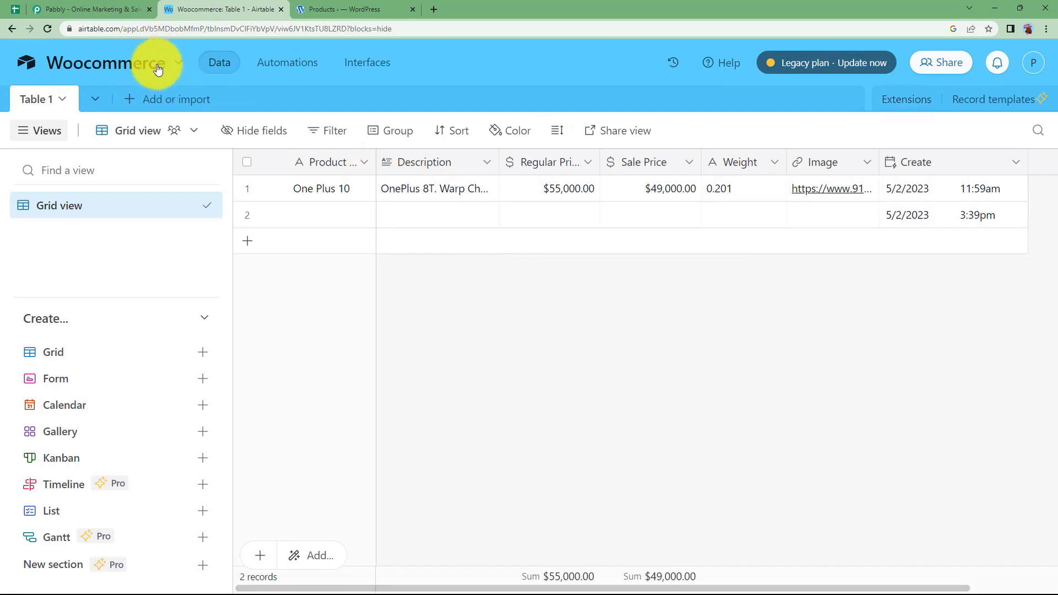
# Compare the One Plus 10 product in the WordPress product list with its record in the Airtable Woocommerce table.
pyautogui.click(303, 10)
pyautogui.scroll(-10, 302, 342)
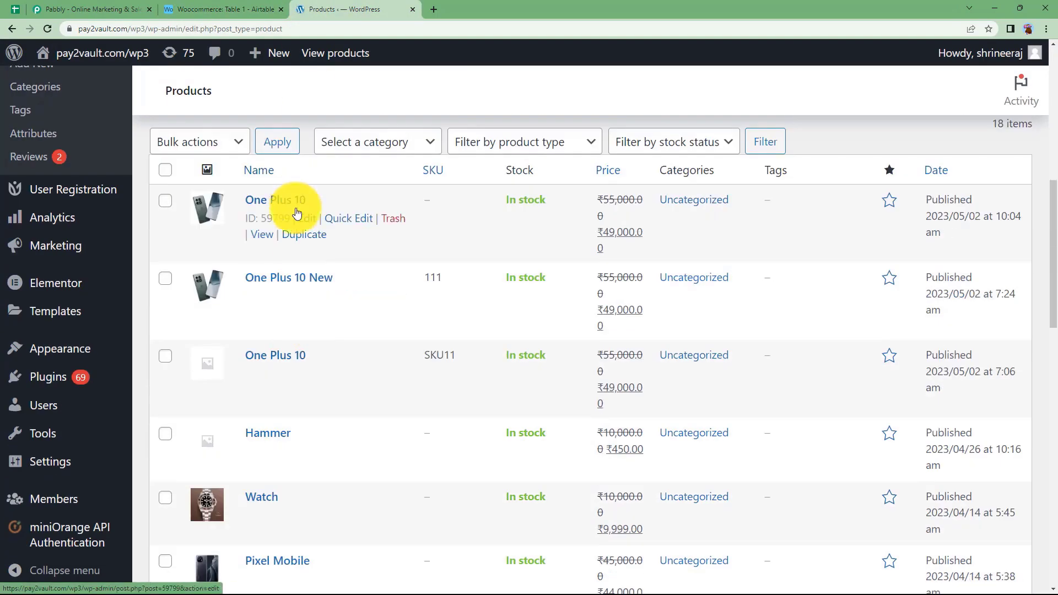
pyautogui.click(221, 10)
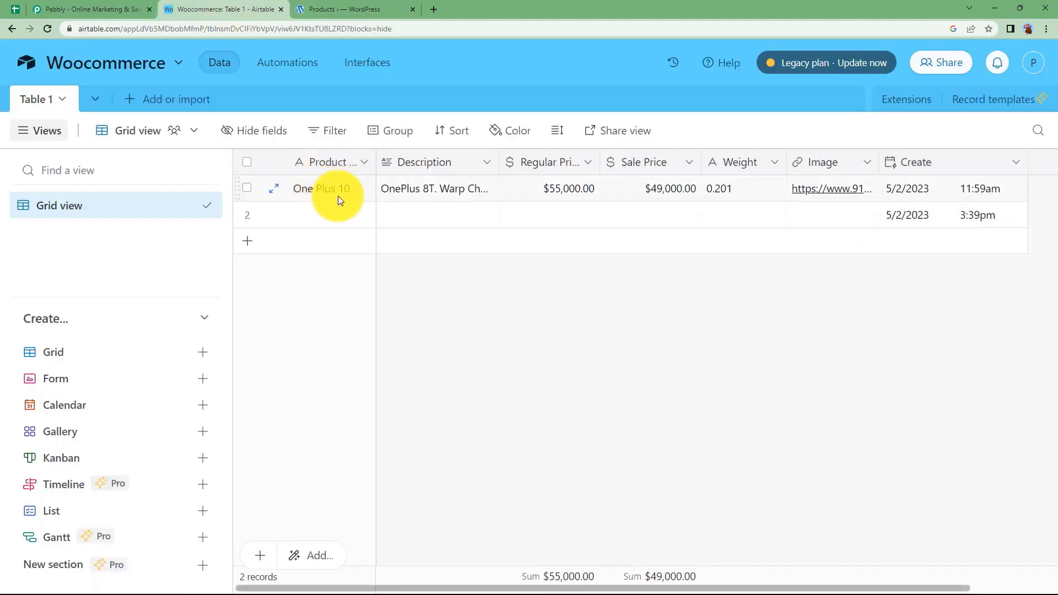
pyautogui.click(375, 9)
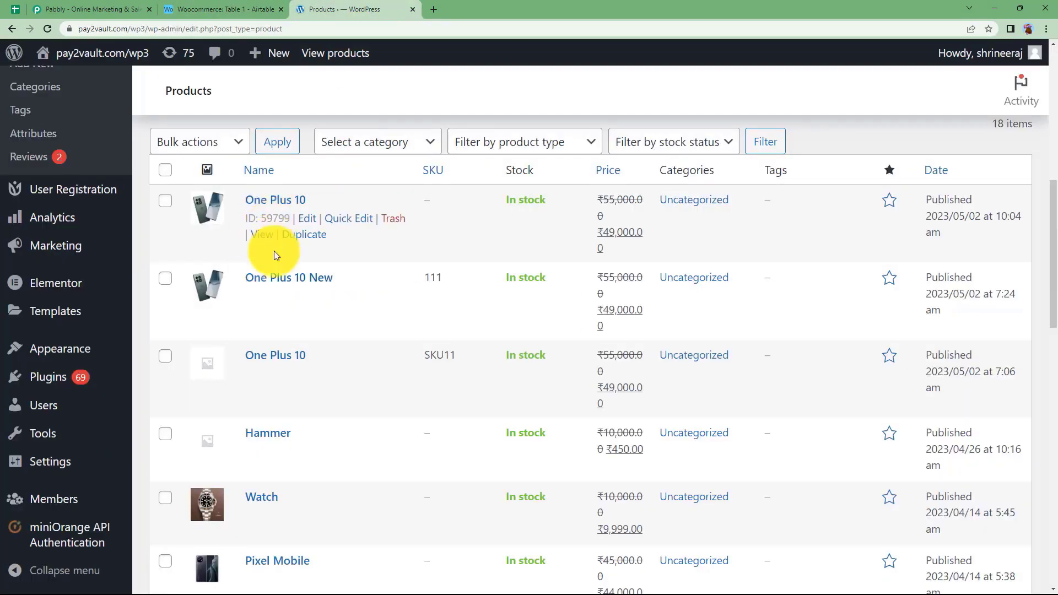
pyautogui.click(221, 9)
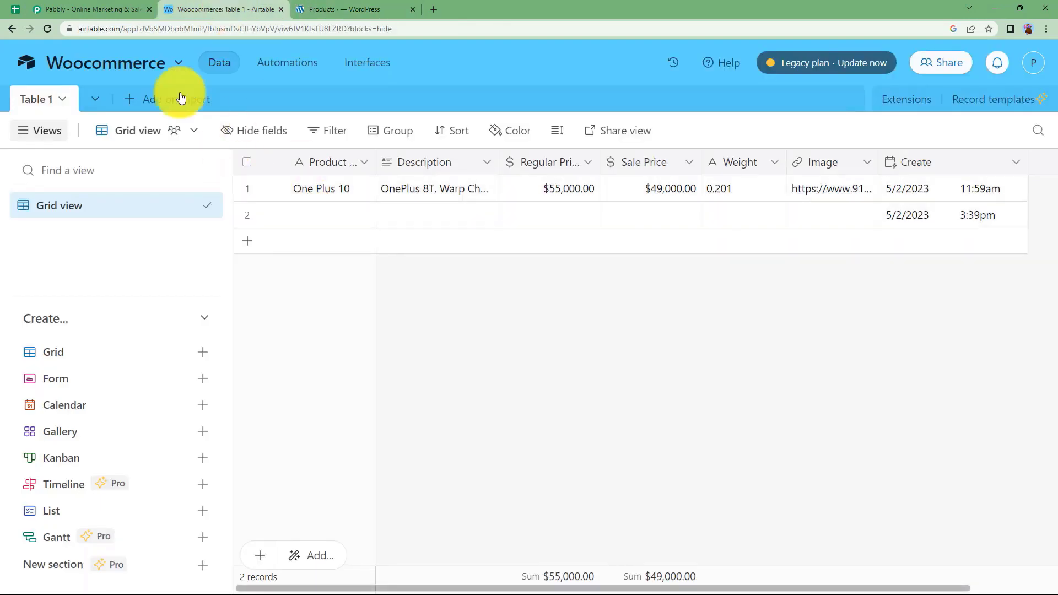
# Switch to the Pabbly website, dismiss the offer popup, sign in and open Pabbly Connect.
pyautogui.click(90, 13)
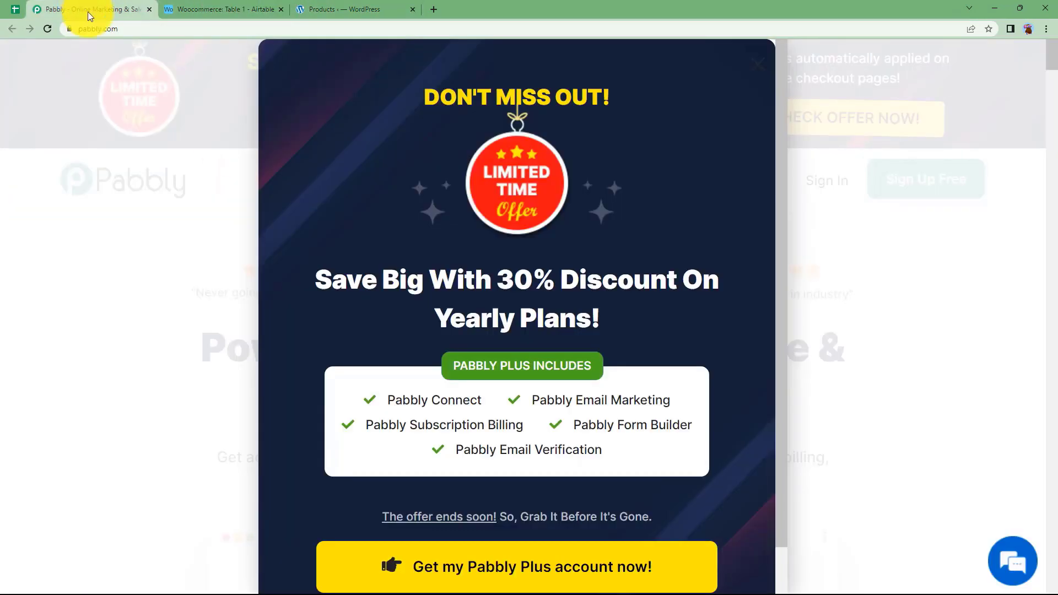
pyautogui.click(759, 63)
pyautogui.click(819, 187)
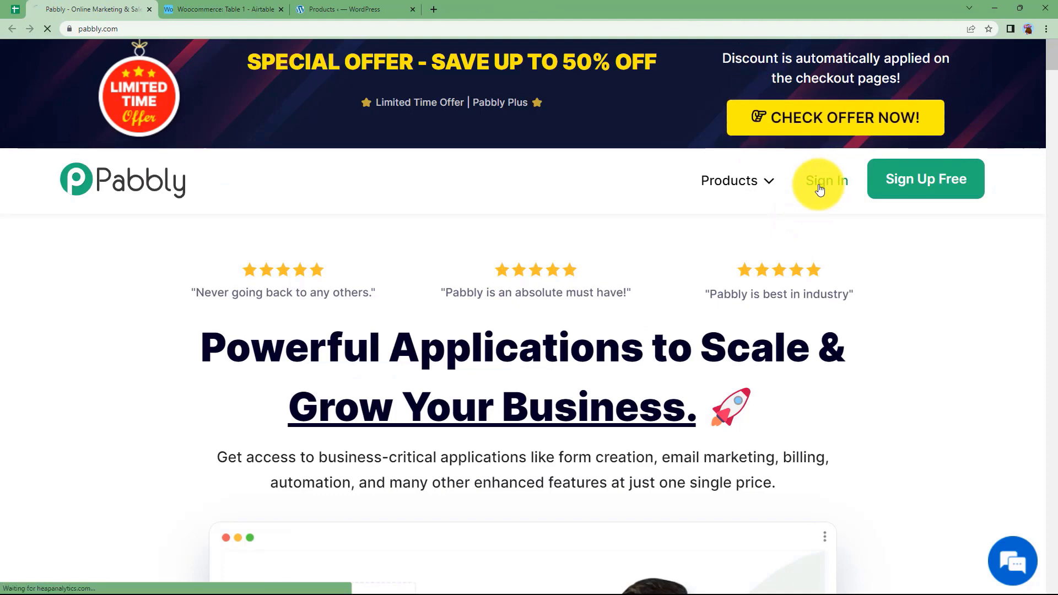
pyautogui.scroll(-3, 266, 313)
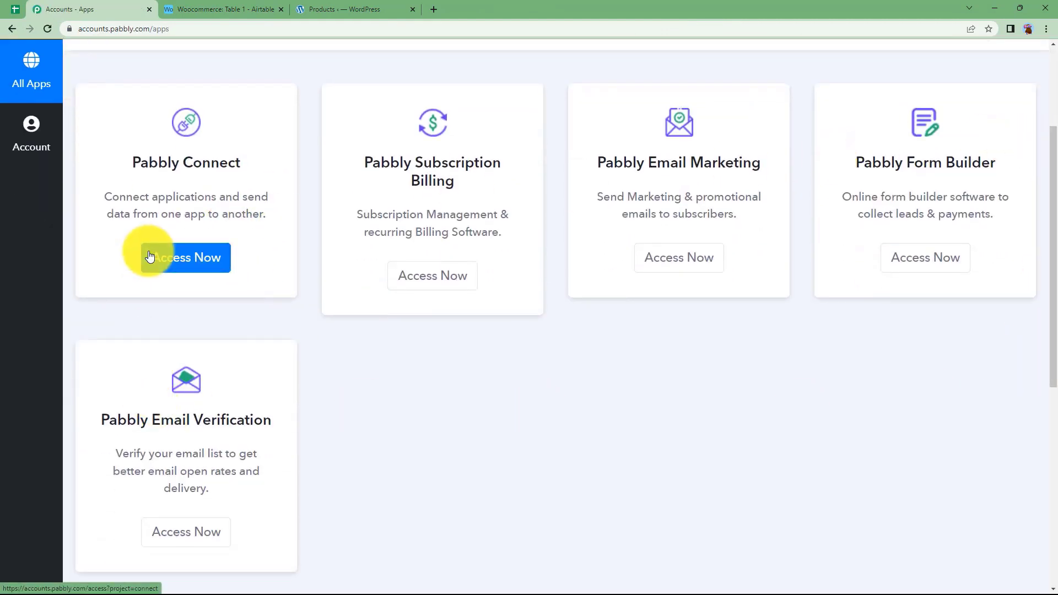
pyautogui.doubleClick(139, 164)
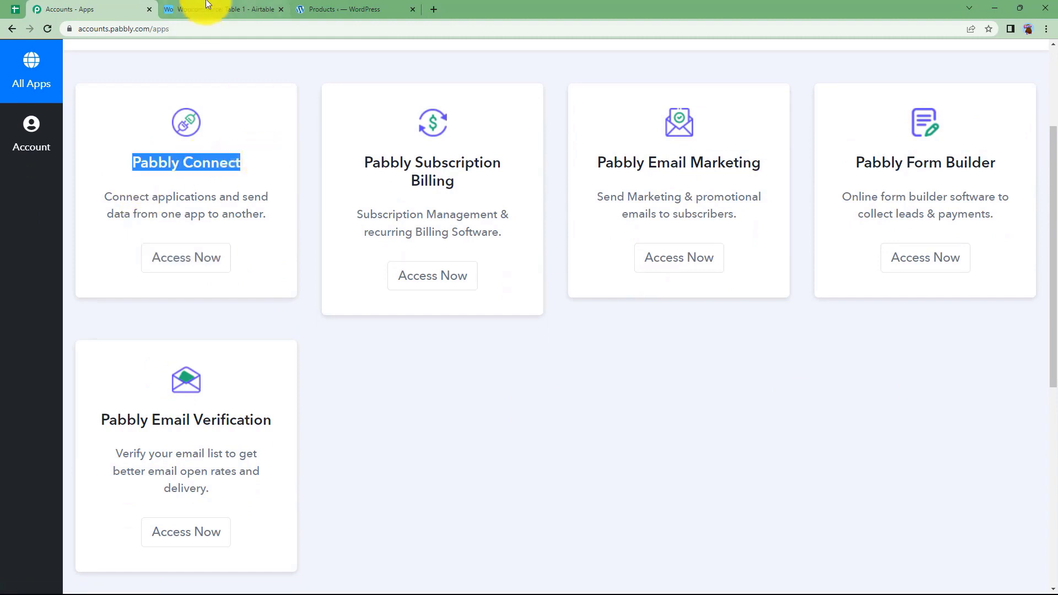
pyautogui.click(189, 257)
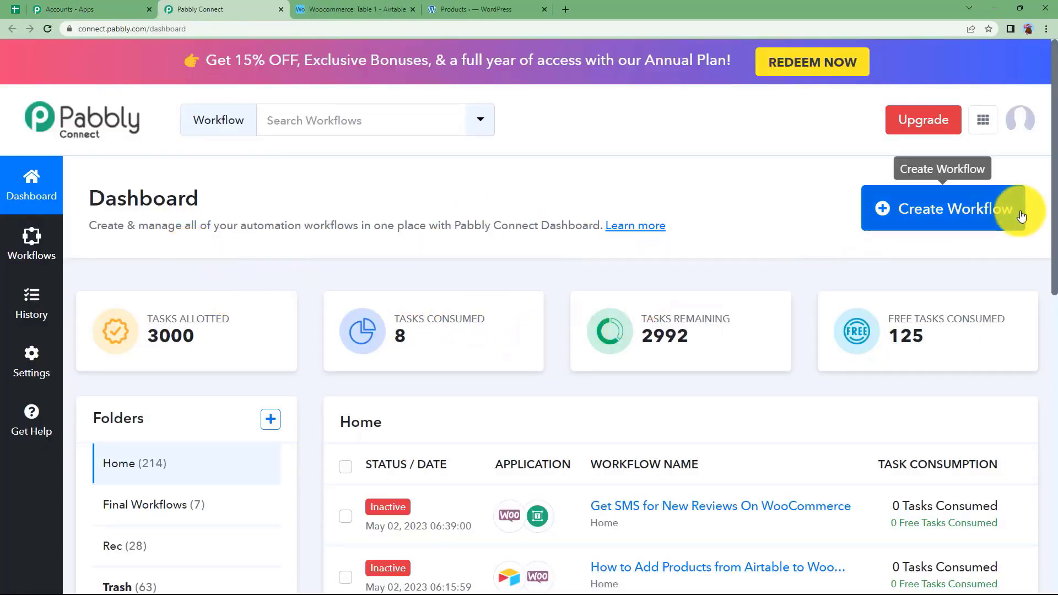
# Create a new workflow named "Add products from Airtable to WooCommerce".
pyautogui.click(942, 213)
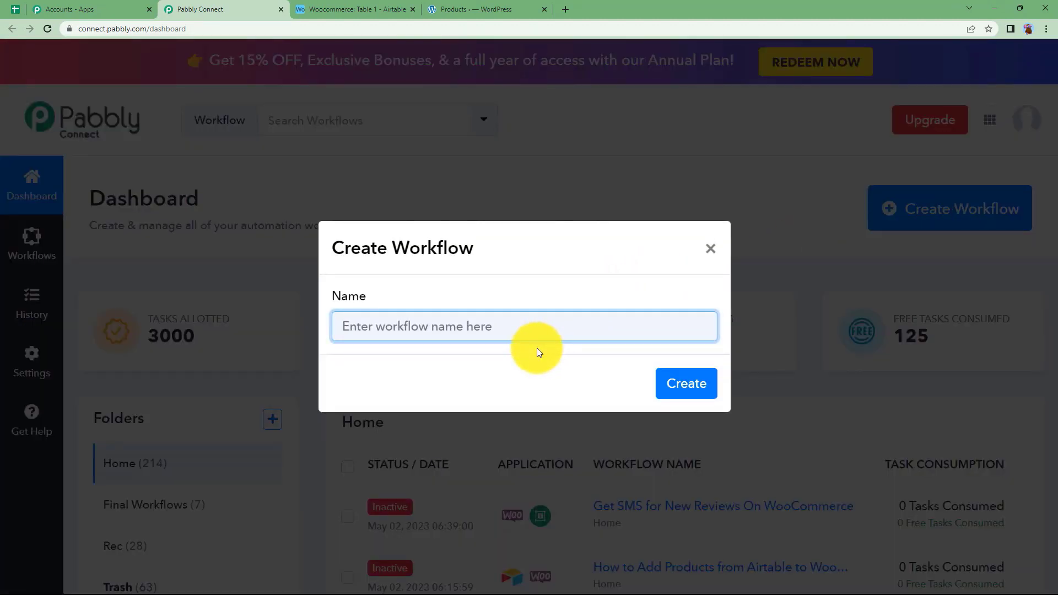
pyautogui.write('Add products from A')
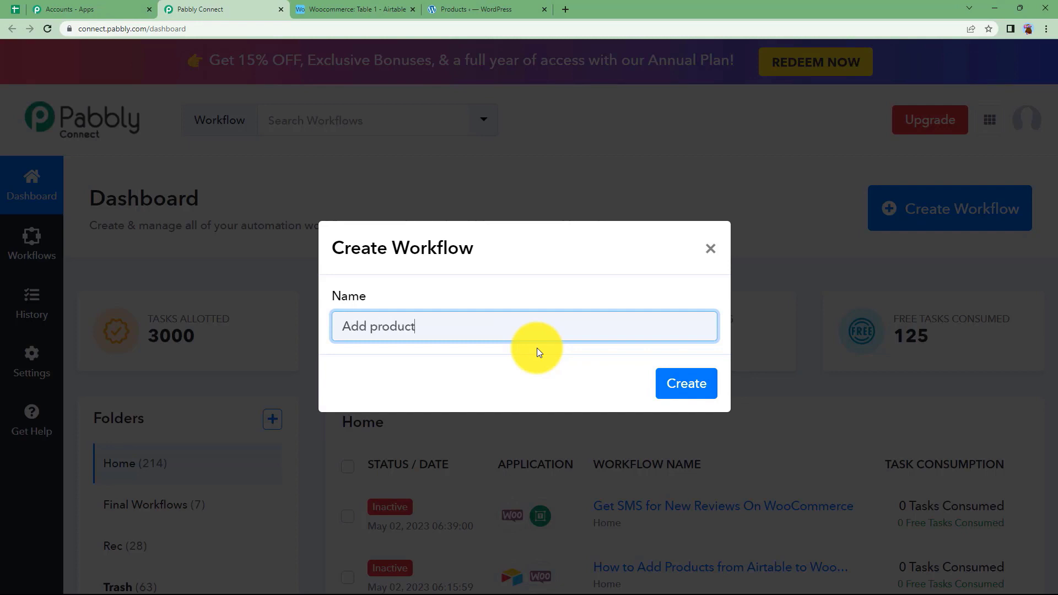
pyautogui.write('irtable to WooCommerce')
pyautogui.click(674, 383)
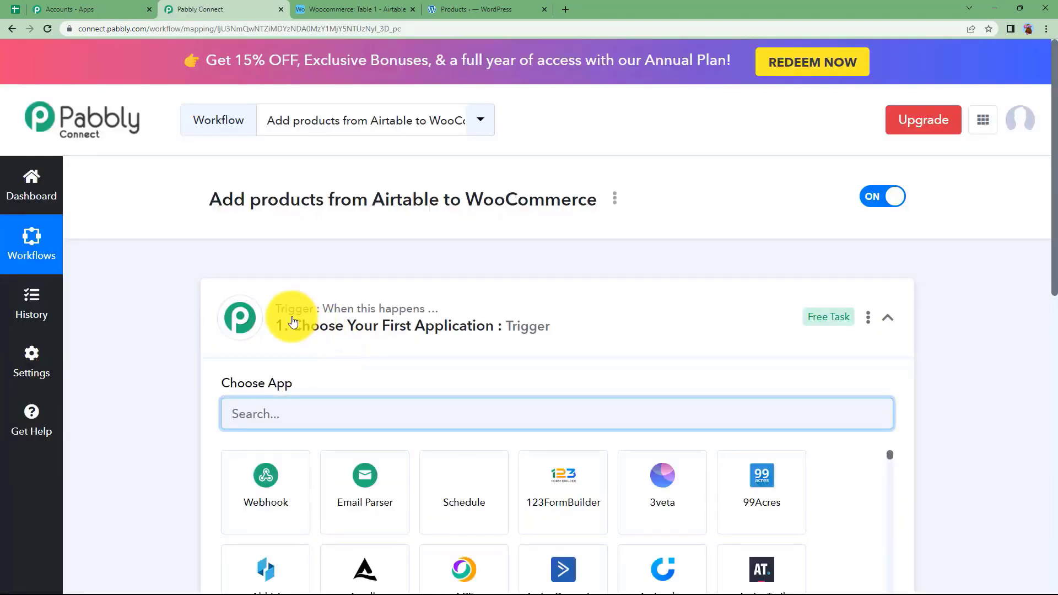
# Review the workflow's trigger and action steps alongside the Airtable product table and the WordPress product list.
pyautogui.click(432, 286)
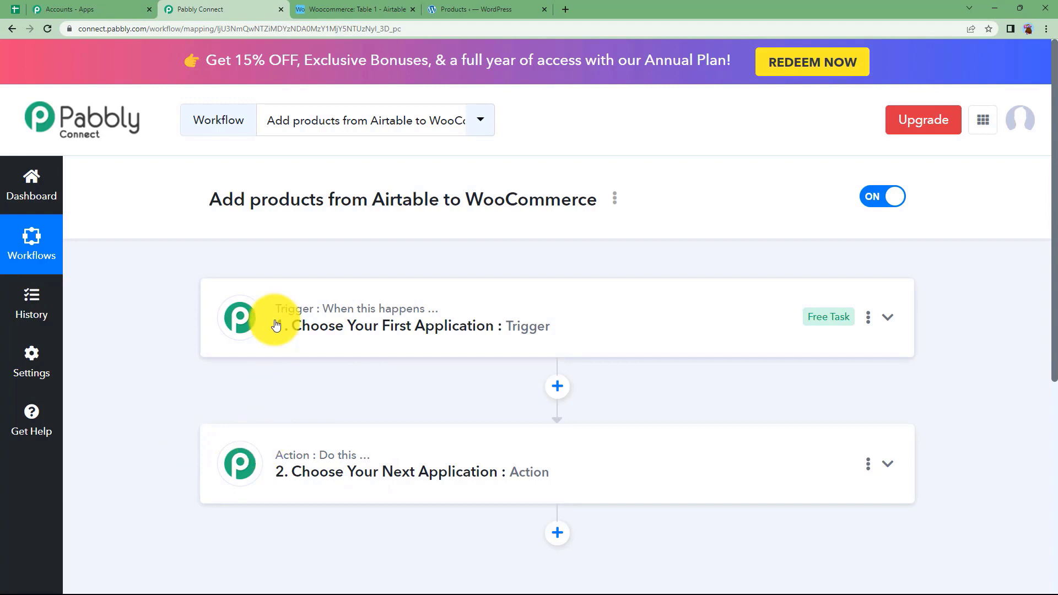
pyautogui.click(364, 9)
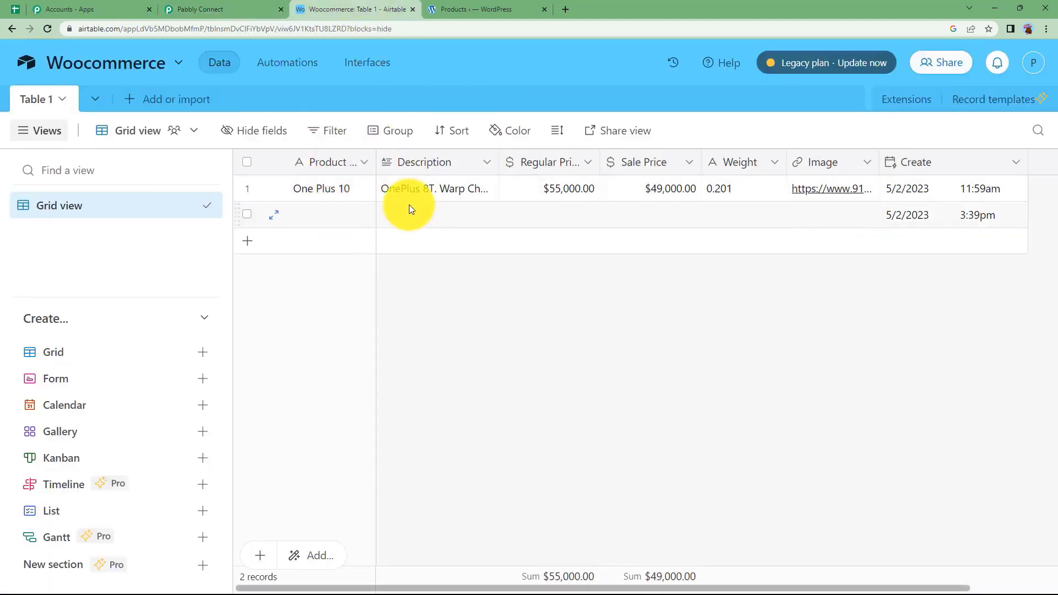
pyautogui.click(477, 6)
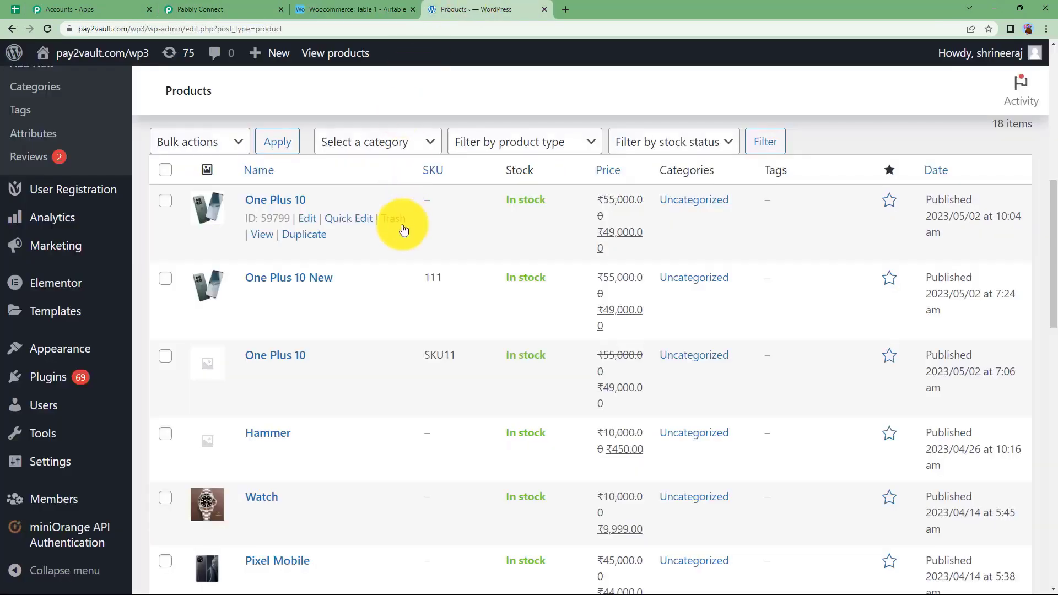
pyautogui.click(205, 9)
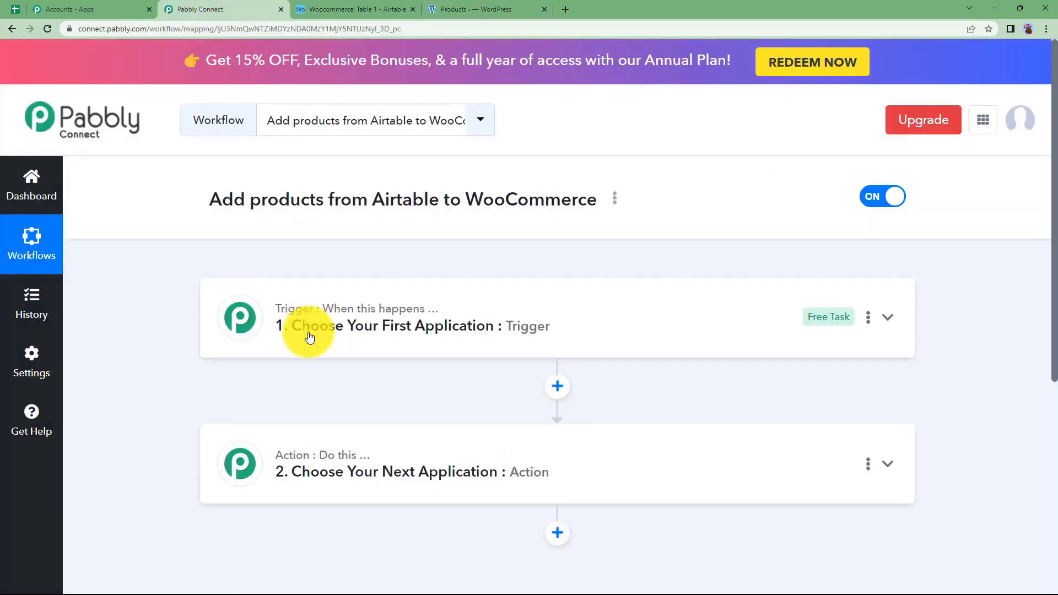
# Choose Airtable as the trigger application of the workflow.
pyautogui.click(307, 310)
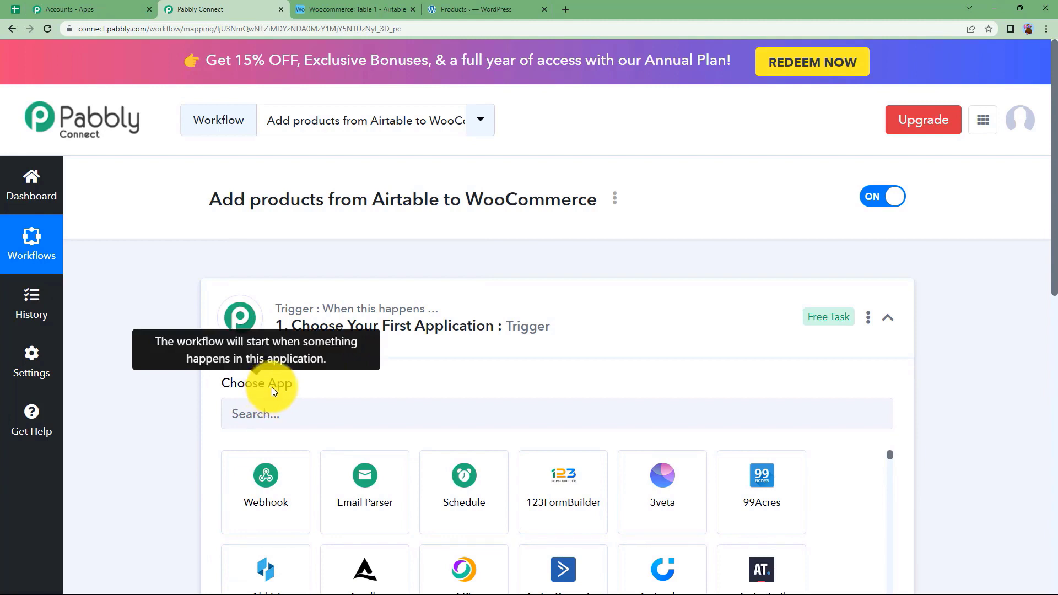
pyautogui.click(292, 417)
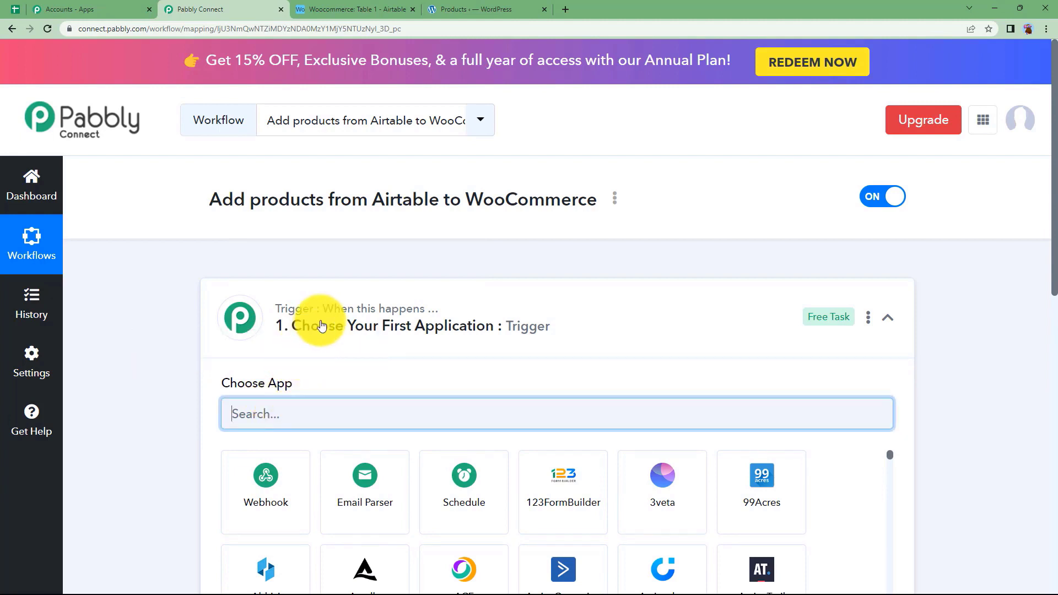
pyautogui.write('airta')
pyautogui.click(277, 478)
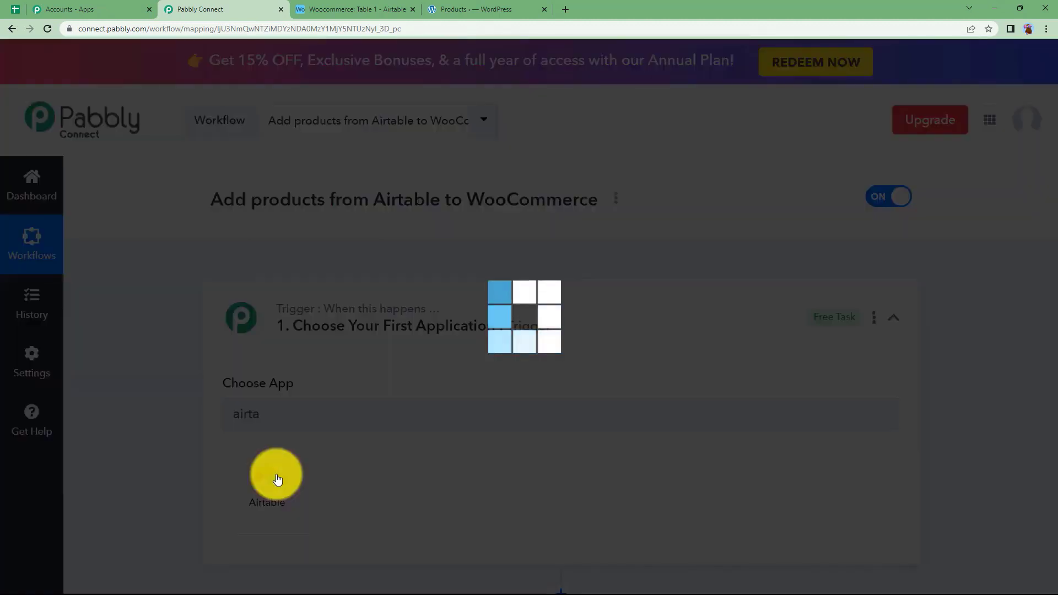
# Check the Airtable product table, return to Pabbly Connect and set the trigger event to New Record.
pyautogui.click(378, 7)
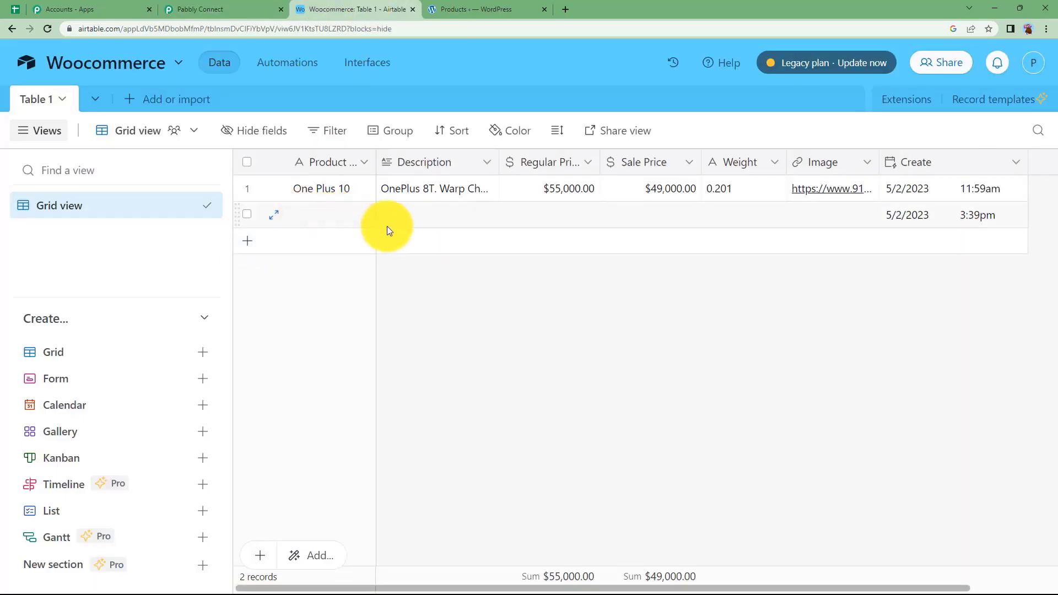
pyautogui.click(200, 9)
pyautogui.scroll(-2, 221, 444)
pyautogui.scroll(-1, 220, 444)
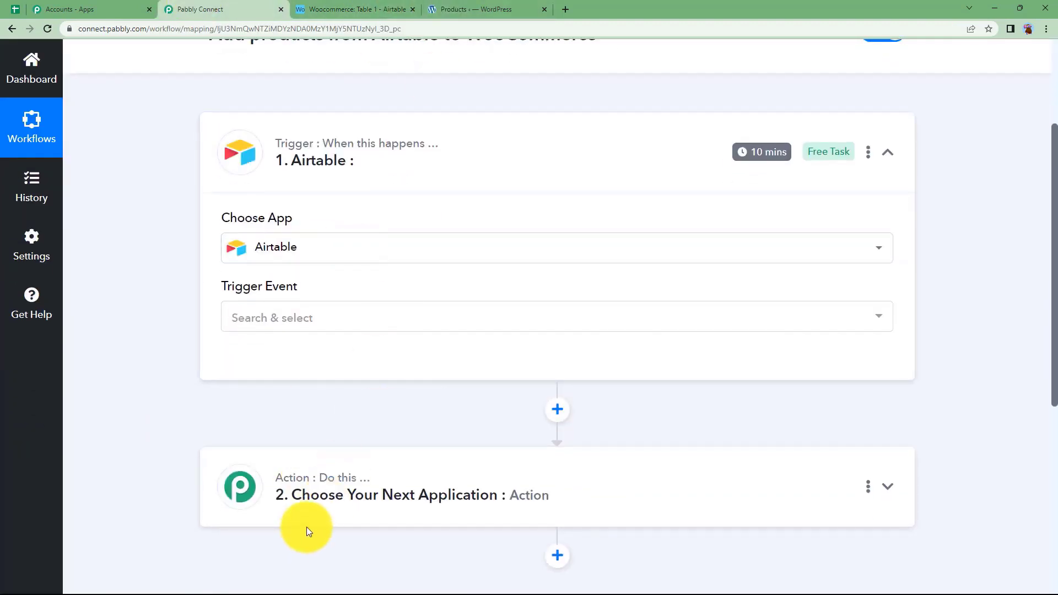
pyautogui.click(298, 317)
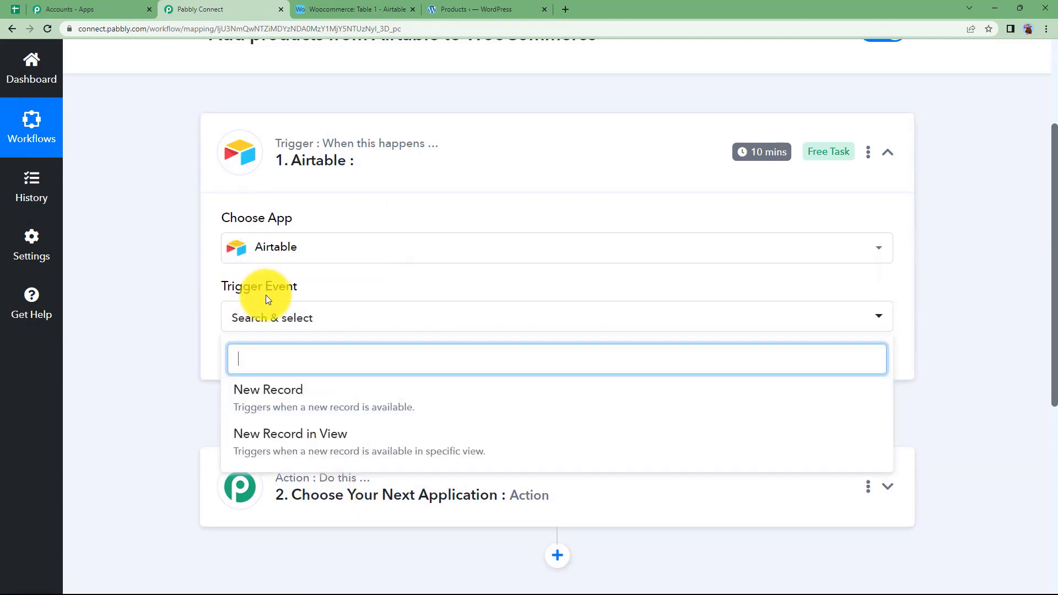
pyautogui.moveTo(228, 298)
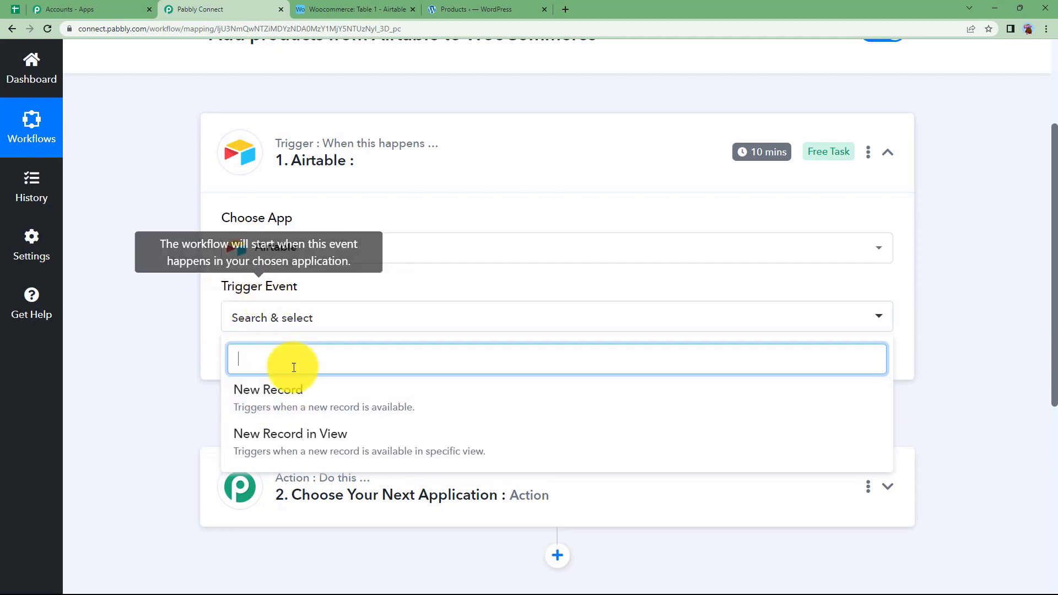
pyautogui.click(292, 394)
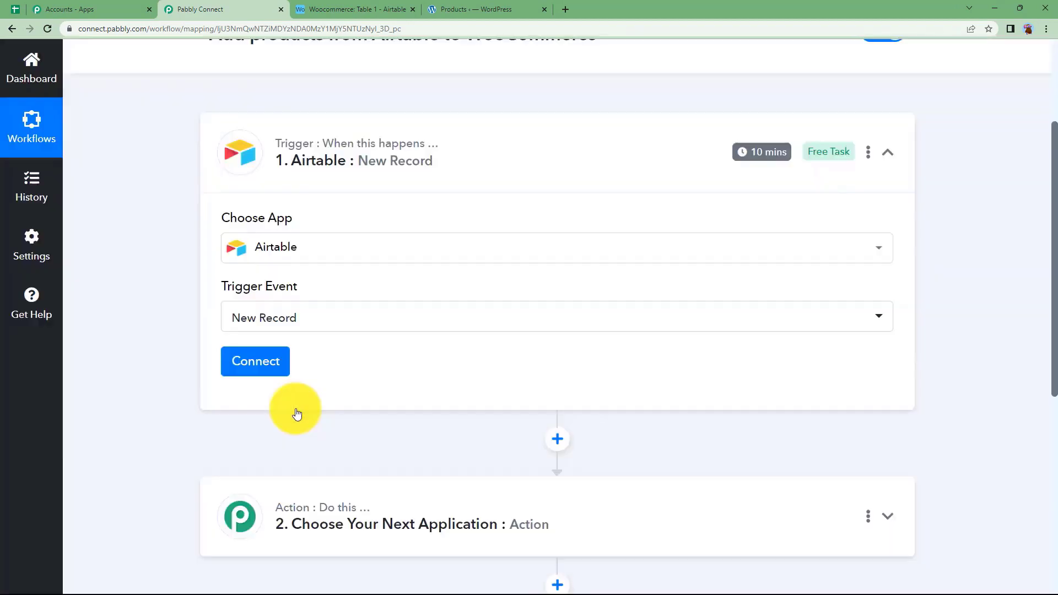
# Start connecting the Airtable trigger with a new connection, leaving its token field empty.
pyautogui.click(260, 356)
pyautogui.click(517, 201)
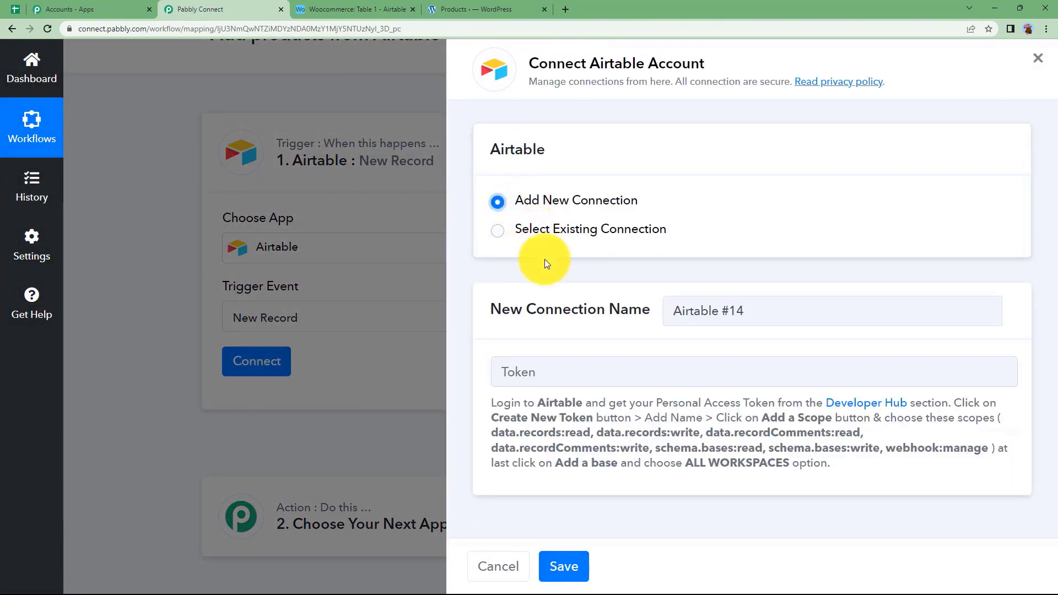
pyautogui.click(530, 372)
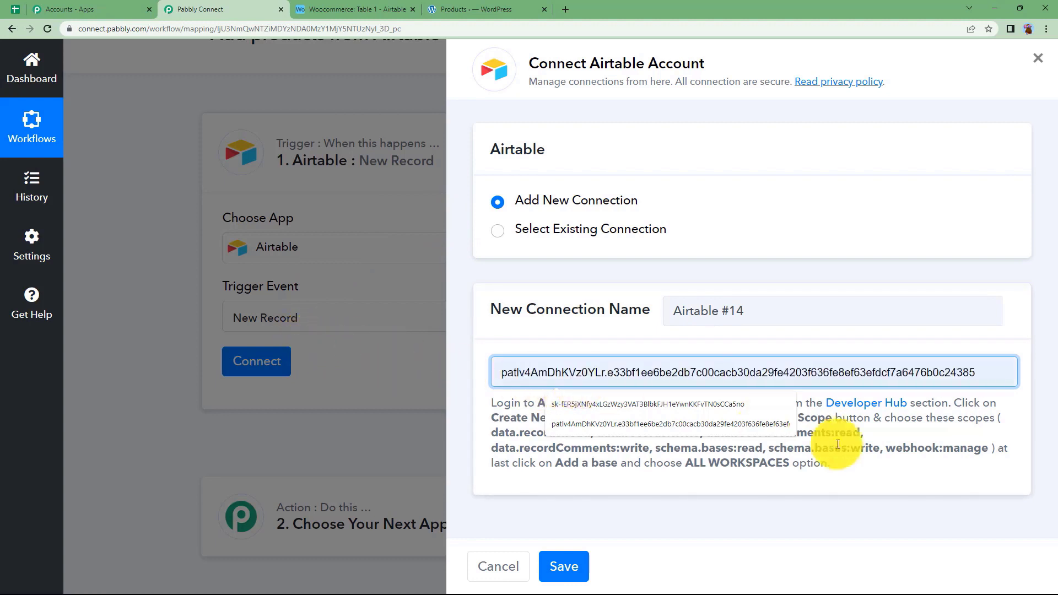
pyautogui.click(905, 482)
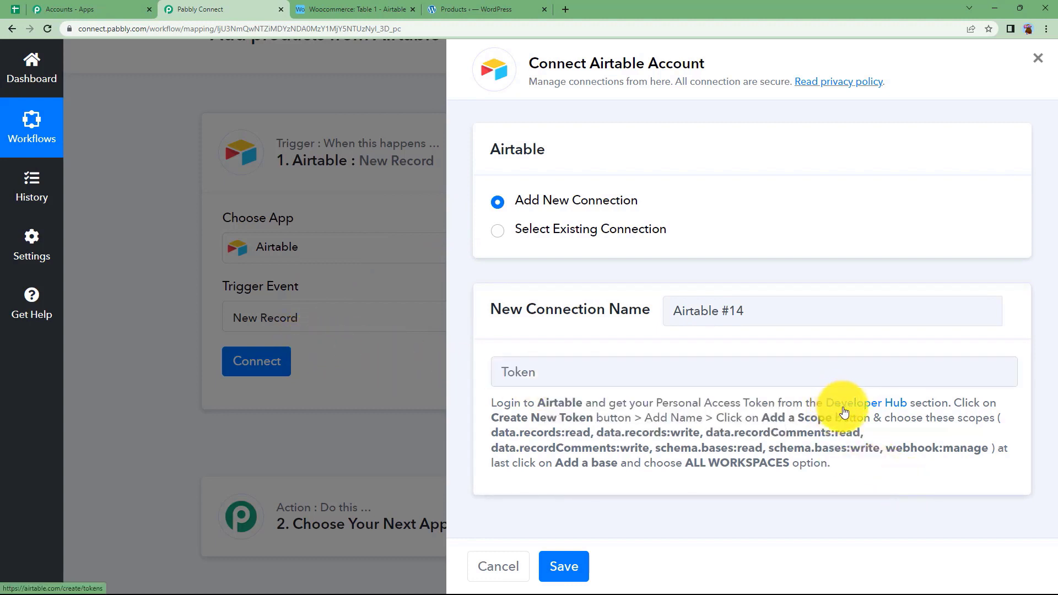
# Open Airtable's Developer Hub from the connection instructions and check the scopes required for the token in Pabbly Connect.
pyautogui.click(852, 406)
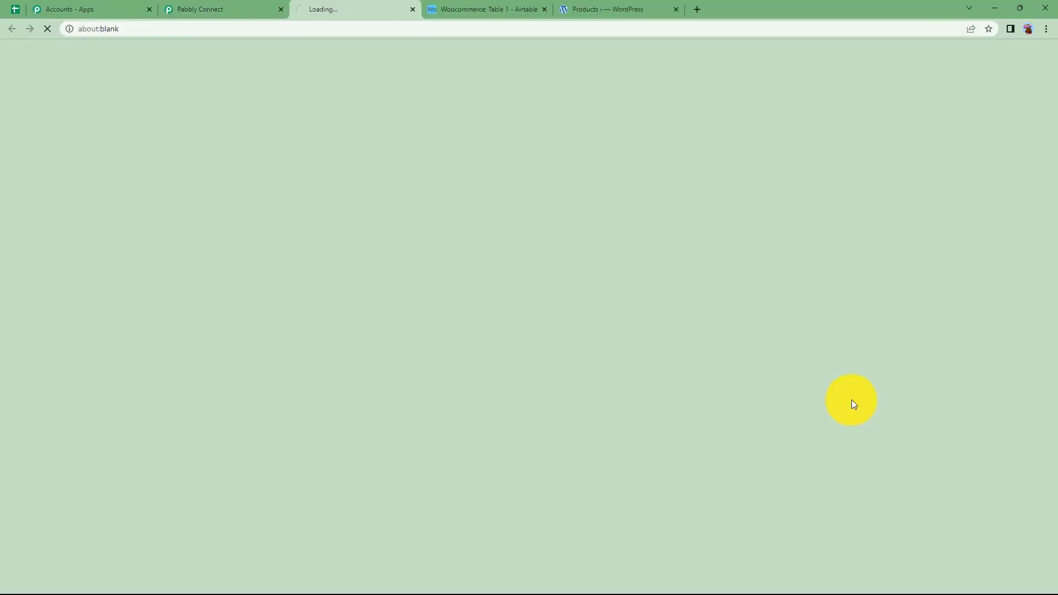
pyautogui.click(184, 8)
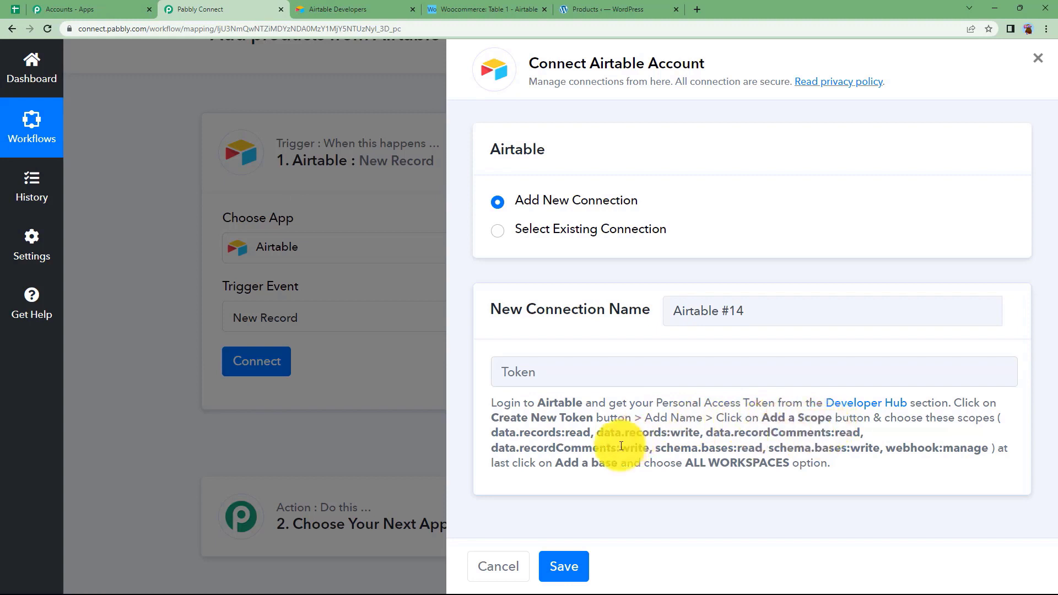
pyautogui.moveTo(491, 433); pyautogui.dragTo(998, 449)
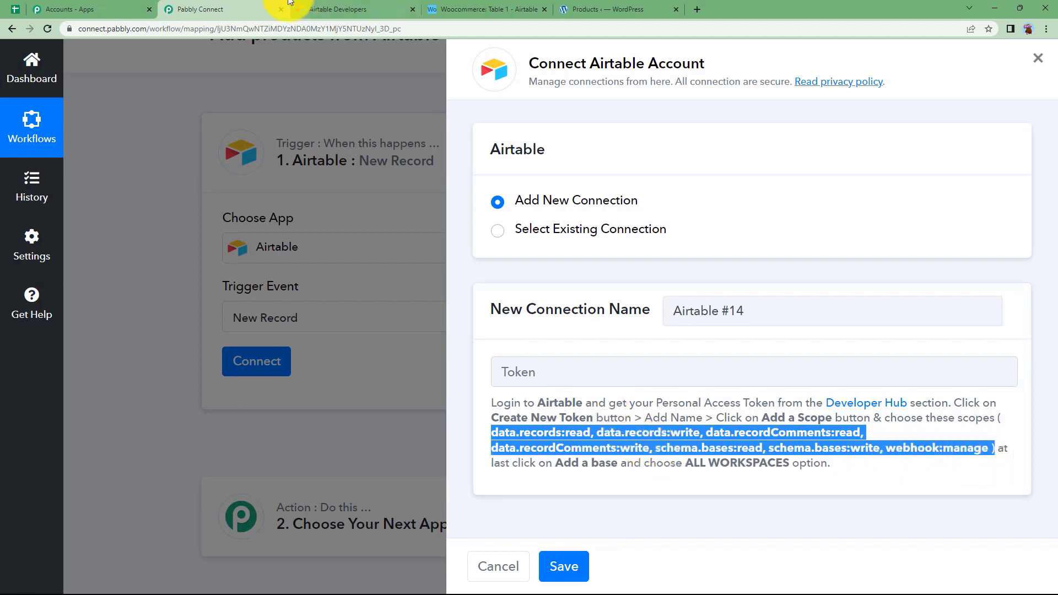
# Begin a new personal access token in Airtable Developers and name it "Woocommerce product".
pyautogui.click(317, 9)
pyautogui.click(1028, 144)
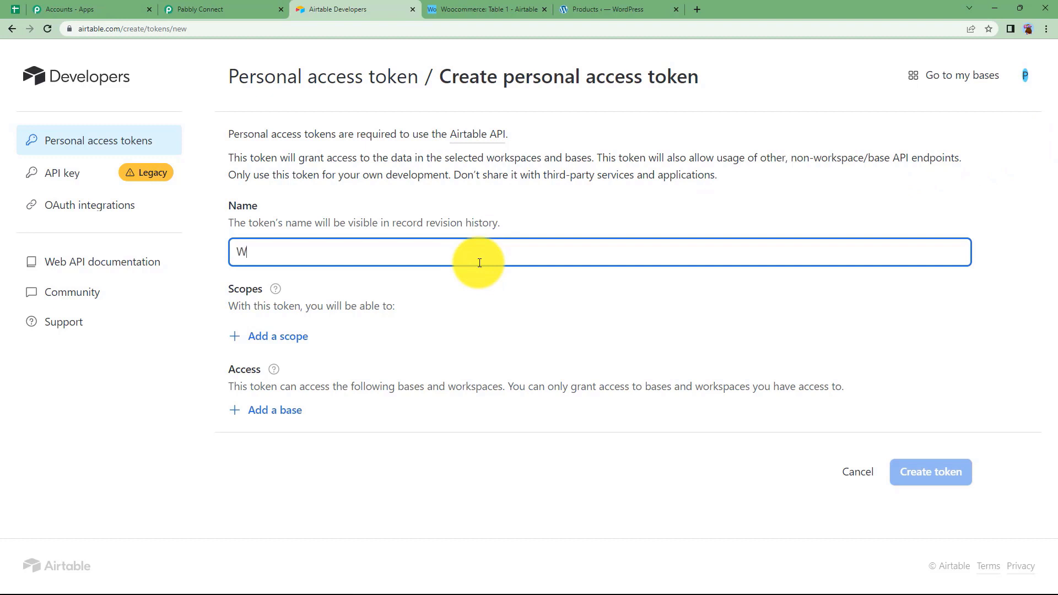
pyautogui.write('Woocommerce pro')
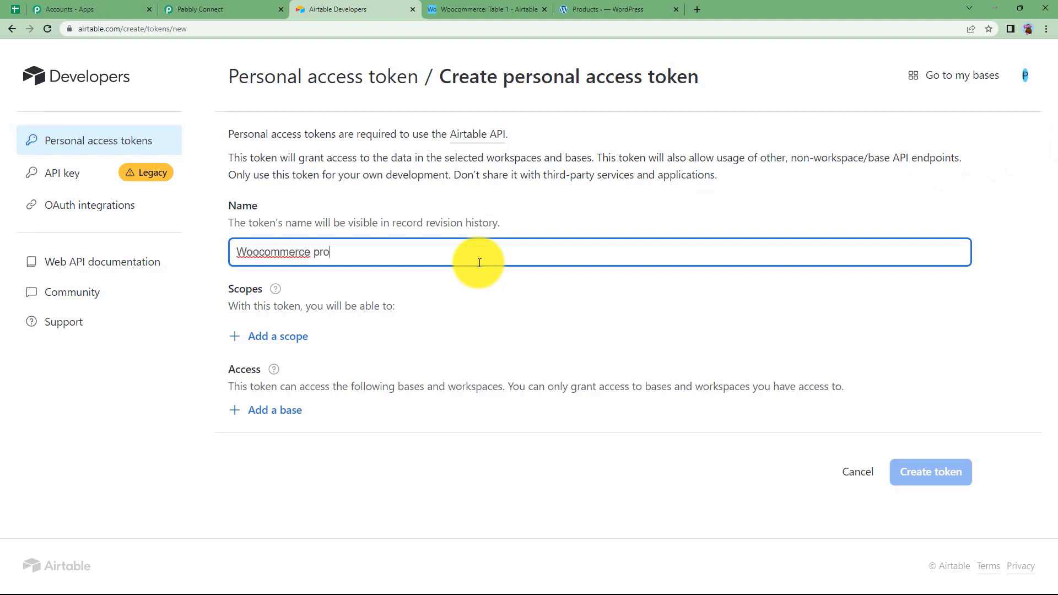
pyautogui.write('duct')
# Add the scopes data.records:read, data.records:write and data.recordComments:read to the new token.
pyautogui.click(281, 336)
pyautogui.click(284, 420)
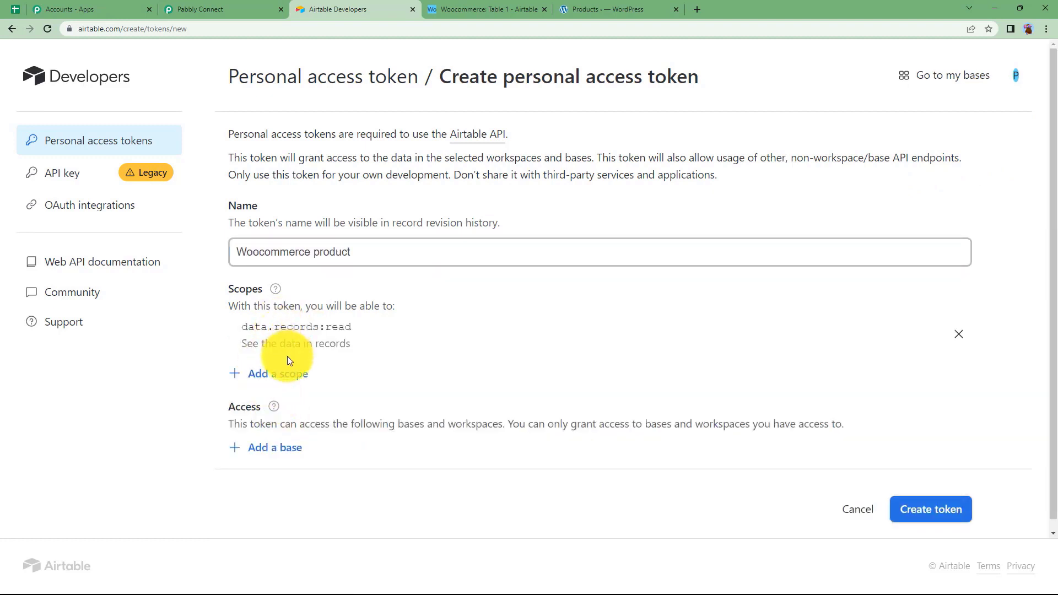
pyautogui.click(279, 374)
pyautogui.click(283, 461)
pyautogui.click(279, 398)
pyautogui.click(315, 440)
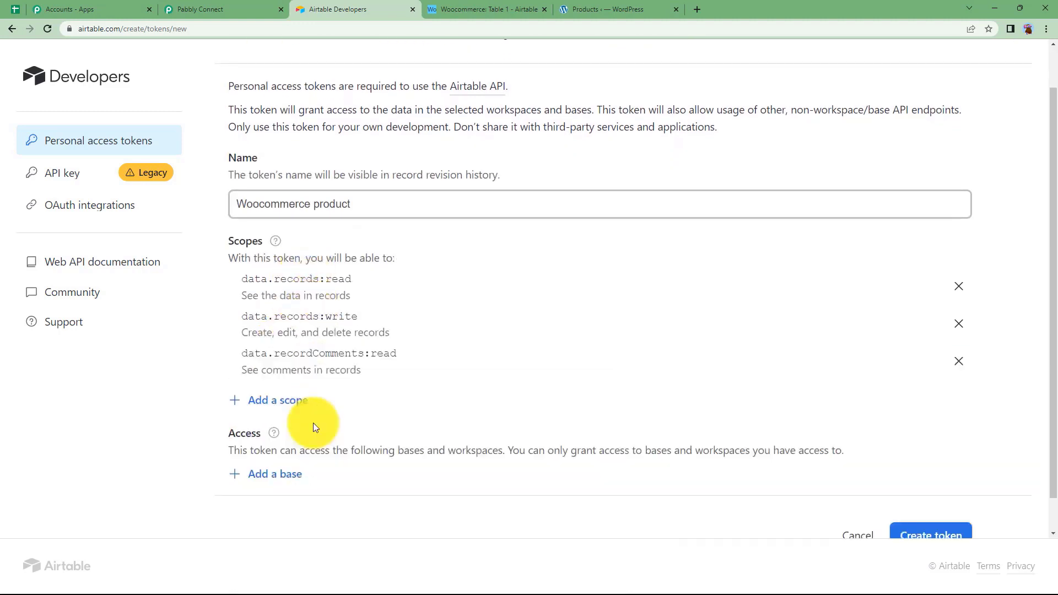
# Add the scopes data.recordComments:write, schema.bases:read, schema.bases:write and webhook:manage to the token, and check the scopes against the instructions in Pabbly Connect.
pyautogui.click(297, 401)
pyautogui.click(352, 263)
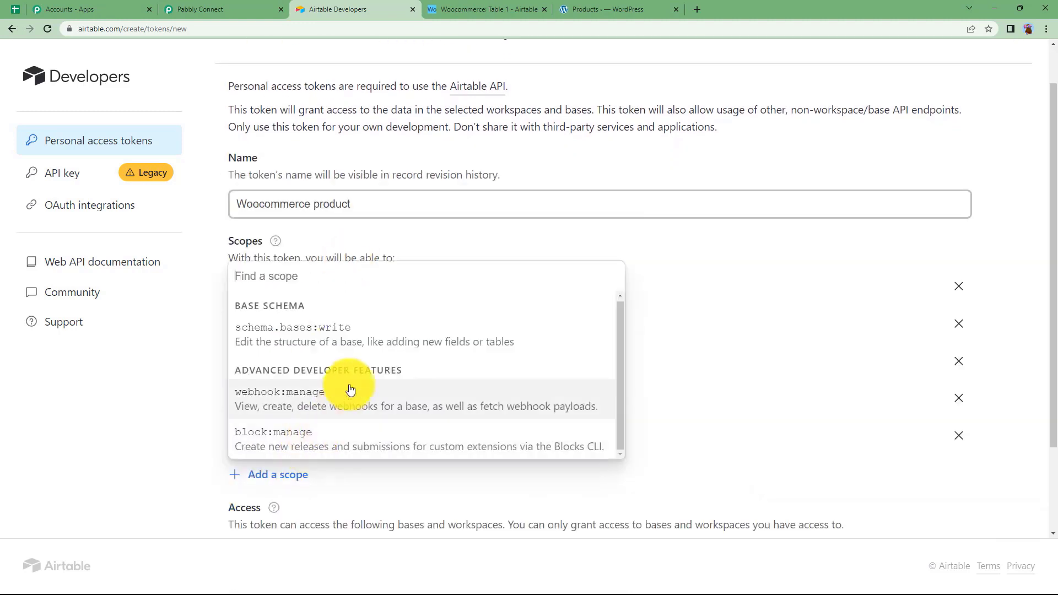
pyautogui.click(307, 334)
pyautogui.click(278, 514)
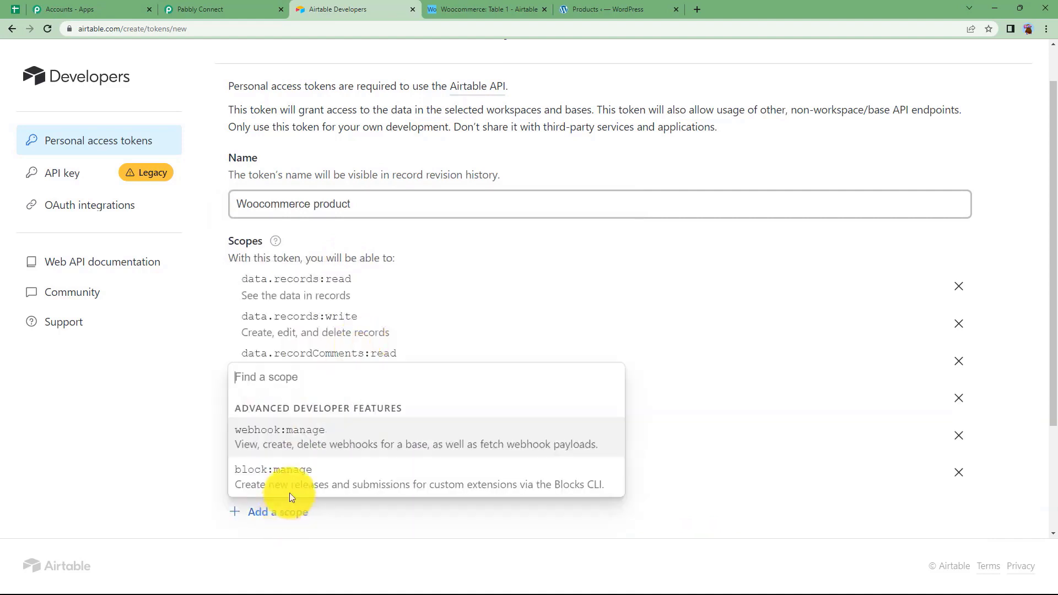
pyautogui.click(316, 443)
pyautogui.click(200, 9)
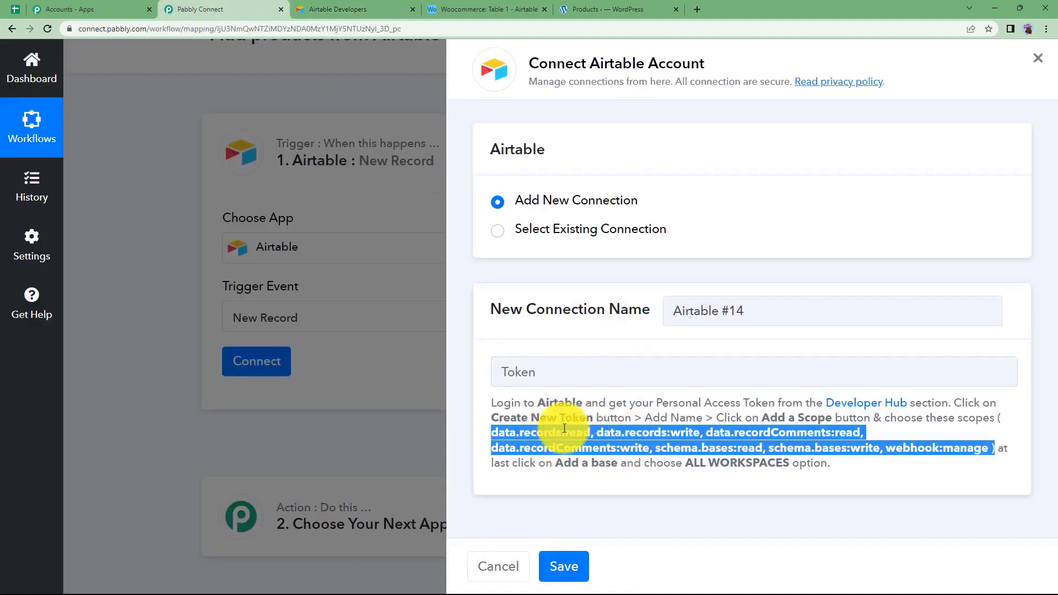
pyautogui.click(337, 9)
# Give the token access to all current and future bases in all current and future workspaces, and create it.
pyautogui.scroll(-3, 248, 361)
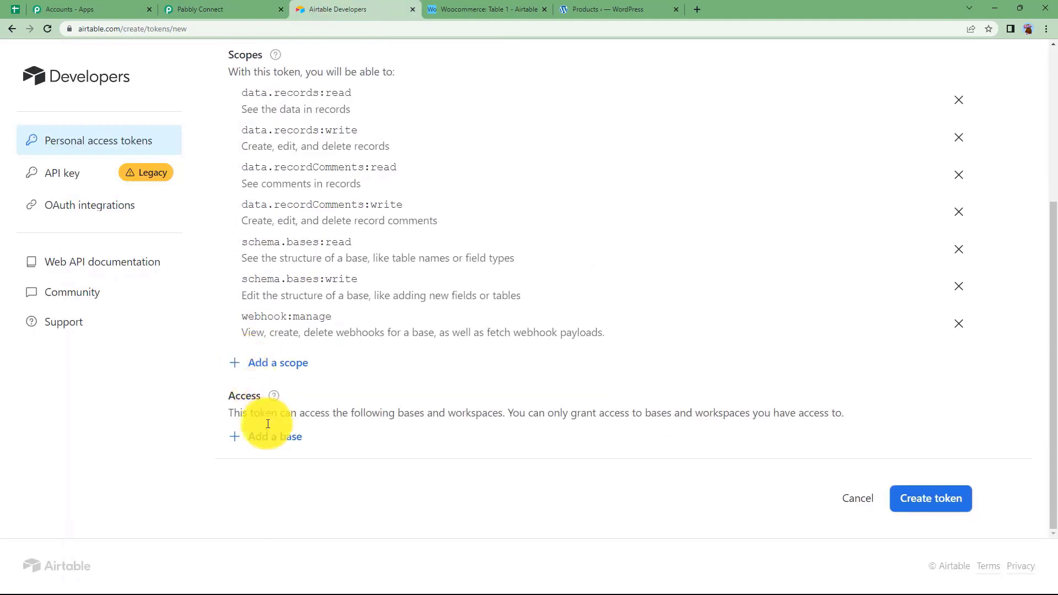
pyautogui.click(268, 438)
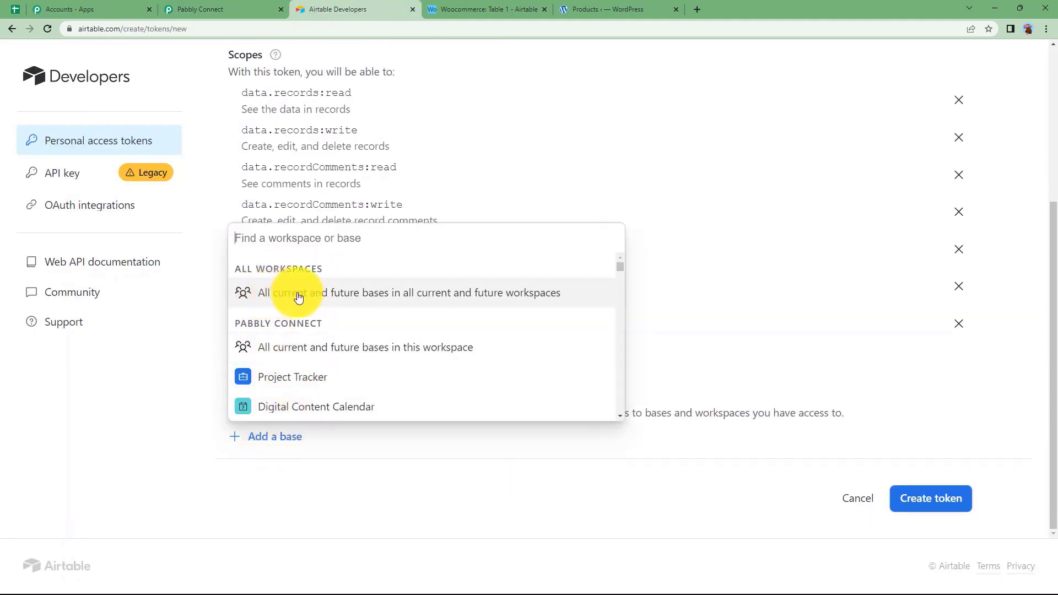
pyautogui.click(556, 293)
pyautogui.scroll(-1, 284, 382)
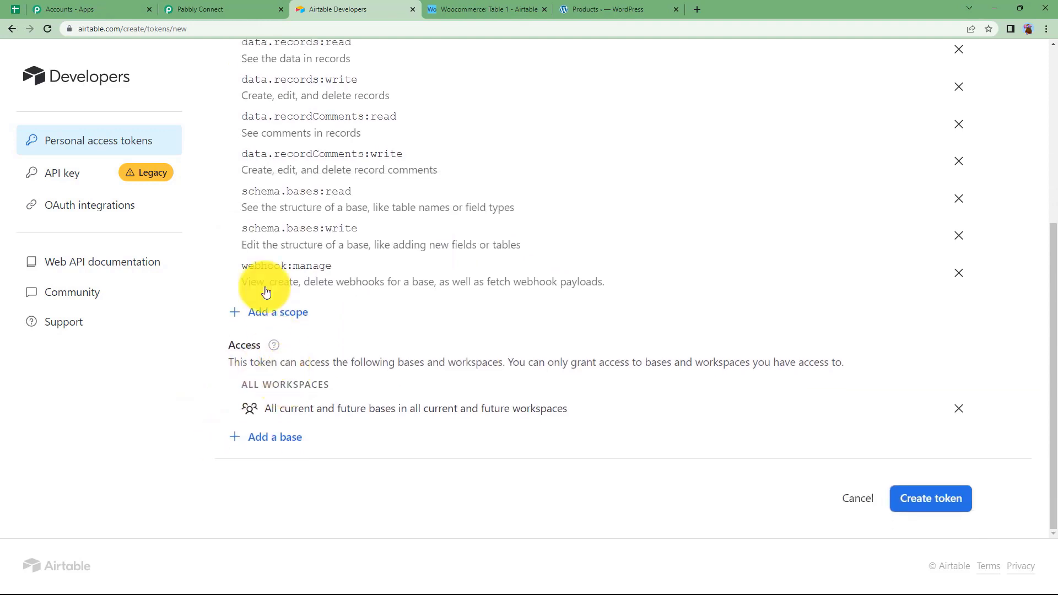
pyautogui.click(941, 497)
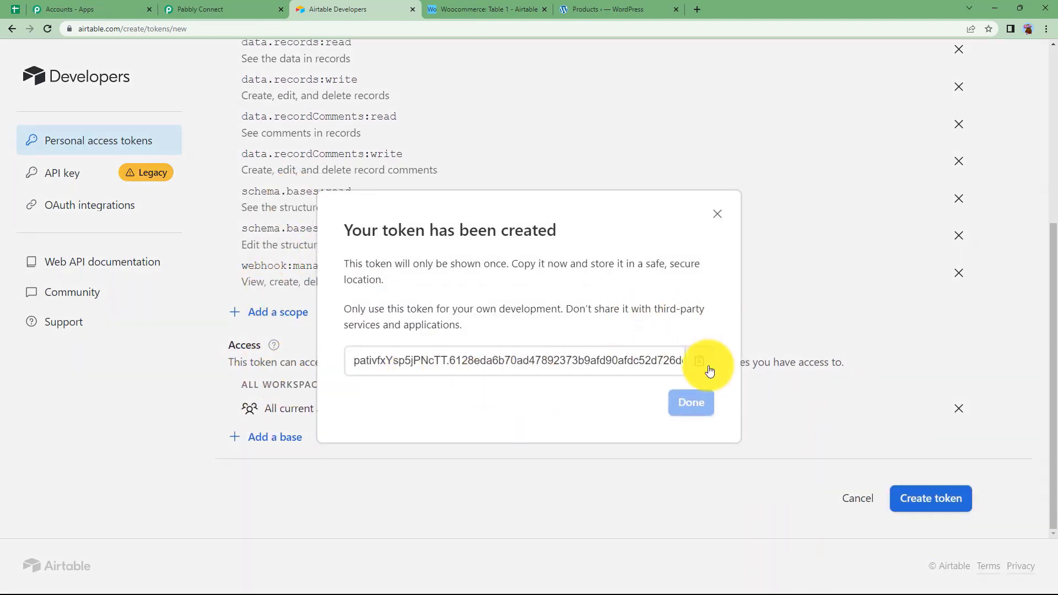
# Copy the personal access token into the Token field of the new Airtable connection in Pabbly Connect and save the connection.
pyautogui.click(698, 361)
pyautogui.click(248, 9)
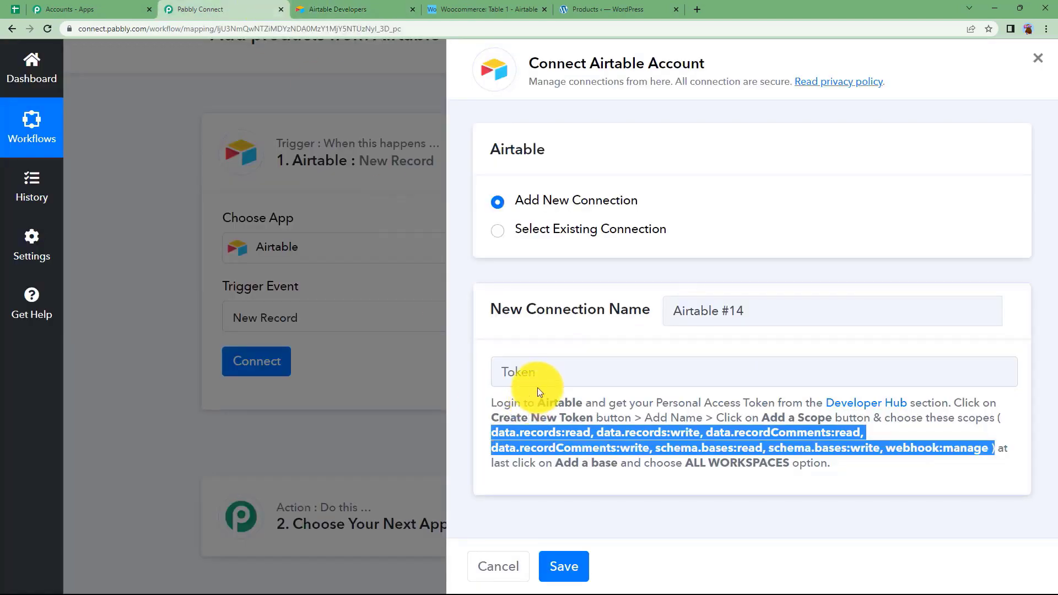
pyautogui.click(538, 372)
pyautogui.hotkey('ctrl', 'v')
pyautogui.click(574, 573)
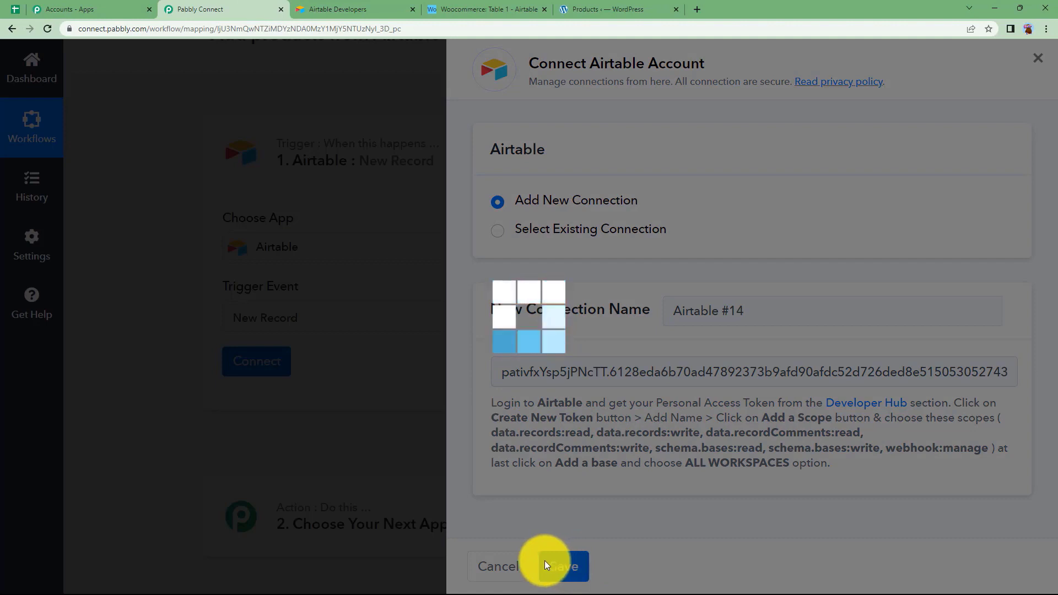
# Check the Woocommerce base in Airtable for the trigger settings and close the Airtable Developers page.
pyautogui.scroll(-3, 352, 411)
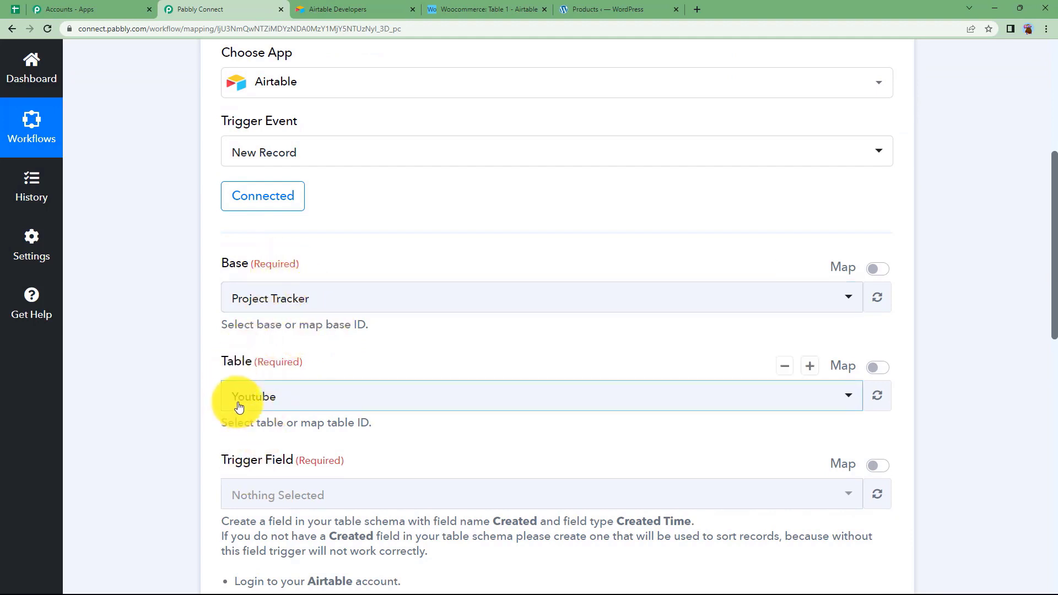
pyautogui.click(475, 10)
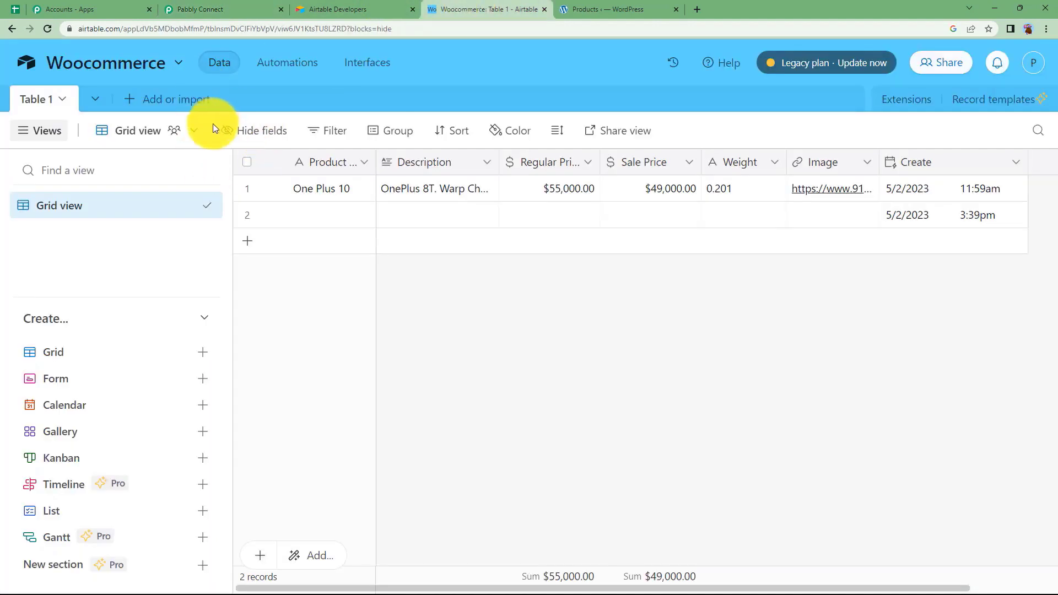
pyautogui.click(361, 6)
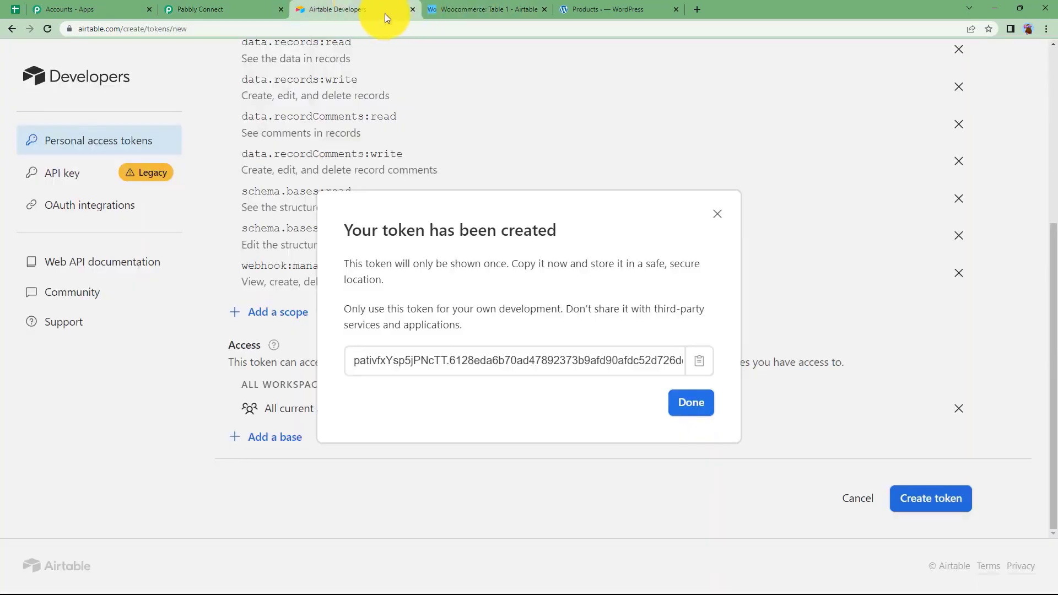
pyautogui.click(412, 9)
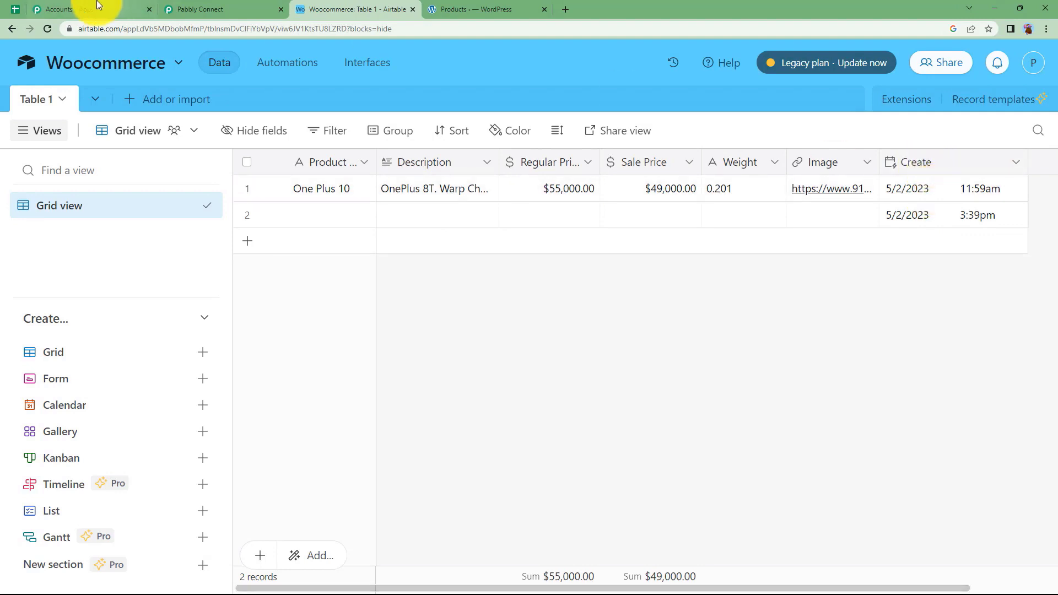
# In Pabbly Connect, set the trigger to the Woocommerce base, Table 1 and trigger field Create, checking them against the Airtable table.
pyautogui.click(220, 9)
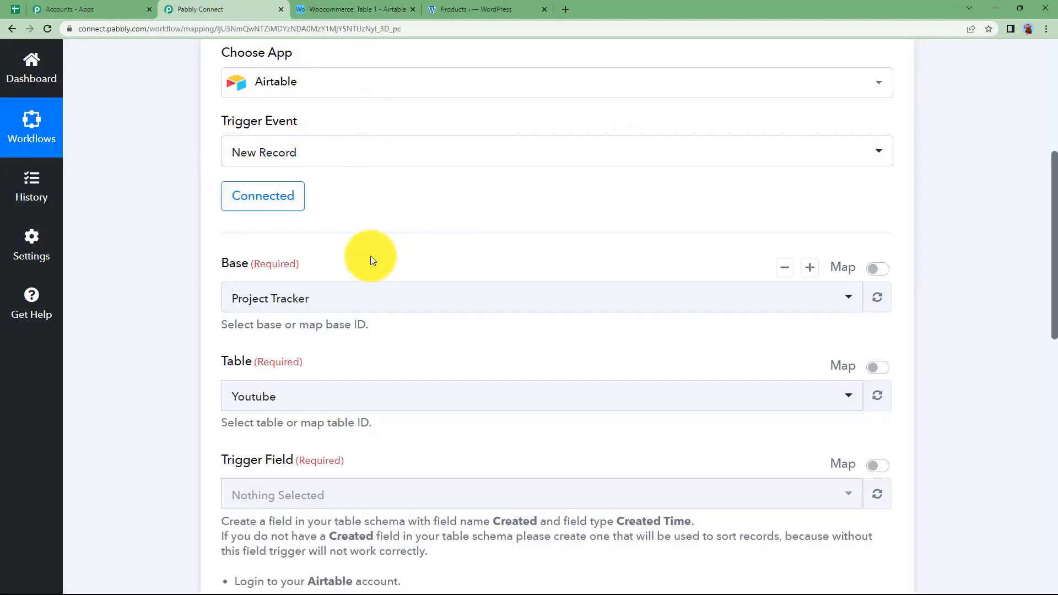
pyautogui.click(360, 9)
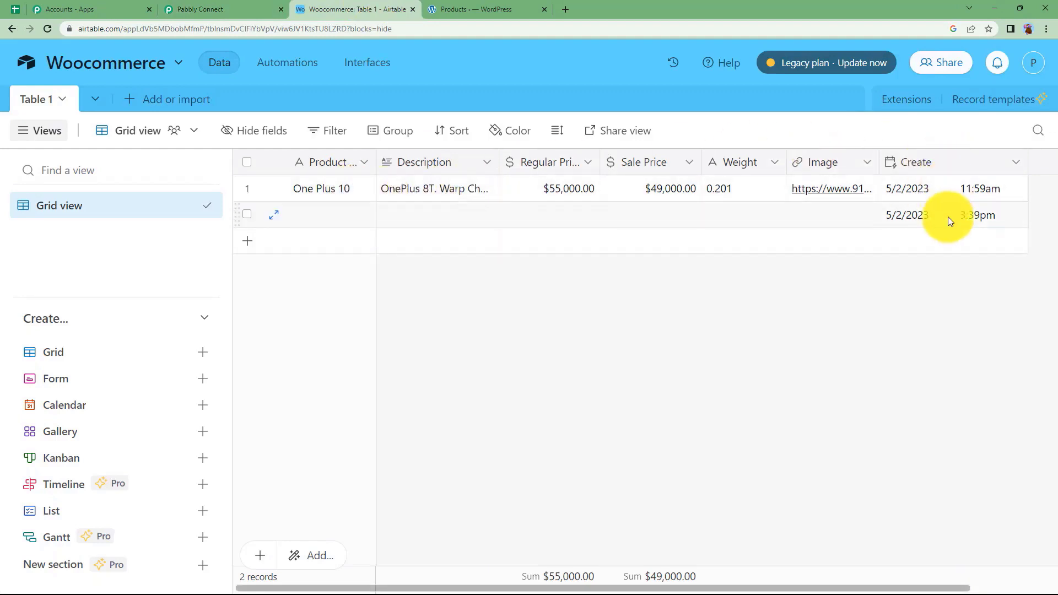
pyautogui.click(247, 9)
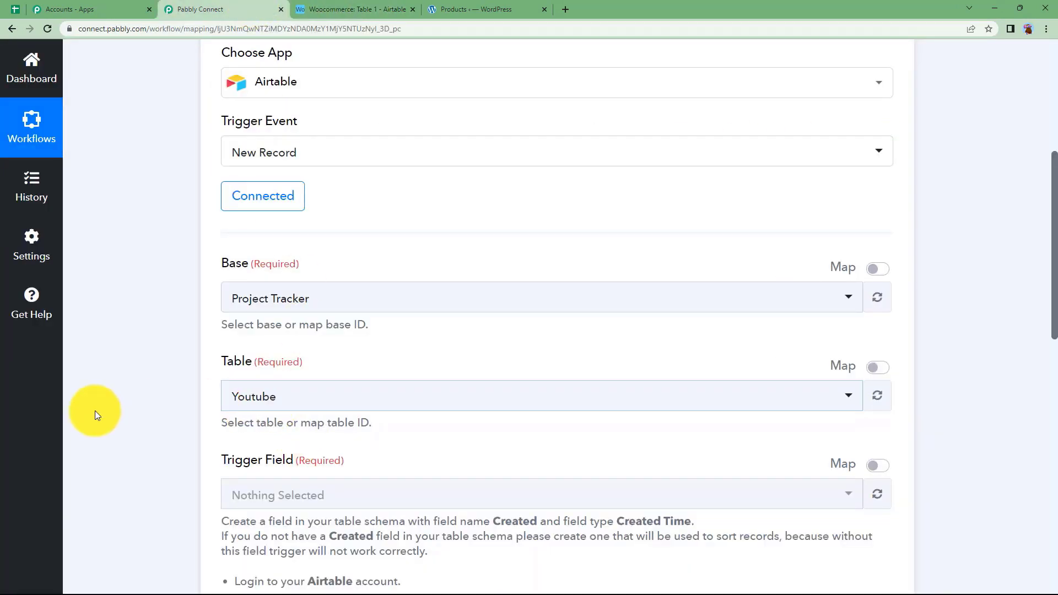
pyautogui.scroll(-3, 107, 413)
pyautogui.click(321, 136)
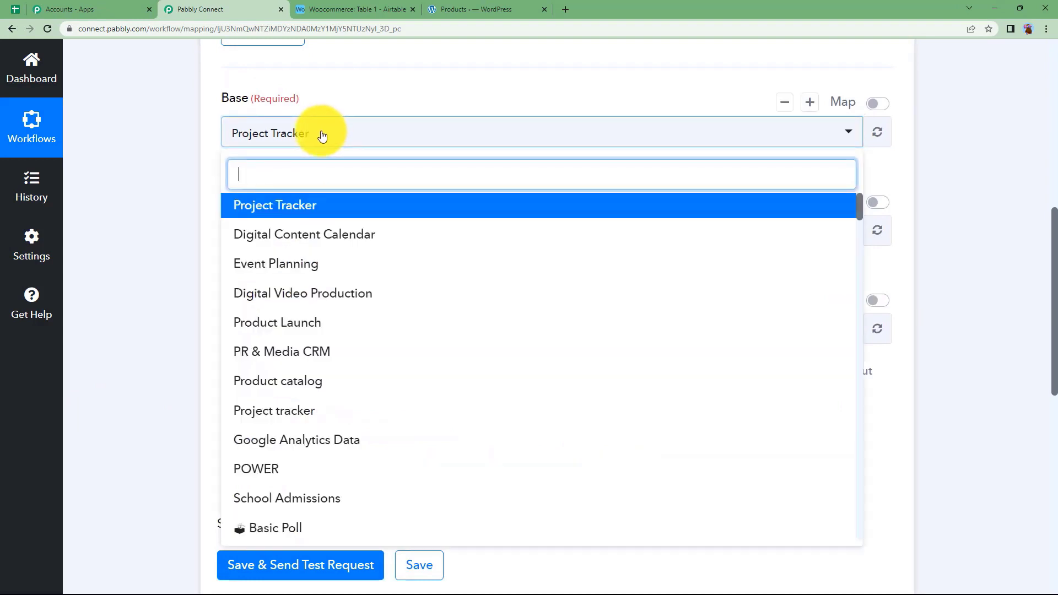
pyautogui.write('ooc')
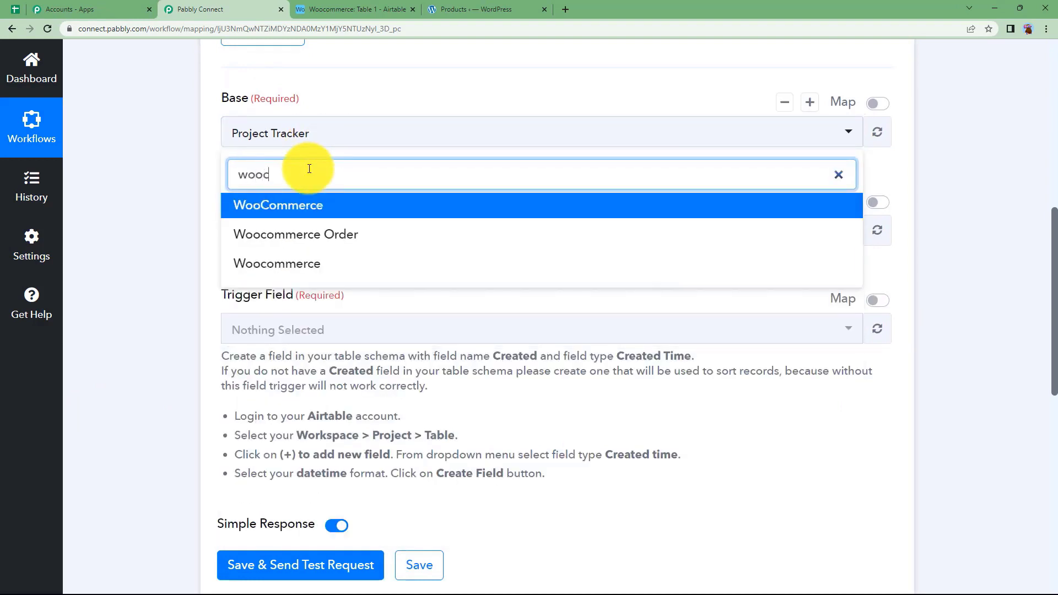
pyautogui.write('o')
pyautogui.click(312, 207)
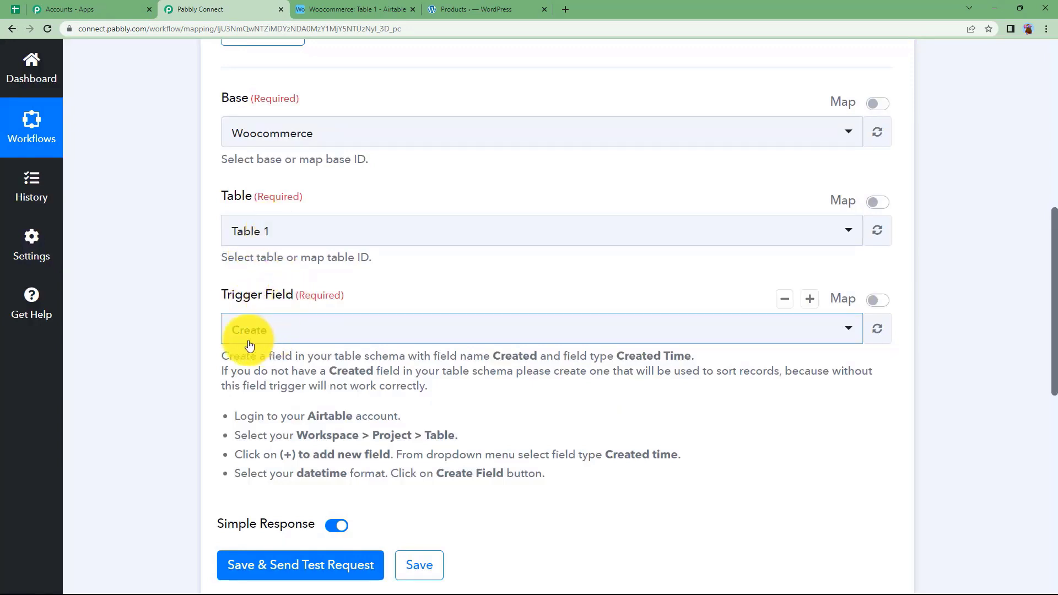
pyautogui.click(350, 8)
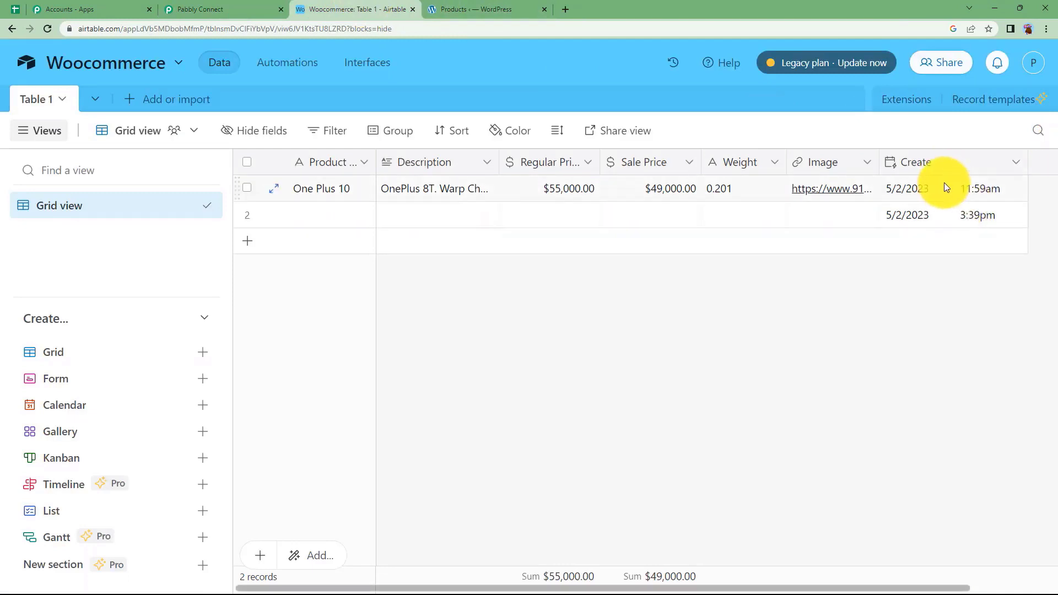
pyautogui.click(170, 6)
pyautogui.scroll(-3, 210, 311)
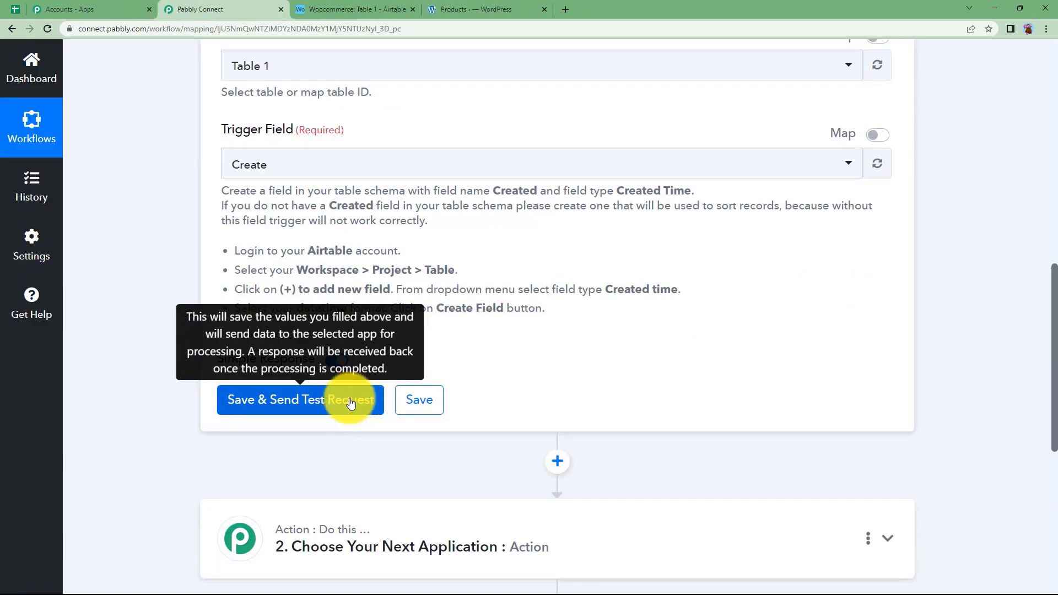
# In the second record of the Airtable table, enter the product name "Washing Machine LG".
pyautogui.click(349, 9)
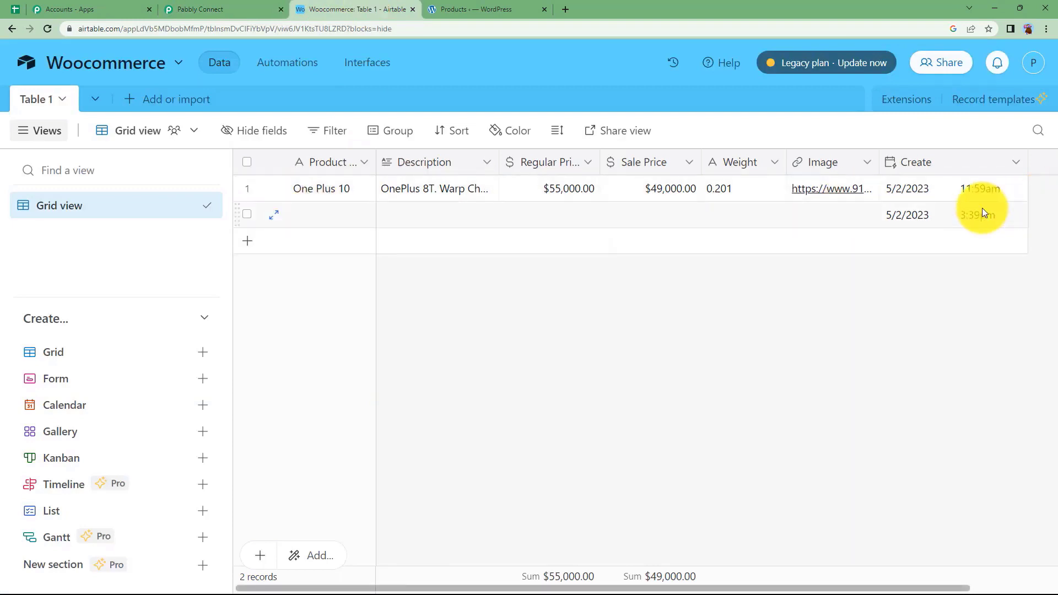
pyautogui.click(338, 220)
pyautogui.write('W')
pyautogui.write('ashing Machine LG')
# Copy the LG 15/8 kg washer-dryer description from the "cut copy paste" Notepad file into the second record's Description field.
pyautogui.click(455, 217)
pyautogui.hotkey('alt', 'Tab')
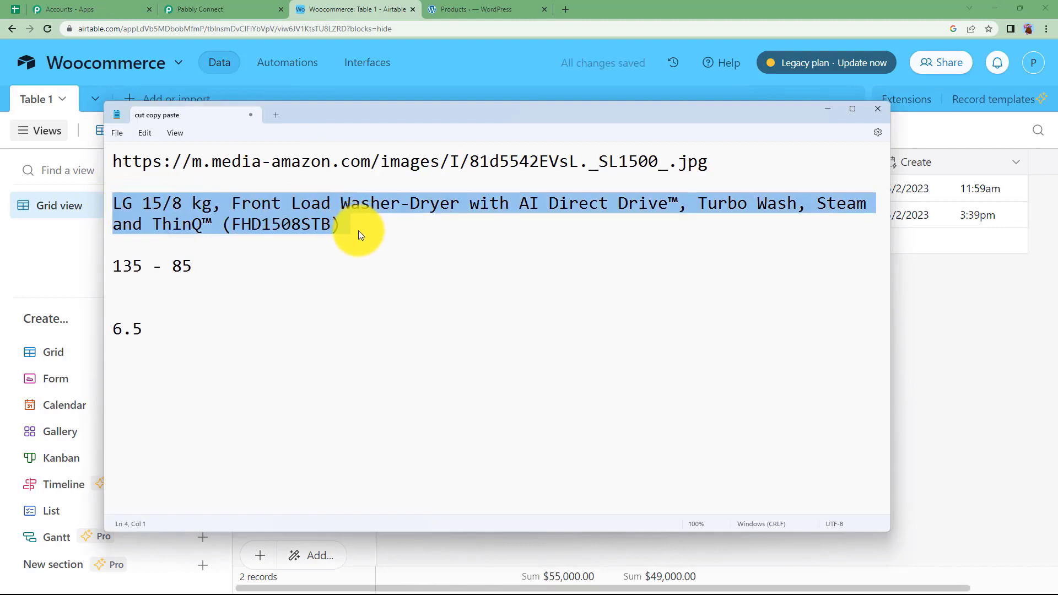
pyautogui.hotkey('ctrl', 'c')
pyautogui.hotkey('alt', 'Tab')
pyautogui.click(418, 219)
pyautogui.hotkey('ctrl', 'v')
pyautogui.click(599, 302)
# Set the washing machine's regular price to 135 and its sale price to 85.
pyautogui.click(530, 214)
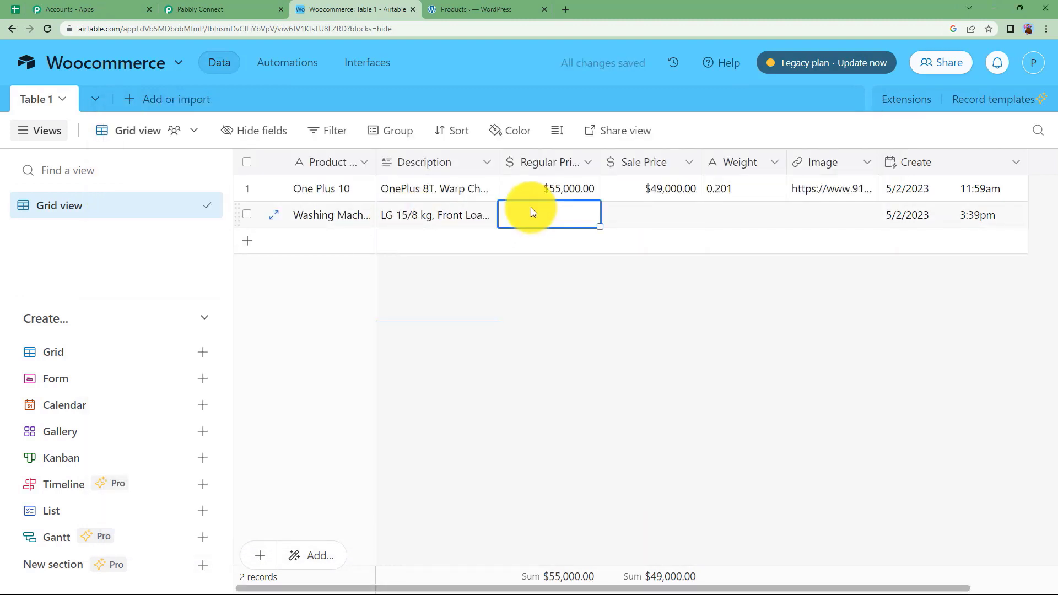
pyautogui.click(544, 215)
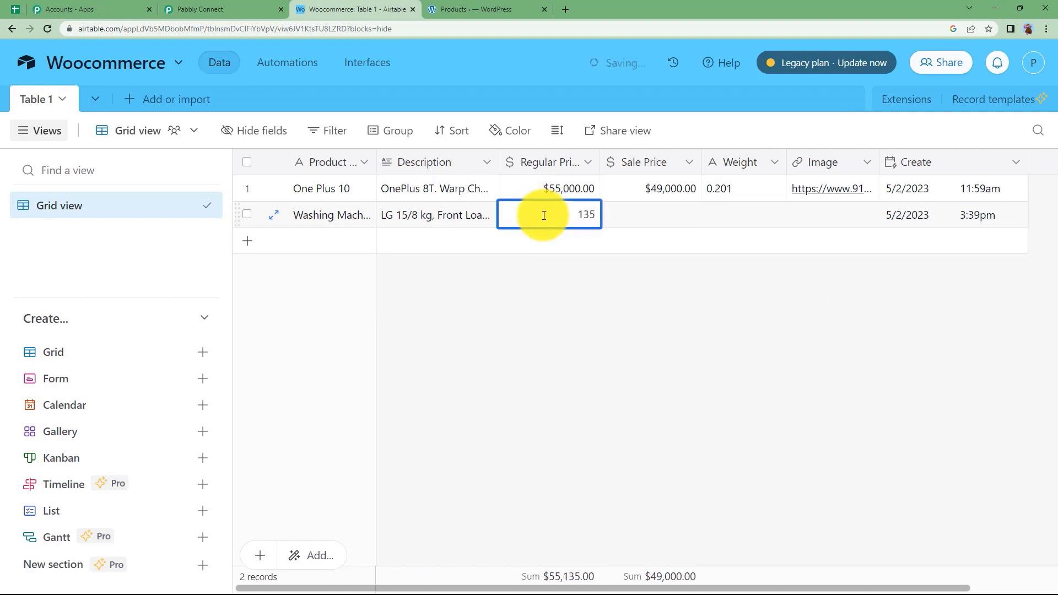
pyautogui.click(648, 216)
pyautogui.write('85')
pyautogui.click(776, 313)
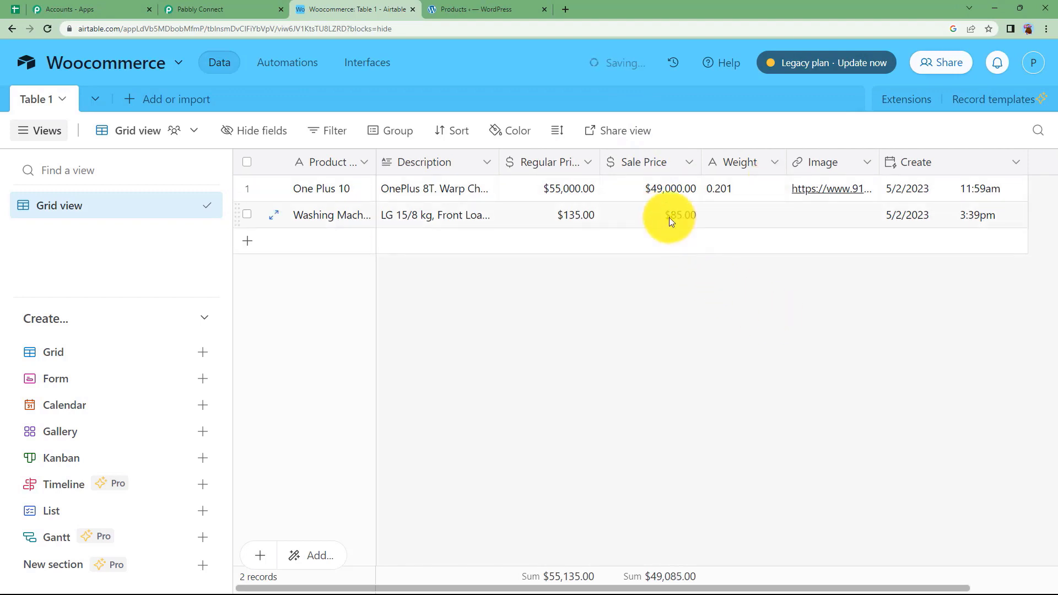
# Set the washing machine's weight to 6.5.
pyautogui.click(735, 212)
pyautogui.click(737, 212)
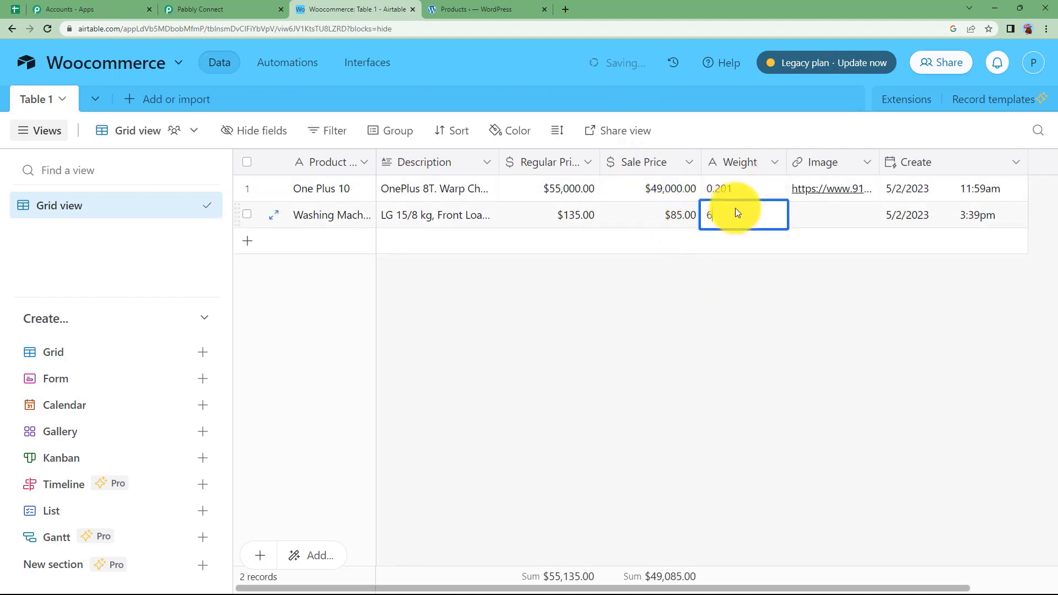
pyautogui.write('605')
pyautogui.click(742, 292)
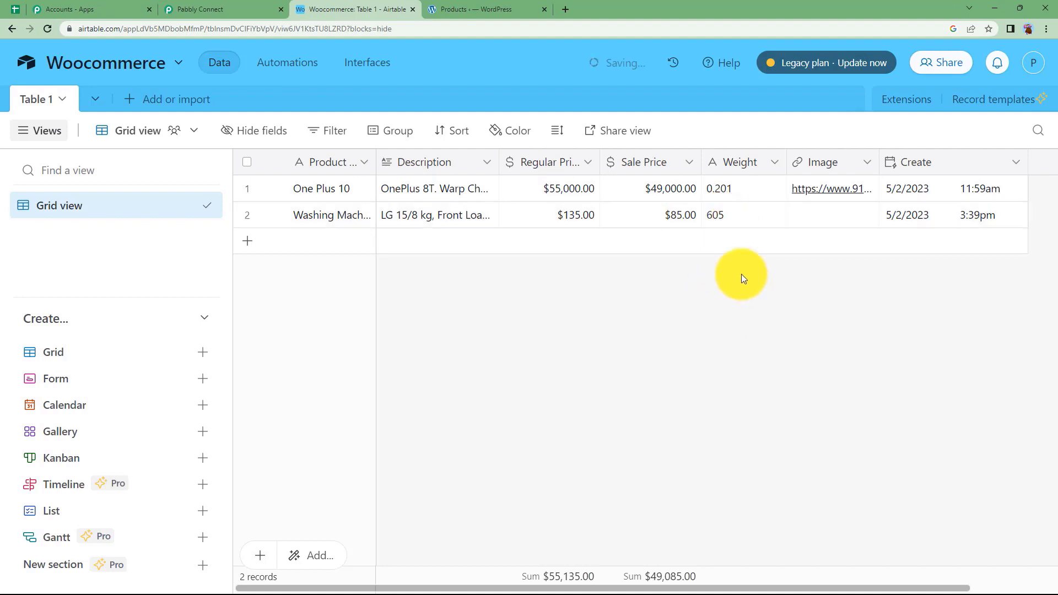
pyautogui.write('6.5')
pyautogui.click(733, 379)
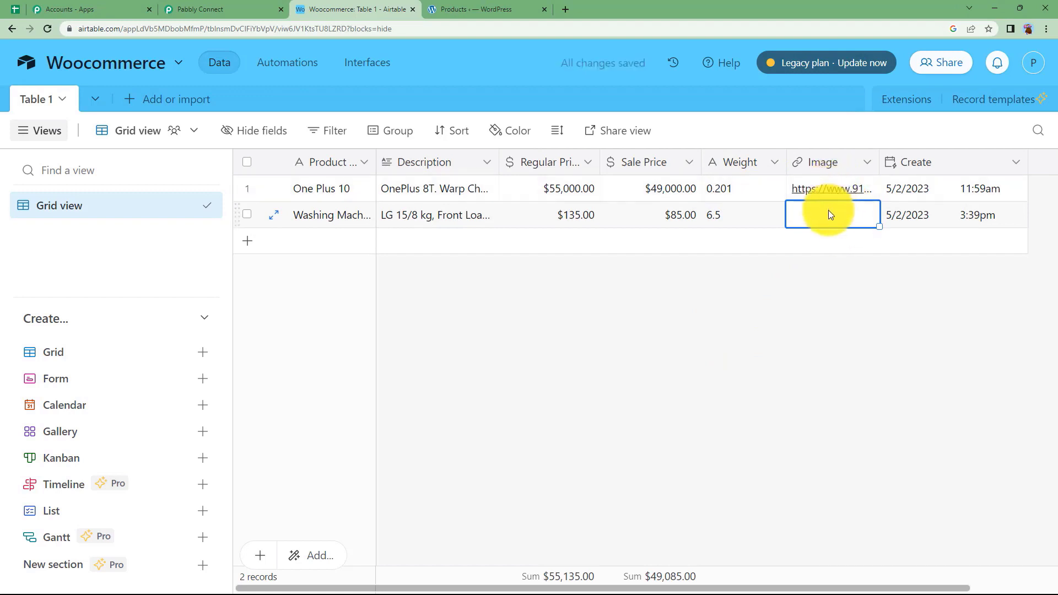
pyautogui.click(532, 8)
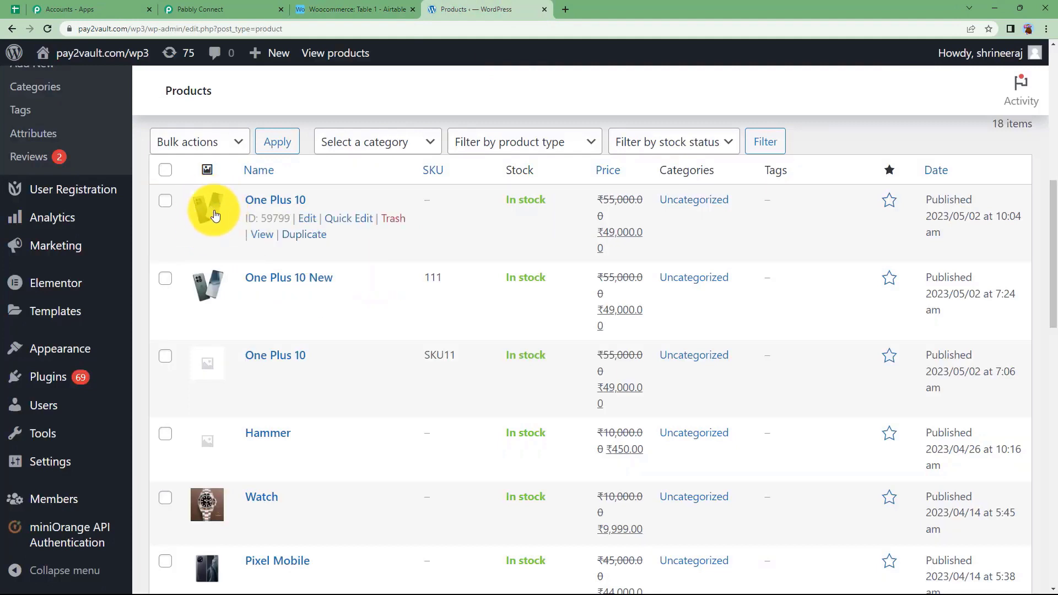
pyautogui.click(255, 3)
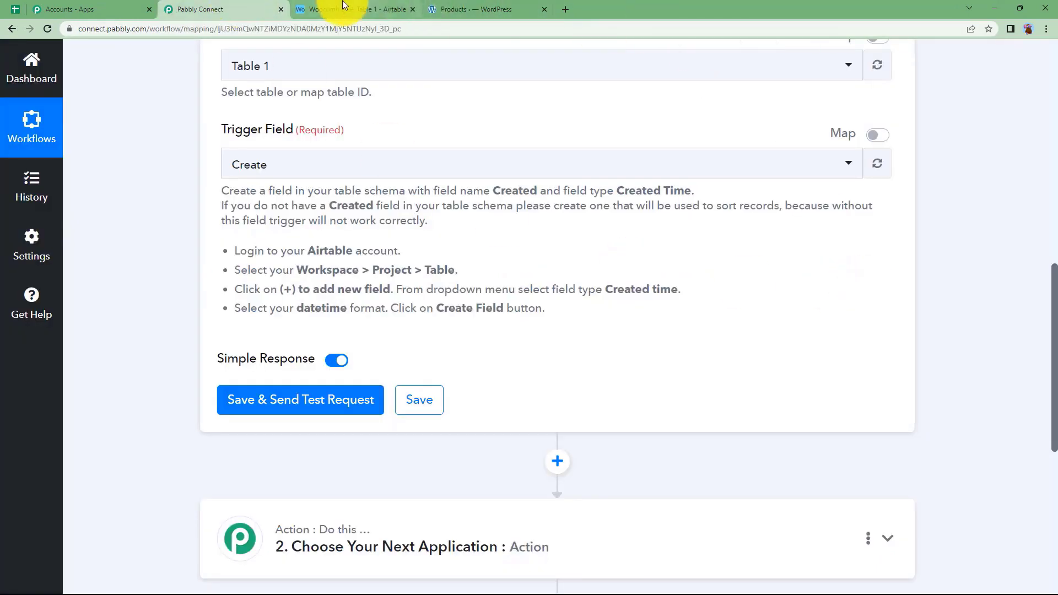
pyautogui.click(444, 6)
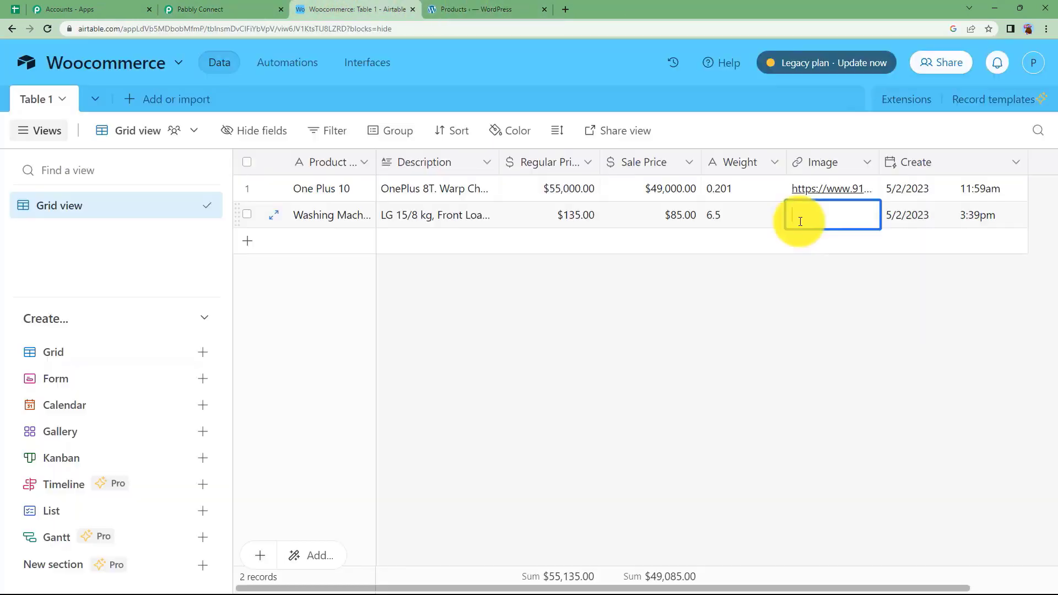
pyautogui.hotkey('ctrl', 'v')
pyautogui.click(862, 305)
pyautogui.click(861, 217)
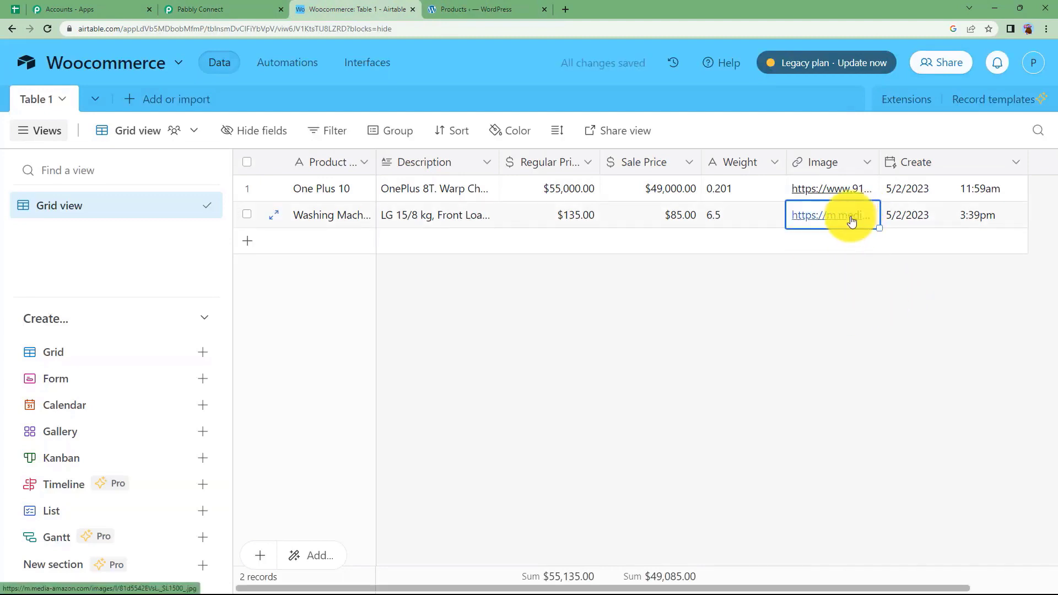
# Open the washing machine record's image link to check the picture, and return to the Airtable table.
pyautogui.click(855, 216)
pyautogui.click(561, 269)
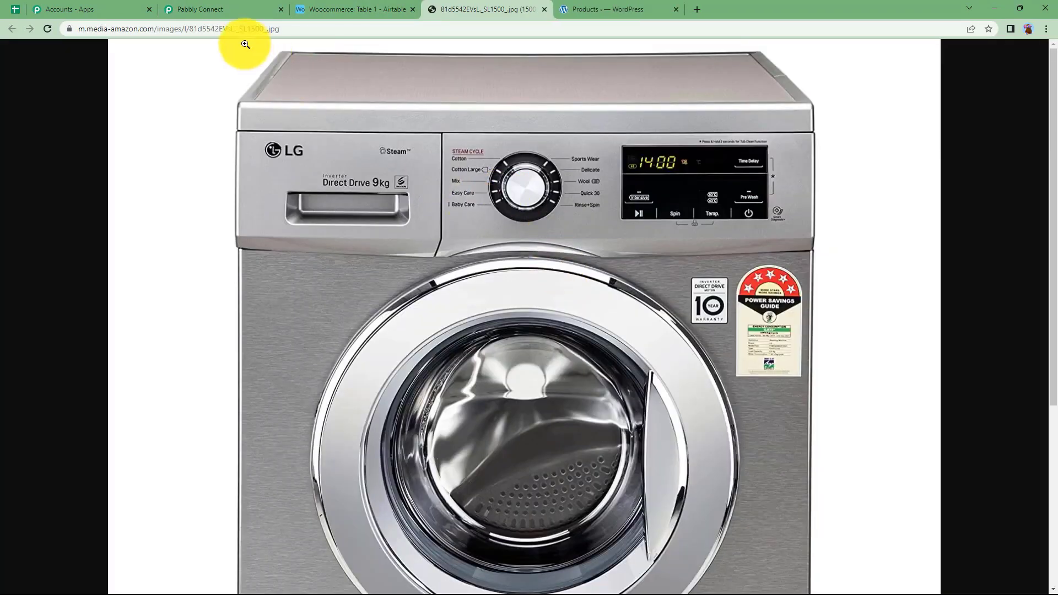
pyautogui.click(317, 8)
pyautogui.click(544, 9)
pyautogui.click(484, 298)
# Save the Airtable trigger setup in Pabbly Connect and send a test request to fetch the new record.
pyautogui.click(221, 8)
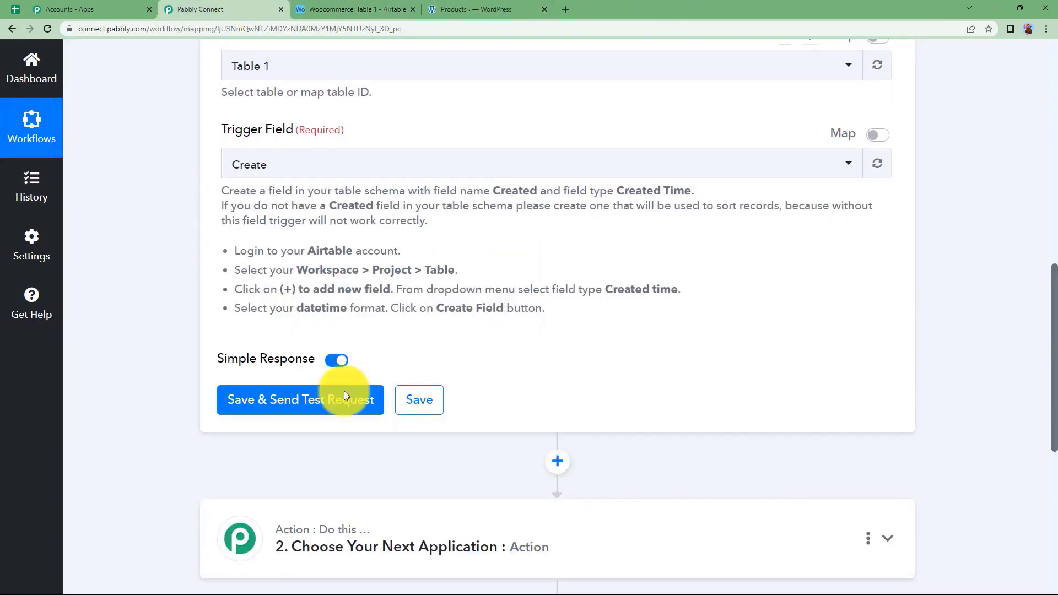
pyautogui.click(355, 420)
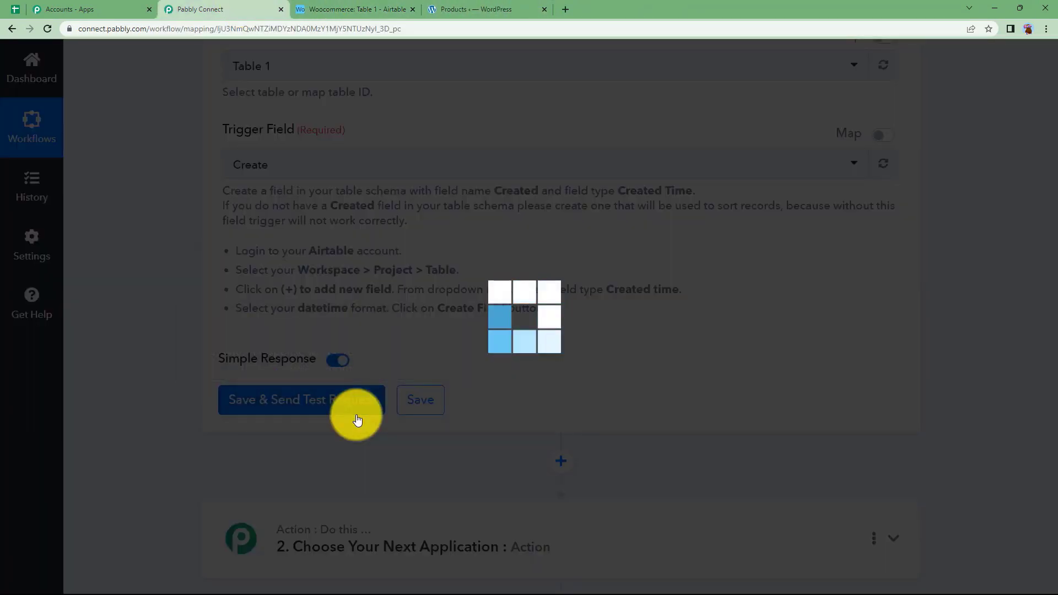
pyautogui.scroll(-4, 177, 484)
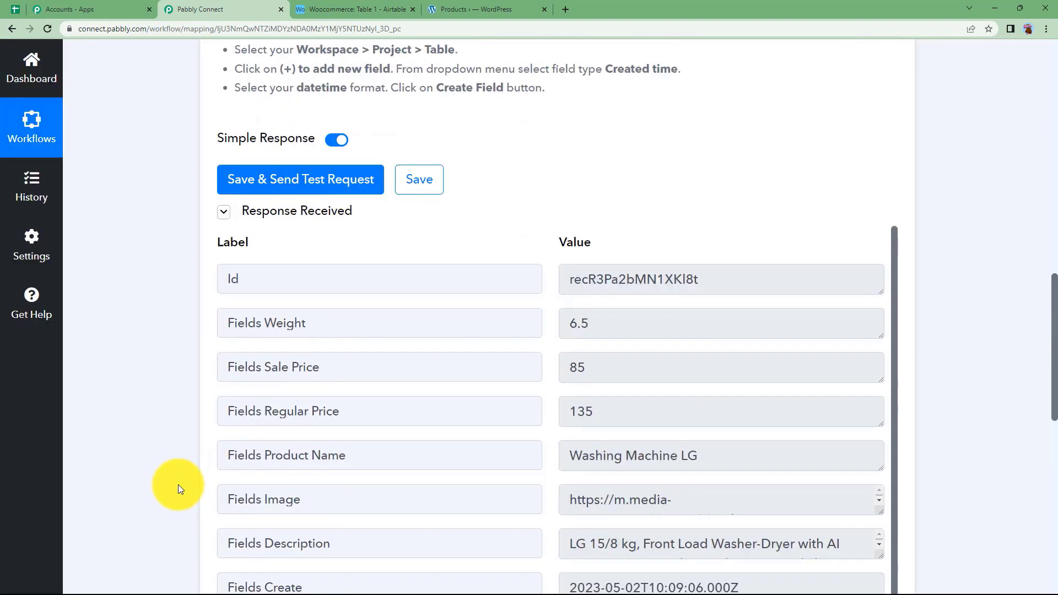
# Check the weight, prices, product name, image and description values in the trigger's response.
pyautogui.moveTo(622, 323); pyautogui.dragTo(503, 323)
pyautogui.moveTo(601, 359); pyautogui.dragTo(565, 367)
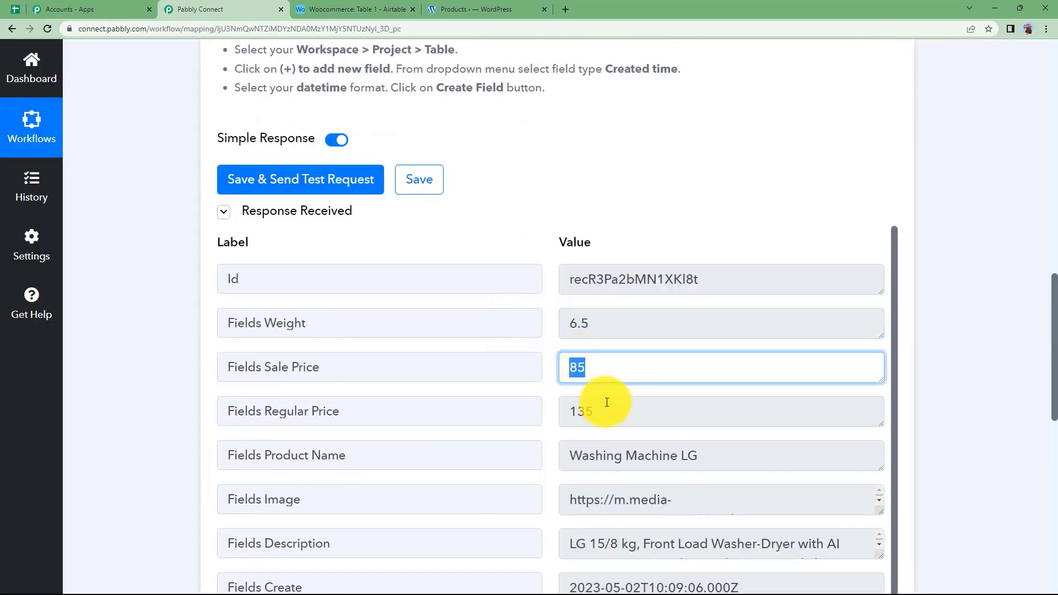
pyautogui.moveTo(606, 412); pyautogui.dragTo(548, 416)
pyautogui.scroll(-1, 678, 402)
pyautogui.moveTo(700, 435); pyautogui.dragTo(501, 456)
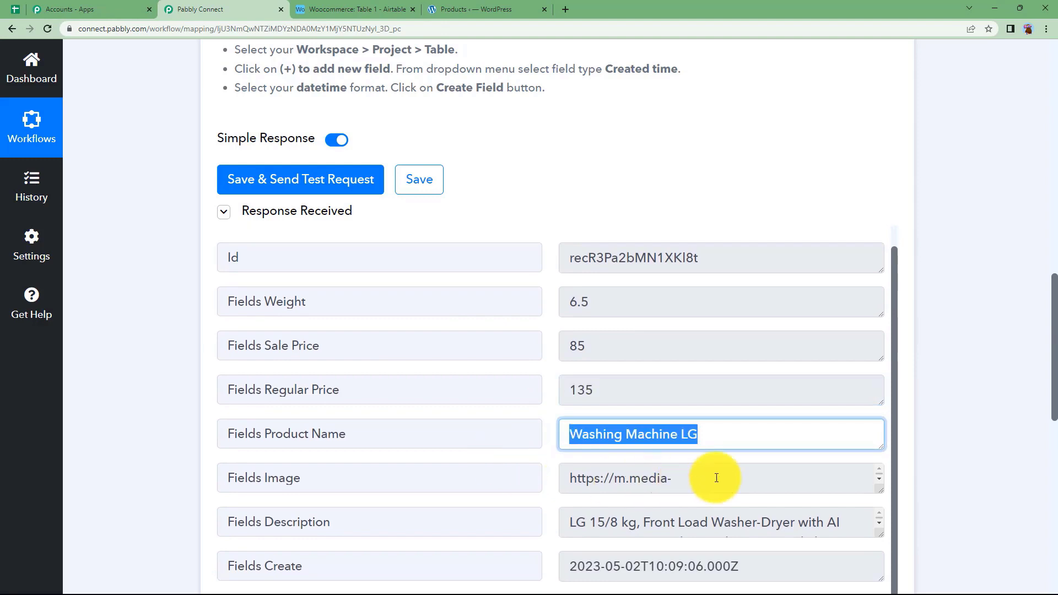
pyautogui.moveTo(716, 478); pyautogui.dragTo(560, 480)
pyautogui.scroll(-3, 716, 408)
pyautogui.moveTo(820, 365); pyautogui.dragTo(439, 391)
pyautogui.click(151, 397)
# Collapse the Airtable trigger and set the action step to WooCommerce with the Create a Product event.
pyautogui.scroll(15, 151, 398)
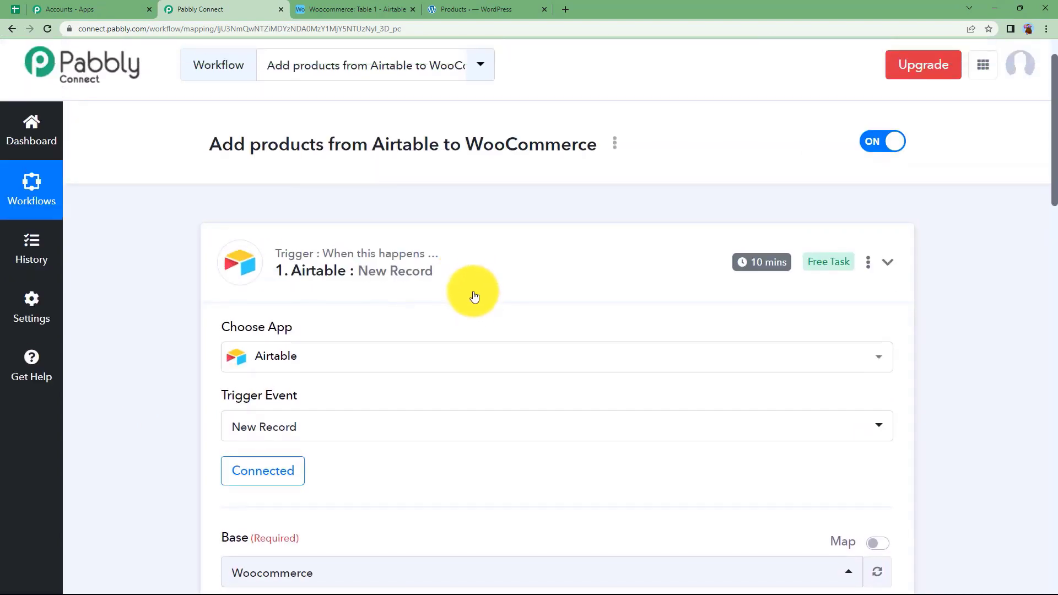
pyautogui.click(471, 290)
pyautogui.click(236, 404)
pyautogui.click(367, 341)
pyautogui.write('WOOC')
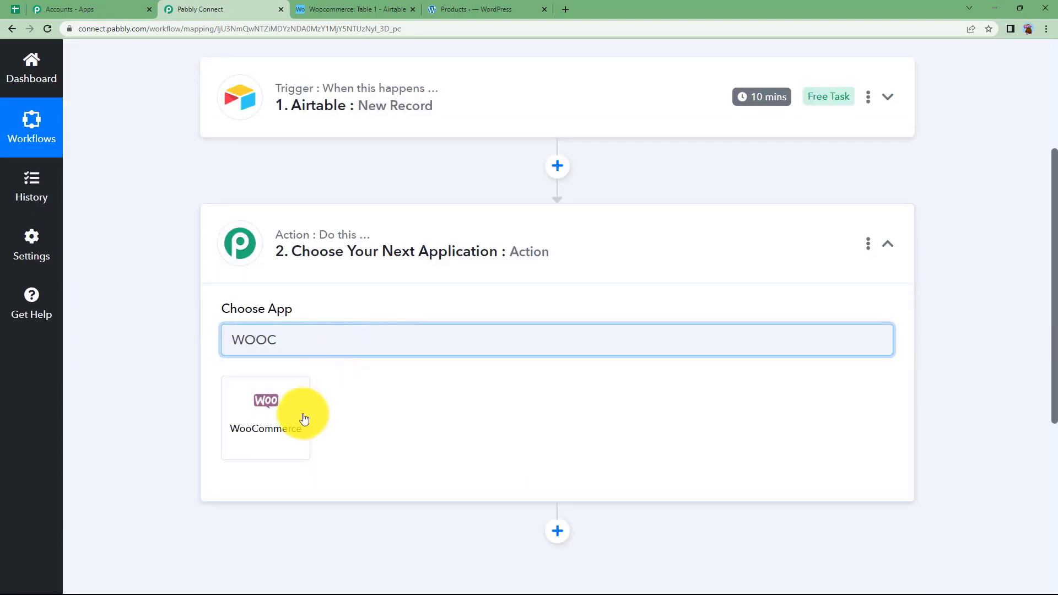
pyautogui.click(303, 420)
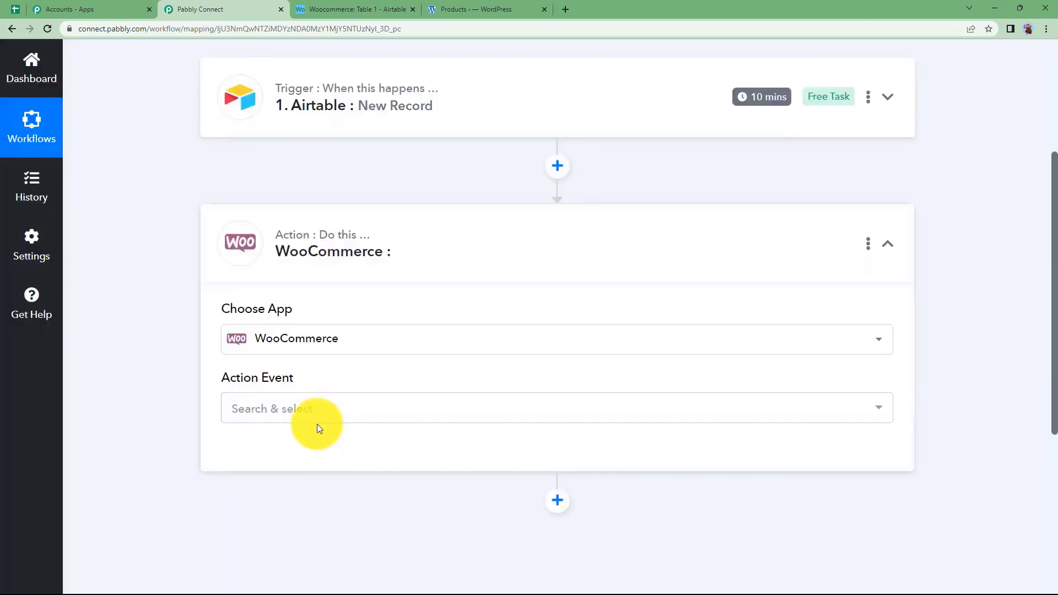
pyautogui.click(316, 424)
pyautogui.click(345, 238)
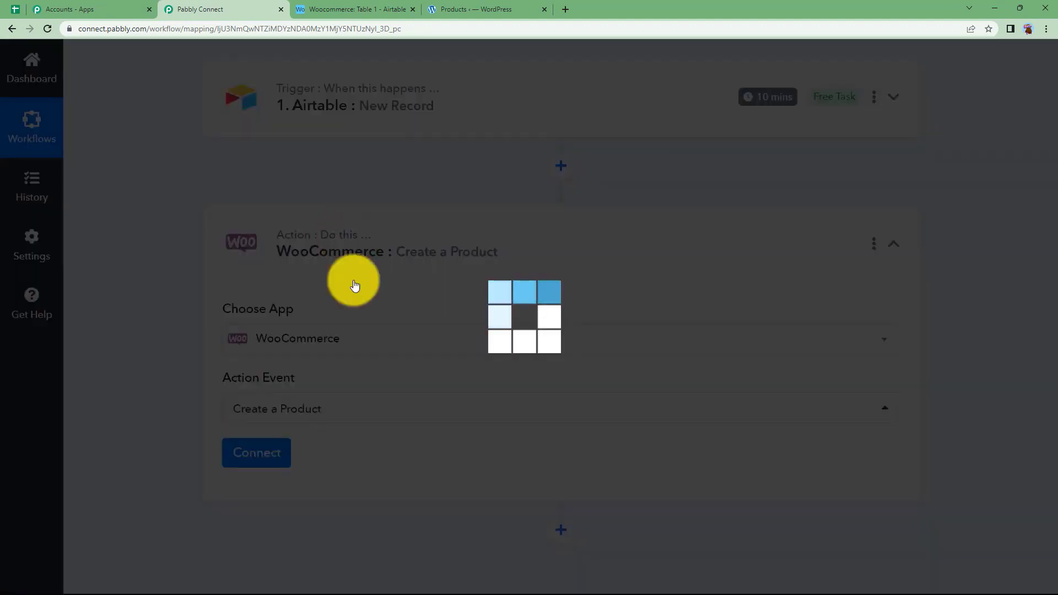
# Start a new WooCommerce connection and read the instructions for creating its consumer key and secret.
pyautogui.click(265, 456)
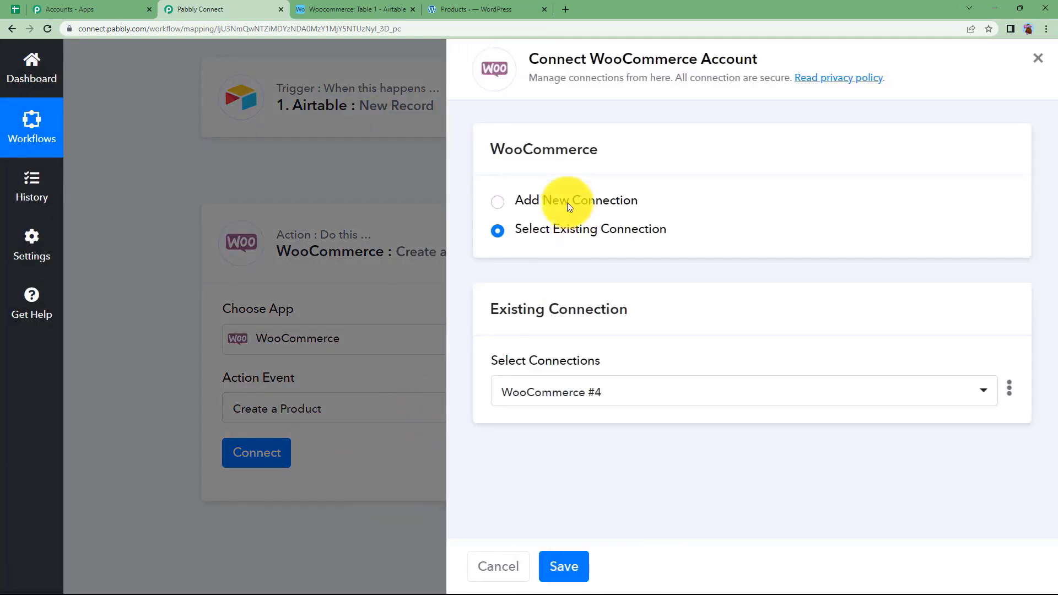
pyautogui.click(568, 200)
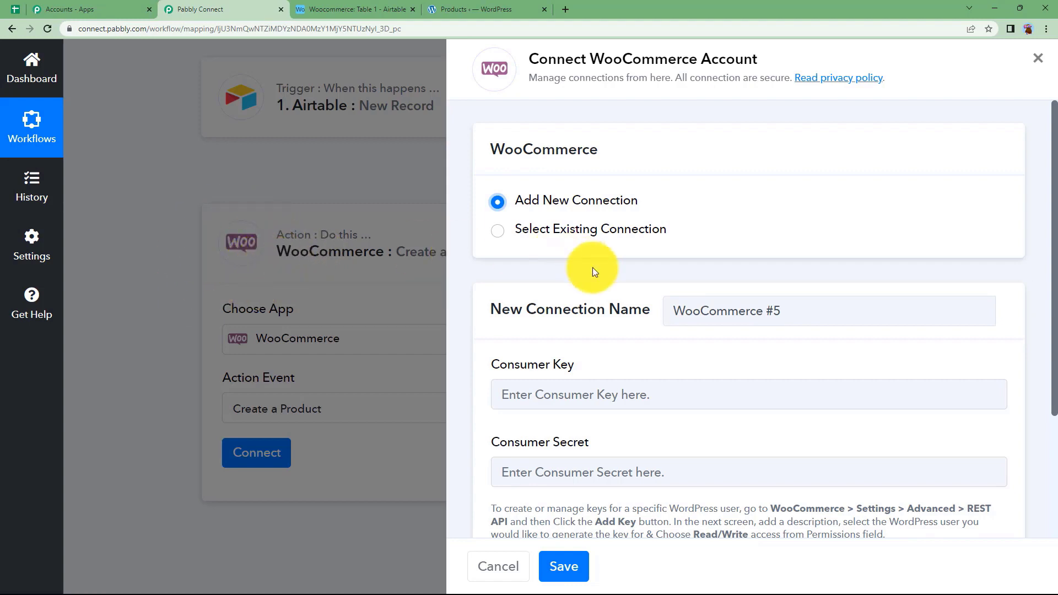
pyautogui.scroll(-3, 593, 266)
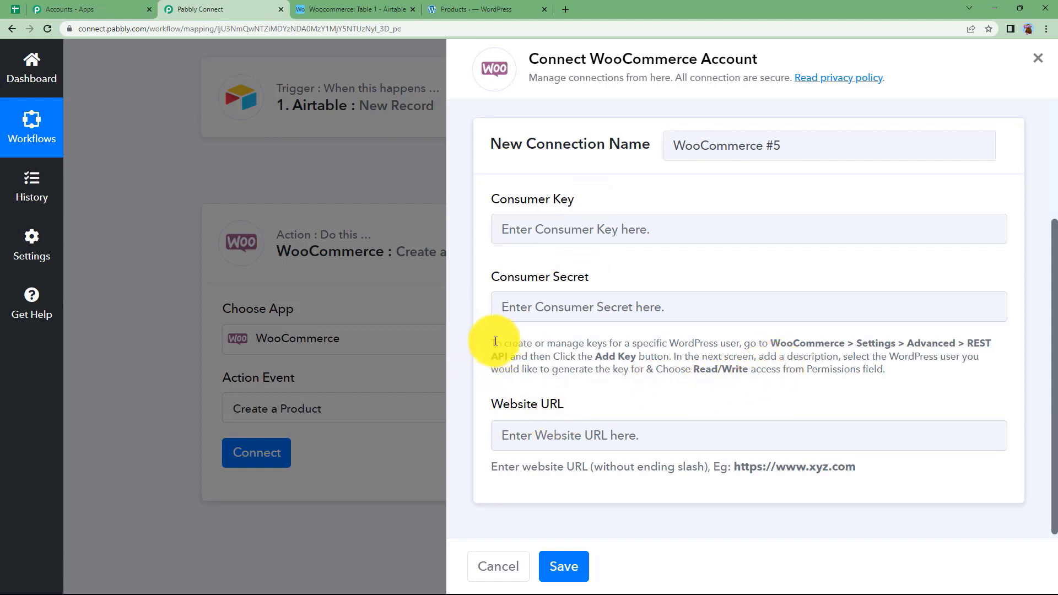
pyautogui.moveTo(490, 343); pyautogui.dragTo(897, 386)
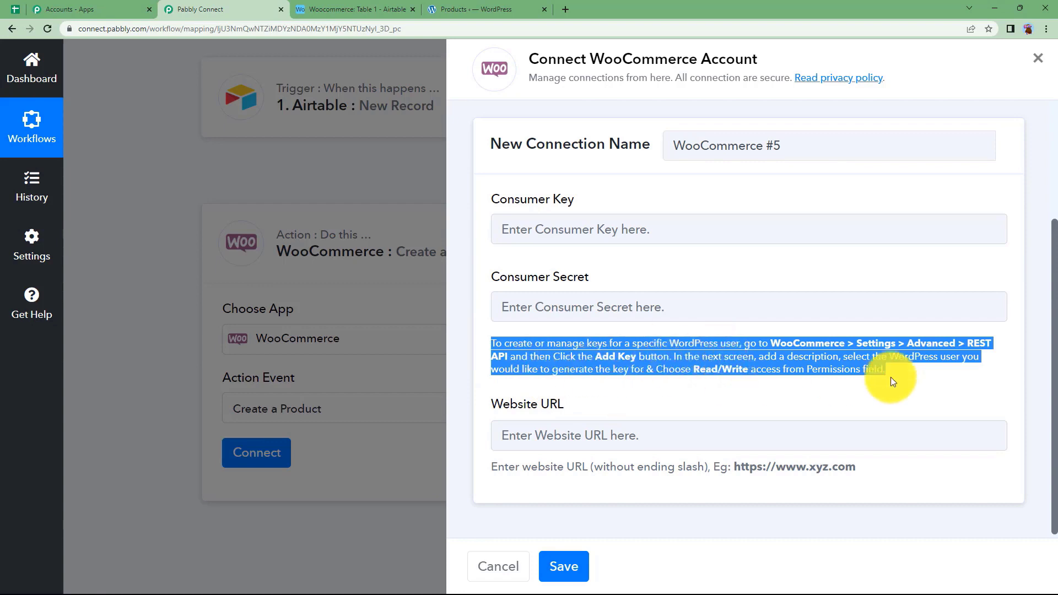
pyautogui.click(937, 379)
# Switch to WordPress and open the REST API section of WooCommerce's advanced settings.
pyautogui.click(441, 9)
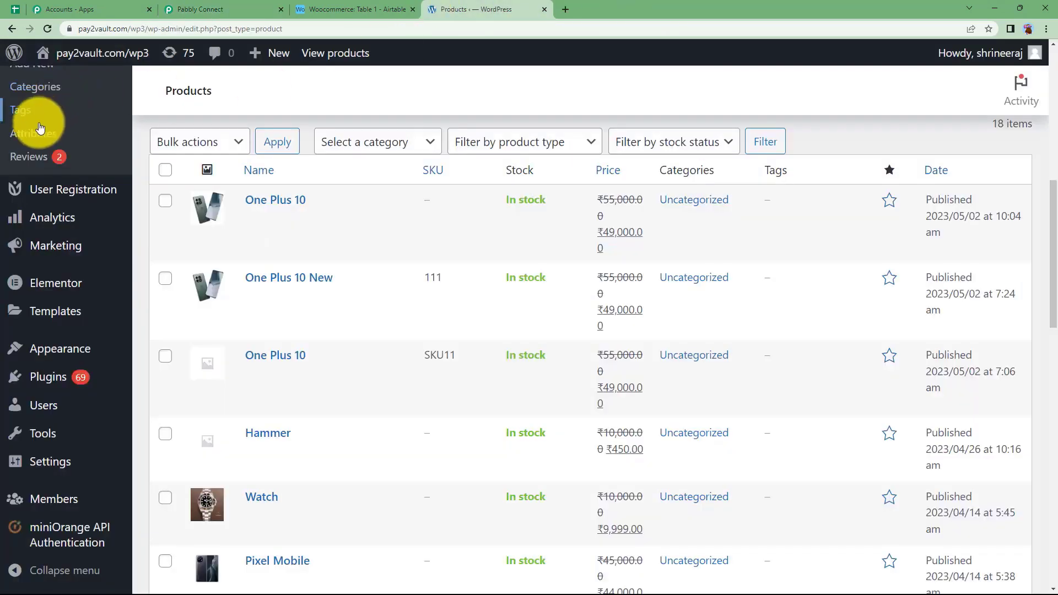
pyautogui.scroll(3, 82, 259)
pyautogui.moveTo(69, 146)
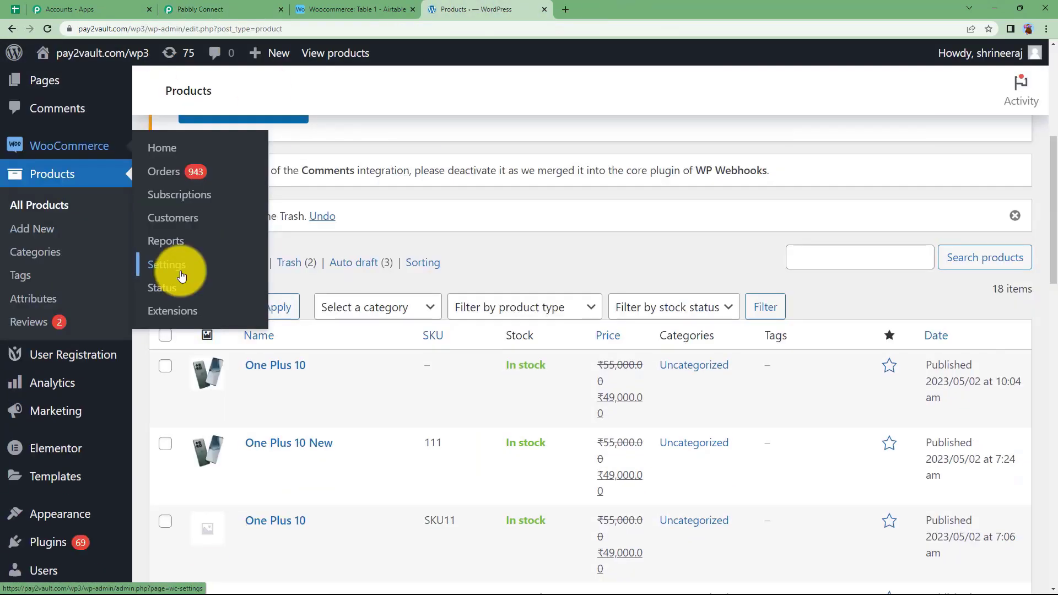
pyautogui.click(182, 276)
pyautogui.click(770, 163)
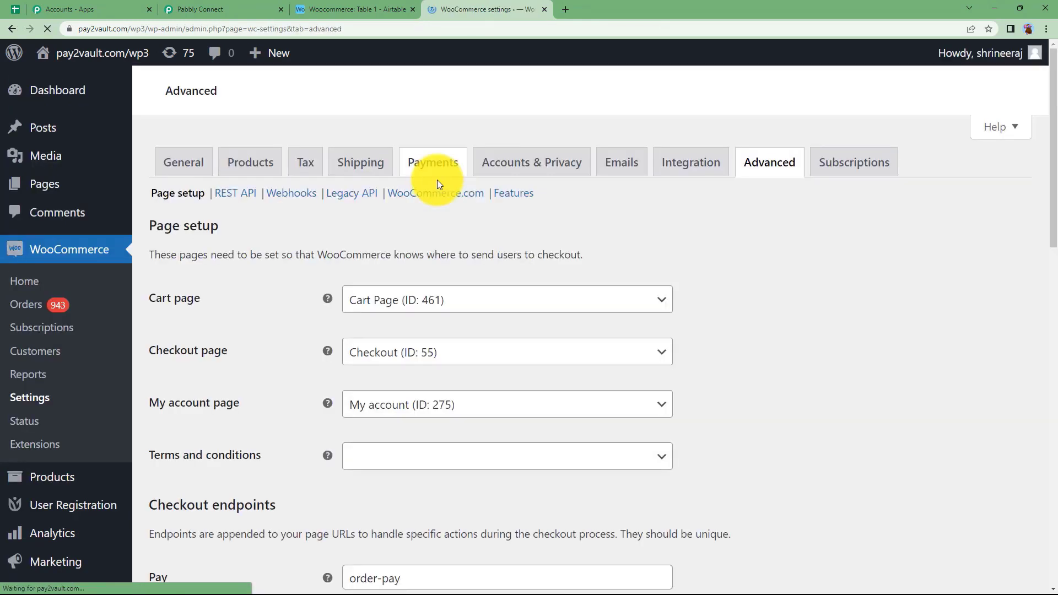
pyautogui.scroll(-2, 350, 294)
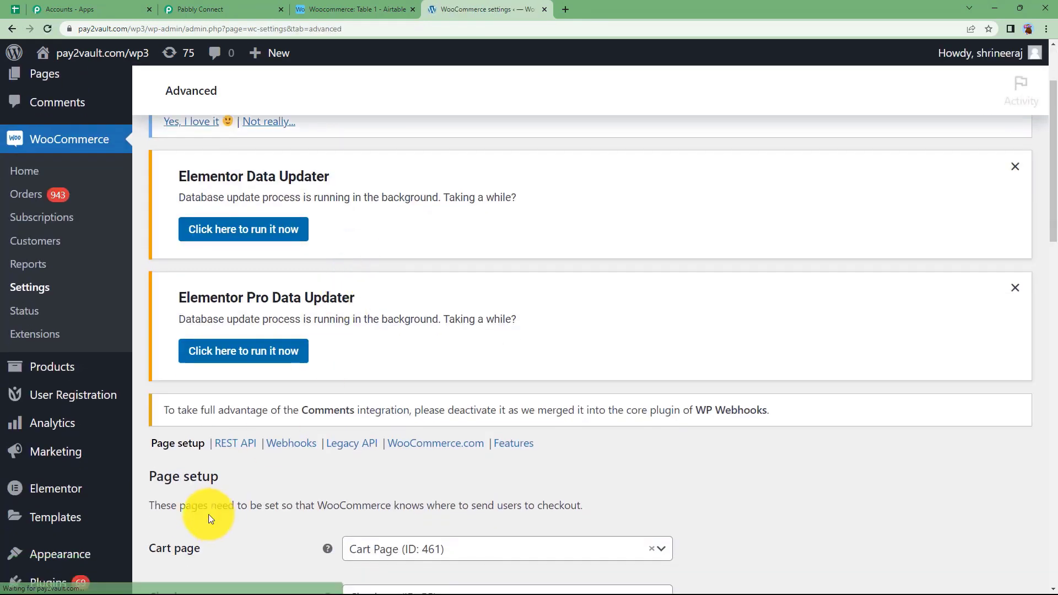
pyautogui.click(234, 448)
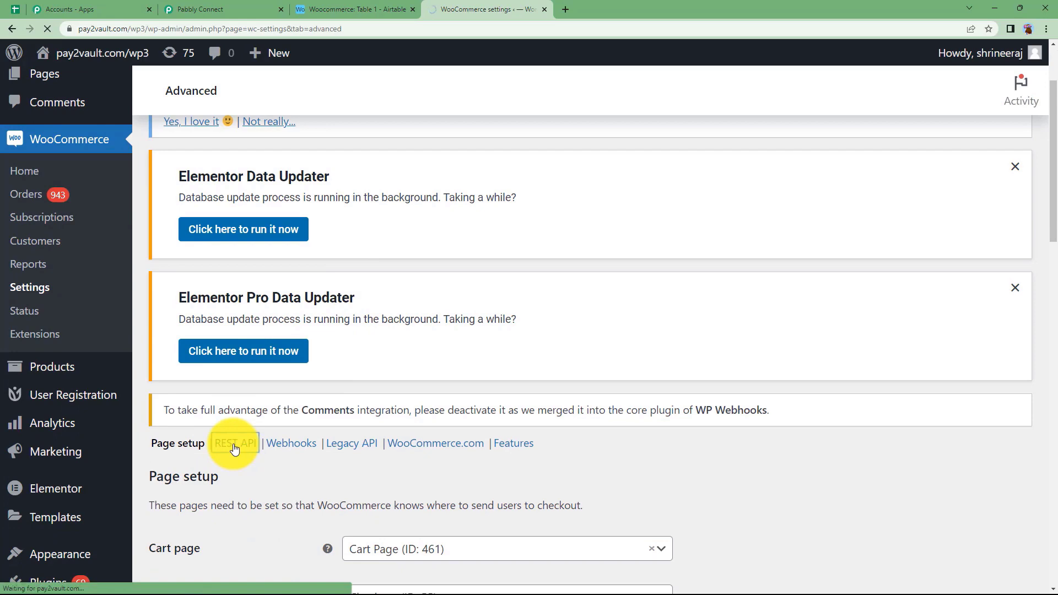
pyautogui.scroll(-5, 290, 414)
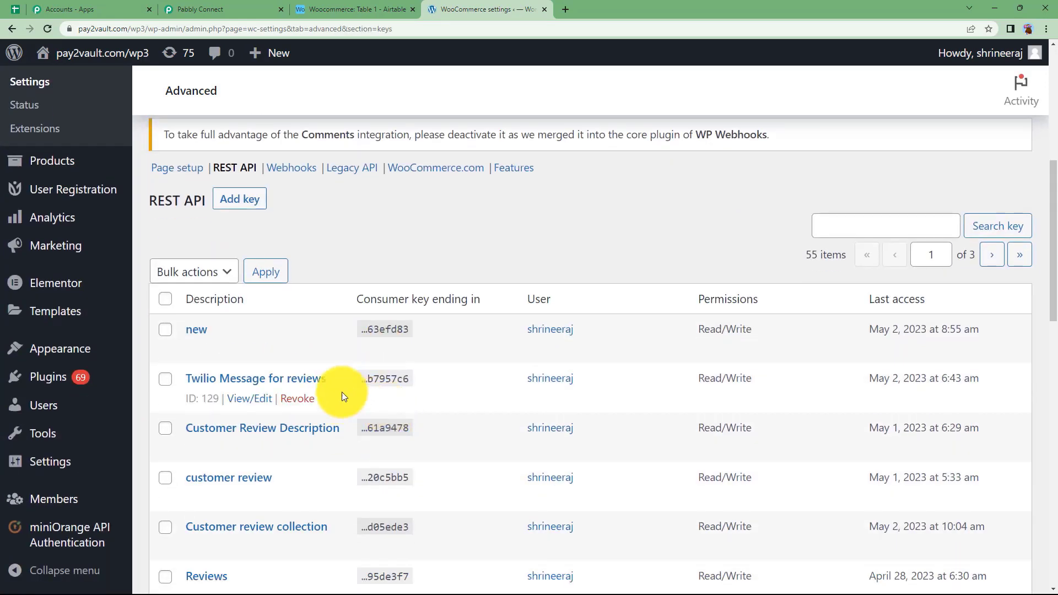
# Generate a new REST API key described as "Create new product" with Read/Write permissions.
pyautogui.click(245, 204)
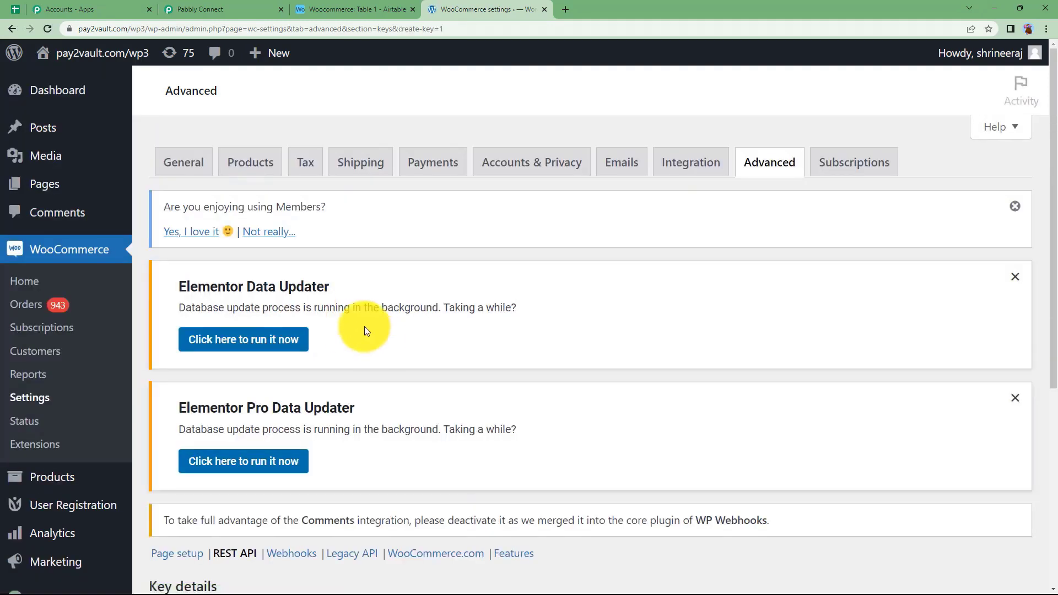
pyautogui.scroll(-5, 364, 325)
pyautogui.click(374, 310)
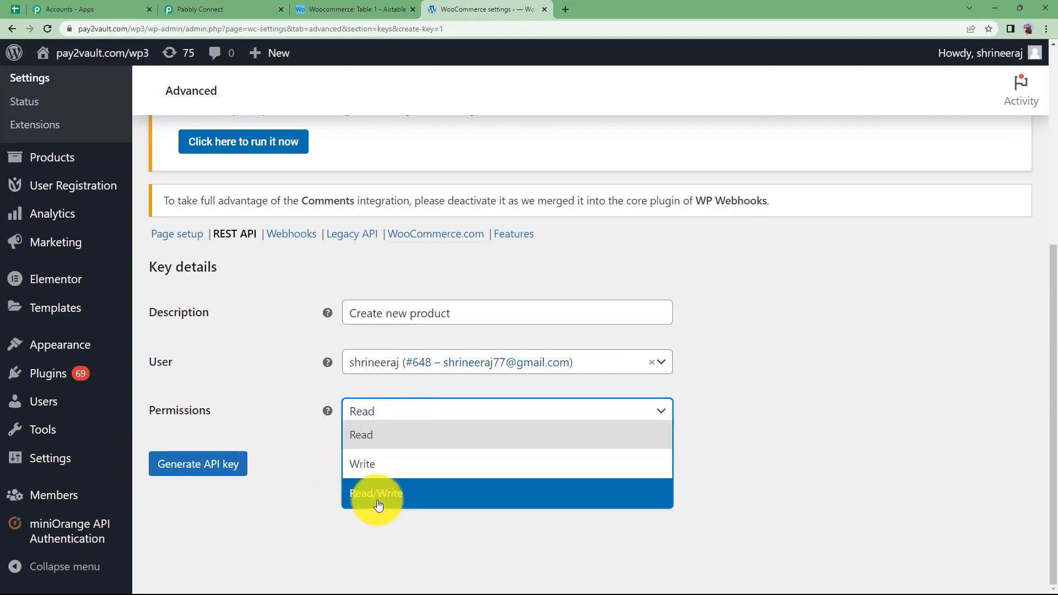
pyautogui.click(376, 499)
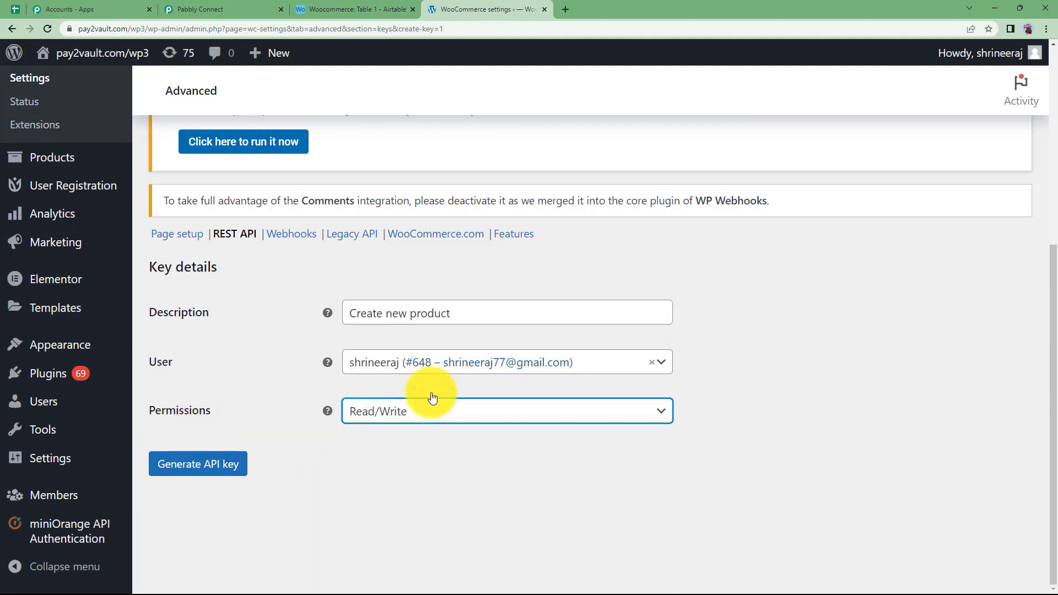
pyautogui.click(211, 463)
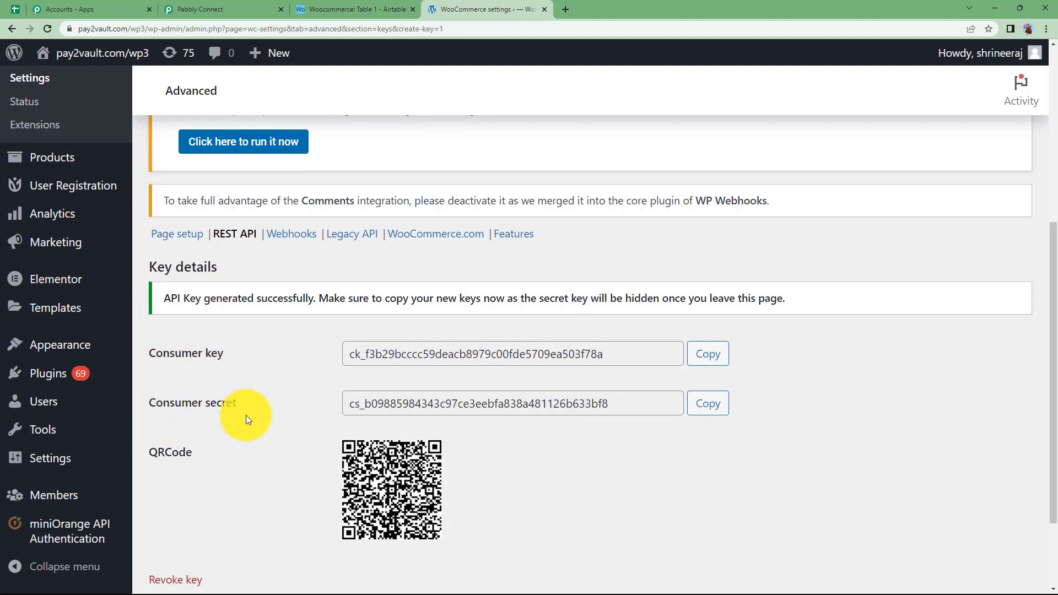
# Copy the generated consumer key into the Consumer Key field of the Pabbly Connect WooCommerce connection.
pyautogui.click(708, 354)
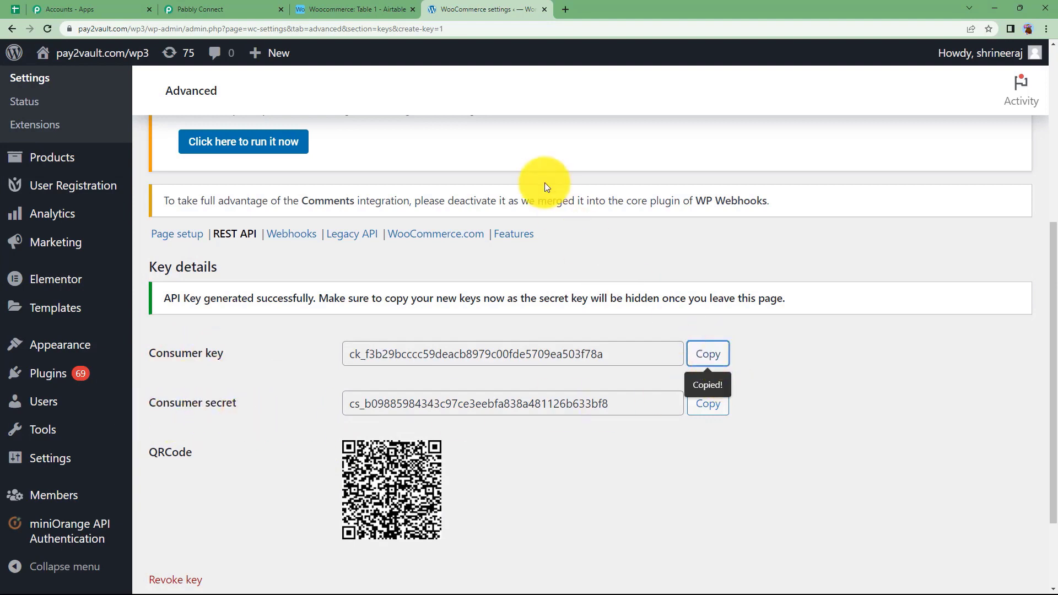
pyautogui.click(256, 10)
pyautogui.click(716, 218)
pyautogui.hotkey('ctrl', 'v')
# Copy the generated consumer secret from WordPress into the connection's Consumer Secret field in Pabbly Connect.
pyautogui.click(480, 4)
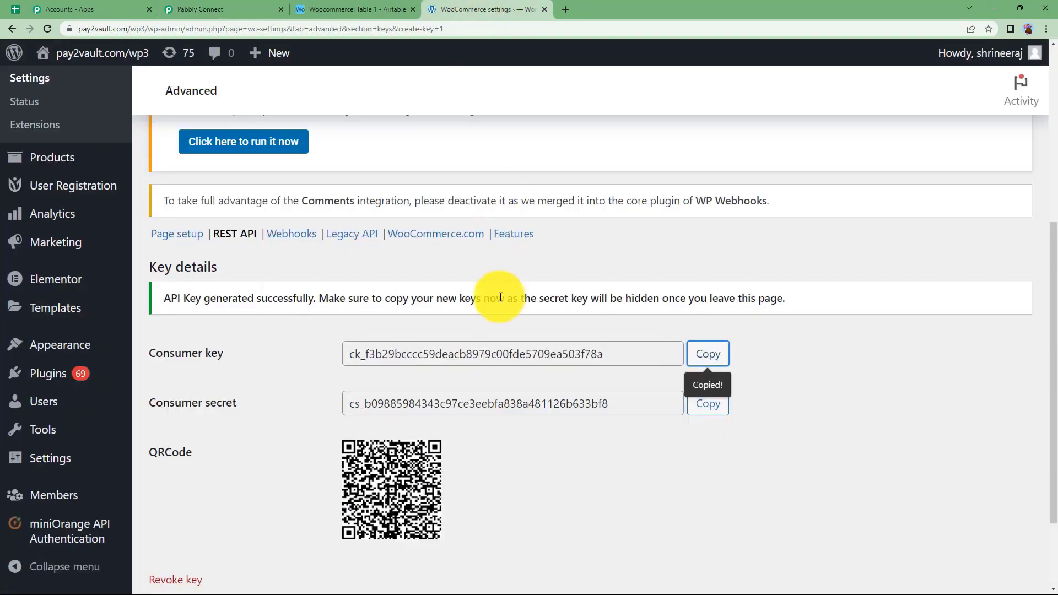
pyautogui.click(708, 403)
pyautogui.click(220, 9)
pyautogui.click(538, 305)
pyautogui.hotkey('ctrl', 'v')
pyautogui.click(561, 411)
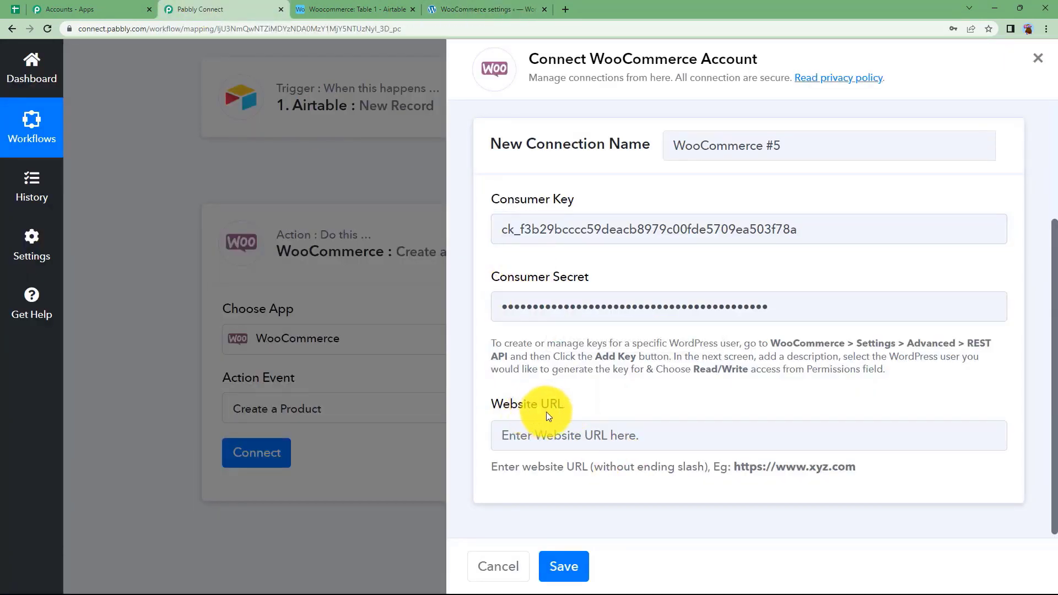
pyautogui.moveTo(876, 470); pyautogui.dragTo(734, 468)
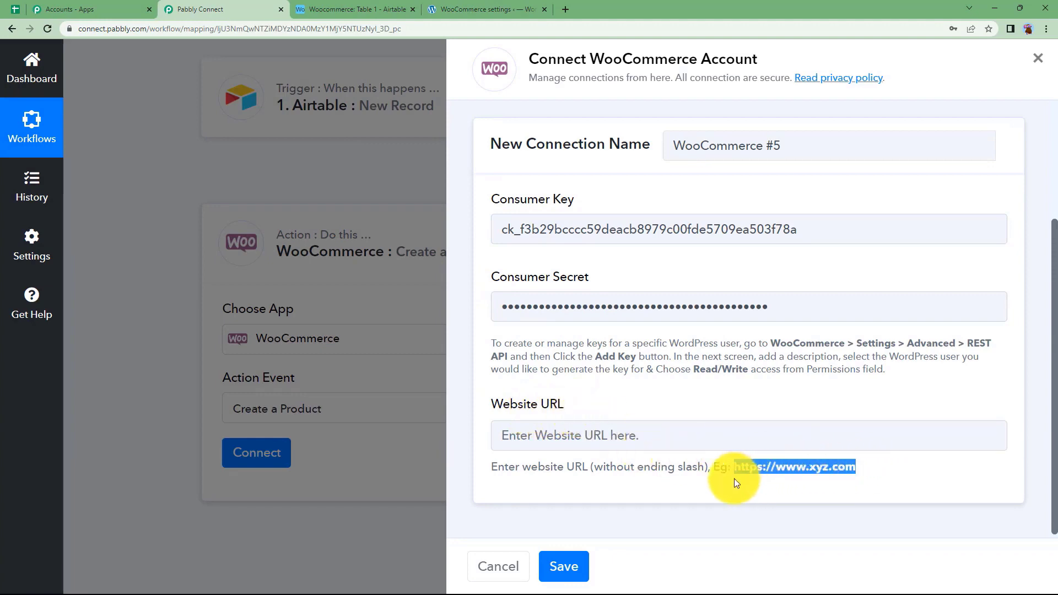
pyautogui.click(386, 9)
pyautogui.click(449, 5)
pyautogui.click(118, 28)
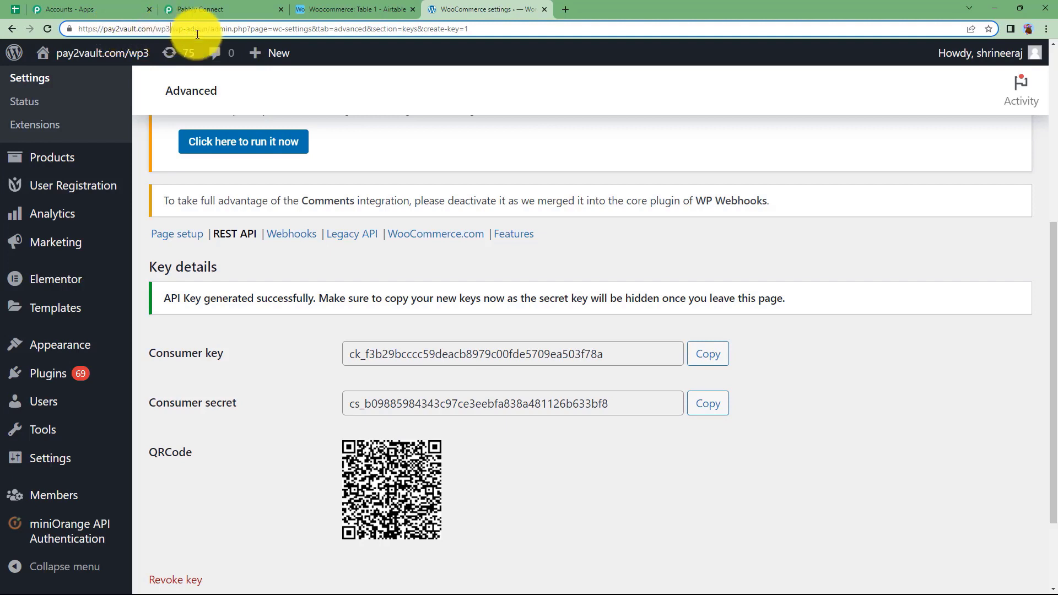
pyautogui.moveTo(251, 45)
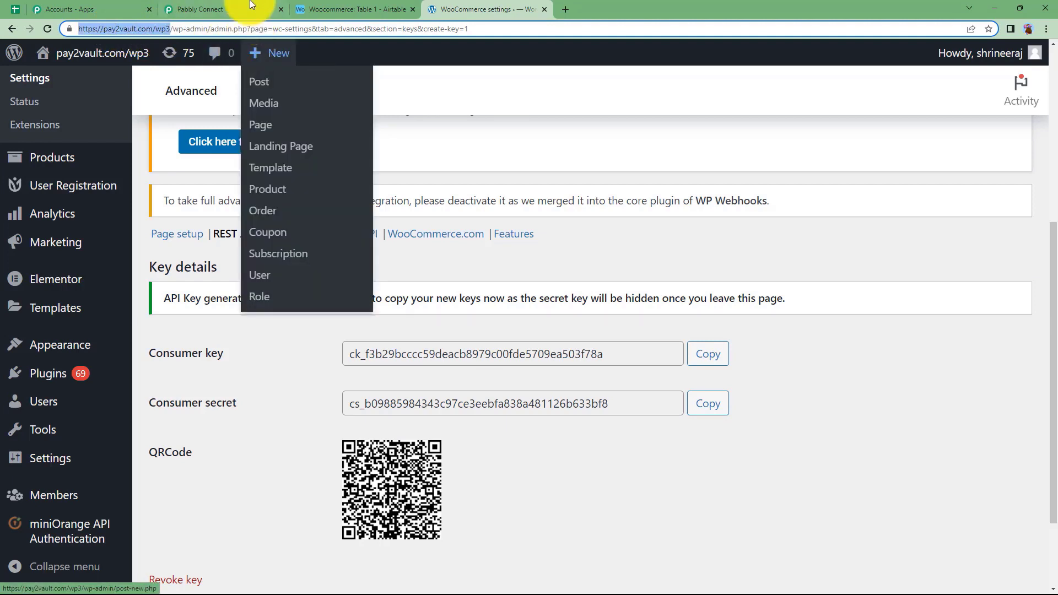
pyautogui.click(200, 9)
pyautogui.click(658, 439)
pyautogui.hotkey('ctrl', 'v')
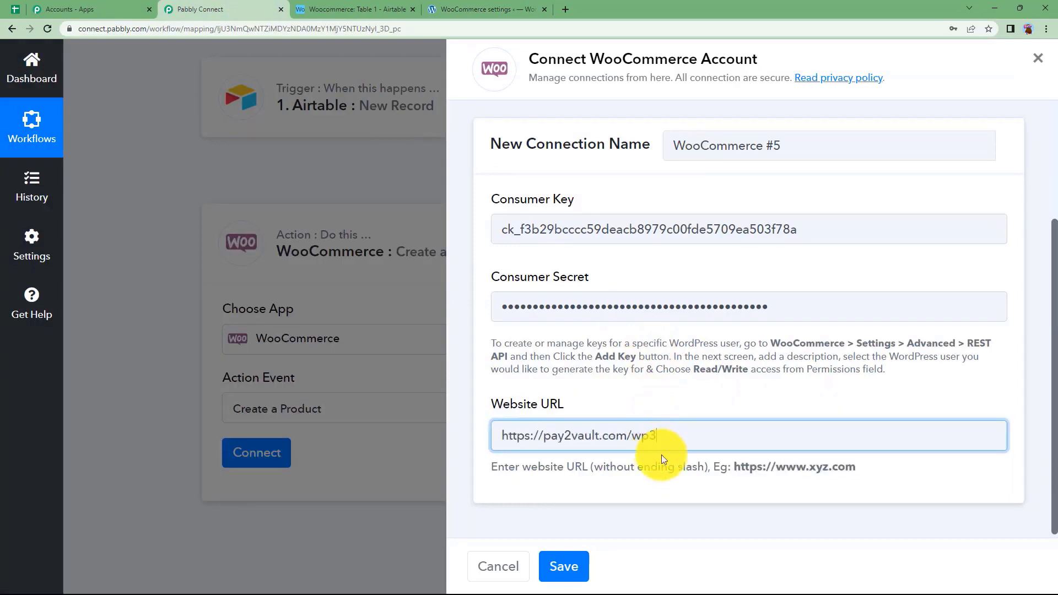
pyautogui.click(679, 511)
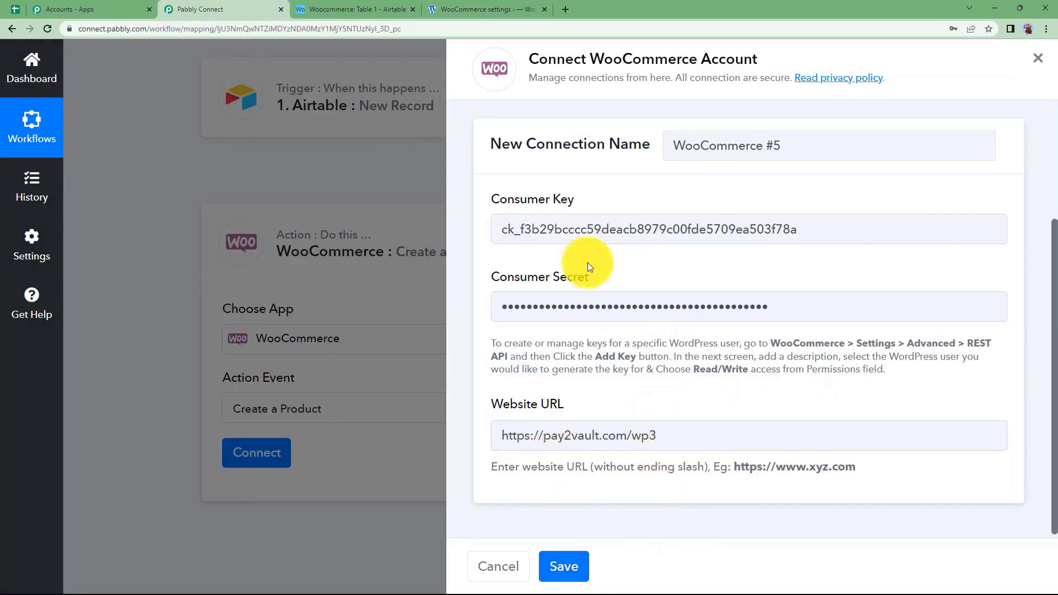
pyautogui.click(563, 567)
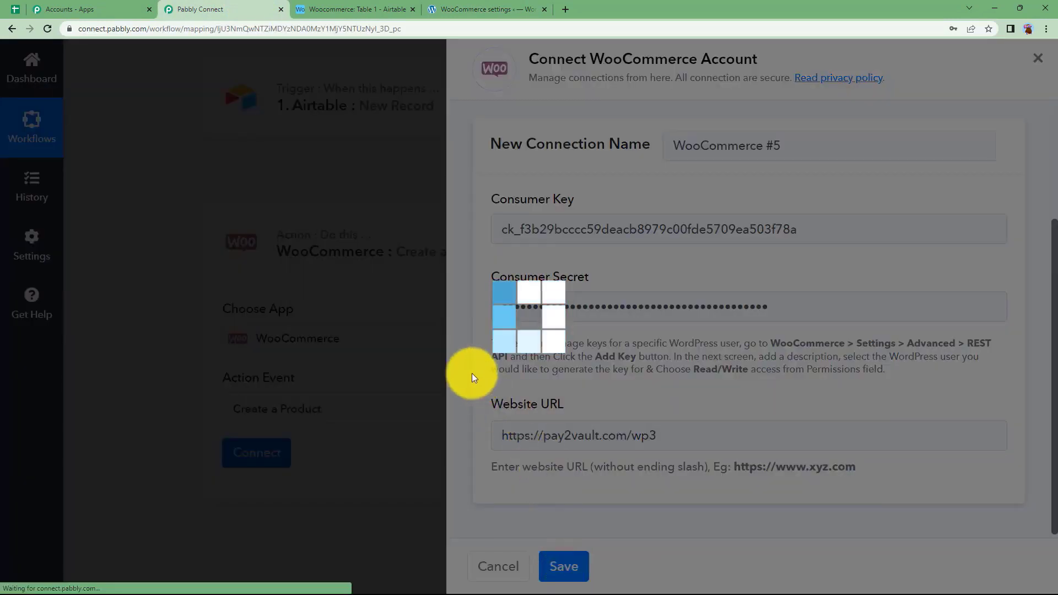
# Review the Create a Product fields from Product Name to Short Description and compare them with the Woocommerce table's columns in Airtable.
pyautogui.scroll(-4, 184, 412)
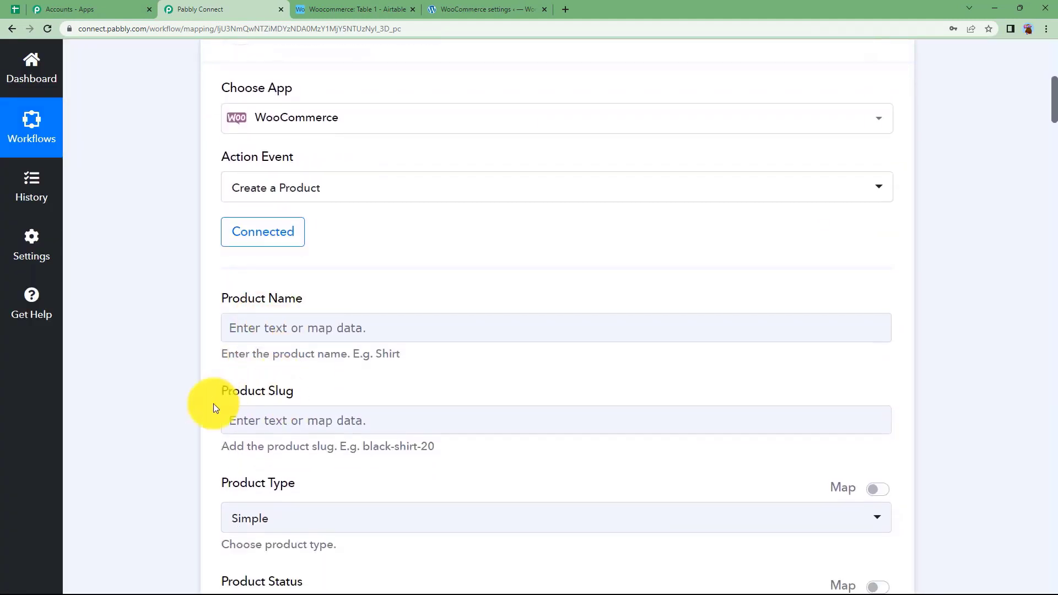
pyautogui.scroll(-3, 213, 403)
pyautogui.scroll(-4, 204, 466)
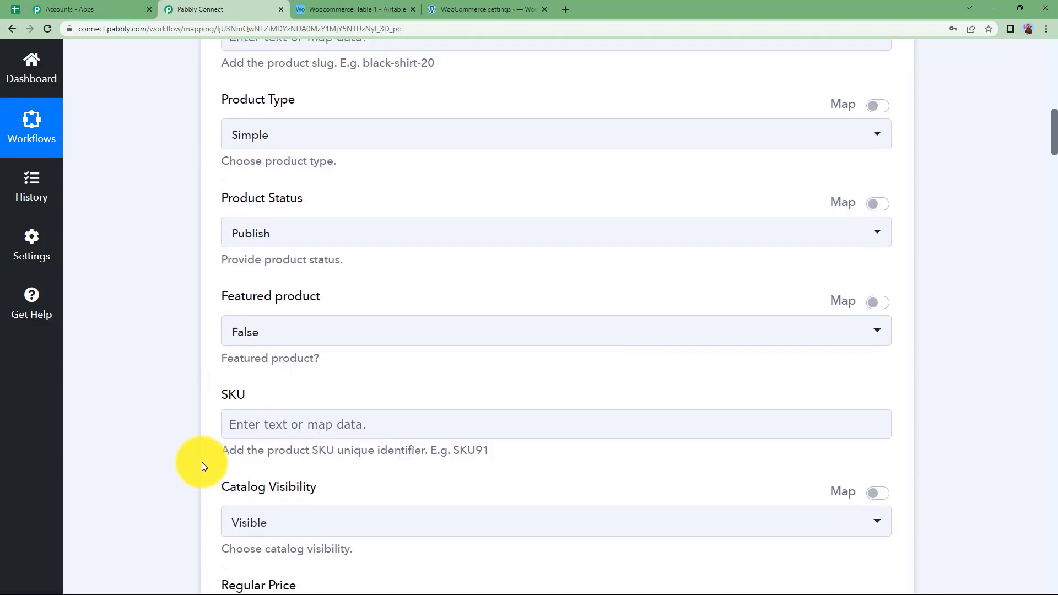
pyautogui.scroll(-7, 160, 440)
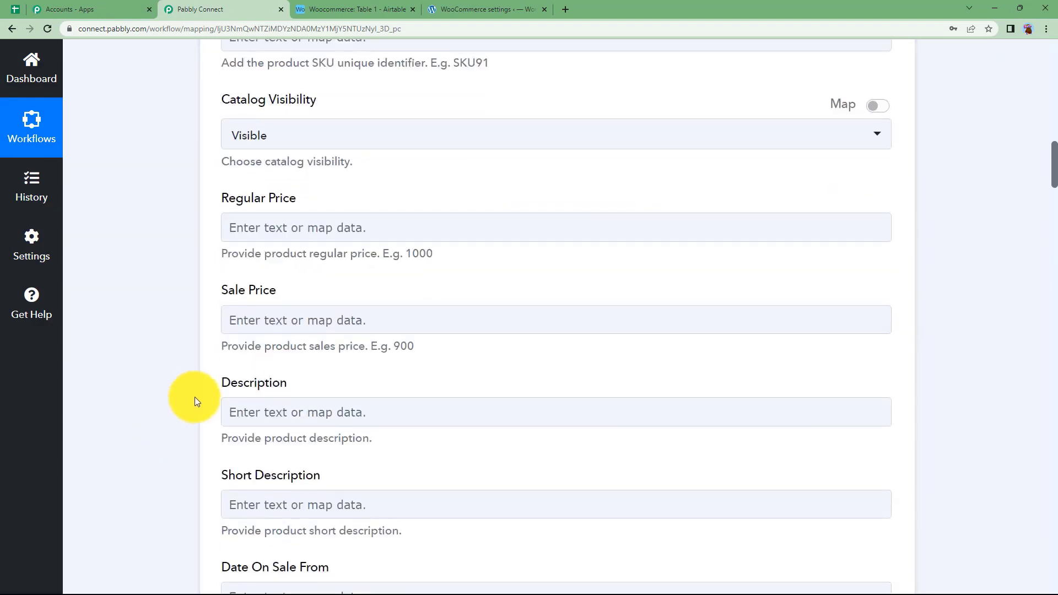
pyautogui.click(256, 508)
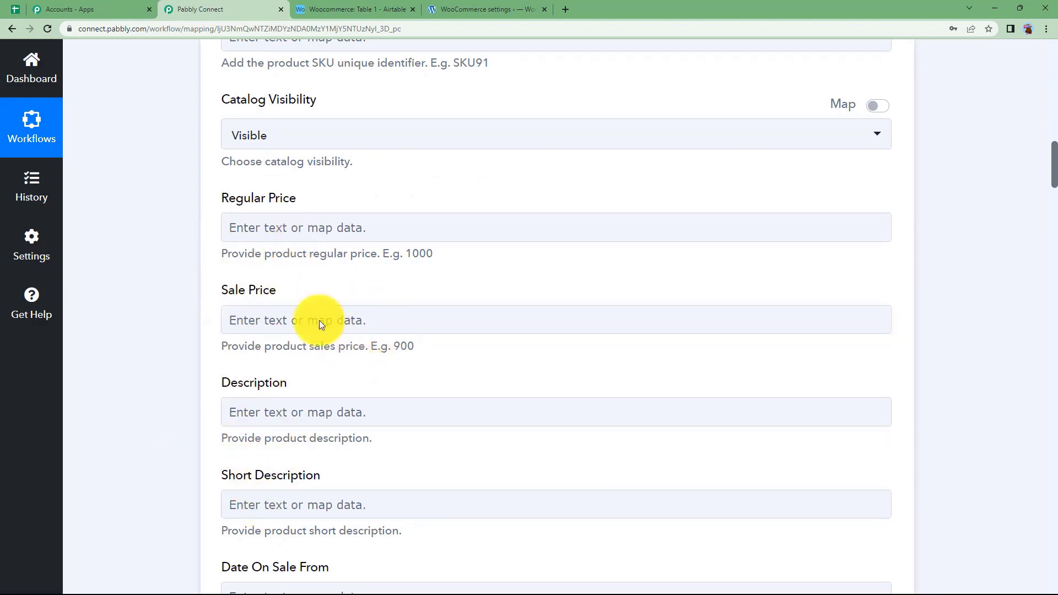
pyautogui.click(378, 11)
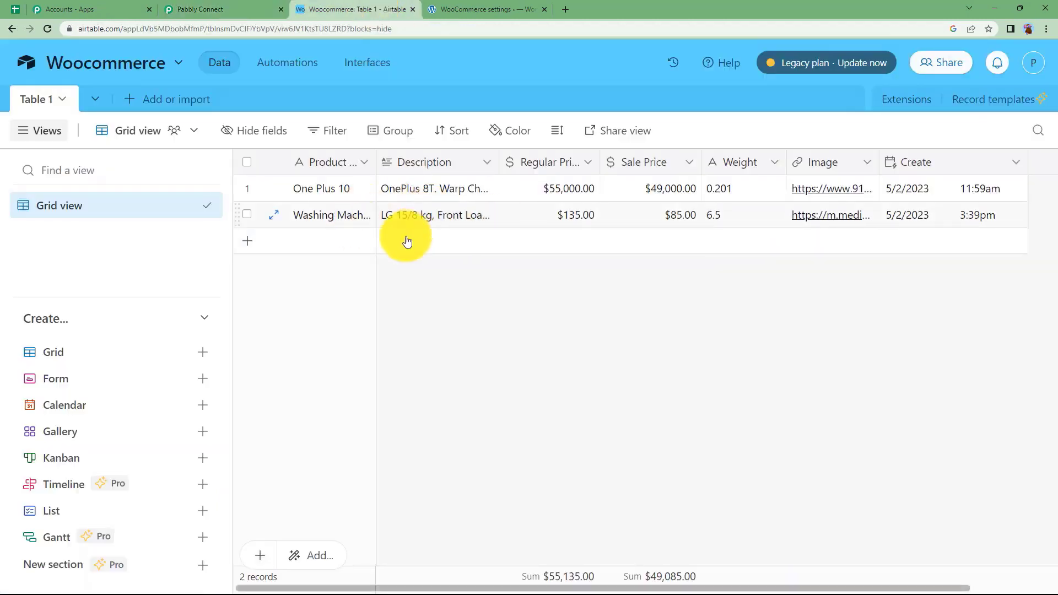
pyautogui.click(270, 9)
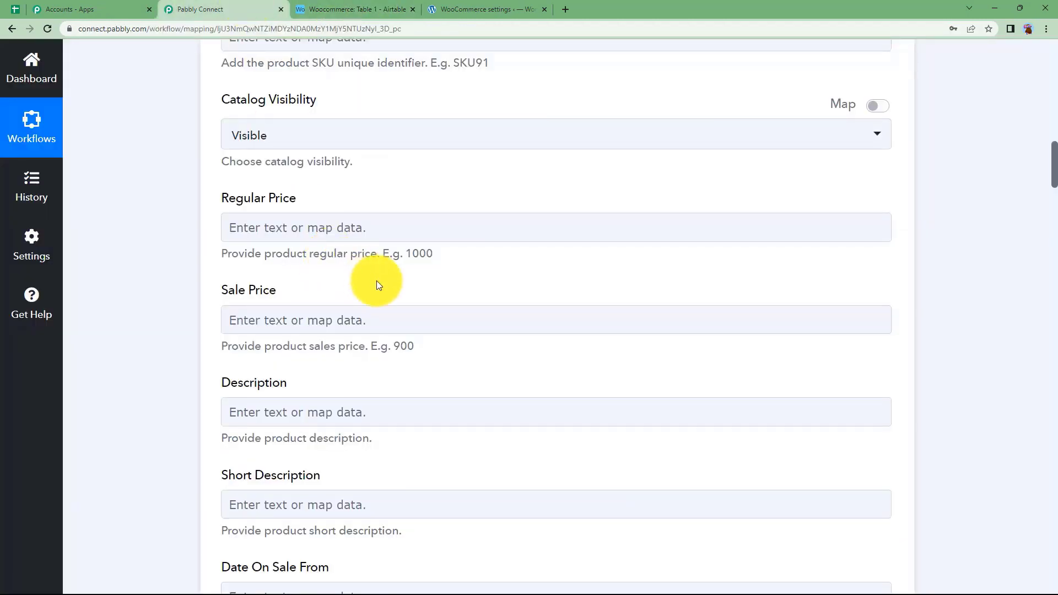
pyautogui.click(342, 328)
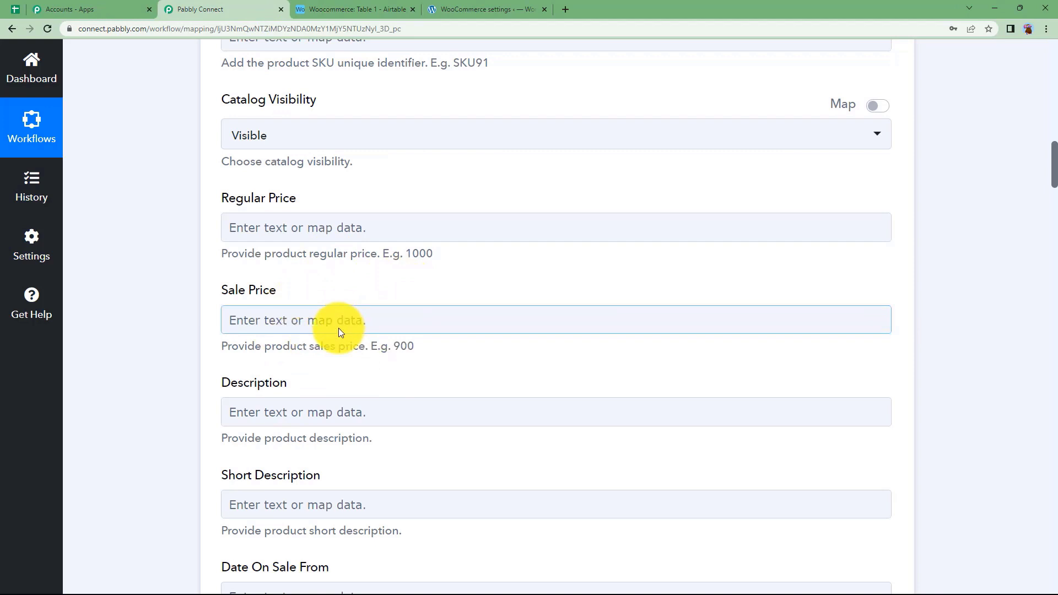
pyautogui.scroll(14, 338, 332)
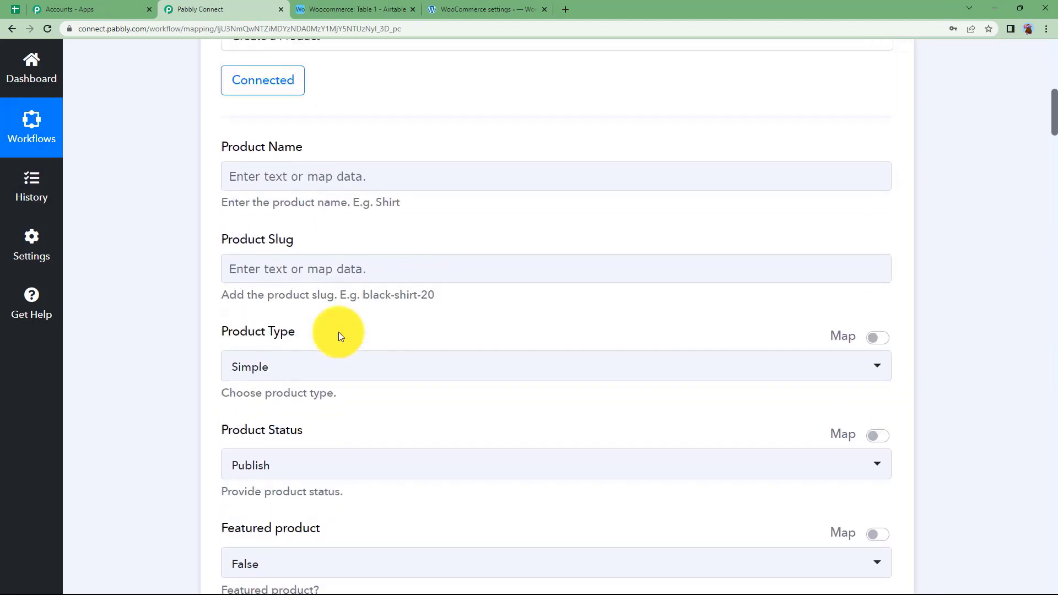
pyautogui.click(335, 332)
pyautogui.click(194, 341)
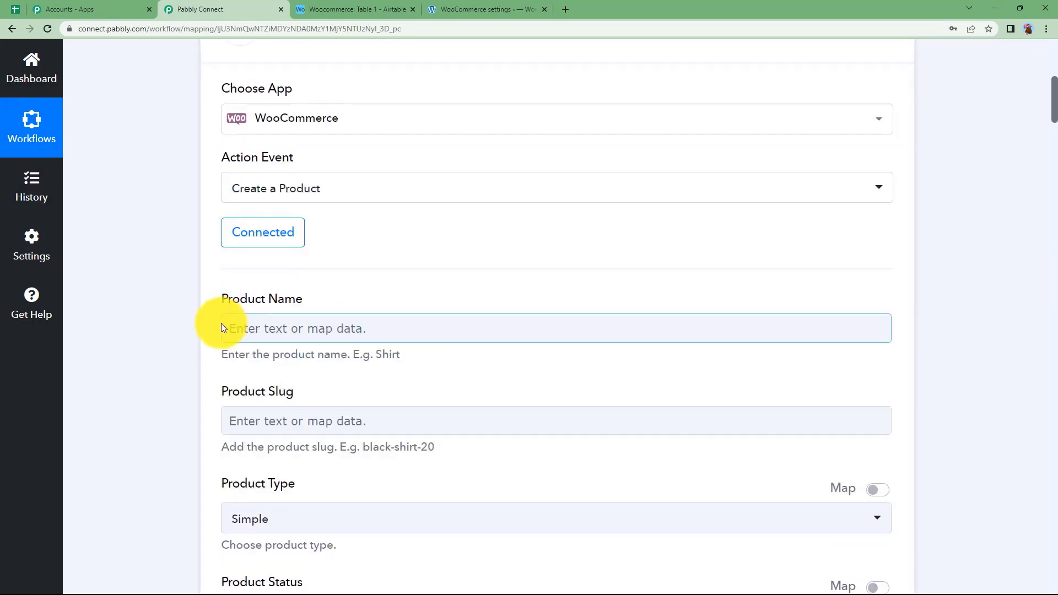
# Map the Product Name field to Fields Product Name from the Airtable New Record trigger.
pyautogui.click(242, 333)
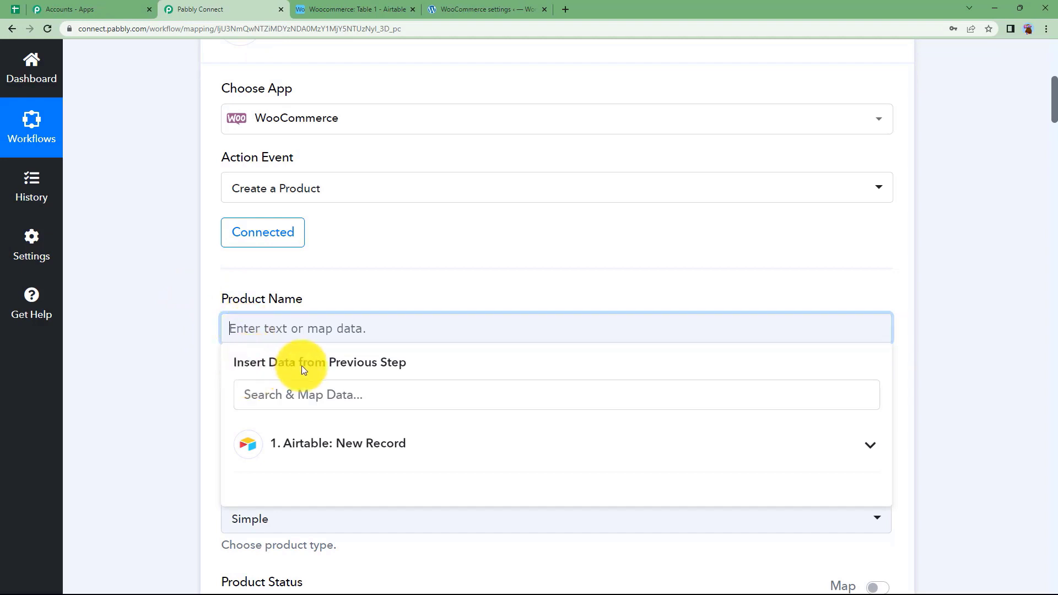
pyautogui.click(344, 450)
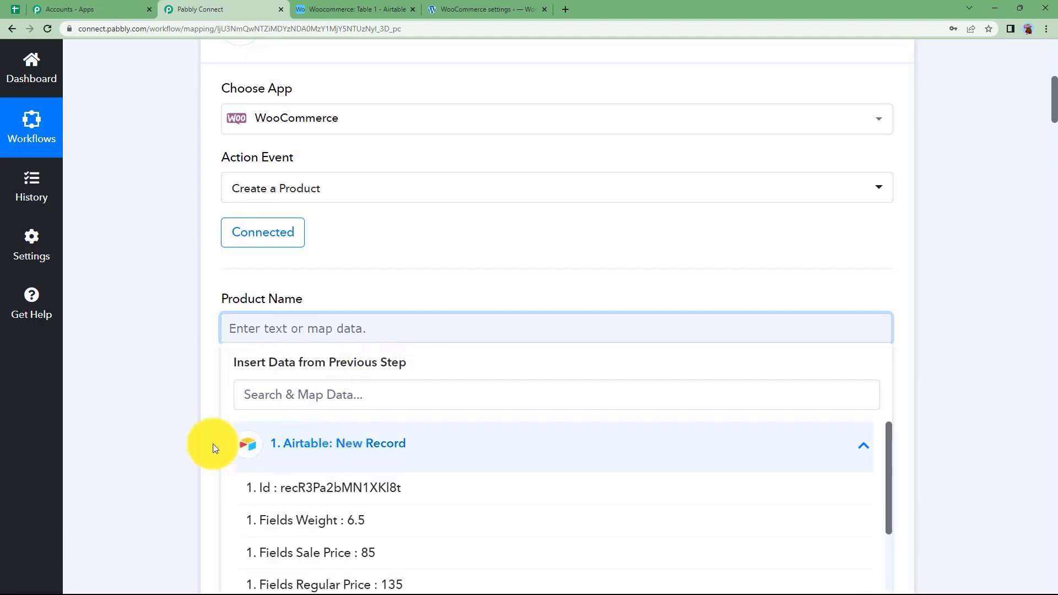
pyautogui.scroll(-3, 208, 444)
pyautogui.click(332, 282)
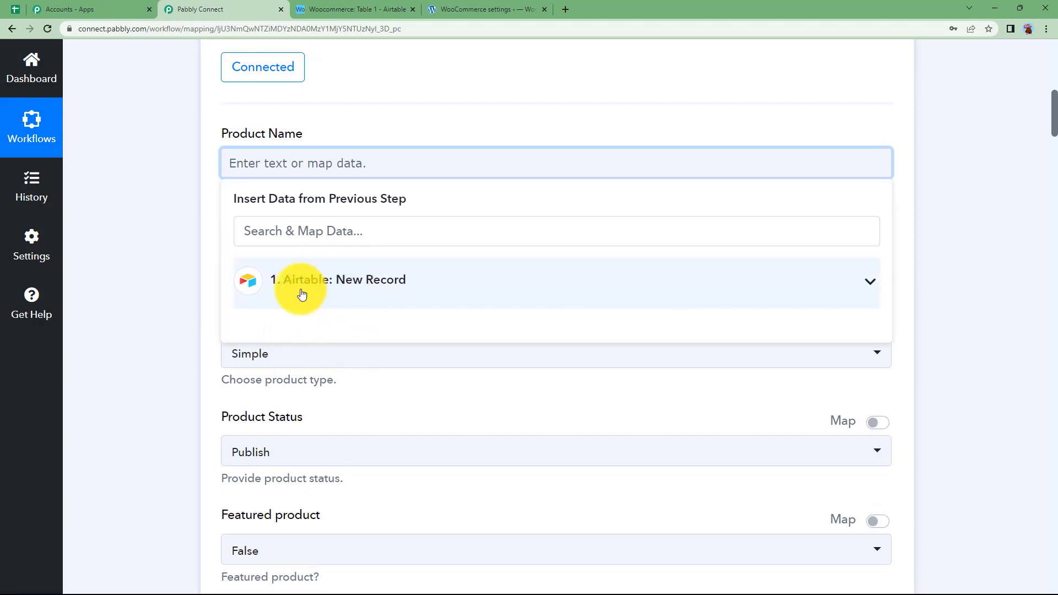
pyautogui.click(329, 292)
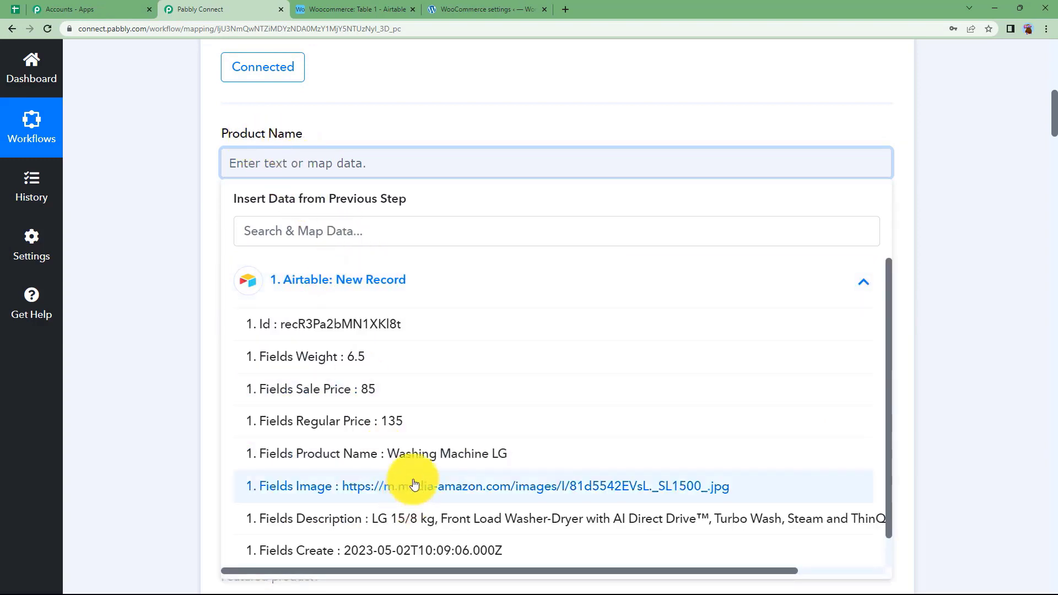
pyautogui.click(419, 454)
pyautogui.click(196, 305)
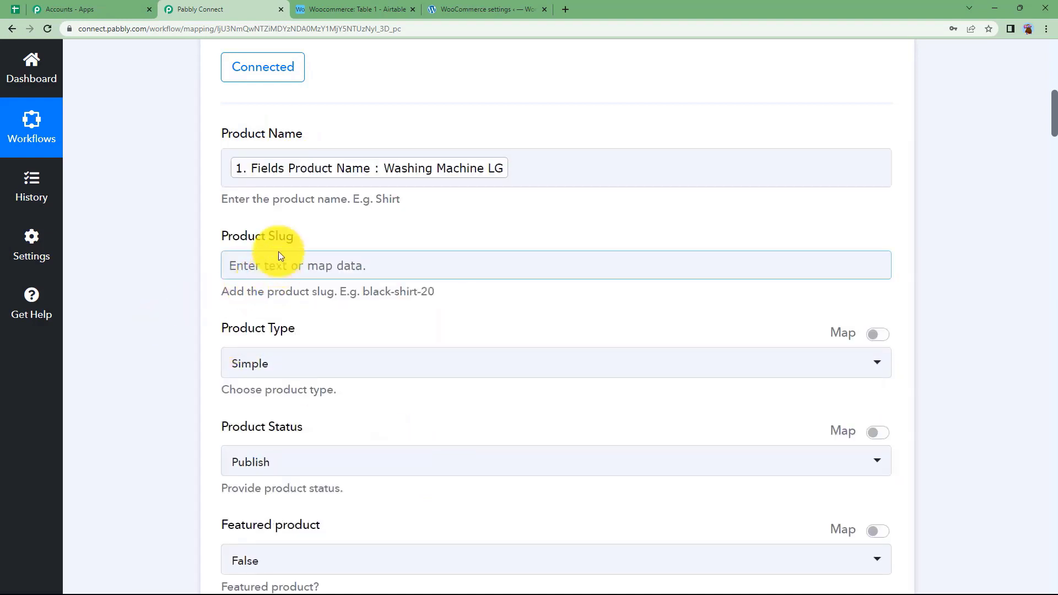
# Check the Product Slug, Product Type, Product Status, Featured product and SKU fields against the columns of the Airtable table.
pyautogui.moveTo(440, 288); pyautogui.dragTo(175, 303)
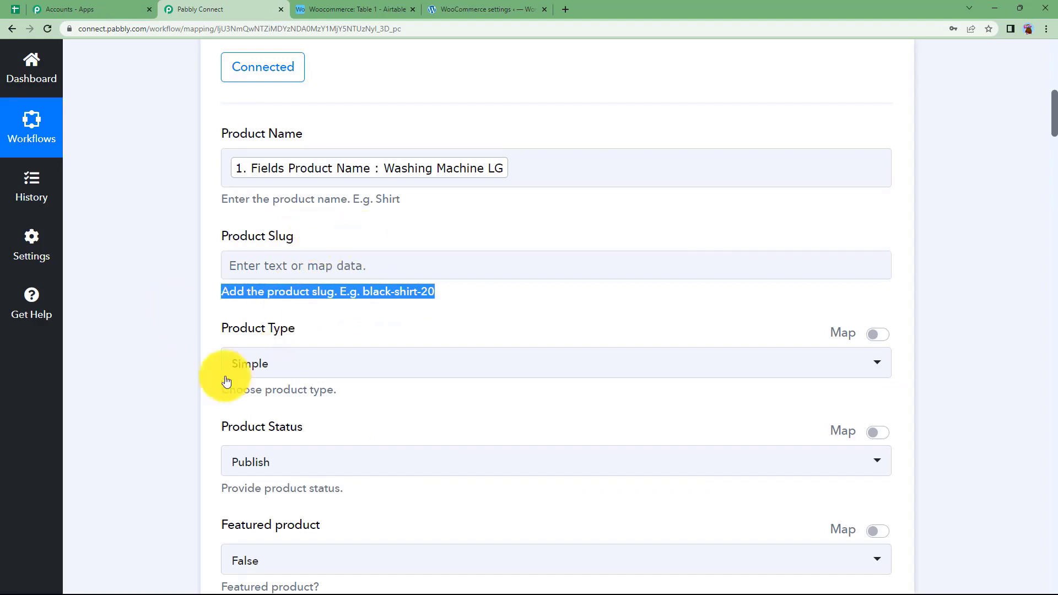
pyautogui.scroll(-2, 188, 378)
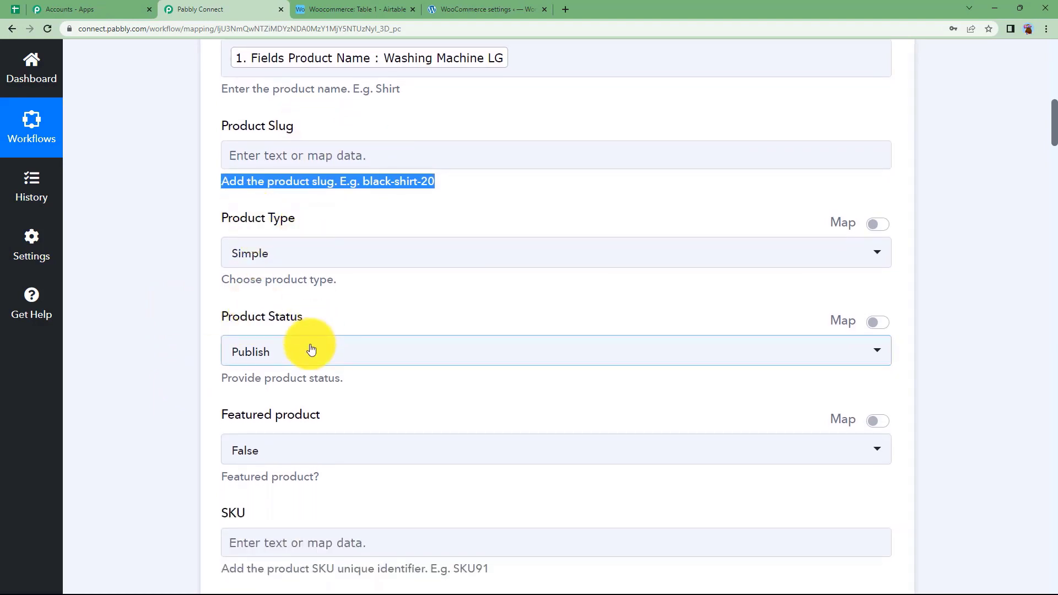
pyautogui.scroll(-3, 373, 303)
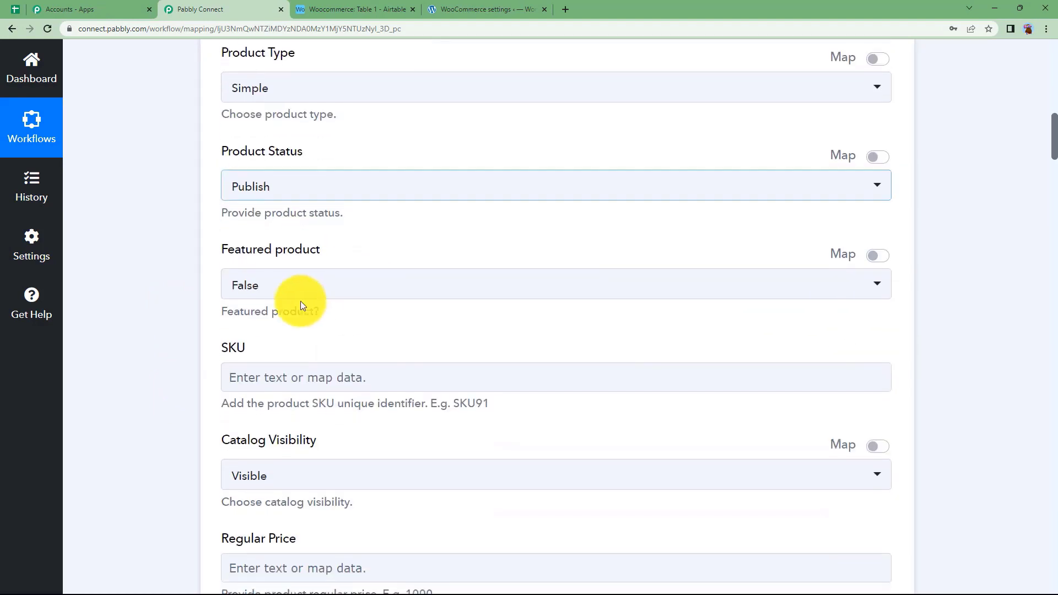
pyautogui.scroll(-2, 347, 312)
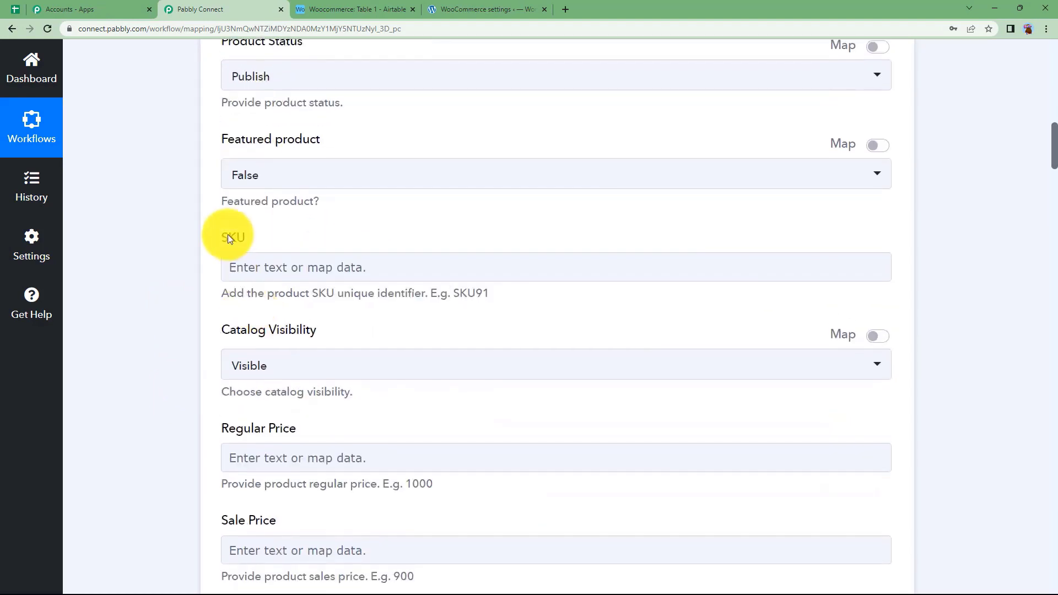
pyautogui.click(342, 278)
pyautogui.click(371, 243)
pyautogui.click(368, 5)
pyautogui.click(265, 4)
pyautogui.scroll(-4, 279, 346)
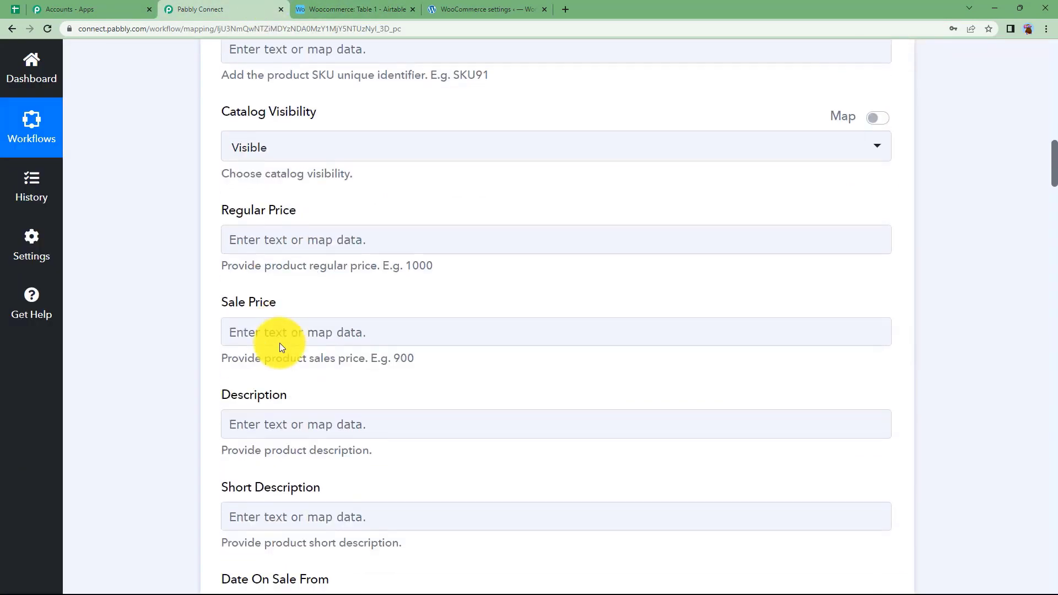
# Map the Regular Price field to Fields Regular Price from the Airtable New Record trigger.
pyautogui.click(309, 242)
pyautogui.click(345, 352)
pyautogui.scroll(-2, 183, 458)
pyautogui.click(366, 395)
pyautogui.click(177, 230)
# Map the Sale Price field to Fields Sale Price from the Airtable New Record trigger.
pyautogui.click(287, 234)
pyautogui.click(329, 335)
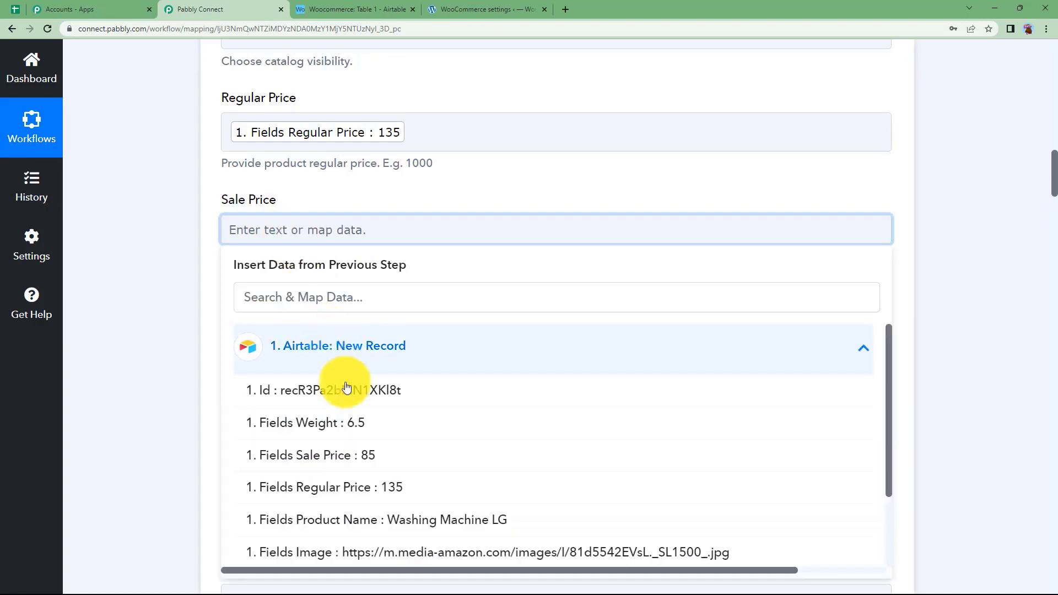
pyautogui.click(392, 463)
pyautogui.click(200, 322)
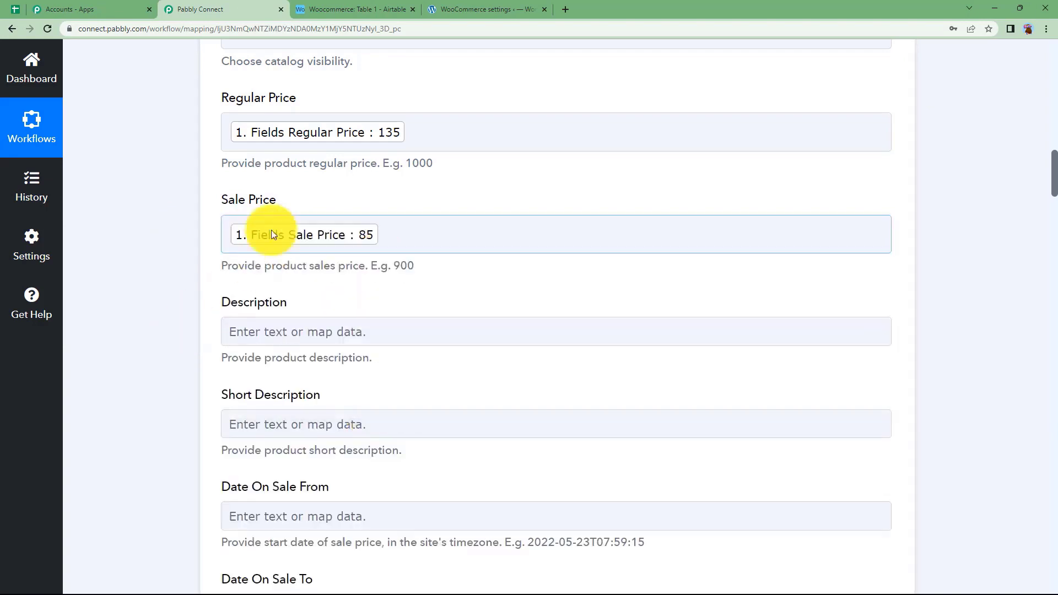
# Map the product's Description field to Fields Description from the Airtable New Record trigger.
pyautogui.click(307, 327)
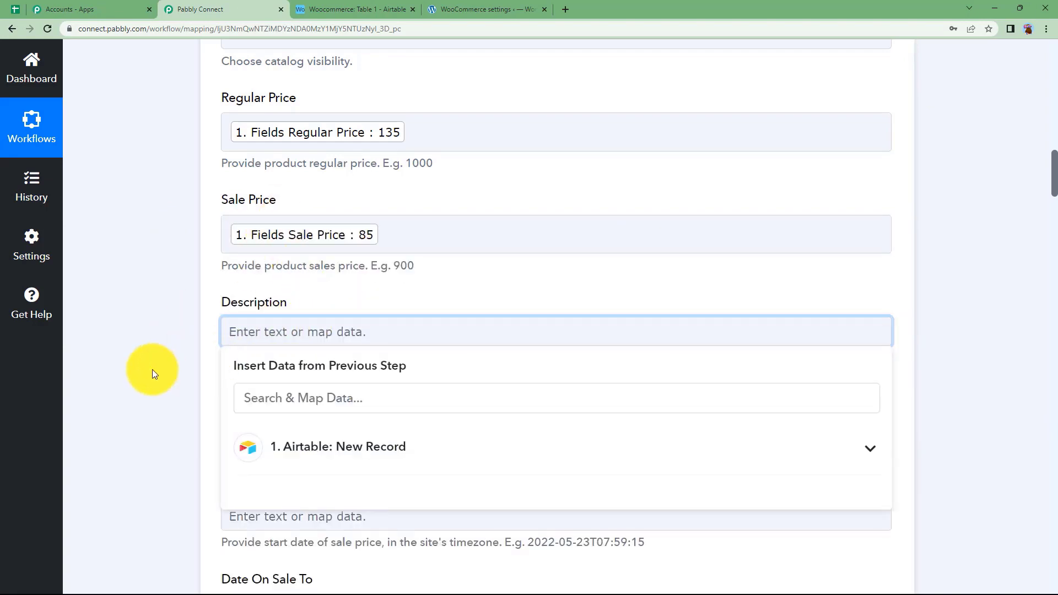
pyautogui.scroll(-2, 152, 369)
pyautogui.click(288, 338)
pyautogui.scroll(-3, 204, 396)
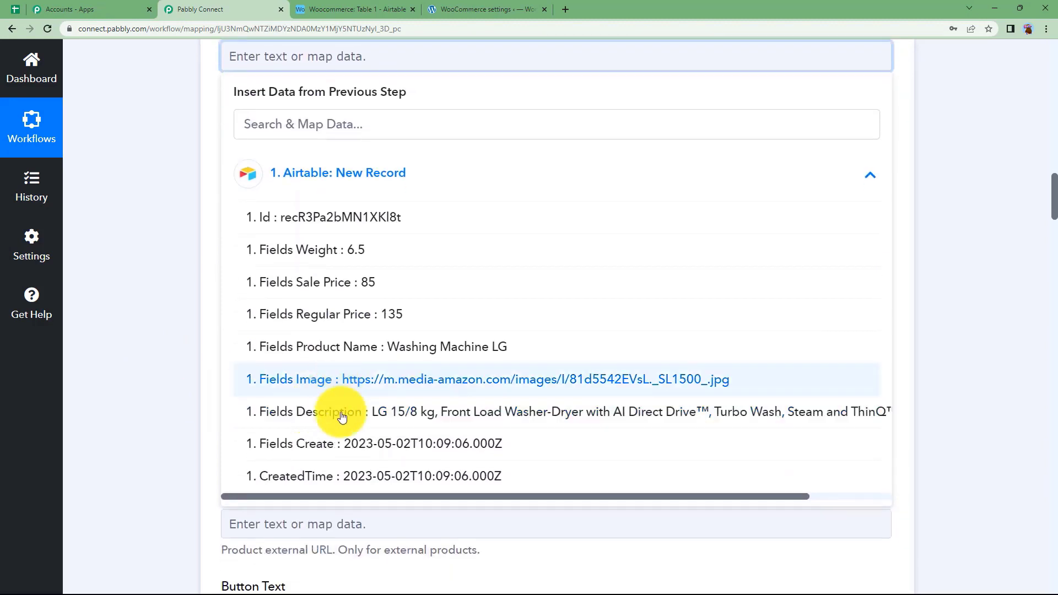
pyautogui.click(266, 412)
pyautogui.click(357, 242)
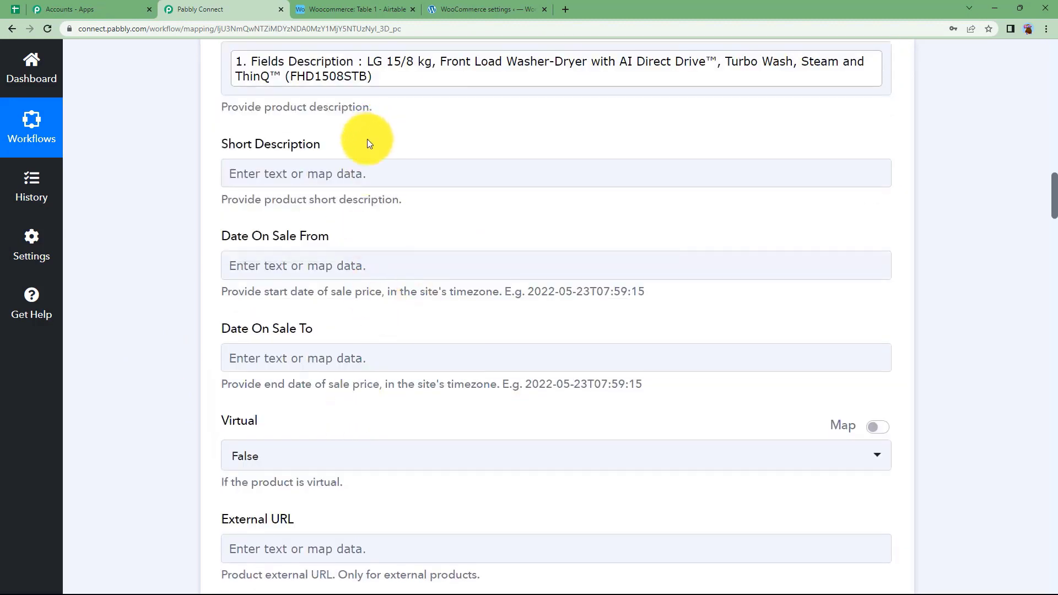
# Examine the optional fields from Short Description to Stock Quantity and compare them with the Airtable table's columns.
pyautogui.scroll(2, 368, 140)
pyautogui.click(281, 142)
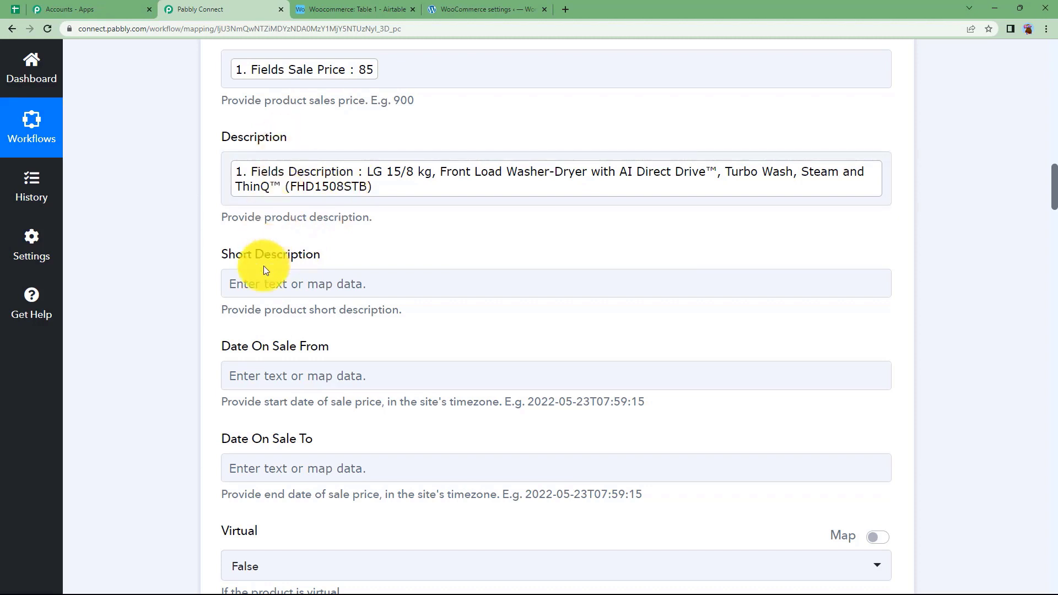
pyautogui.scroll(-2, 207, 295)
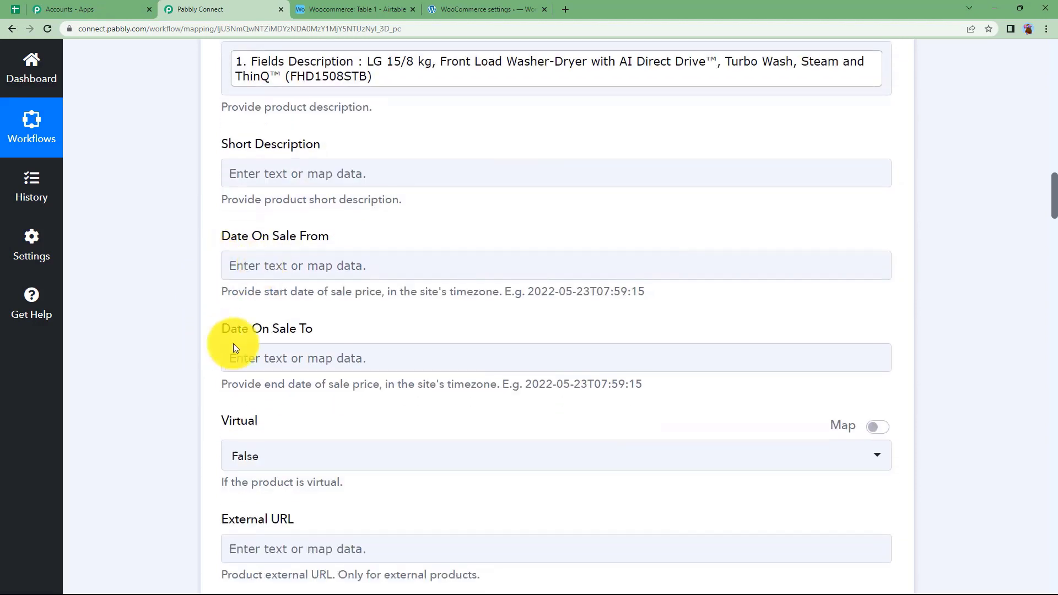
pyautogui.scroll(-2, 183, 362)
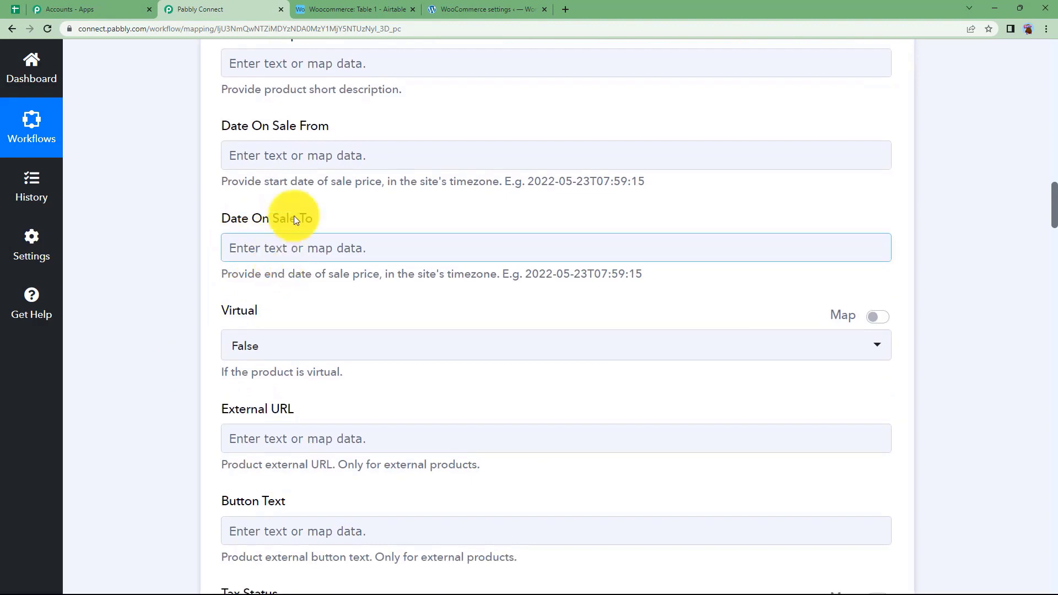
pyautogui.click(365, 8)
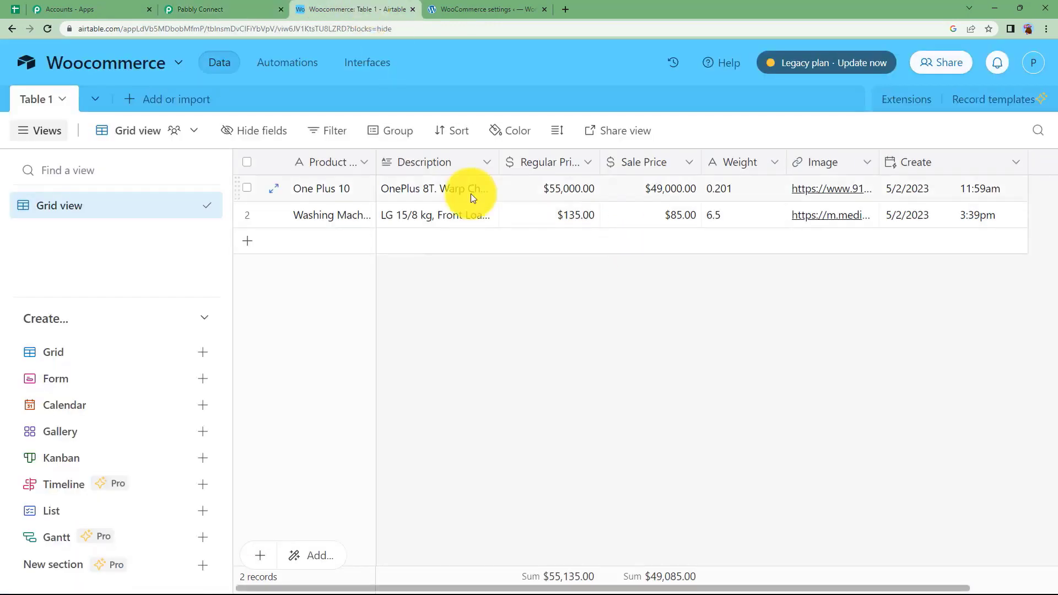
pyautogui.click(211, 8)
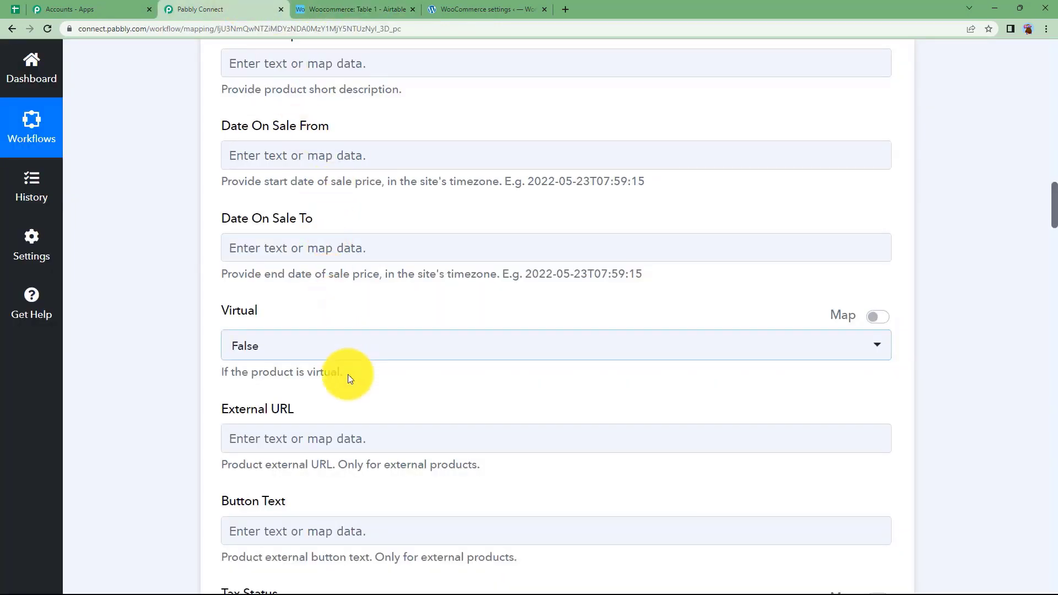
pyautogui.scroll(-2, 342, 381)
pyautogui.scroll(-5, 330, 400)
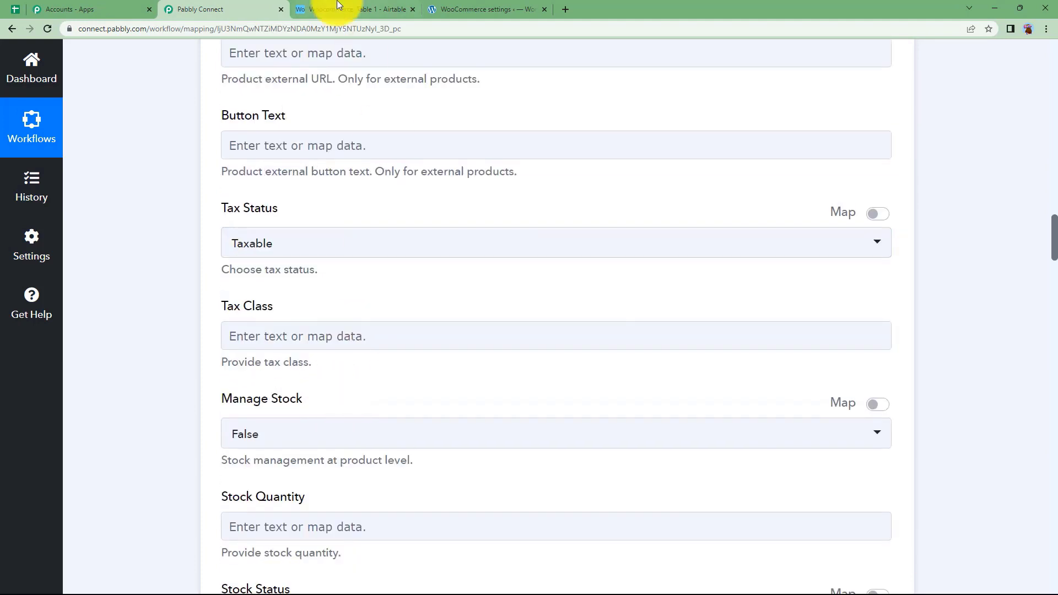
pyautogui.click(403, 9)
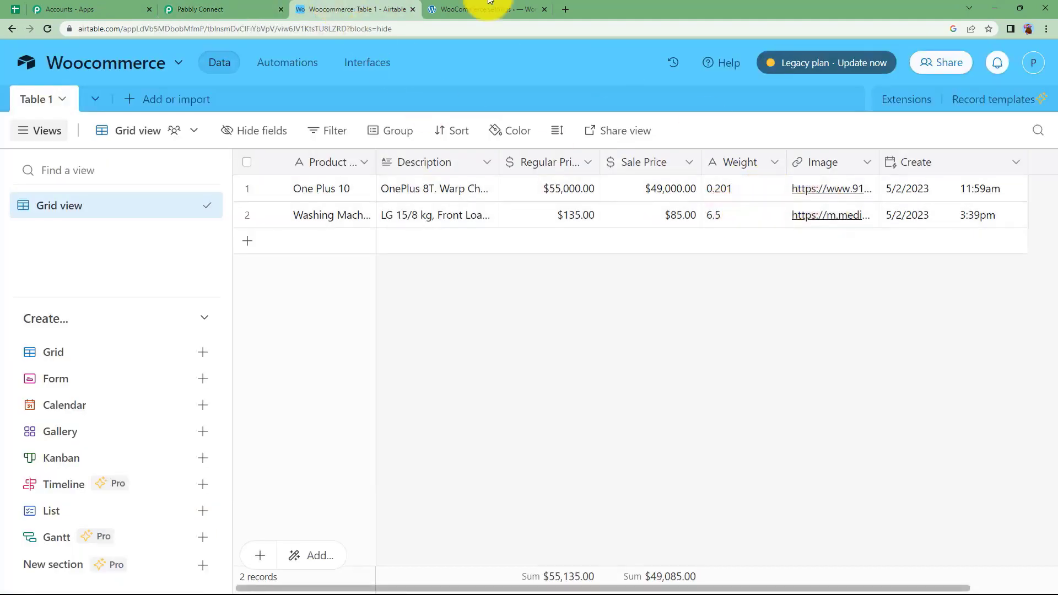
pyautogui.click(259, 9)
# Map the product's Weight field, given in kg, to Fields Weight from the Airtable New Record trigger.
pyautogui.scroll(-1, 305, 379)
pyautogui.scroll(-8, 307, 386)
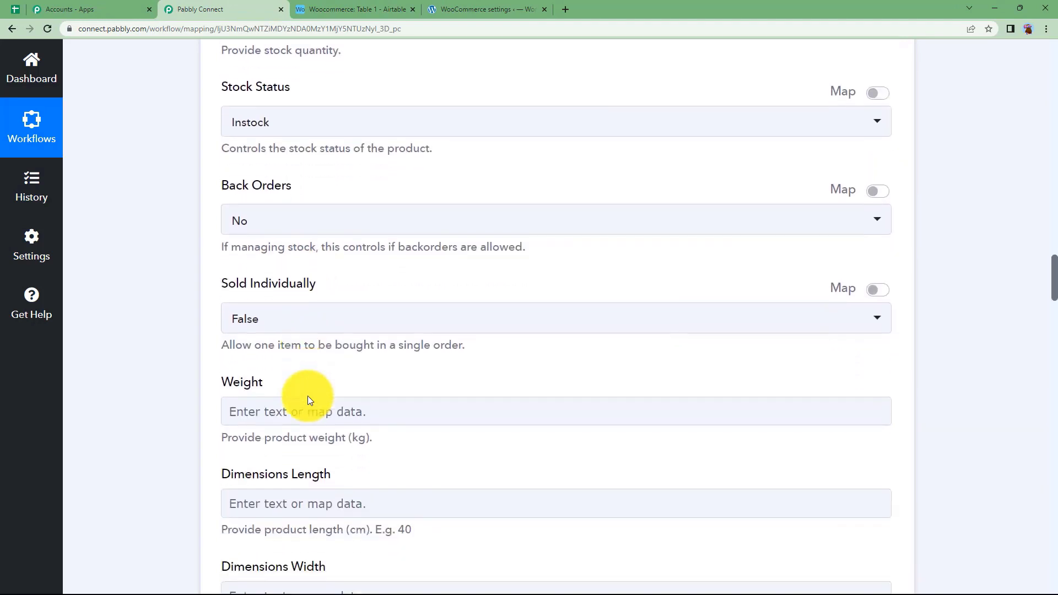
pyautogui.click(302, 373)
pyautogui.click(206, 389)
pyautogui.moveTo(220, 389); pyautogui.dragTo(280, 381)
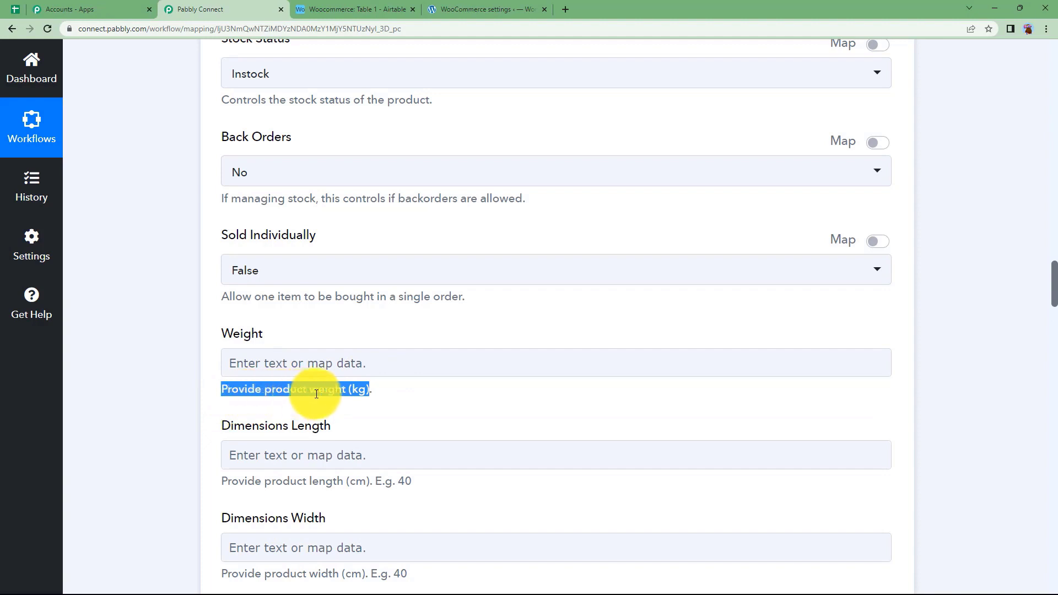
pyautogui.click(350, 367)
pyautogui.click(378, 478)
pyautogui.scroll(-2, 363, 487)
pyautogui.scroll(1, 351, 491)
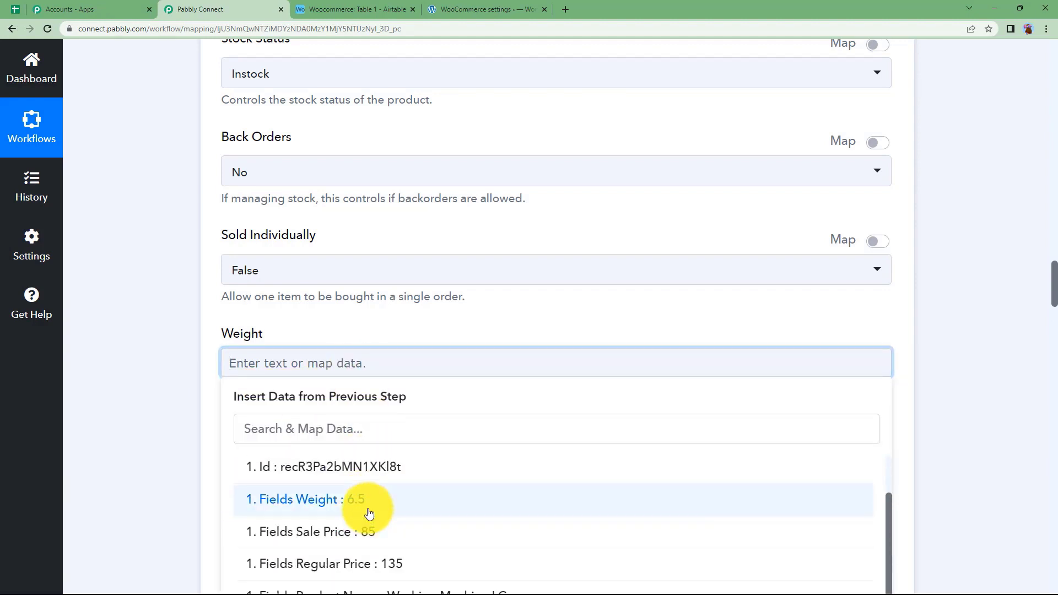
pyautogui.click(366, 501)
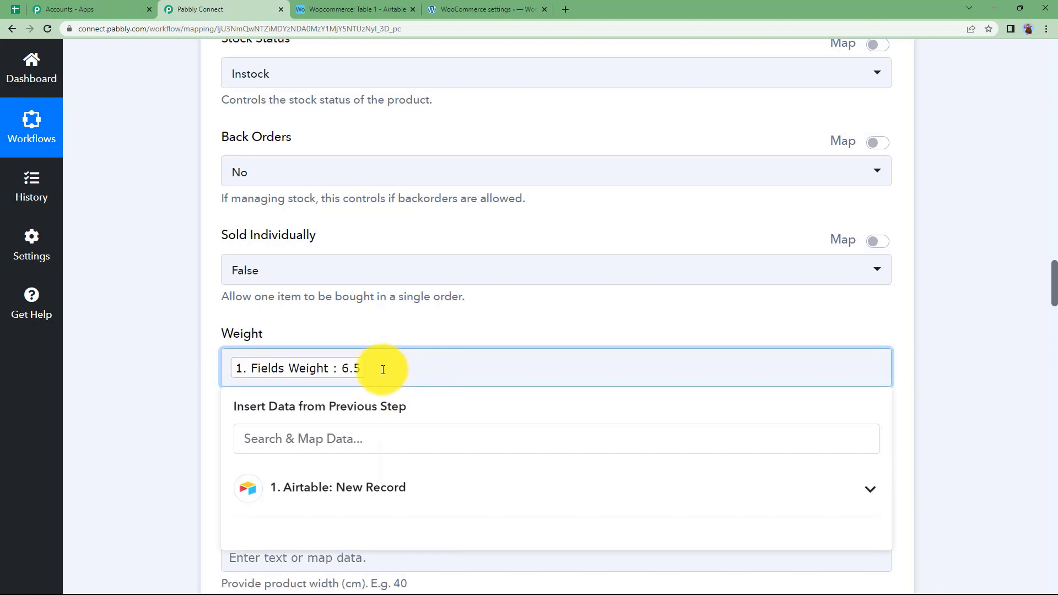
# Map the Line Item - Image URL field to Fields Image from the Airtable New Record trigger.
pyautogui.click(195, 385)
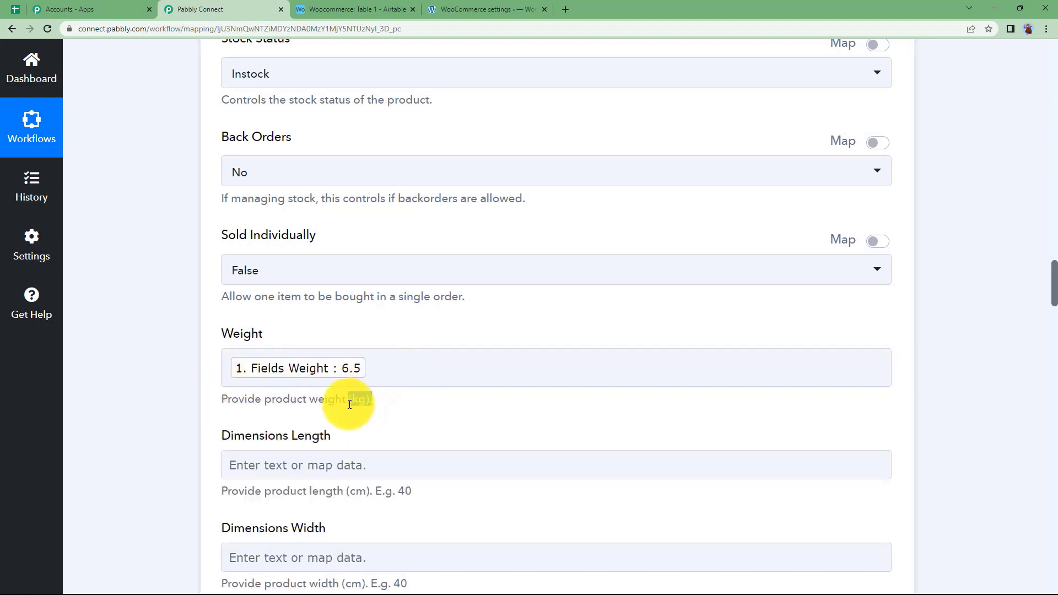
pyautogui.scroll(-2, 314, 338)
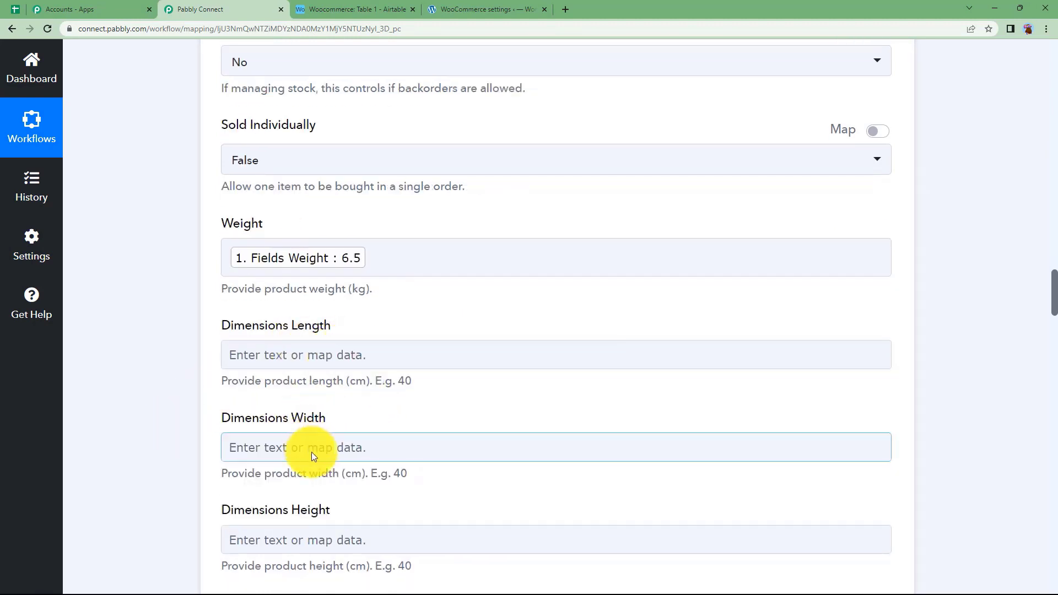
pyautogui.scroll(-5, 312, 451)
pyautogui.scroll(-13, 312, 452)
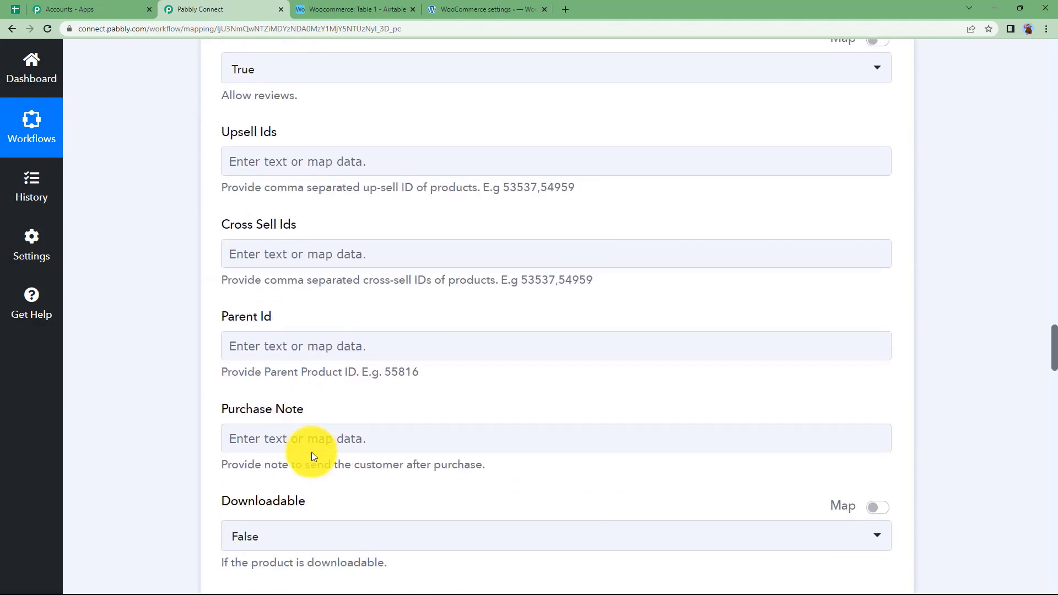
pyautogui.scroll(-12, 312, 452)
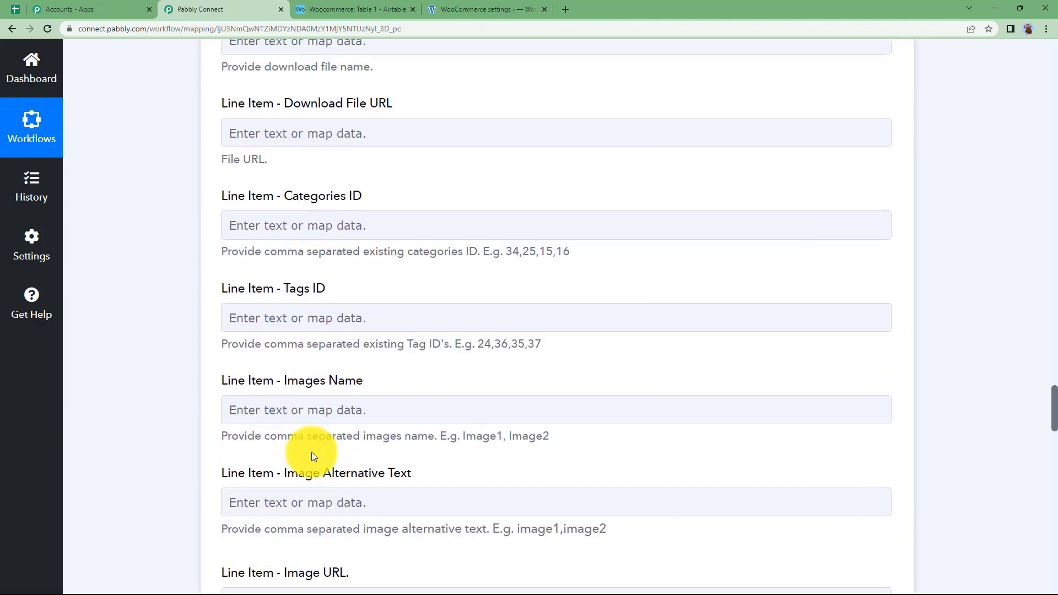
pyautogui.scroll(-1, 312, 452)
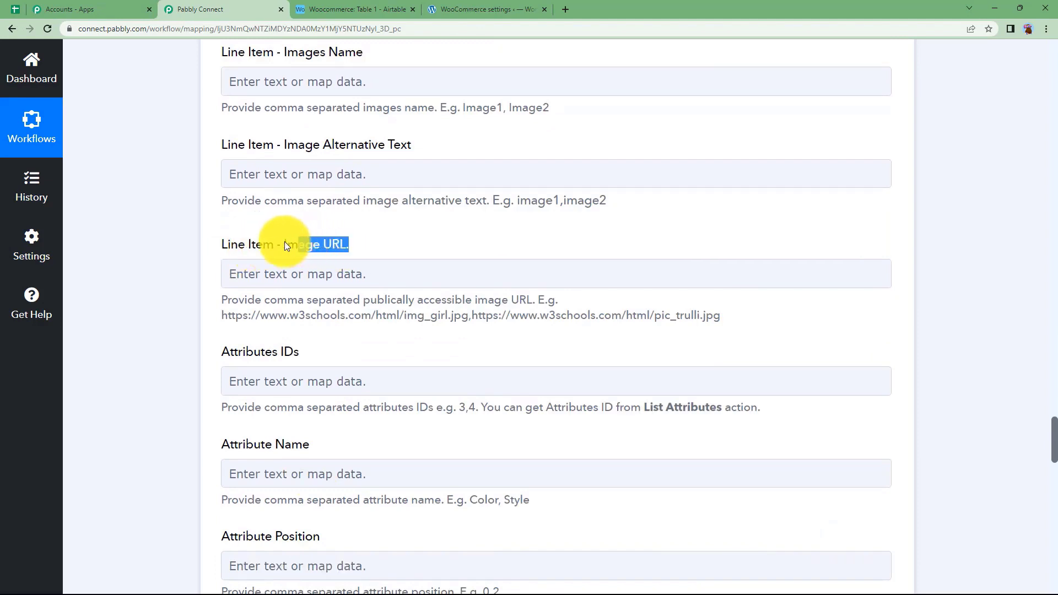
pyautogui.click(382, 239)
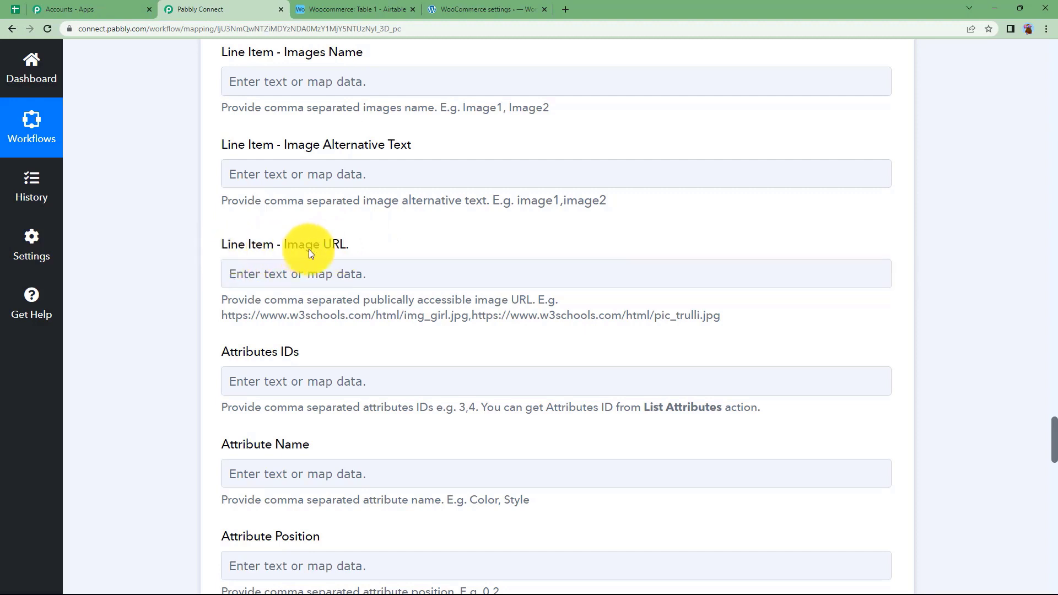
pyautogui.click(346, 270)
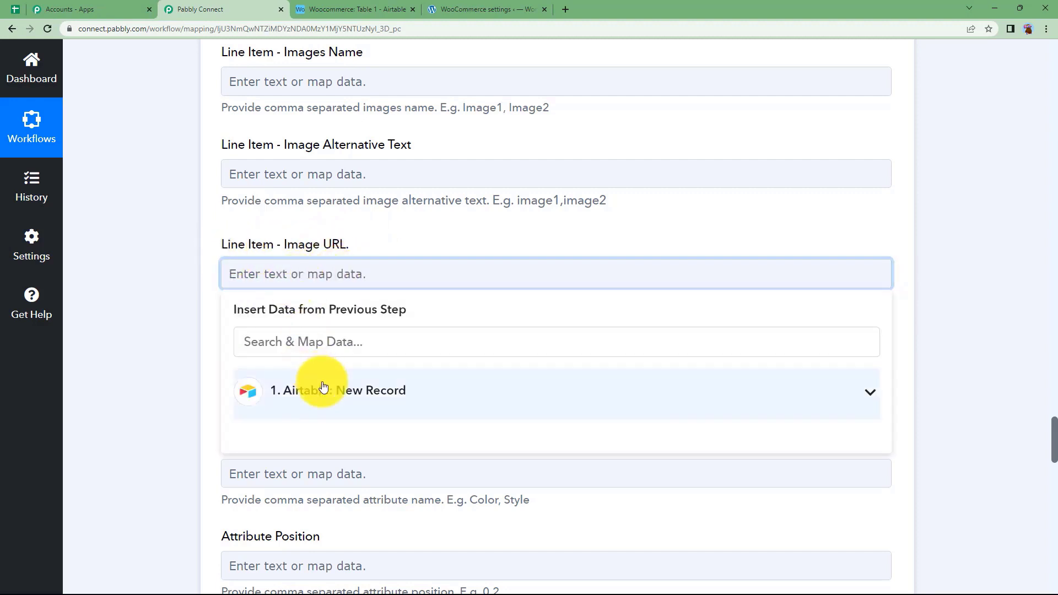
pyautogui.click(349, 390)
pyautogui.scroll(-3, 323, 492)
pyautogui.click(325, 487)
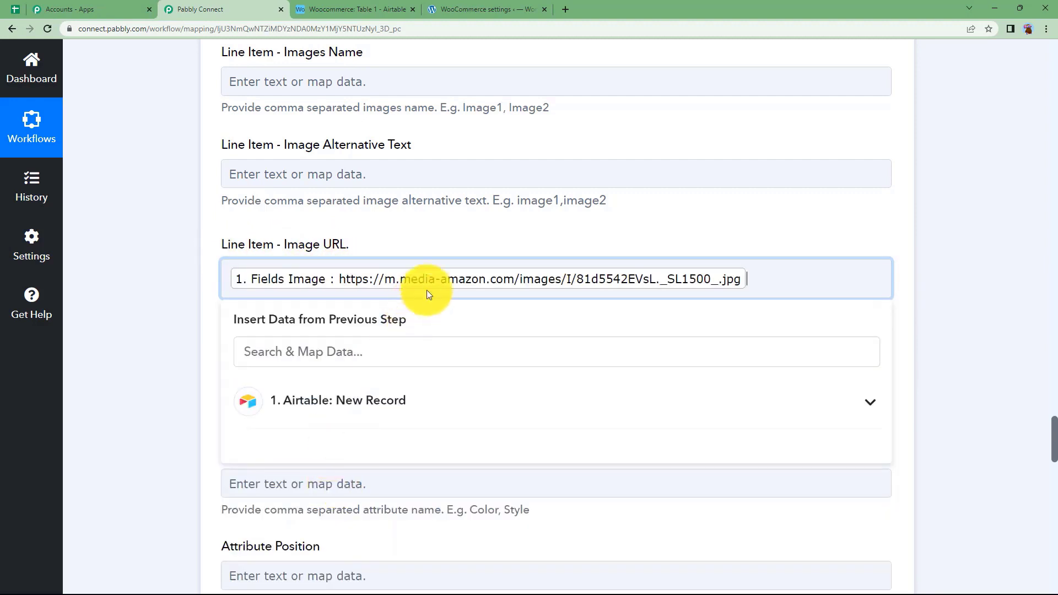
pyautogui.click(167, 356)
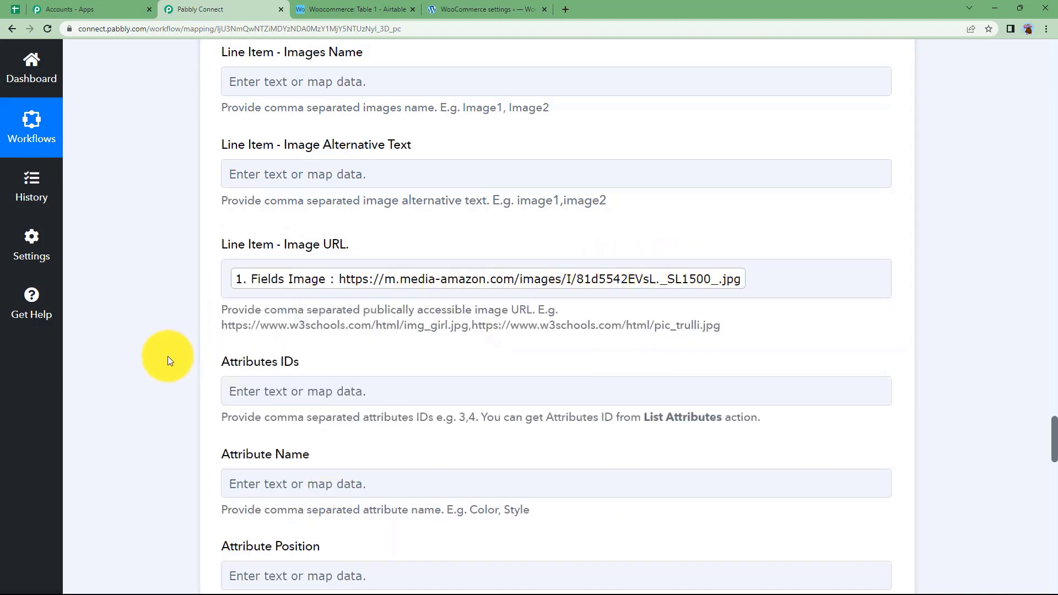
# Save the Create a Product action and send its test request to WooCommerce.
pyautogui.scroll(-10, 167, 357)
pyautogui.scroll(-13, 168, 355)
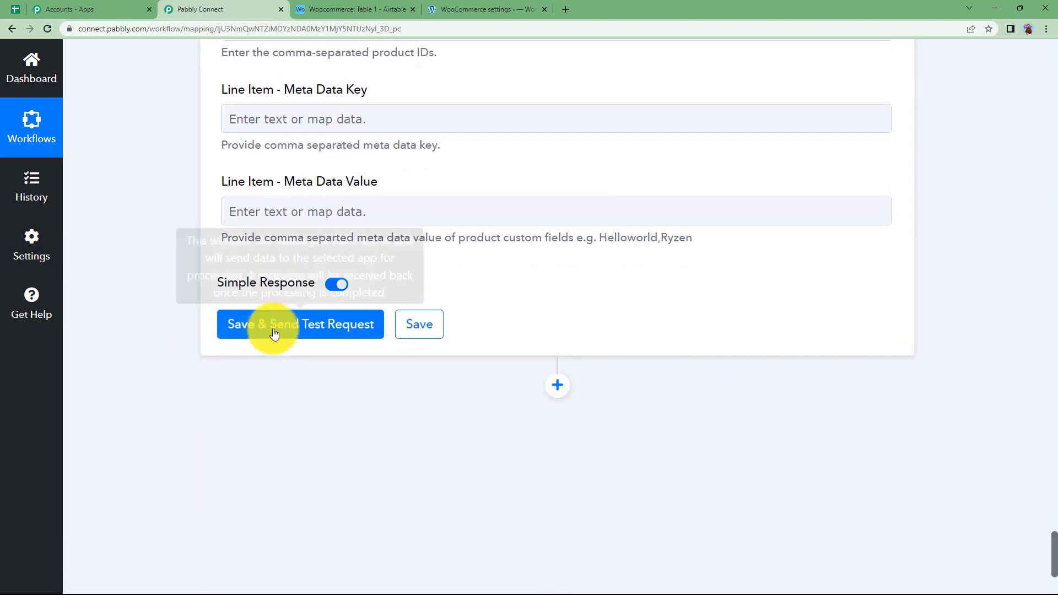
pyautogui.click(272, 330)
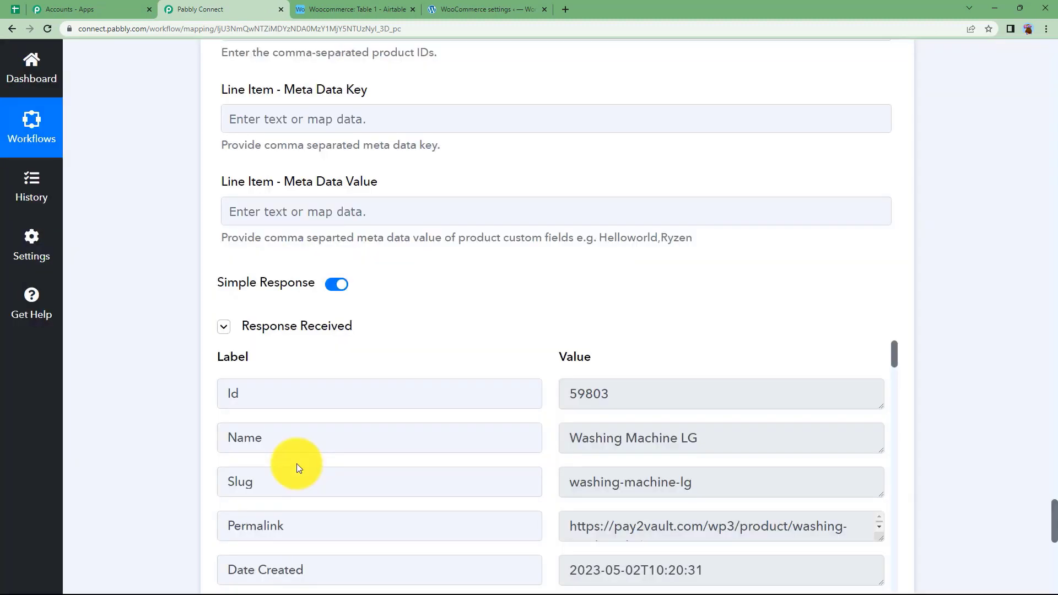
# Examine the response received from WooCommerce, from the product Id through its remaining fields, and review the mapped prices.
pyautogui.moveTo(630, 395); pyautogui.dragTo(518, 395)
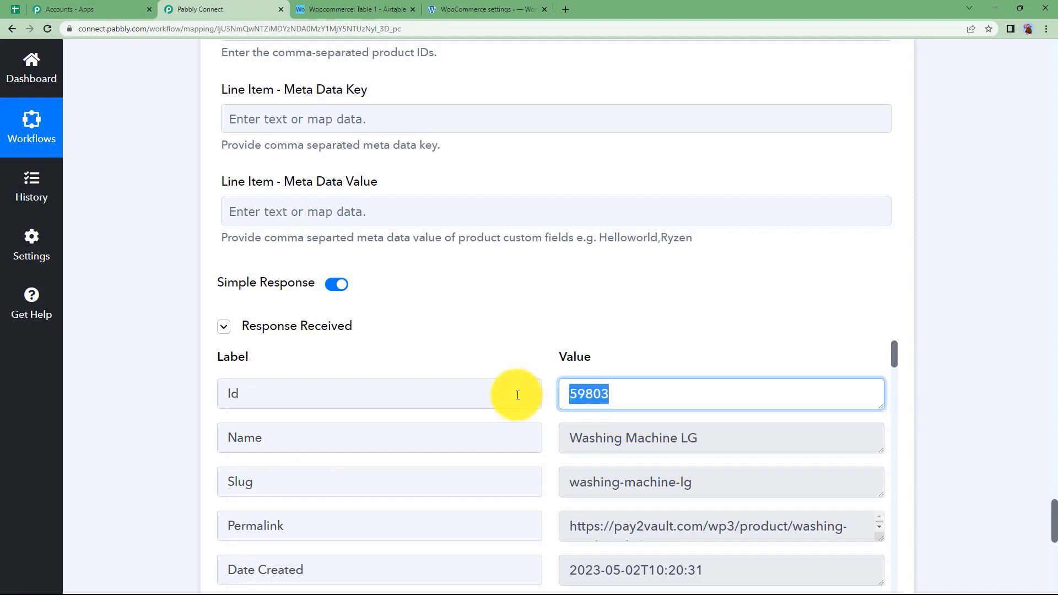
pyautogui.click(553, 412)
pyautogui.scroll(-4, 552, 410)
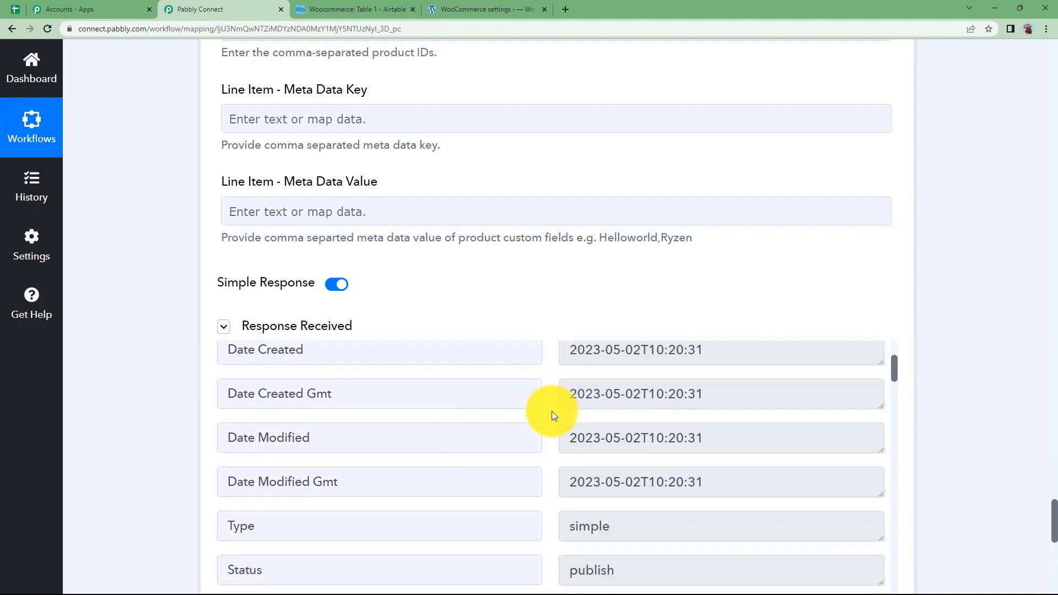
pyautogui.scroll(3, 551, 410)
pyautogui.scroll(-8, 550, 414)
pyautogui.scroll(-10, 550, 413)
pyautogui.scroll(12, 550, 413)
pyautogui.scroll(5, 550, 414)
pyautogui.scroll(2, 388, 368)
pyautogui.scroll(20, 388, 368)
pyautogui.scroll(20, 388, 368)
pyautogui.scroll(20, 388, 368)
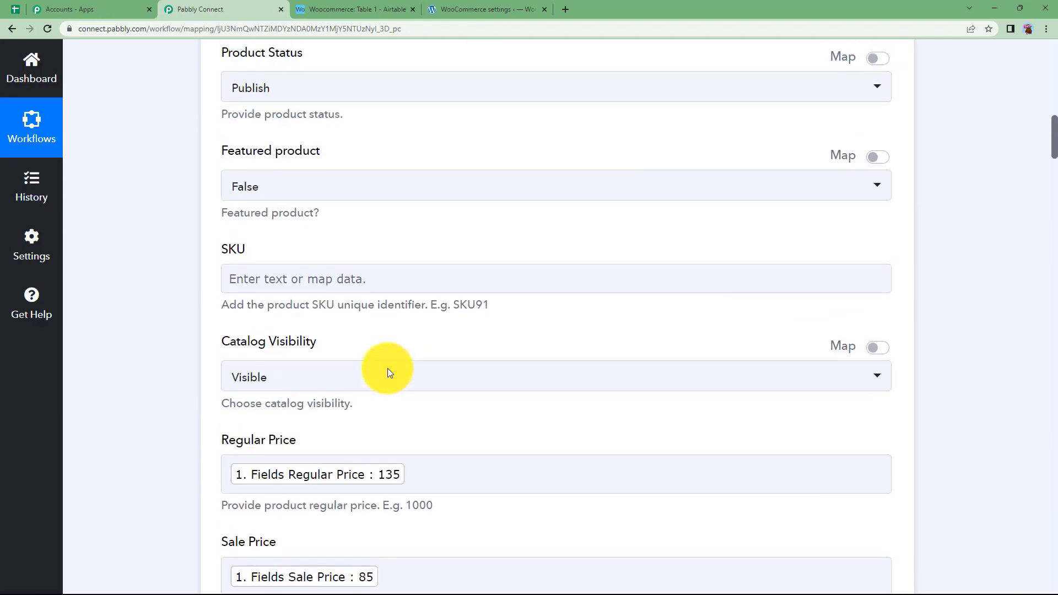
pyautogui.scroll(10, 388, 368)
# Switch to the WooCommerce site and check the Washing Machine LG product page's image, prices and description, returning to Pabbly Connect.
pyautogui.click(444, 9)
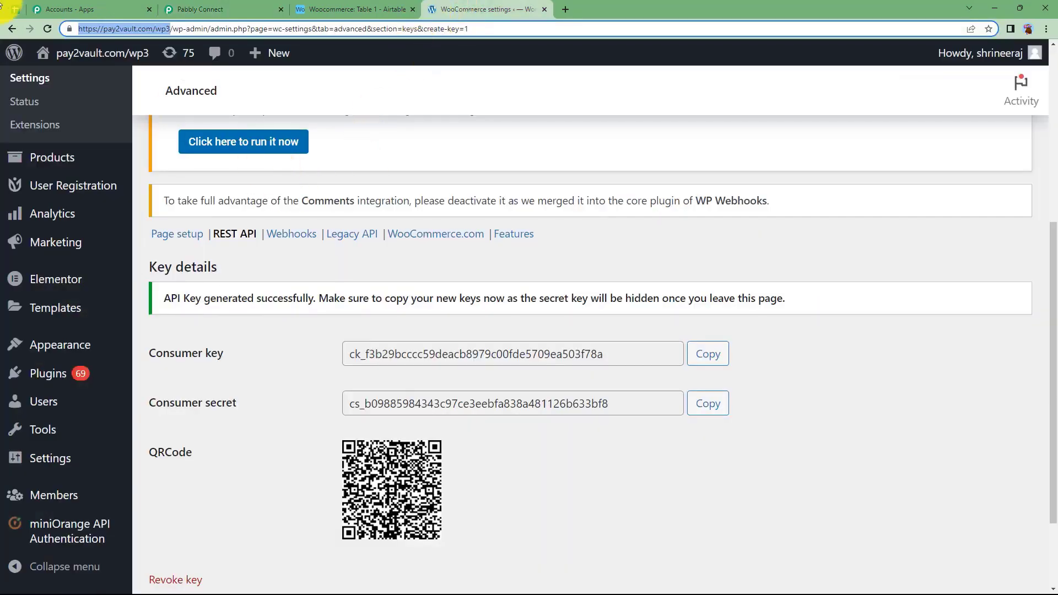
pyautogui.scroll(3, 83, 289)
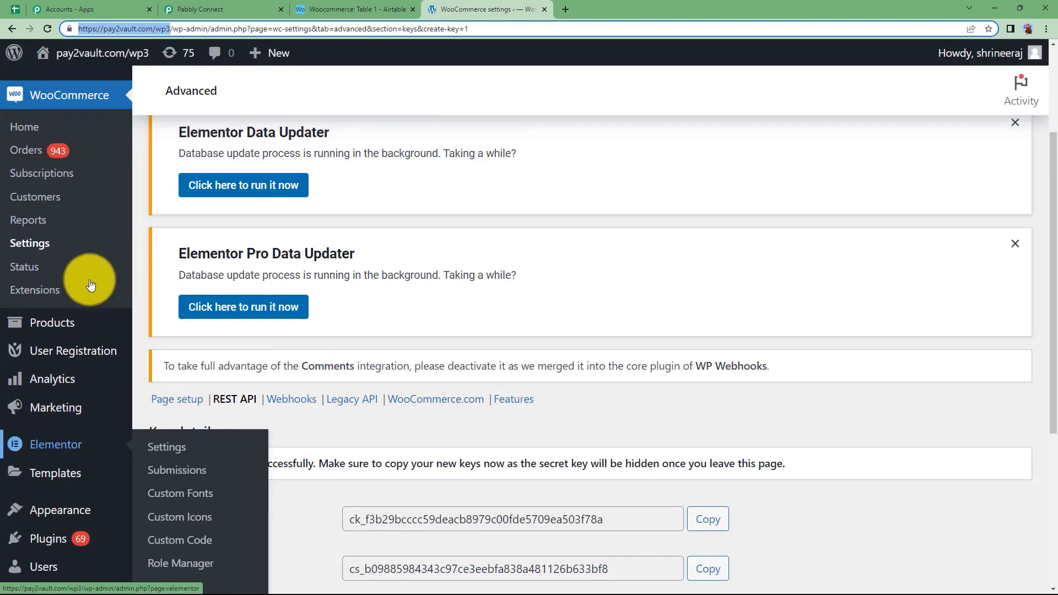
pyautogui.scroll(-5, 267, 388)
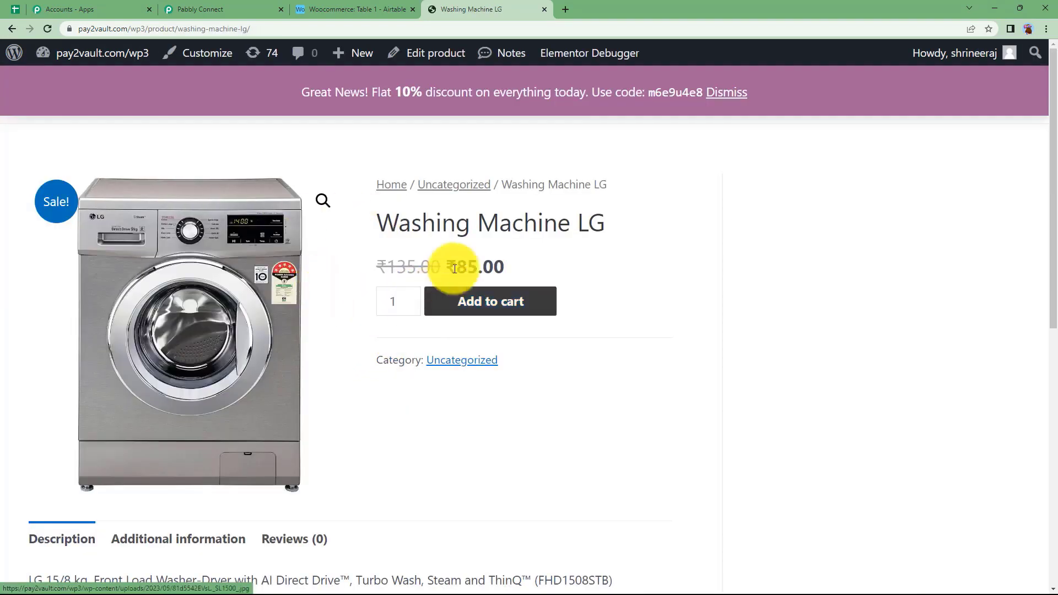
pyautogui.scroll(-2, 309, 329)
pyautogui.scroll(-5, 309, 329)
pyautogui.scroll(5, 306, 308)
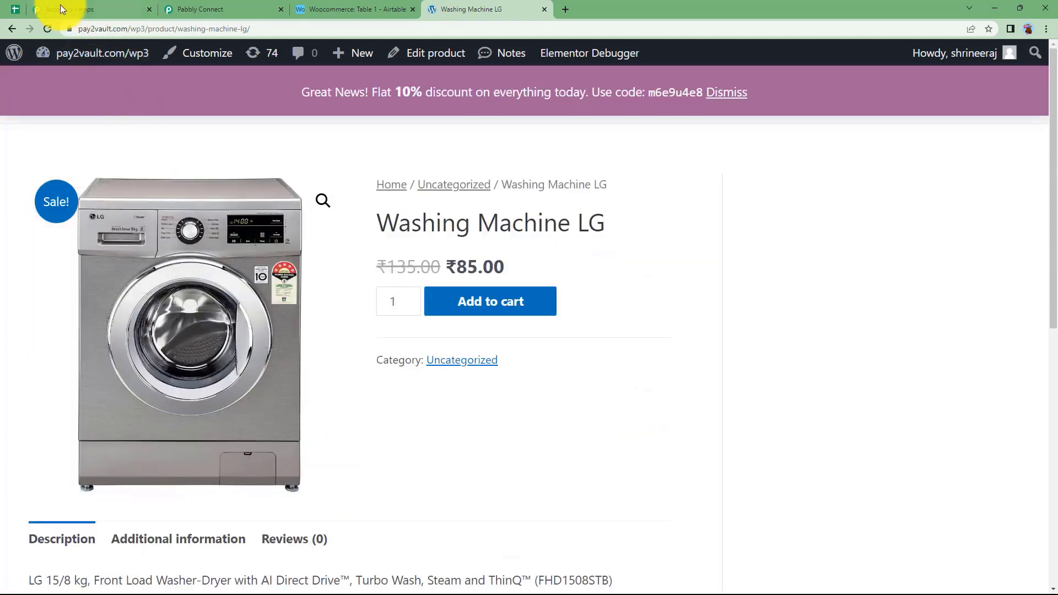
pyautogui.click(94, 9)
pyautogui.click(170, 8)
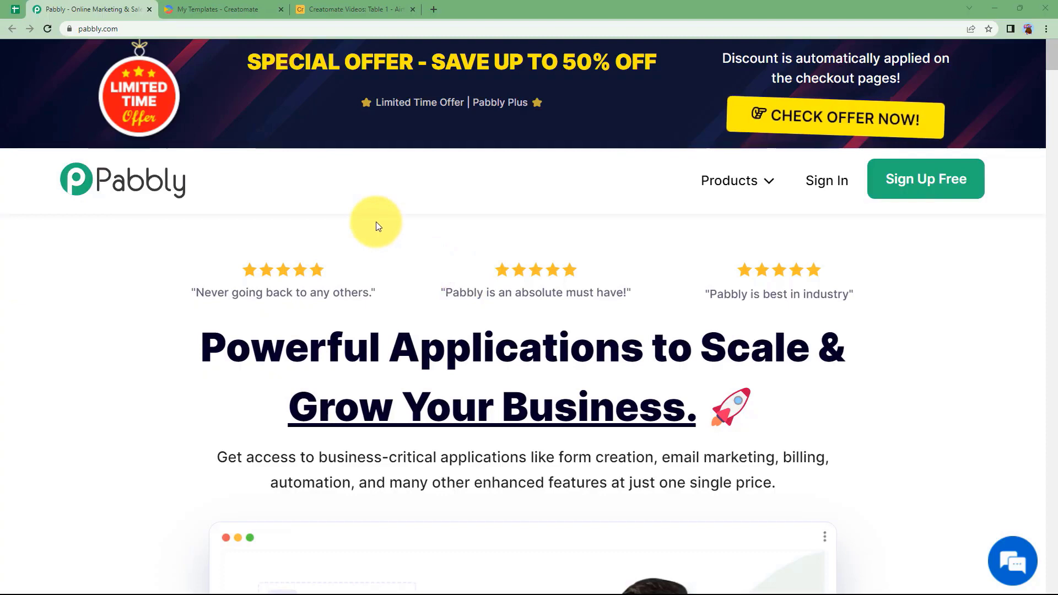
# Look over the Creatomate templates and the Creatomate Videos table in Airtable.
pyautogui.click(254, 9)
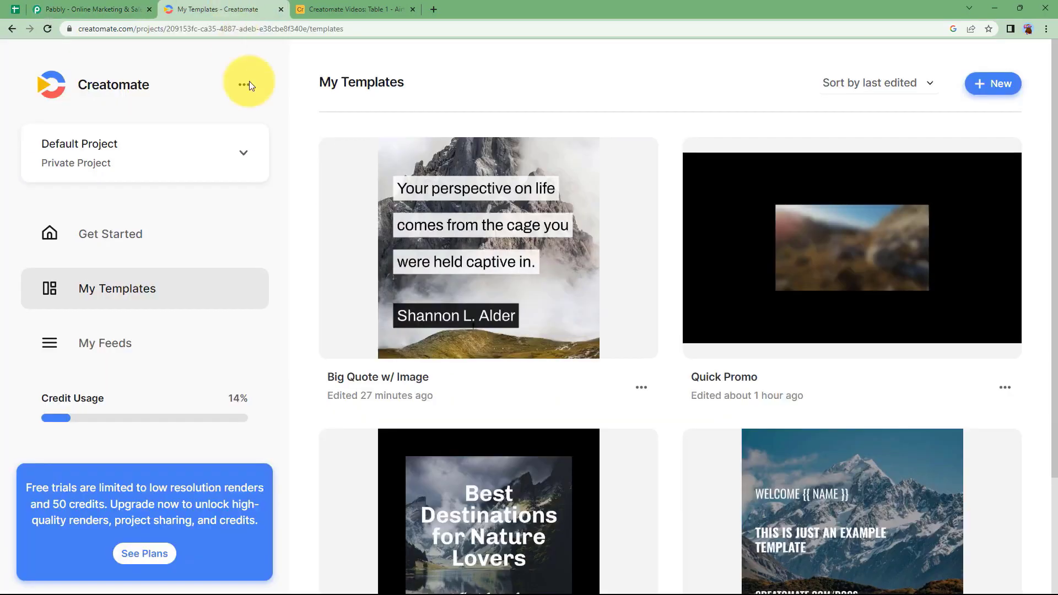
pyautogui.click(352, 8)
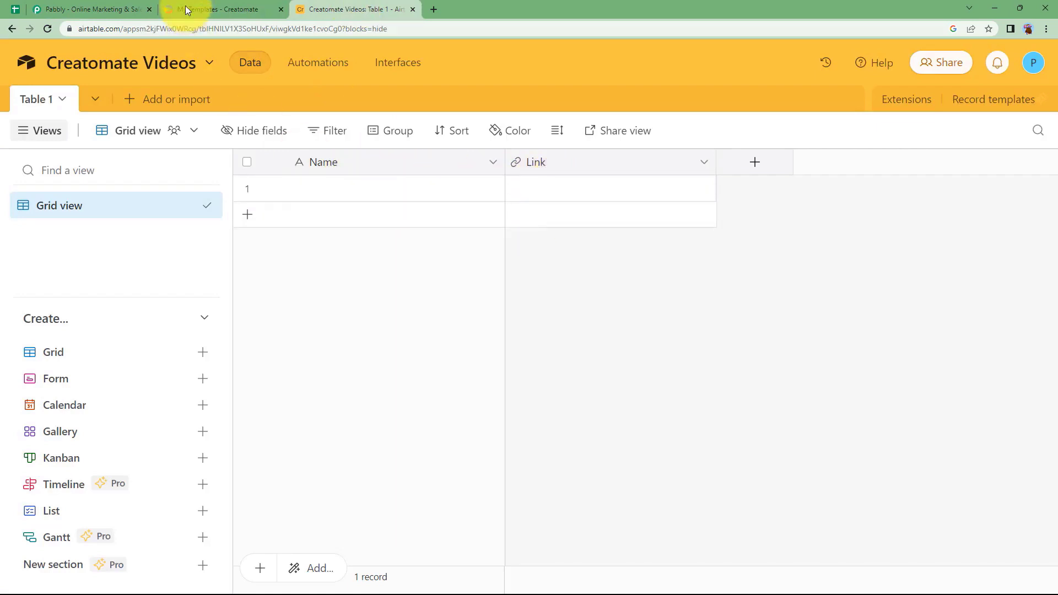
pyautogui.click(95, 7)
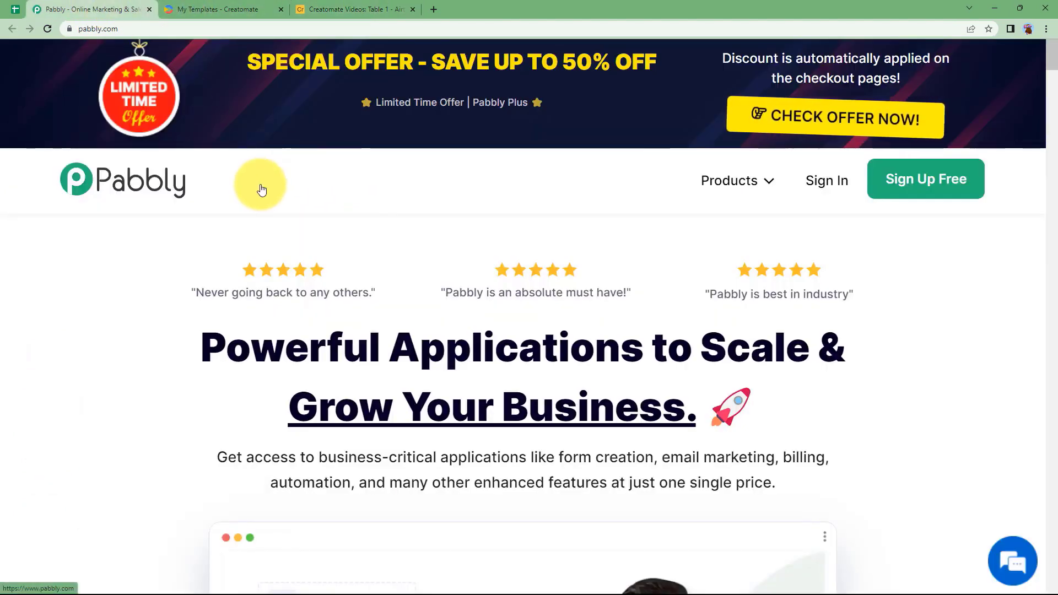
pyautogui.click(220, 9)
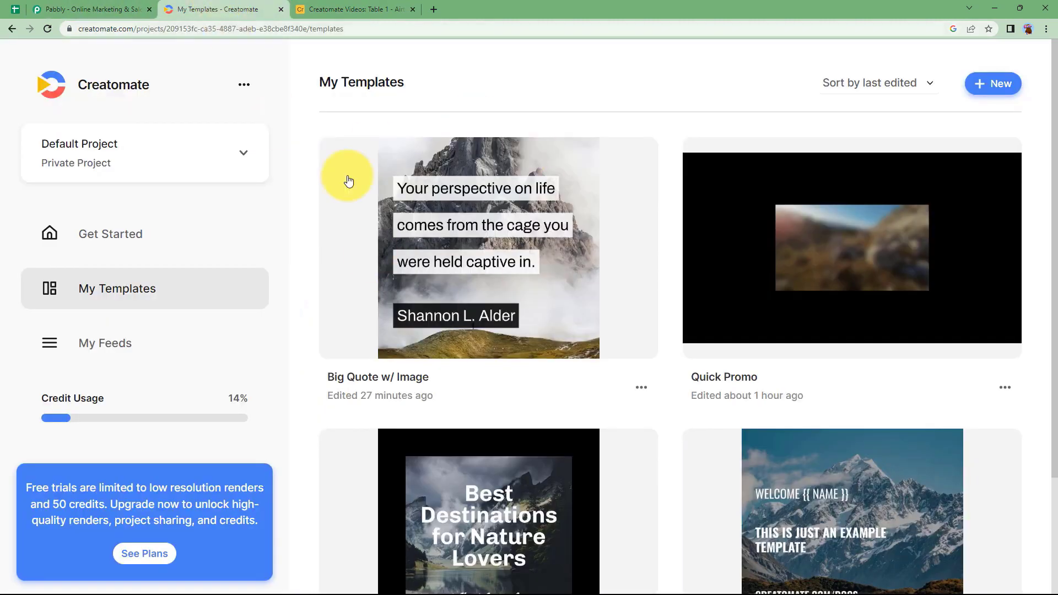
# Sign in to Pabbly from its website and open the Pabbly Connect app.
pyautogui.click(112, 6)
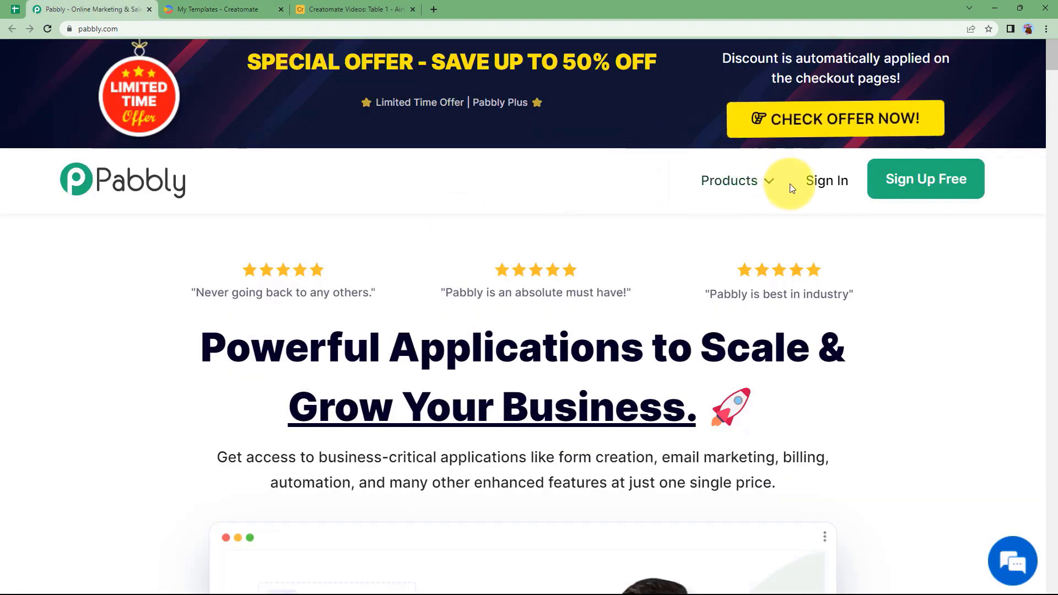
pyautogui.click(827, 182)
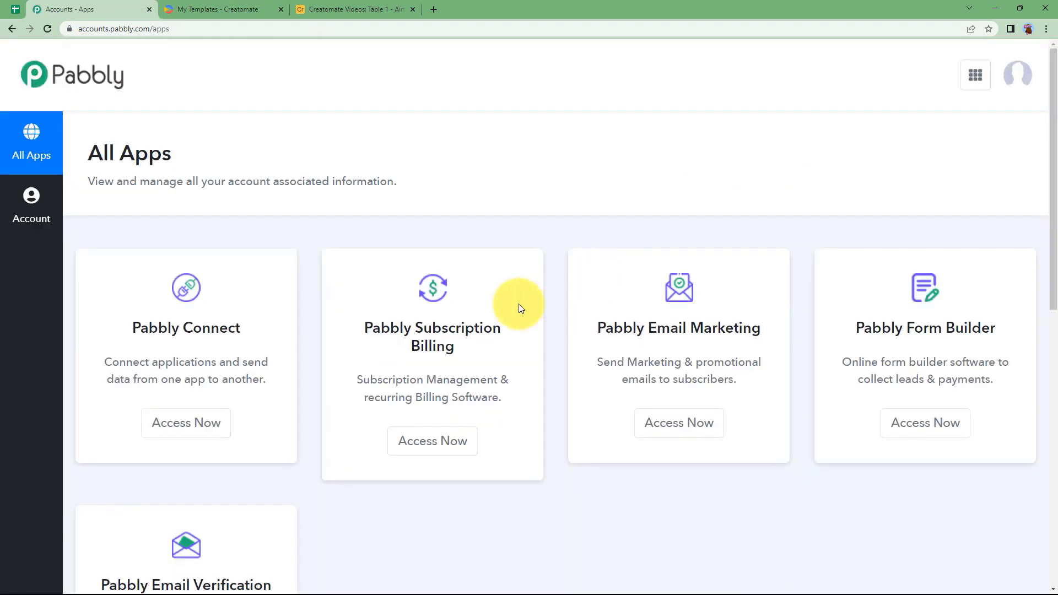
pyautogui.scroll(-4, 306, 365)
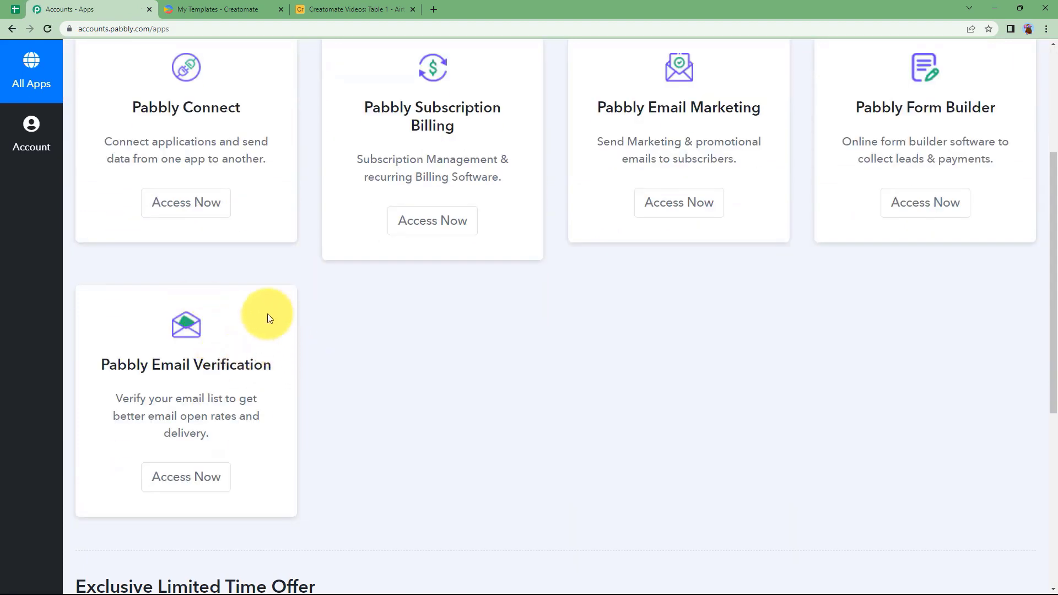
pyautogui.scroll(2, 266, 319)
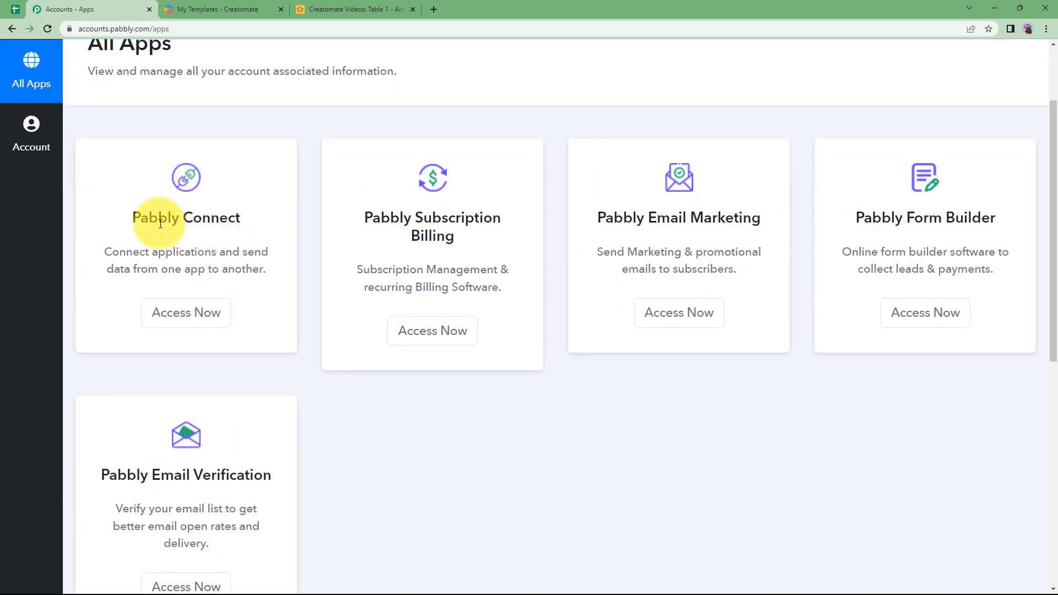
pyautogui.moveTo(131, 219); pyautogui.dragTo(264, 219)
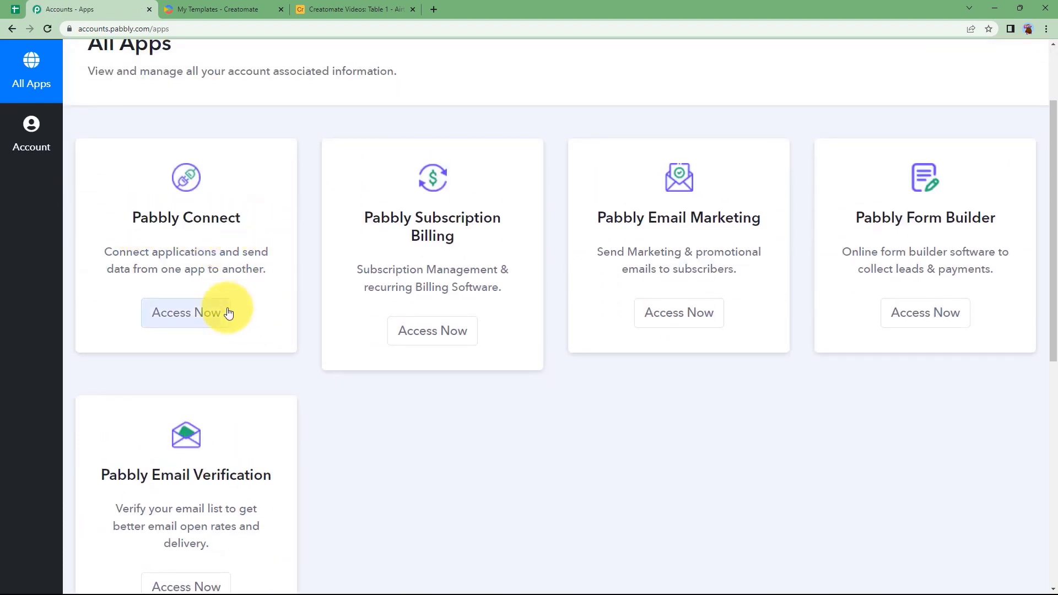
pyautogui.click(223, 311)
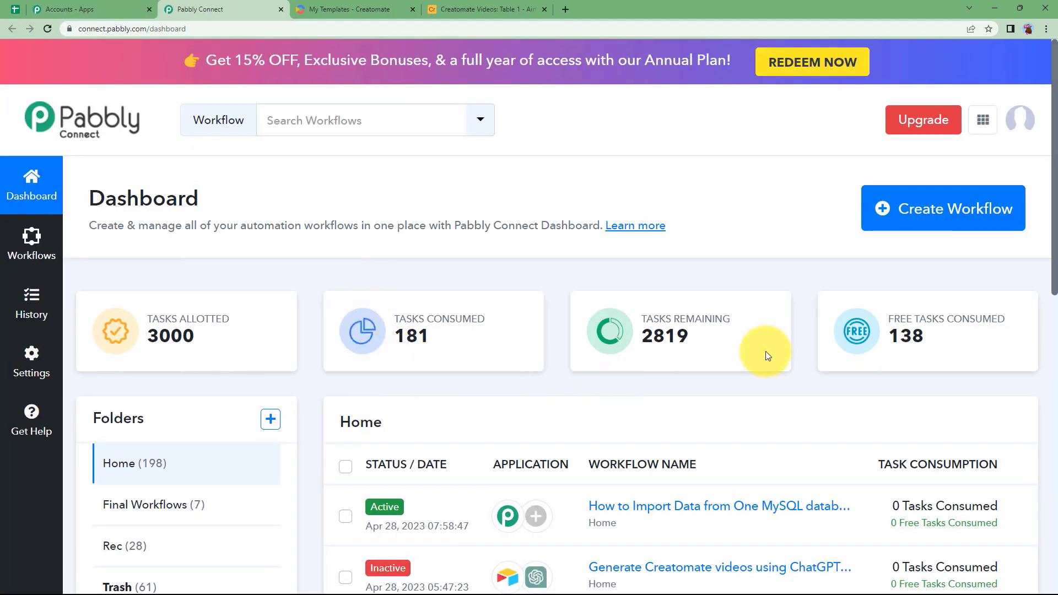
# Create a workflow named "Generate Creatomate videos using ChatGPT from new Record in Airtable" and collapse its trigger step.
pyautogui.click(914, 220)
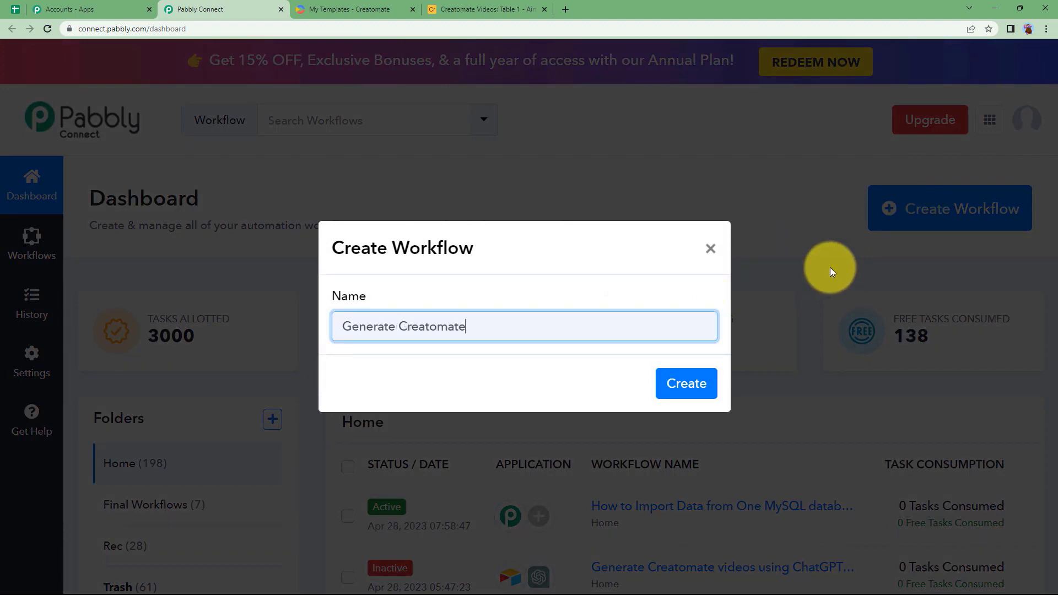
pyautogui.write('Generate Creatomate videos using ChatGPT from new Record in Airtable')
pyautogui.click(676, 389)
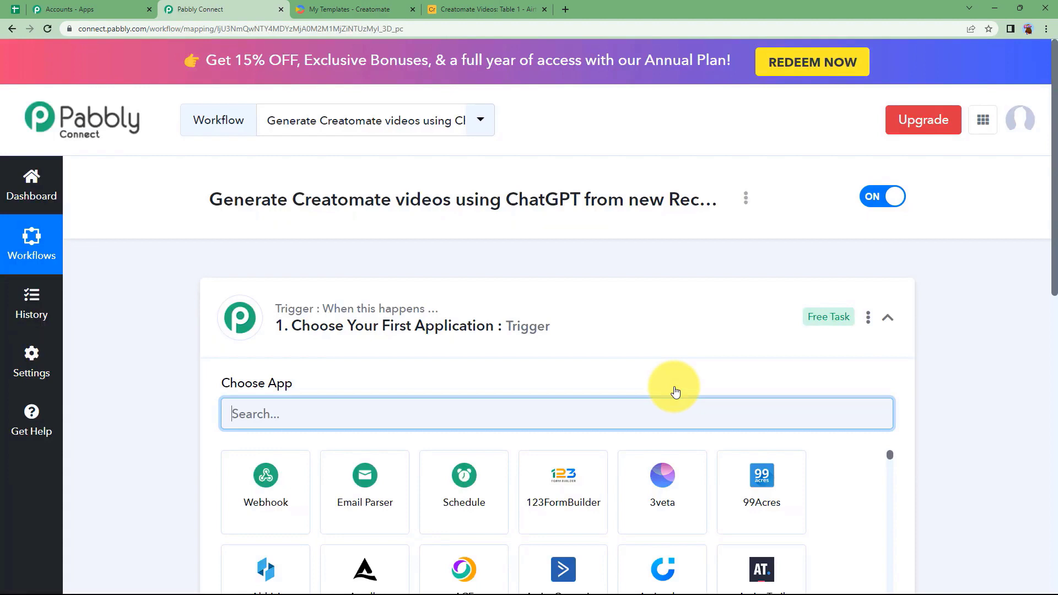
pyautogui.click(444, 324)
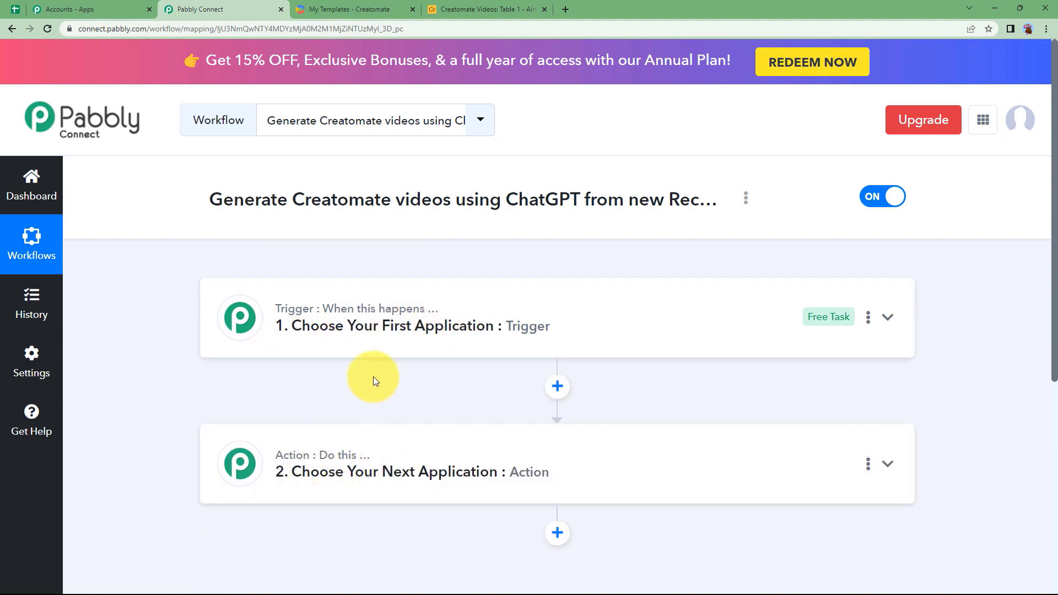
# Review the Creatomate templates and the Name and Link columns in Airtable, and return to the workflow in Pabbly Connect.
pyautogui.click(341, 15)
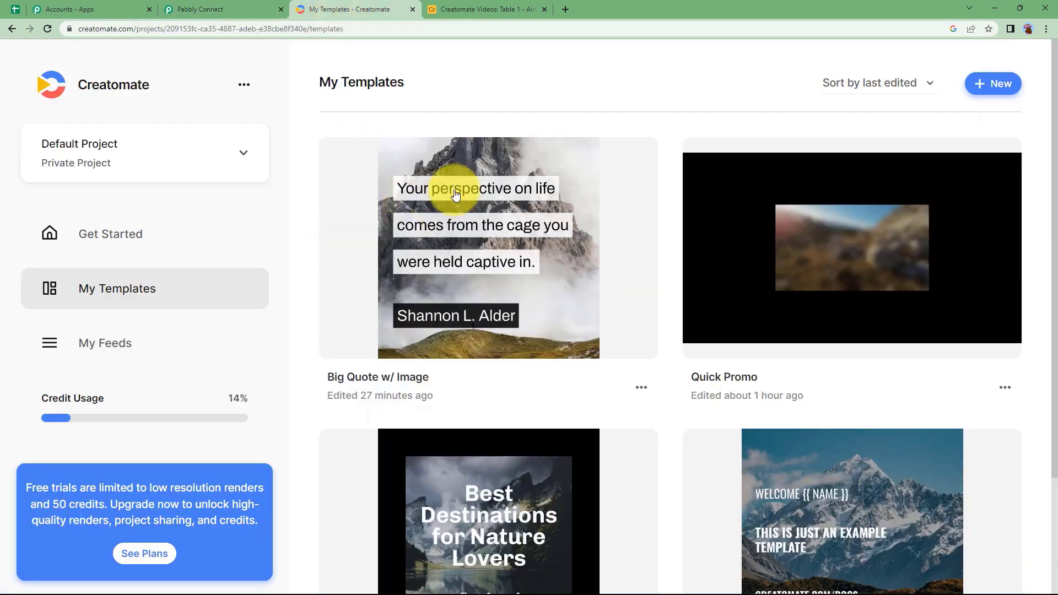
pyautogui.click(496, 11)
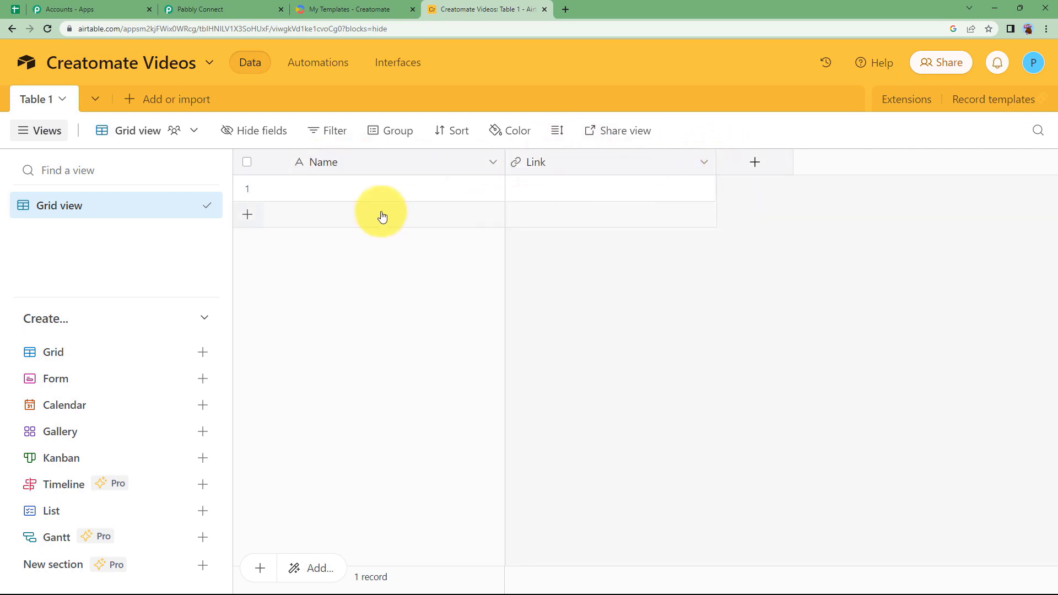
pyautogui.click(201, 9)
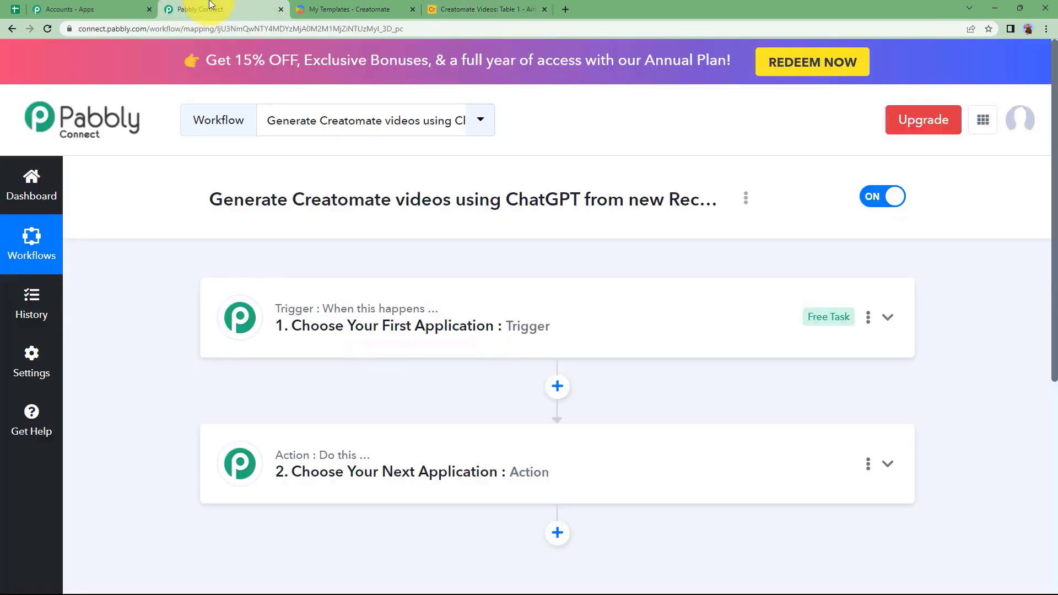
# Set the workflow's trigger to the Airtable app with the New Record event.
pyautogui.click(386, 323)
pyautogui.click(368, 334)
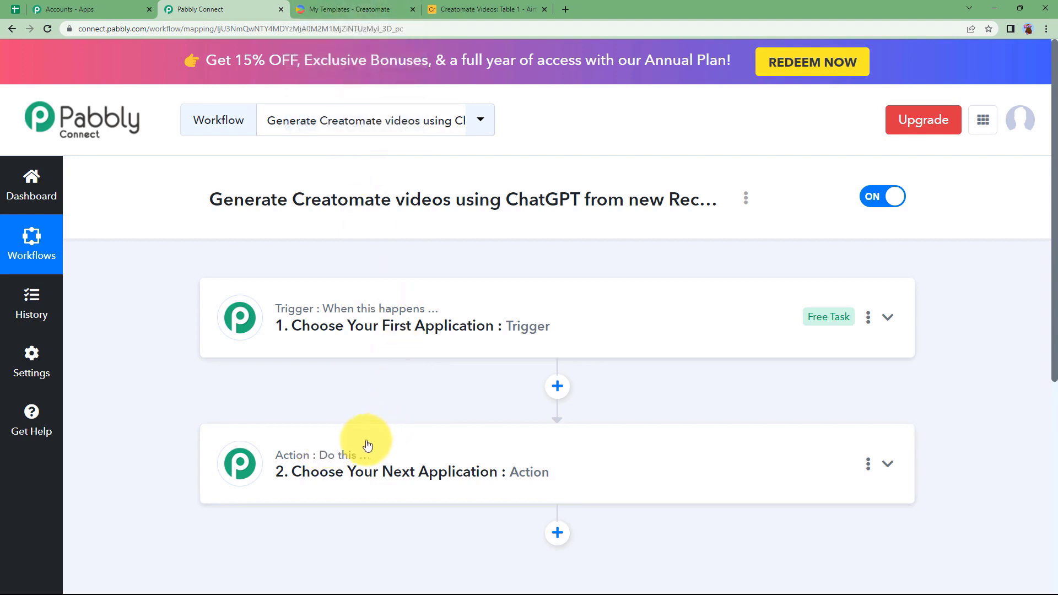
pyautogui.click(338, 329)
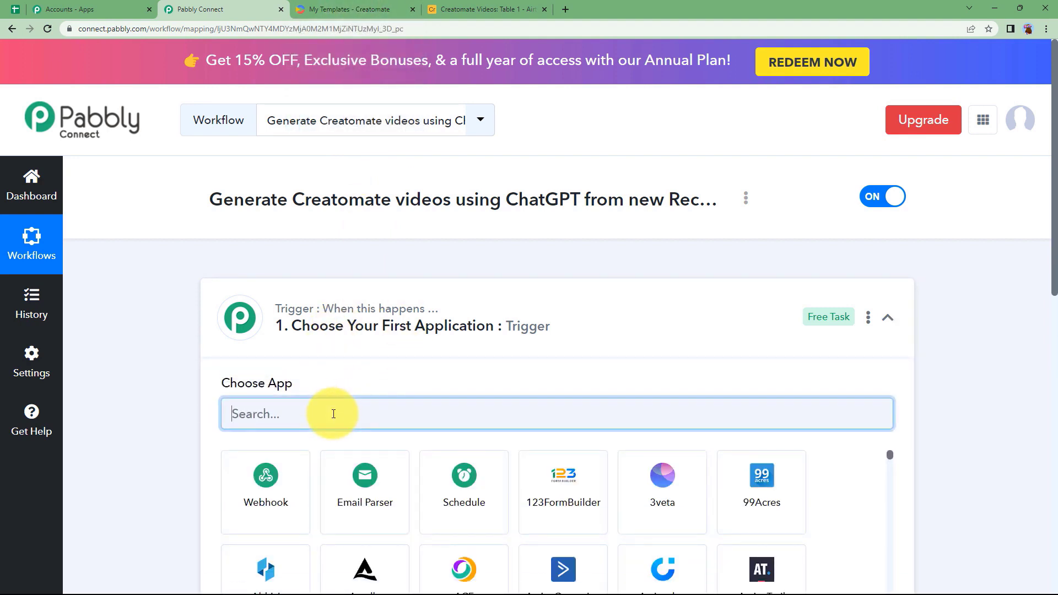
pyautogui.write('aita')
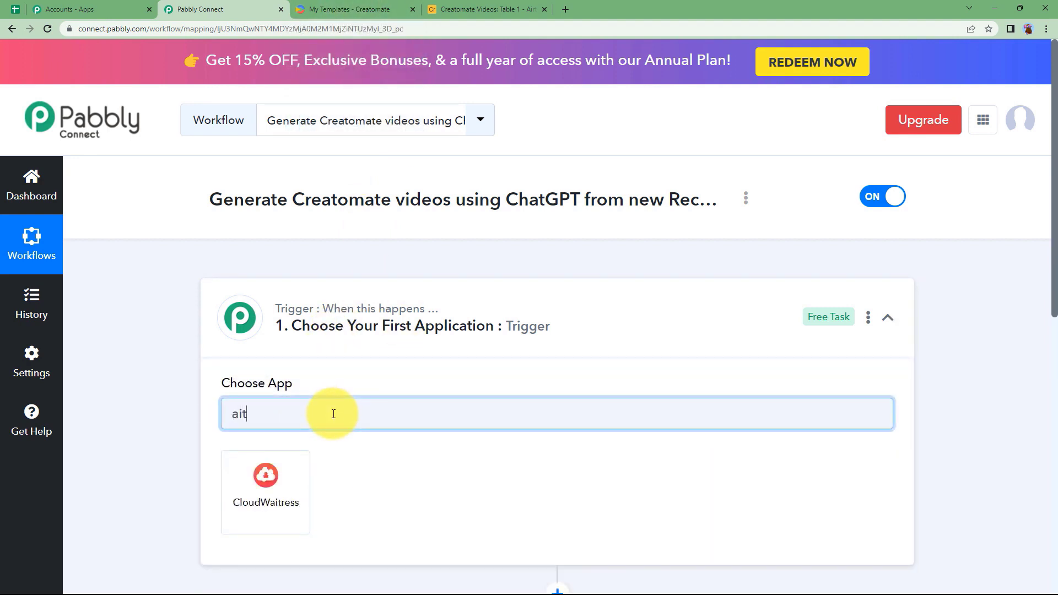
pyautogui.press('BackSpace')
pyautogui.press('BackSpace')
pyautogui.write('rtab')
pyautogui.click(270, 485)
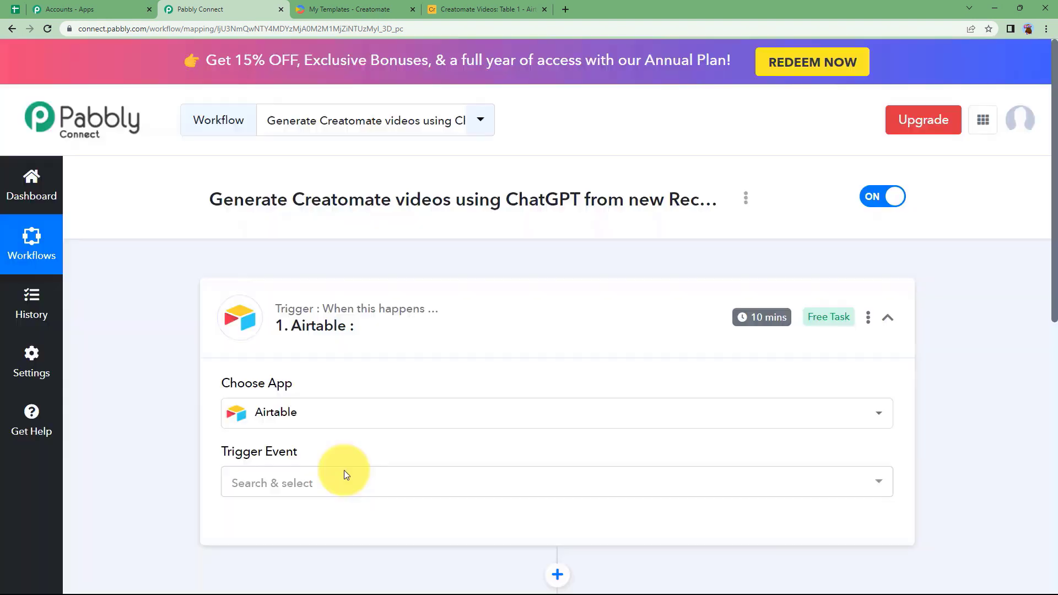
pyautogui.click(339, 480)
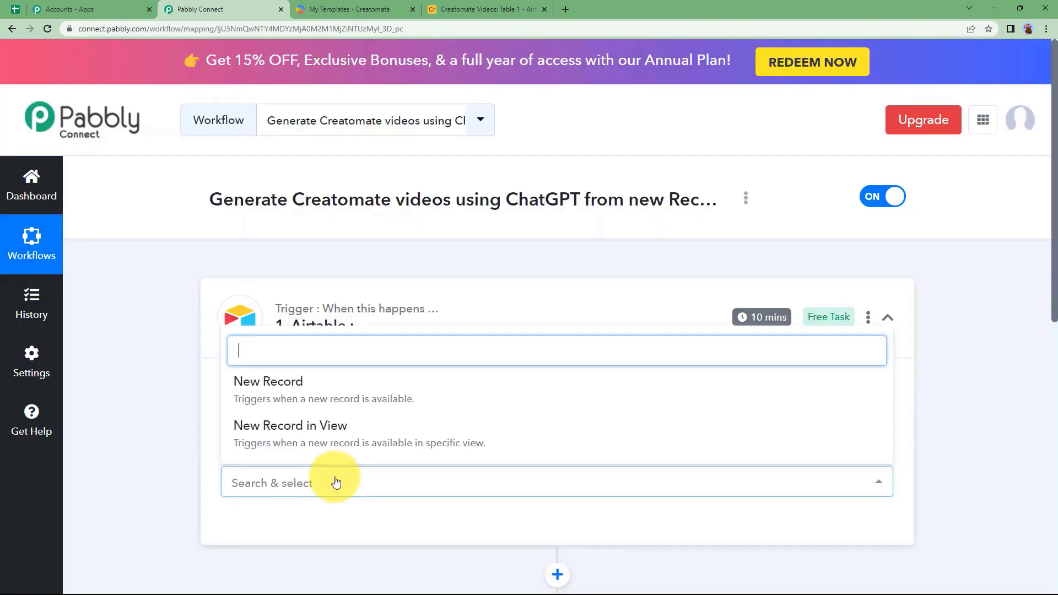
pyautogui.click(337, 392)
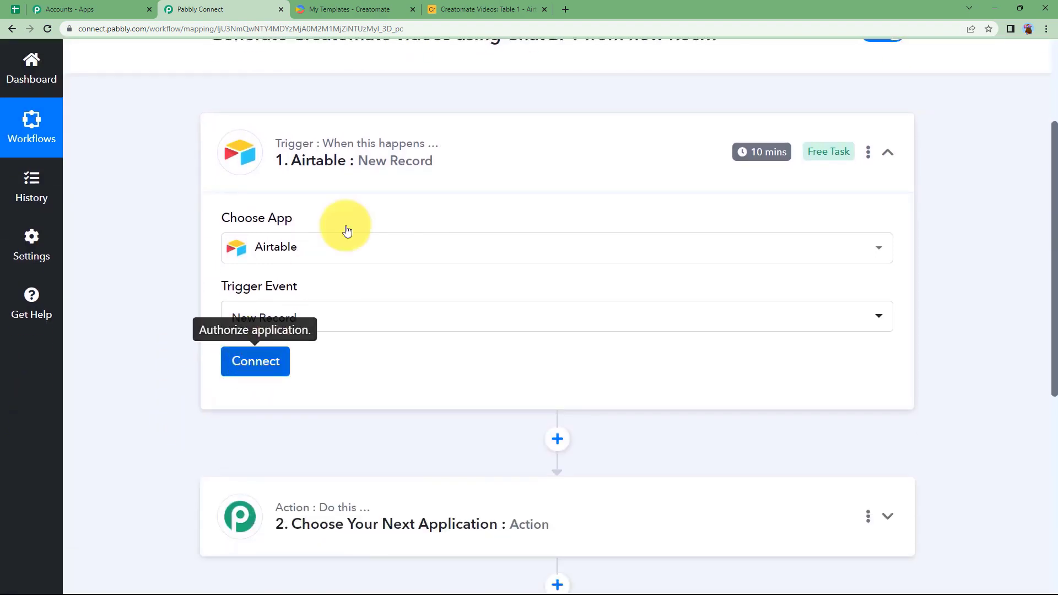
# Start adding a new Airtable connection for the trigger, checking the Creatomate Videos base in Airtable.
pyautogui.click(264, 368)
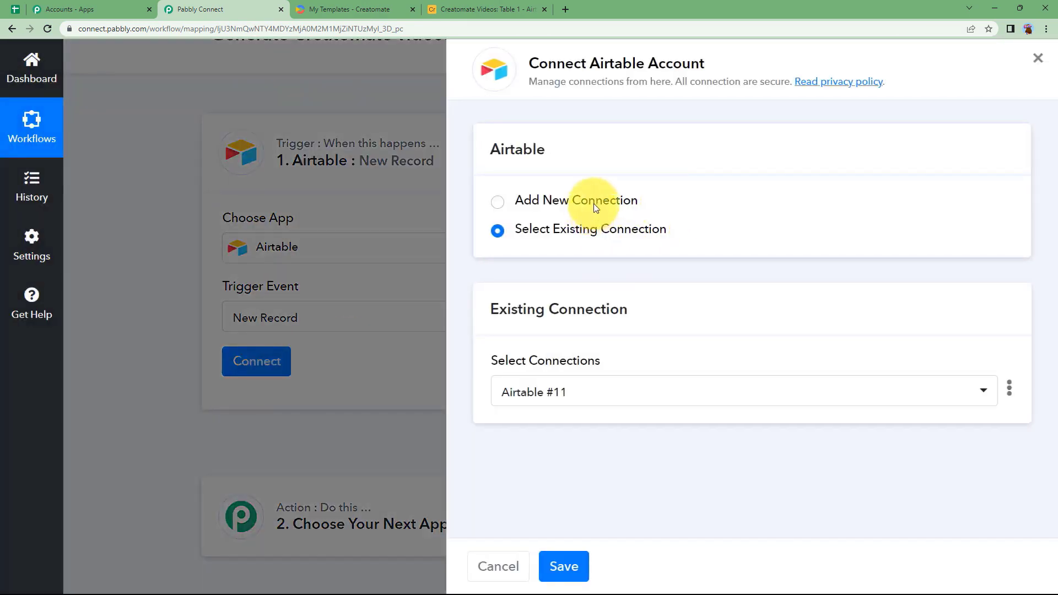
pyautogui.click(595, 204)
pyautogui.click(551, 372)
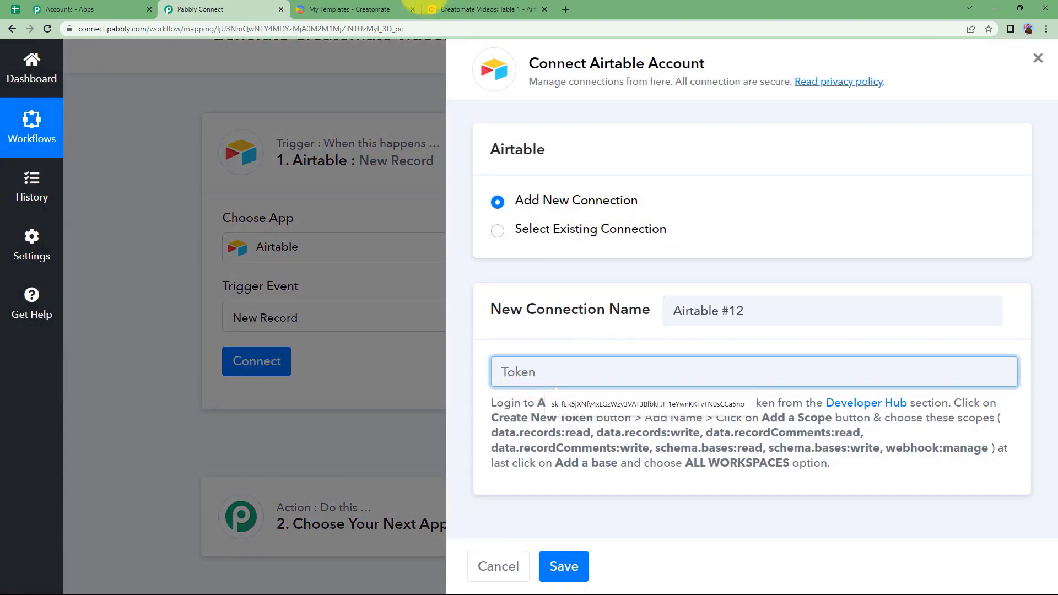
pyautogui.click(472, 9)
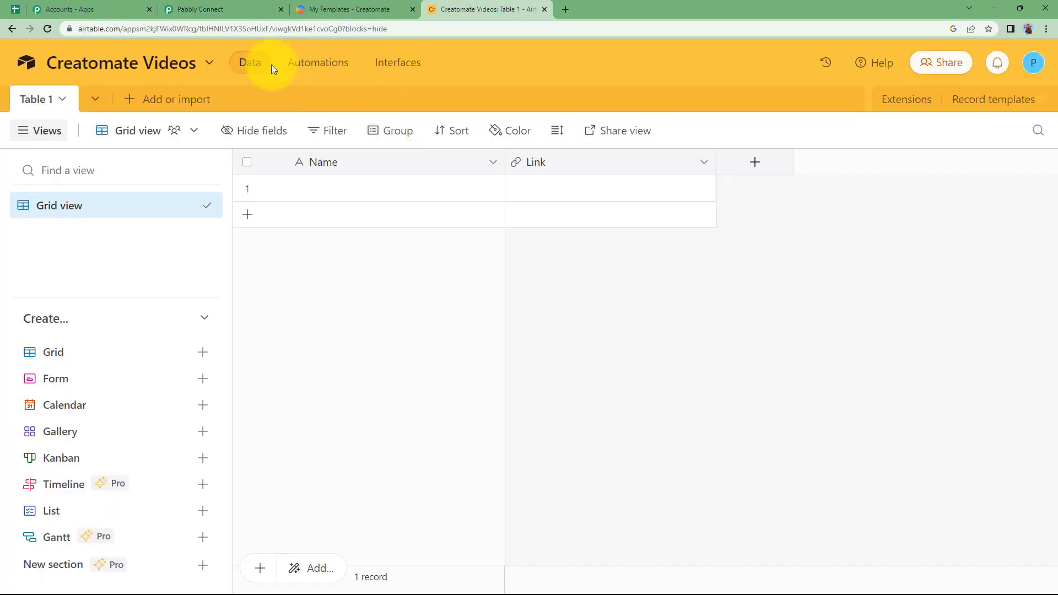
pyautogui.click(188, 7)
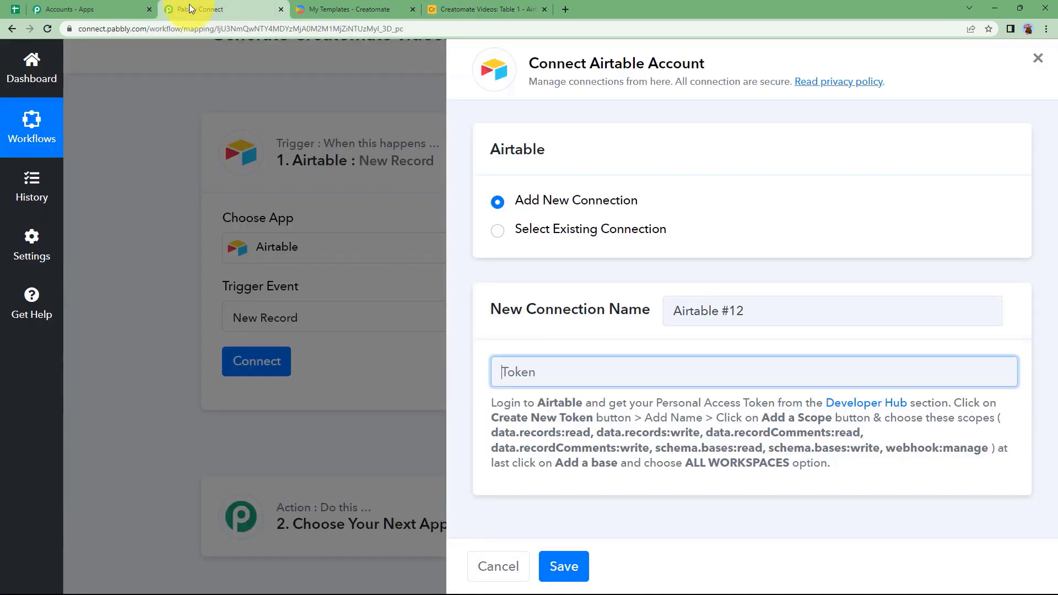
# Open Airtable's Developer Hub from the connection form and start a new personal access token named "Videos in Creatomate".
pyautogui.click(866, 404)
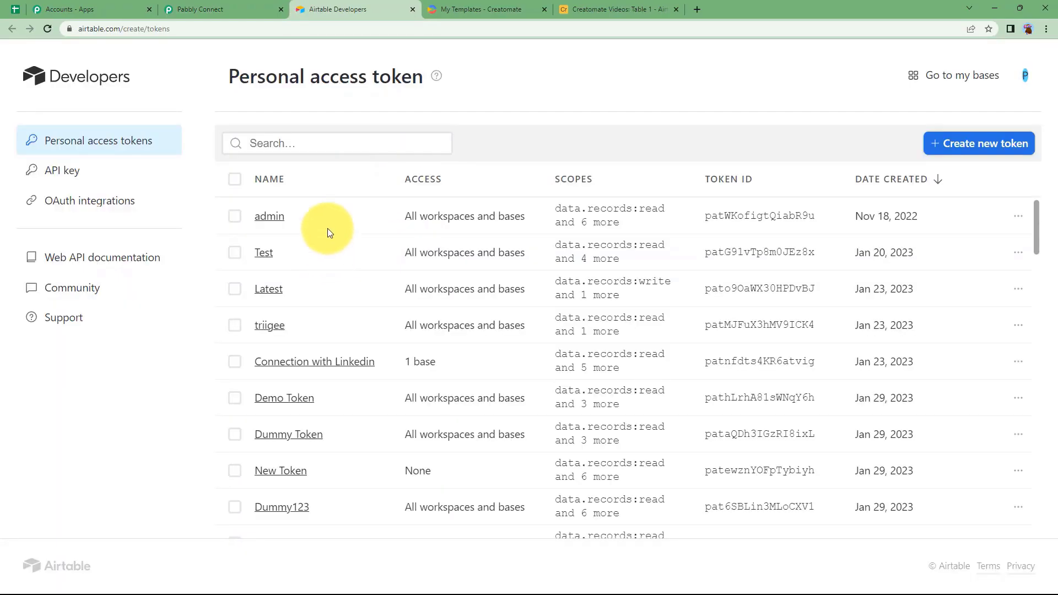
pyautogui.click(985, 143)
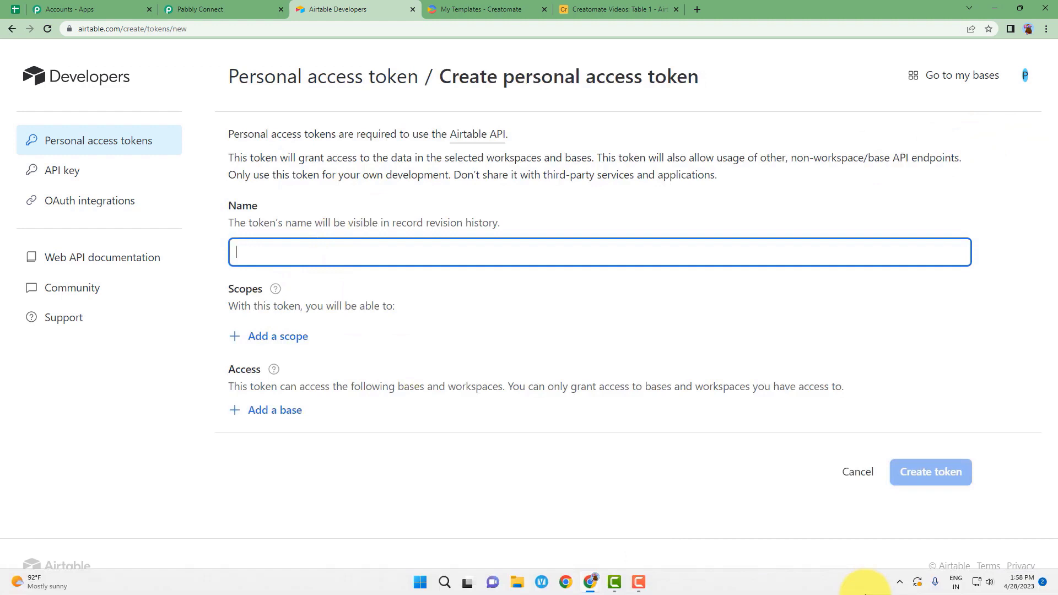
pyautogui.write('Videos in Creatomate')
pyautogui.click(295, 337)
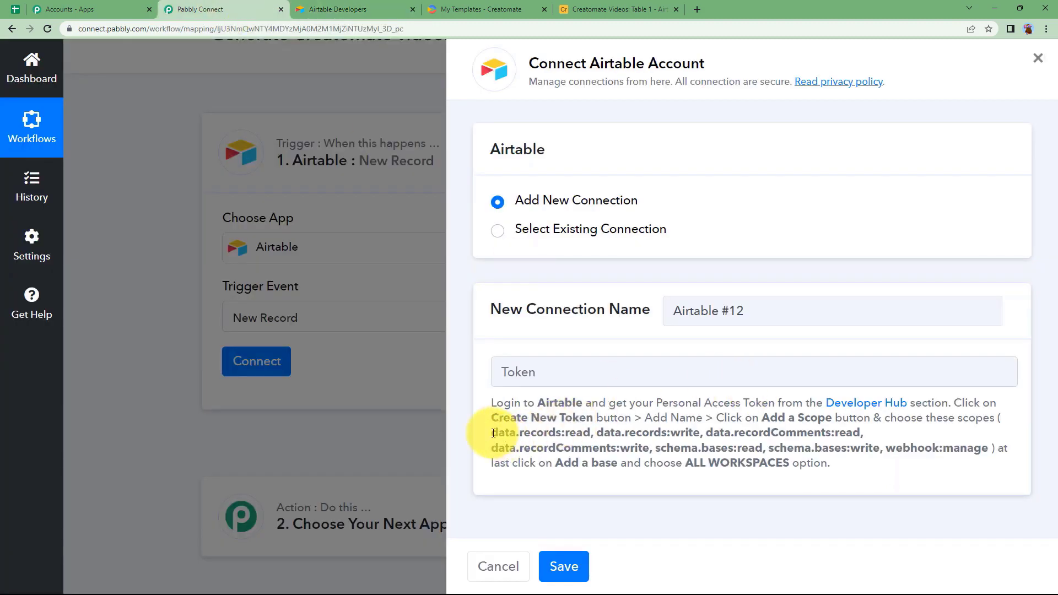
# Give the token the required scopes: data.records, data.recordComments and schema.bases, each read and write, plus webhook:manage.
pyautogui.moveTo(492, 432); pyautogui.dragTo(890, 467)
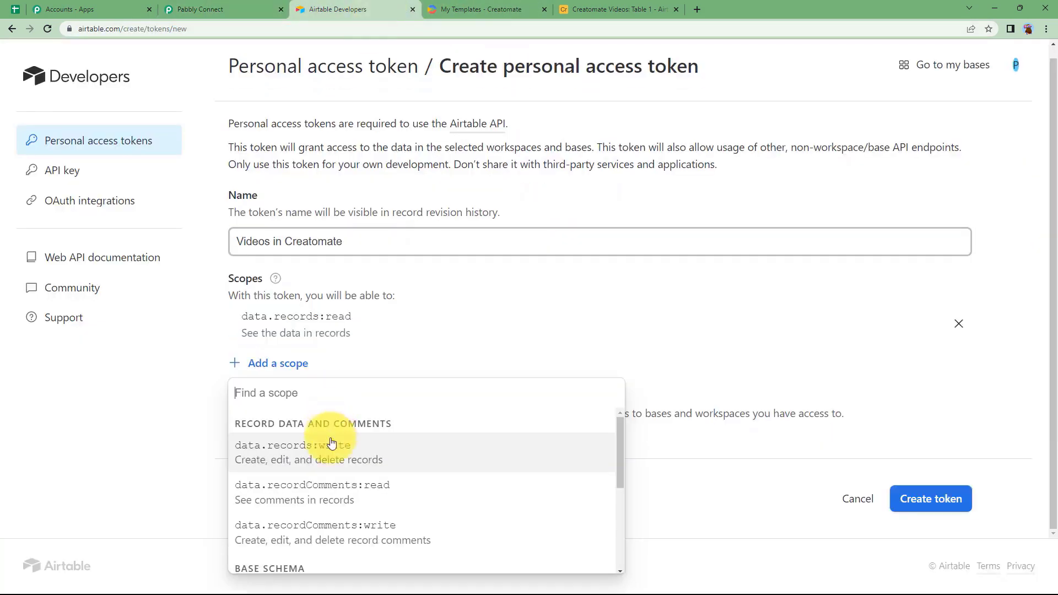
pyautogui.click(331, 389)
pyautogui.scroll(-1, 323, 409)
pyautogui.click(300, 365)
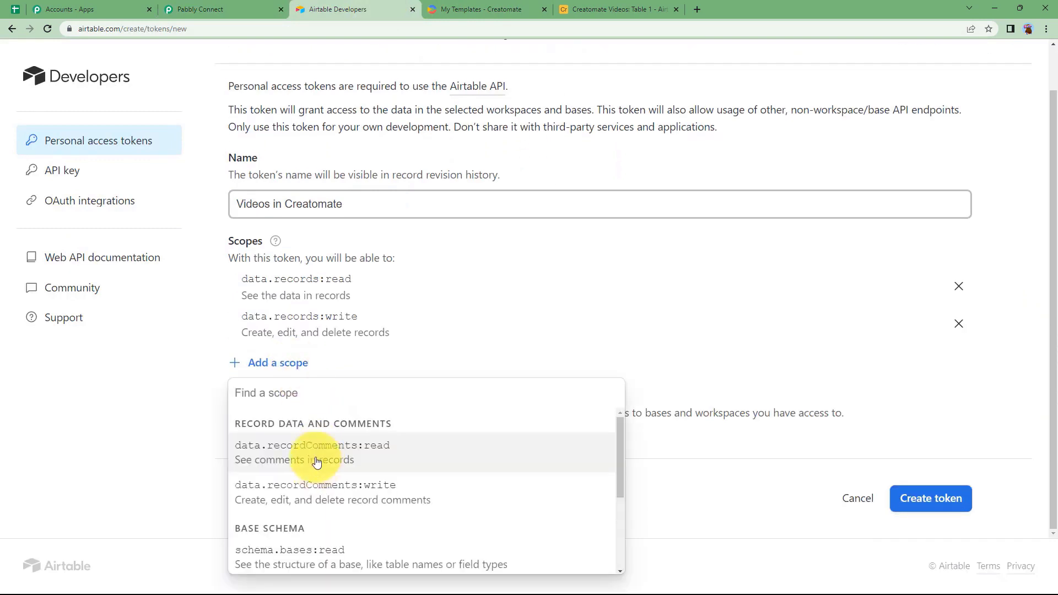
pyautogui.click(313, 461)
pyautogui.click(296, 401)
pyautogui.click(323, 269)
pyautogui.click(277, 438)
pyautogui.click(305, 338)
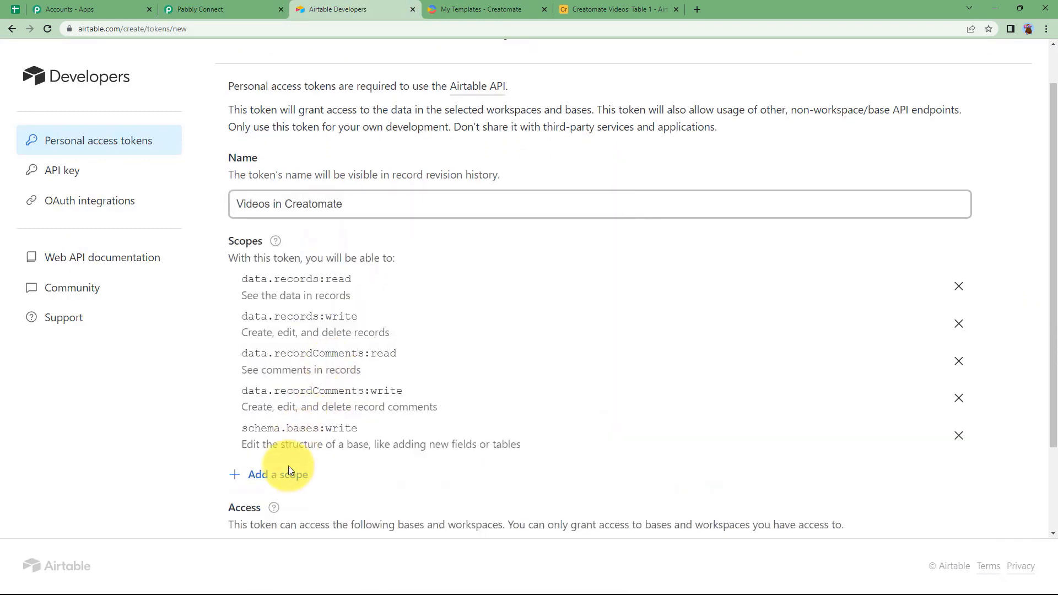
pyautogui.click(286, 474)
pyautogui.click(340, 340)
pyautogui.click(288, 512)
pyautogui.click(331, 441)
pyautogui.scroll(-2, 279, 356)
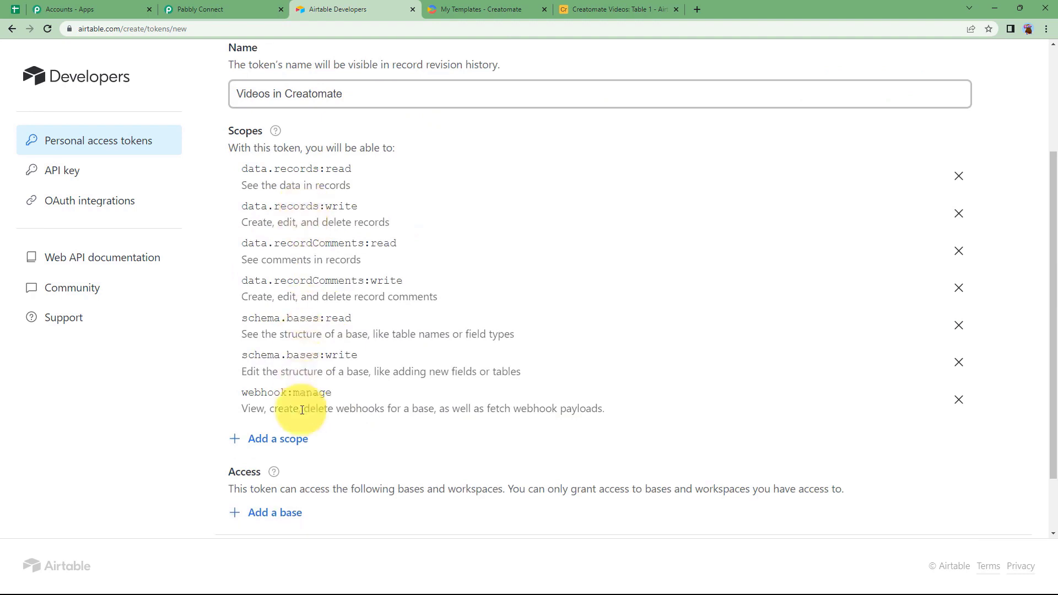
pyautogui.scroll(-1, 248, 438)
# Grant the token access to all current and future bases in all workspaces, create it and copy it.
pyautogui.click(276, 441)
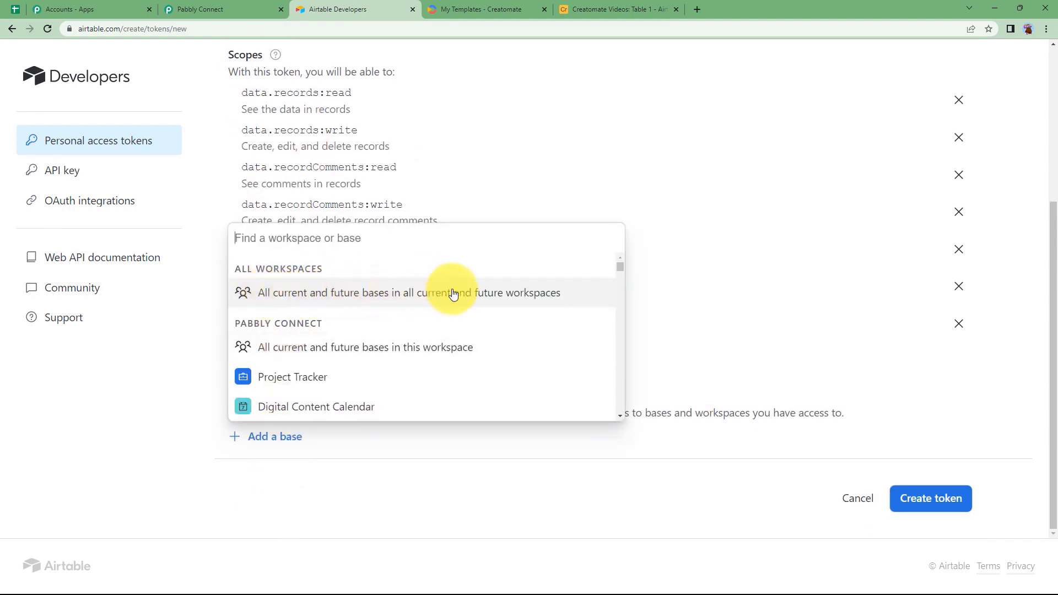
pyautogui.click(558, 294)
pyautogui.scroll(-1, 301, 396)
pyautogui.click(967, 501)
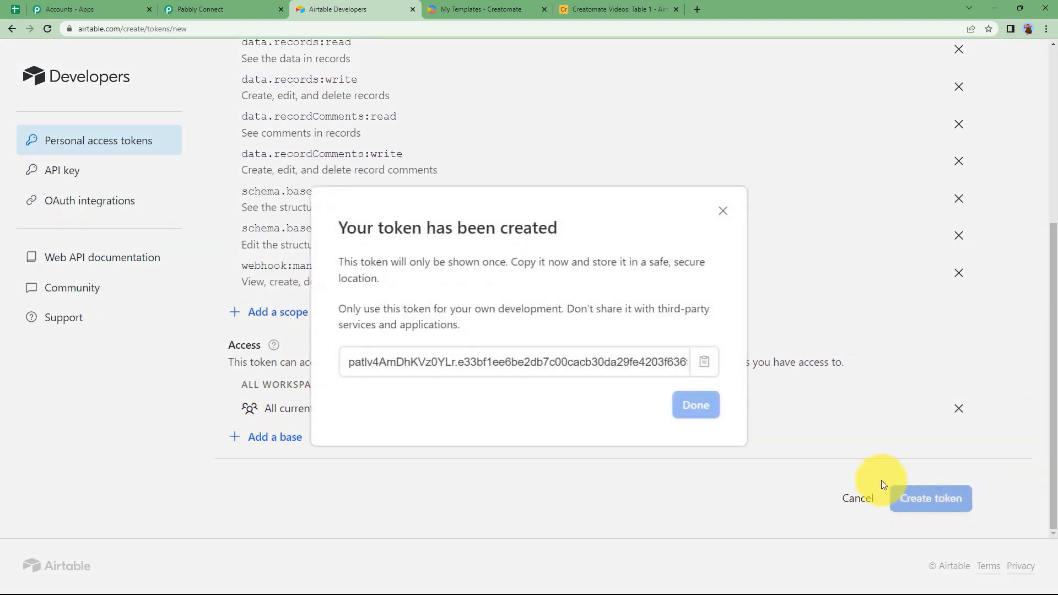
pyautogui.click(699, 360)
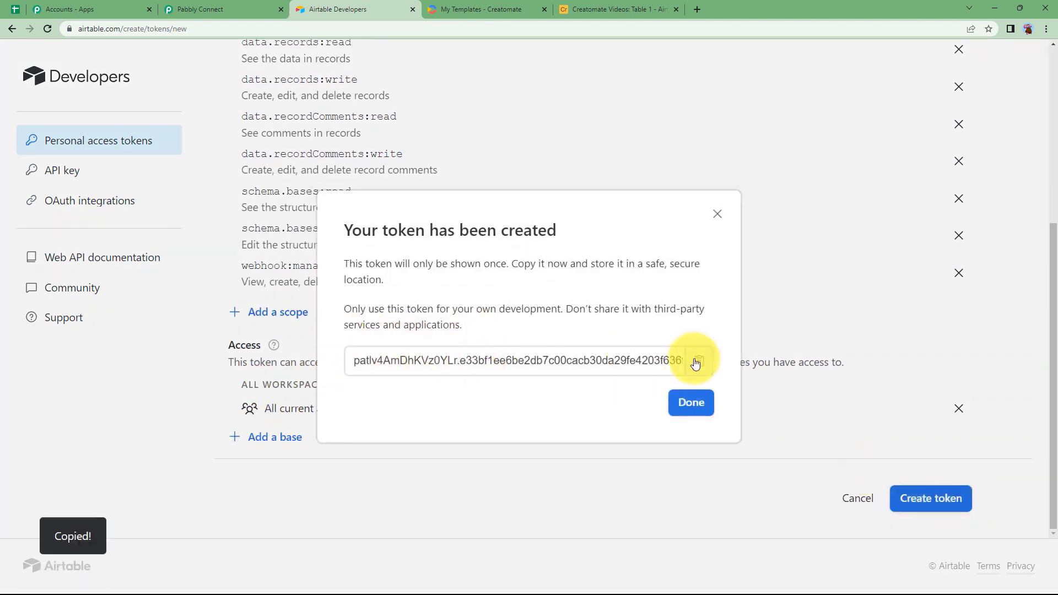
# Paste the Airtable access token into the new connection in Pabbly Connect and save it.
pyautogui.click(181, 8)
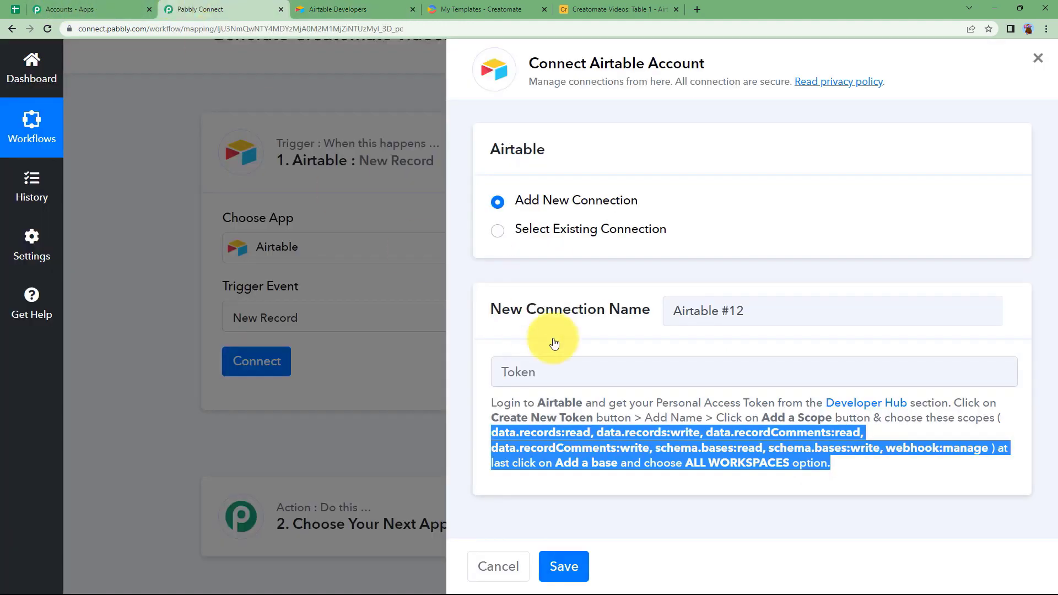
pyautogui.click(567, 370)
pyautogui.hotkey('ctrl', 'v')
pyautogui.click(564, 565)
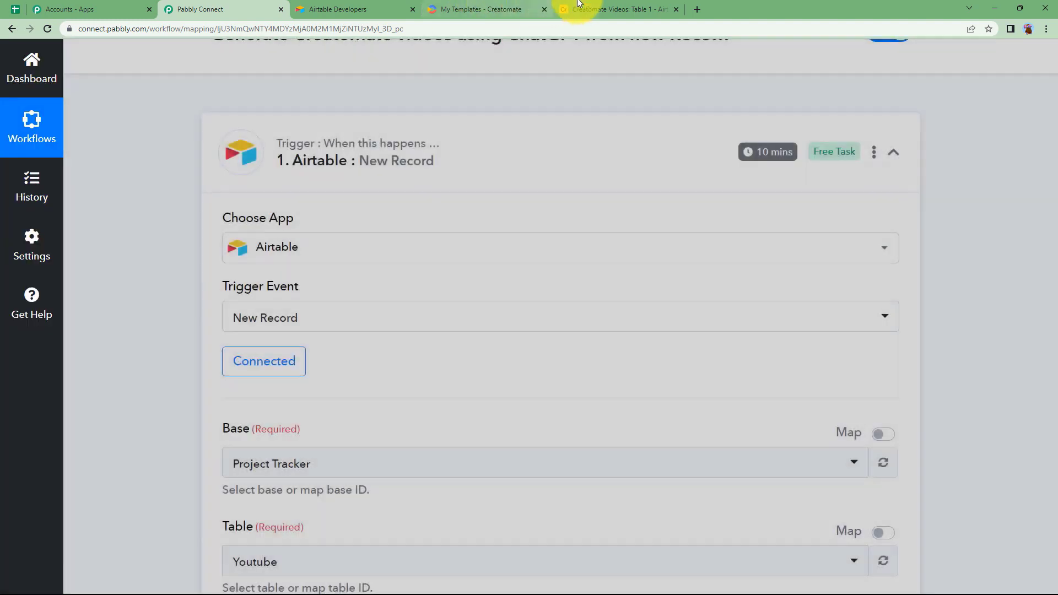
# Check the Creatomate Videos table's columns in Airtable and read the trigger field requirements in Pabbly Connect.
pyautogui.click(579, 6)
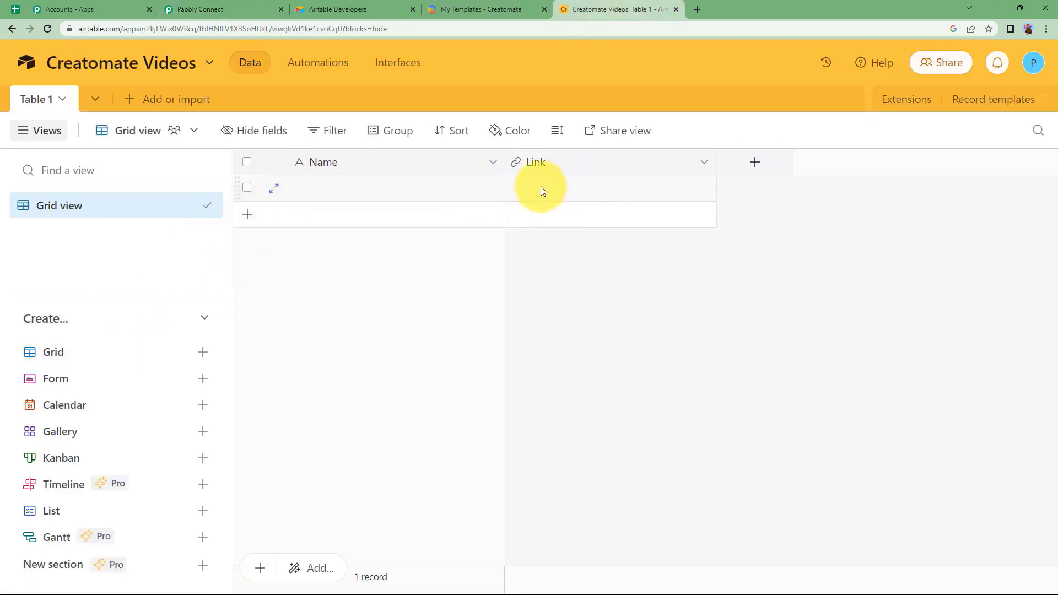
pyautogui.click(190, 8)
pyautogui.scroll(-5, 154, 403)
pyautogui.scroll(1, 260, 471)
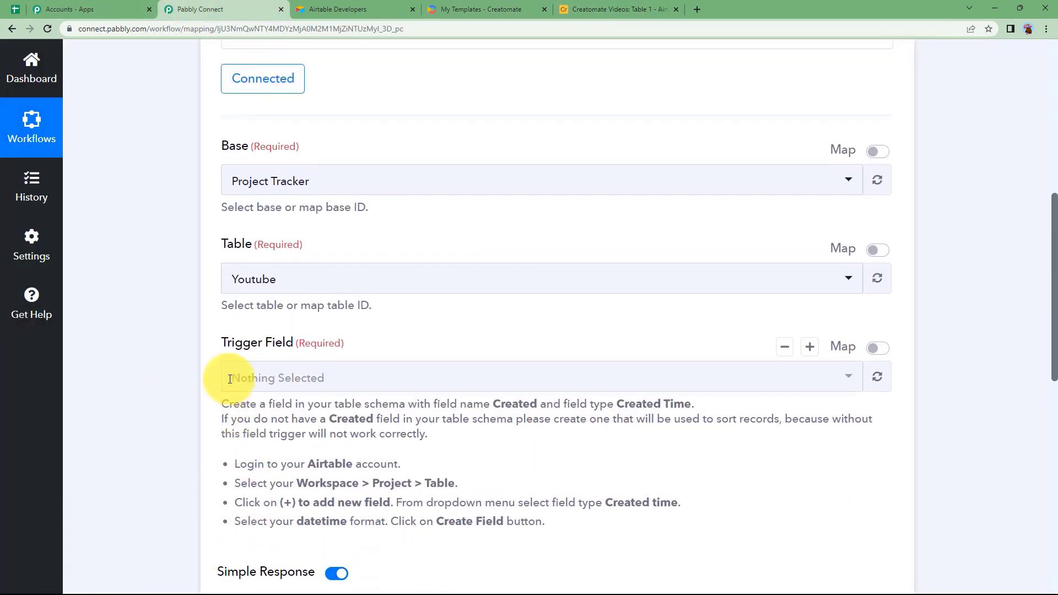
pyautogui.click(246, 379)
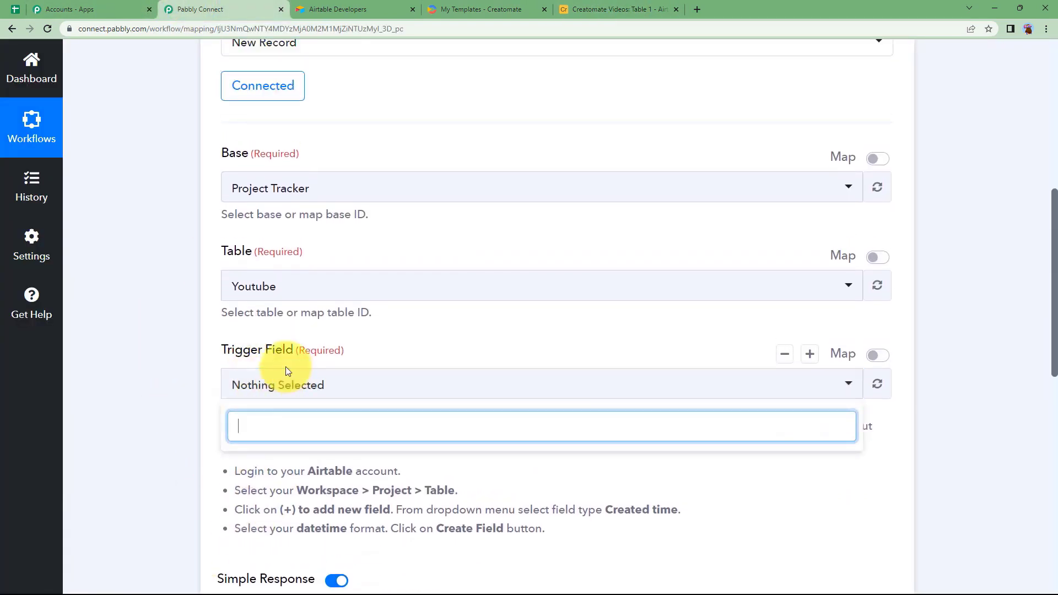
pyautogui.scroll(-1, 273, 475)
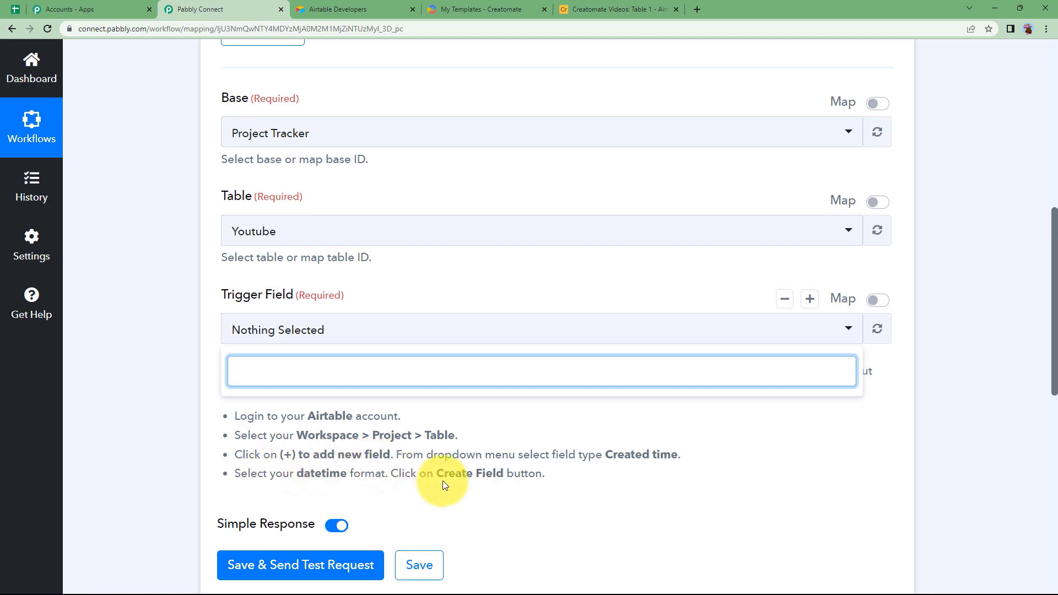
# Add a Created time field named "Create" to Table 1 of the Creatomate Videos base in Airtable.
pyautogui.click(570, 5)
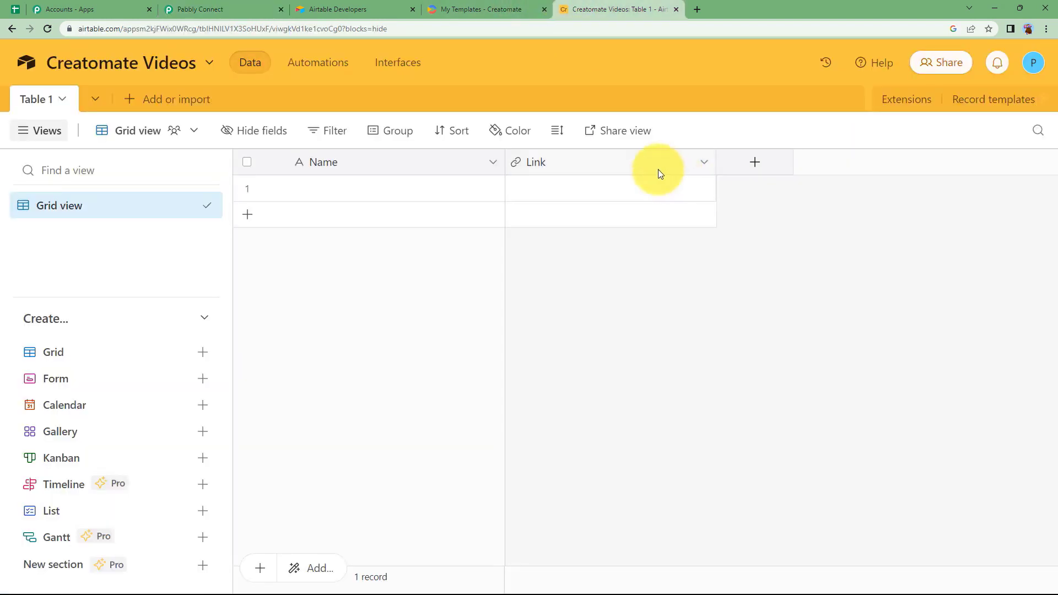
pyautogui.click(755, 164)
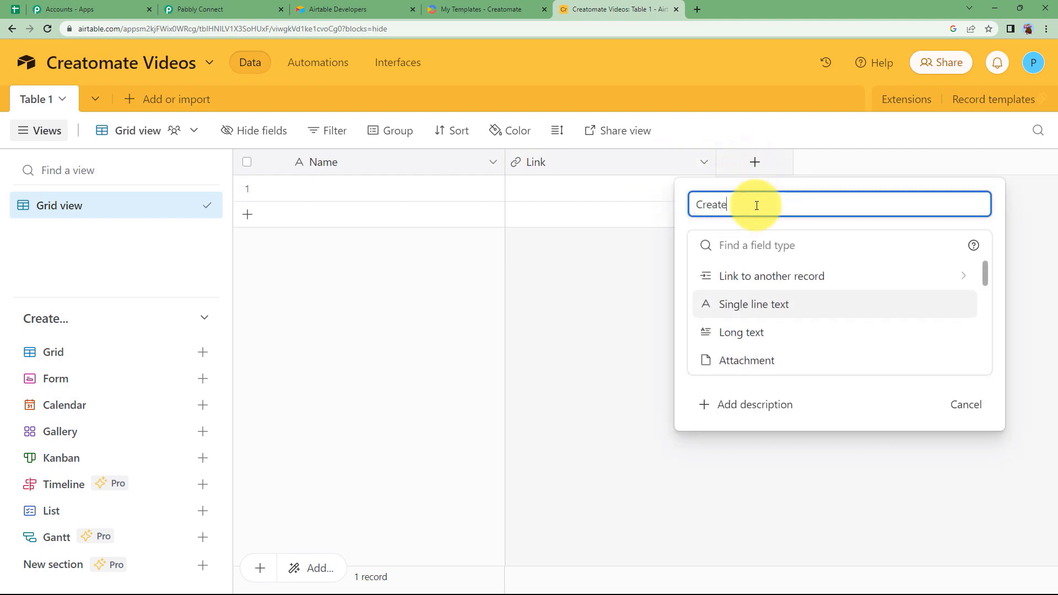
pyautogui.click(799, 246)
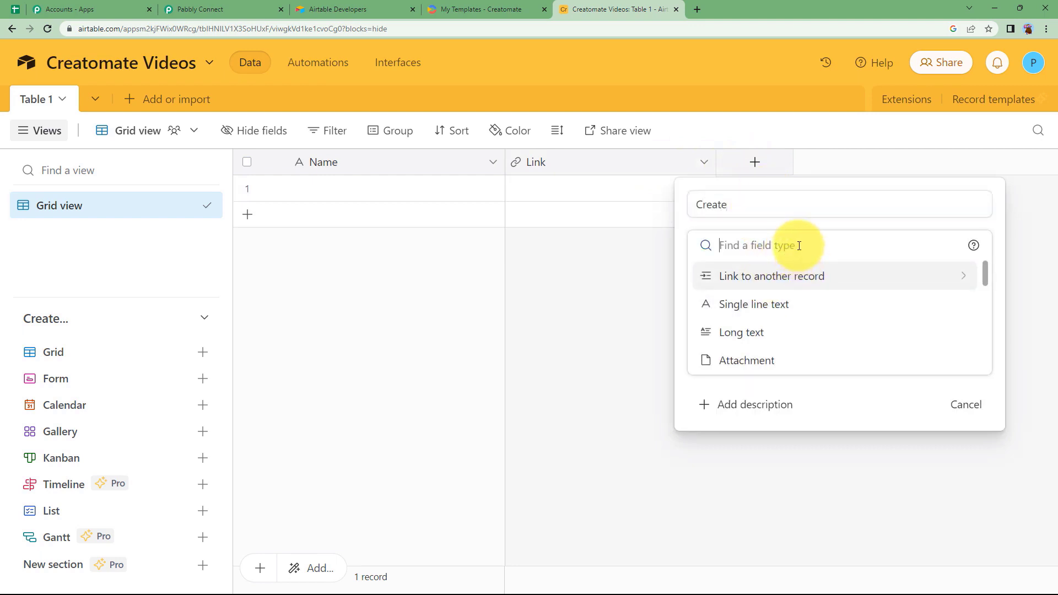
pyautogui.write('crea')
pyautogui.click(775, 304)
pyautogui.click(951, 514)
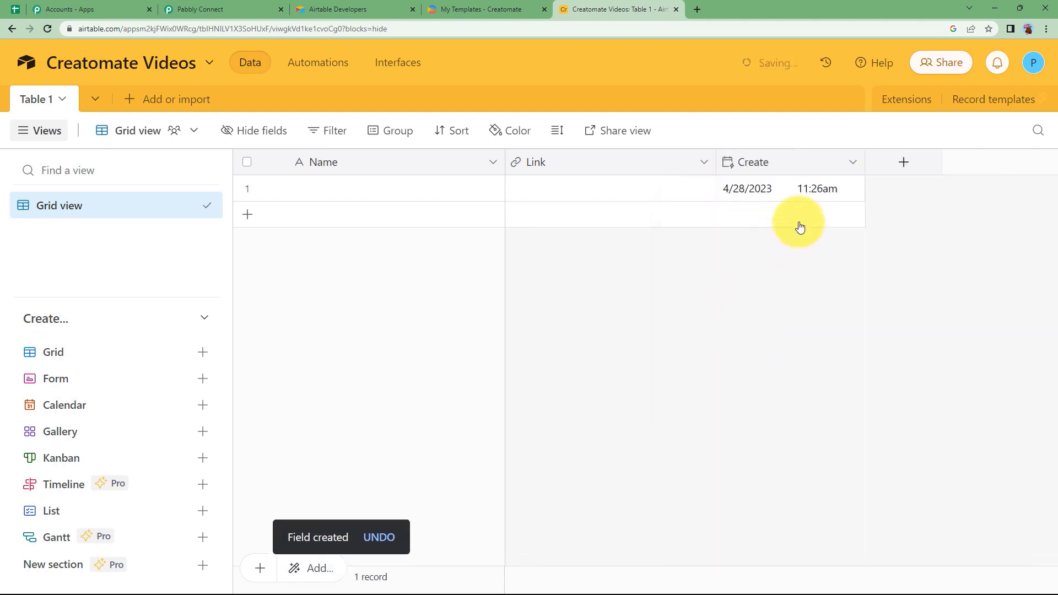
# Back in Pabbly Connect, refresh the trigger field list and set the trigger's base to Creatomate Videos.
pyautogui.click(199, 8)
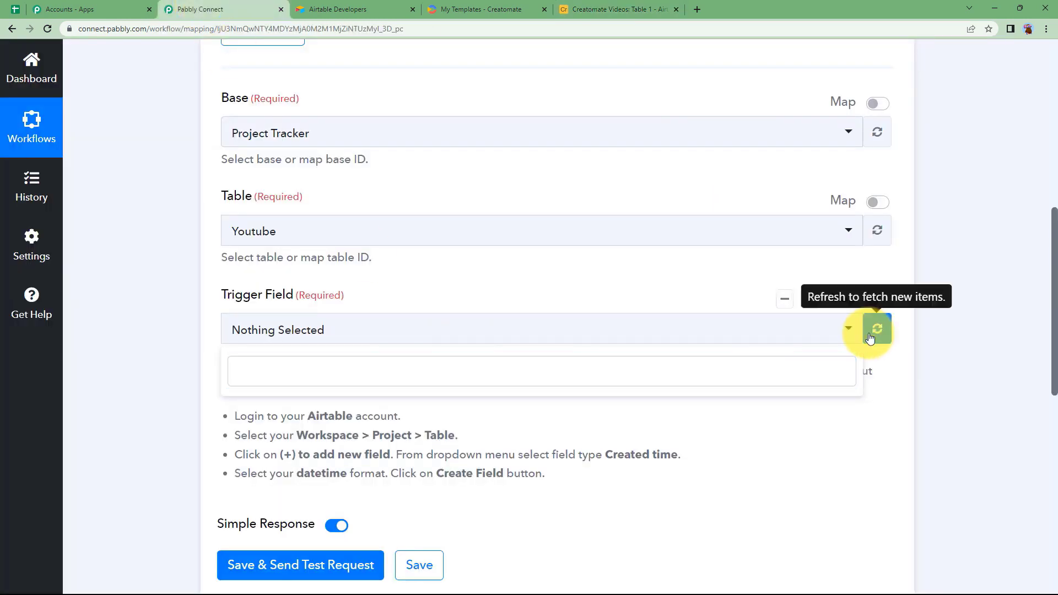
pyautogui.click(881, 328)
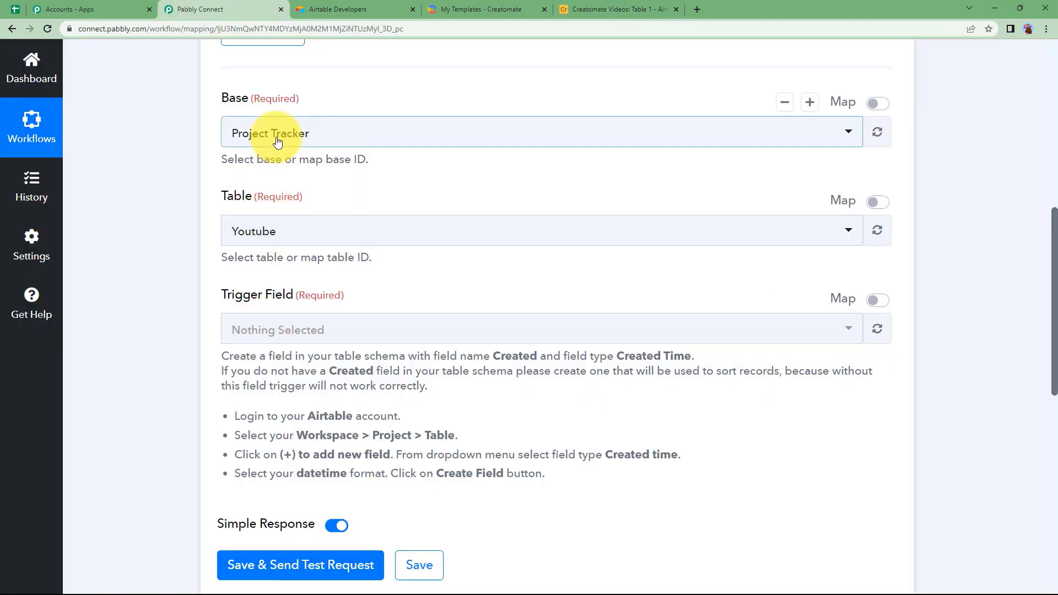
pyautogui.click(295, 135)
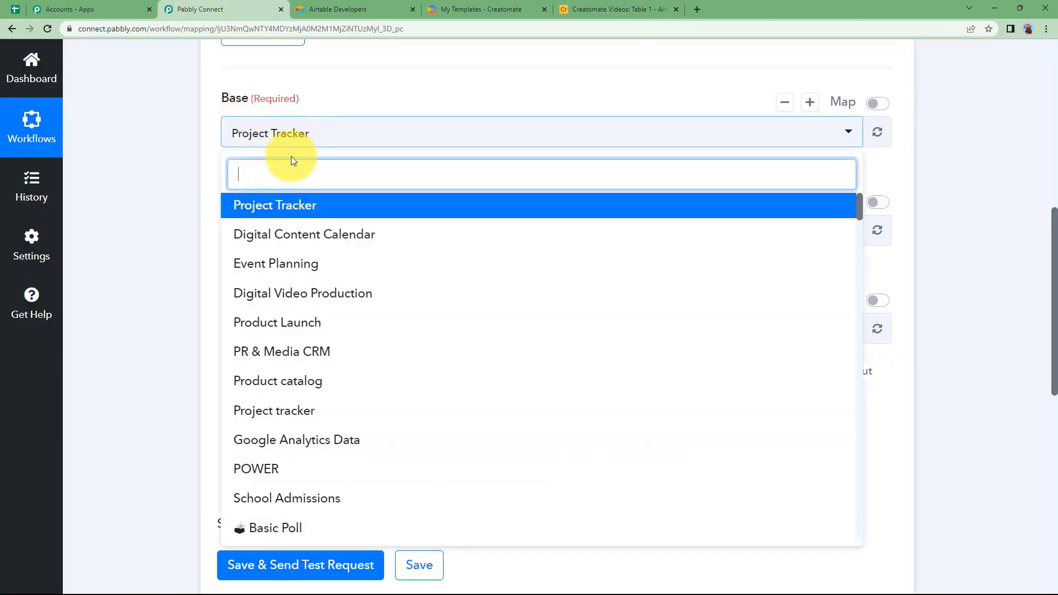
pyautogui.write('crea')
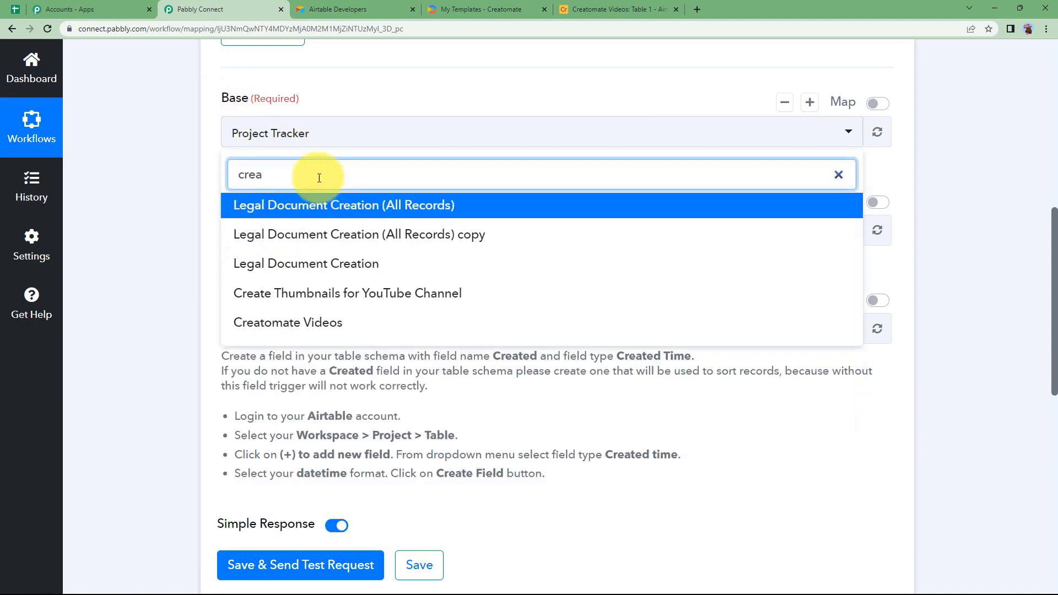
pyautogui.click(327, 309)
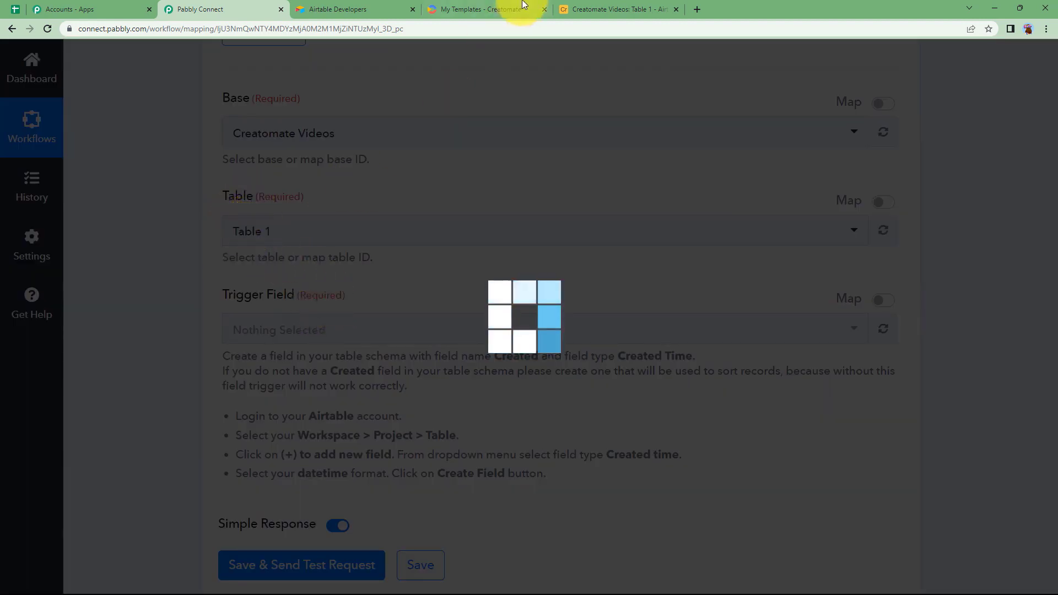
# Check the Create column in the Creatomate Videos base in Airtable and enter "Hardwork" as the first record's Name.
pyautogui.click(614, 9)
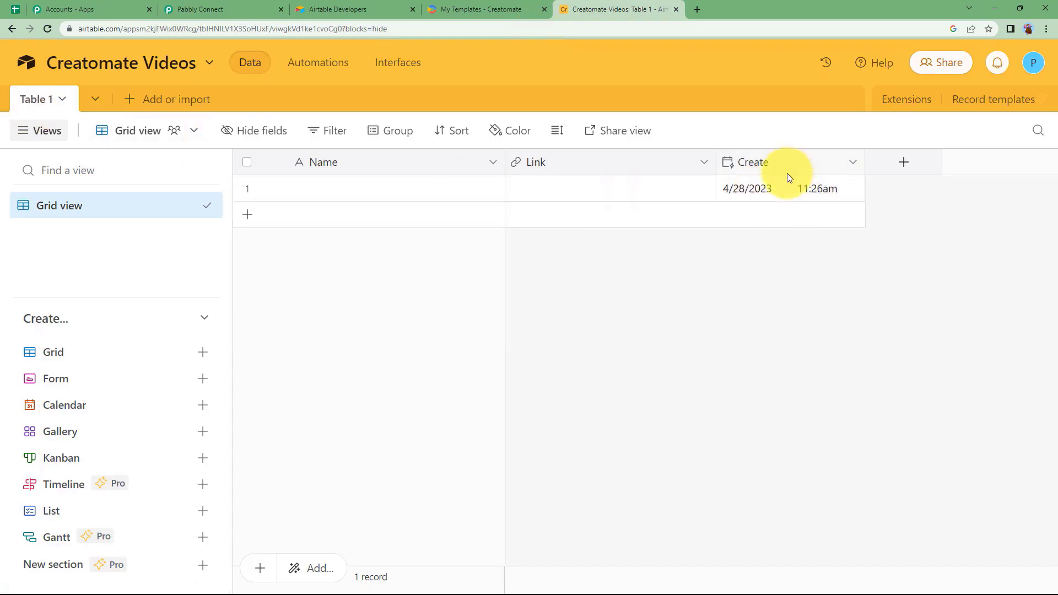
pyautogui.click(200, 9)
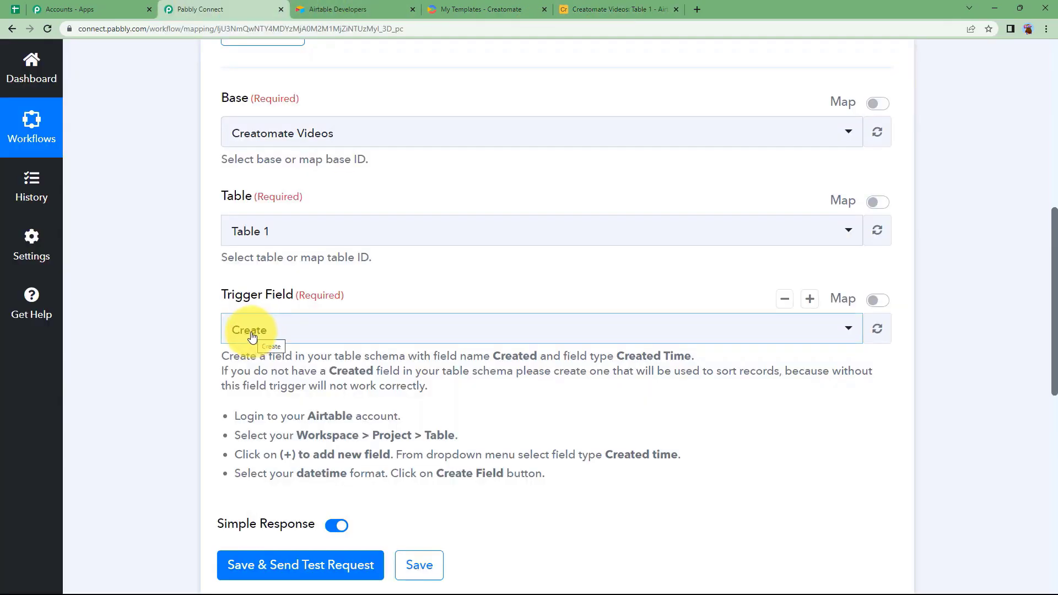
pyautogui.click(584, 9)
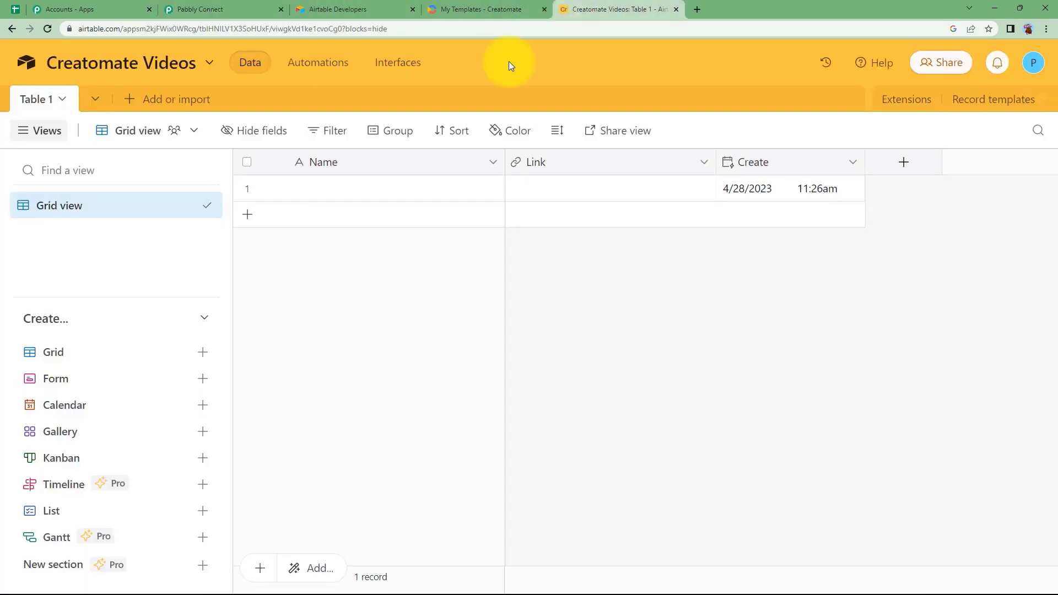
pyautogui.doubleClick(327, 190)
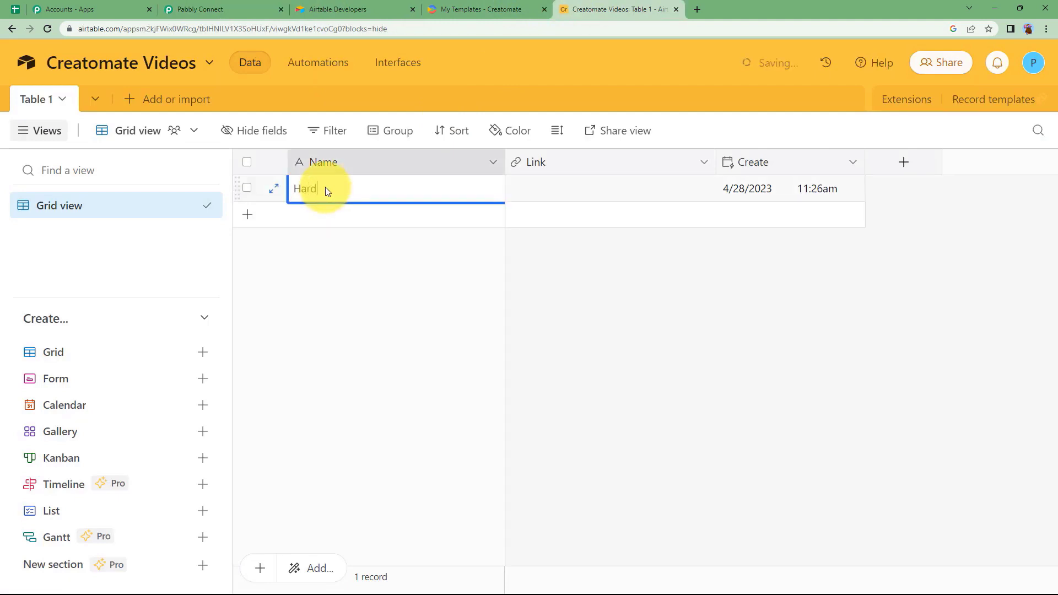
pyautogui.click(491, 294)
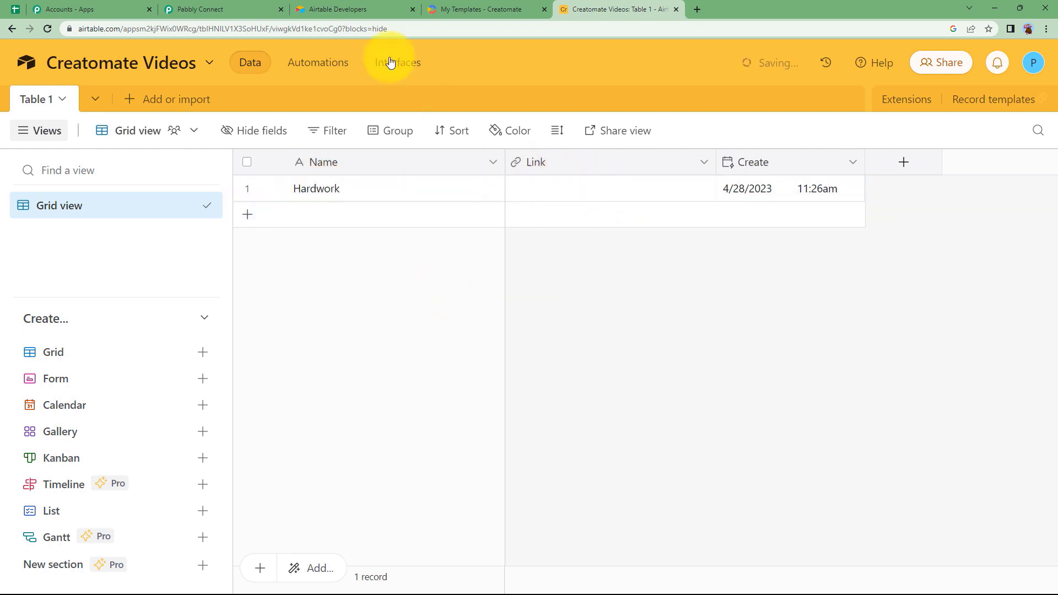
# Back in Pabbly Connect, save the Airtable trigger with a test request, review the received record fields and collapse the trigger.
pyautogui.click(208, 10)
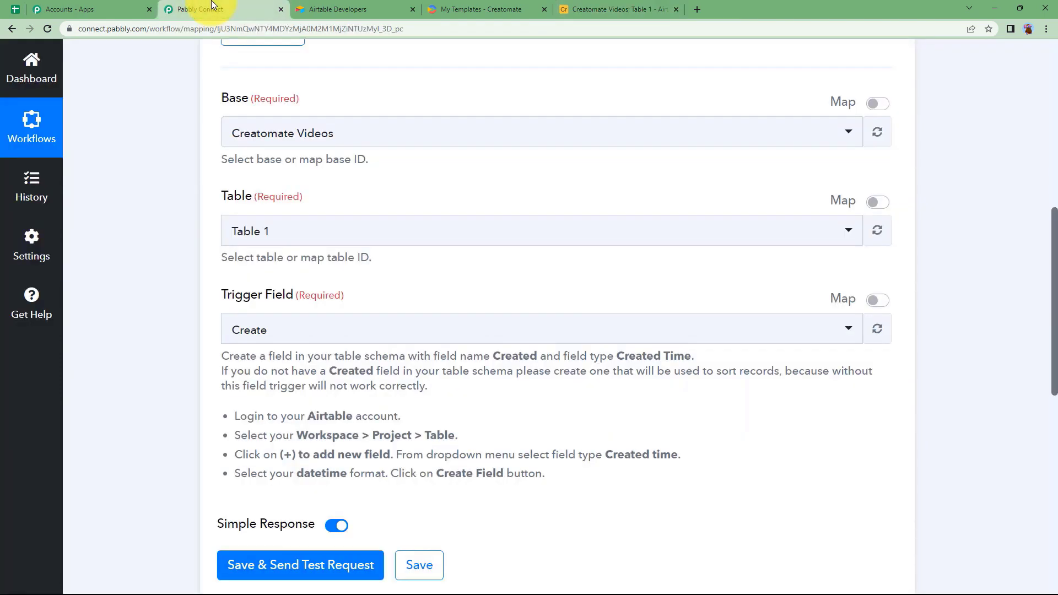
pyautogui.click(263, 563)
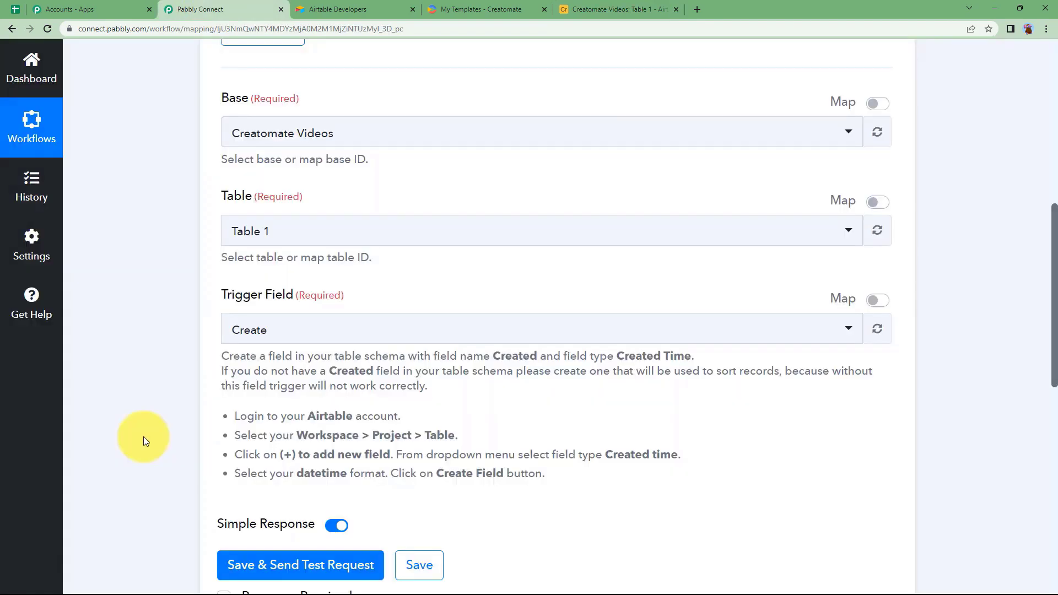
pyautogui.moveTo(636, 500); pyautogui.dragTo(533, 498)
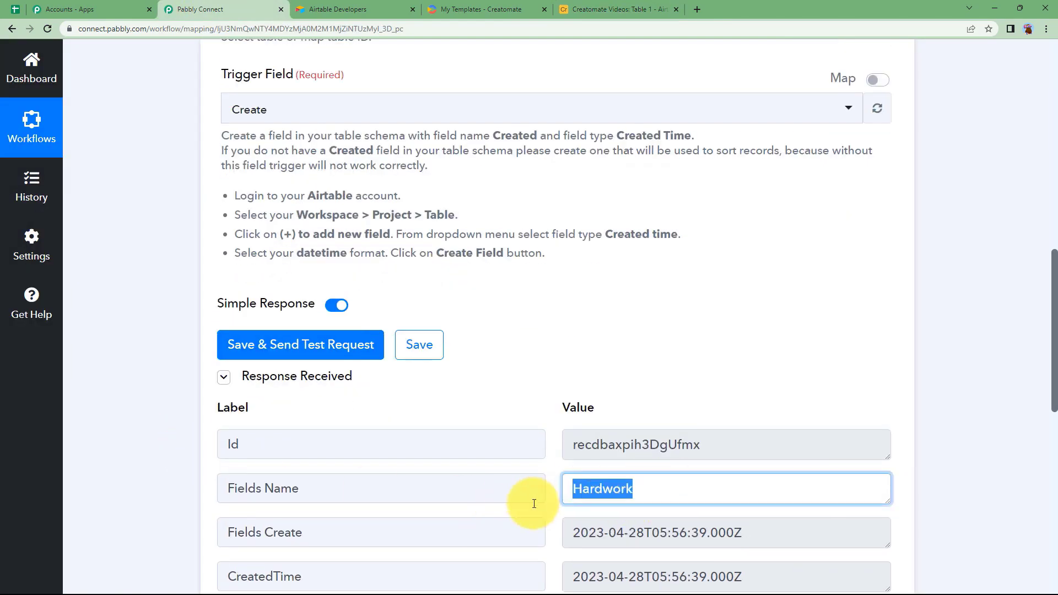
pyautogui.click(151, 441)
pyautogui.scroll(-3, 151, 440)
pyautogui.scroll(15, 140, 407)
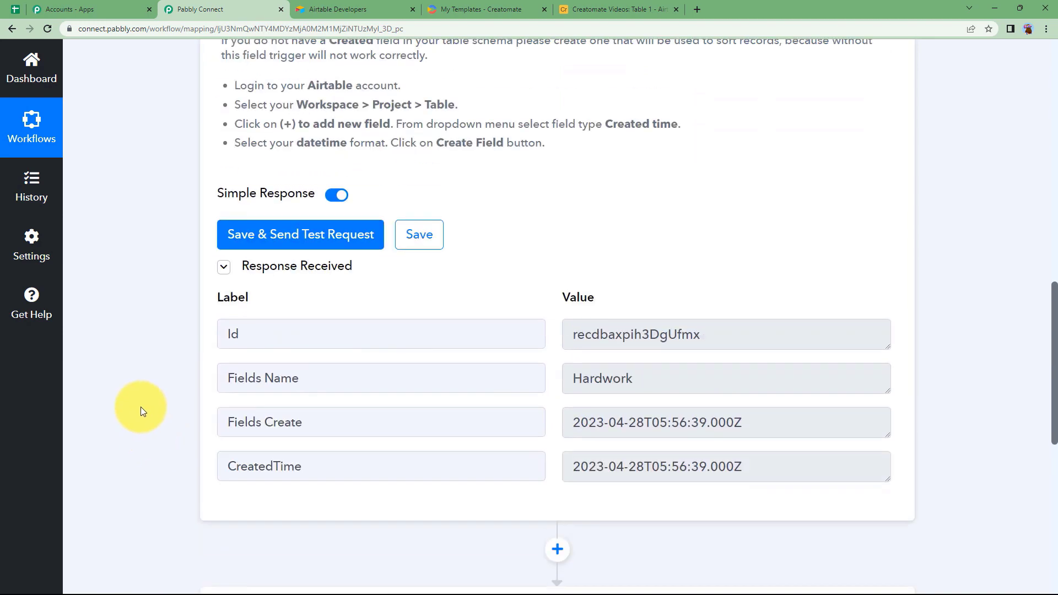
pyautogui.click(246, 286)
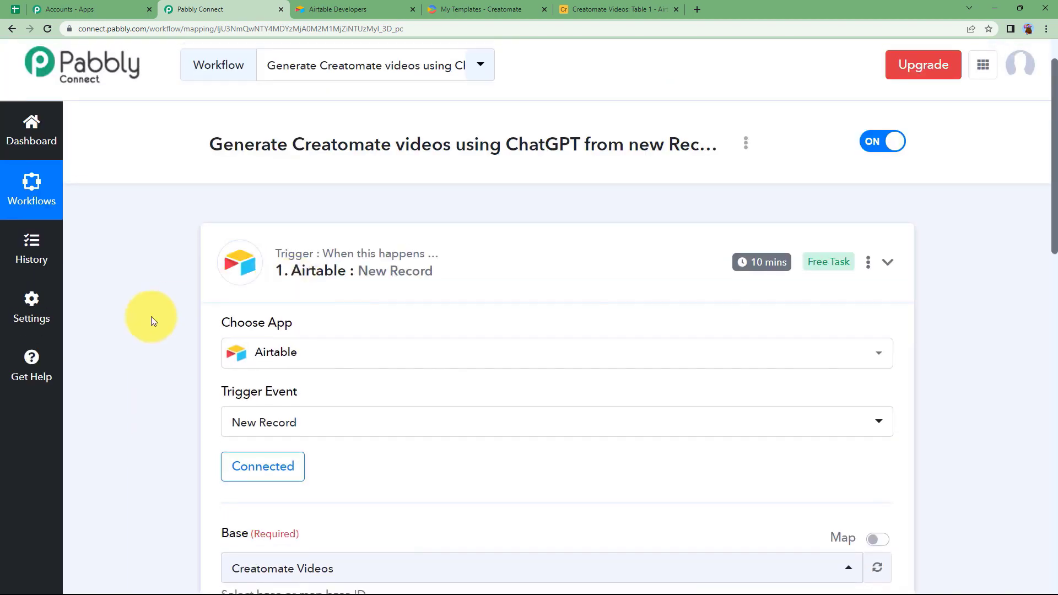
# Set the second workflow step's app to ChatGPT with Ask ChatGPT as the action event.
pyautogui.scroll(-5, 151, 316)
pyautogui.click(503, 204)
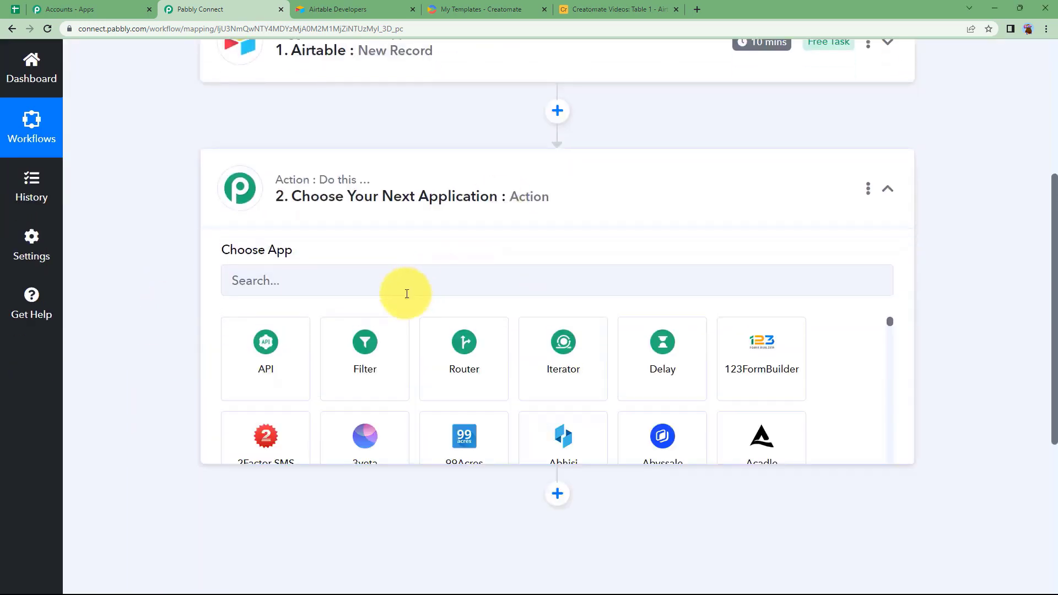
pyautogui.click(401, 292)
pyautogui.write('chat')
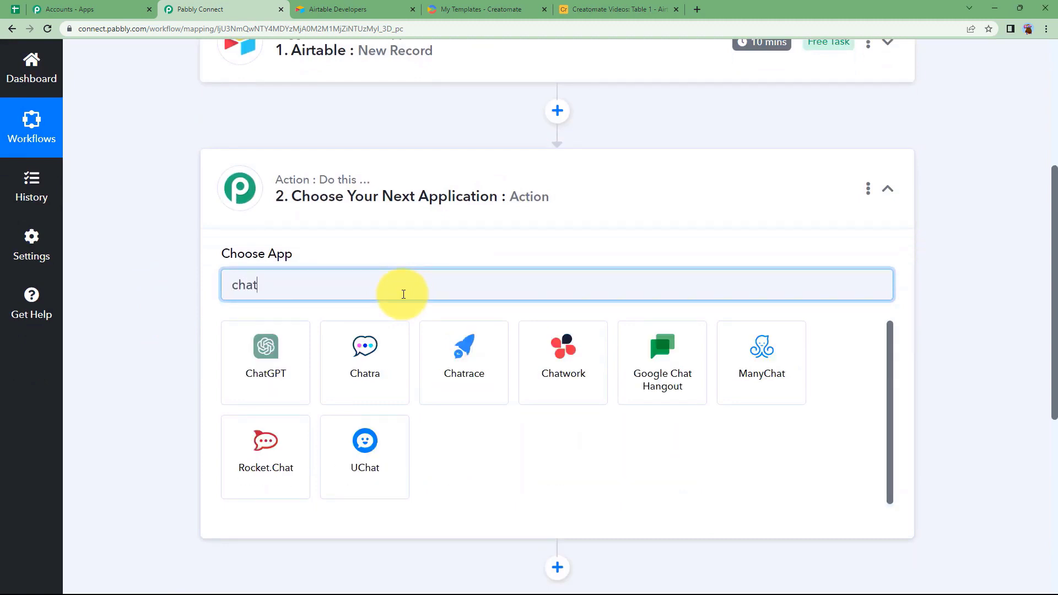
pyautogui.click(284, 372)
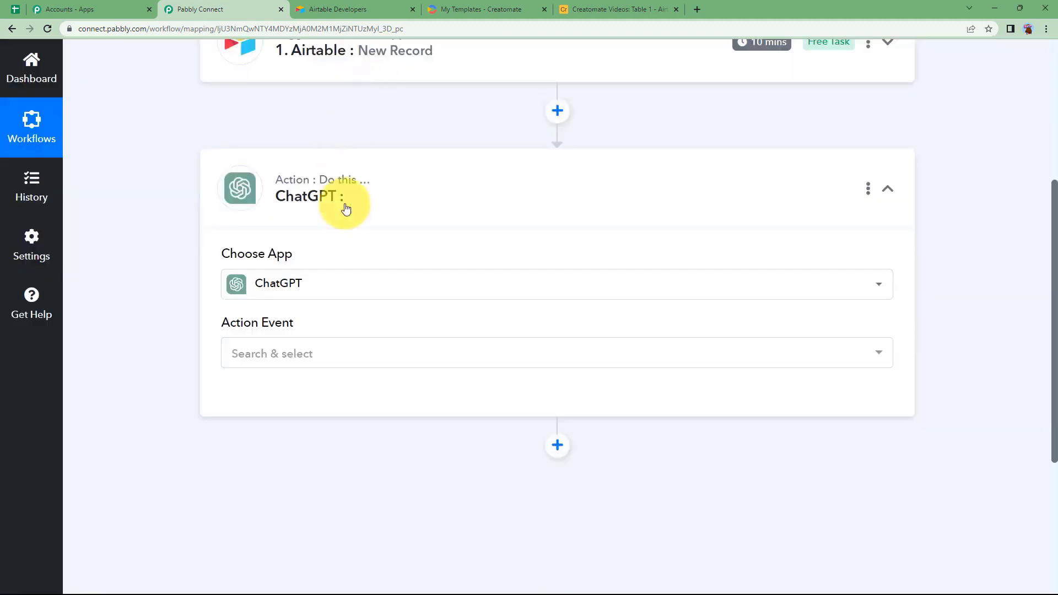
pyautogui.click(319, 368)
pyautogui.click(281, 436)
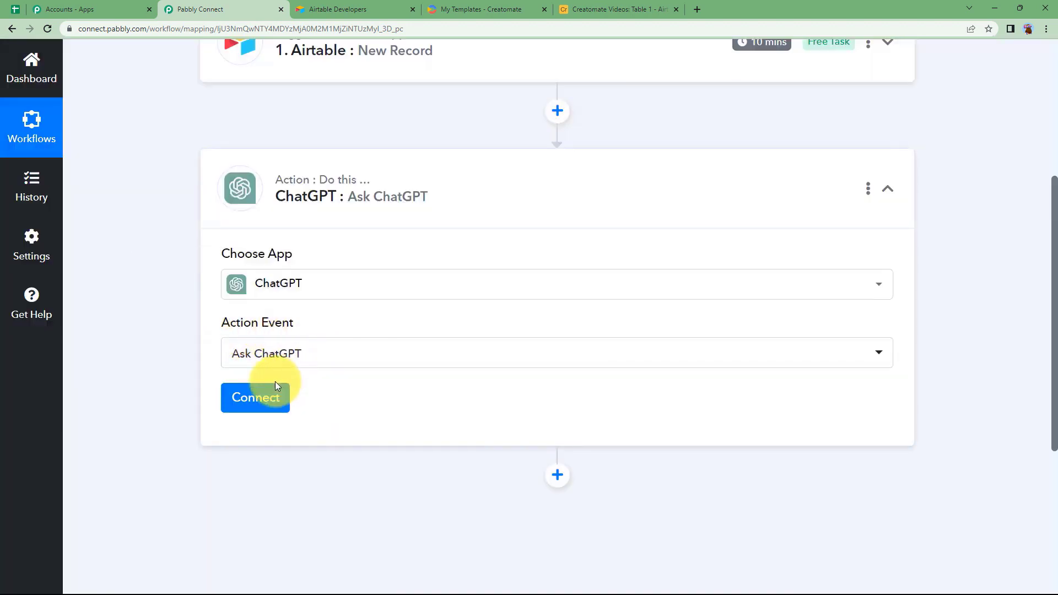
# Start a new ChatGPT connection for the action and open the OpenAI API keys page.
pyautogui.click(263, 396)
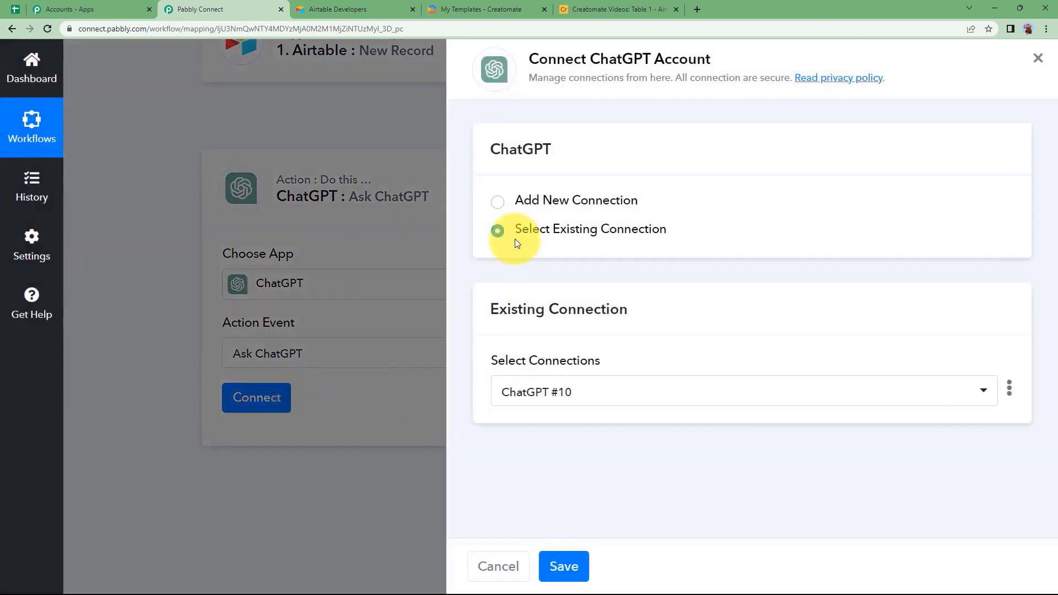
pyautogui.click(499, 208)
pyautogui.click(519, 380)
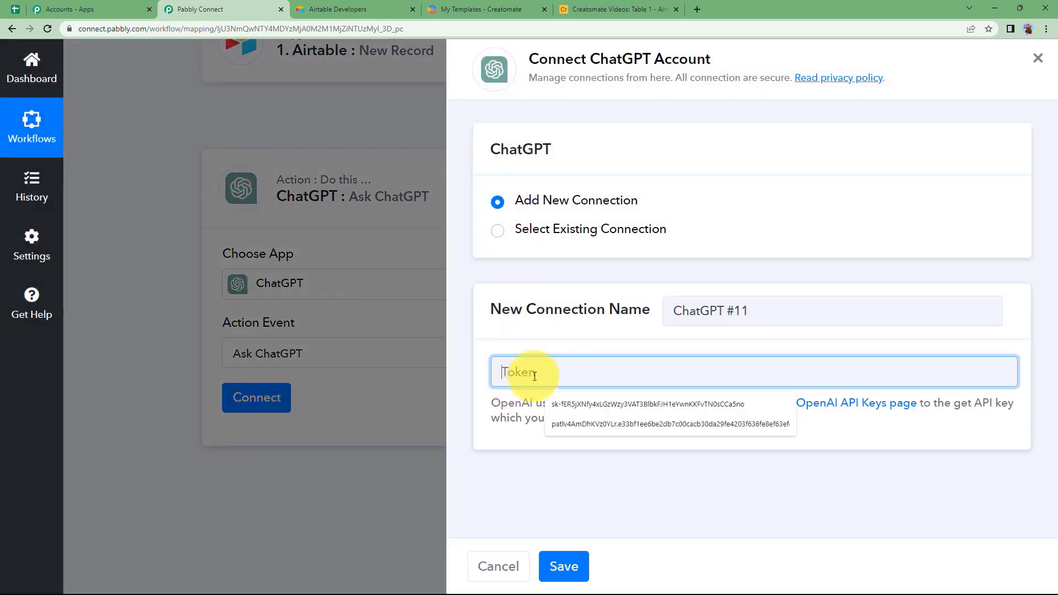
pyautogui.click(518, 436)
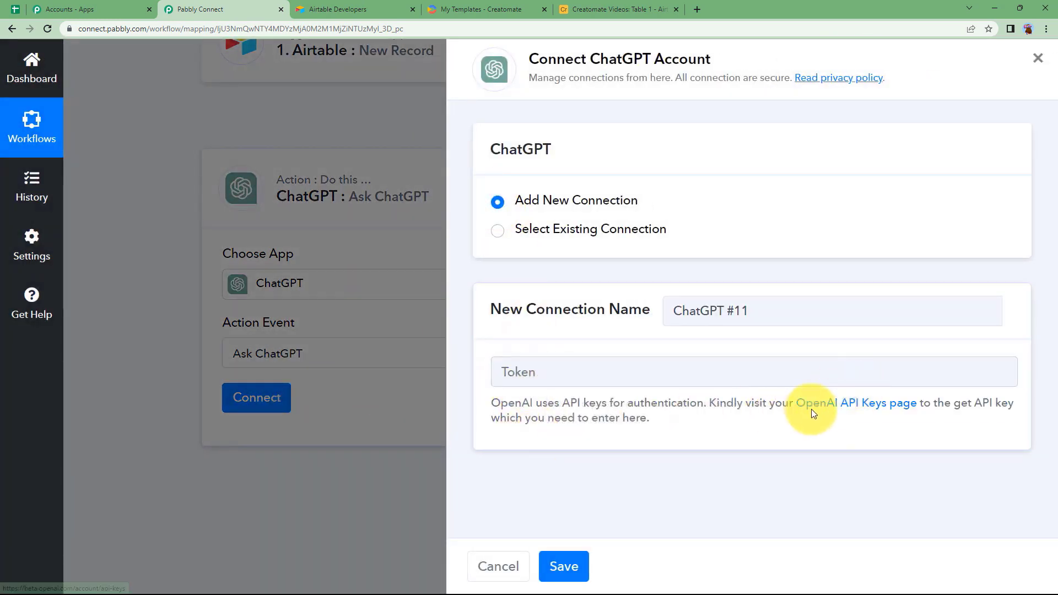
pyautogui.click(885, 409)
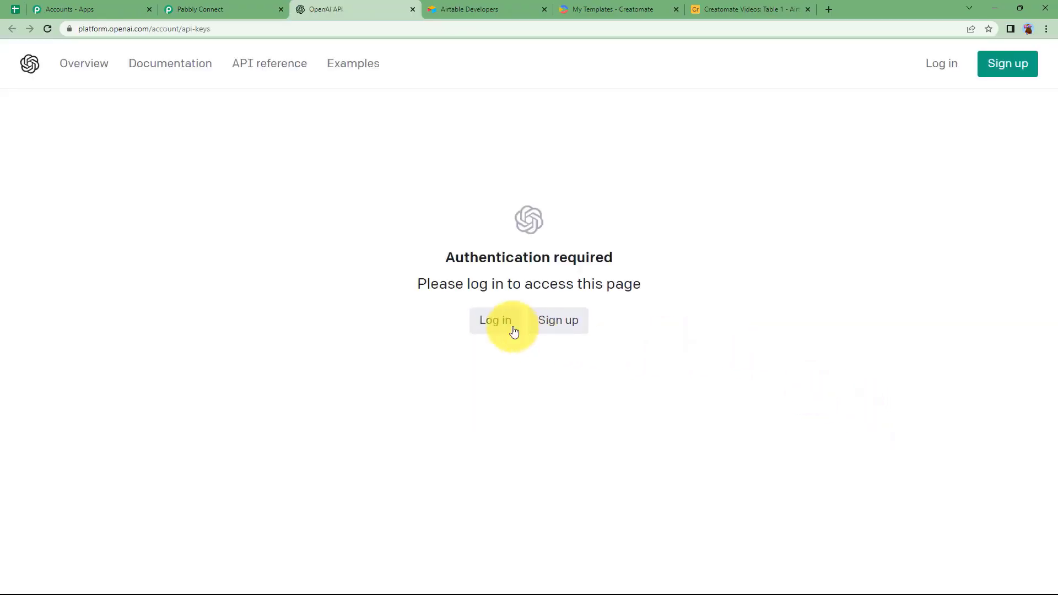
# Log in to OpenAI, create a new secret key named "Airtable" and copy it.
pyautogui.click(494, 321)
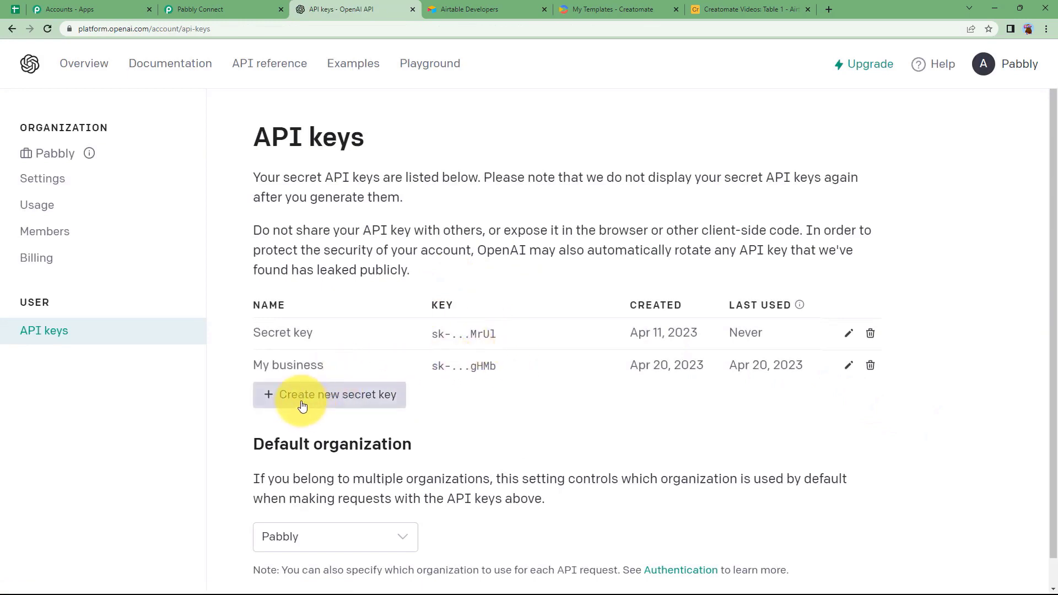
pyautogui.click(356, 398)
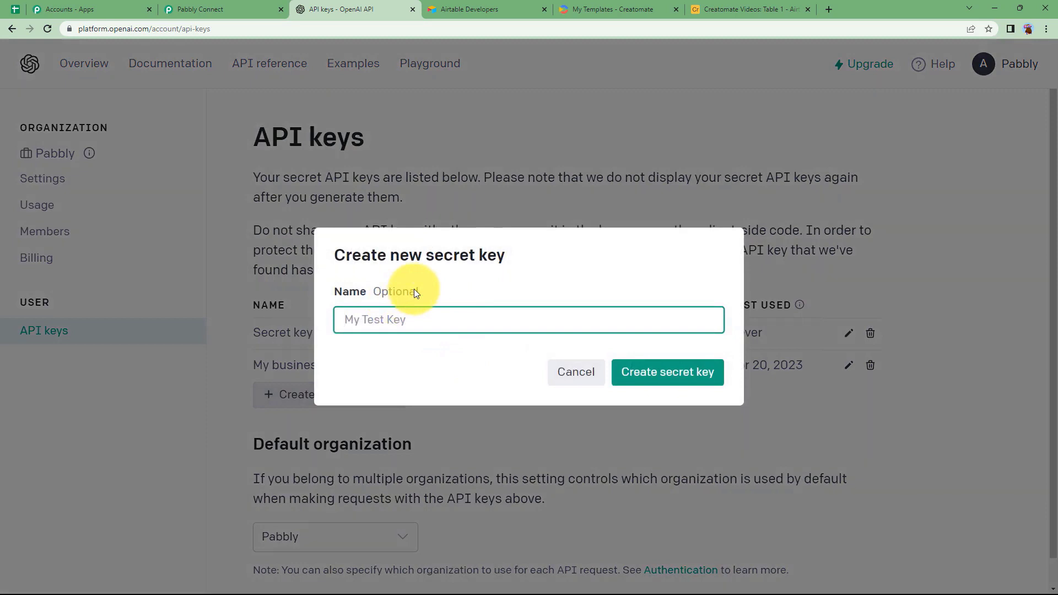
pyautogui.write('Airtable')
pyautogui.click(682, 381)
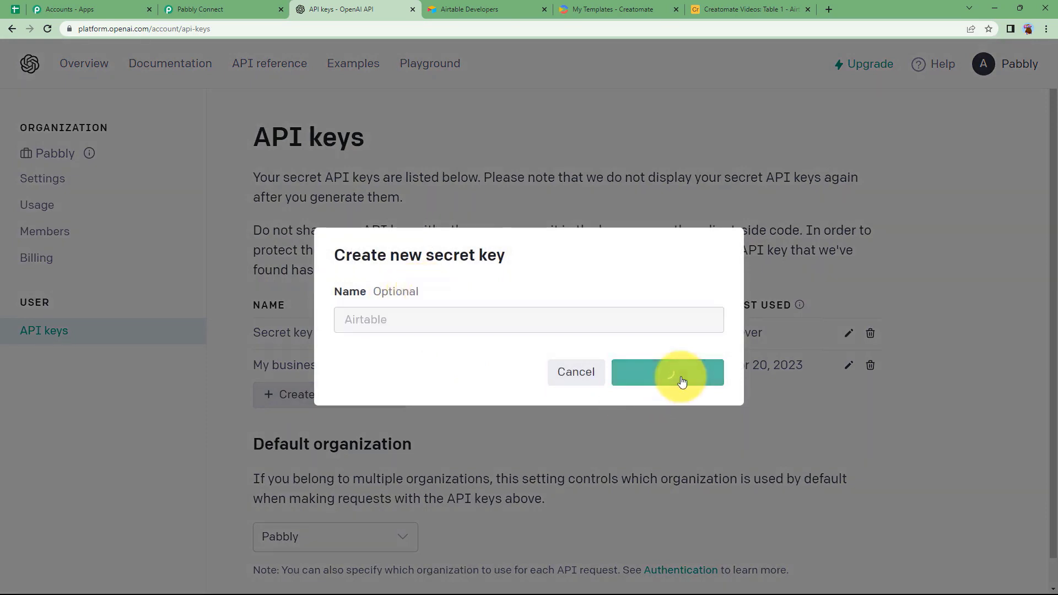
pyautogui.click(708, 346)
# Return to Pabbly Connect, paste the OpenAI API key into the new connection's token field and save the connection.
pyautogui.click(231, 9)
pyautogui.click(713, 367)
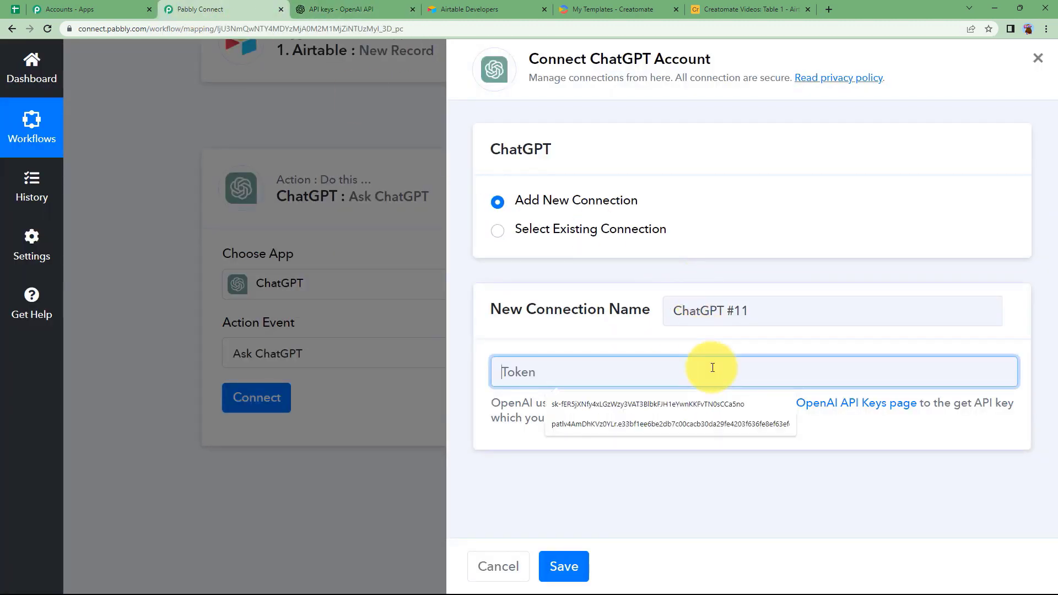
pyautogui.hotkey('ctrl', 'v')
pyautogui.click(564, 566)
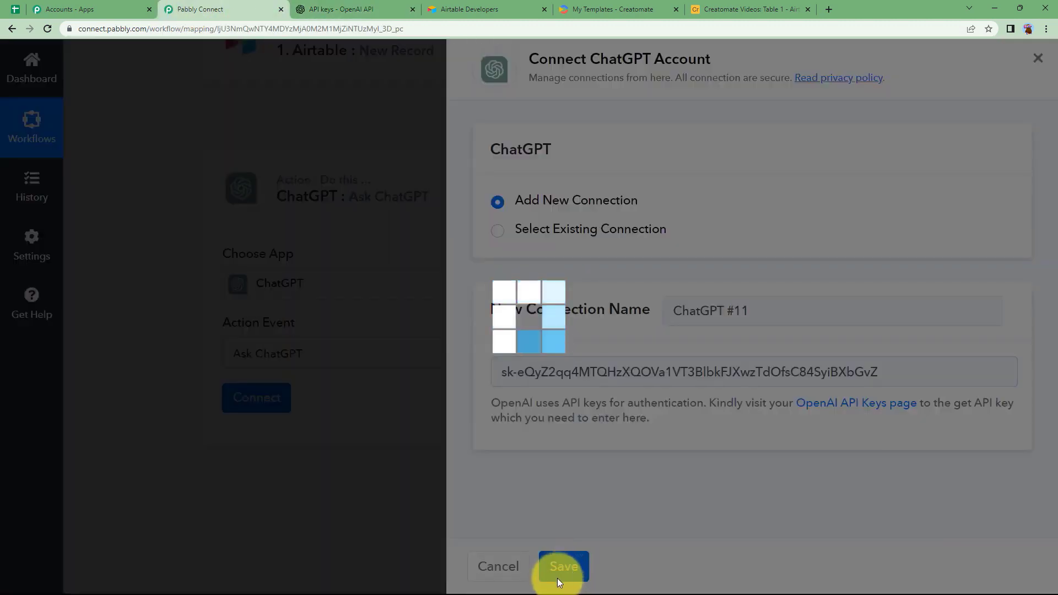
# Review the ChatGPT action's required fields and the Fields Name value in the Airtable trigger's response.
pyautogui.scroll(-2, 224, 382)
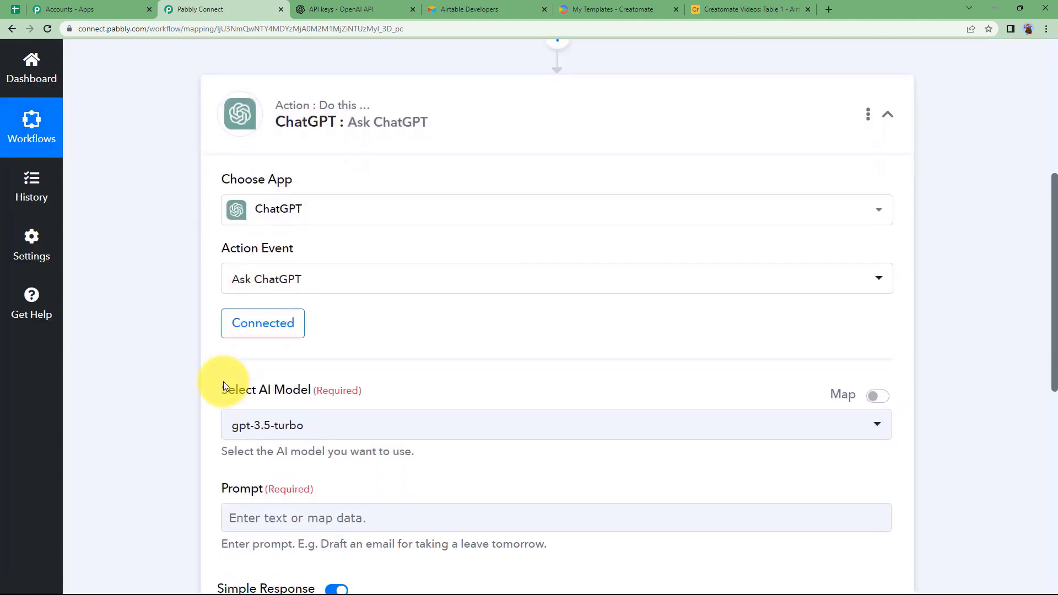
pyautogui.scroll(6, 187, 364)
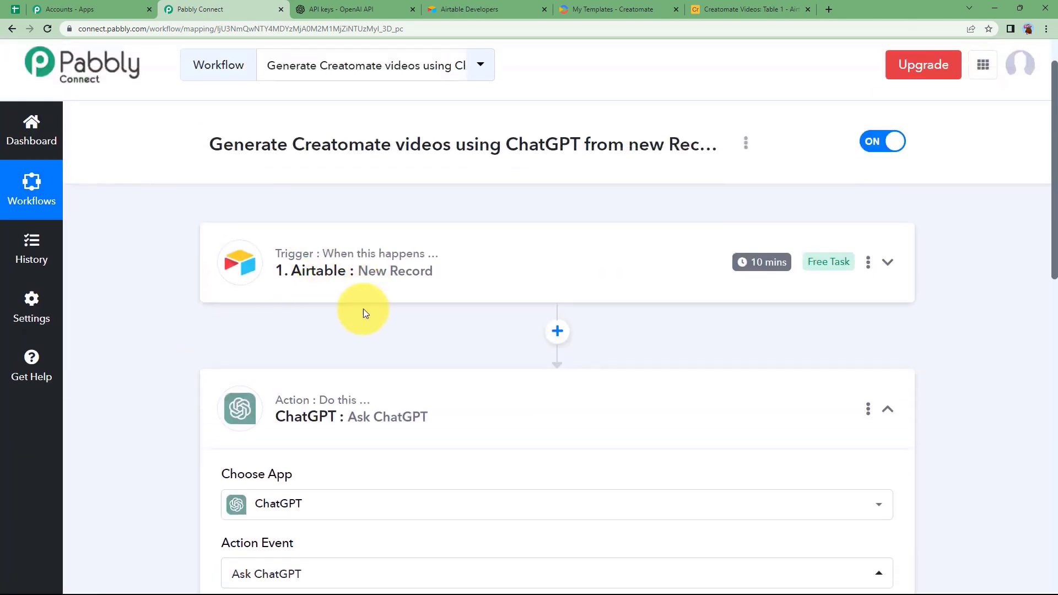
pyautogui.click(414, 270)
pyautogui.scroll(-12, 189, 362)
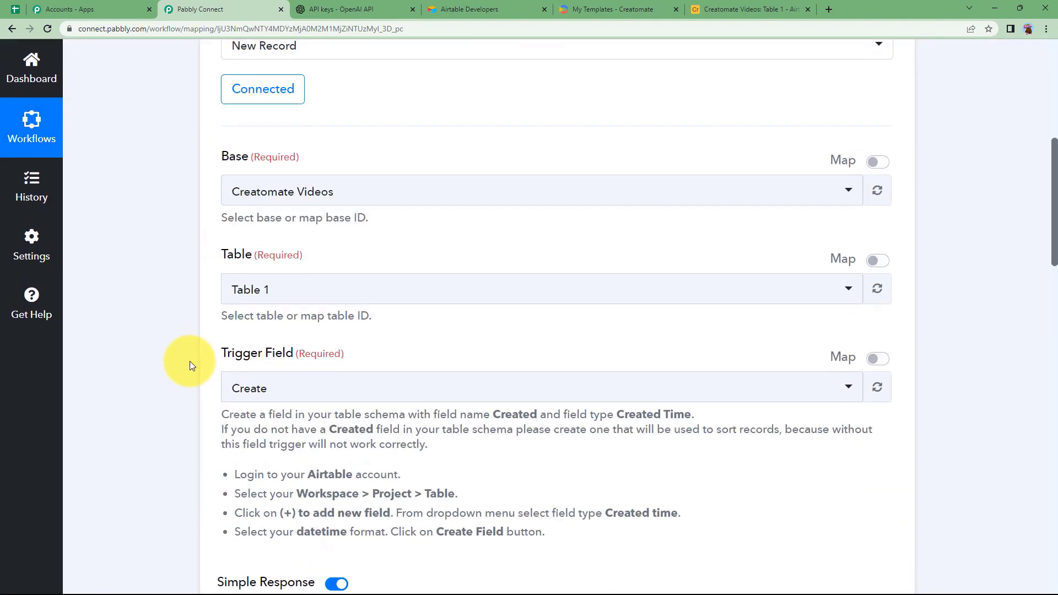
pyautogui.moveTo(634, 489); pyautogui.dragTo(255, 420)
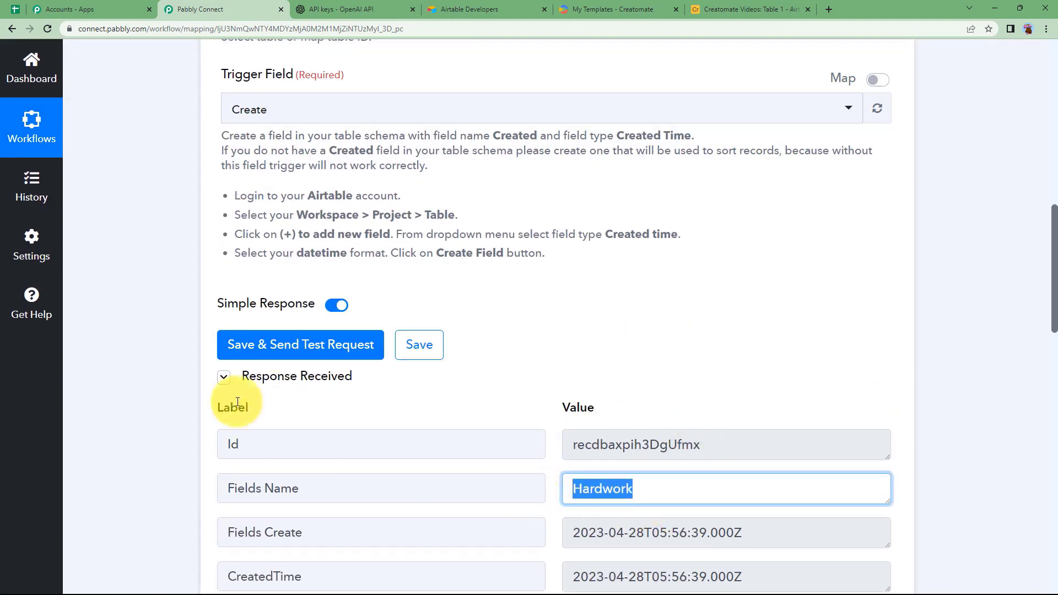
pyautogui.click(148, 373)
pyautogui.scroll(8, 157, 374)
pyautogui.click(454, 98)
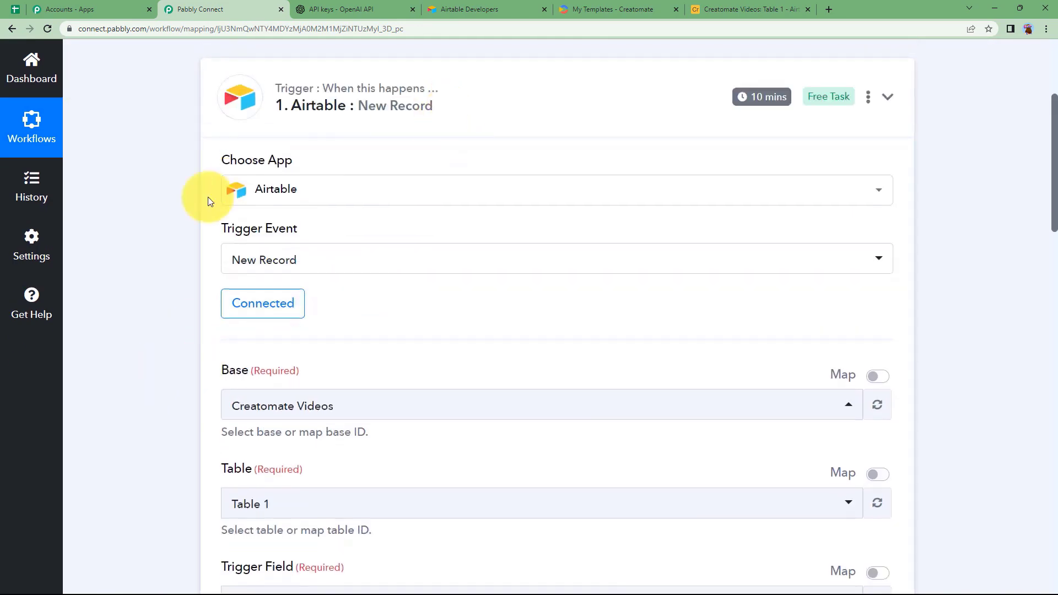
# Set the ChatGPT prompt to "Phrase on" followed by the Airtable trigger's mapped Fields Name, and send a test request.
pyautogui.scroll(-7, 232, 318)
pyautogui.click(460, 265)
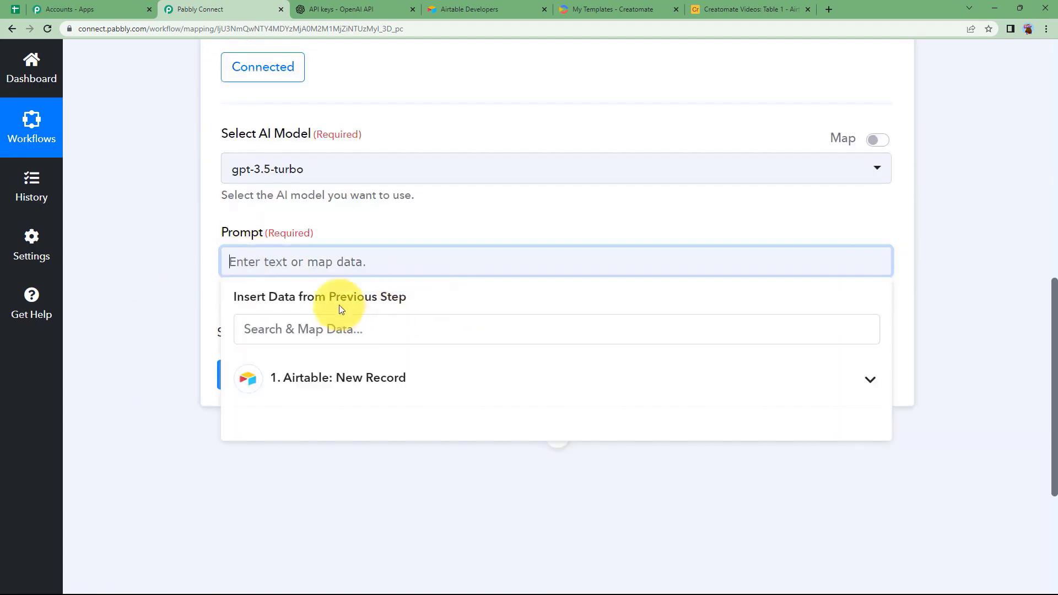
pyautogui.write('Phrase on')
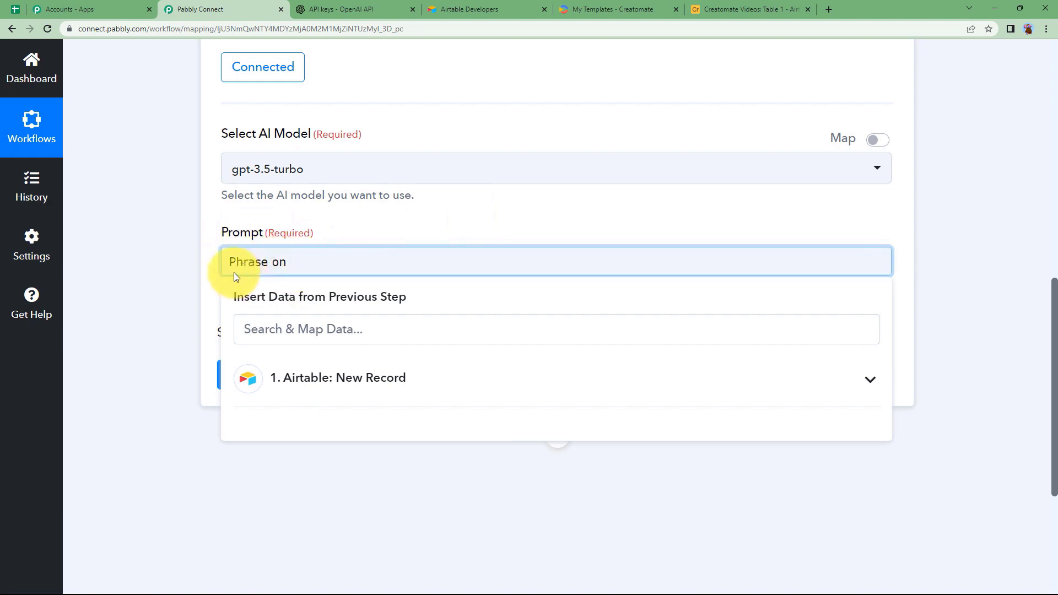
pyautogui.click(325, 376)
pyautogui.click(420, 463)
pyautogui.click(141, 279)
pyautogui.click(259, 393)
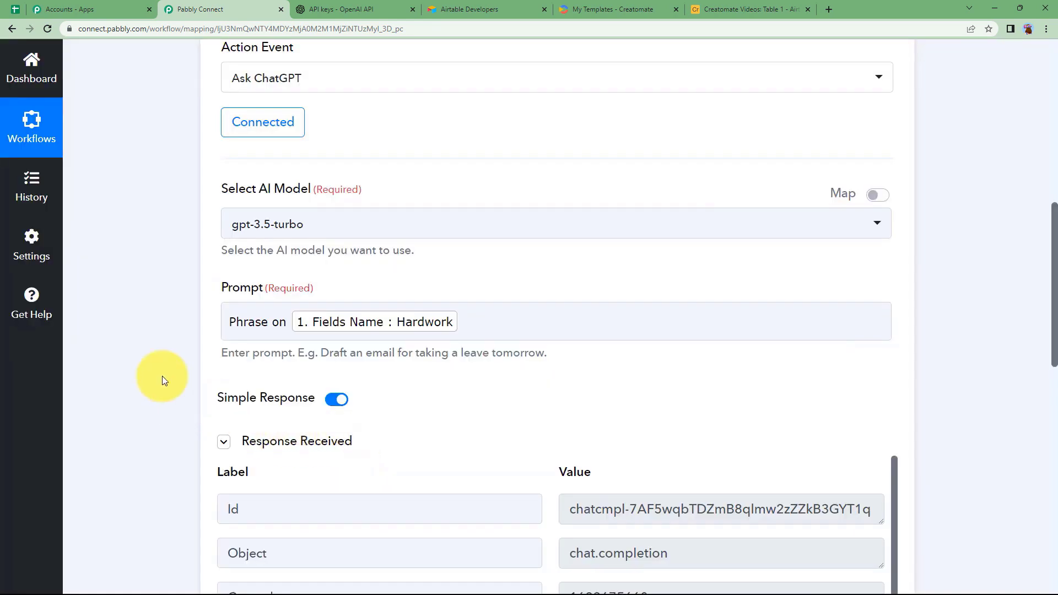
# Examine the message content in the ChatGPT test response, enlarging its value field to read the full text.
pyautogui.scroll(-5, 162, 376)
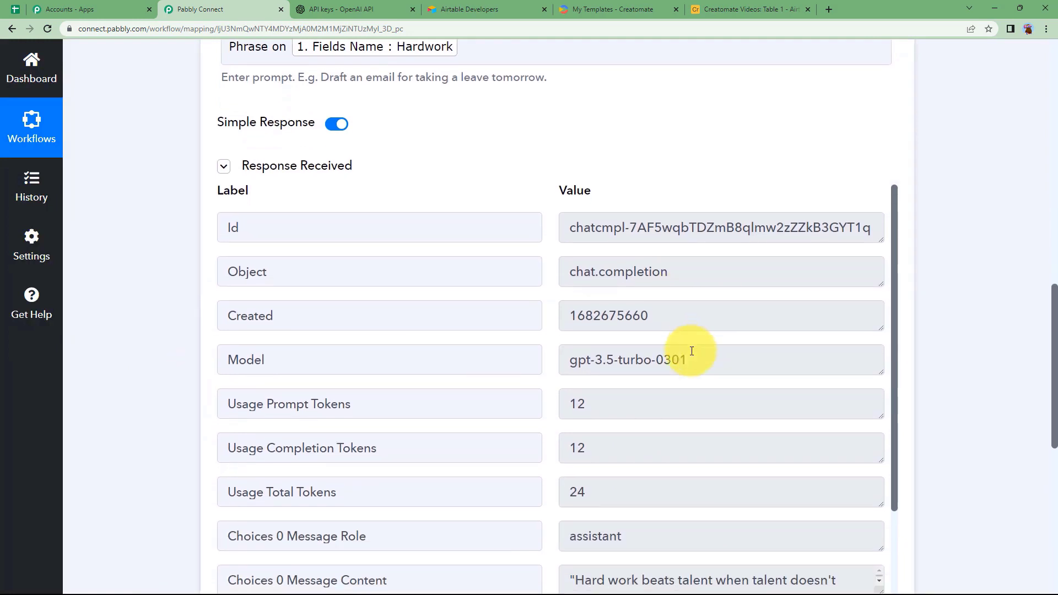
pyautogui.scroll(-2, 691, 351)
pyautogui.moveTo(880, 485); pyautogui.dragTo(879, 508)
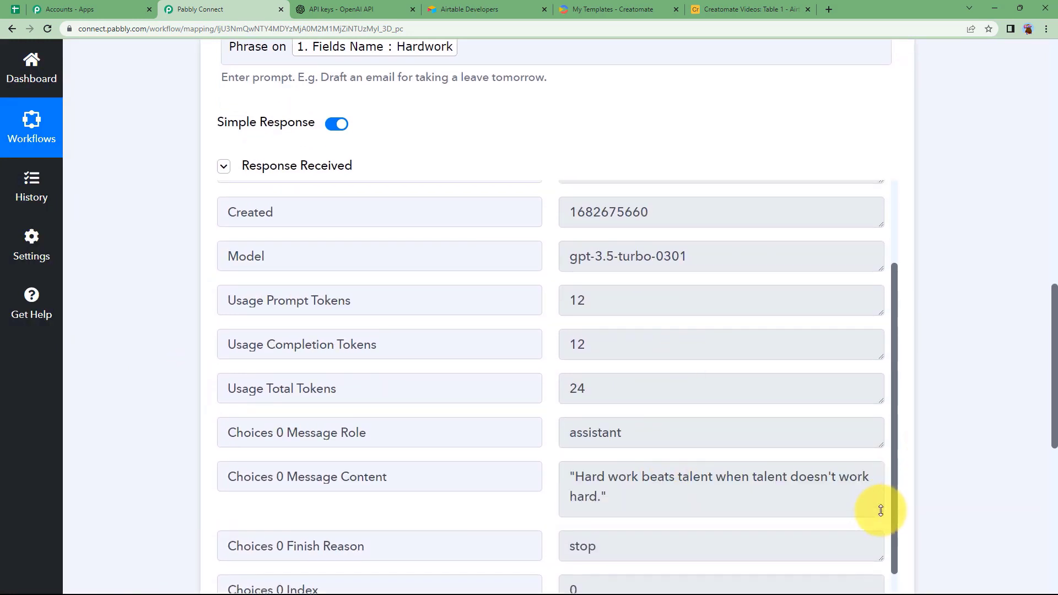
pyautogui.moveTo(678, 508); pyautogui.dragTo(547, 458)
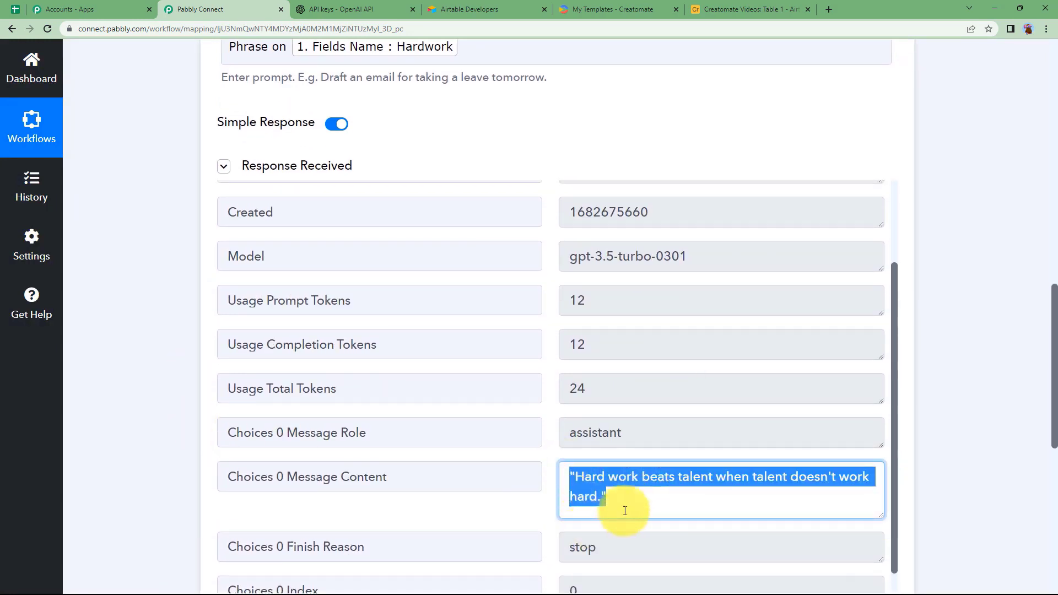
pyautogui.click(206, 456)
pyautogui.scroll(4, 197, 206)
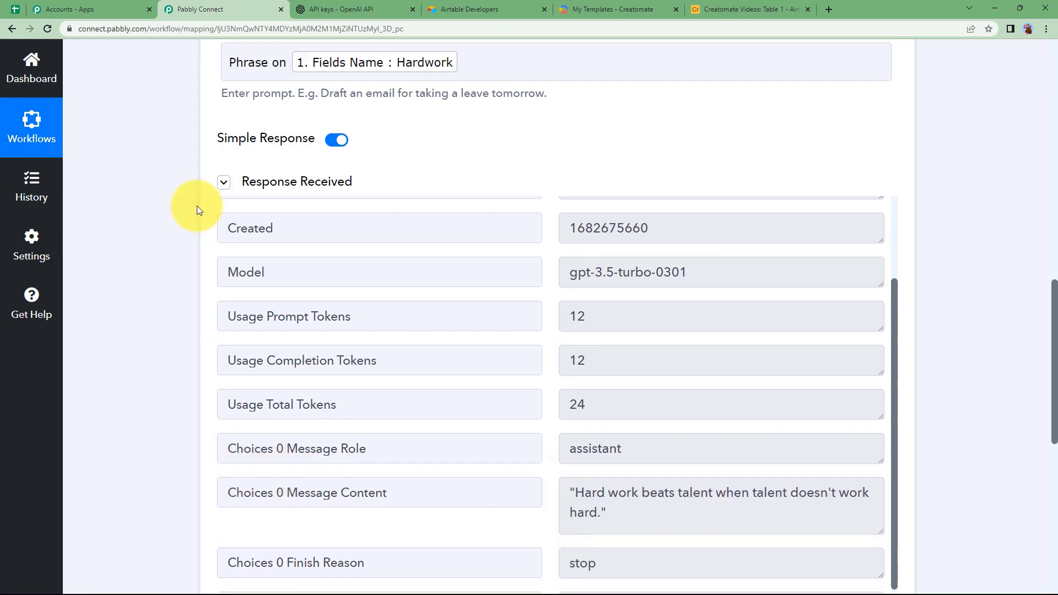
# Review the quoted sentence in the ChatGPT response's Choices 0 Message Content value.
pyautogui.scroll(-5, 141, 359)
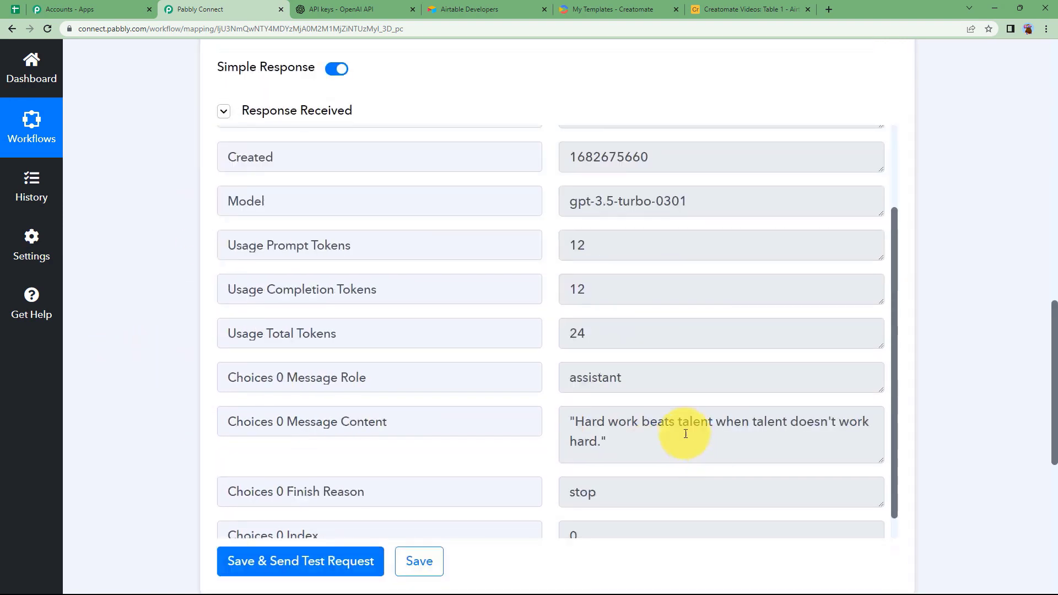
pyautogui.moveTo(571, 420); pyautogui.dragTo(608, 451)
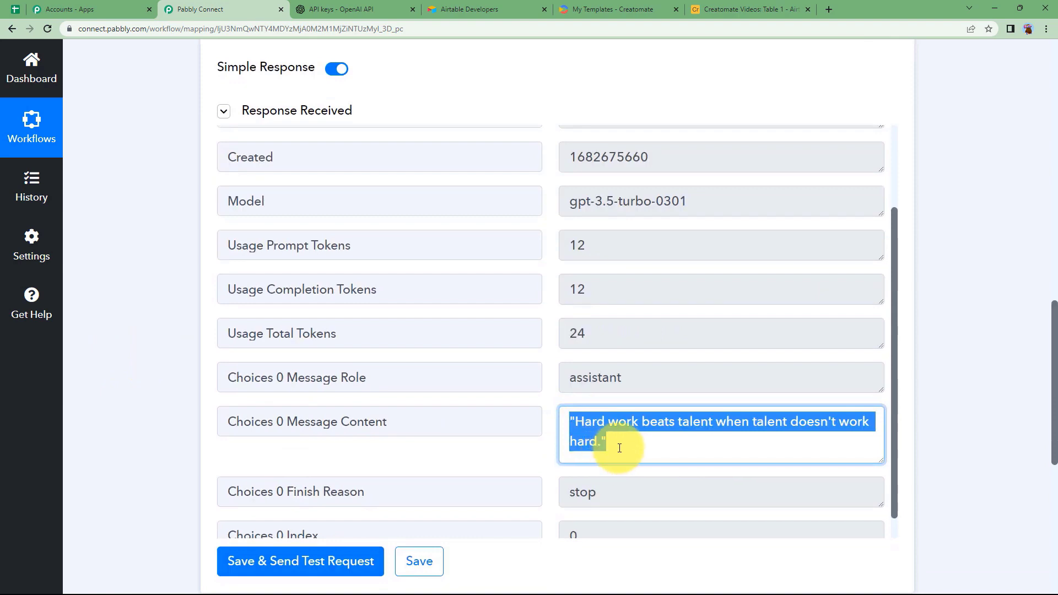
pyautogui.click(171, 272)
# Collapse the ChatGPT action and add a new action step directly after it.
pyautogui.scroll(10, 171, 273)
pyautogui.scroll(3, 173, 274)
pyautogui.click(335, 279)
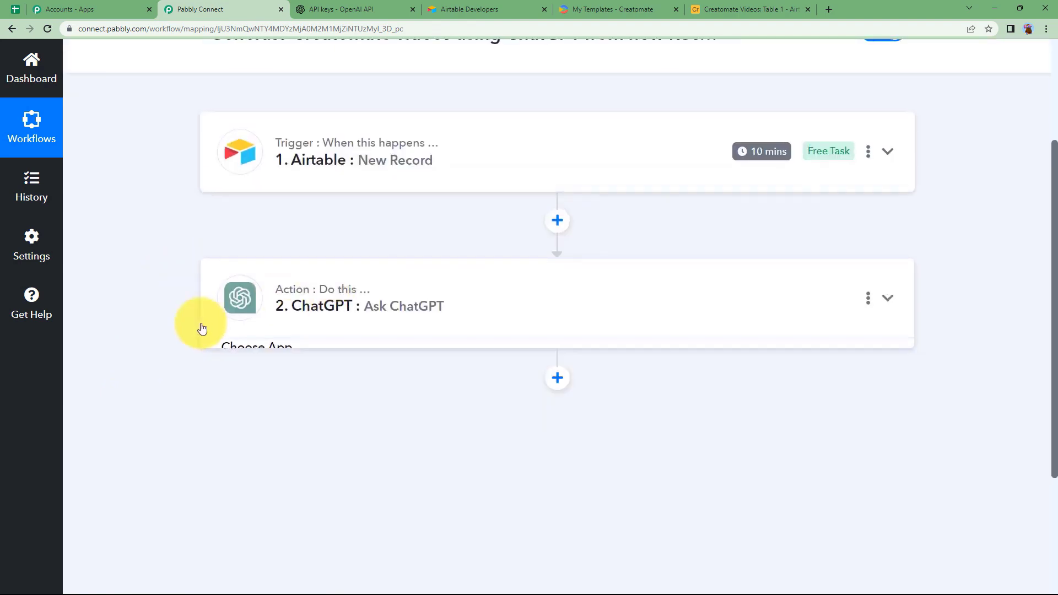
pyautogui.scroll(-3, 202, 325)
pyautogui.click(557, 203)
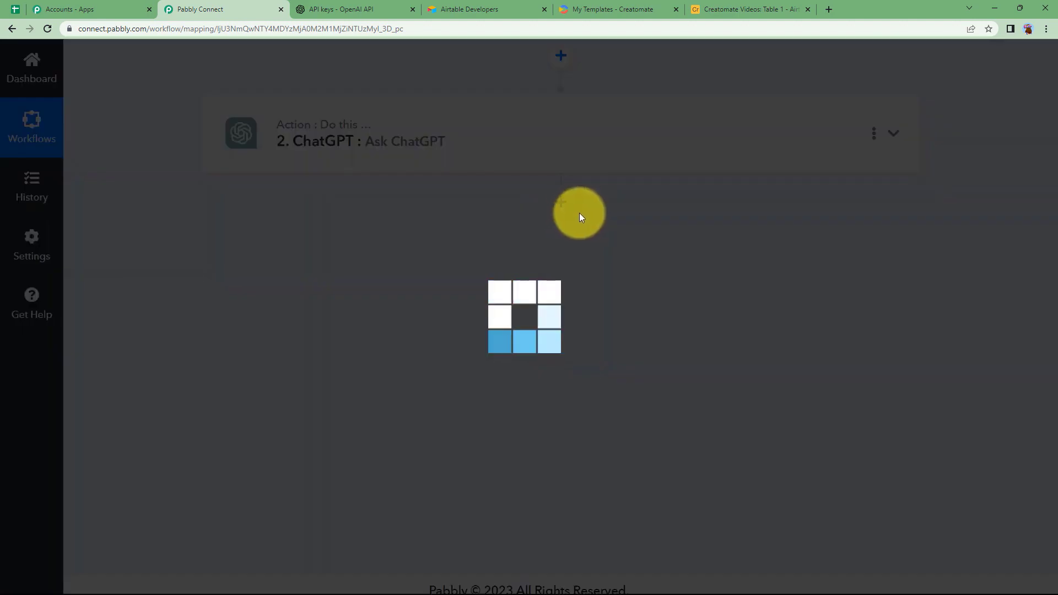
# Reopen the ChatGPT action, check the quotation marks around its Choices 0 Message Content value, and collapse it again.
pyautogui.click(430, 149)
pyautogui.scroll(-4, 713, 467)
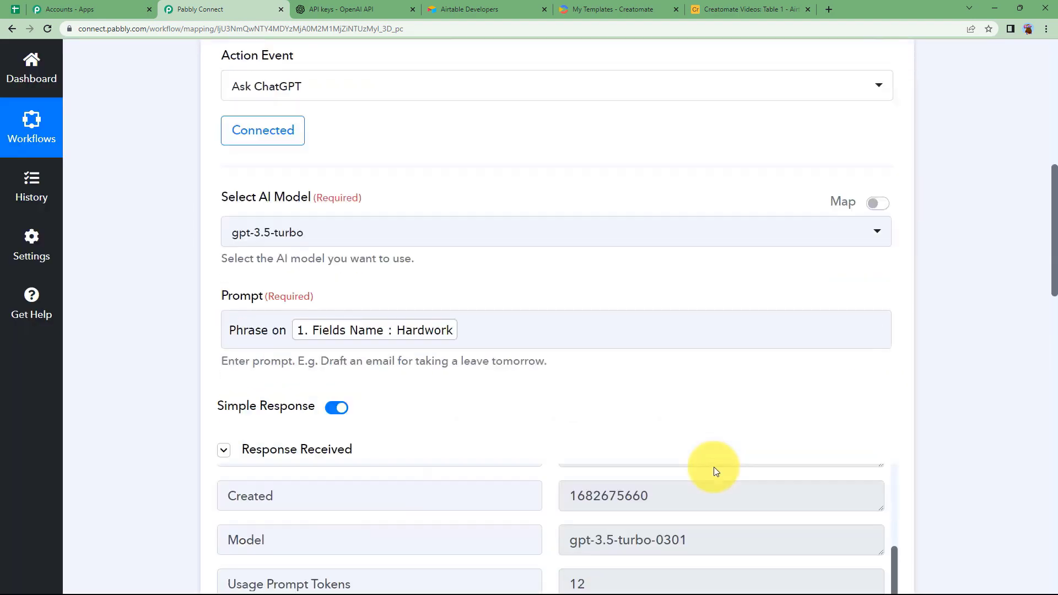
pyautogui.scroll(-6, 500, 491)
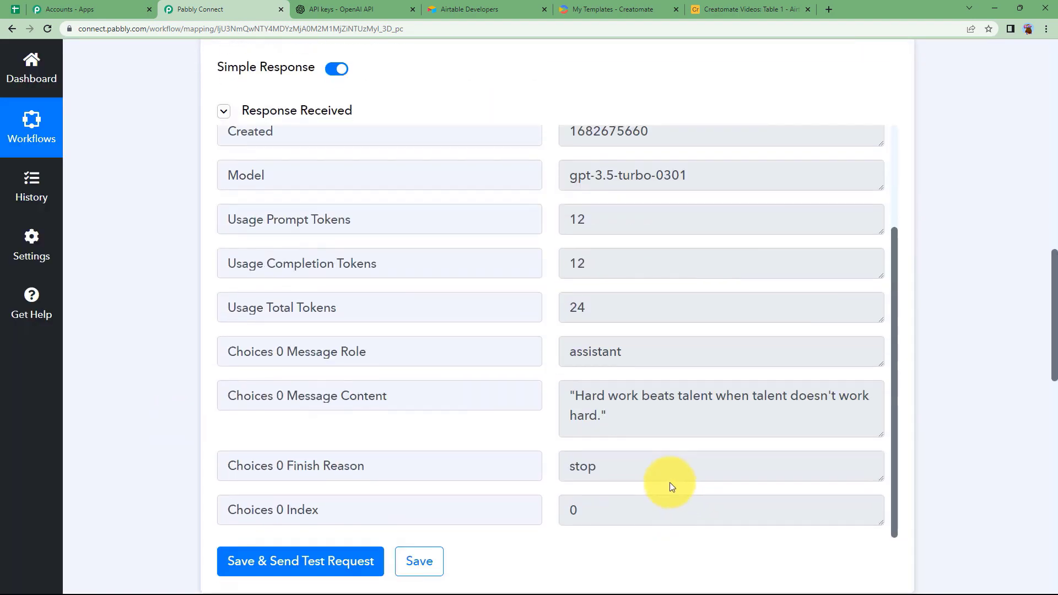
pyautogui.tripleClick(621, 418)
pyautogui.click(134, 337)
pyautogui.scroll(8, 143, 343)
pyautogui.click(266, 278)
# Set the new action's app to Text Formatter by Pabbly with the Text Parser event, and connect it.
pyautogui.scroll(-2, 212, 381)
pyautogui.scroll(-1, 212, 383)
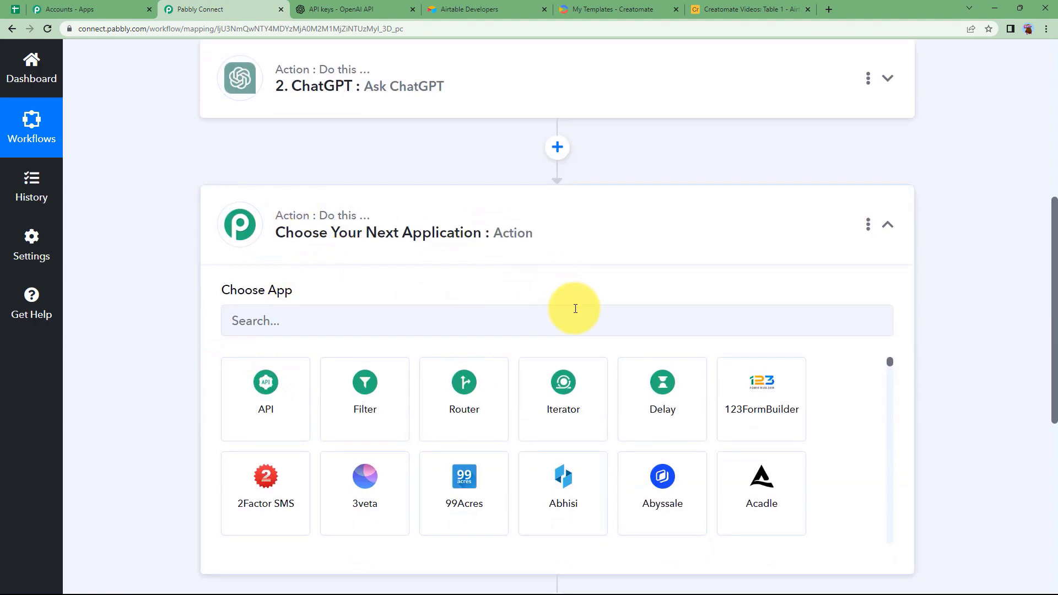
pyautogui.click(551, 323)
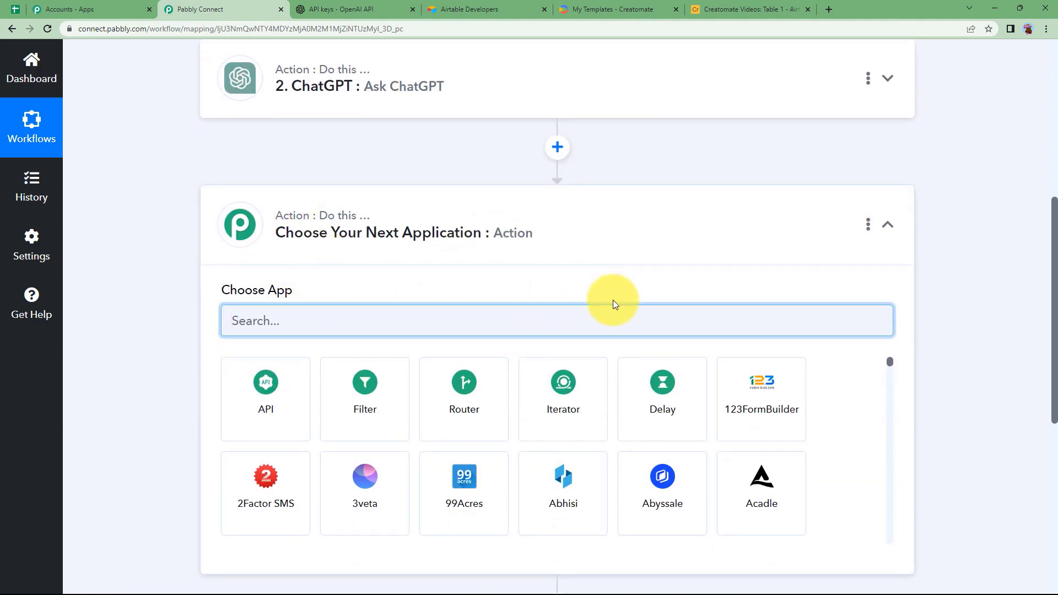
pyautogui.write('text')
pyautogui.click(368, 393)
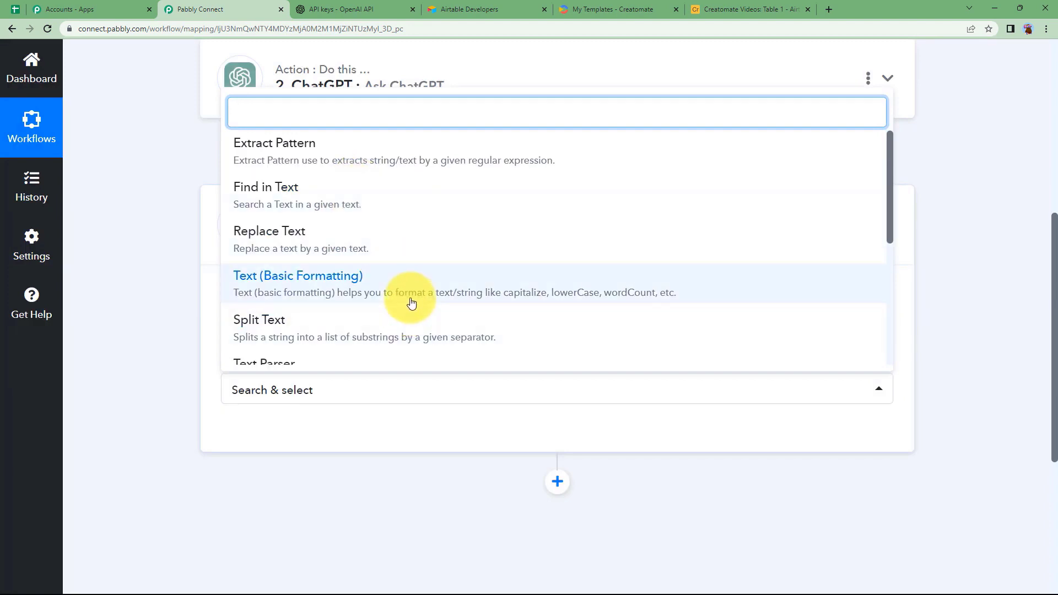
pyautogui.scroll(-2, 412, 300)
pyautogui.click(412, 267)
pyautogui.click(256, 438)
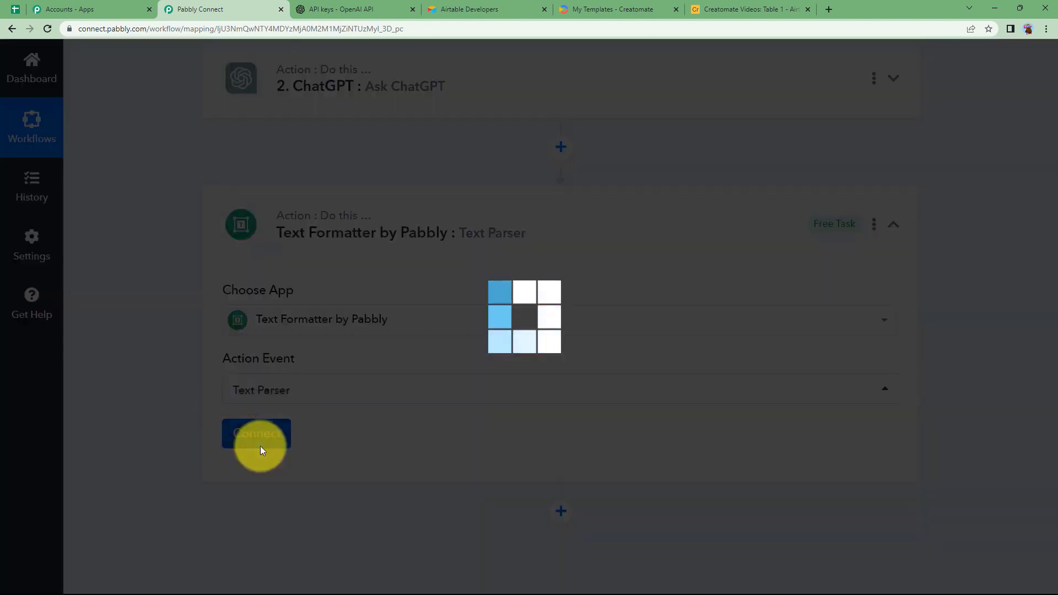
# Map ChatGPT's Choices 0 Message Content into the Text Parser's required Text field.
pyautogui.scroll(-2, 194, 407)
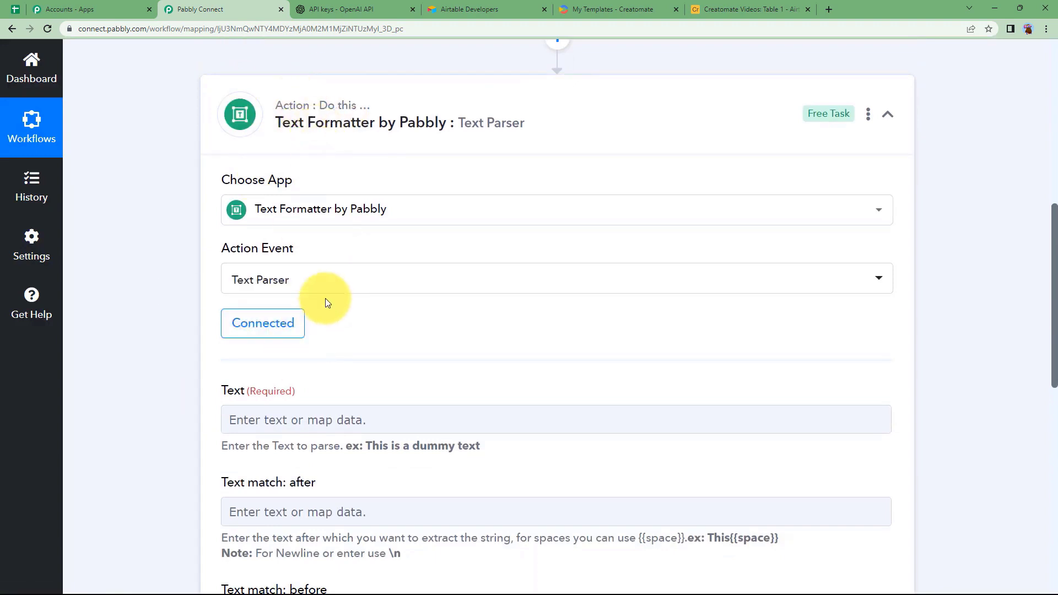
pyautogui.scroll(-3, 244, 280)
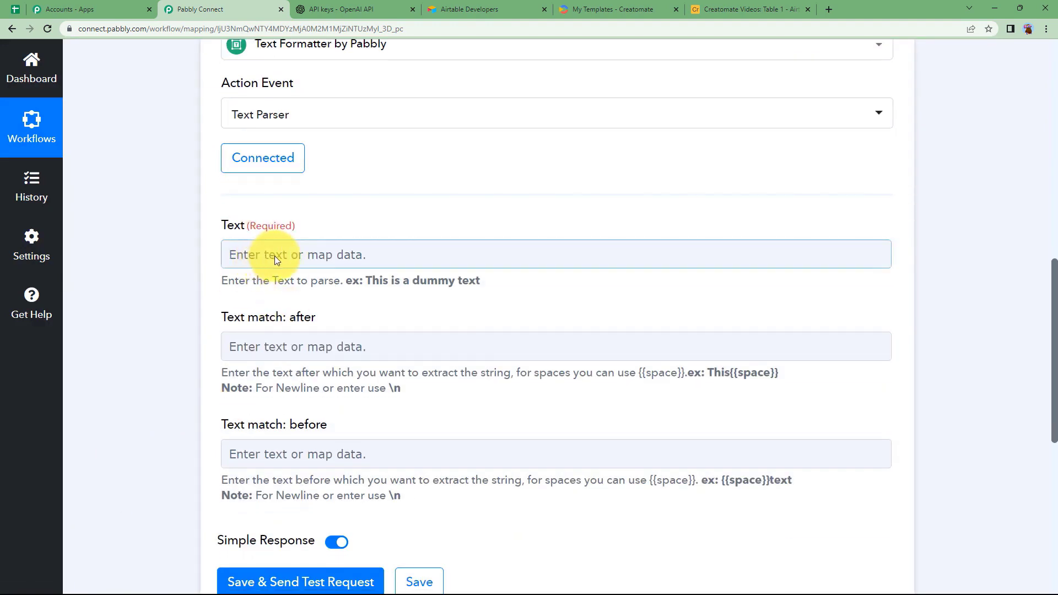
pyautogui.click(290, 254)
pyautogui.click(338, 431)
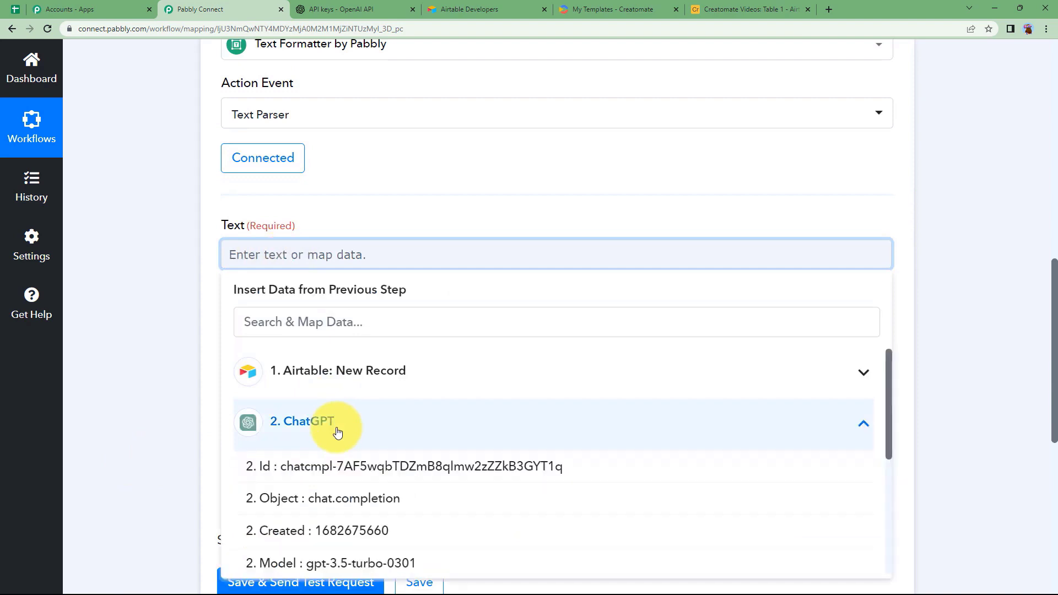
pyautogui.scroll(-3, 456, 499)
pyautogui.click(458, 496)
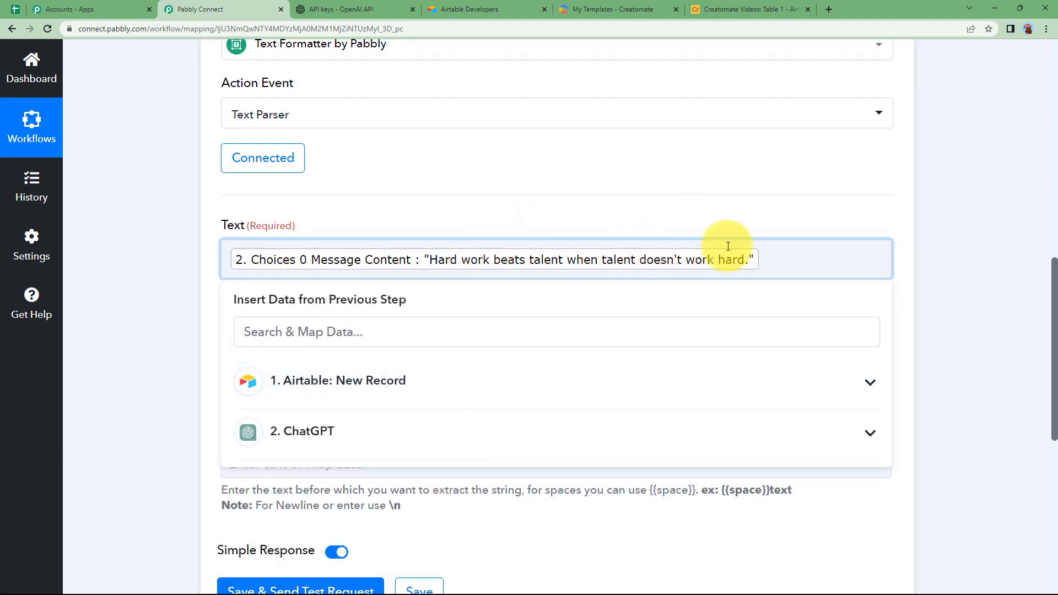
pyautogui.click(724, 217)
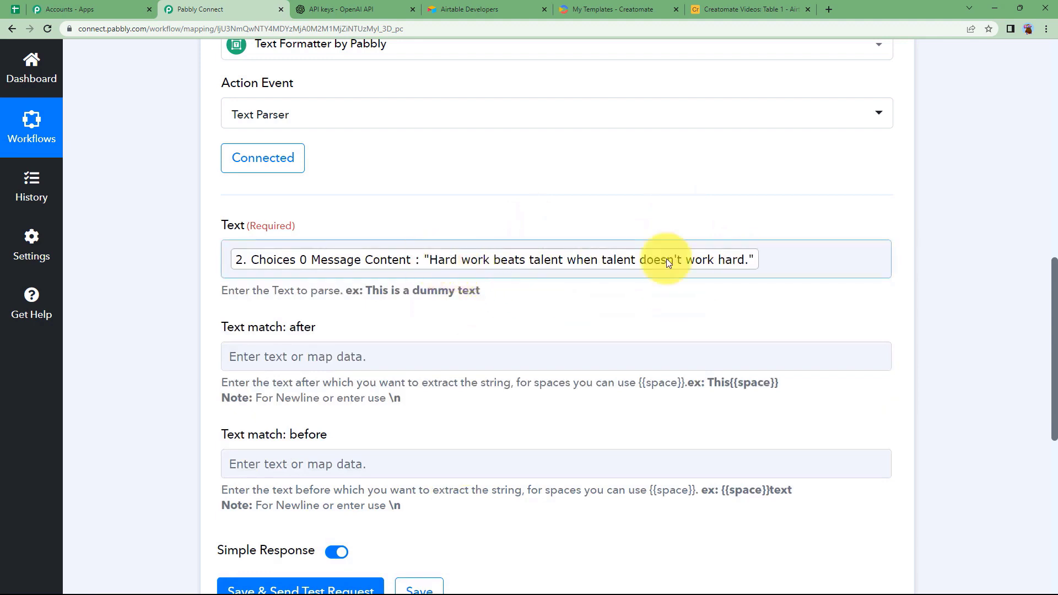
# Set both the "Text match: after" and "Text match: before" values to a double quotation mark (").
pyautogui.click(341, 360)
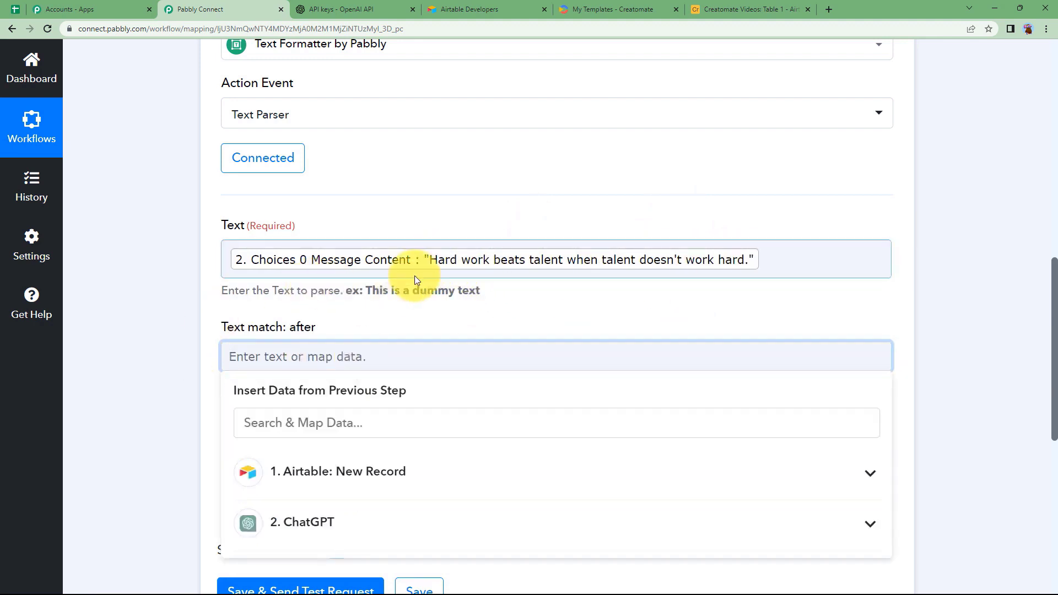
pyautogui.write('"')
pyautogui.click(158, 408)
pyautogui.click(261, 454)
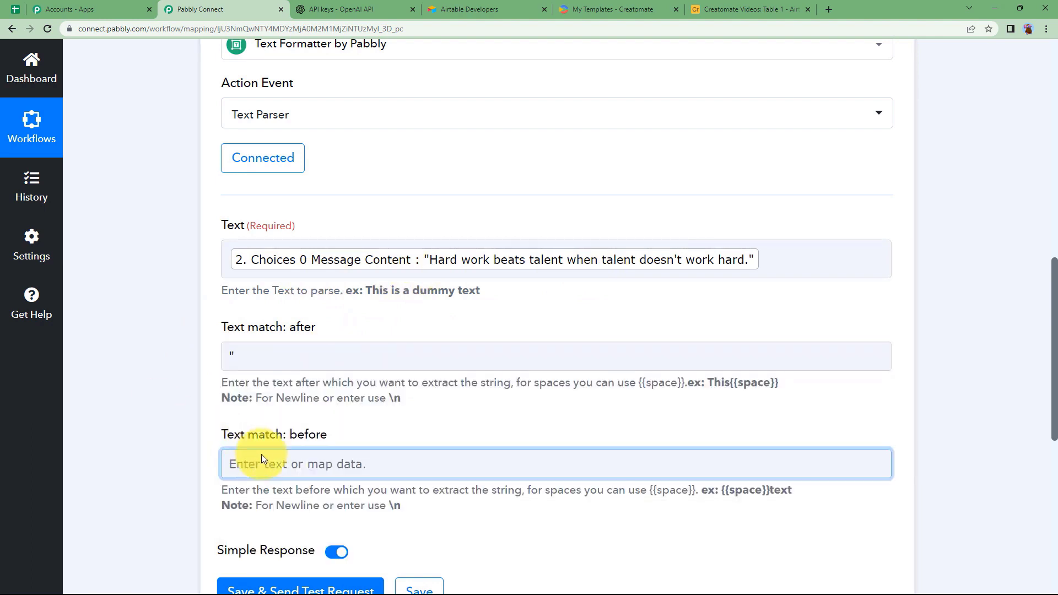
pyautogui.write('"')
pyautogui.click(210, 447)
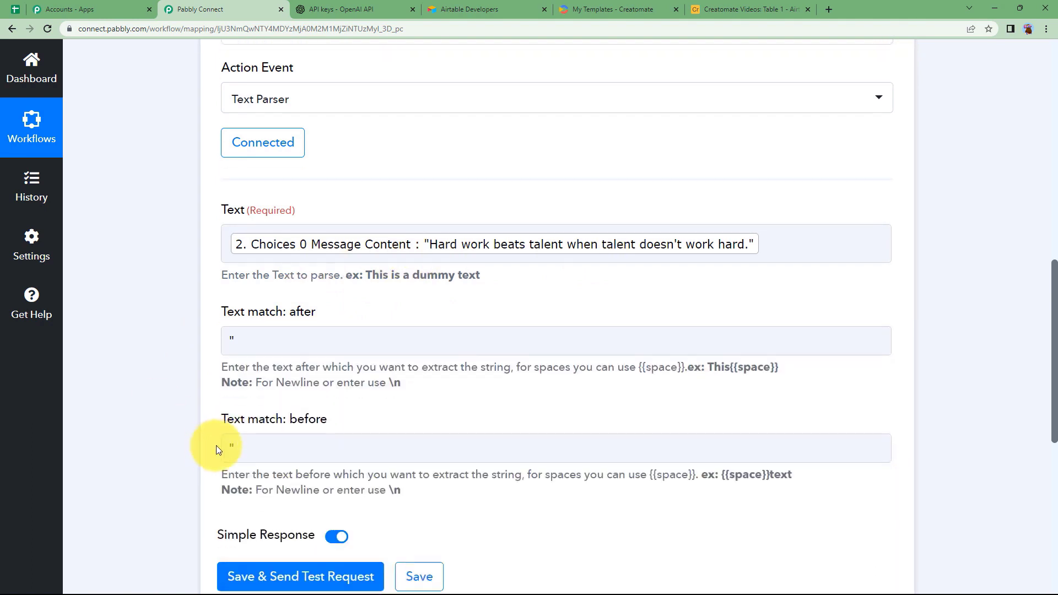
# Save the Text Parser action with a test request, and read the full Result value in its response.
pyautogui.scroll(-4, 284, 207)
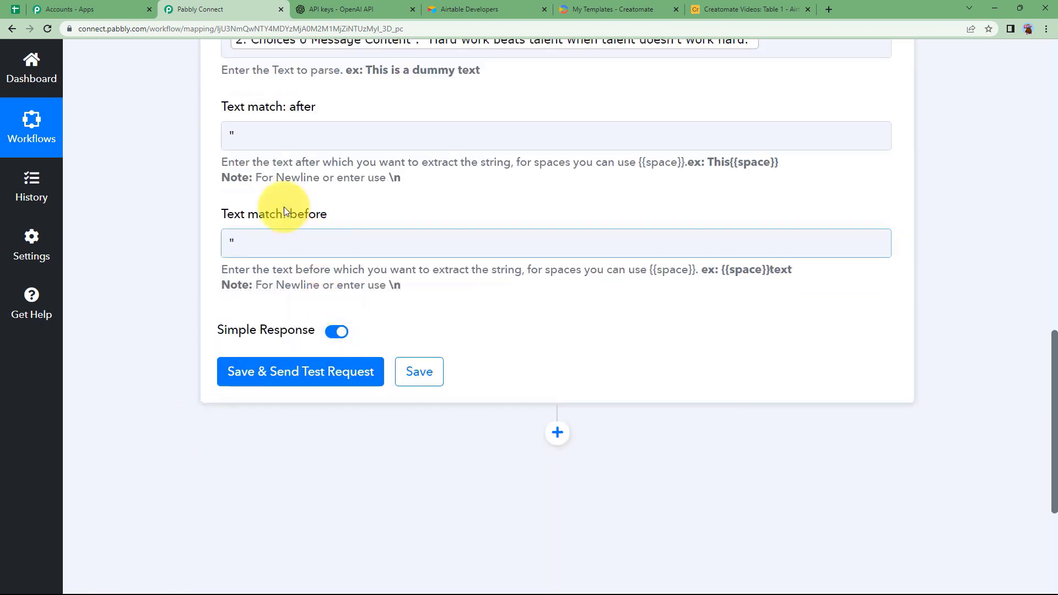
pyautogui.click(266, 377)
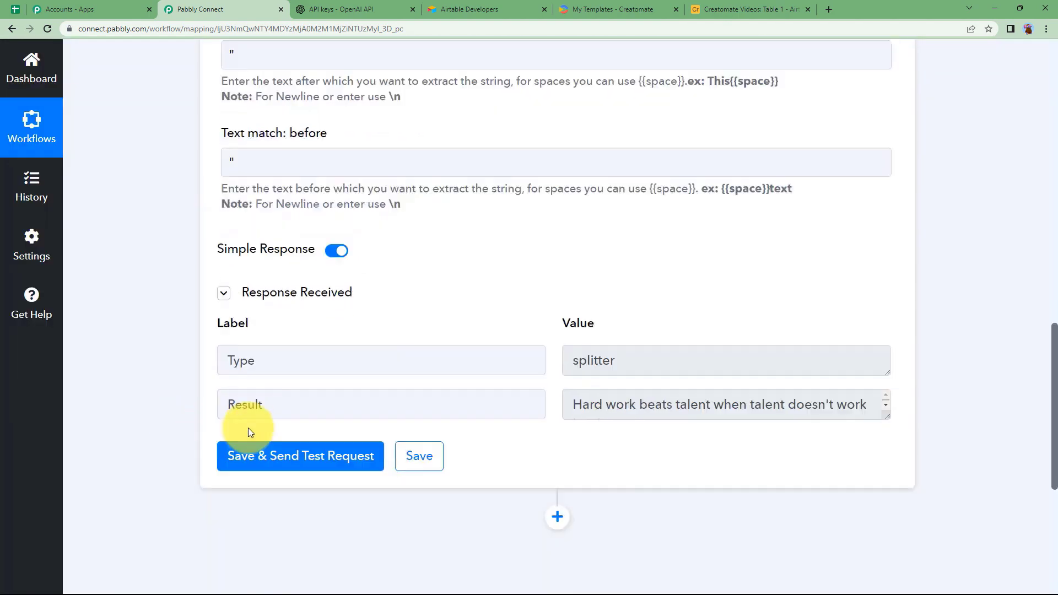
pyautogui.scroll(-2, 248, 431)
pyautogui.click(630, 337)
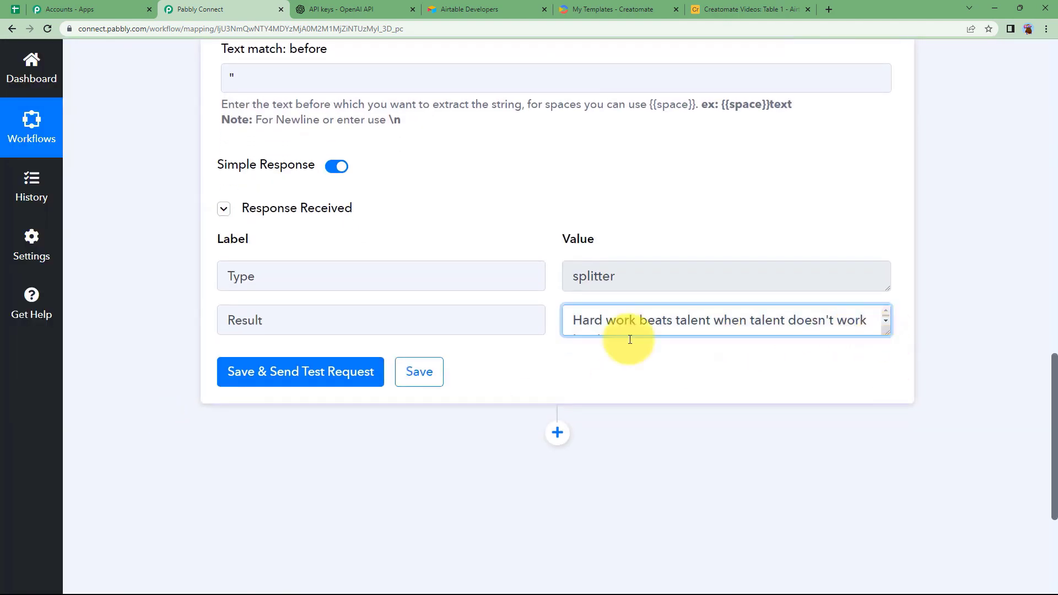
pyautogui.moveTo(619, 335); pyautogui.dragTo(570, 302)
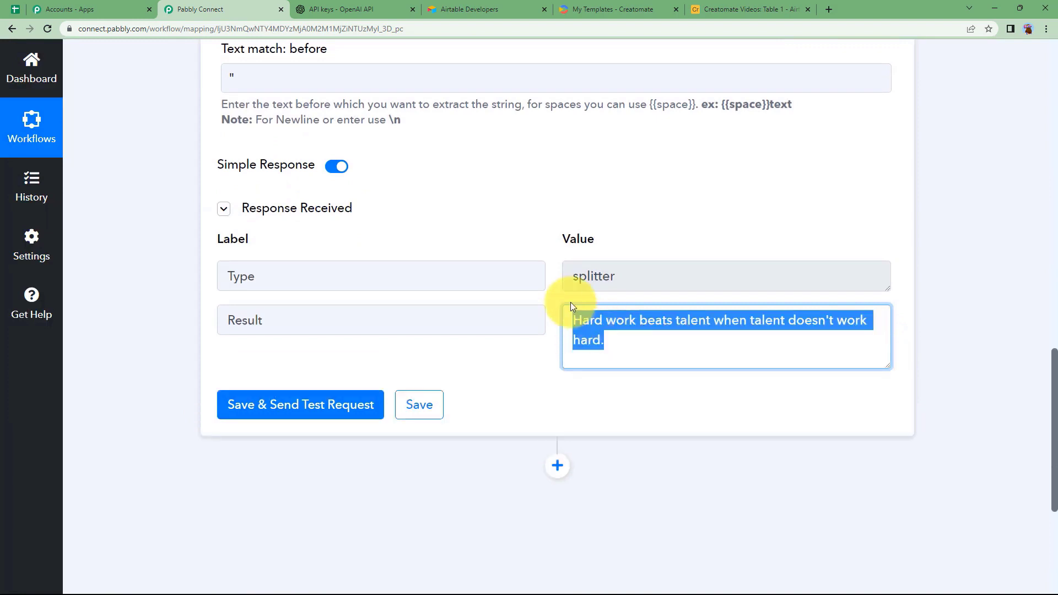
pyautogui.click(553, 404)
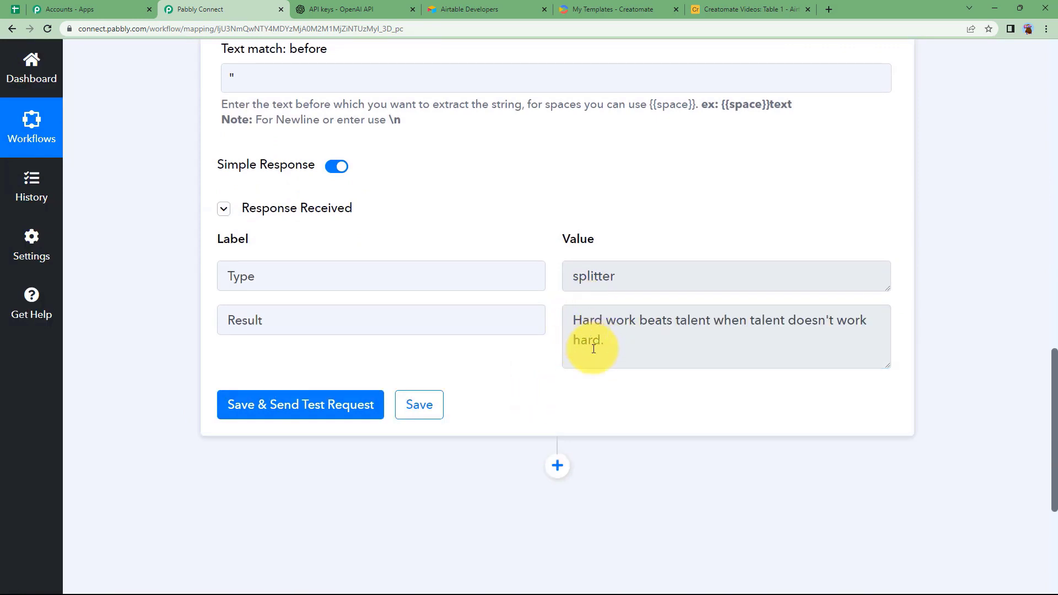
# Collapse the Text Formatter step and add a Creatomate action after it with the Get Specific Template event.
pyautogui.scroll(10, 230, 310)
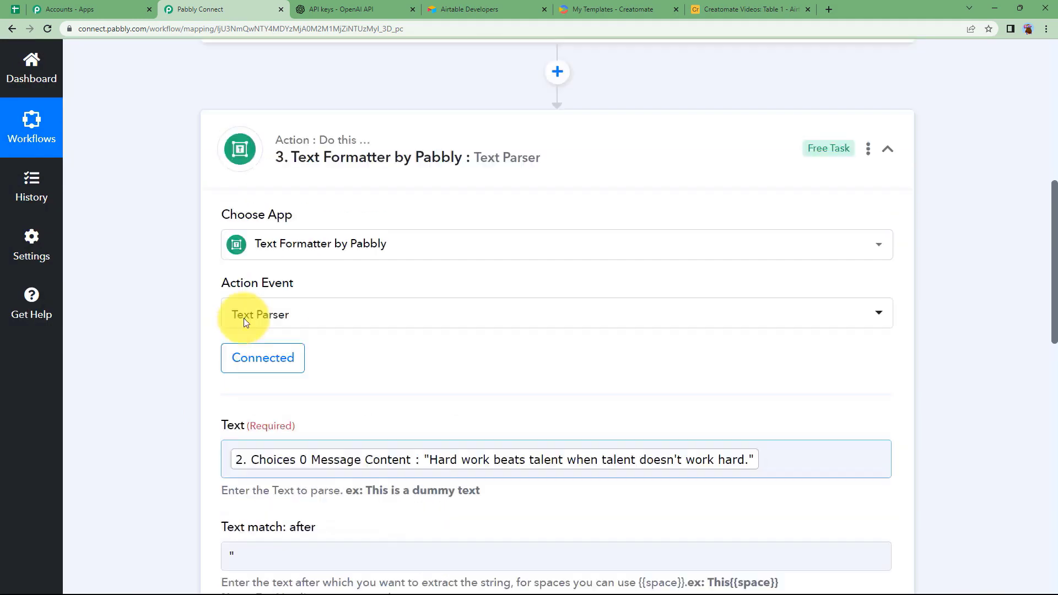
pyautogui.click(403, 142)
pyautogui.click(557, 237)
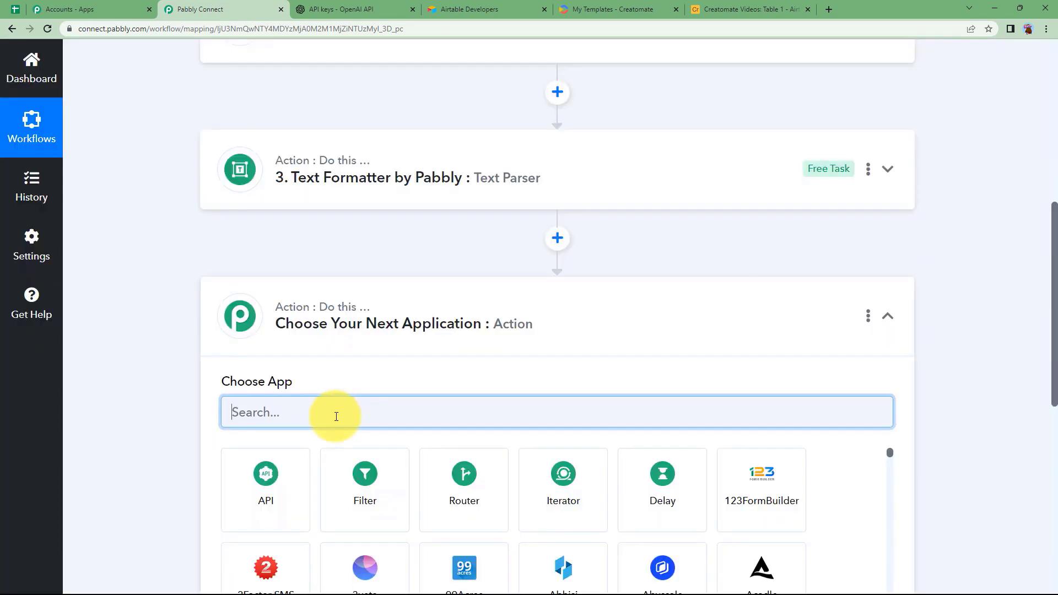
pyautogui.write('creat')
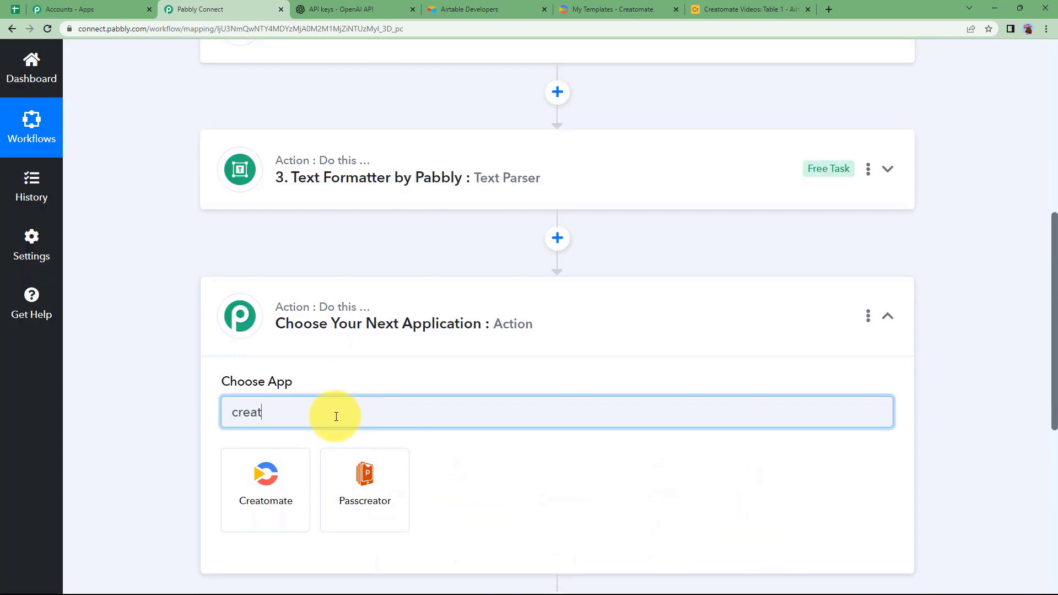
pyautogui.click(291, 490)
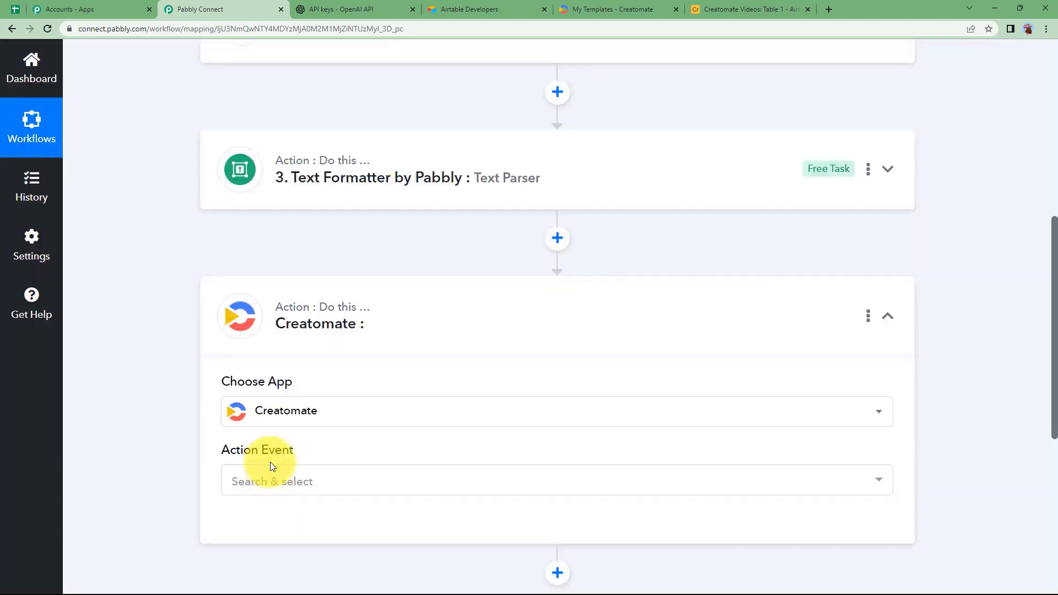
pyautogui.click(266, 483)
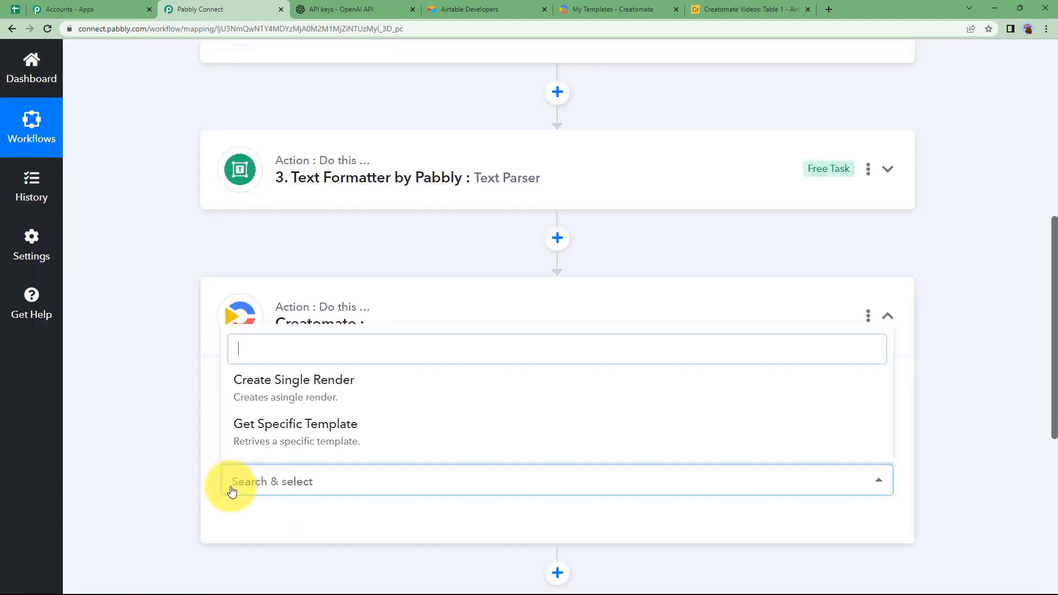
pyautogui.scroll(-2, 254, 435)
pyautogui.scroll(-1, 307, 388)
pyautogui.click(283, 373)
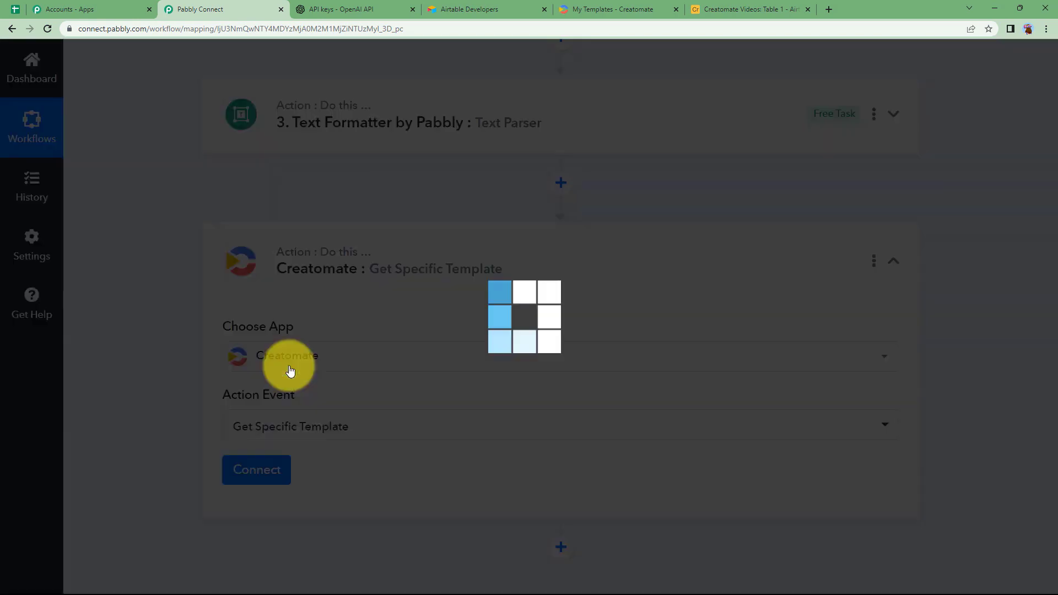
# Inspect the Quote element of the Big Quote w/ Image template in Creatomate at about 2.41 s, and return to Pabbly Connect.
pyautogui.click(611, 9)
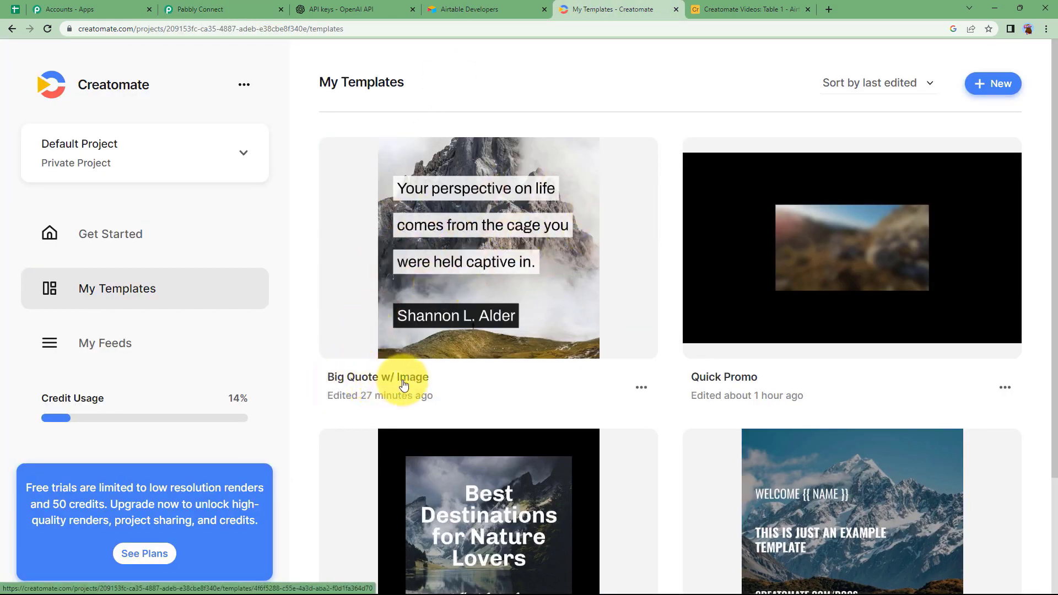
pyautogui.click(438, 304)
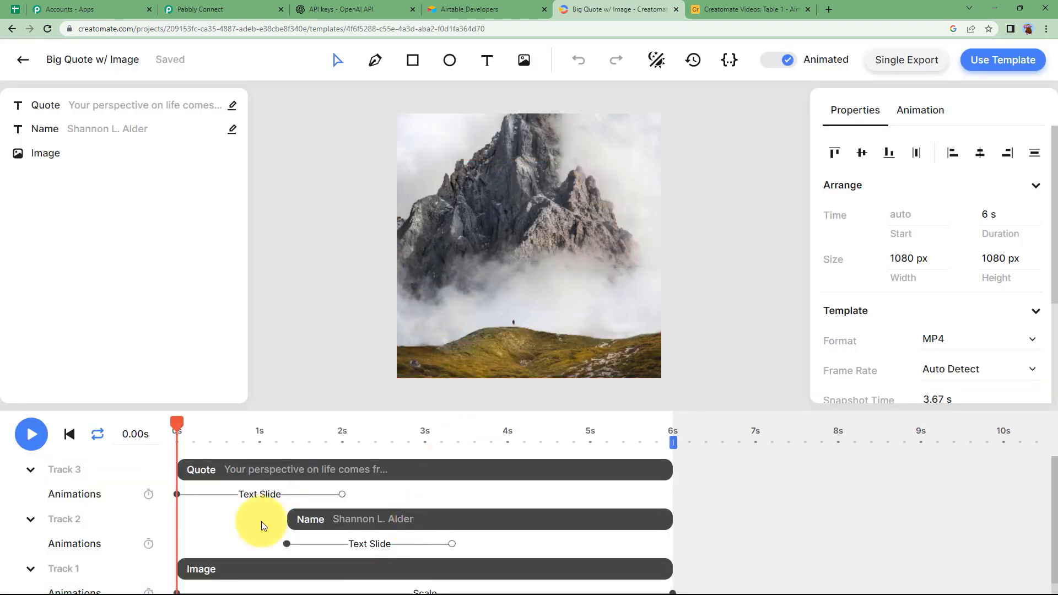
pyautogui.click(367, 468)
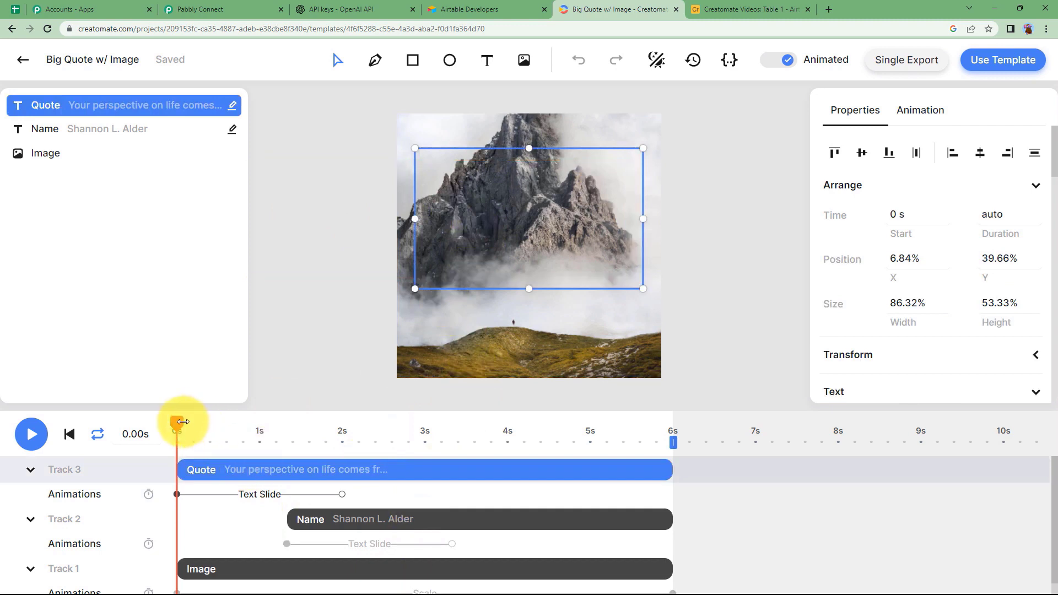
pyautogui.moveTo(177, 423); pyautogui.dragTo(376, 423)
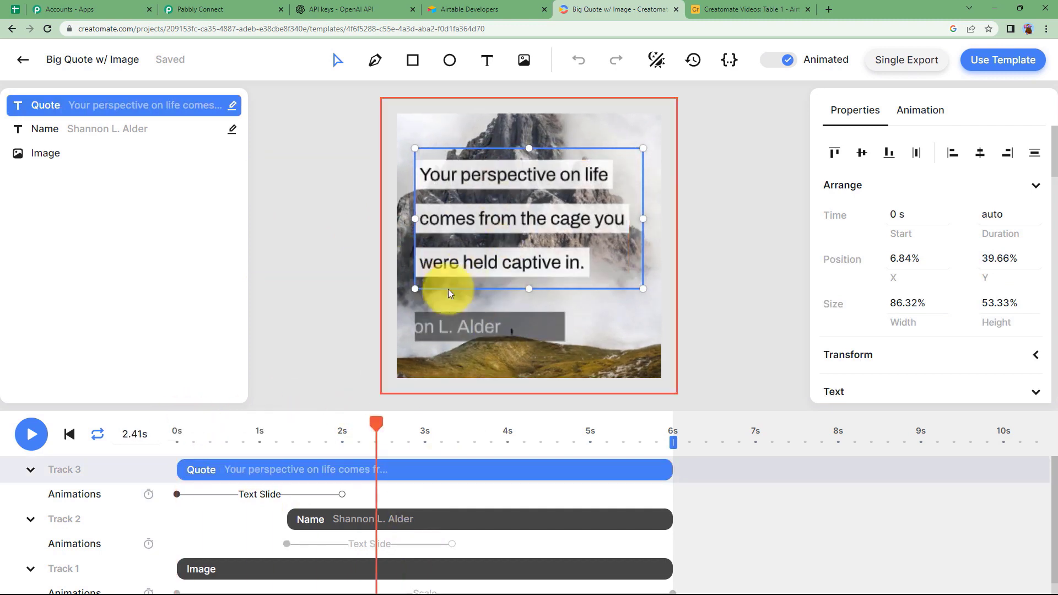
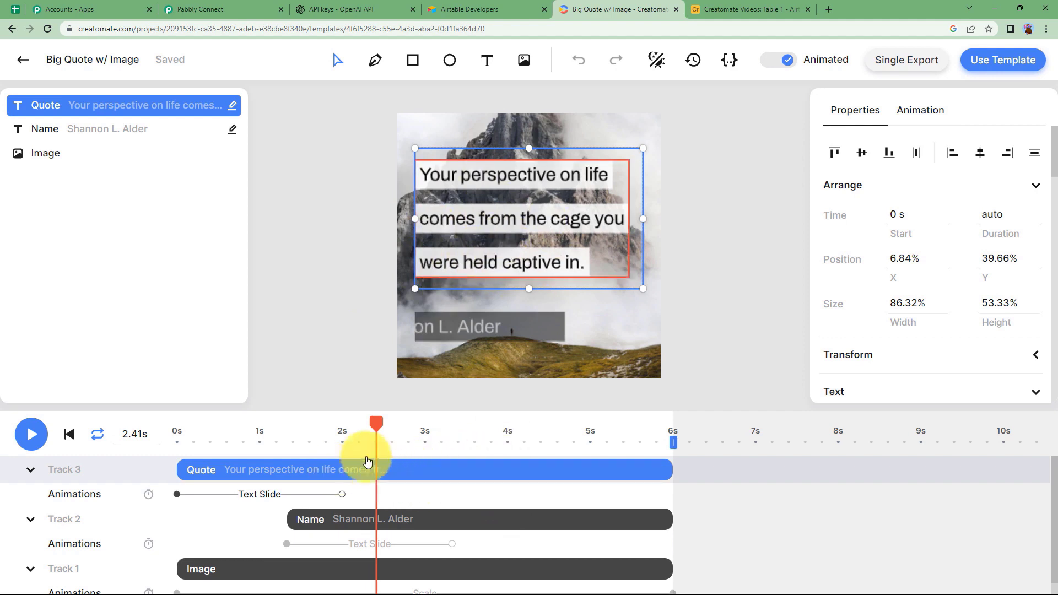
pyautogui.click(254, 10)
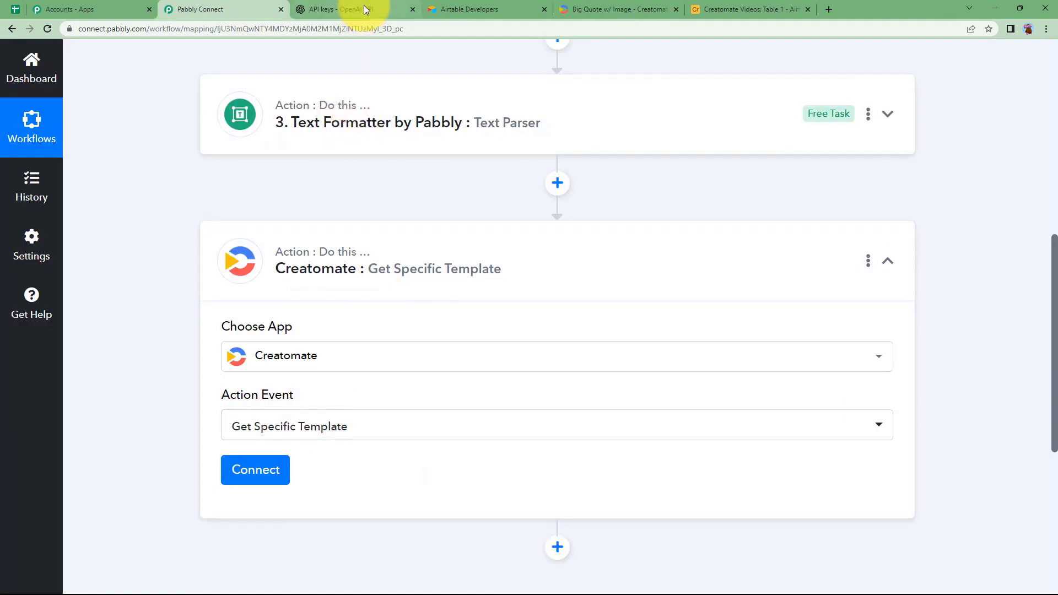
# Start adding a new Creatomate connection for the Get Specific Template action, ready for its API token.
pyautogui.click(255, 468)
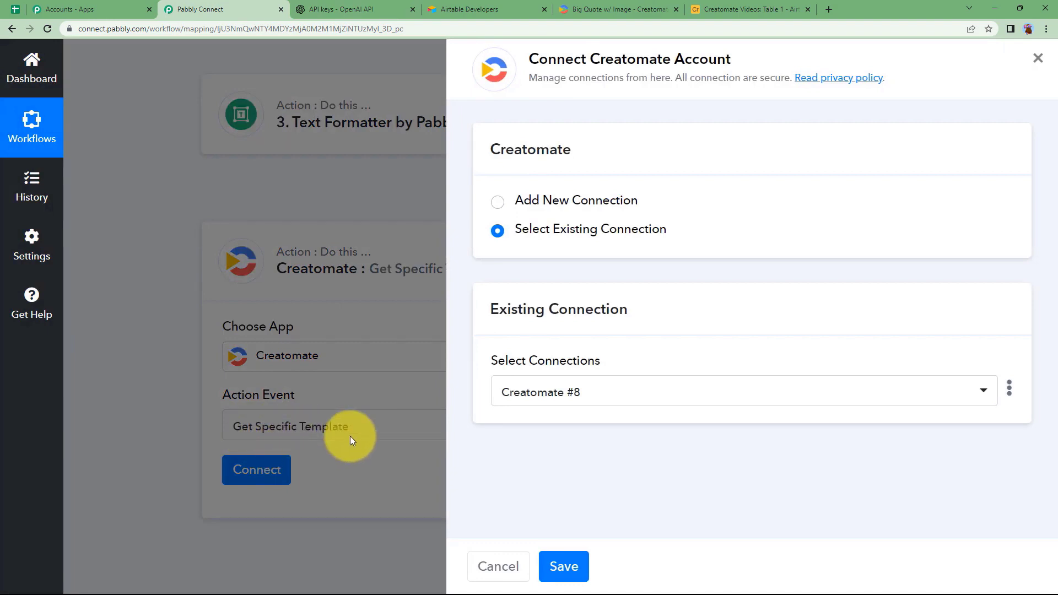
pyautogui.click(501, 205)
pyautogui.click(556, 377)
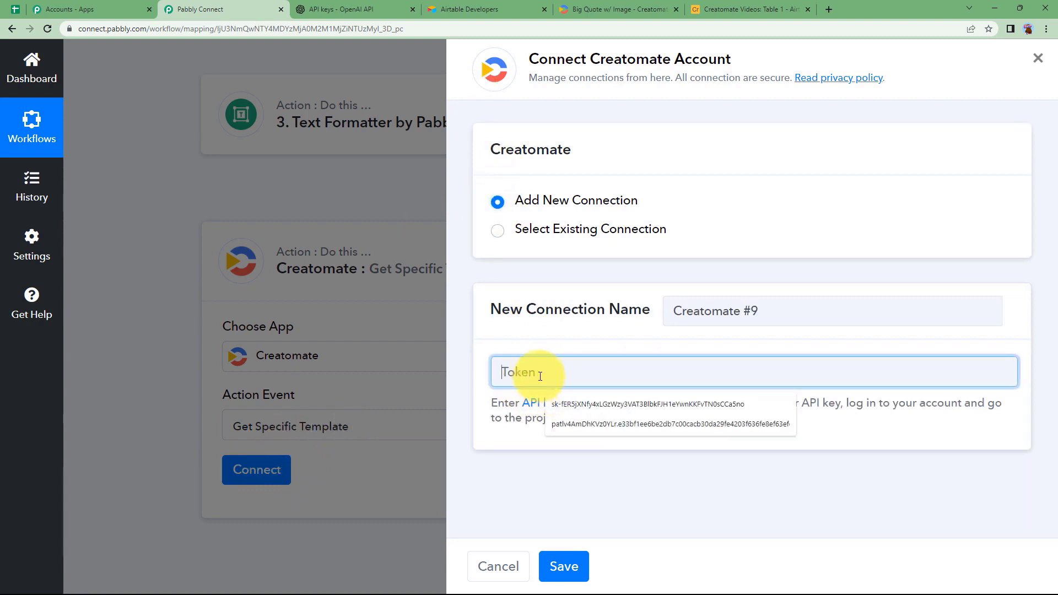
# Switch to Creatomate, leave the template editor, and reveal and copy the API key in the Default Project's settings.
pyautogui.click(648, 6)
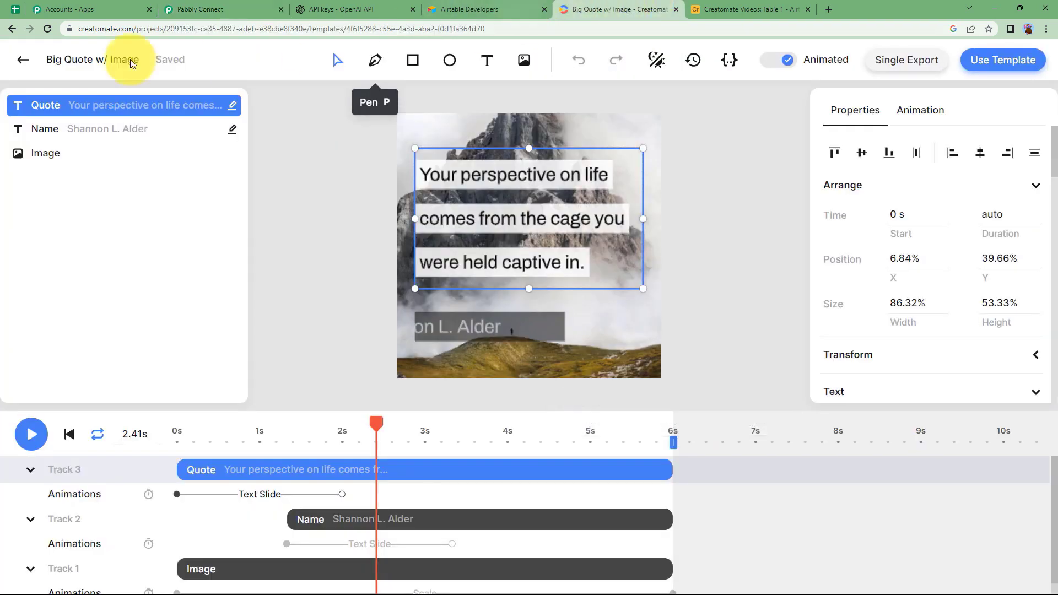
pyautogui.click(26, 62)
pyautogui.click(242, 87)
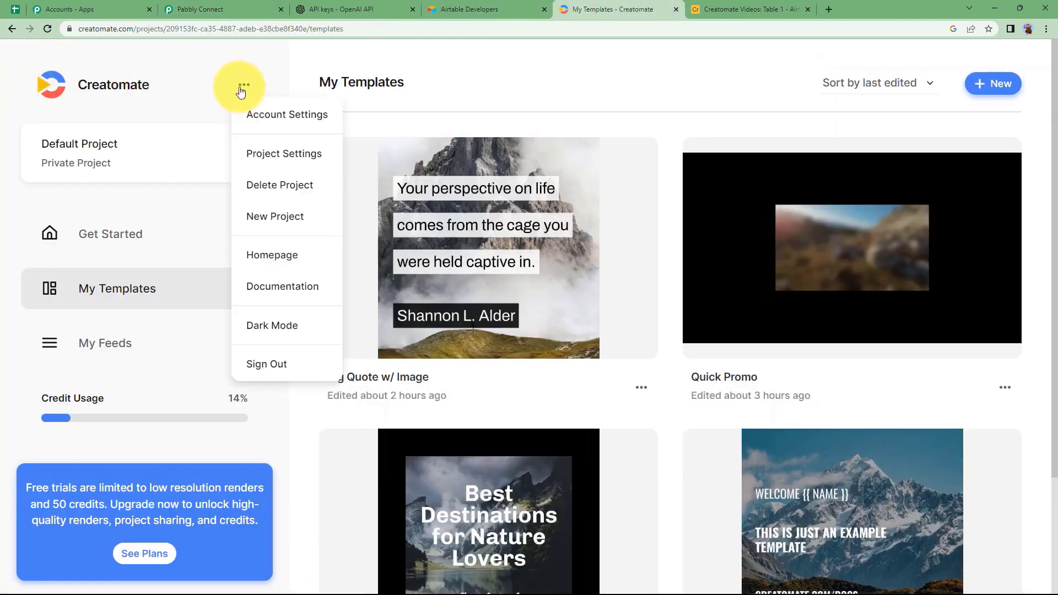
pyautogui.click(260, 152)
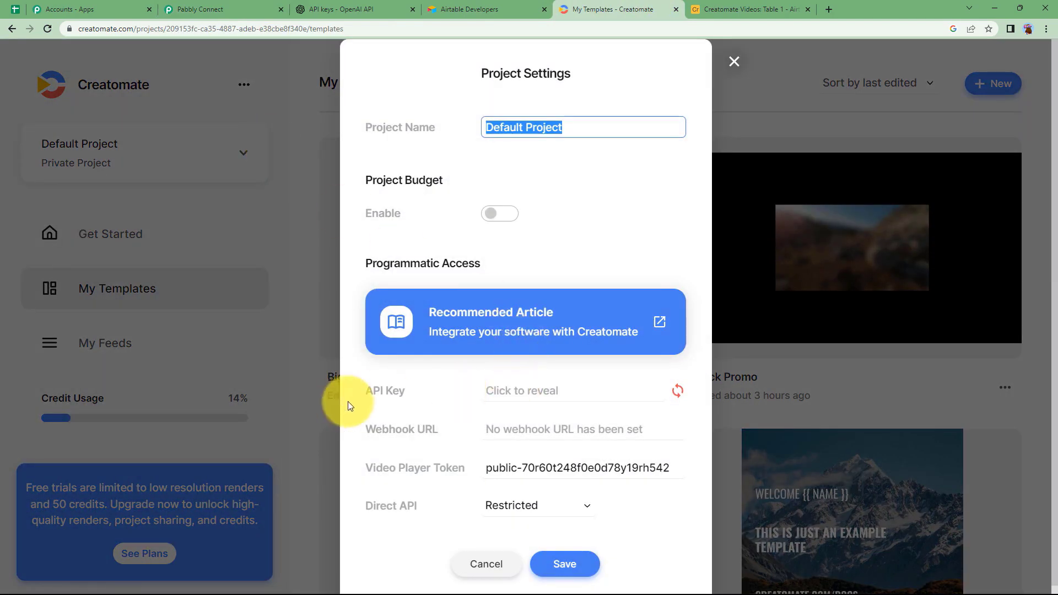
pyautogui.click(497, 389)
pyautogui.click(499, 389)
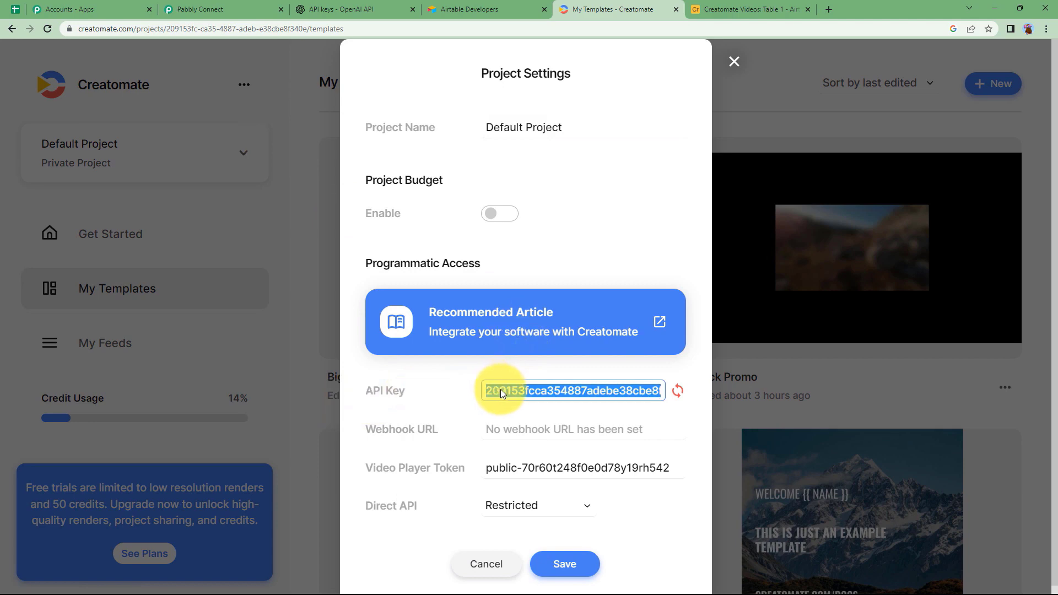
# Return to Pabbly Connect, paste the Creatomate API key as the connection token, and save the connection.
pyautogui.click(220, 11)
pyautogui.click(550, 371)
pyautogui.hotkey('ctrl', 'v')
pyautogui.click(565, 568)
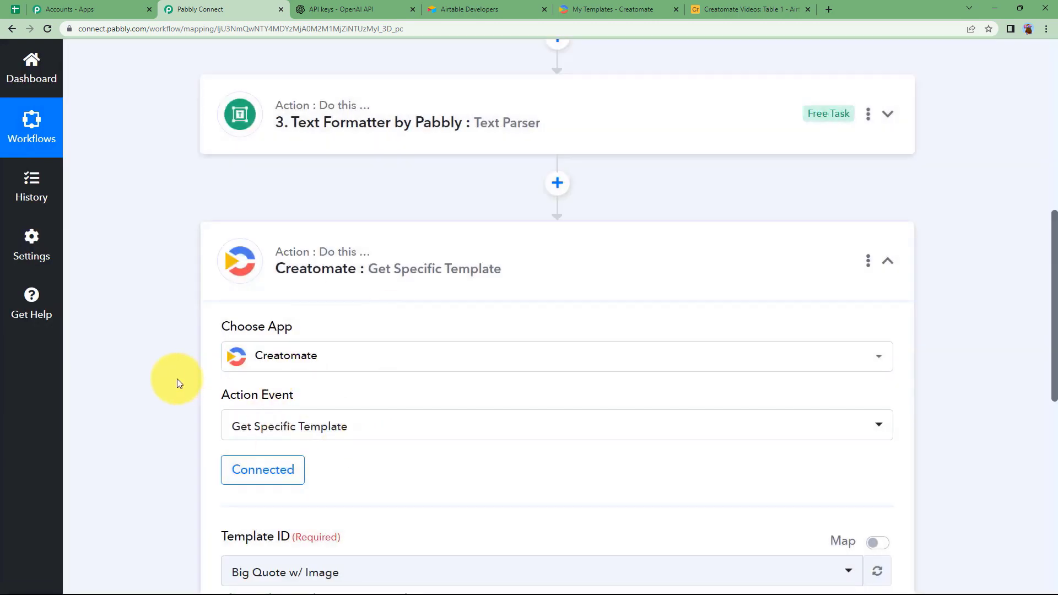
# Open the Template ID choices, check the Big Quote w/ Image template's name in Creatomate, and return to Pabbly Connect.
pyautogui.scroll(-3, 193, 375)
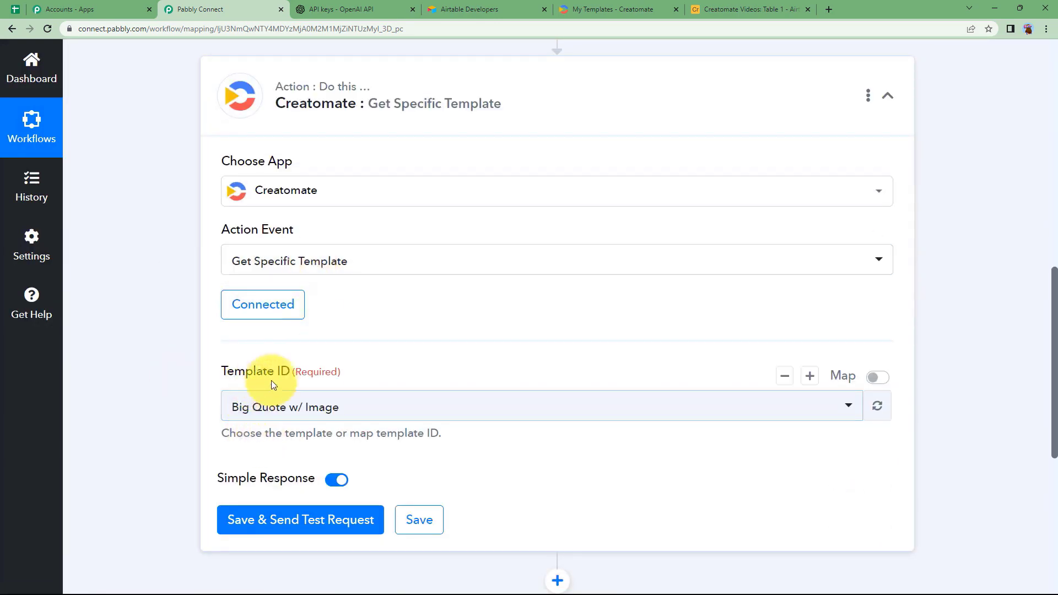
pyautogui.click(249, 406)
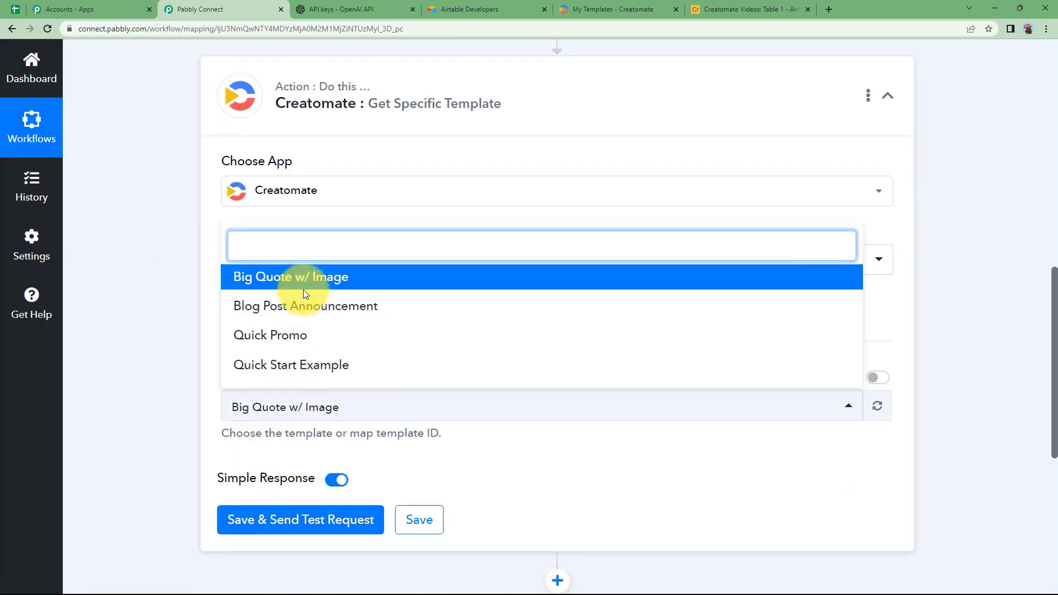
pyautogui.click(615, 10)
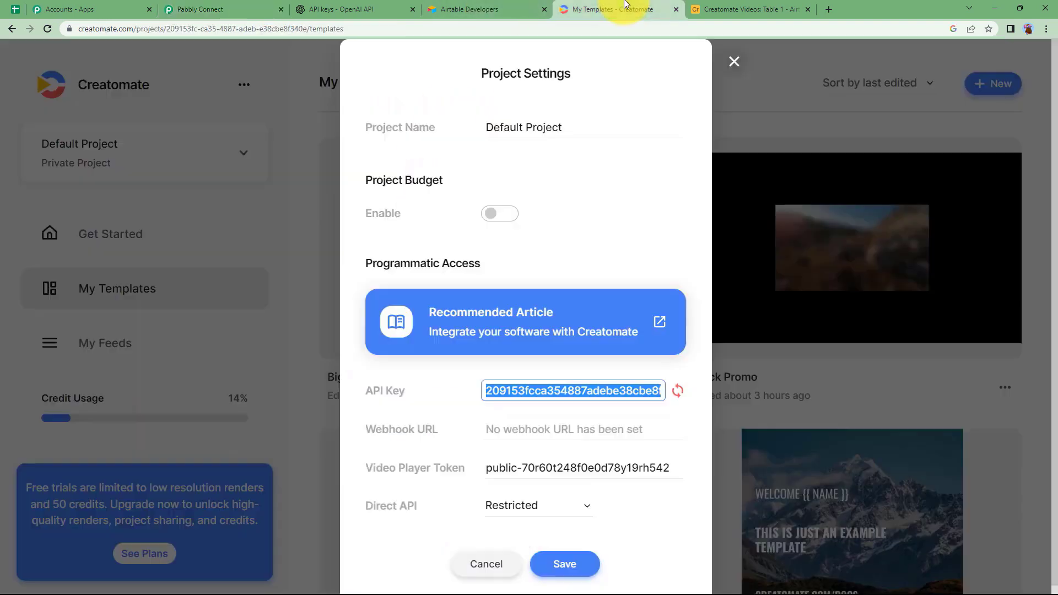
pyautogui.click(737, 61)
pyautogui.scroll(-3, 557, 352)
pyautogui.scroll(3, 528, 325)
pyautogui.click(510, 333)
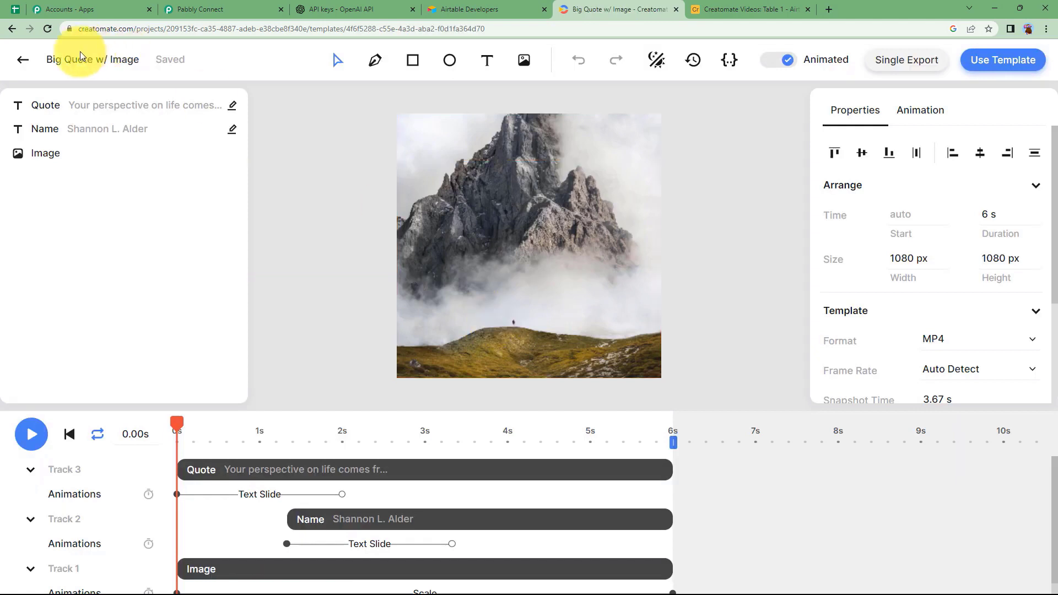
pyautogui.click(199, 15)
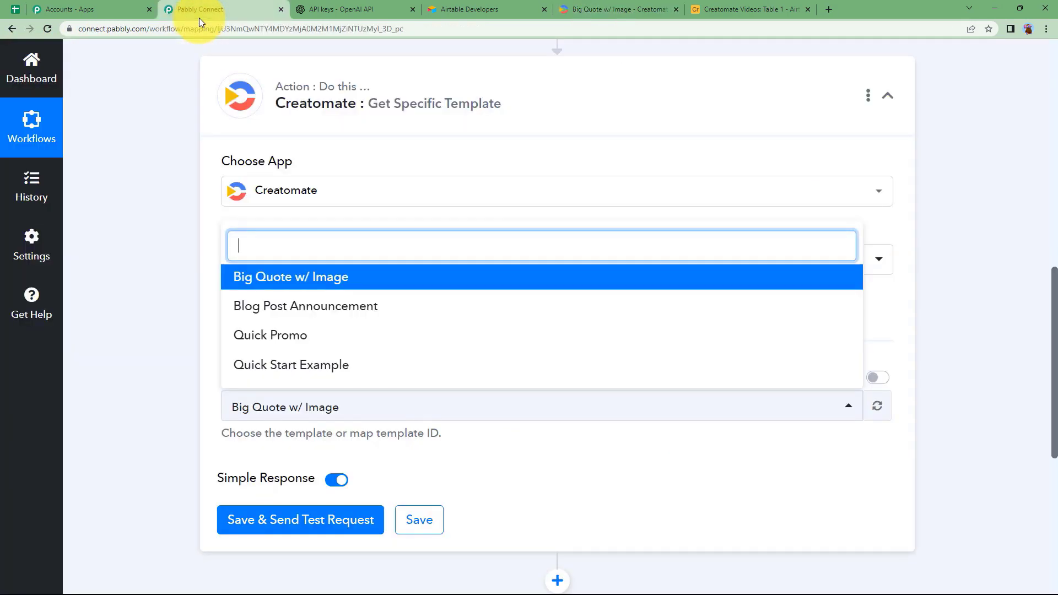
# Choose the Big Quote w/ Image template for the Get Specific Template action, then save and send a test request.
pyautogui.click(286, 283)
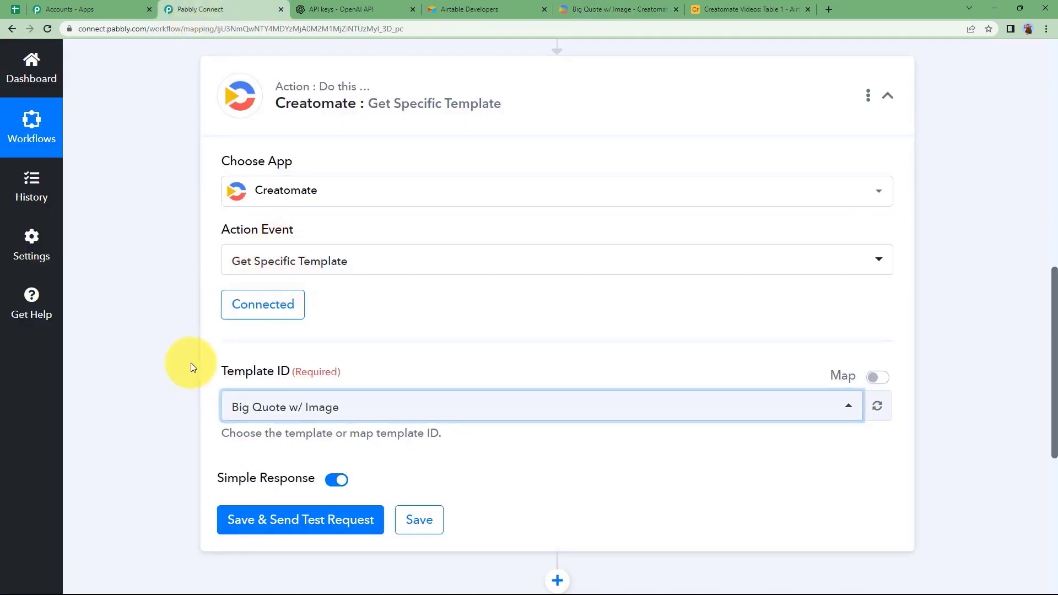
pyautogui.scroll(-3, 262, 397)
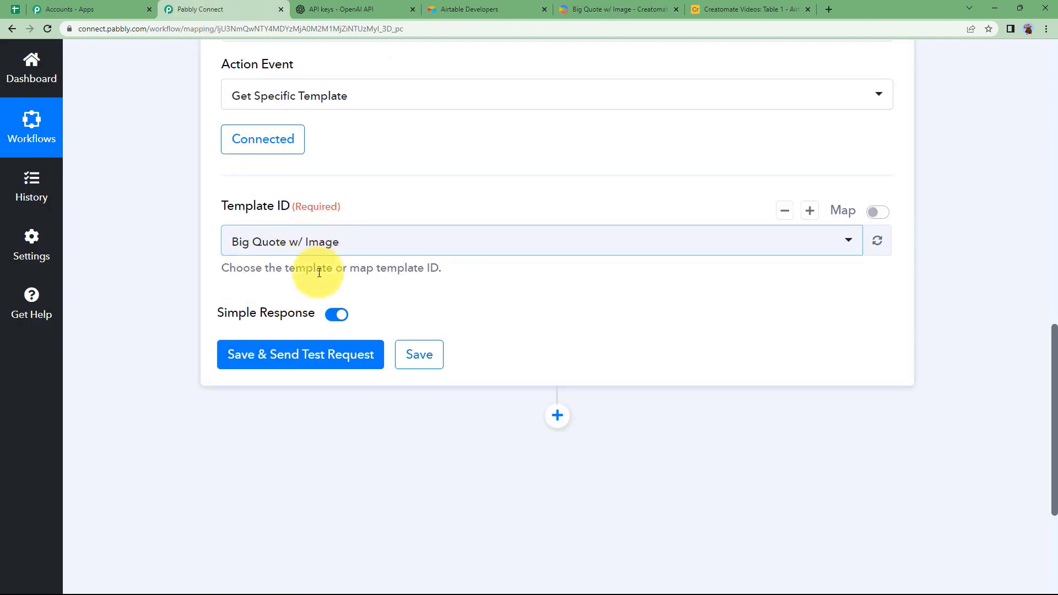
pyautogui.click(317, 356)
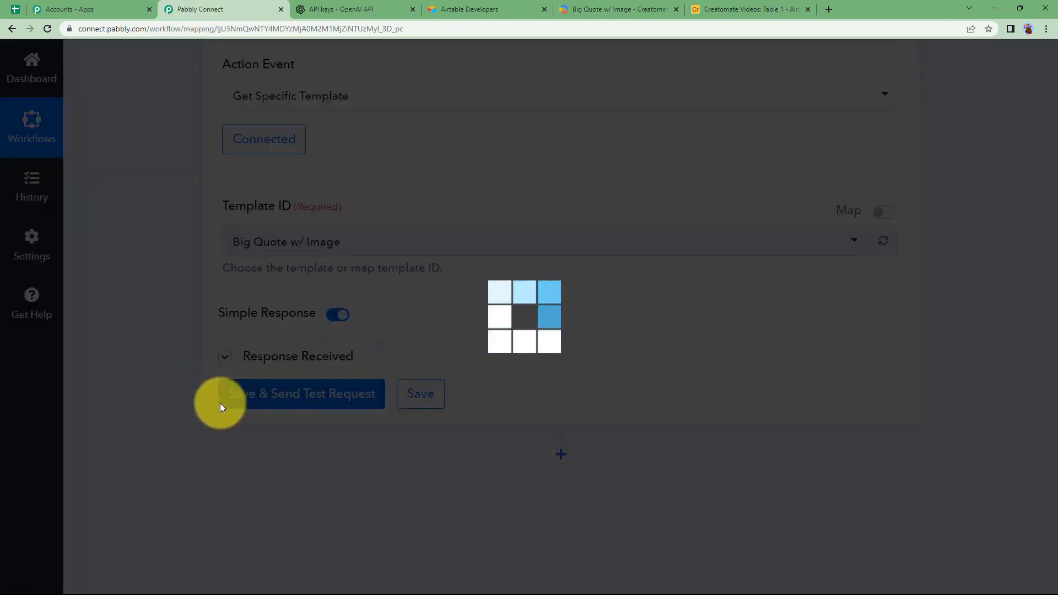
# Examine the element properties in the received template response, including fill color, font family and quote text.
pyautogui.scroll(-1, 172, 397)
pyautogui.scroll(-6, 621, 461)
pyautogui.scroll(-15, 629, 457)
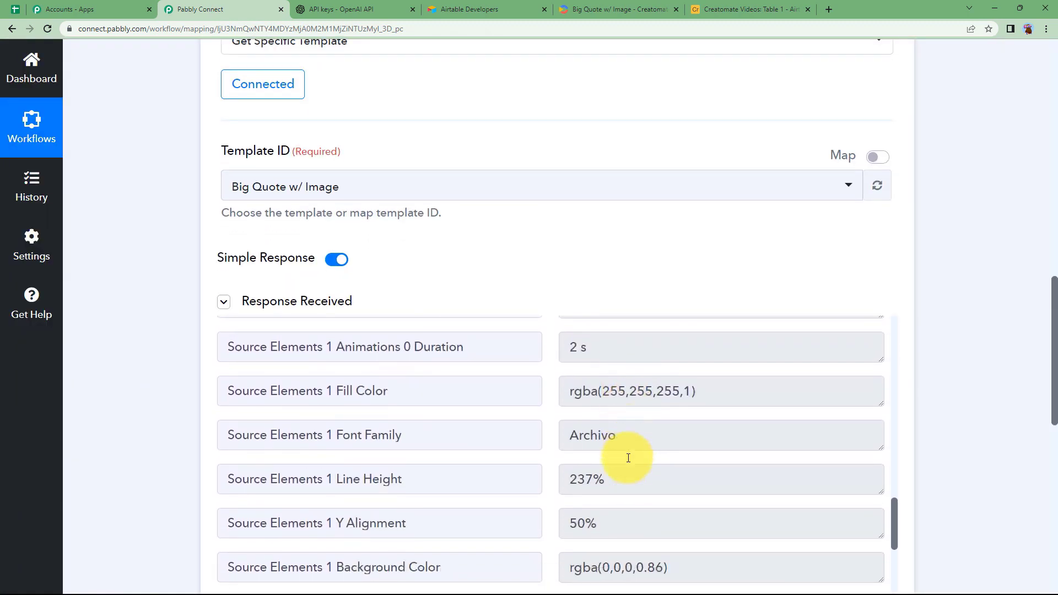
pyautogui.moveTo(380, 395); pyautogui.dragTo(200, 402)
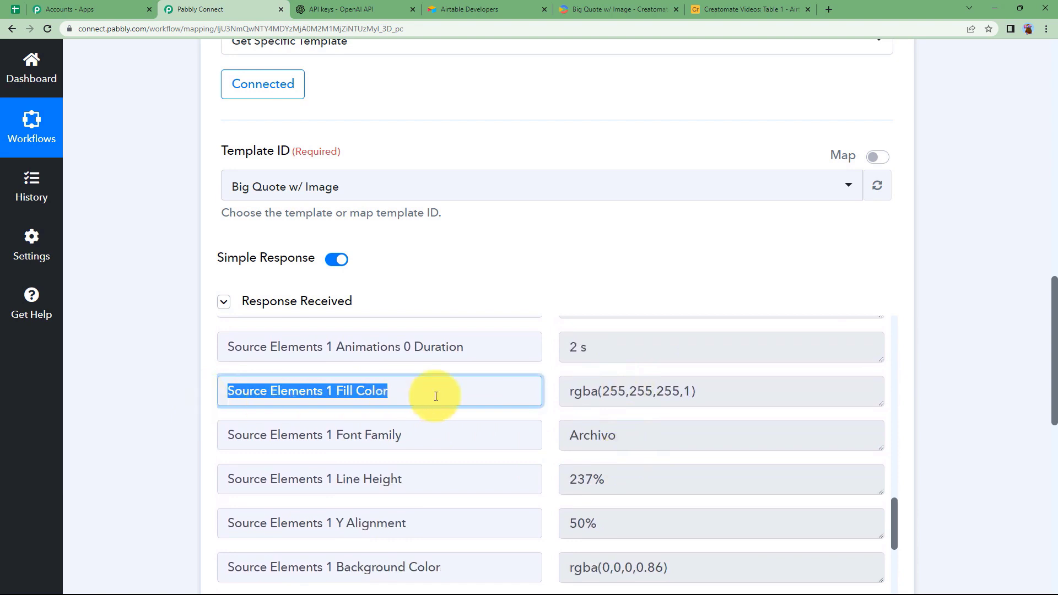
pyautogui.moveTo(456, 440); pyautogui.dragTo(223, 470)
pyautogui.scroll(-2, 401, 479)
pyautogui.moveTo(435, 414); pyautogui.dragTo(260, 440)
pyautogui.moveTo(470, 461); pyautogui.dragTo(271, 418)
pyautogui.scroll(-10, 271, 484)
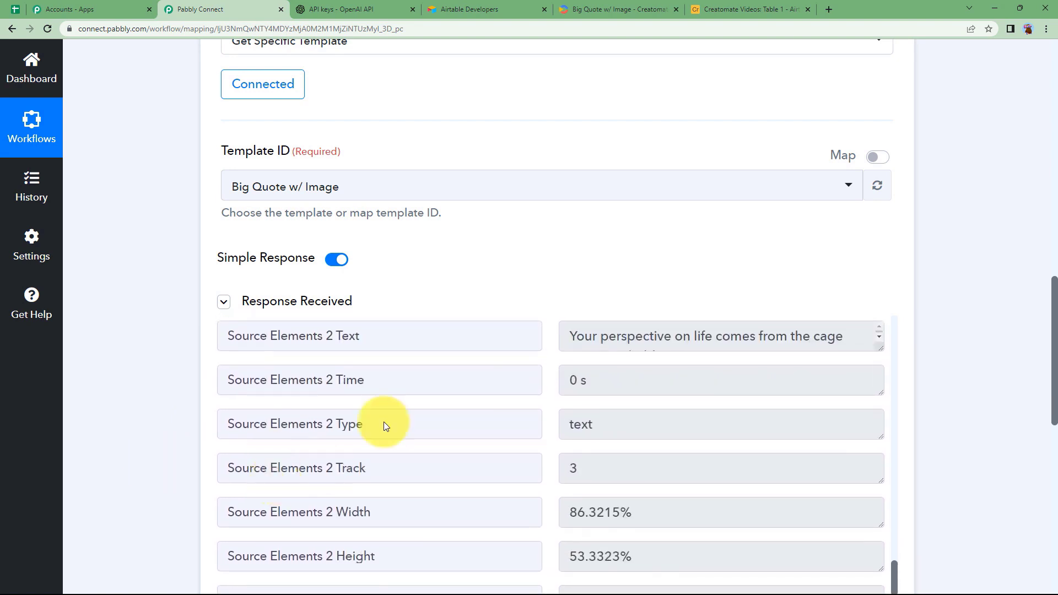
# Compare the Quote element in the Creatomate template editor with the Source Elements 2 Text value in the Pabbly Connect response.
pyautogui.click(606, 9)
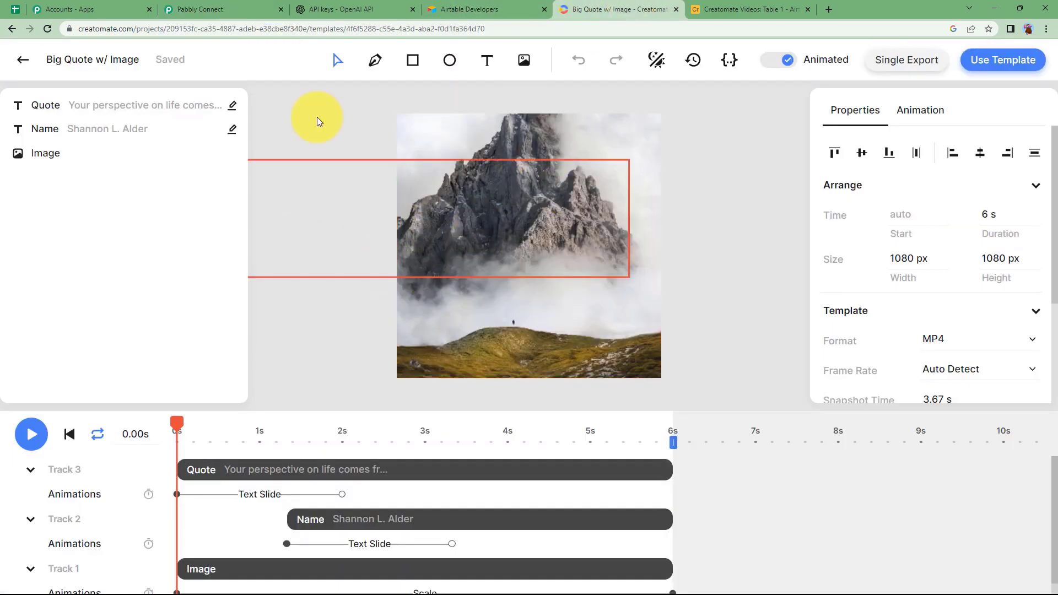
pyautogui.click(190, 9)
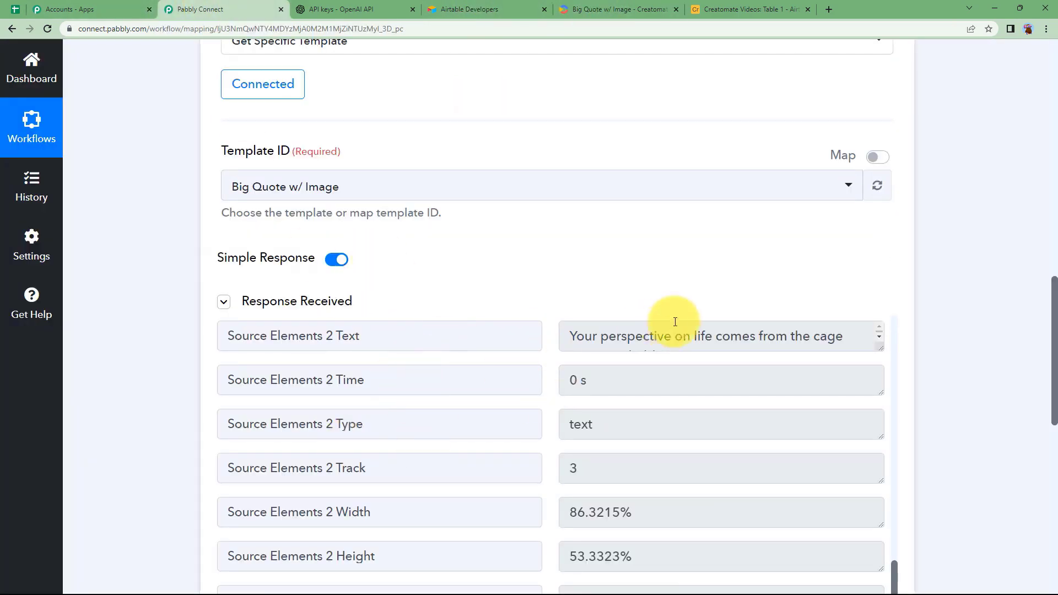
pyautogui.moveTo(842, 337); pyautogui.dragTo(746, 348)
pyautogui.click(745, 348)
pyautogui.scroll(-4, 165, 397)
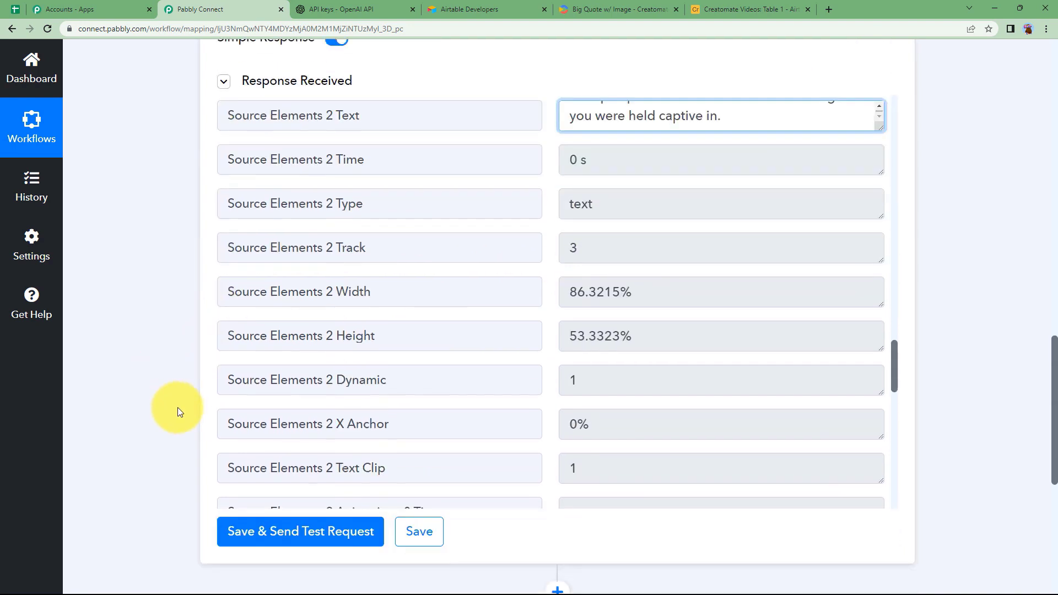
# Collapse the Get Specific Template step and add a Creatomate action after it with the Create Single Render event.
pyautogui.scroll(12, 177, 411)
pyautogui.click(447, 358)
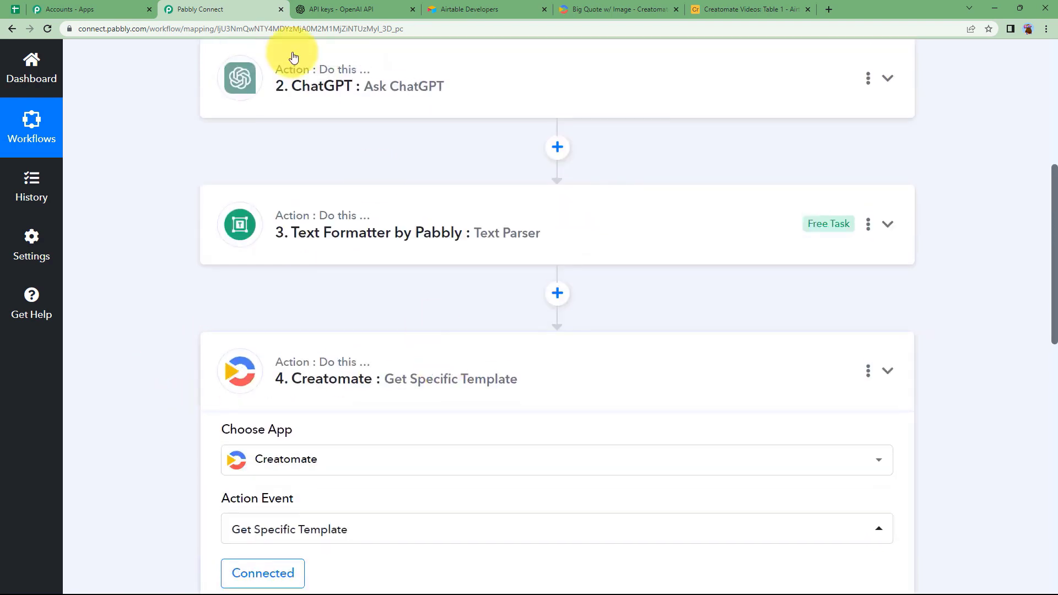
pyautogui.scroll(-2, 219, 283)
pyautogui.click(557, 329)
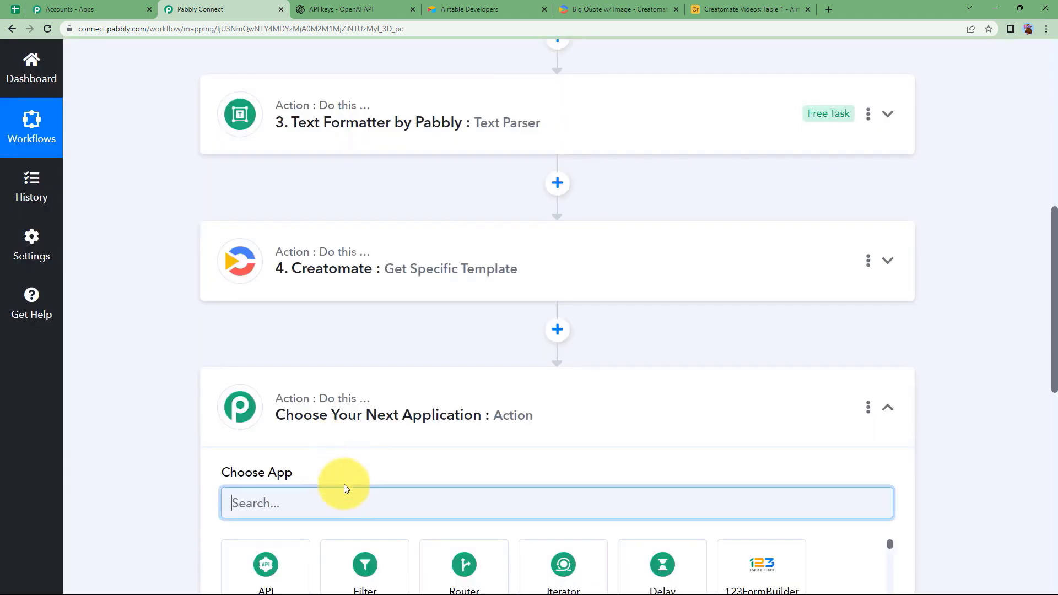
pyautogui.write('creat')
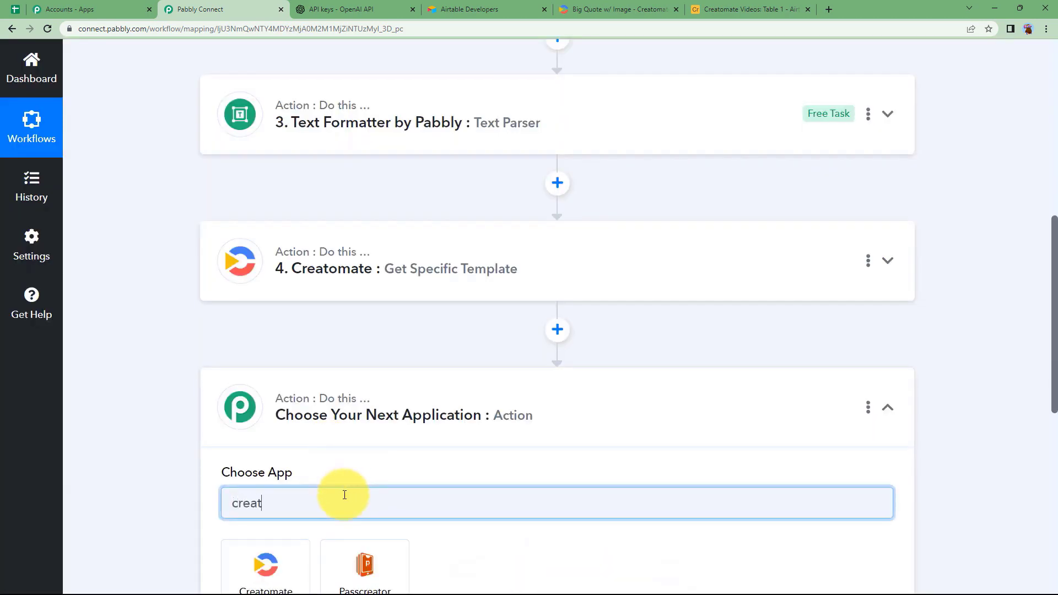
pyautogui.scroll(-4, 258, 443)
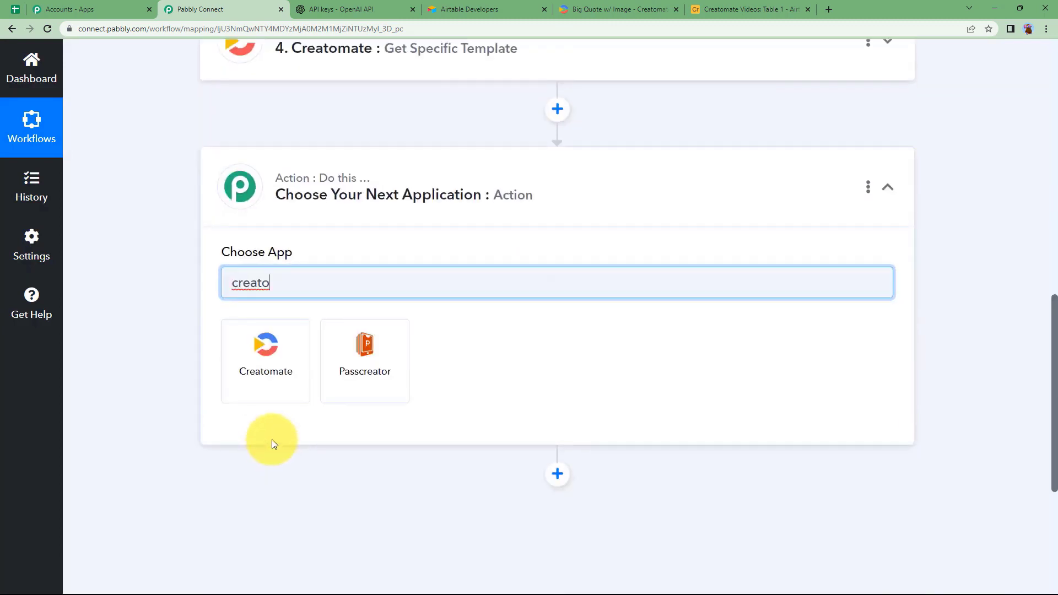
pyautogui.click(240, 378)
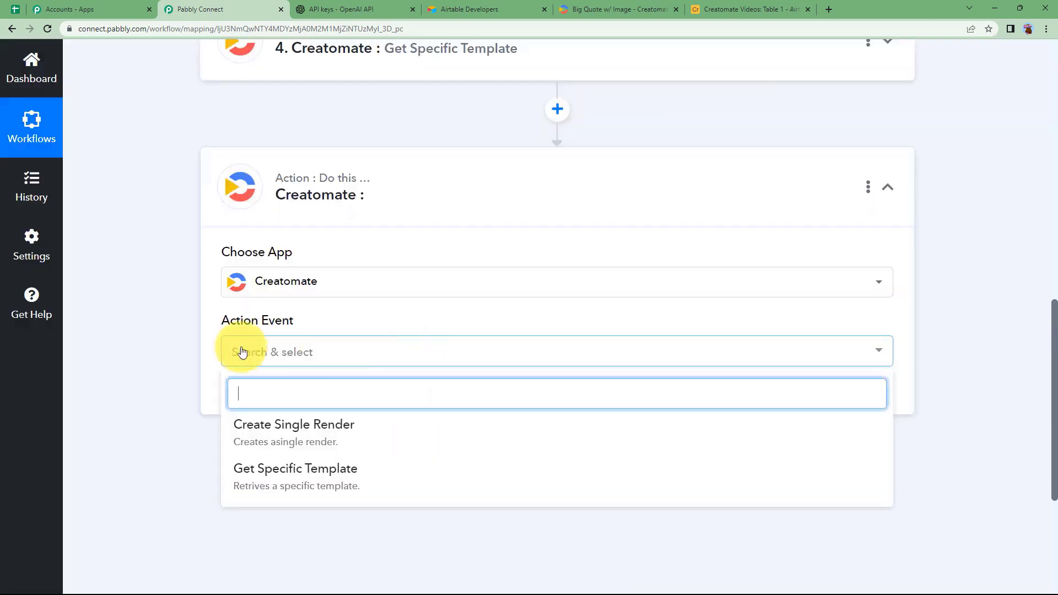
pyautogui.click(265, 430)
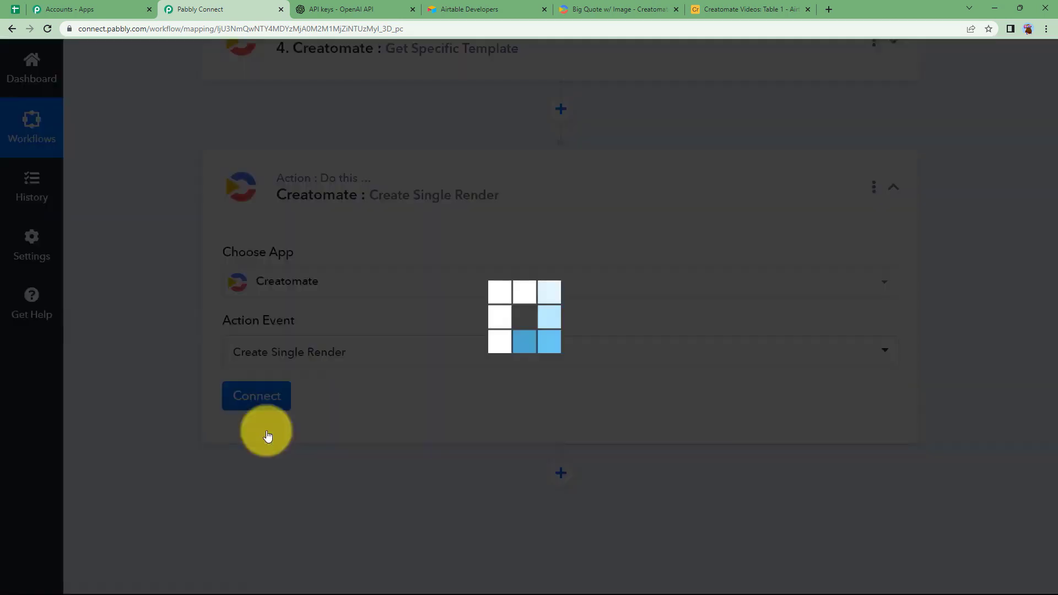
# Connect the Create Single Render action through the existing Creatomate #9 connection.
pyautogui.click(279, 397)
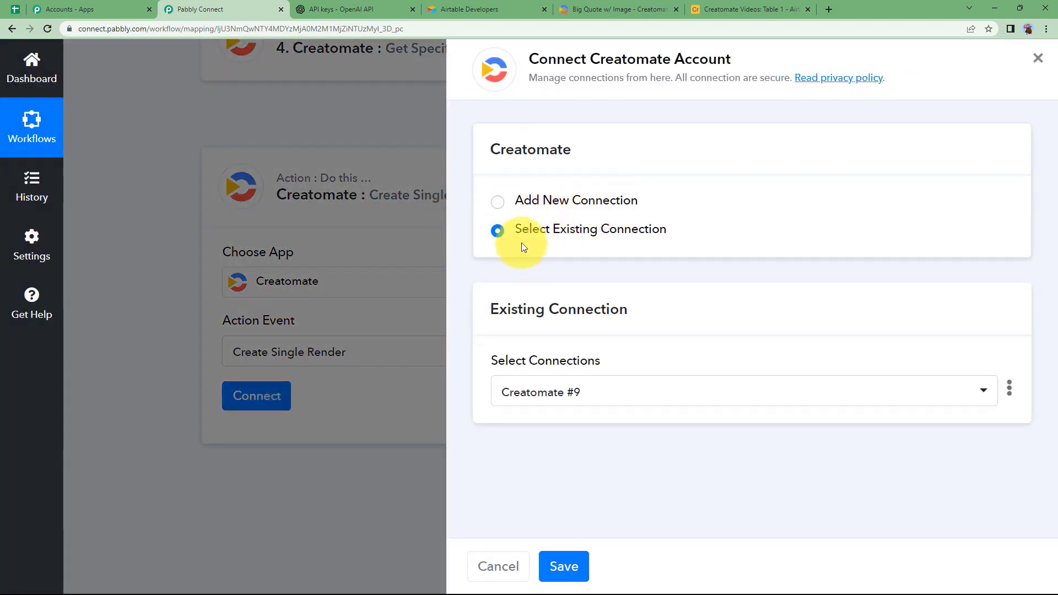
pyautogui.click(565, 563)
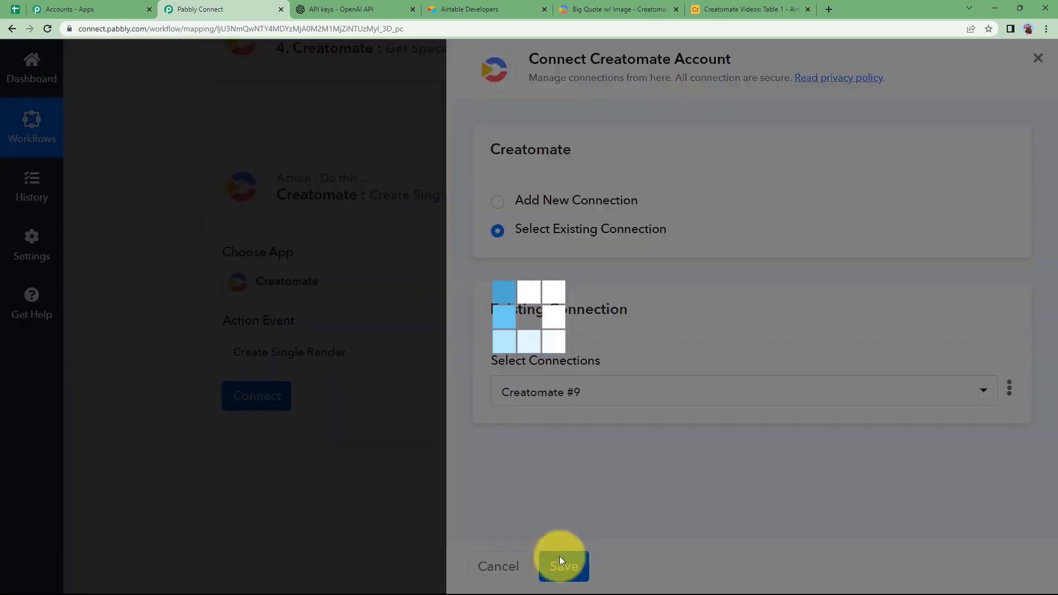
pyautogui.scroll(-3, 299, 302)
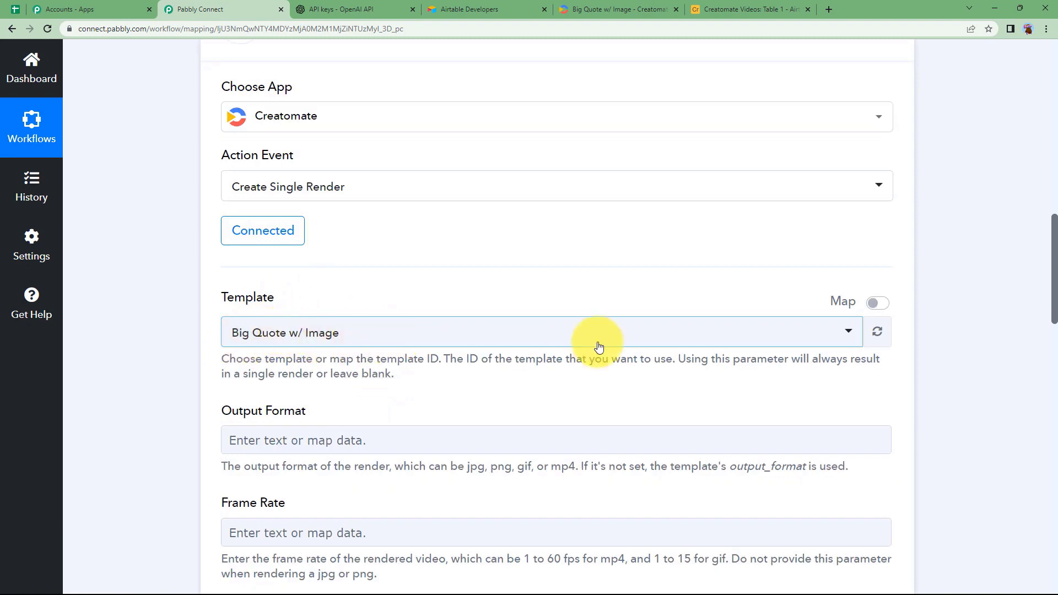
# Enable mapping for the Template field and replace its content with the Id from the step 4 Creatomate response.
pyautogui.click(876, 304)
pyautogui.moveTo(541, 333); pyautogui.dragTo(74, 366)
pyautogui.press('BackSpace')
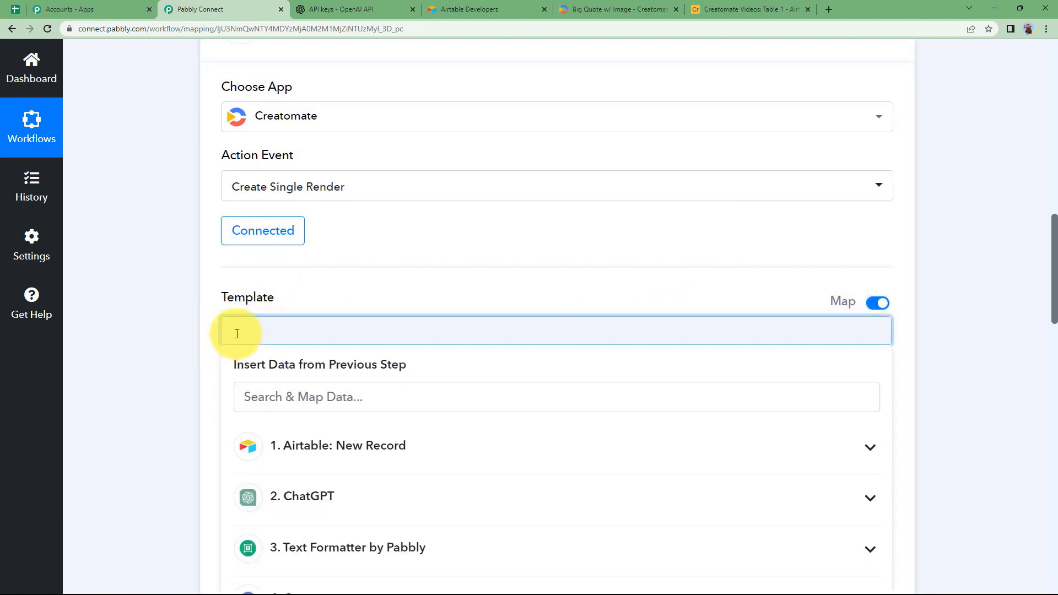
pyautogui.scroll(-3, 331, 510)
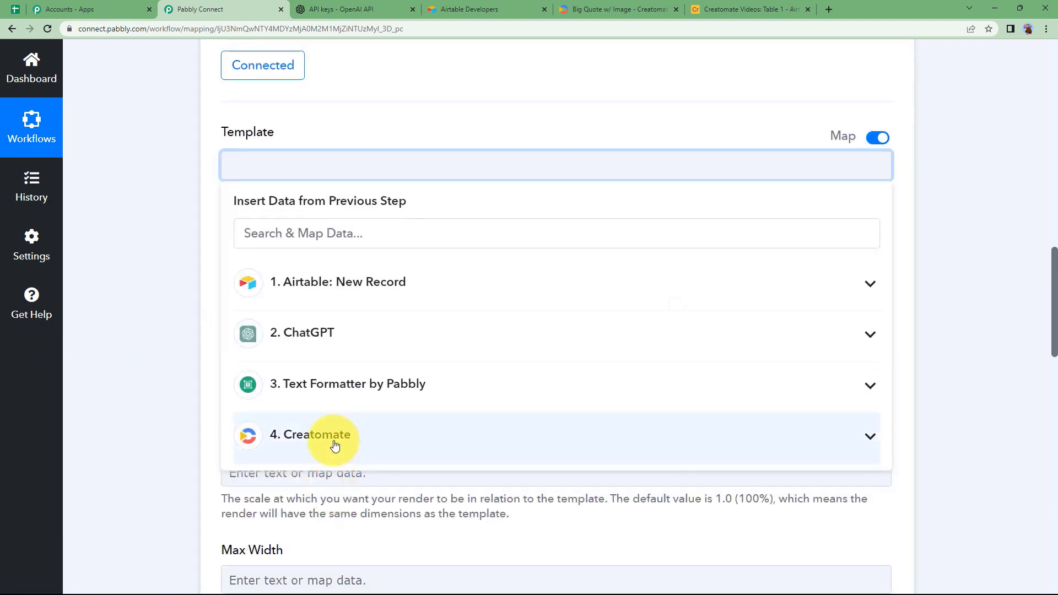
pyautogui.click(342, 438)
pyautogui.click(312, 483)
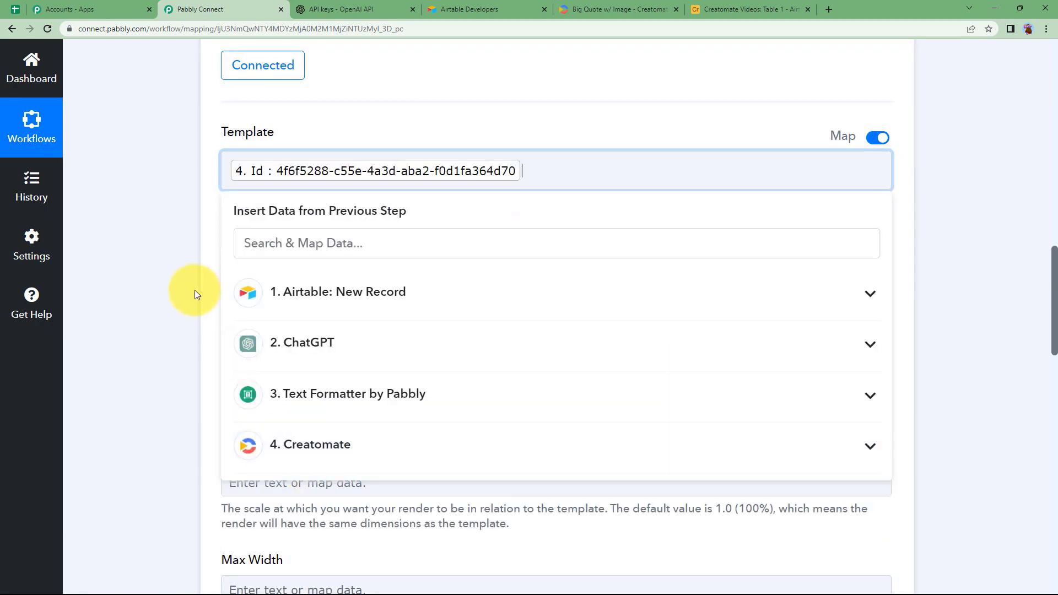
pyautogui.click(199, 299)
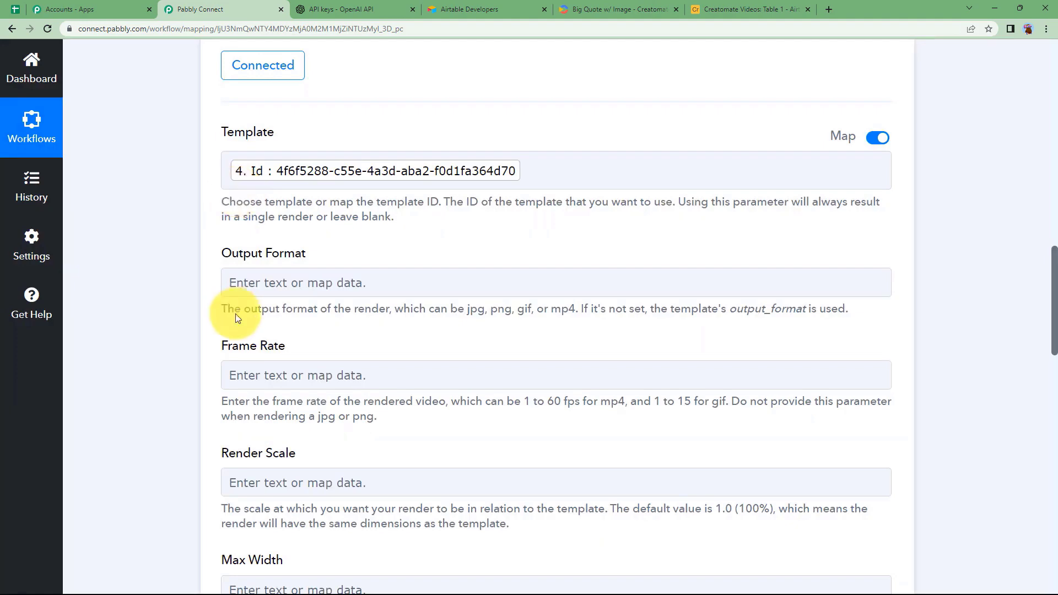
# Review the remaining render fields down to Modifications and read the linked Creatomate documentation on the modifications object.
pyautogui.scroll(-3, 236, 306)
pyautogui.scroll(7, 256, 286)
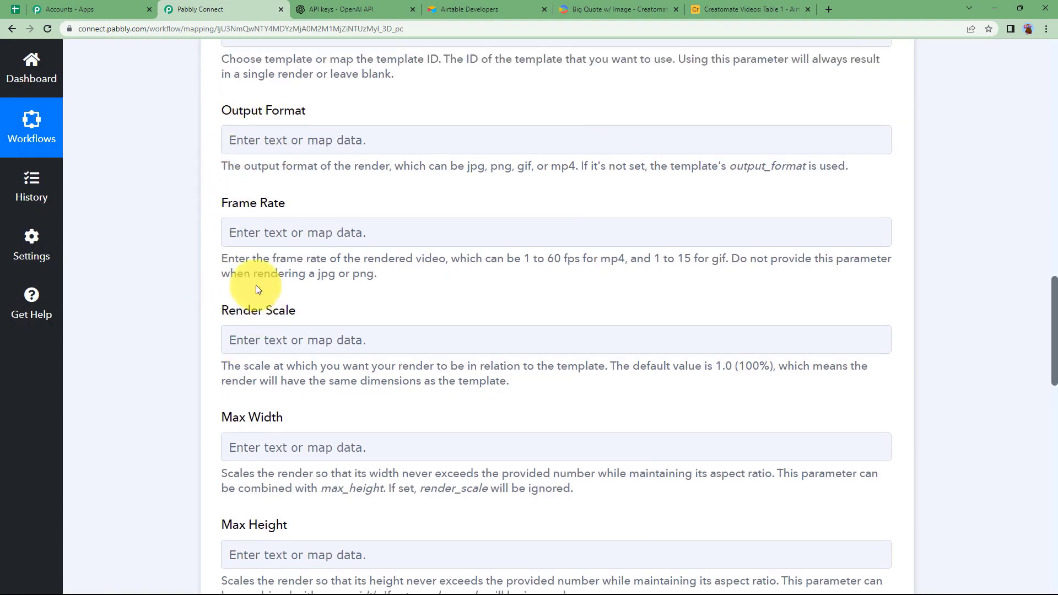
pyautogui.scroll(-3, 214, 369)
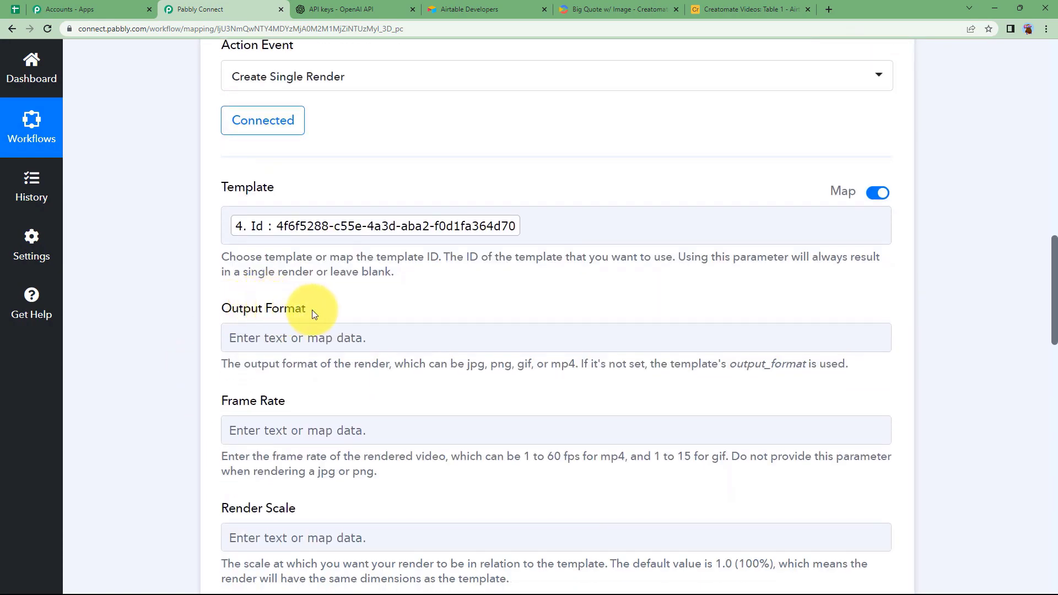
pyautogui.scroll(-15, 183, 385)
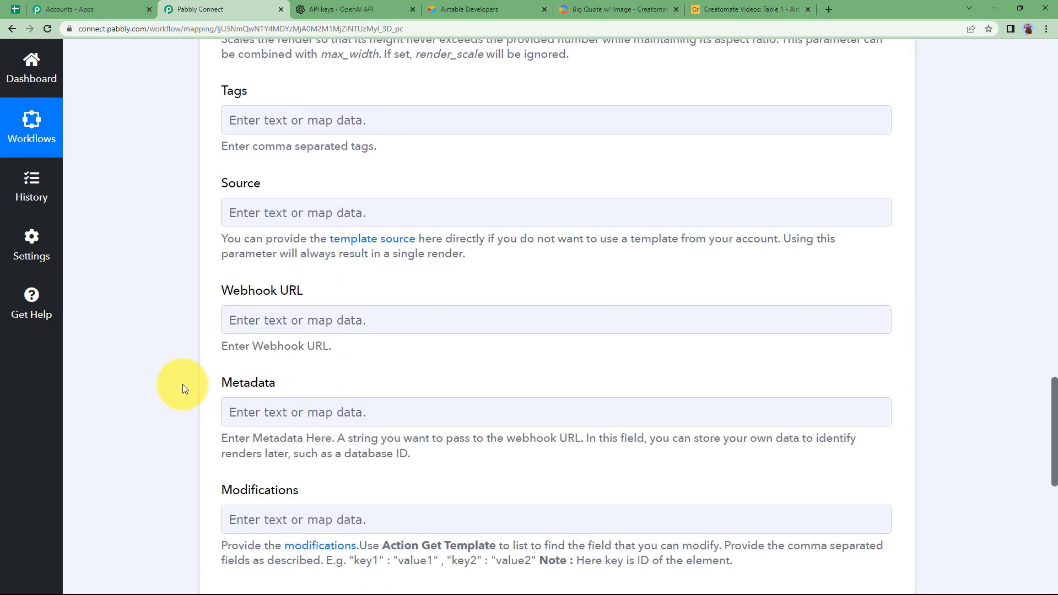
pyautogui.scroll(-2, 195, 387)
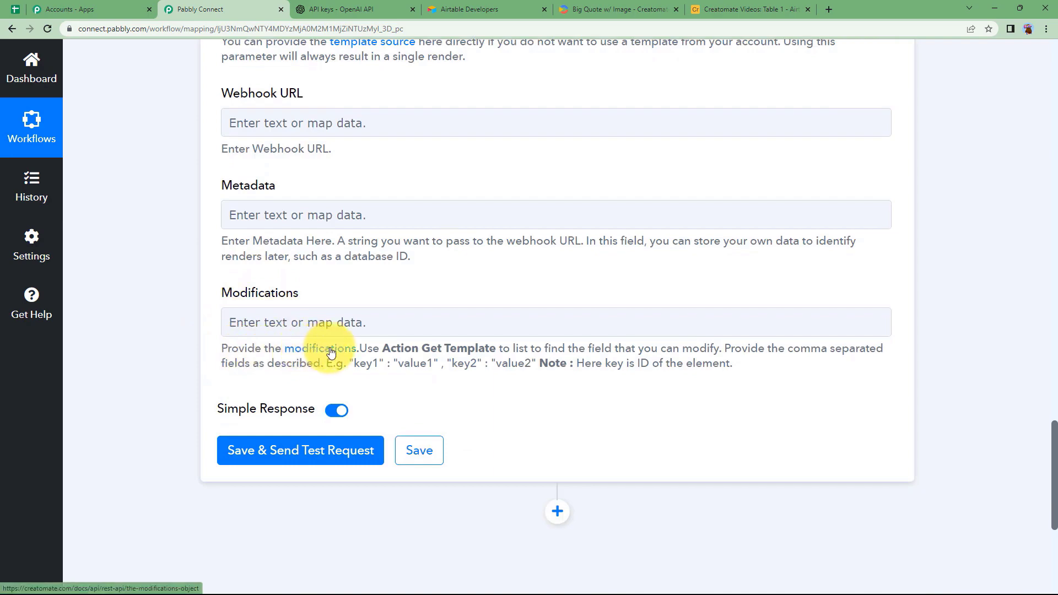
pyautogui.click(331, 353)
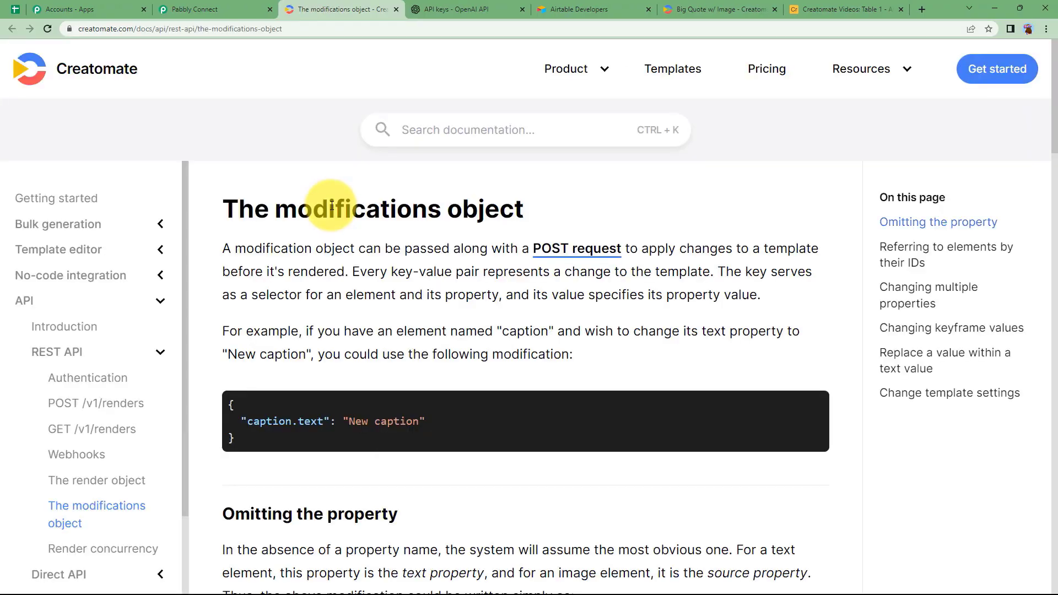
pyautogui.scroll(-2, 481, 345)
pyautogui.scroll(-10, 481, 346)
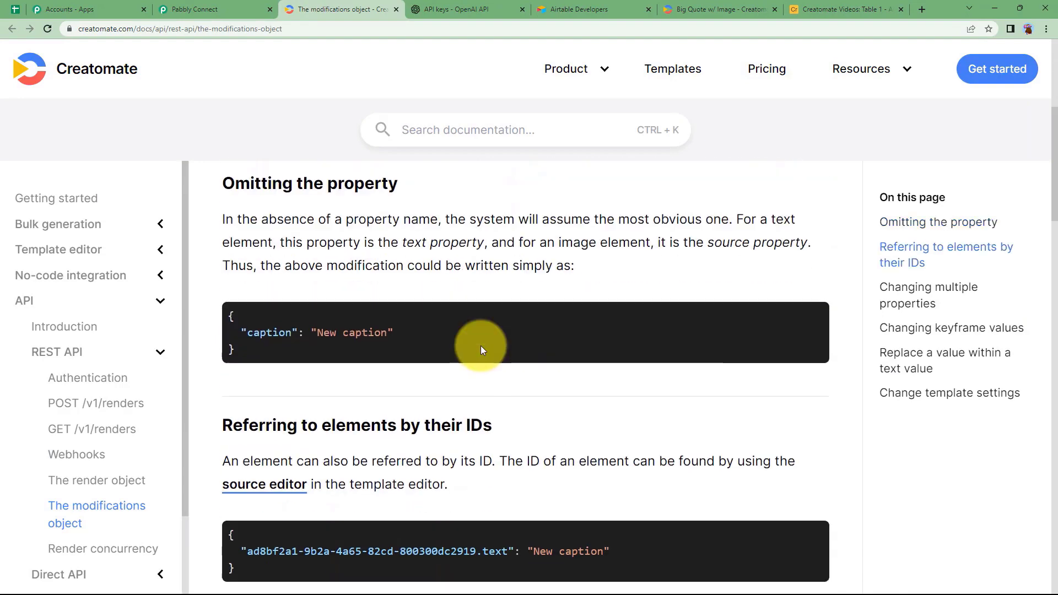
pyautogui.scroll(5, 477, 339)
pyautogui.click(228, 6)
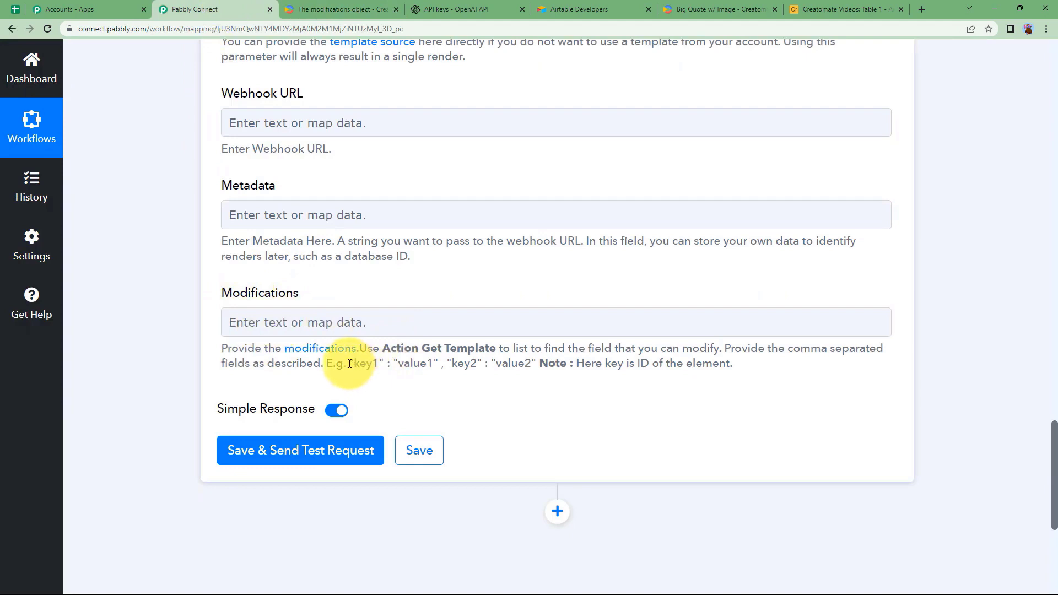
# Copy the example pair "key1" : "value1" from the help text into the Modifications field.
pyautogui.moveTo(349, 364); pyautogui.dragTo(420, 363)
pyautogui.hotkey('ctrl', 'c')
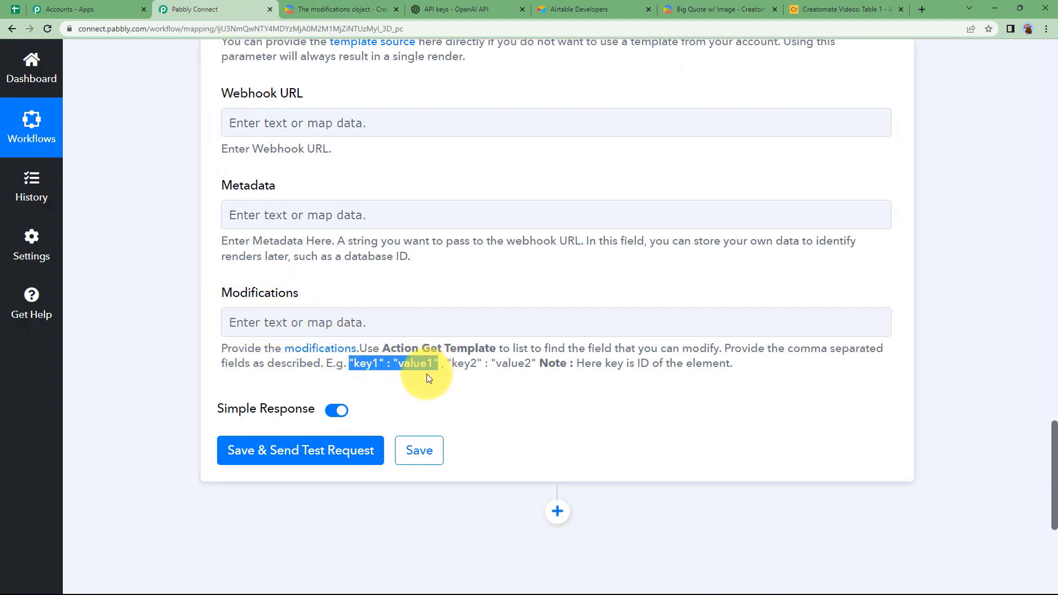
pyautogui.click(292, 326)
pyautogui.hotkey('ctrl', 'v')
pyautogui.click(332, 266)
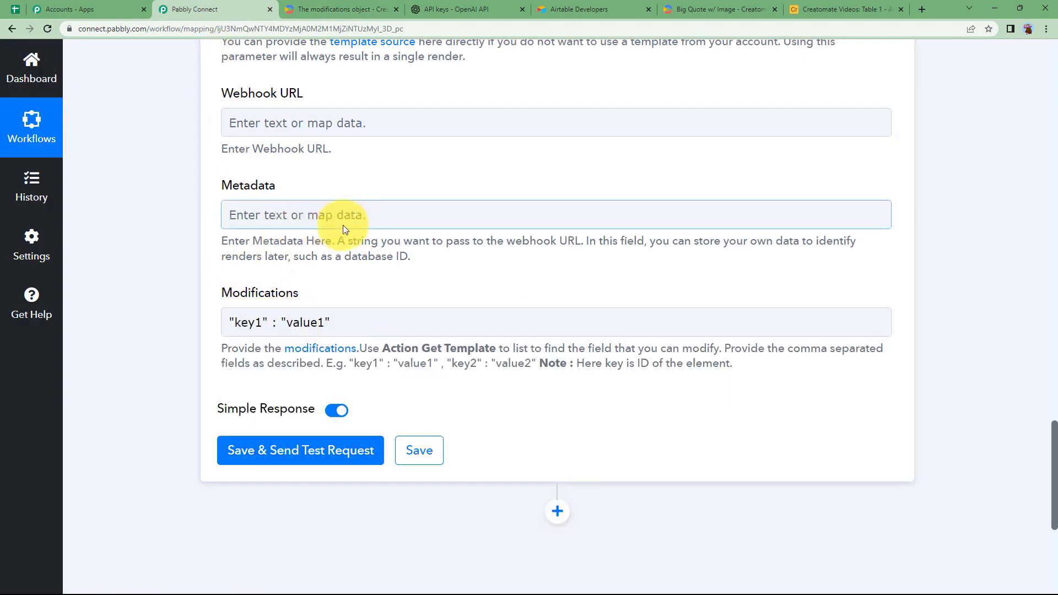
# Check the Quote and Name elements in the Creatomate template against the key and value placeholders in the Modifications field.
pyautogui.moveTo(241, 325); pyautogui.dragTo(261, 326)
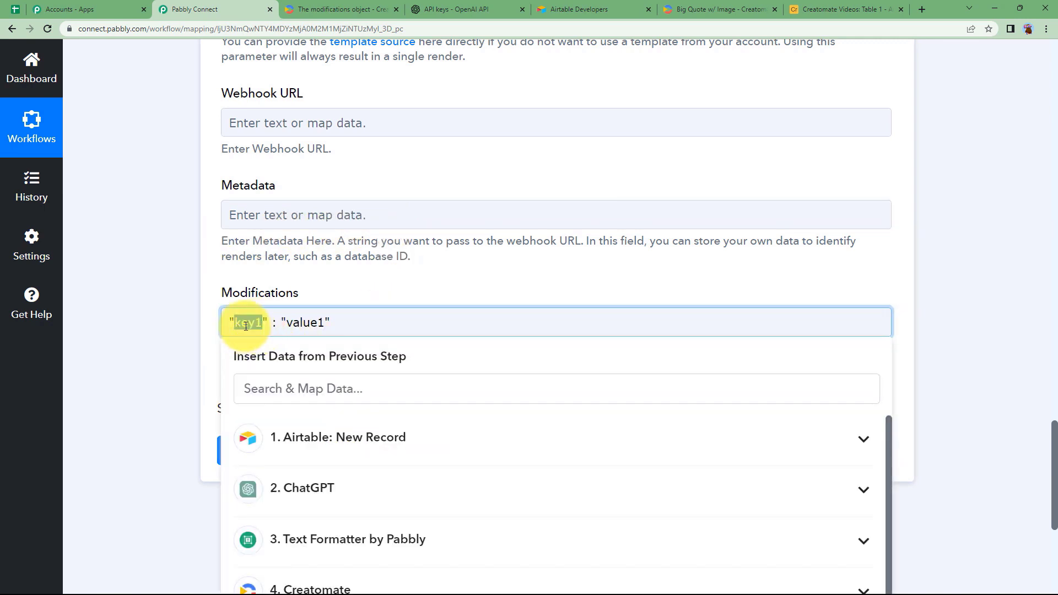
pyautogui.click(710, 9)
pyautogui.click(251, 9)
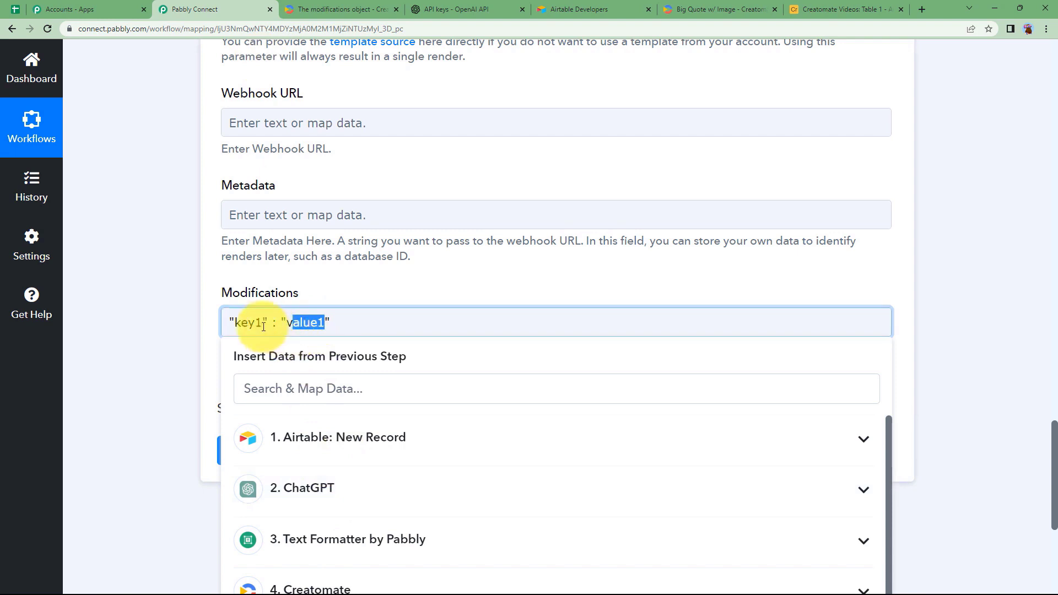
pyautogui.click(661, 6)
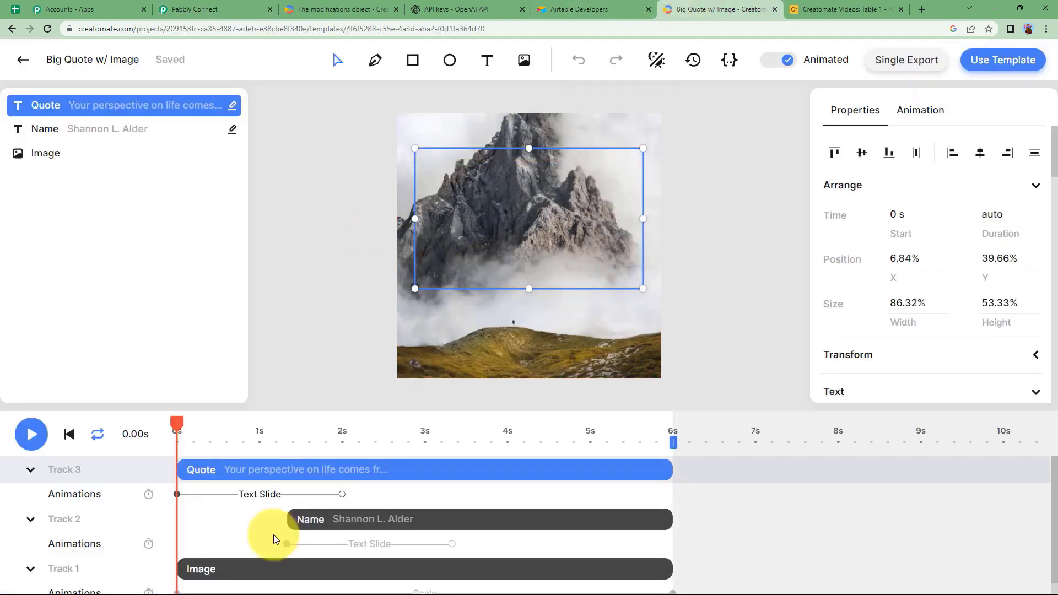
pyautogui.moveTo(177, 425); pyautogui.dragTo(279, 425)
pyautogui.click(217, 10)
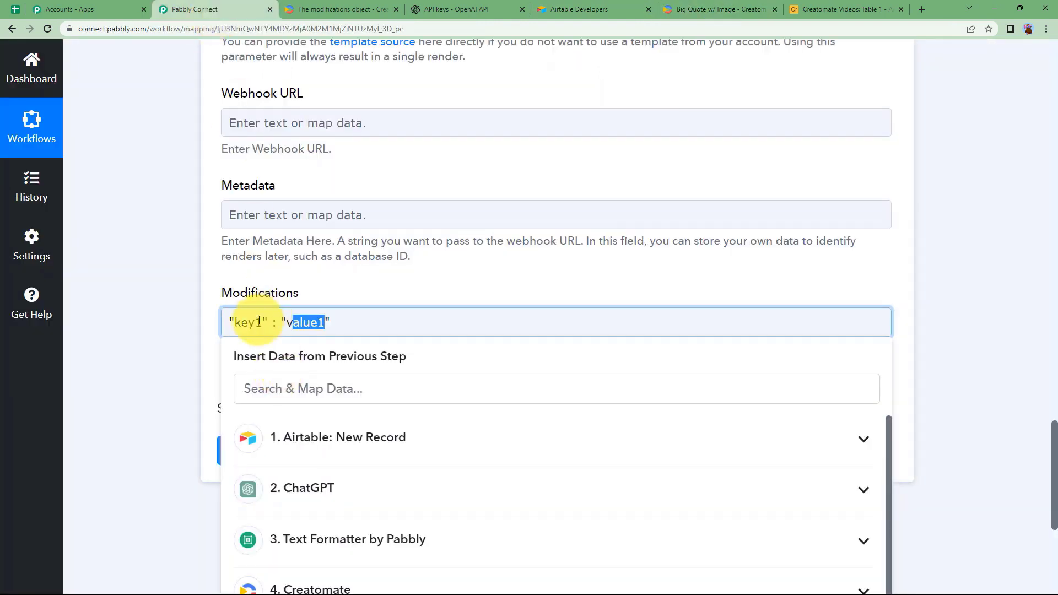
# Open the API integration example of the Big Quote w/ Image template in Creatomate and copy the Quote key from its modifications.
pyautogui.click(699, 7)
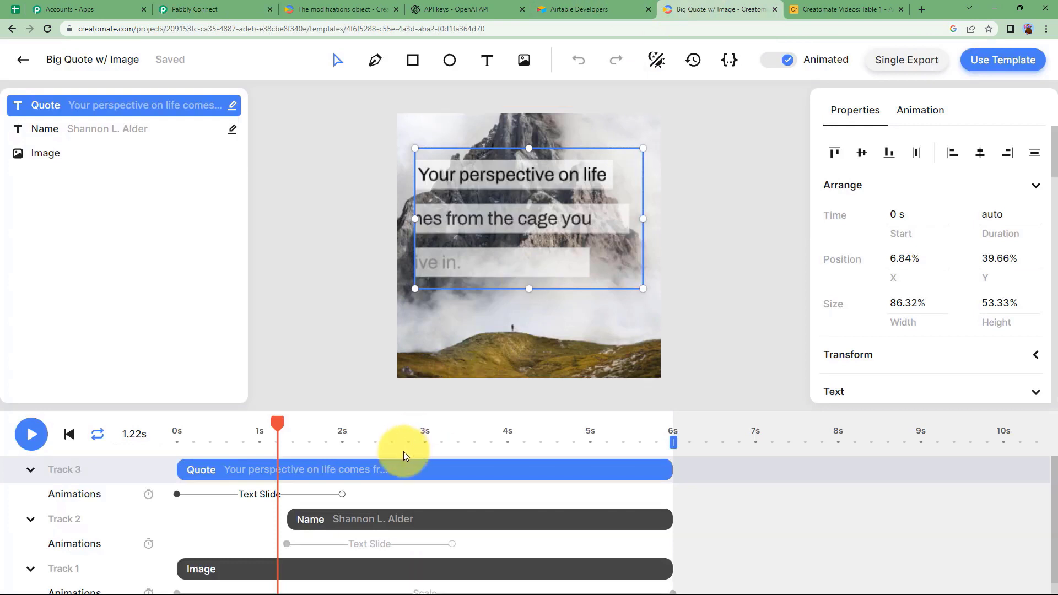
pyautogui.click(1020, 64)
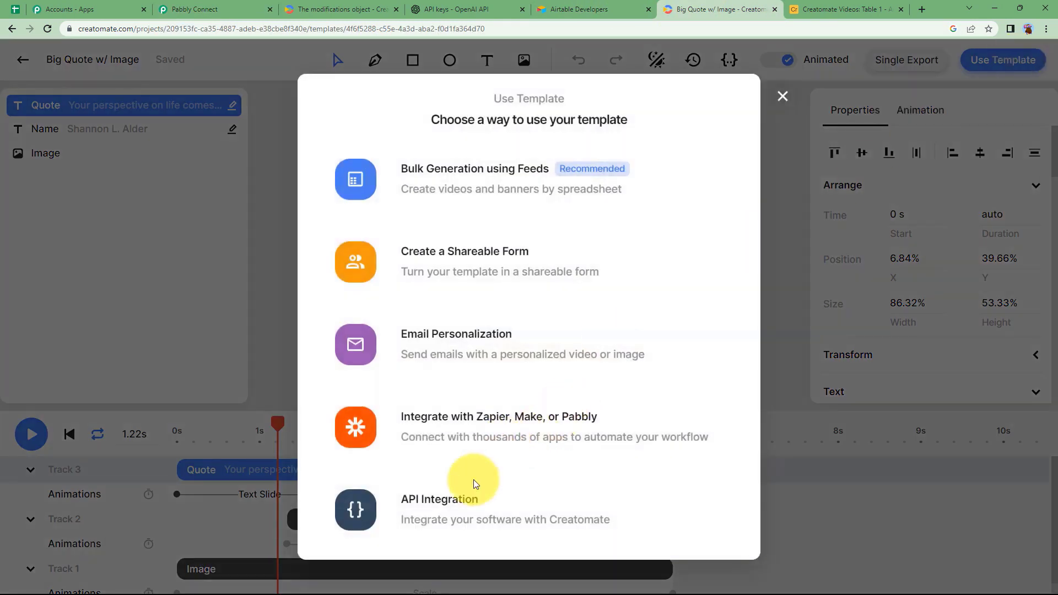
pyautogui.click(447, 511)
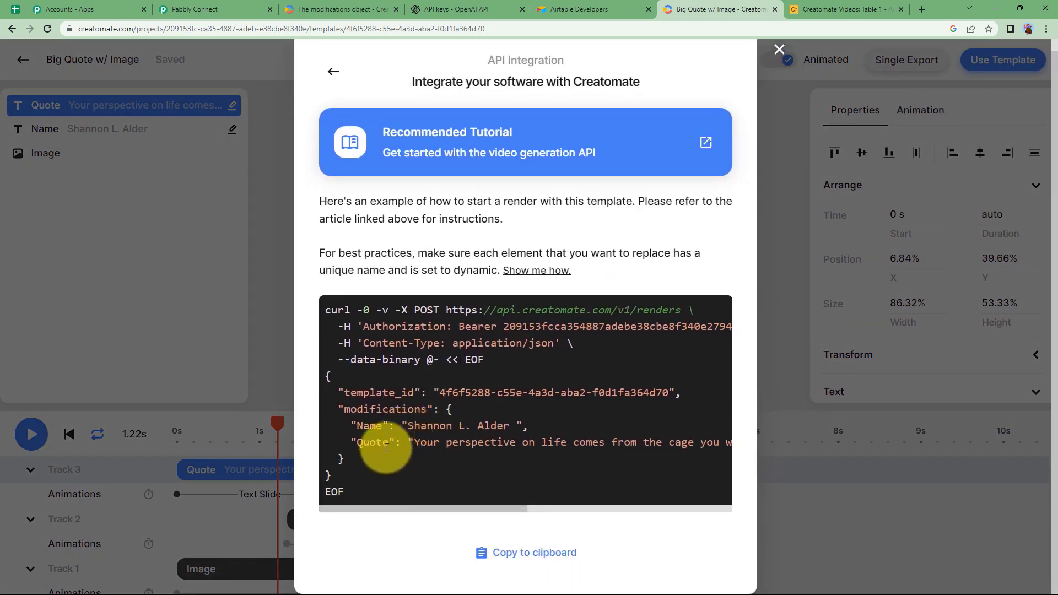
pyautogui.tripleClick(374, 443)
pyautogui.doubleClick(368, 444)
pyautogui.hotkey('ctrl', 'c')
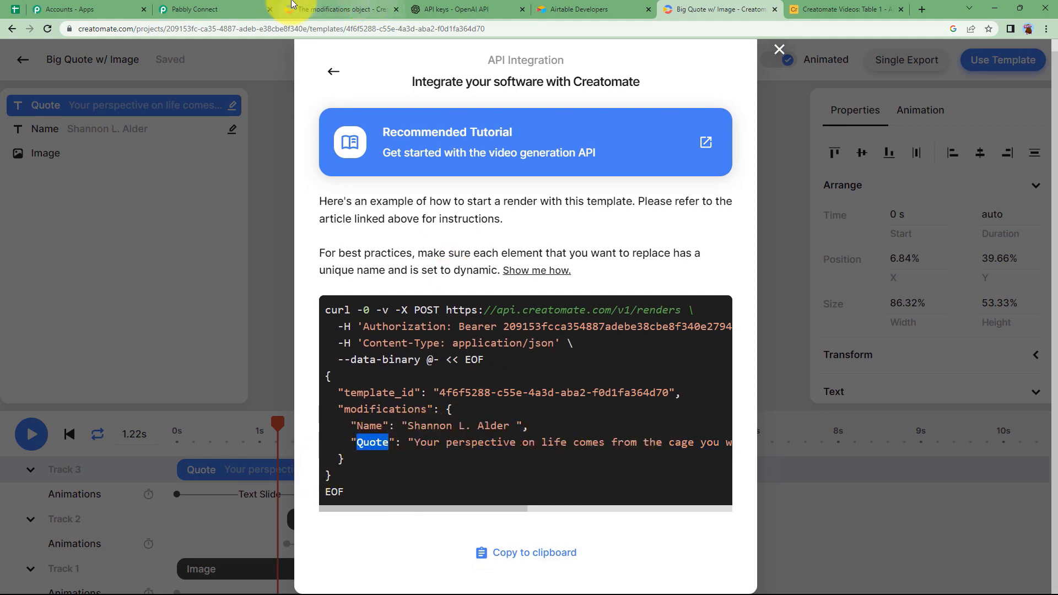
# In the Pabbly Connect Modifications field, replace key1 with the step 4 Source Elements 2 Name value, searching the mapping data for Quote.
pyautogui.click(193, 9)
pyautogui.click(328, 400)
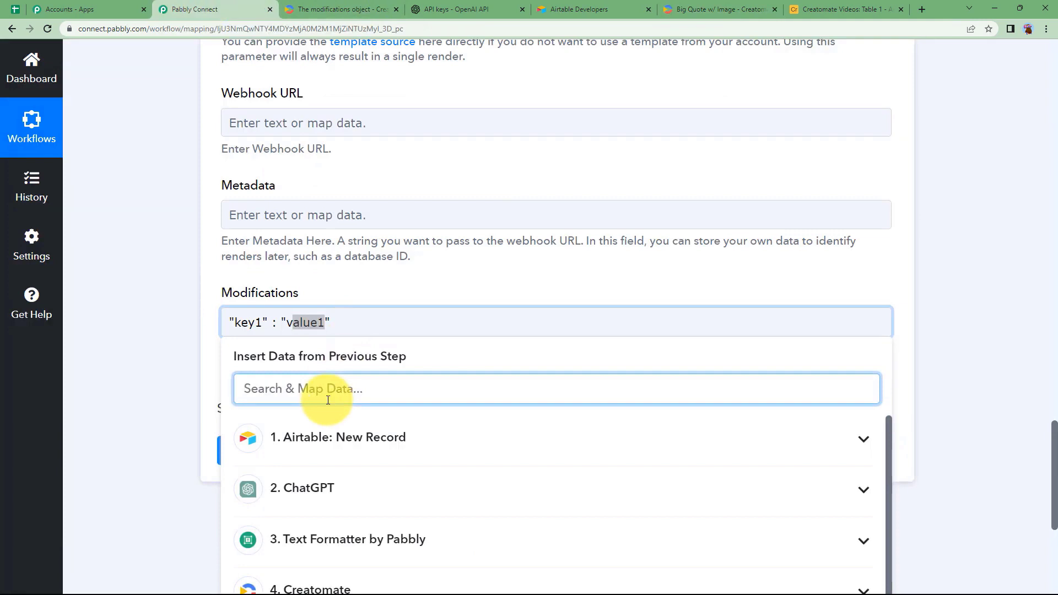
pyautogui.hotkey('ctrl', 'v')
pyautogui.click(302, 322)
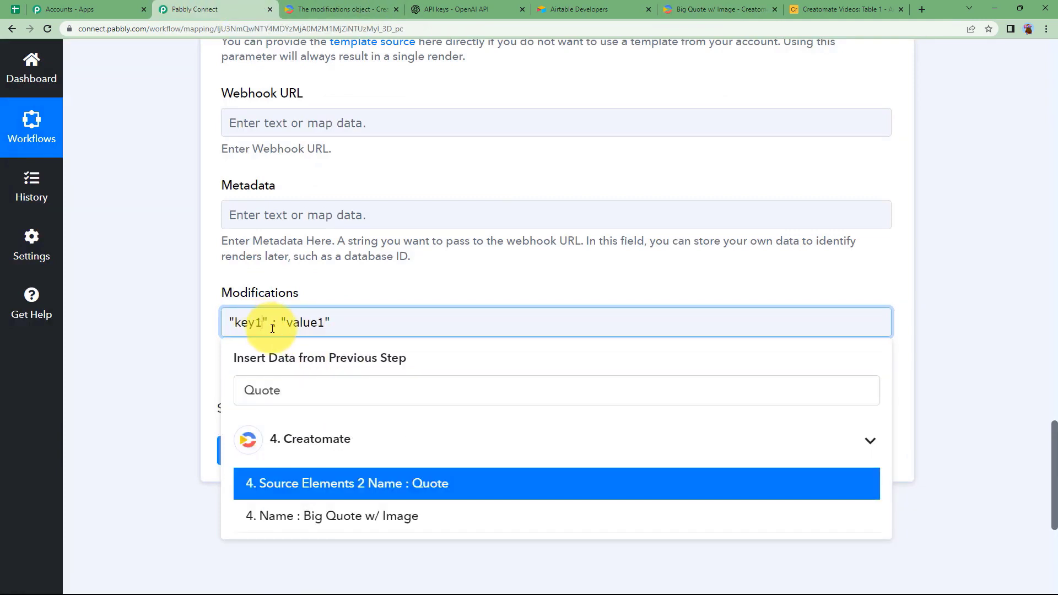
pyautogui.press('BackSpace')
pyautogui.press('BackSpace')
pyautogui.press('BackSpace')
pyautogui.press('BackSpace')
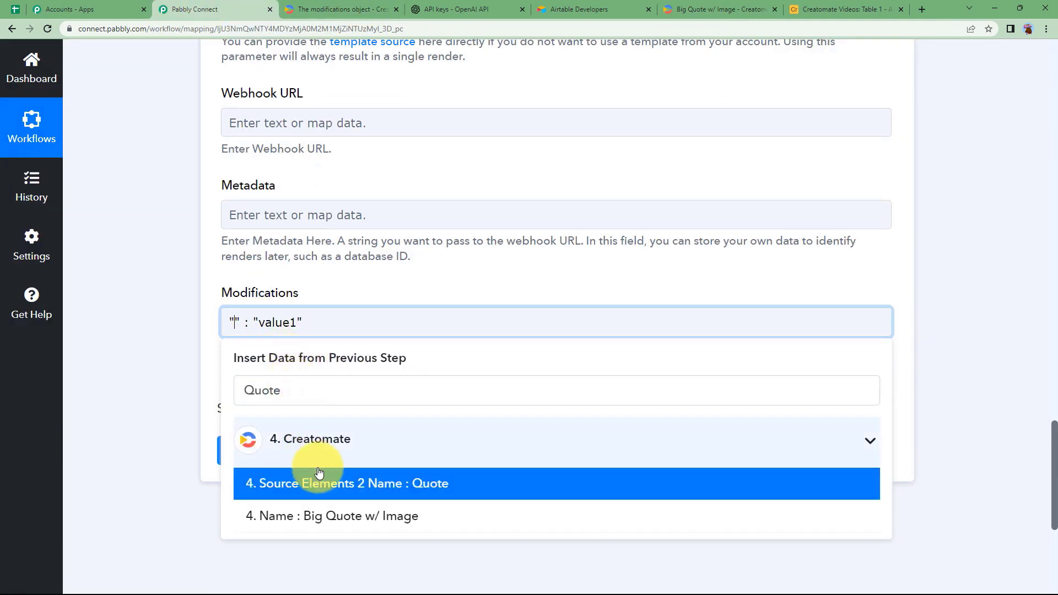
pyautogui.click(378, 484)
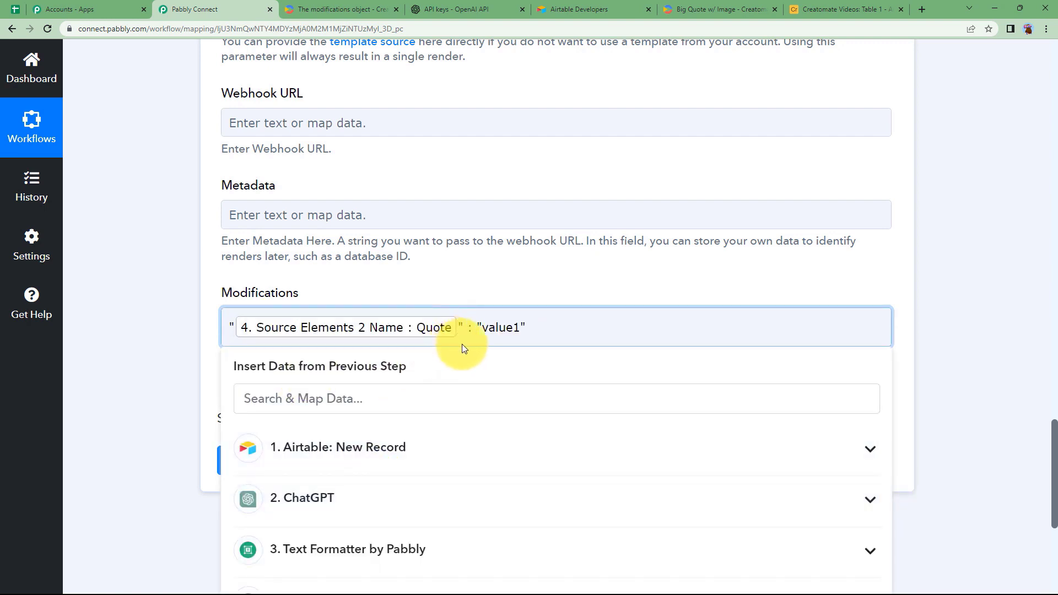
# Replace value1 in the Modifications field with the Result from step 3, Text Formatter by Pabbly.
pyautogui.click(519, 328)
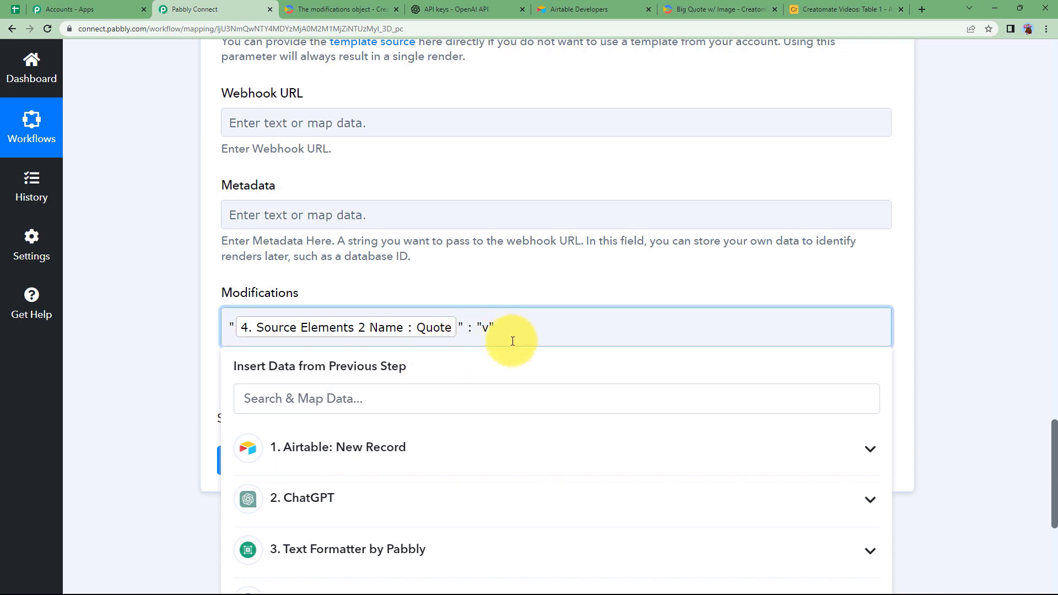
pyautogui.press('BackSpace')
pyautogui.scroll(-3, 312, 405)
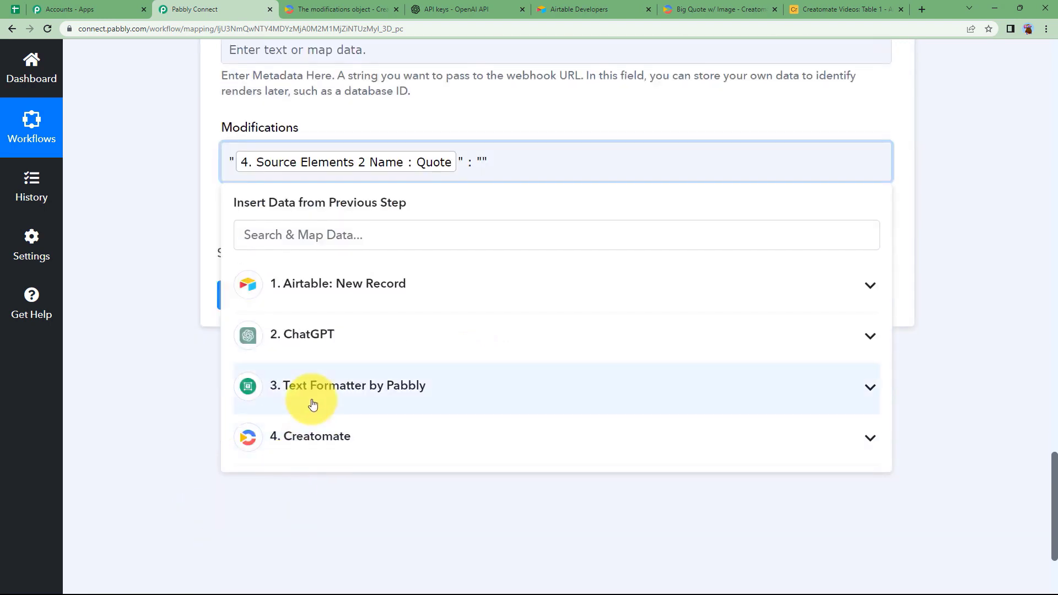
pyautogui.click(323, 391)
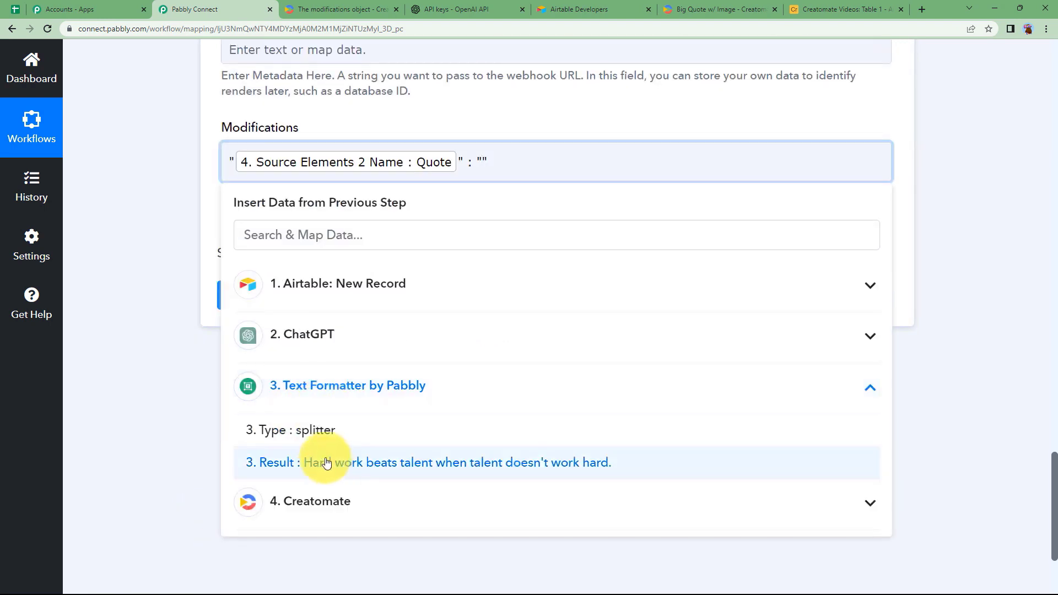
pyautogui.click(331, 463)
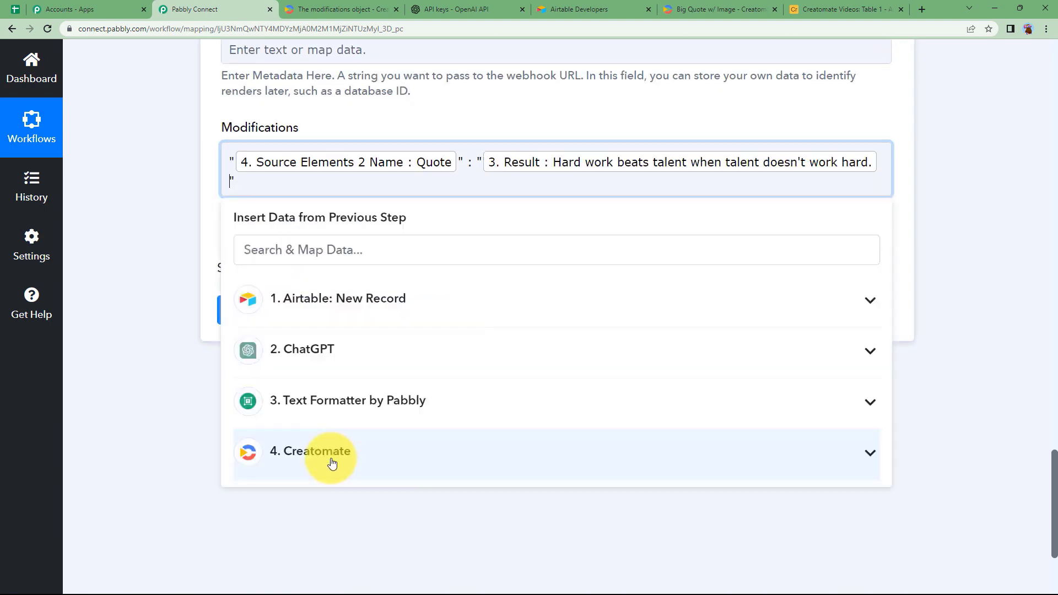
pyautogui.click(928, 198)
pyautogui.scroll(-1, 217, 272)
# Check the Hardwork record in the Airtable table, and save the Creatomate render step in Pabbly Connect with a test request.
pyautogui.click(544, 6)
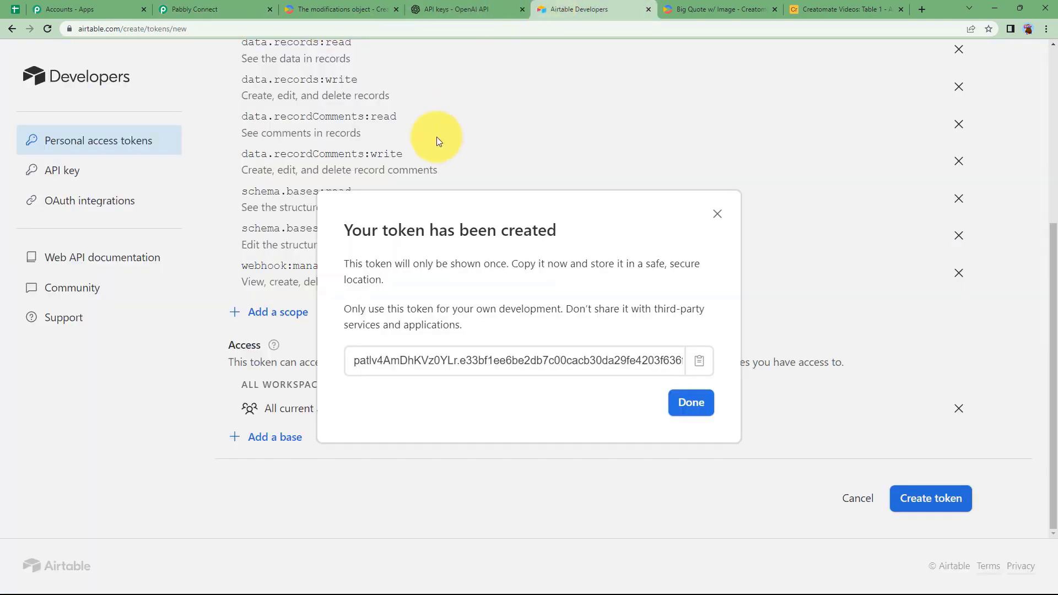
pyautogui.click(821, 5)
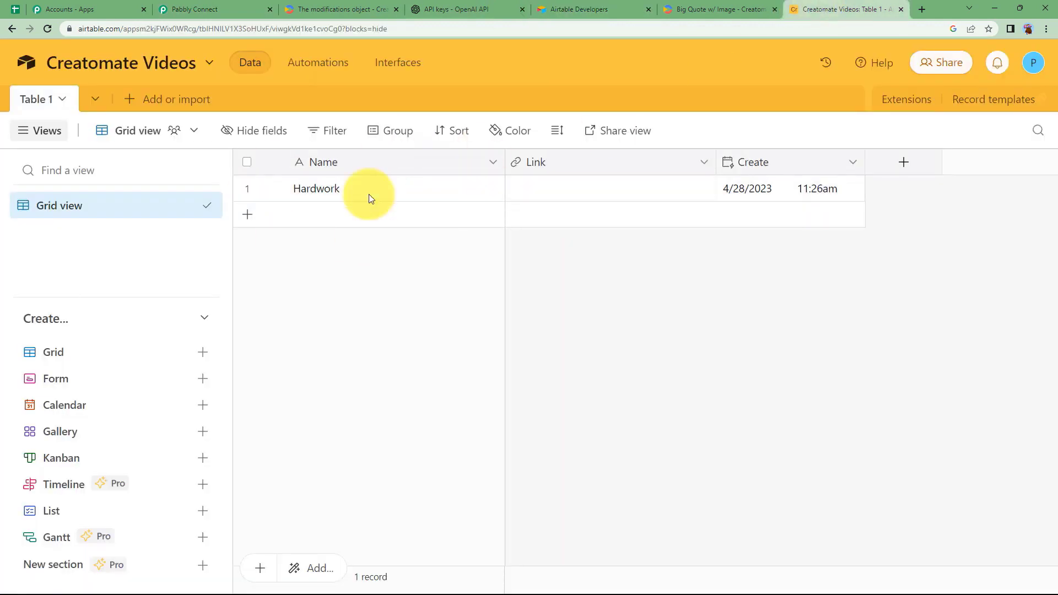
pyautogui.click(230, 12)
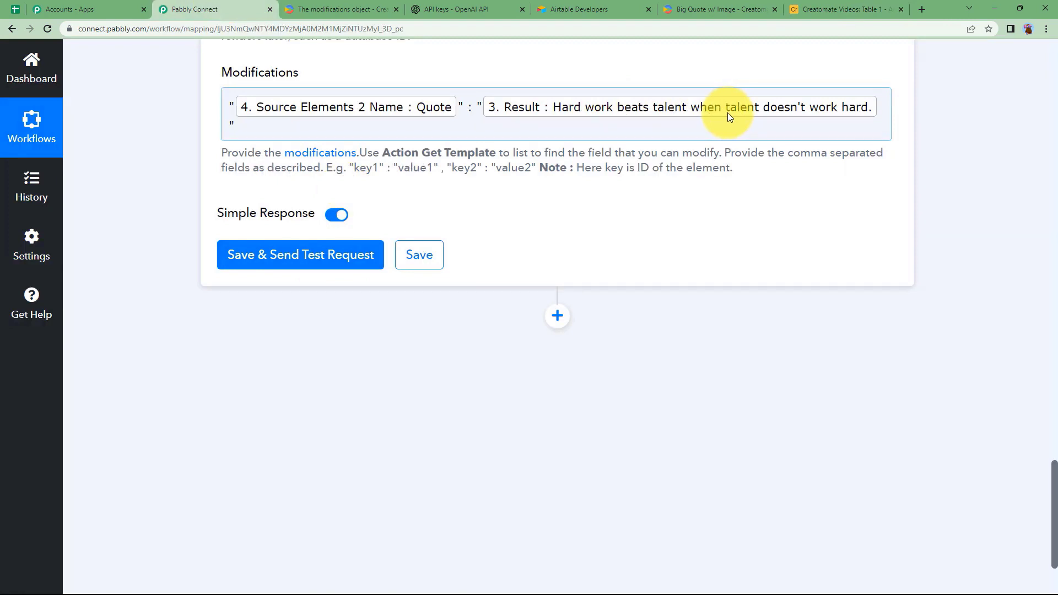
pyautogui.click(342, 263)
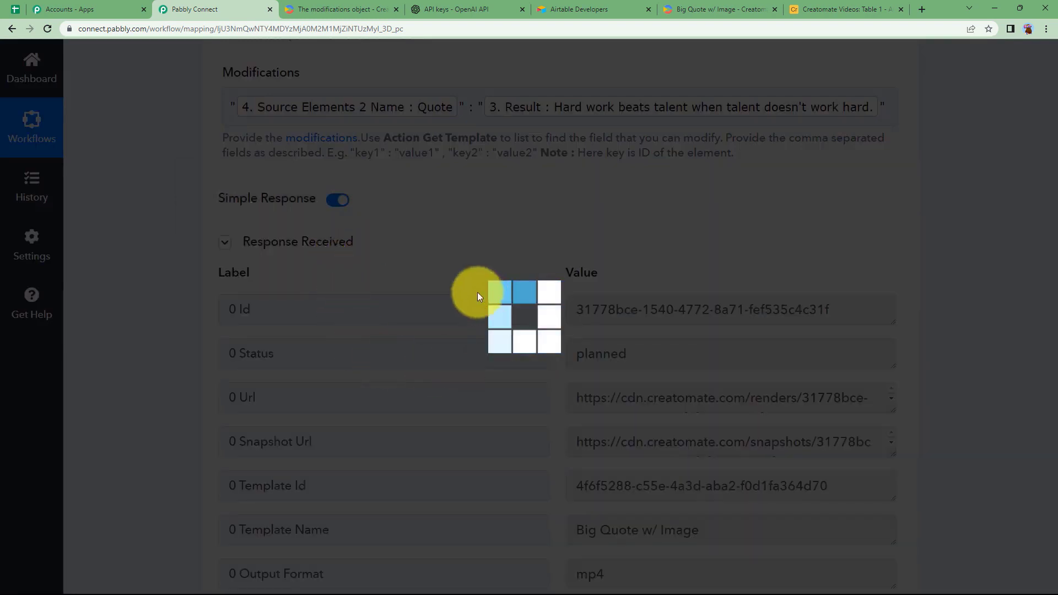
pyautogui.scroll(-2, 543, 370)
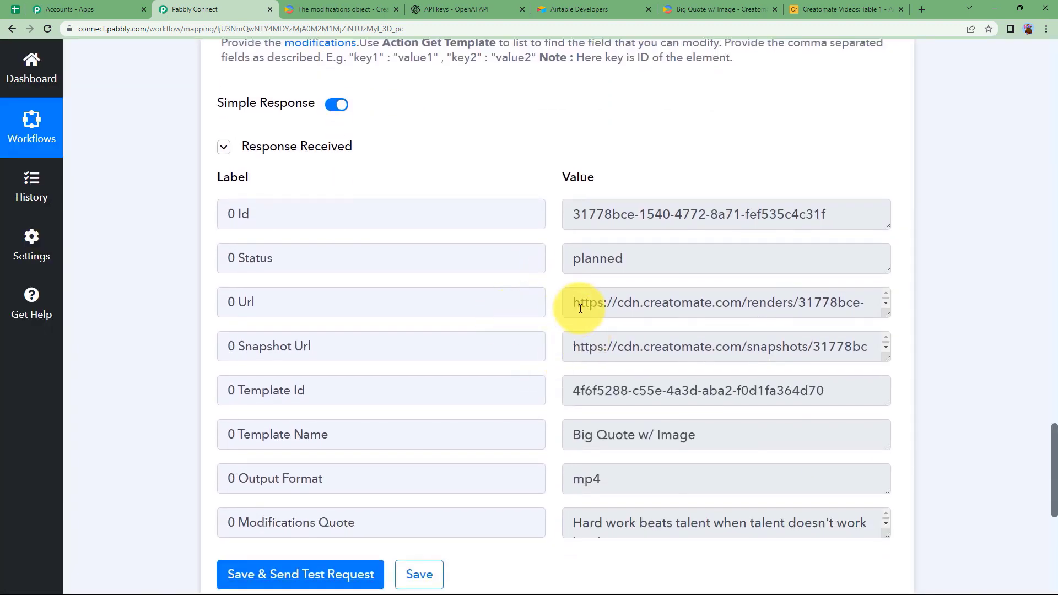
# Open the rendered mp4 from the response's 0 Url value in a new tab and watch the quote video.
pyautogui.moveTo(575, 303); pyautogui.dragTo(858, 339)
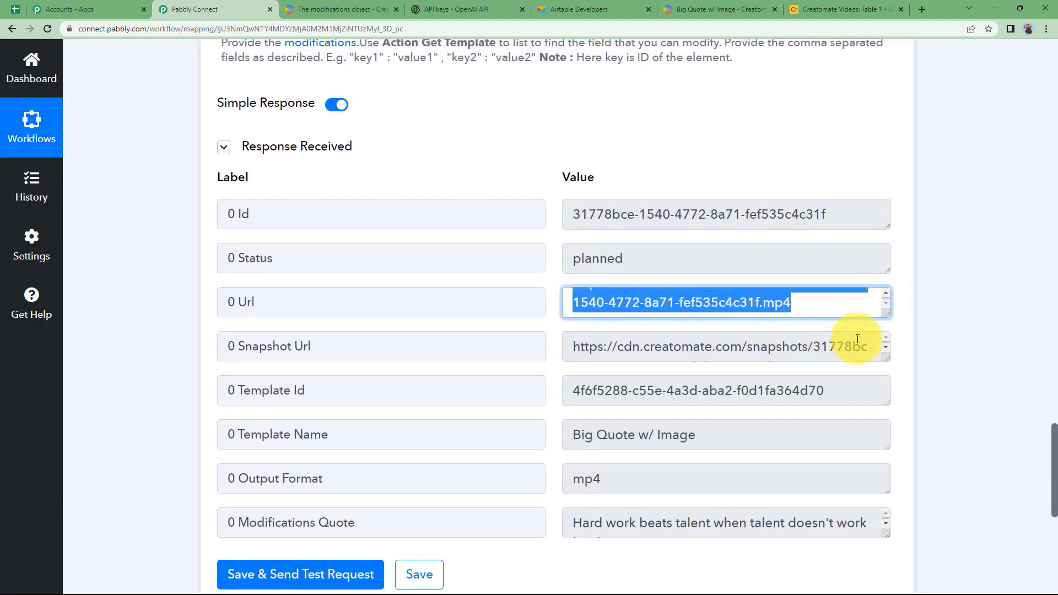
pyautogui.rightClick(745, 307)
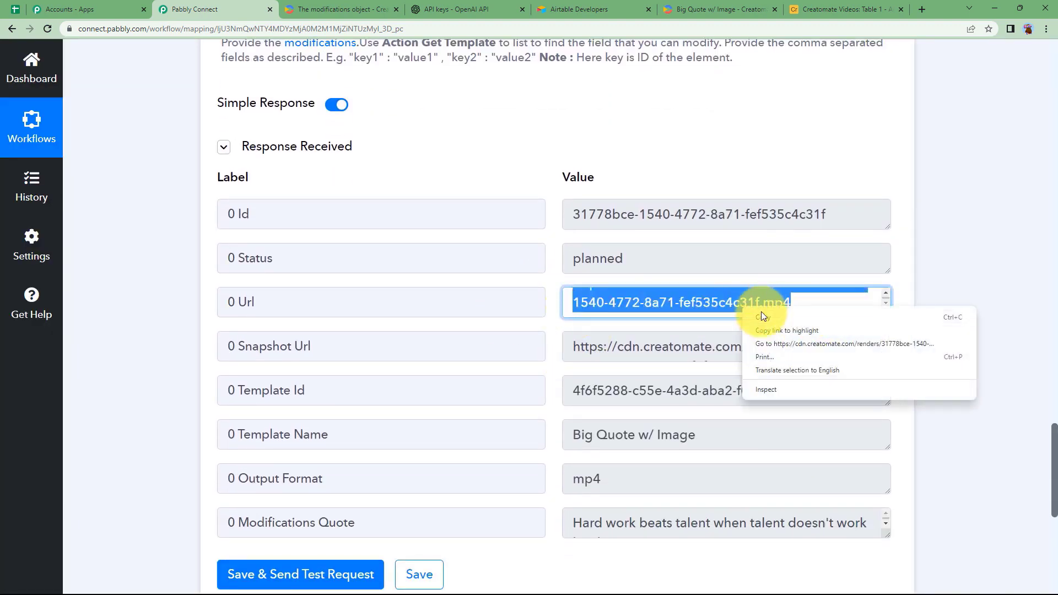
pyautogui.click(769, 344)
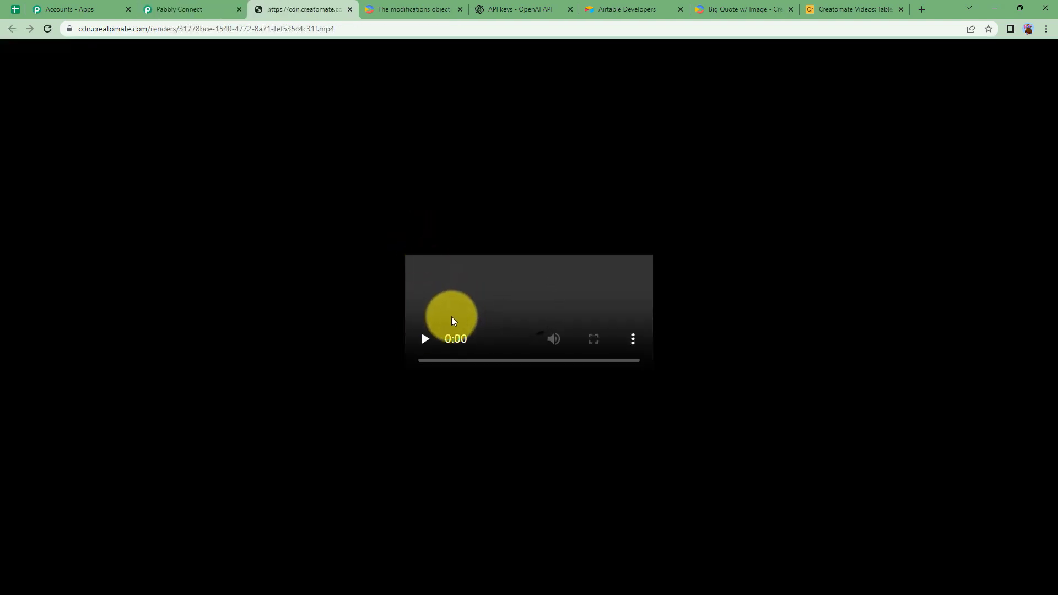
pyautogui.press('XF86AudioMute')
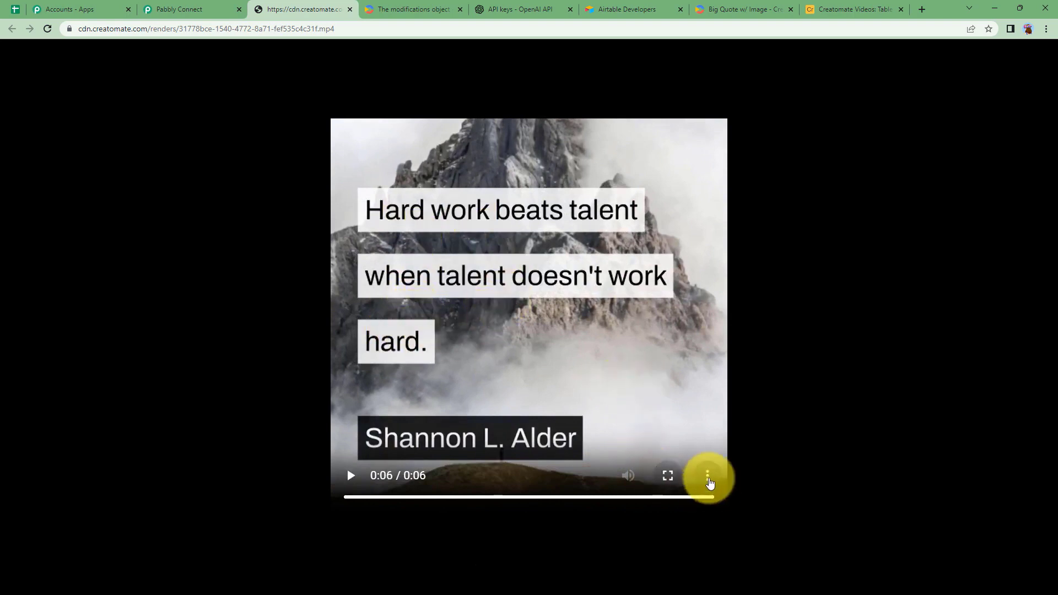
pyautogui.click(708, 482)
pyautogui.click(799, 385)
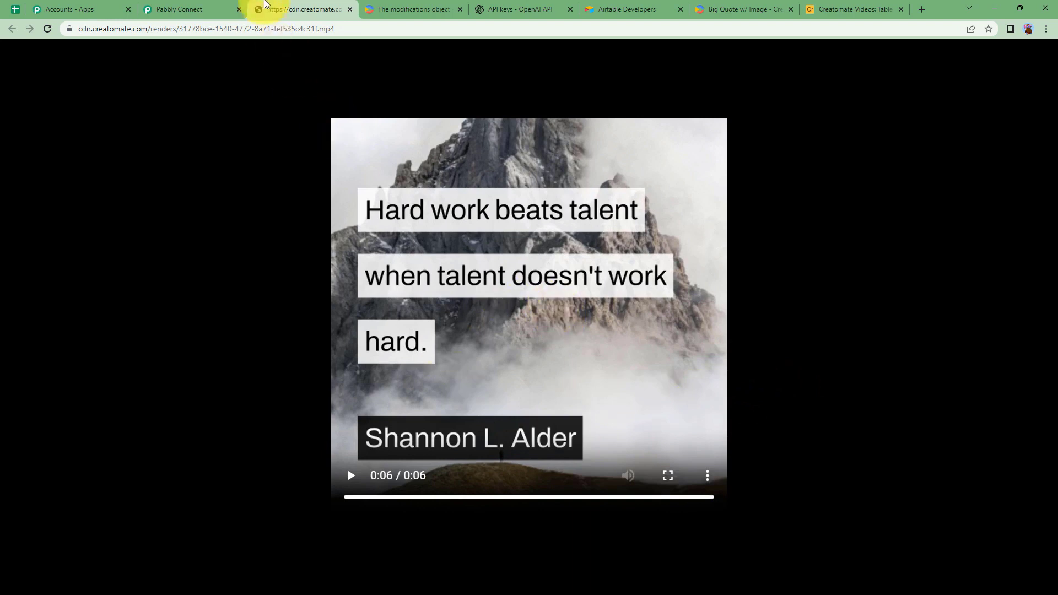
# Review the render response in Pabbly Connect and the Link field of the Hardwork record in Airtable.
pyautogui.click(218, 5)
pyautogui.click(174, 188)
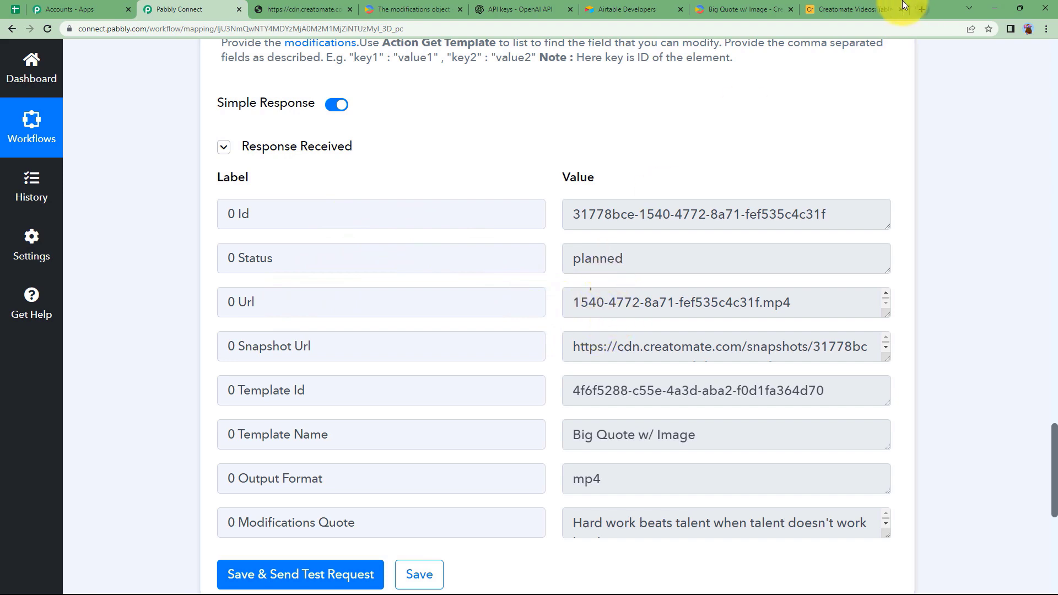
pyautogui.click(887, 9)
pyautogui.click(568, 194)
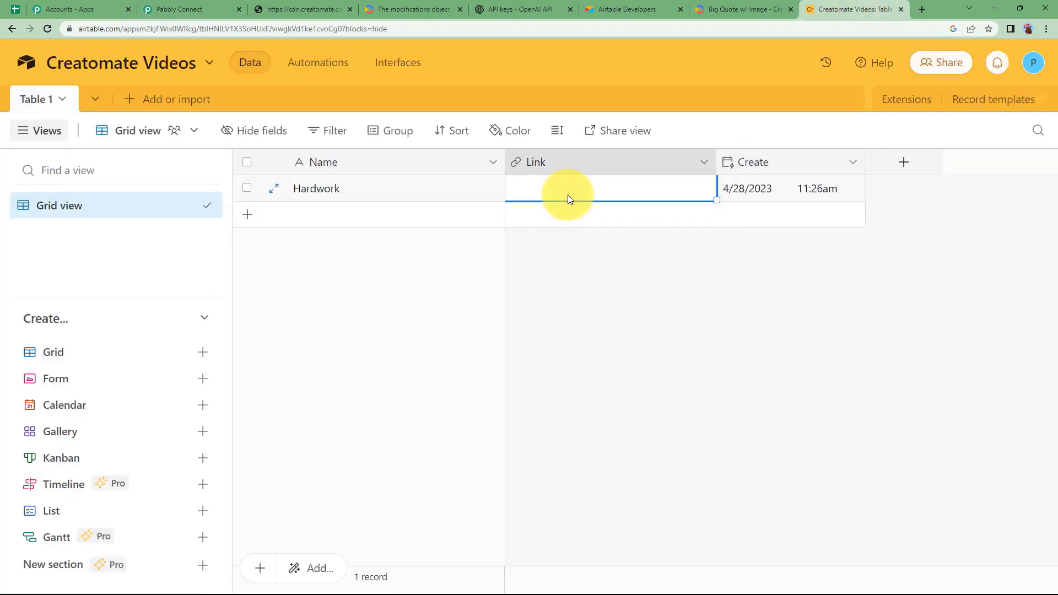
# Add a new action step after the Creatomate render step in the Pabbly Connect workflow.
pyautogui.click(193, 6)
pyautogui.scroll(-2, 283, 372)
pyautogui.click(565, 474)
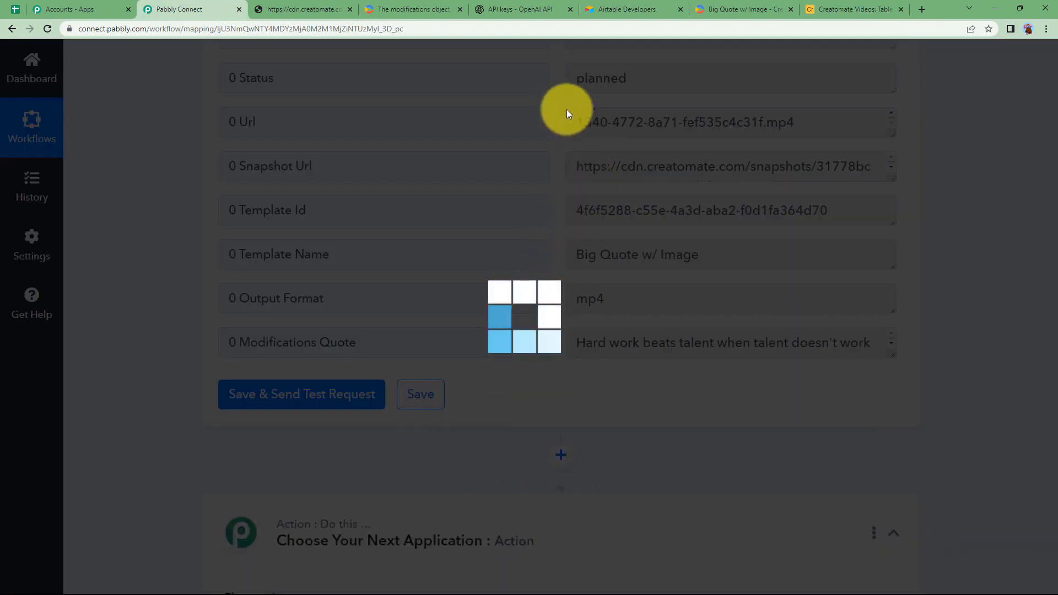
pyautogui.scroll(3, 666, 207)
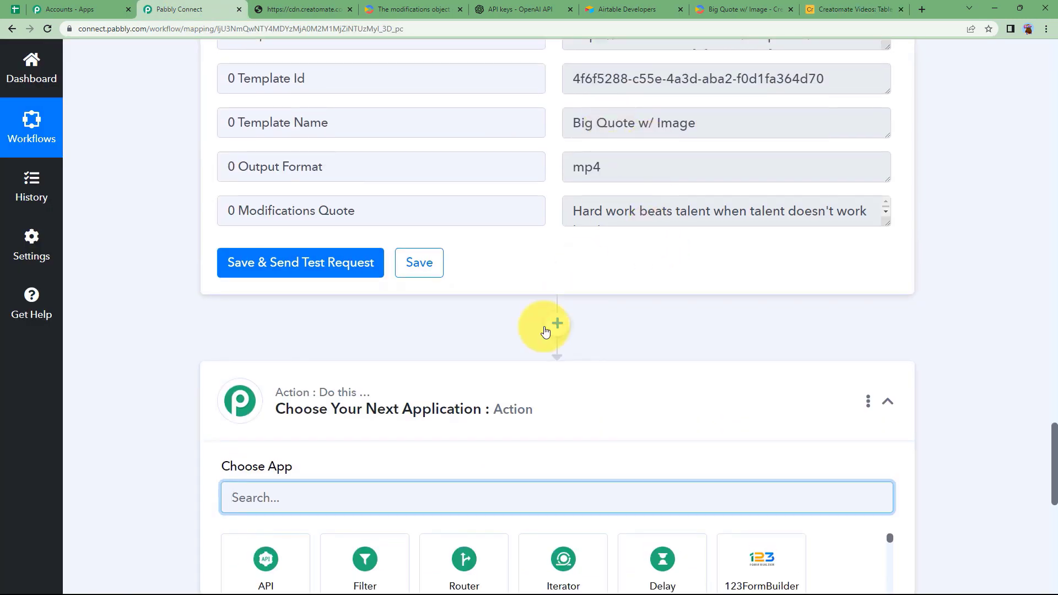
pyautogui.scroll(-2, 428, 359)
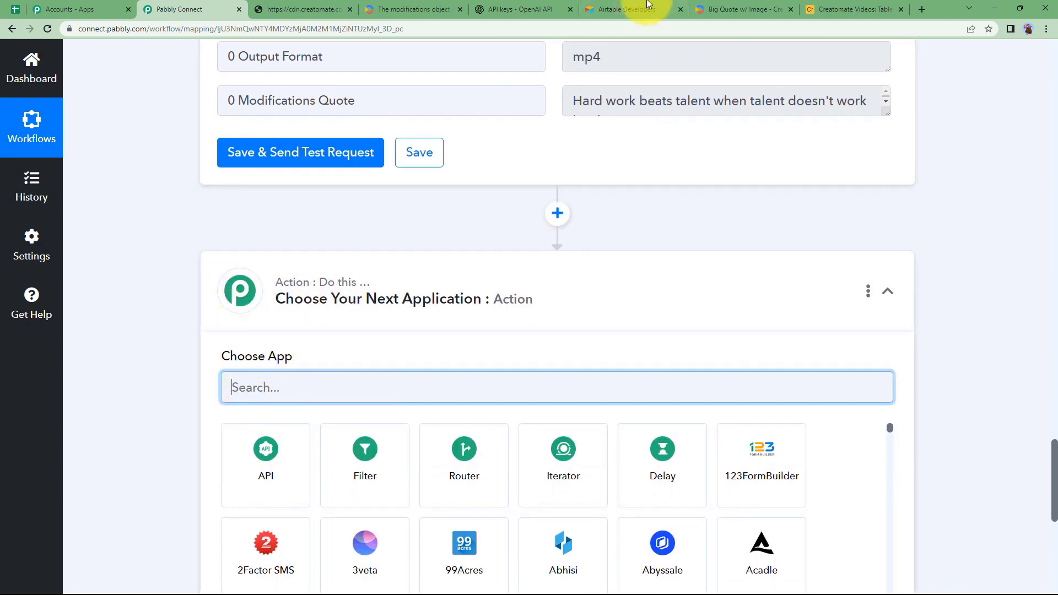
# Examine the Name and Link fields of the Airtable record to determine which one the new Pabbly Connect action must fill.
pyautogui.click(840, 9)
pyautogui.click(336, 191)
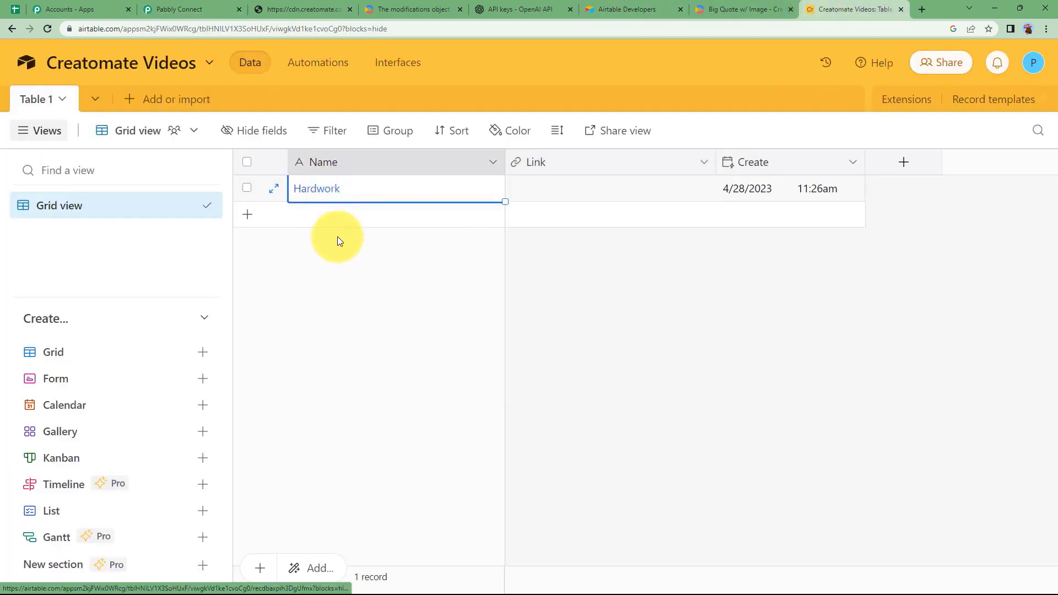
pyautogui.click(341, 263)
pyautogui.click(204, 9)
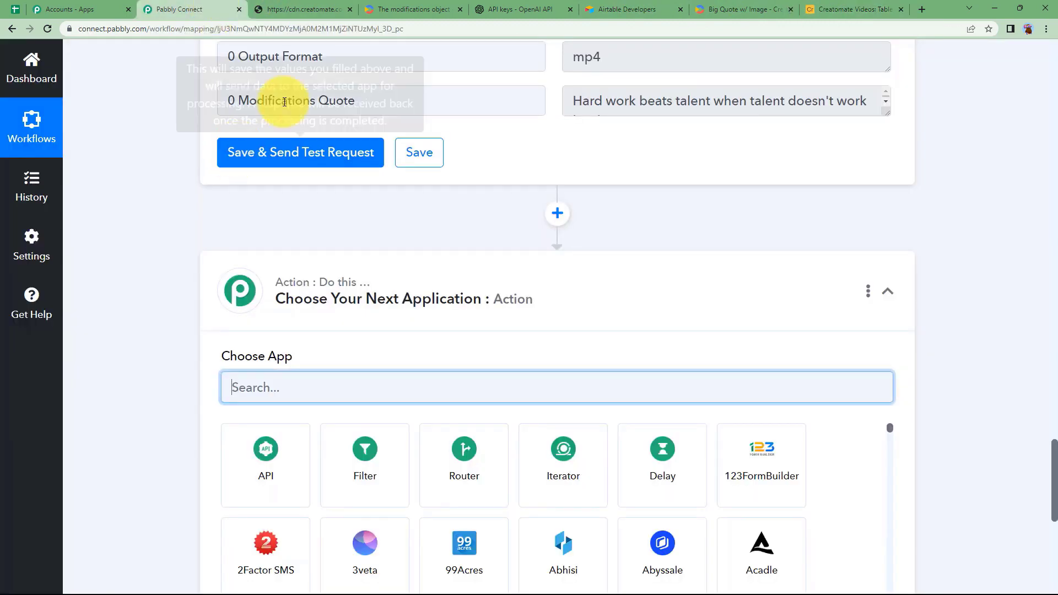
pyautogui.click(849, 9)
pyautogui.click(554, 188)
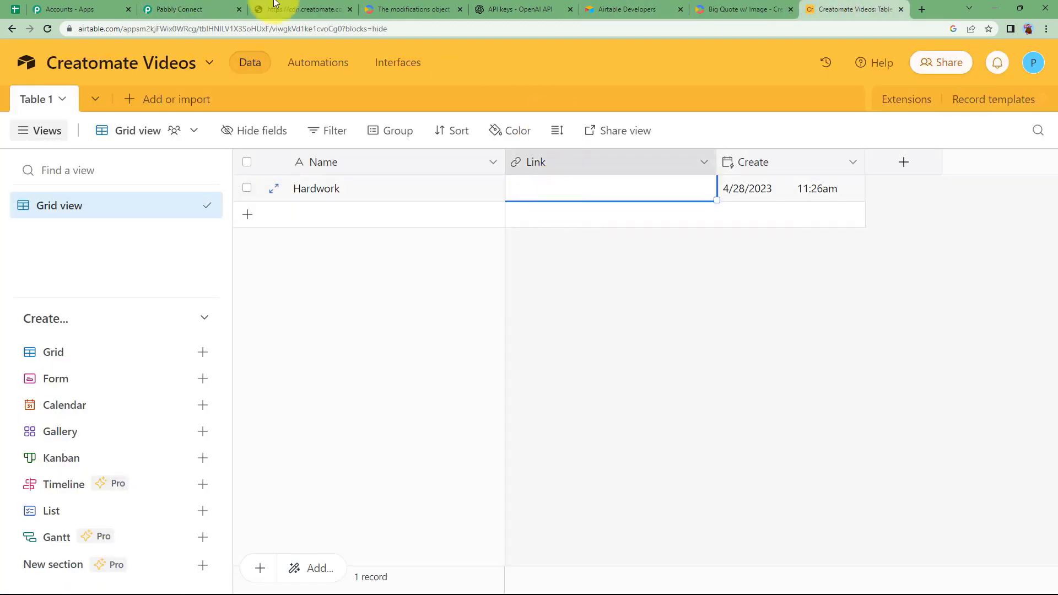
pyautogui.click(193, 9)
pyautogui.click(826, 8)
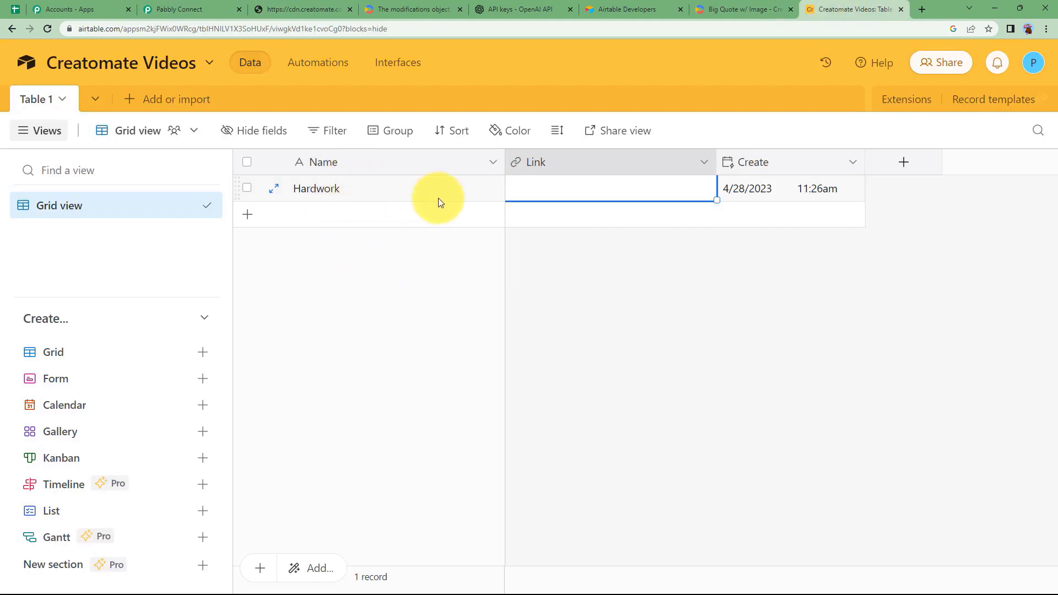
pyautogui.click(210, 10)
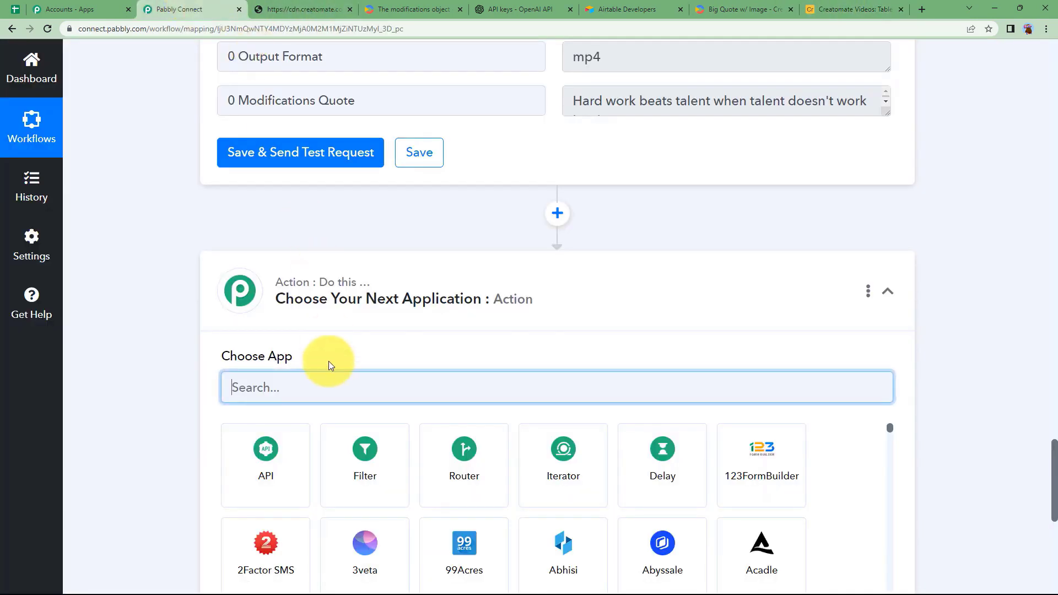
# Choose Airtable as the new step's app and Update Record as its action event.
pyautogui.click(336, 383)
pyautogui.write('airta')
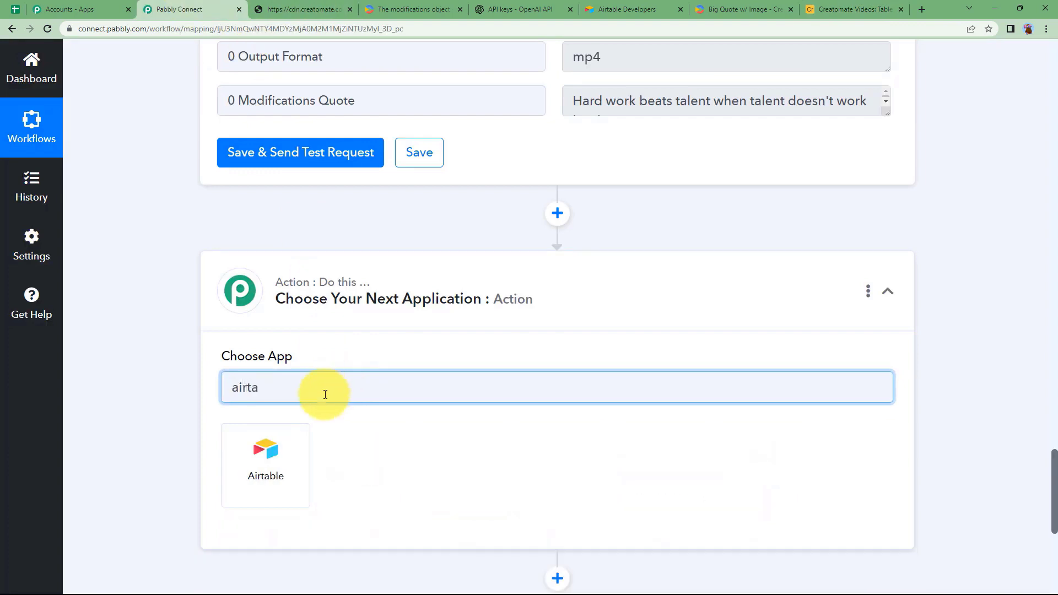
pyautogui.click(284, 459)
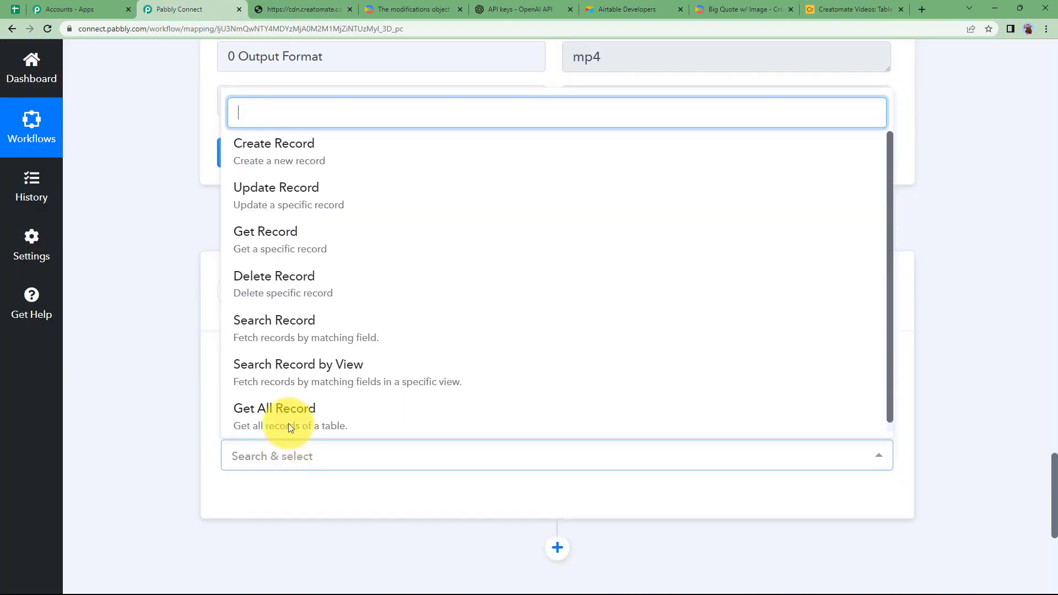
pyautogui.click(333, 195)
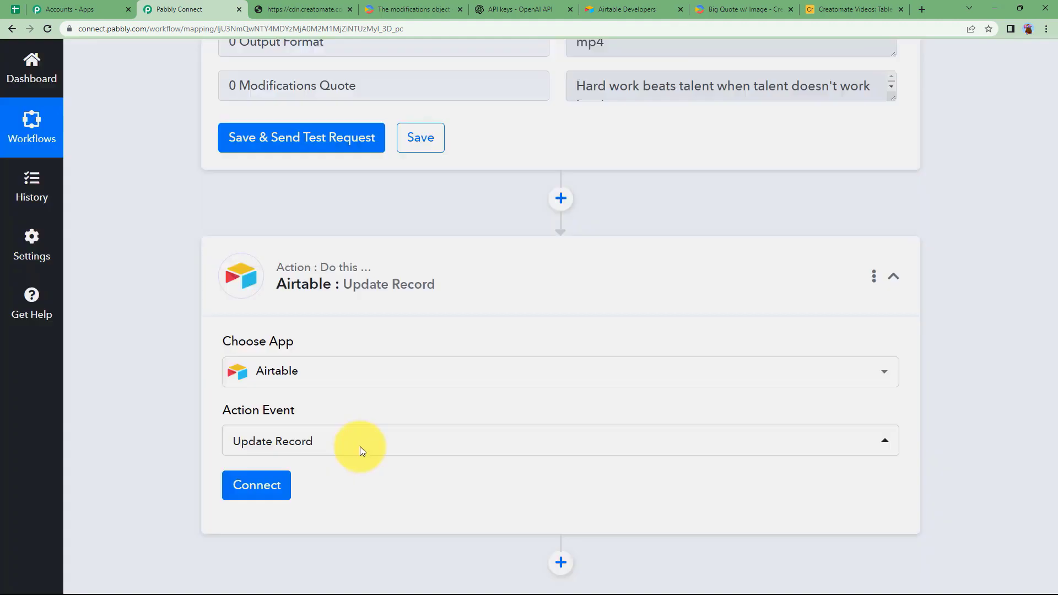
# Connect the Update Record step through the existing Airtable #12 connection and select Creatomate Videos as its base.
pyautogui.click(267, 484)
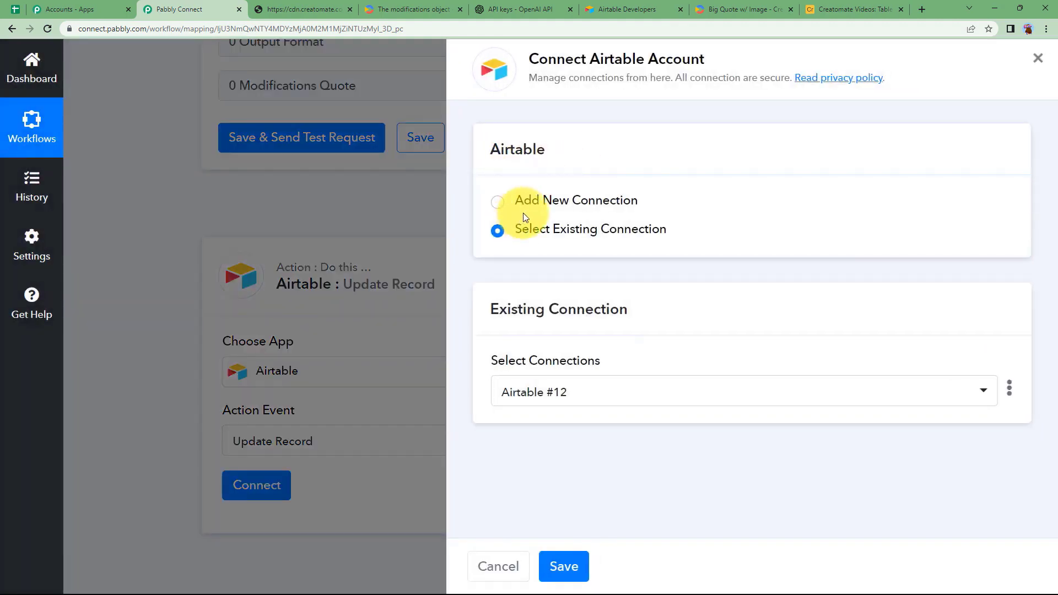
pyautogui.click(557, 565)
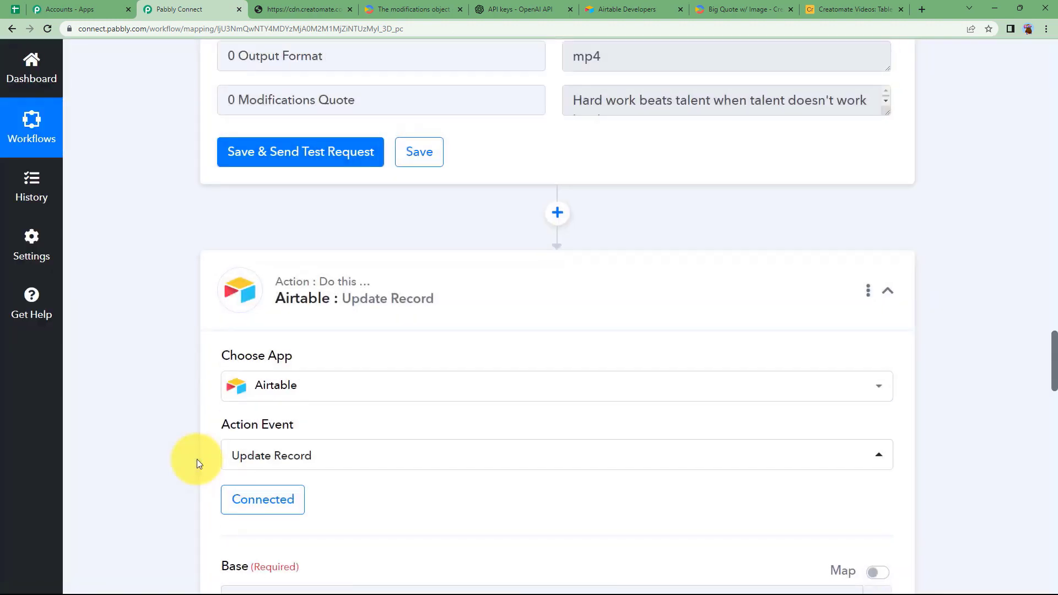
pyautogui.scroll(-5, 199, 459)
pyautogui.click(246, 330)
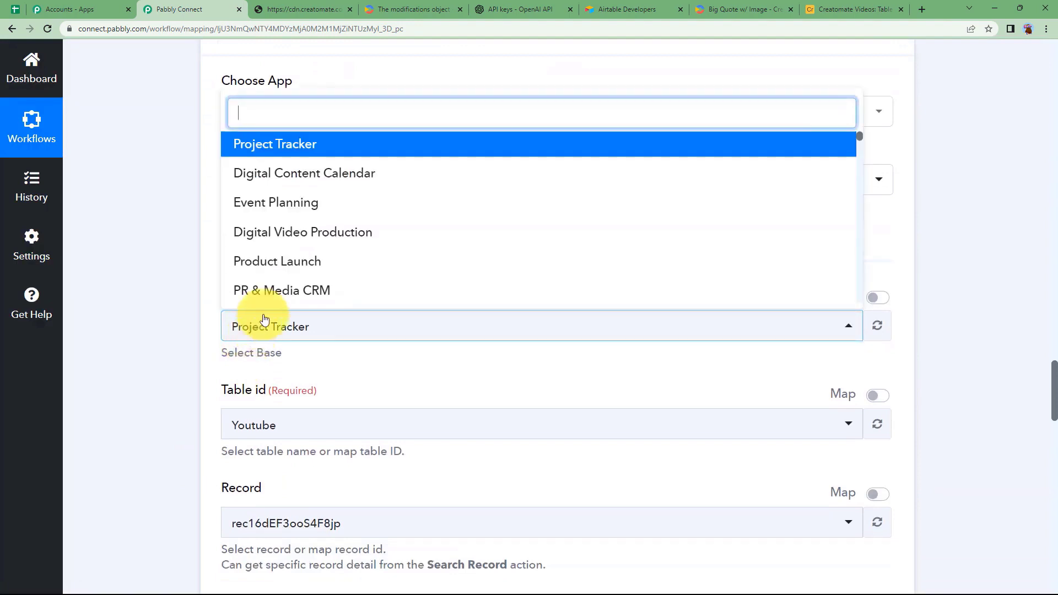
pyautogui.write('cre')
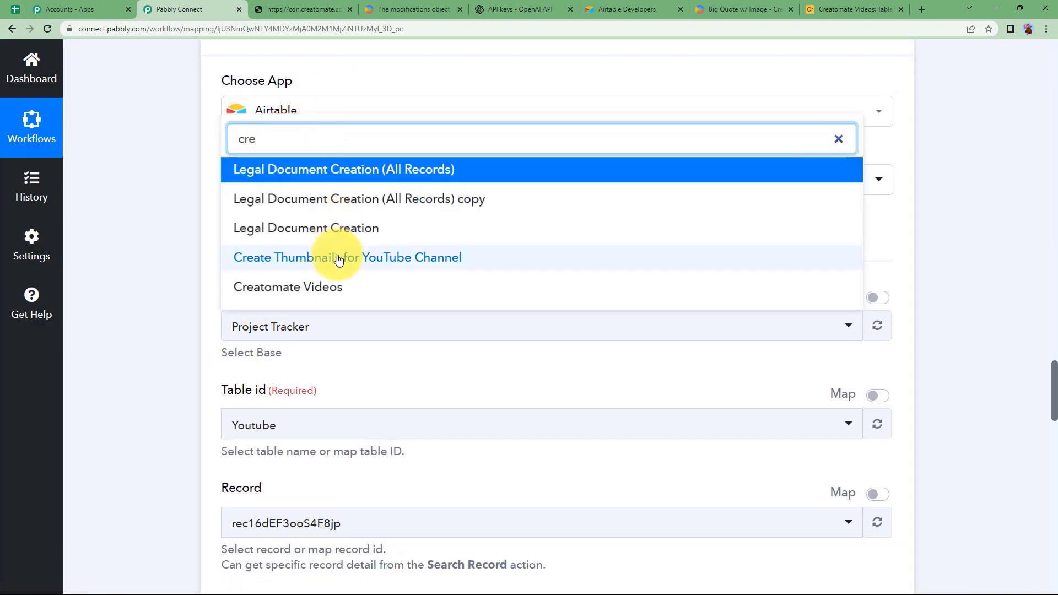
pyautogui.click(324, 291)
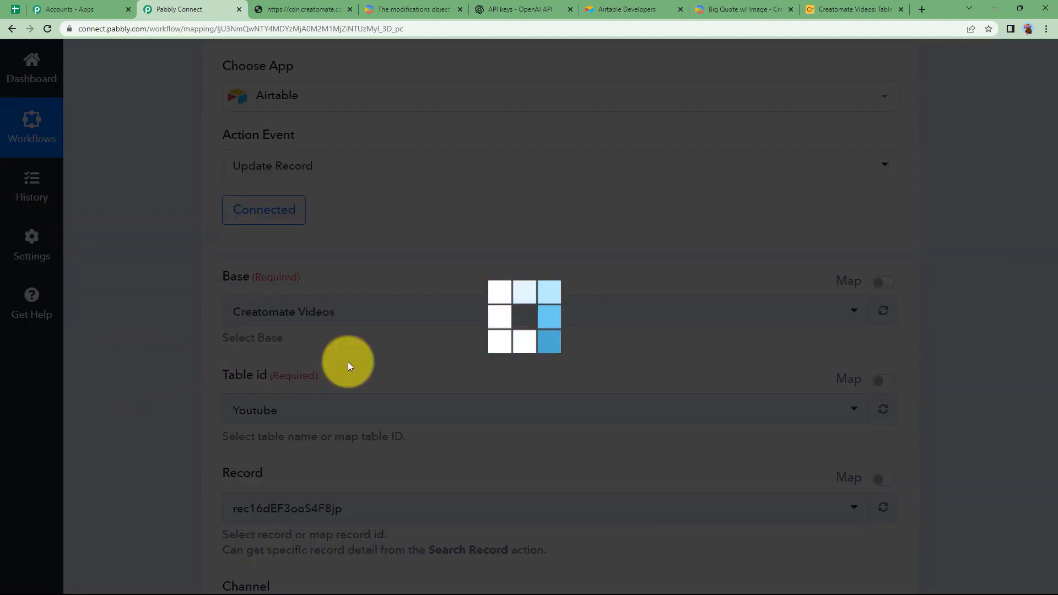
pyautogui.click(832, 9)
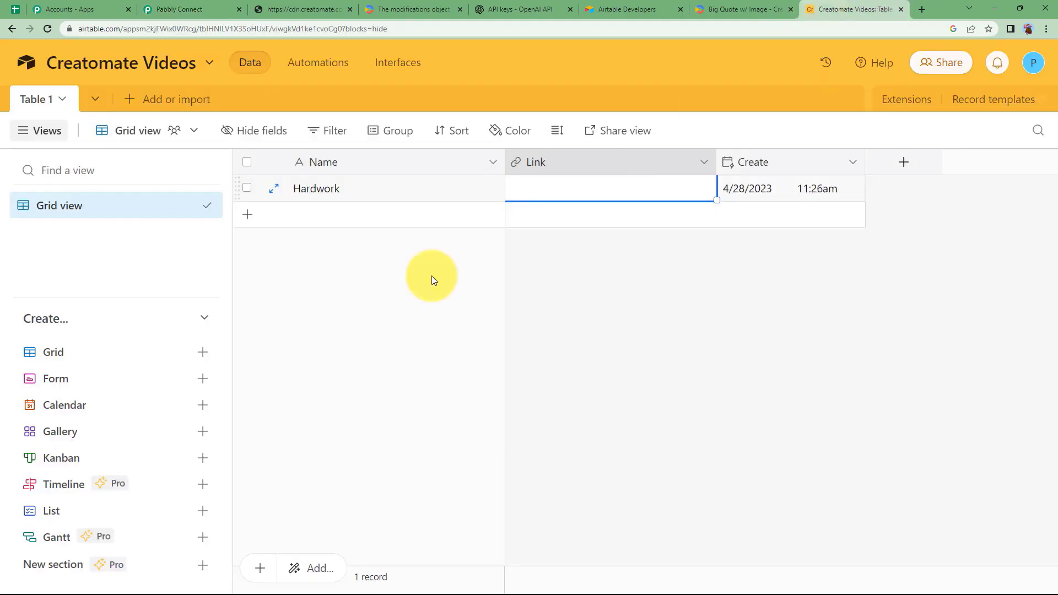
pyautogui.click(232, 6)
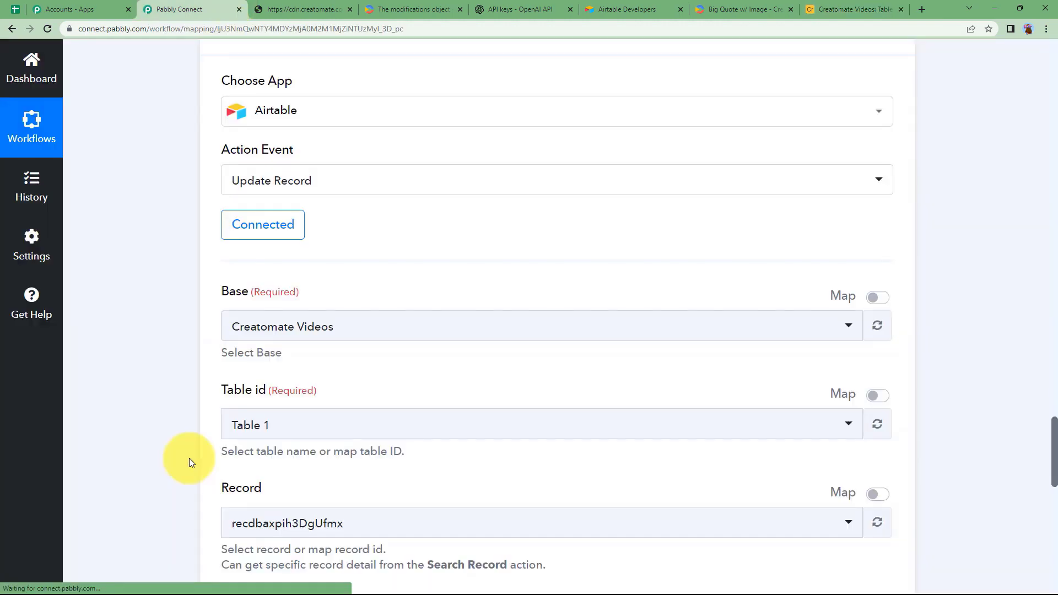
# Enable mapping for the Record field and map it to the Id from the Airtable New Record trigger.
pyautogui.scroll(-3, 190, 458)
pyautogui.click(314, 359)
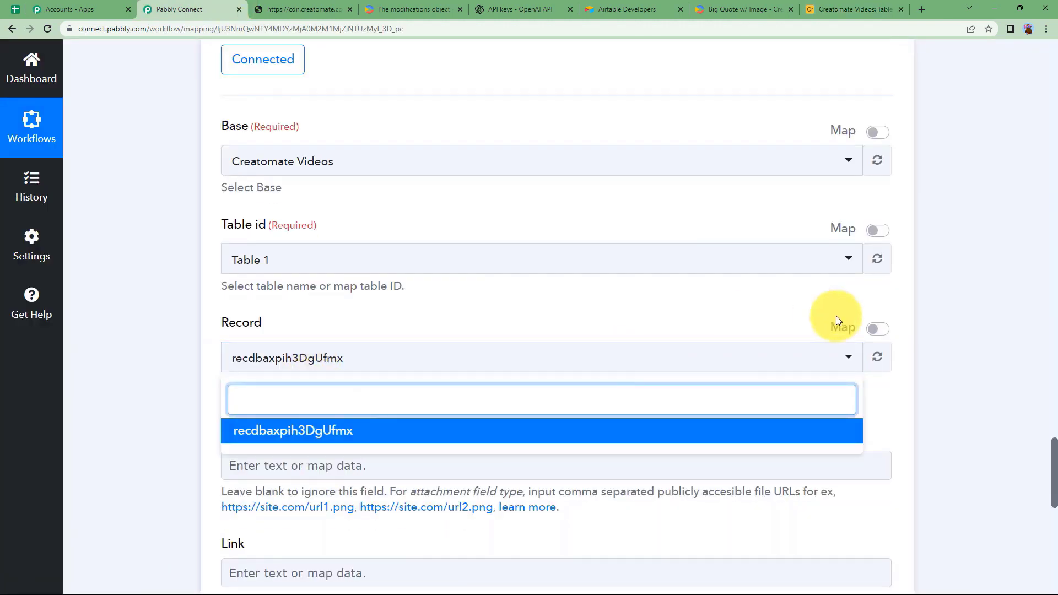
pyautogui.click(193, 390)
pyautogui.click(877, 329)
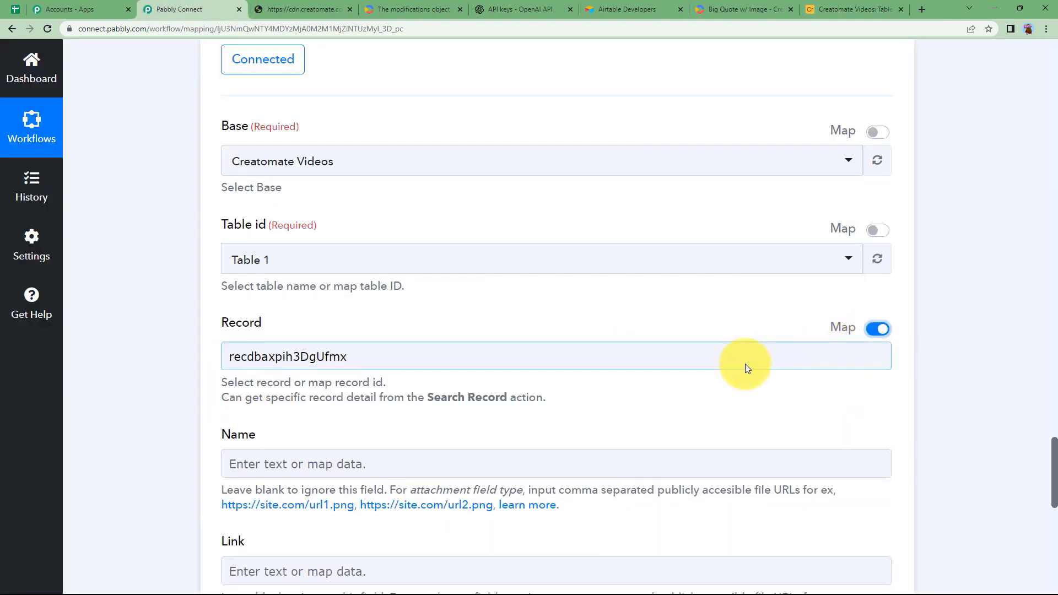
pyautogui.doubleClick(245, 356)
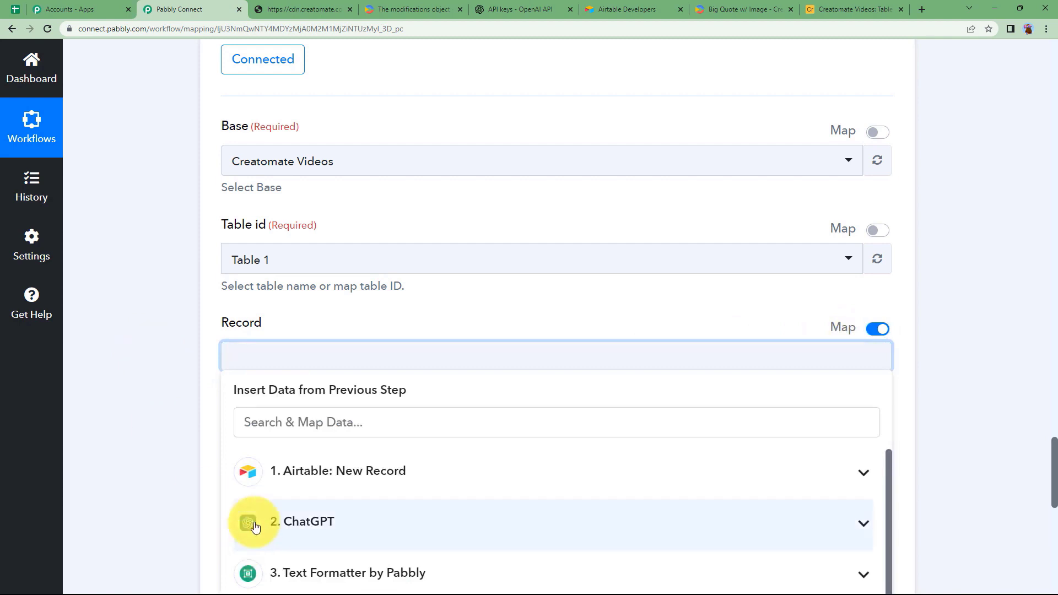
pyautogui.click(276, 472)
pyautogui.scroll(-3, 189, 437)
pyautogui.click(325, 368)
pyautogui.click(391, 203)
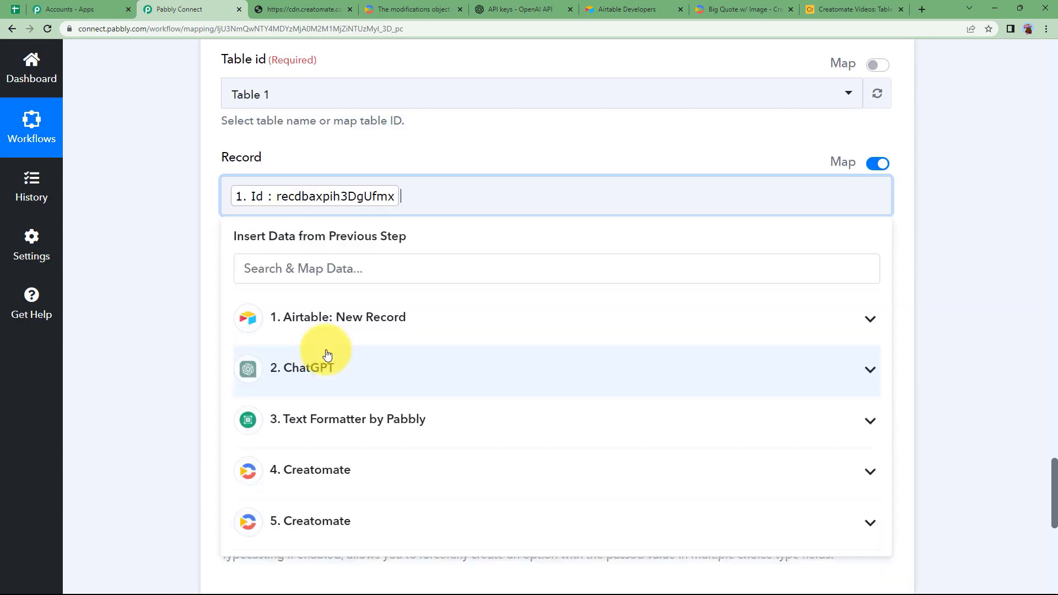
pyautogui.click(286, 160)
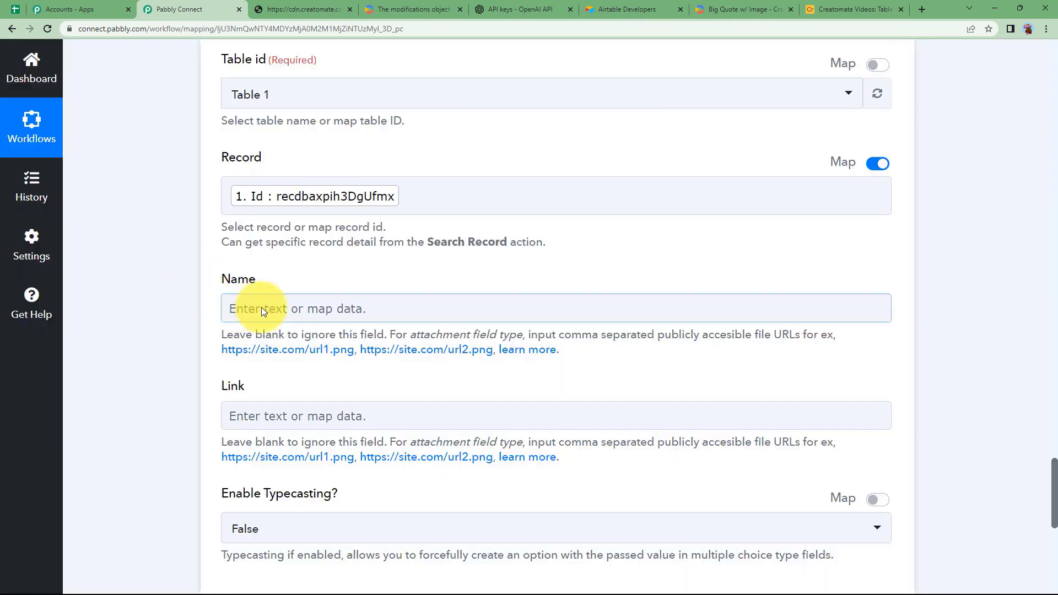
# Map the Name field to Fields Name from the Airtable New Record trigger.
pyautogui.click(262, 308)
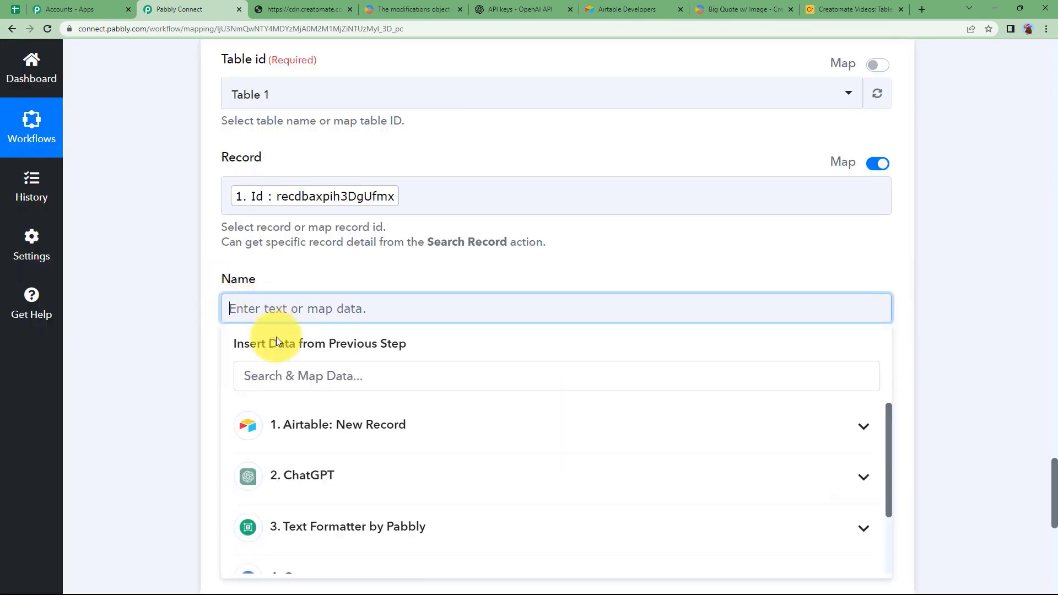
pyautogui.click(298, 358)
pyautogui.scroll(-3, 371, 432)
pyautogui.click(379, 348)
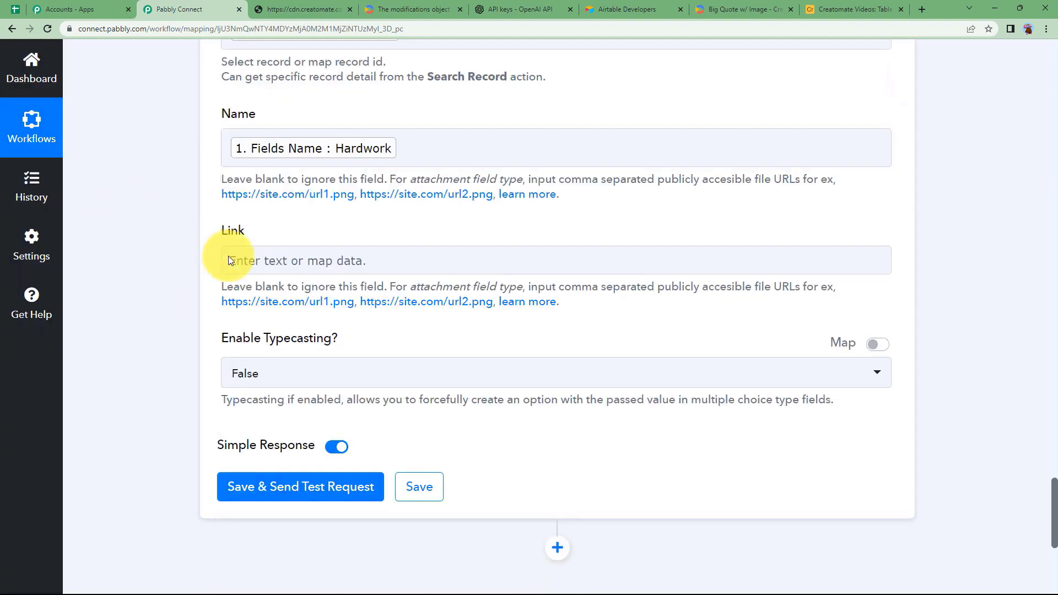
# Map the Link field to the 0 Url value from step 5, the Creatomate single render.
pyautogui.click(259, 260)
pyautogui.scroll(-3, 201, 472)
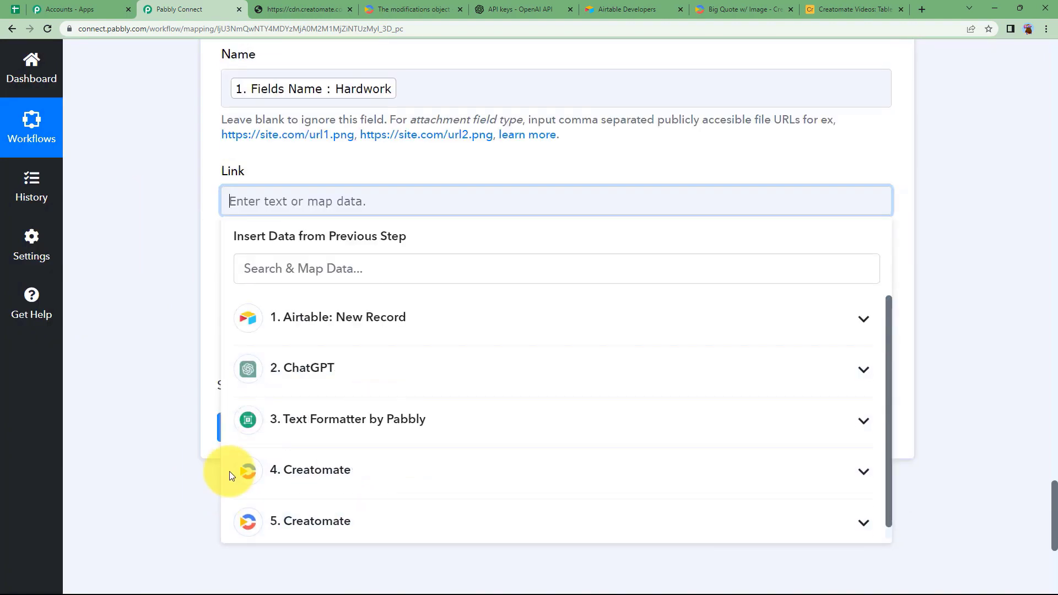
pyautogui.click(342, 414)
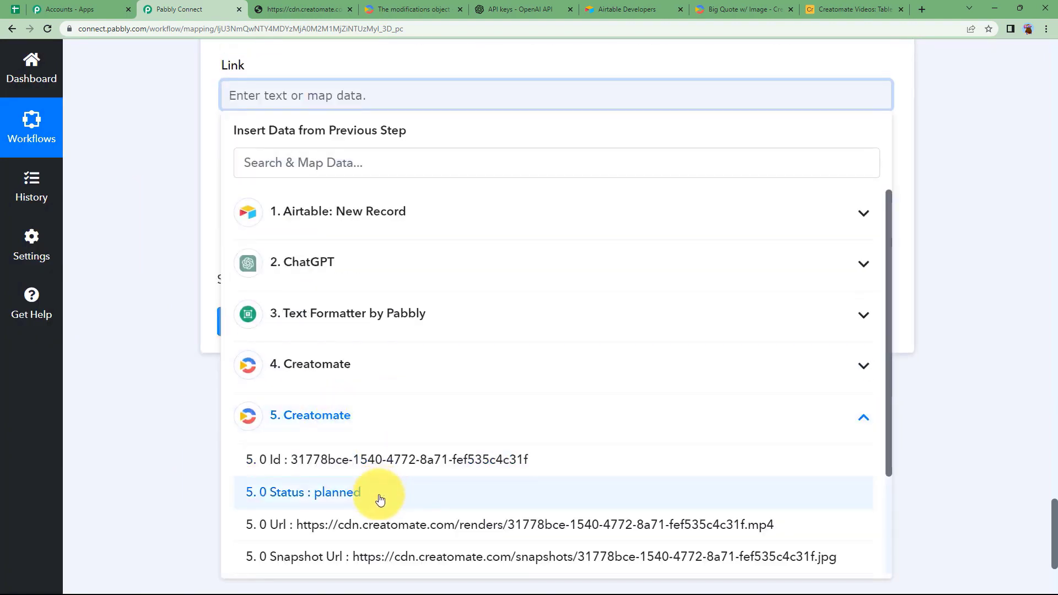
pyautogui.click(371, 527)
pyautogui.click(177, 160)
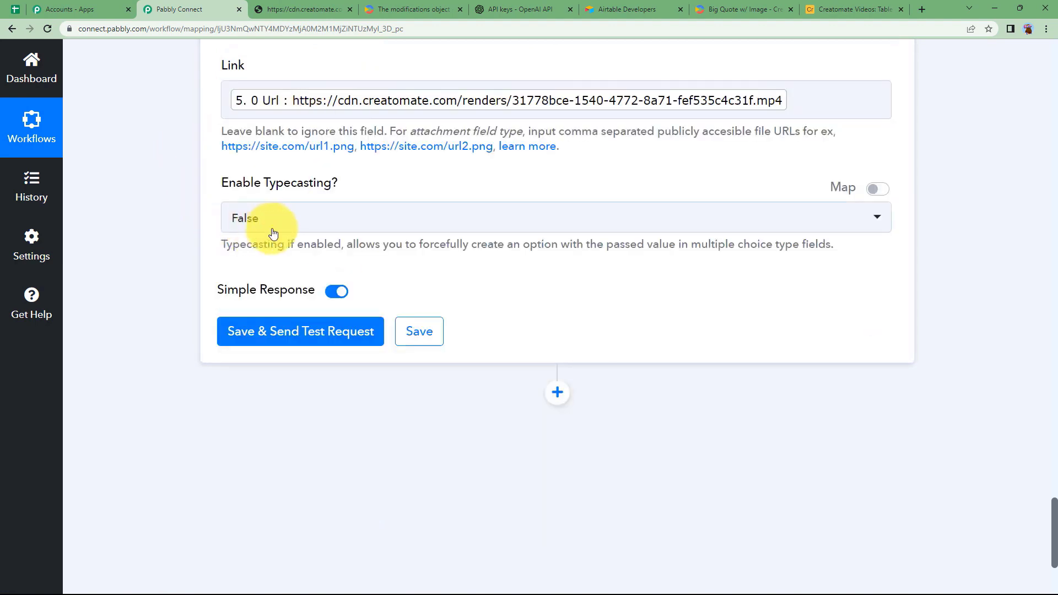
# Save the Update Record step with a test request, and collapse the Airtable update and Creatomate render steps.
pyautogui.click(274, 331)
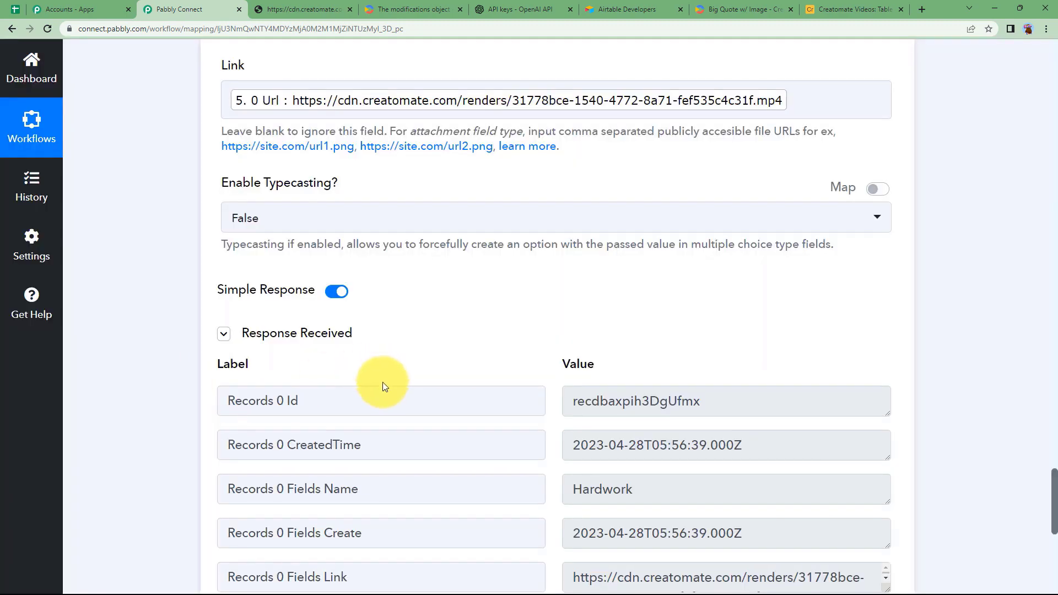
pyautogui.scroll(-4, 382, 381)
pyautogui.scroll(17, 244, 215)
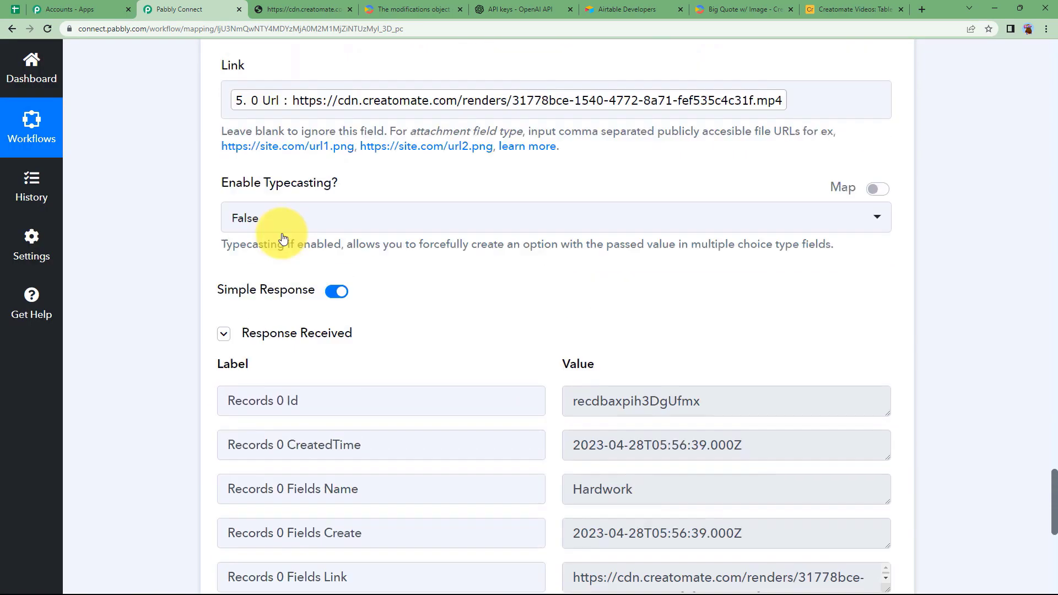
pyautogui.scroll(14, 244, 219)
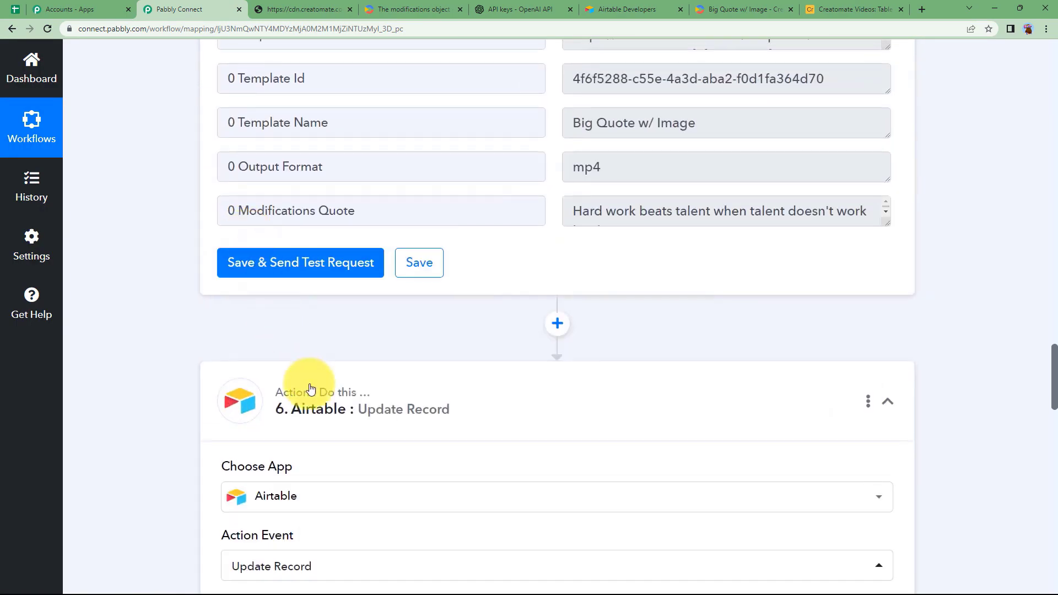
pyautogui.scroll(20, 176, 292)
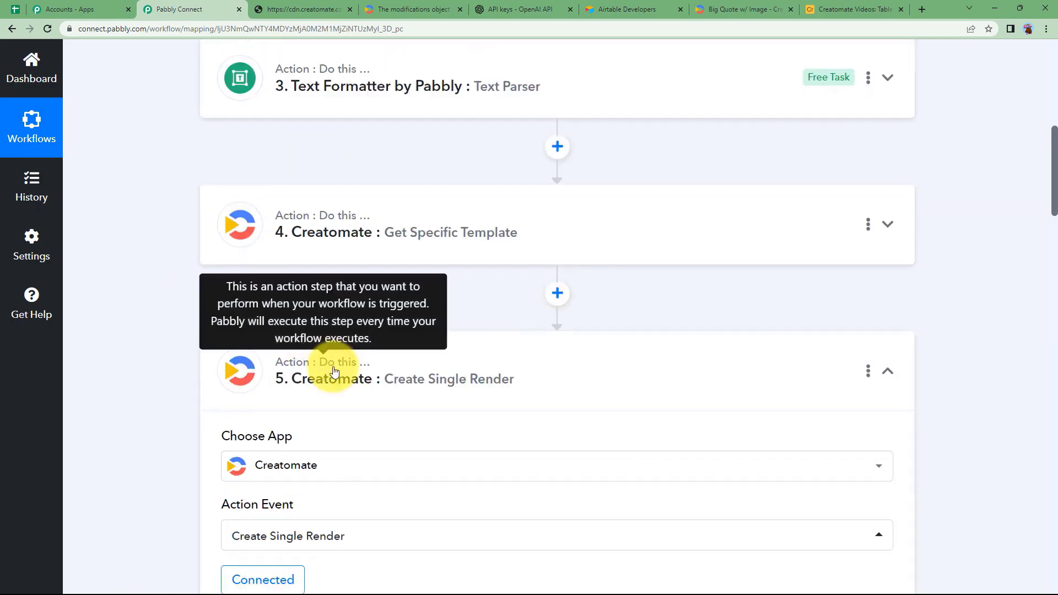
pyautogui.click(334, 372)
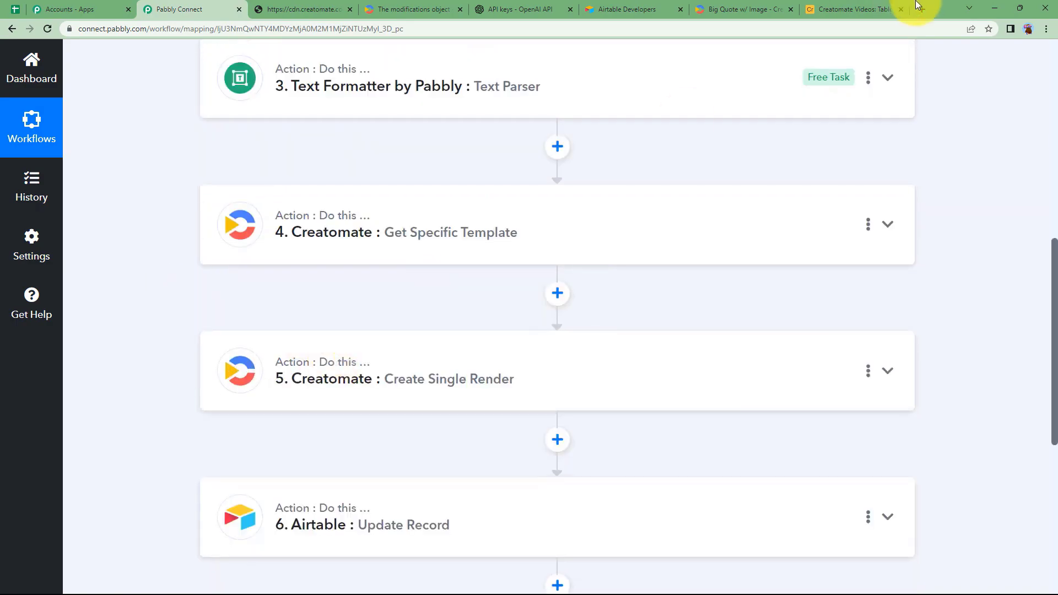
# Switch to the Creatomate Videos base in Airtable and widen the Link column to fit the whole video URL.
pyautogui.click(854, 9)
pyautogui.moveTo(715, 161); pyautogui.dragTo(929, 165)
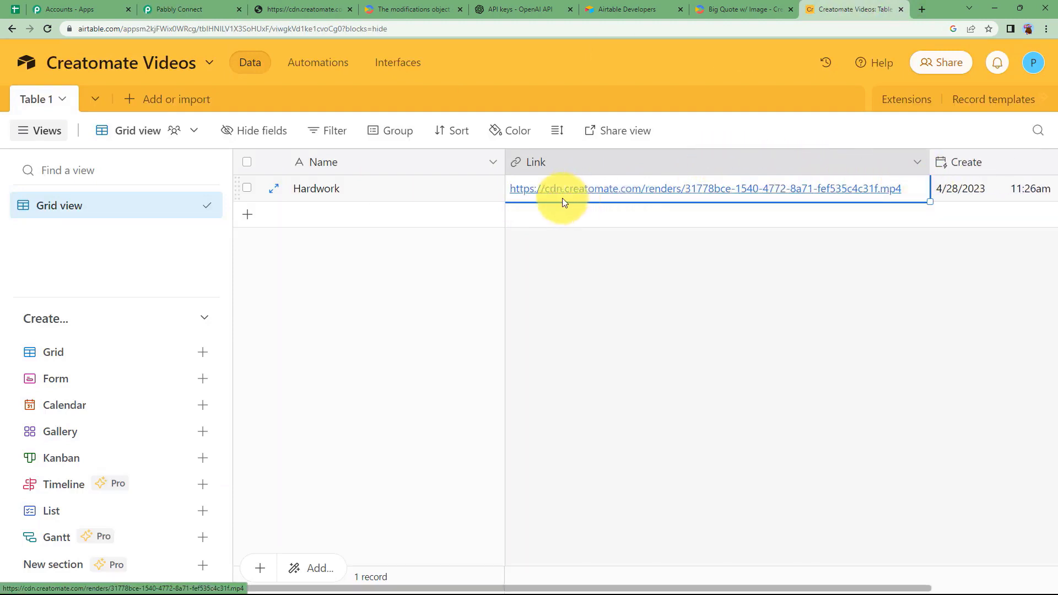
# Return to Pabbly Connect and review the workflow's sequence from the Airtable New Record trigger to the Update Record action.
pyautogui.click(223, 6)
pyautogui.scroll(-1, 141, 254)
pyautogui.scroll(2, 141, 253)
pyautogui.scroll(6, 141, 250)
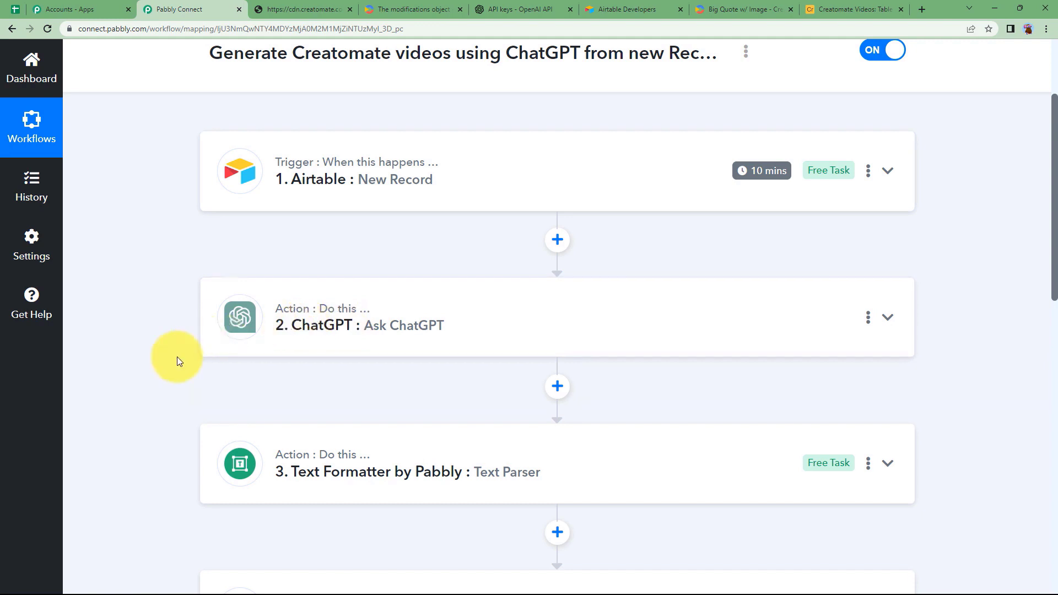
pyautogui.scroll(-2, 173, 354)
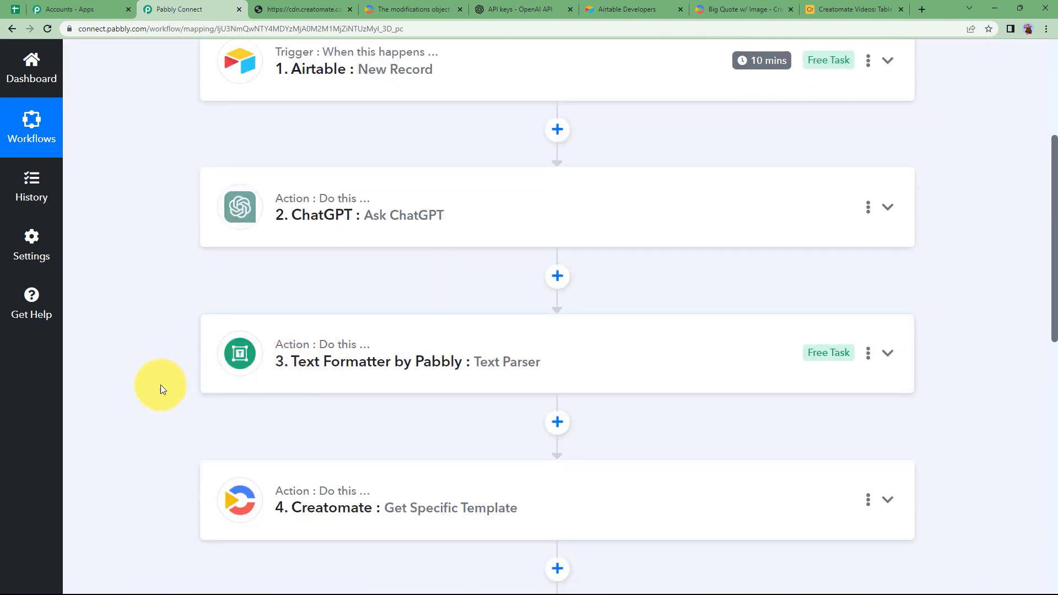
pyautogui.scroll(-2, 160, 384)
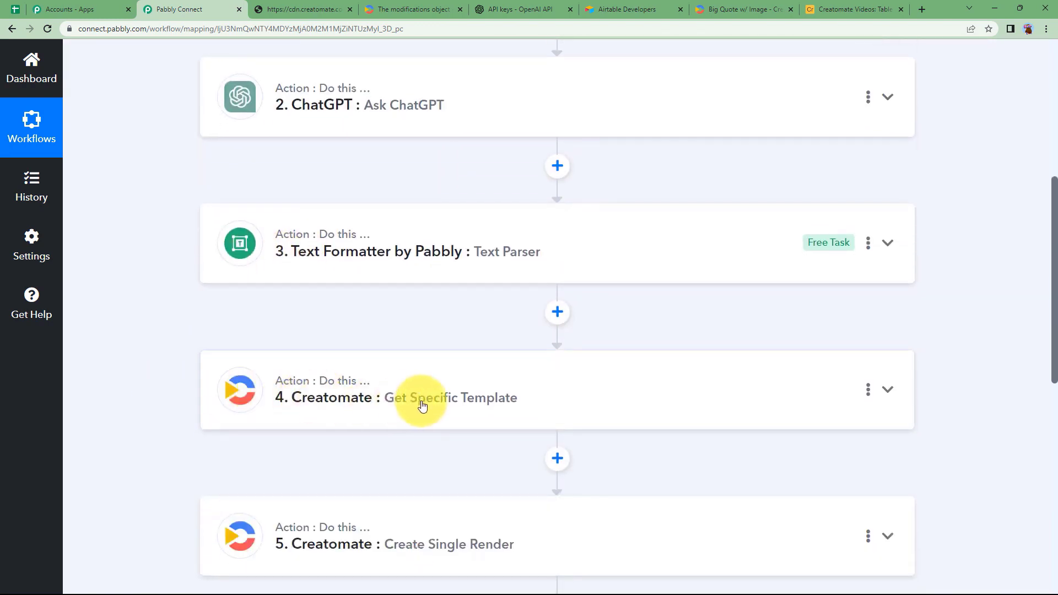
pyautogui.scroll(-1, 201, 386)
pyautogui.scroll(-2, 201, 386)
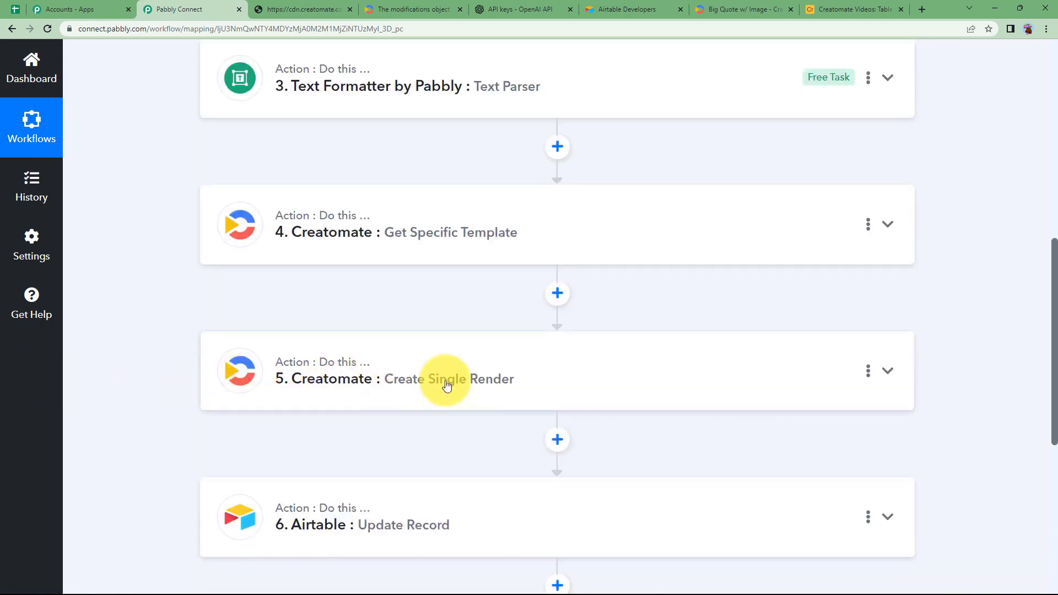
pyautogui.scroll(-3, 165, 408)
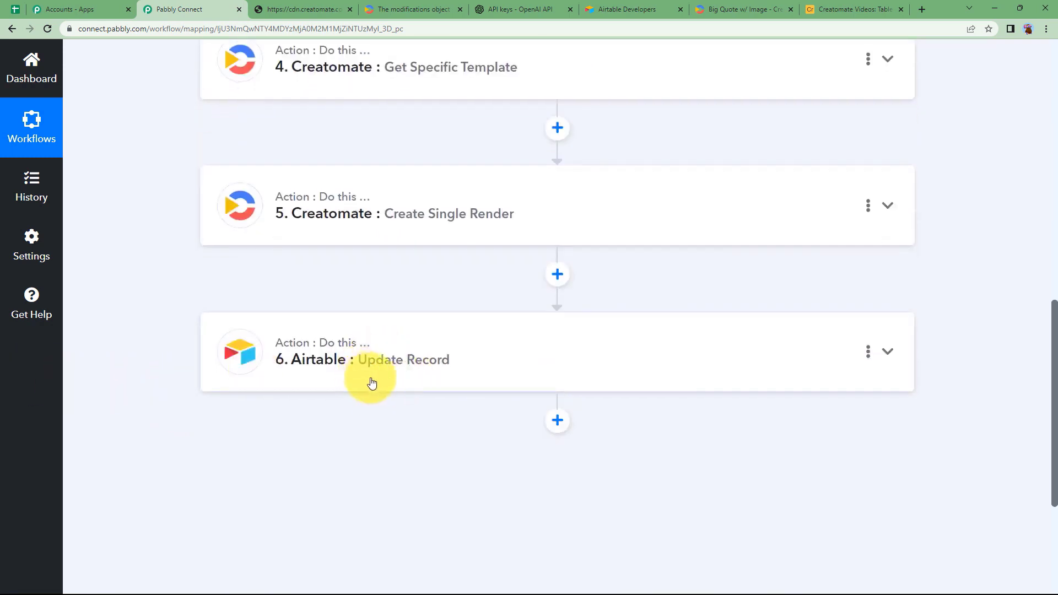
pyautogui.scroll(3, 197, 385)
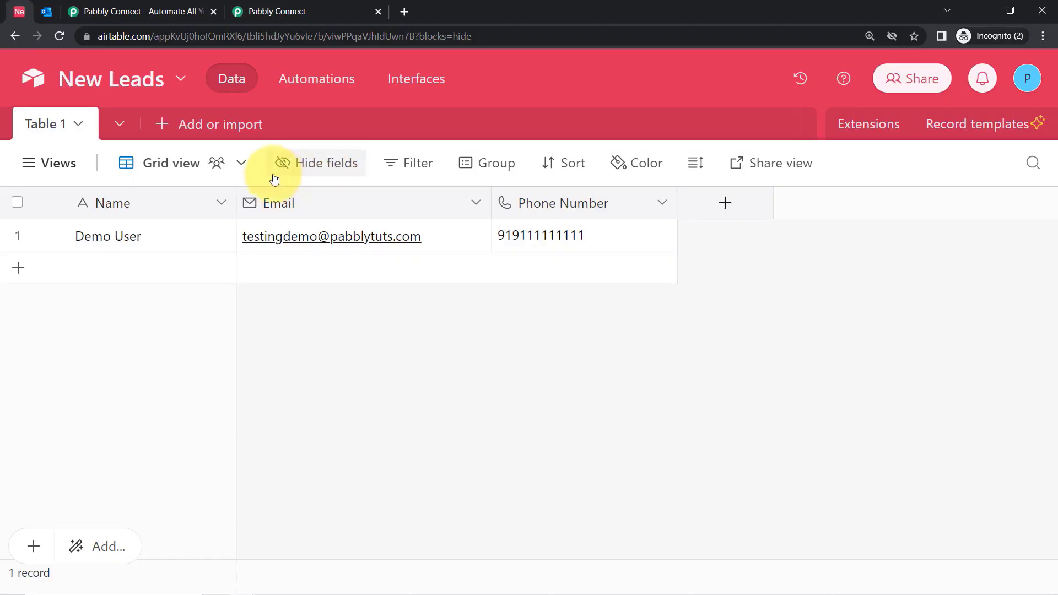
# Look over the Outlook inbox, the Pabbly Connect website's sign-up options and the Pabbly Connect dashboard.
pyautogui.click(47, 11)
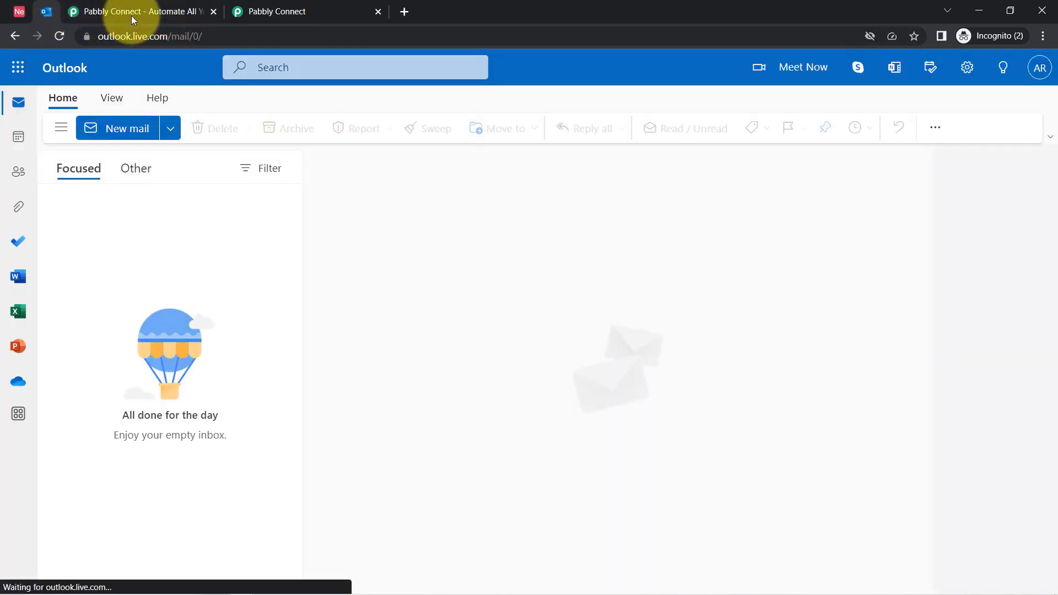
pyautogui.click(95, 11)
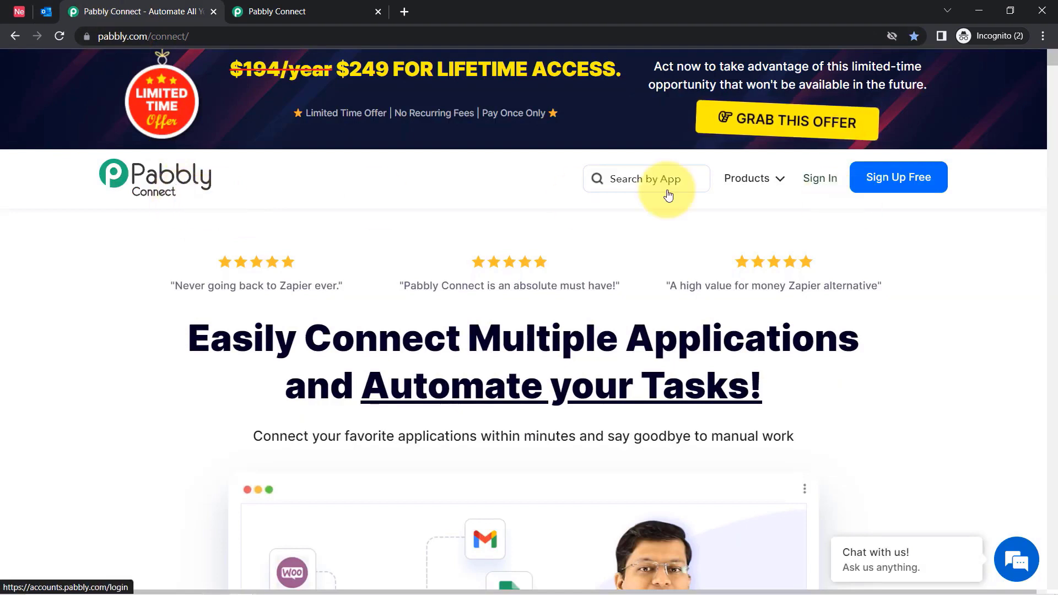
pyautogui.click(268, 12)
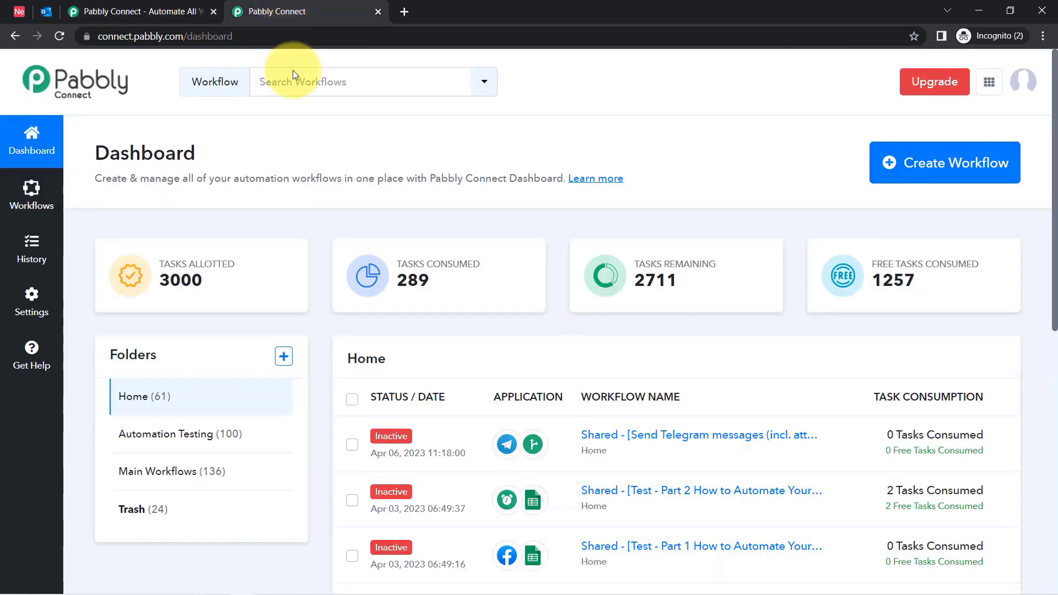
pyautogui.moveTo(108, 149); pyautogui.dragTo(500, 171)
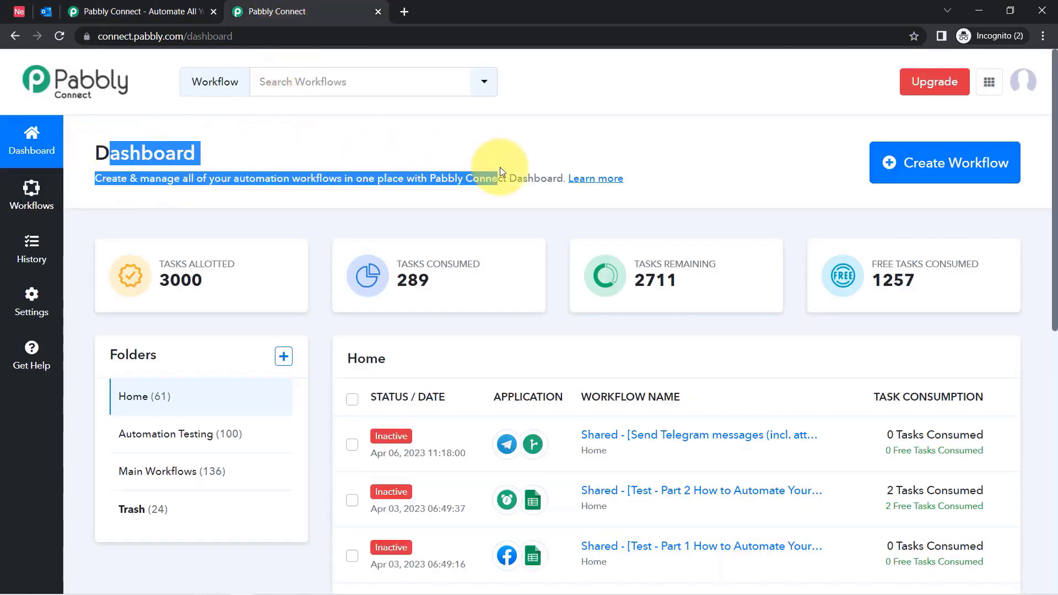
pyautogui.click(96, 7)
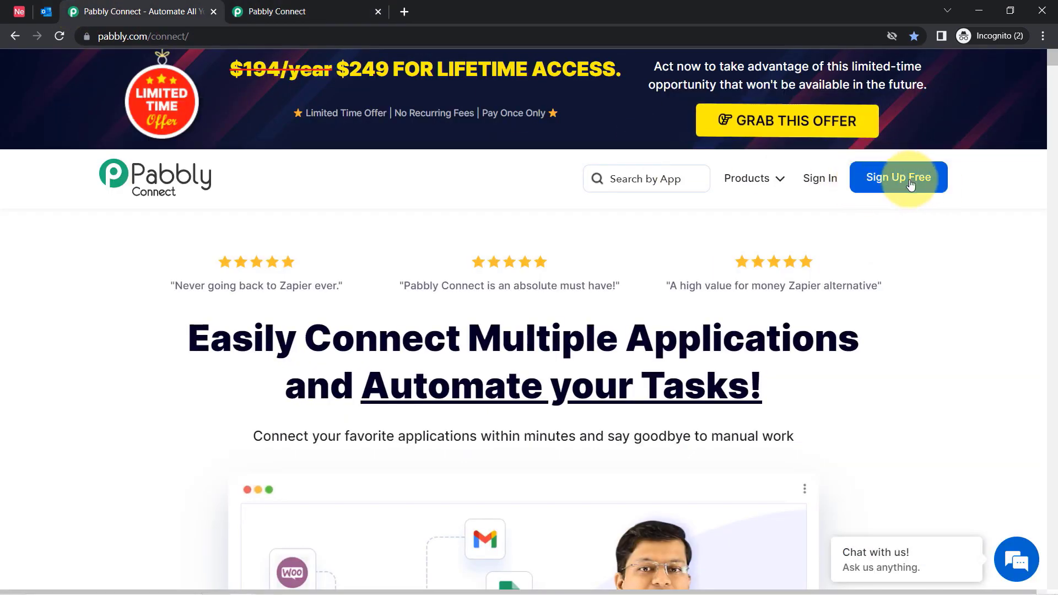
pyautogui.click(292, 12)
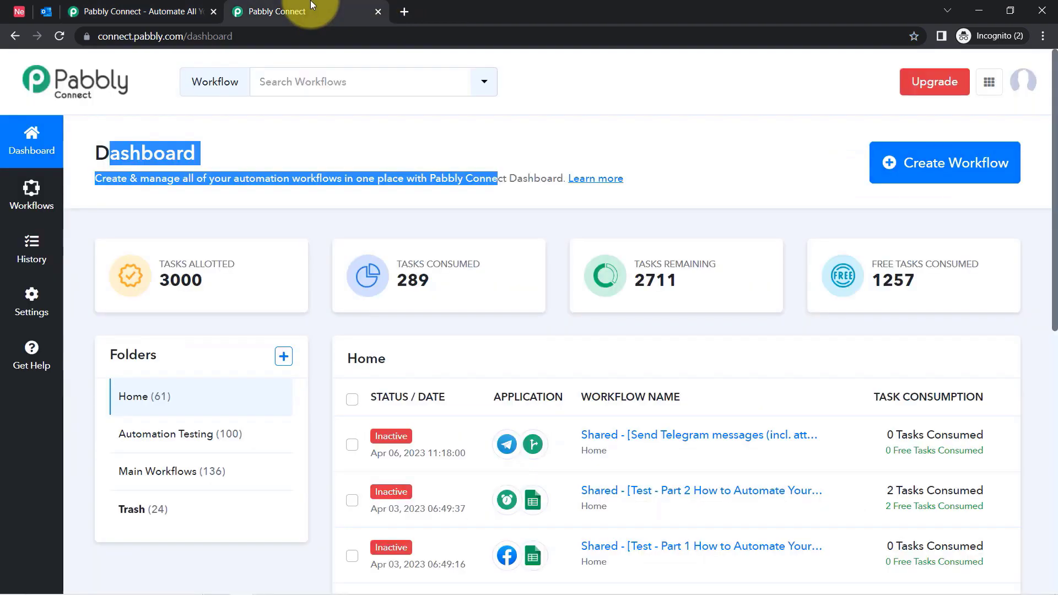
# Create a new workflow named "Automate Email Sending from Airtable to Outlook".
pyautogui.click(452, 150)
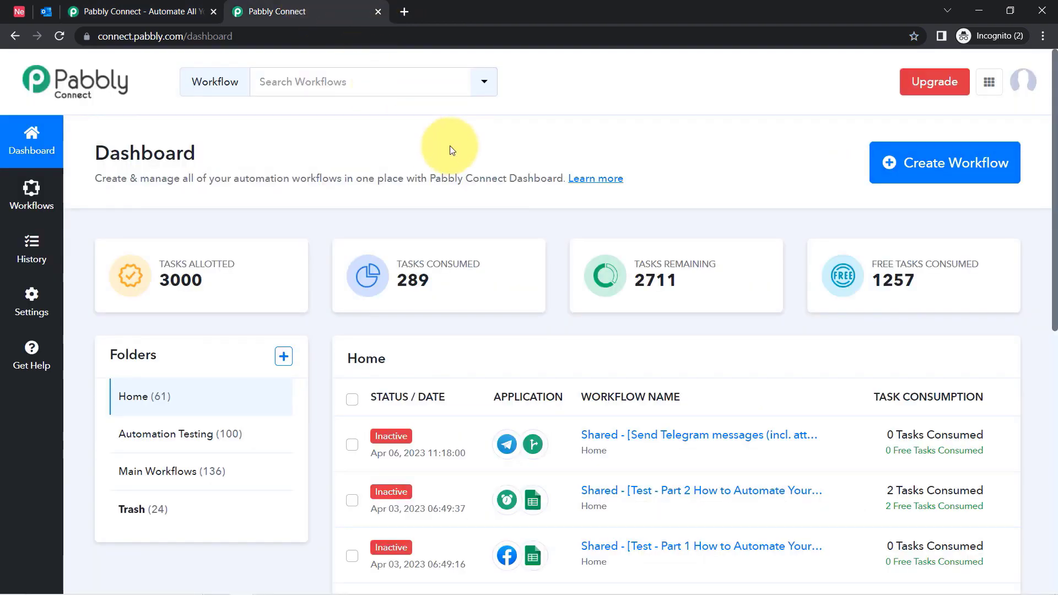
pyautogui.moveTo(95, 152); pyautogui.dragTo(414, 184)
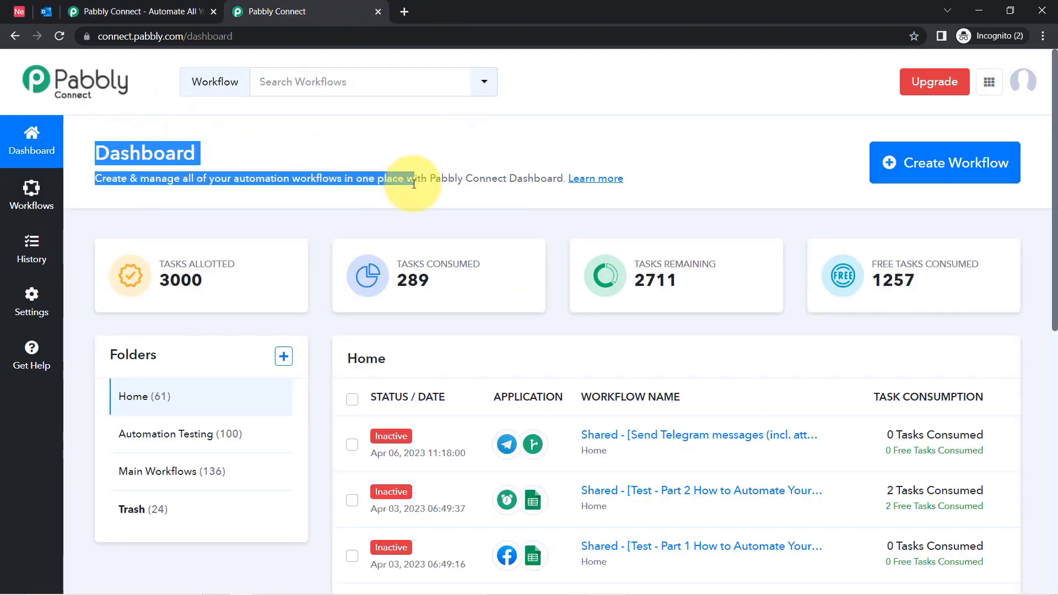
pyautogui.click(906, 162)
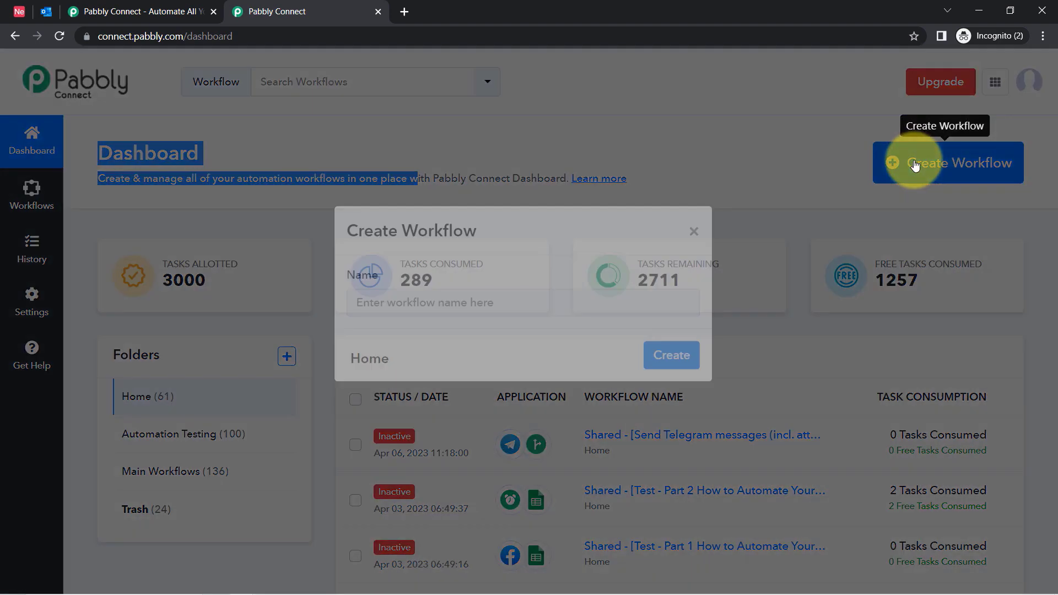
pyautogui.write('Automate Email Sending from Airtalbe to Outlook')
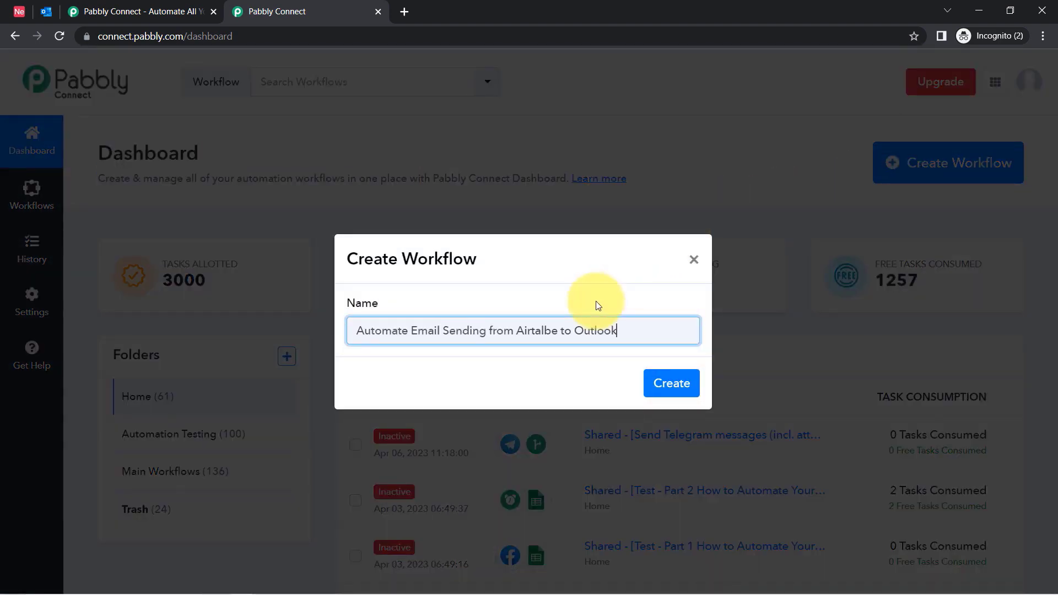
pyautogui.rightClick(544, 330)
pyautogui.press('Escape')
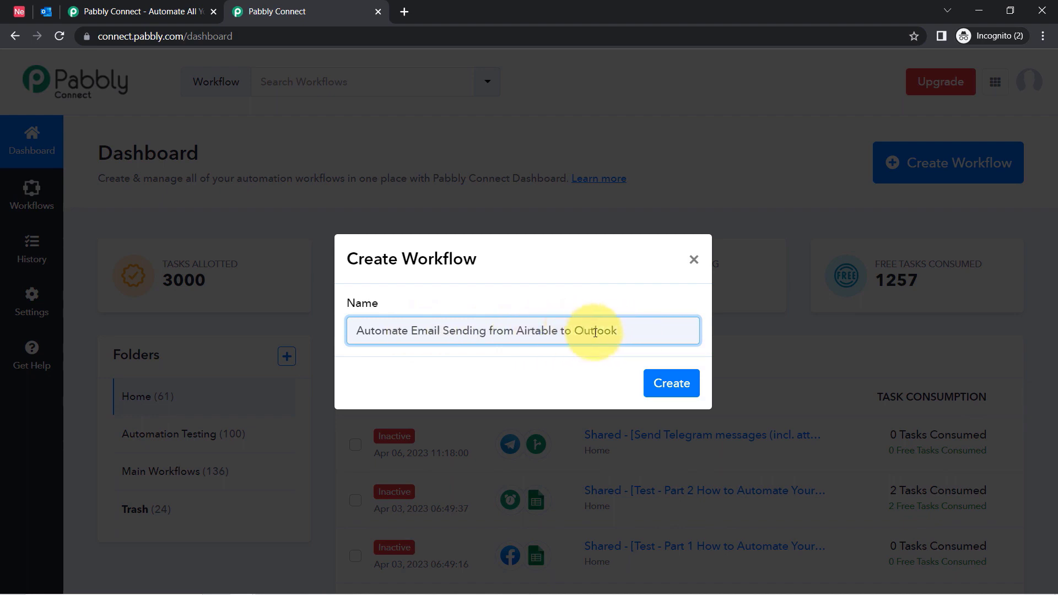
pyautogui.click(671, 383)
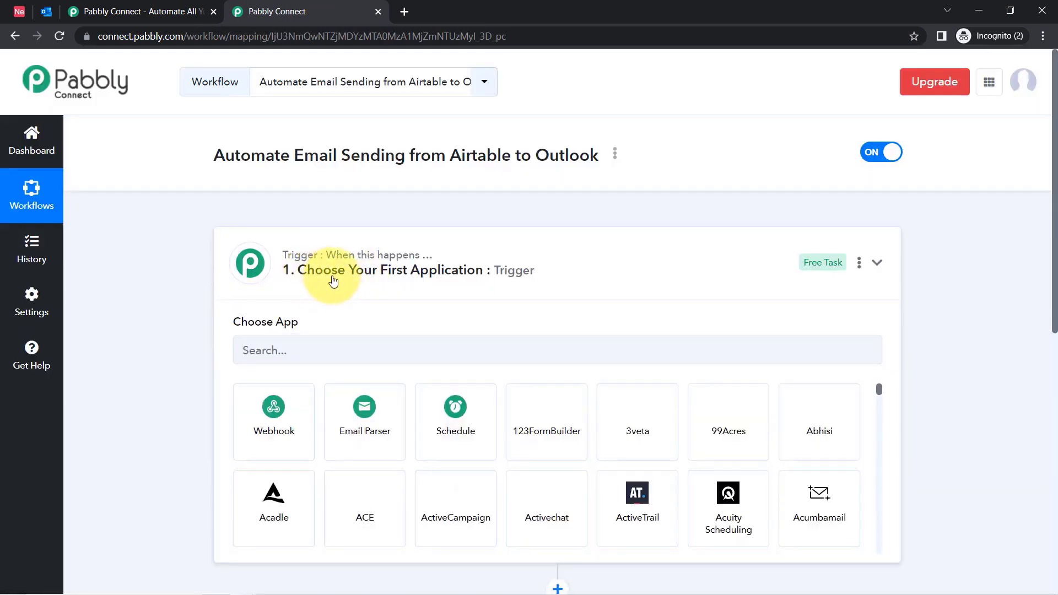
# Look over the workflow's trigger and action steps, and choose Airtable as the trigger application.
pyautogui.click(300, 273)
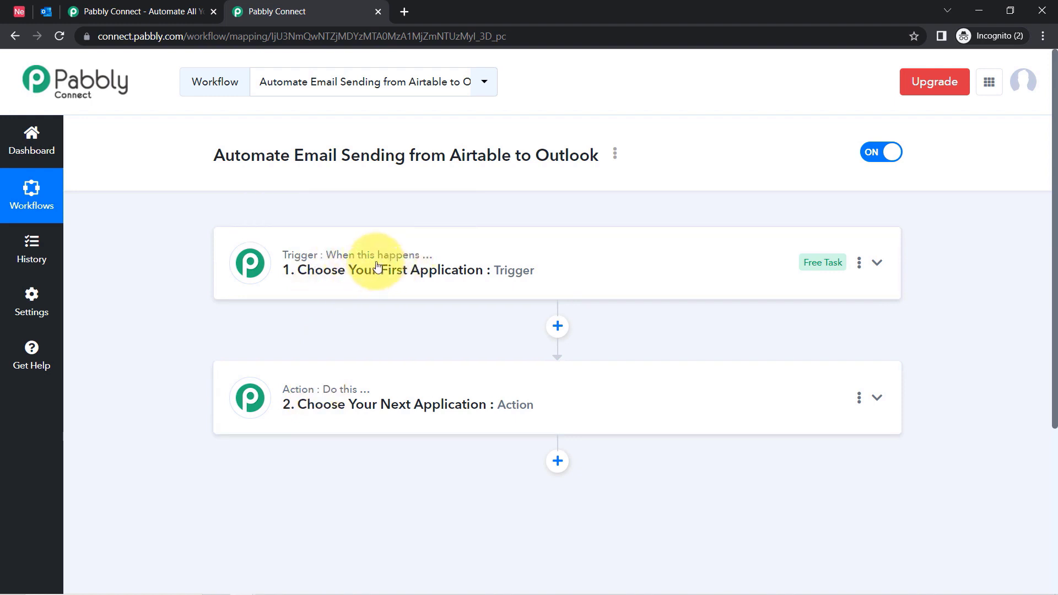
pyautogui.moveTo(403, 263)
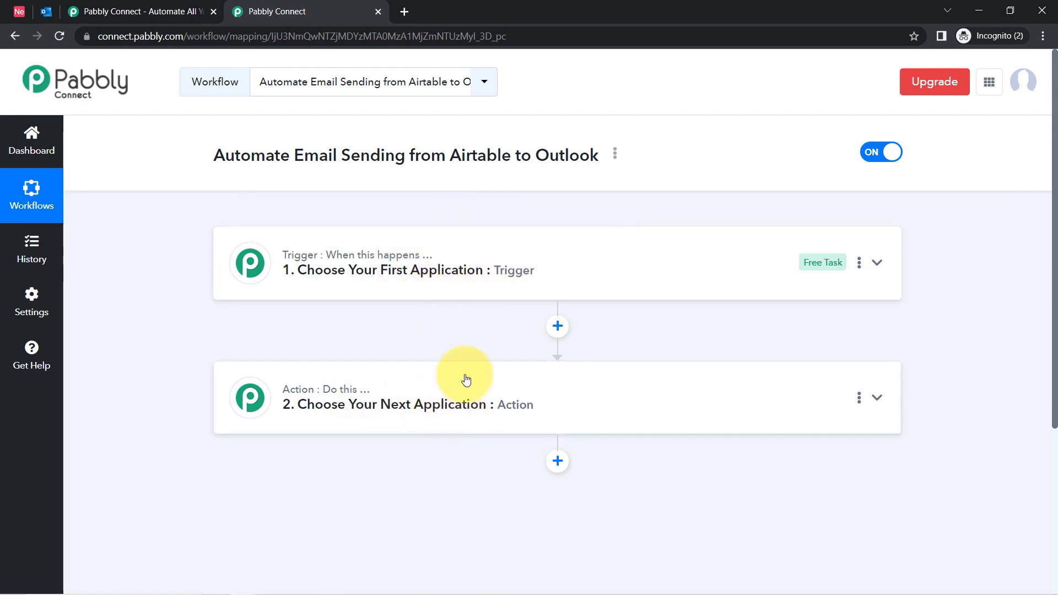
pyautogui.click(438, 256)
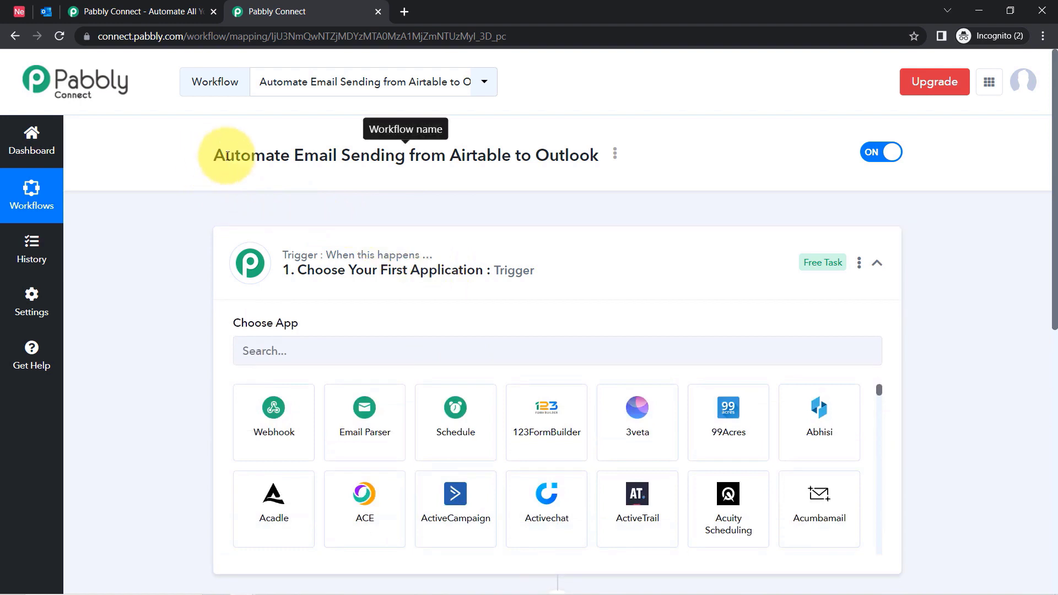
pyautogui.moveTo(227, 156); pyautogui.dragTo(539, 148)
pyautogui.click(329, 346)
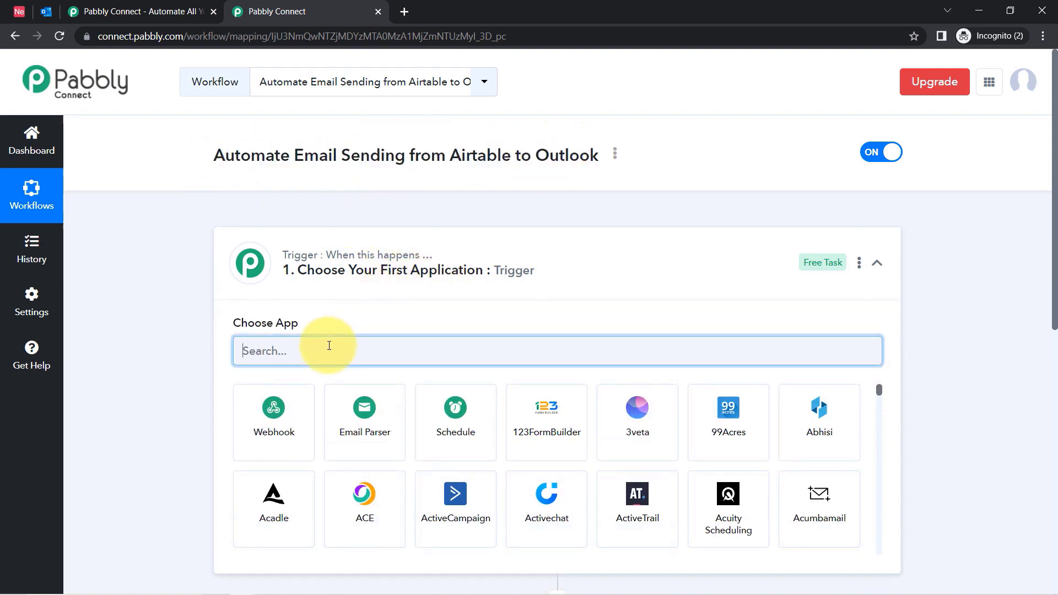
pyautogui.write('airt')
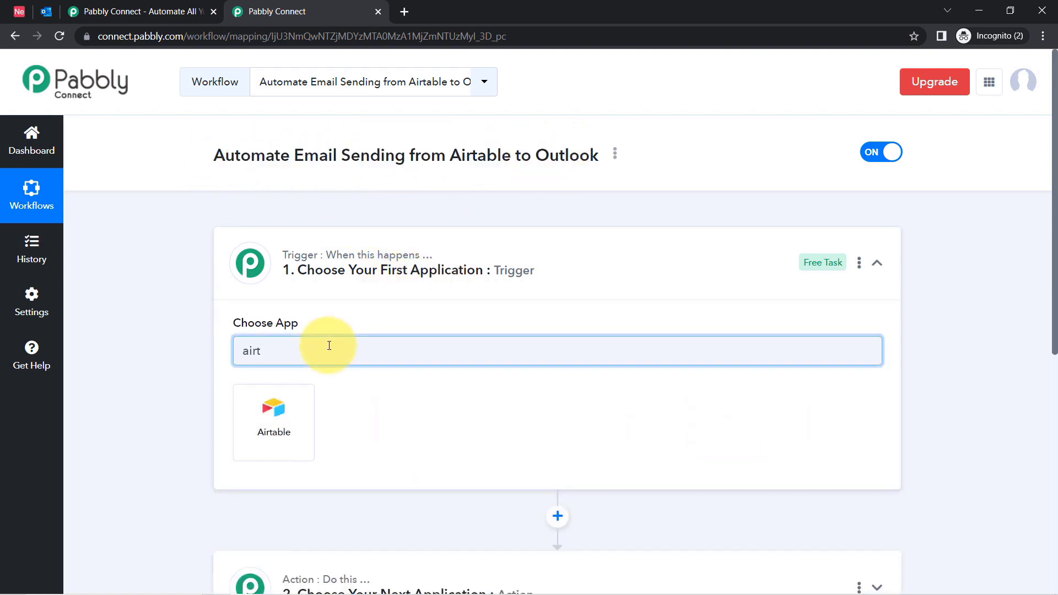
pyautogui.click(278, 427)
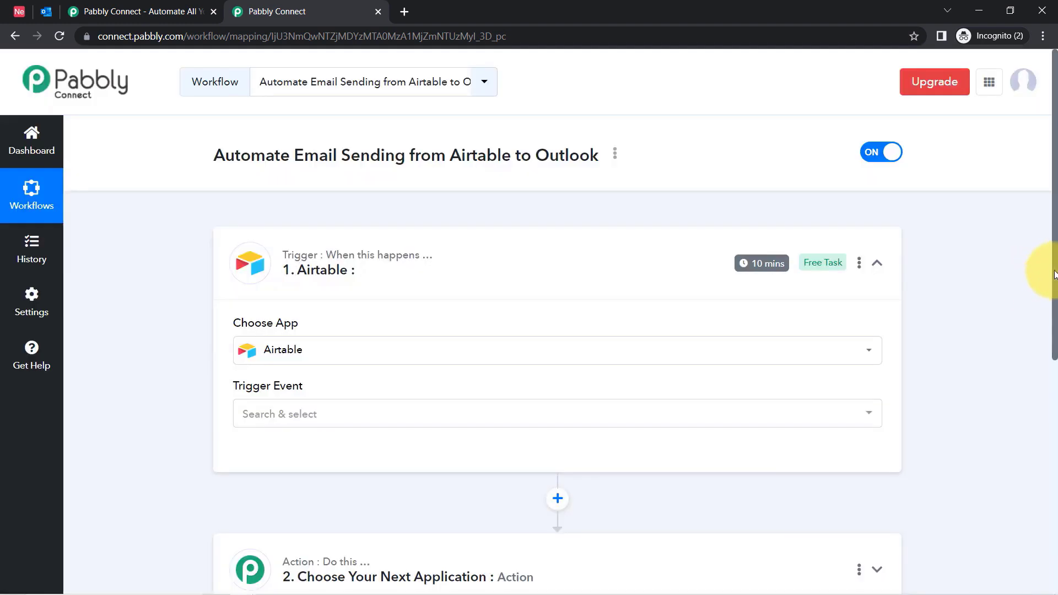
# Choose Microsoft Office 365 as the application for the workflow's action step.
pyautogui.moveTo(1055, 292); pyautogui.dragTo(1040, 423)
pyautogui.click(312, 315)
pyautogui.click(264, 394)
pyautogui.write('mis')
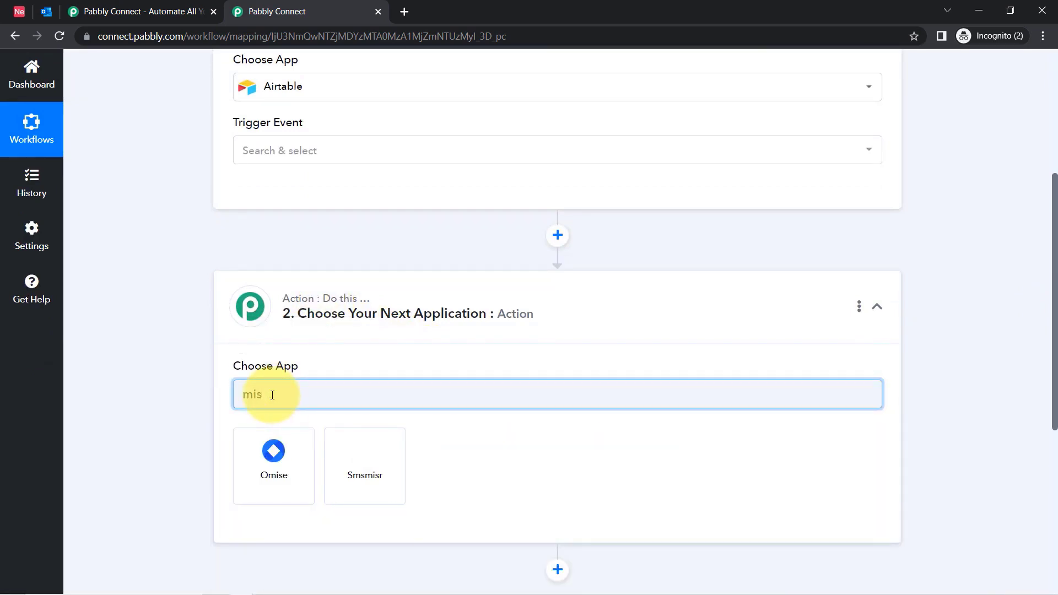
pyautogui.write('cro')
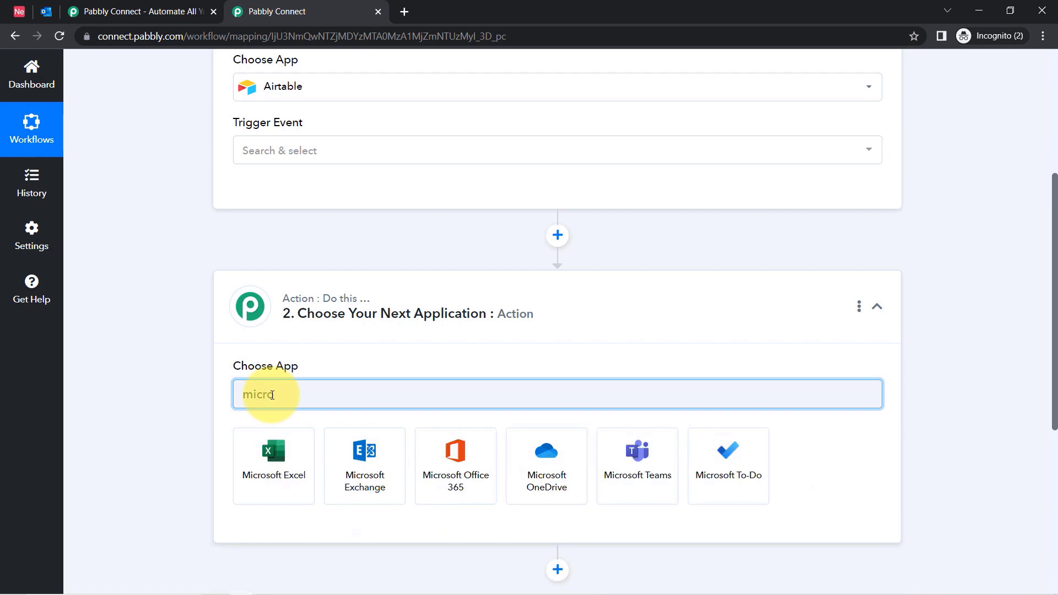
pyautogui.click(451, 487)
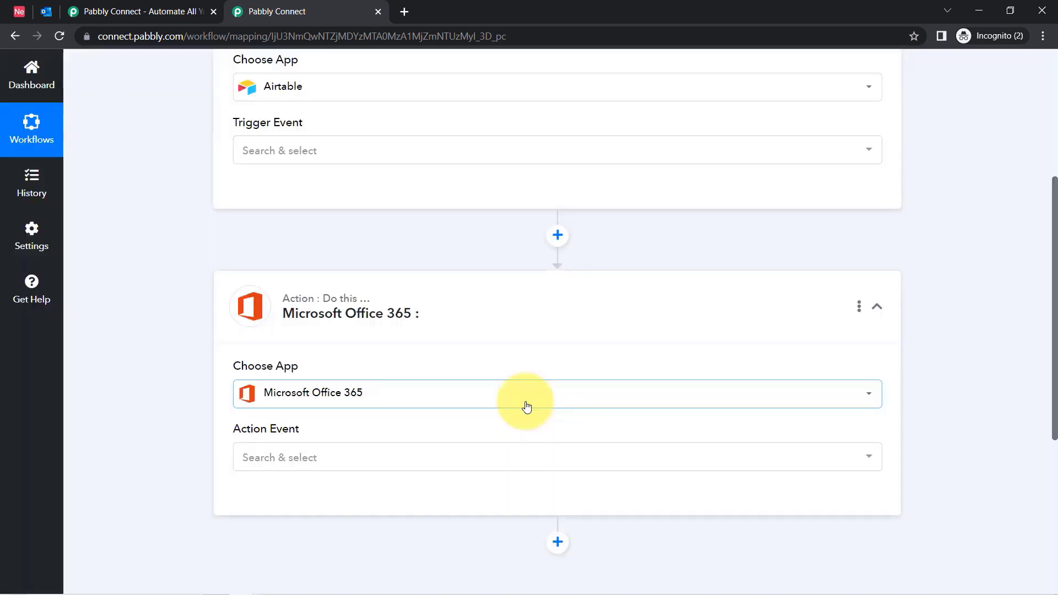
pyautogui.moveTo(1054, 404); pyautogui.dragTo(1039, 330)
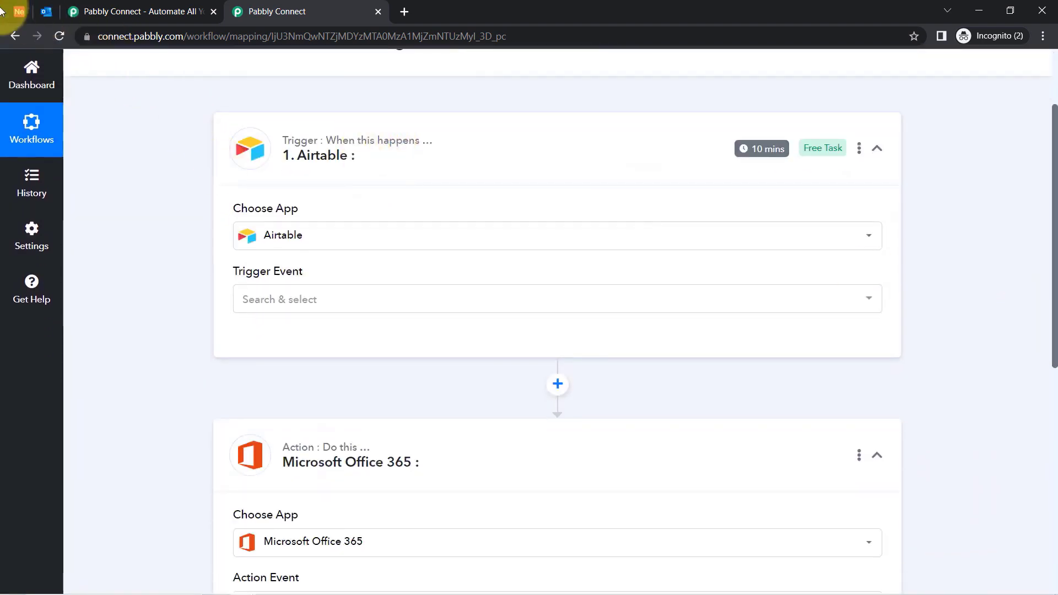
# Check the Airtable base and set the Airtable trigger event to New Record.
pyautogui.click(19, 12)
pyautogui.click(267, 11)
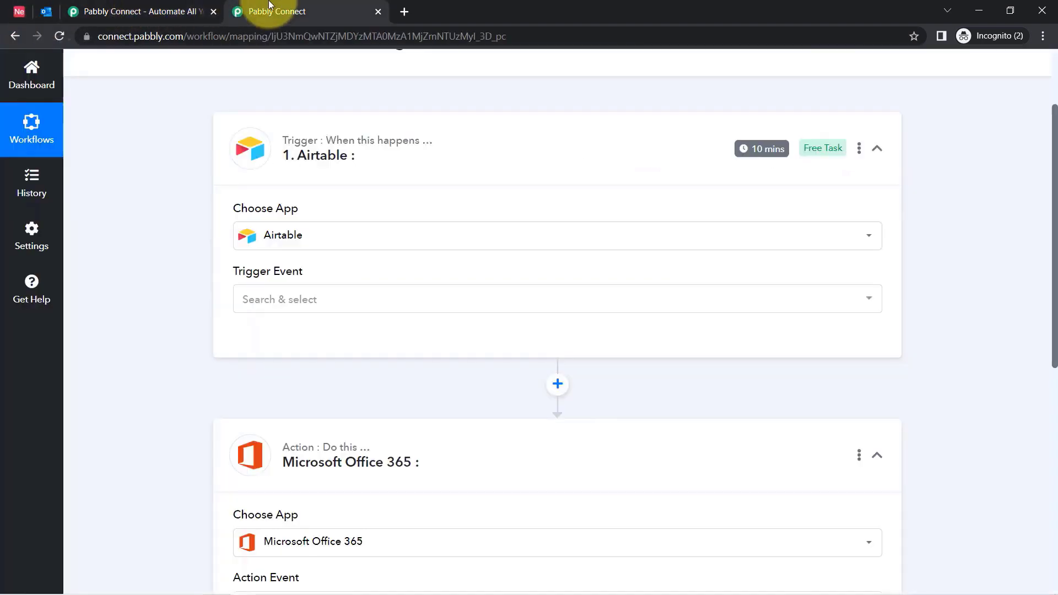
pyautogui.click(275, 302)
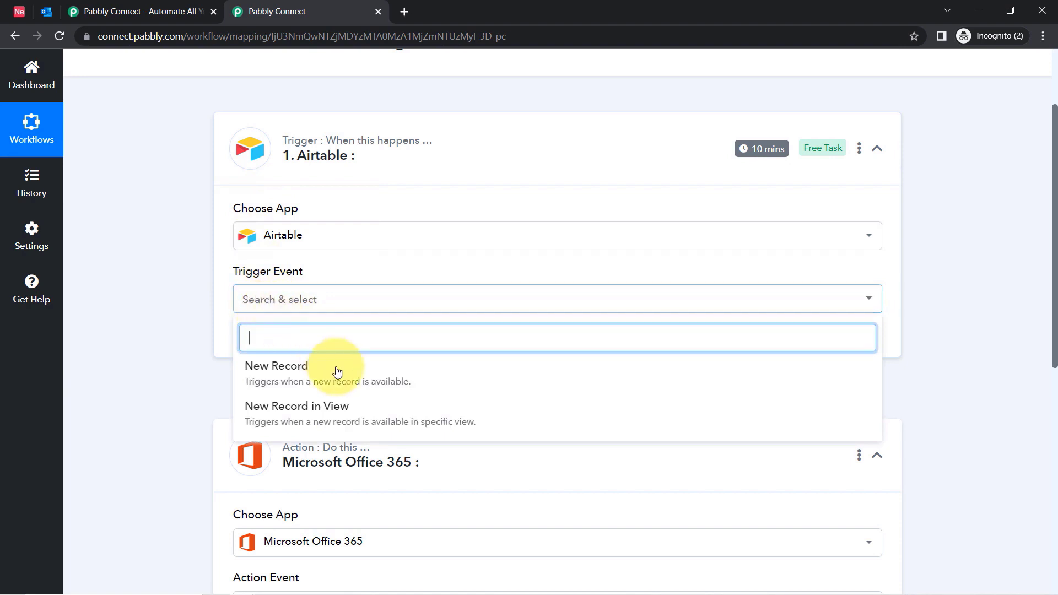
pyautogui.click(285, 384)
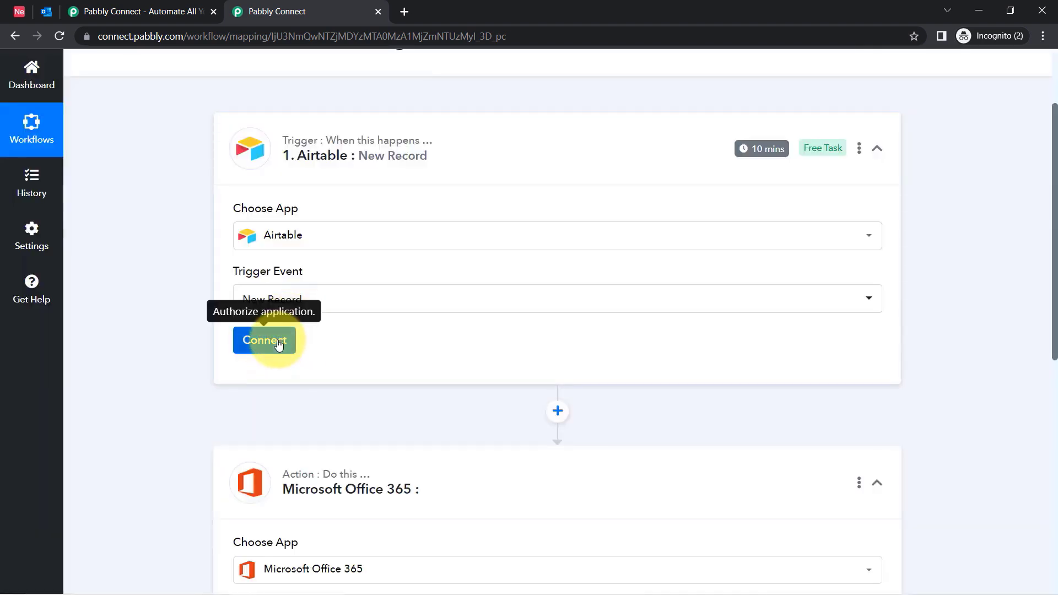
# Start adding a new Airtable connection for the trigger and open the Developer Hub token page in a separate tab.
pyautogui.click(278, 344)
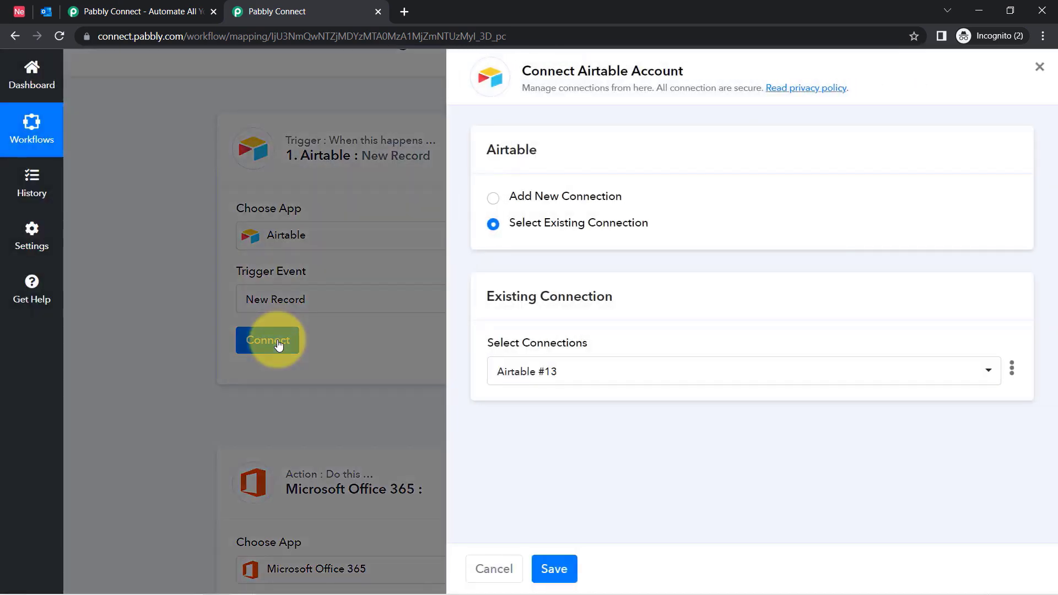
pyautogui.click(595, 197)
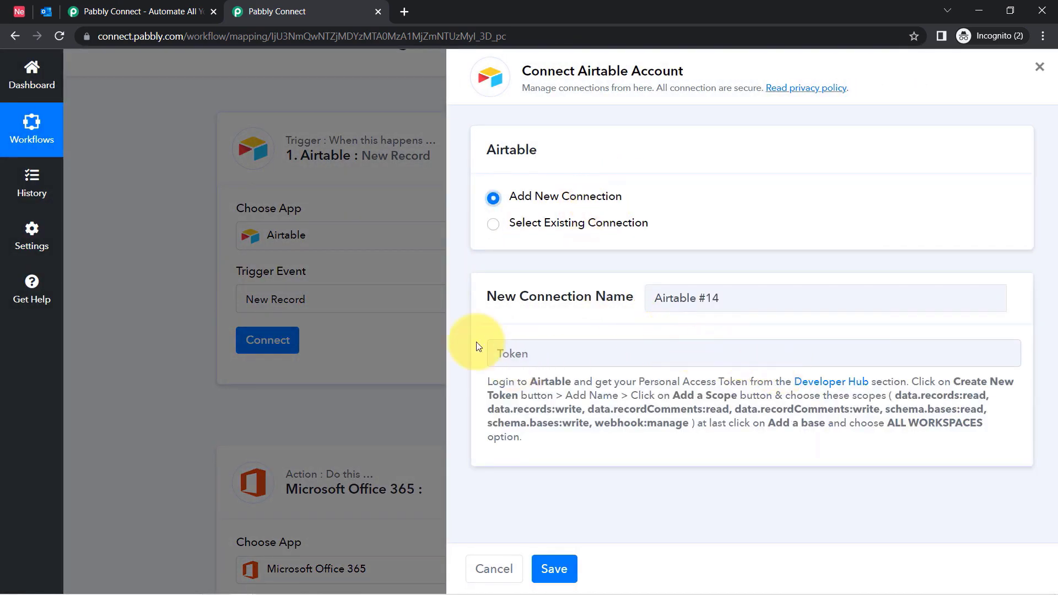
pyautogui.rightClick(828, 382)
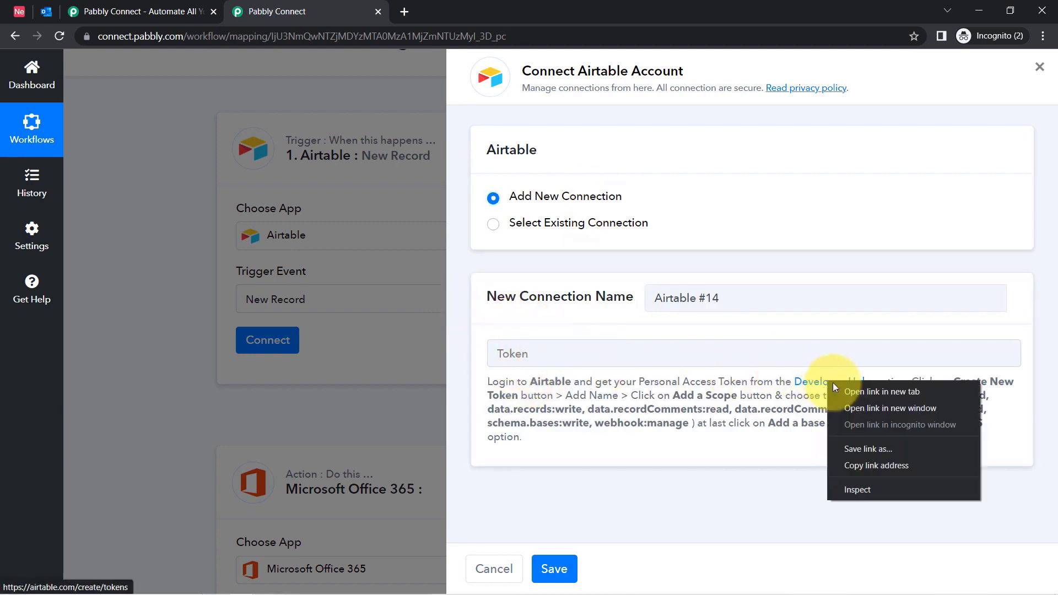
pyautogui.click(856, 393)
pyautogui.moveTo(508, 382); pyautogui.dragTo(555, 442)
pyautogui.click(648, 396)
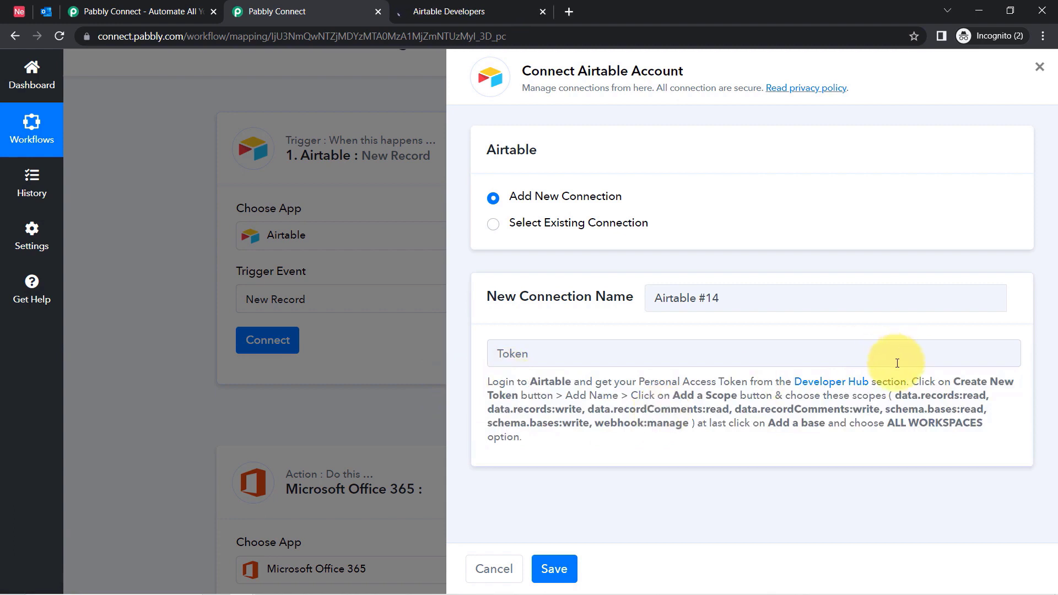
# Start a new Airtable personal access token named "Connect with Outlook", checking the required scopes in Pabbly Connect's connection instructions.
pyautogui.click(476, 7)
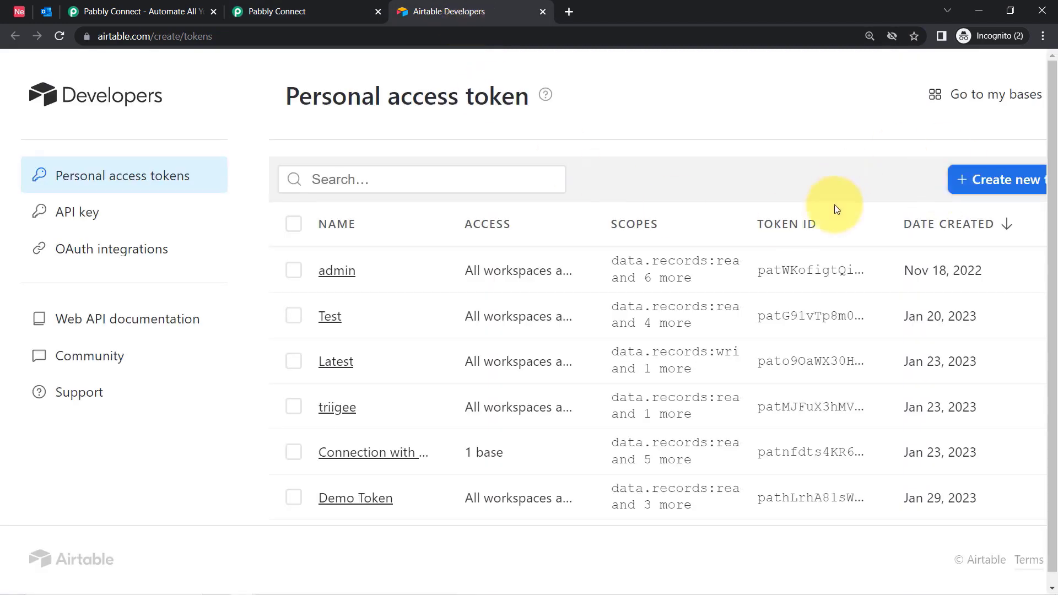
pyautogui.click(1002, 187)
pyautogui.click(254, 12)
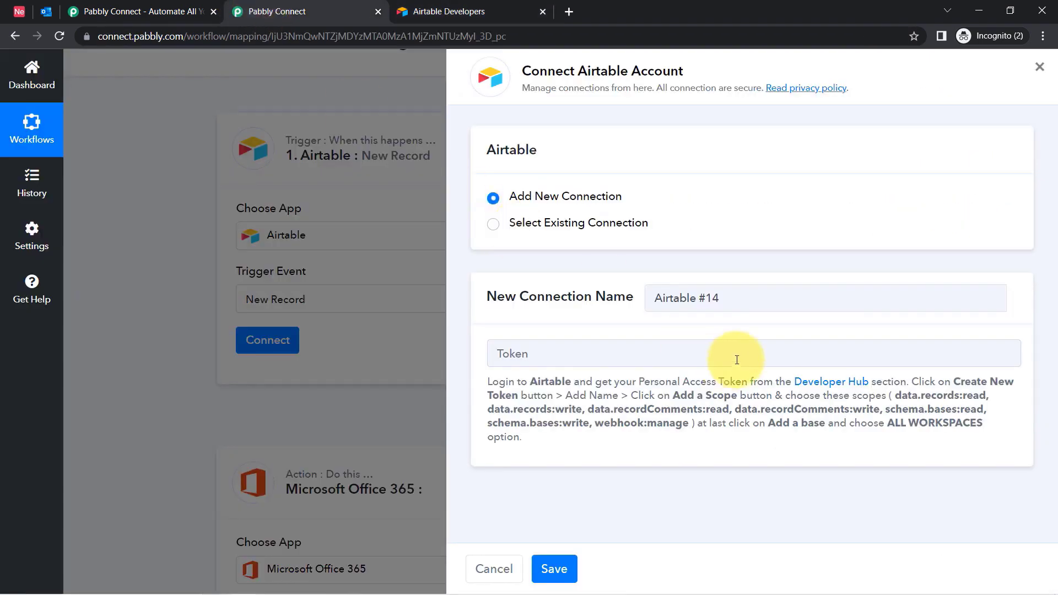
pyautogui.moveTo(961, 381); pyautogui.dragTo(733, 396)
pyautogui.moveTo(887, 397); pyautogui.dragTo(662, 421)
pyautogui.click(440, 11)
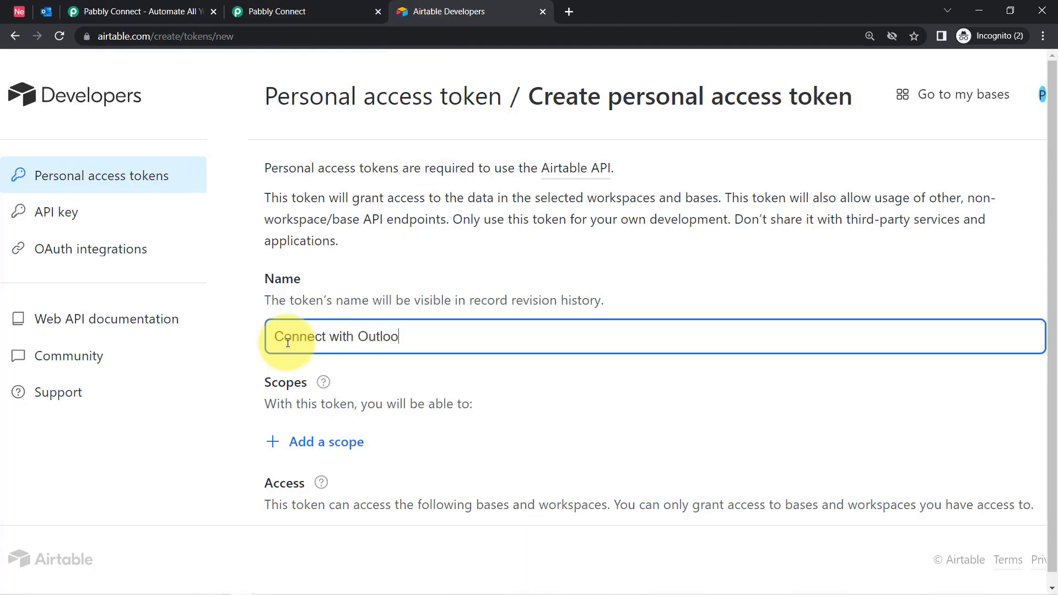
# Add the data.records:read and data.records:write scopes to the new Airtable token.
pyautogui.moveTo(1052, 185); pyautogui.dragTo(1052, 280)
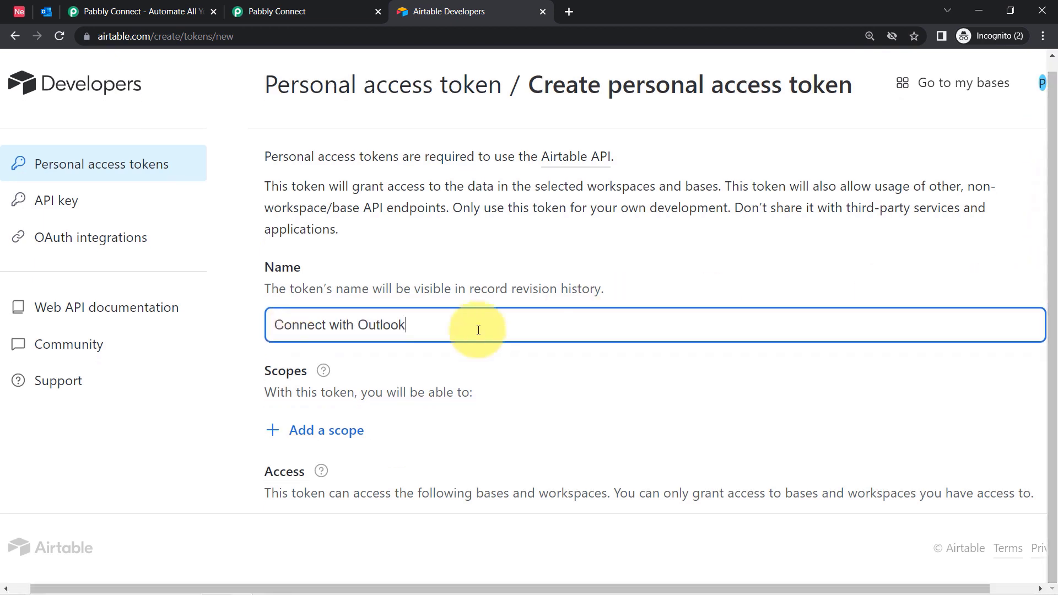
pyautogui.click(321, 435)
pyautogui.scroll(-1, 326, 220)
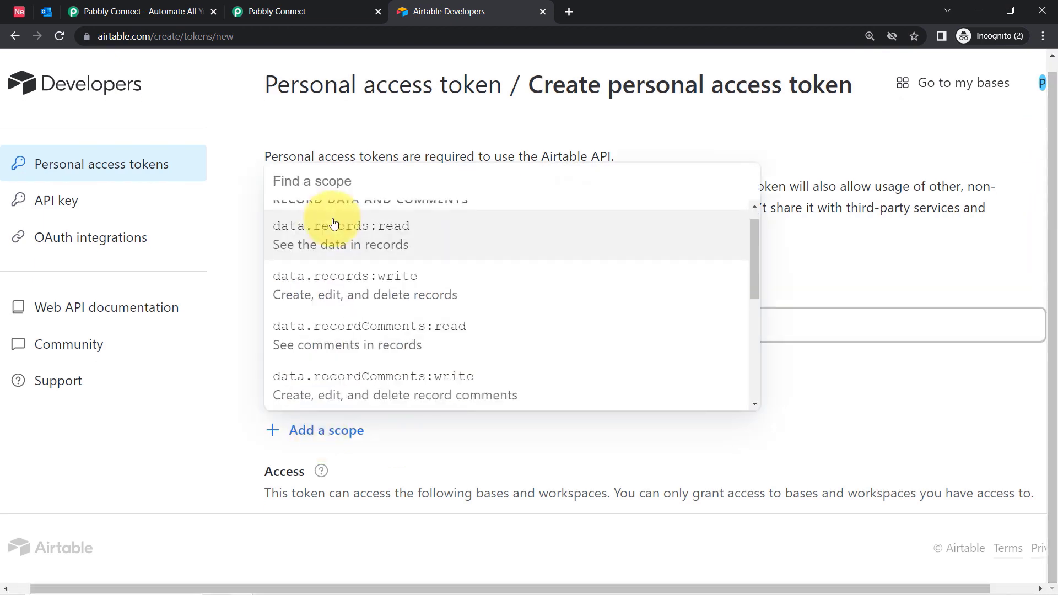
pyautogui.scroll(1, 406, 259)
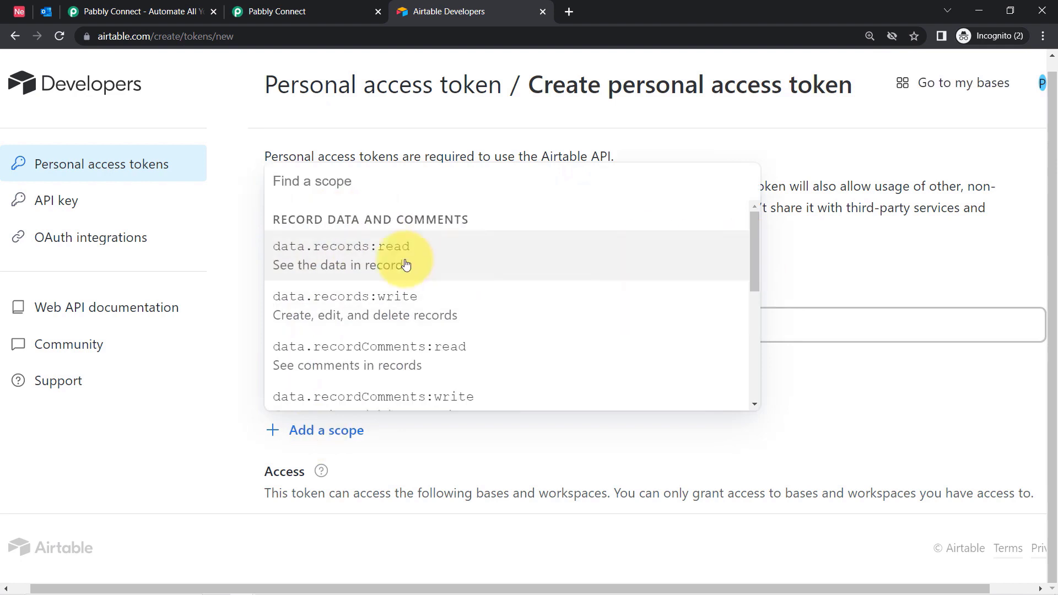
pyautogui.click(406, 260)
pyautogui.click(323, 478)
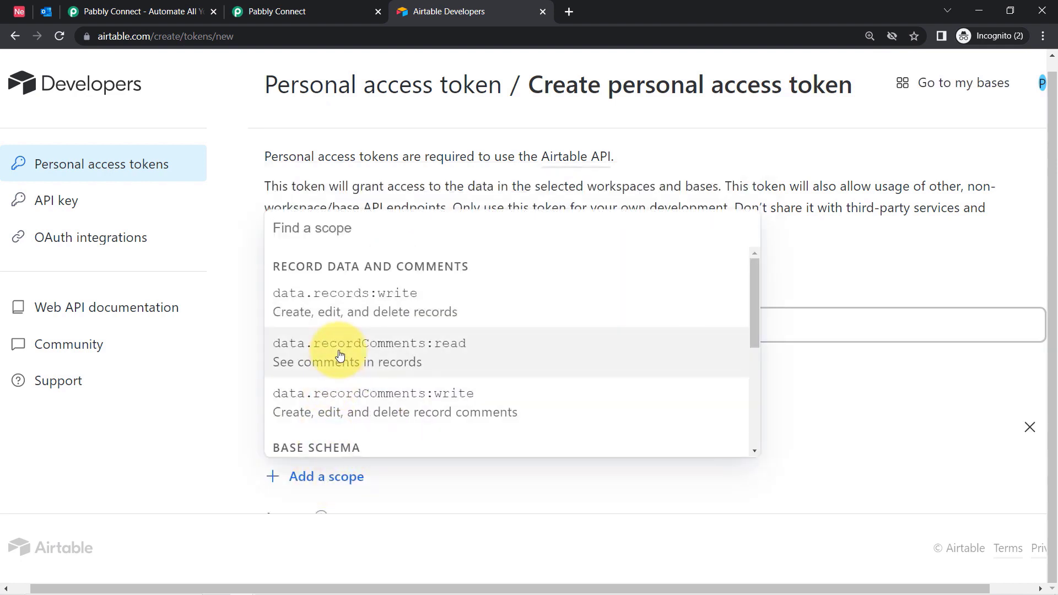
pyautogui.click(341, 315)
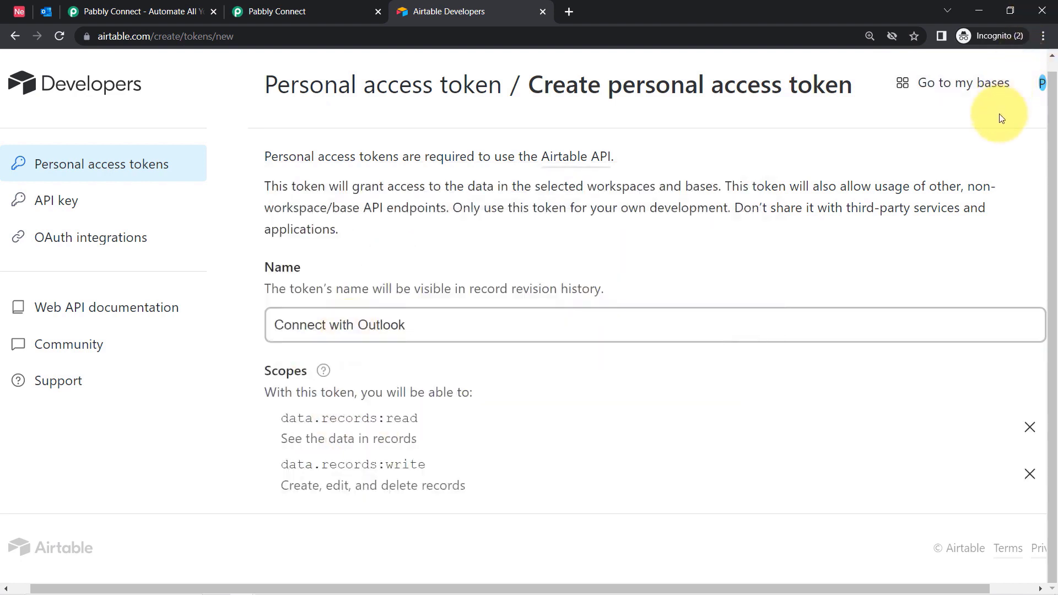
# Add the data.recordComments:read and data.recordComments:write scopes to the new Airtable token.
pyautogui.click(1043, 36)
pyautogui.click(950, 149)
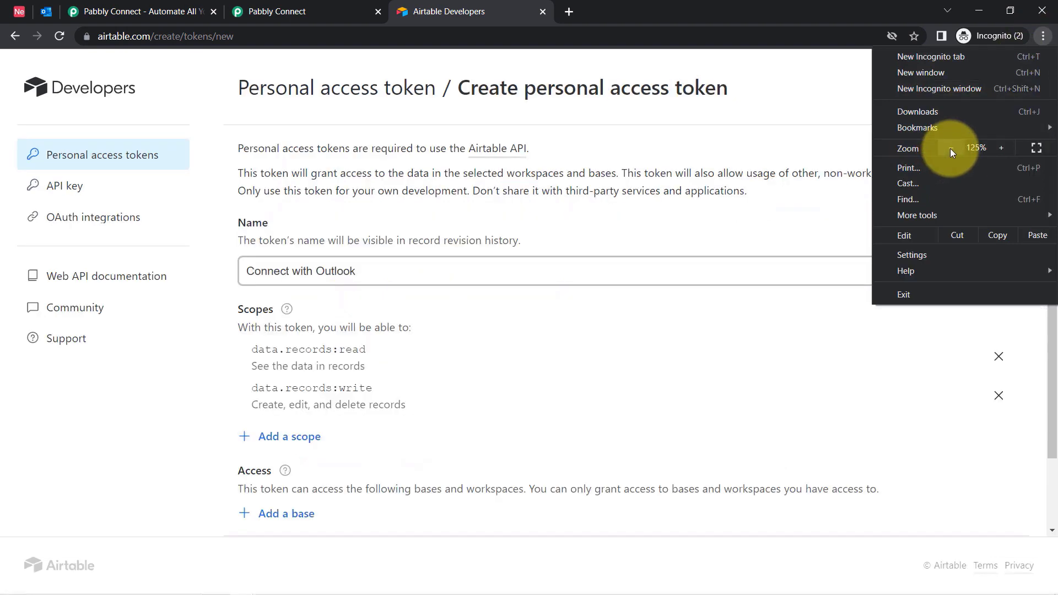
pyautogui.click(950, 147)
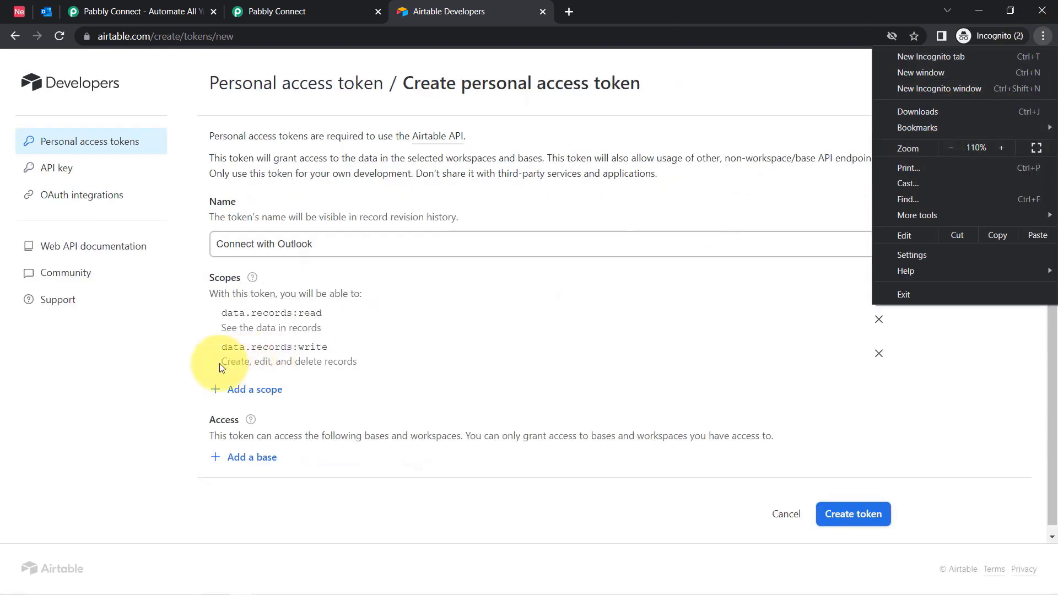
pyautogui.click(253, 389)
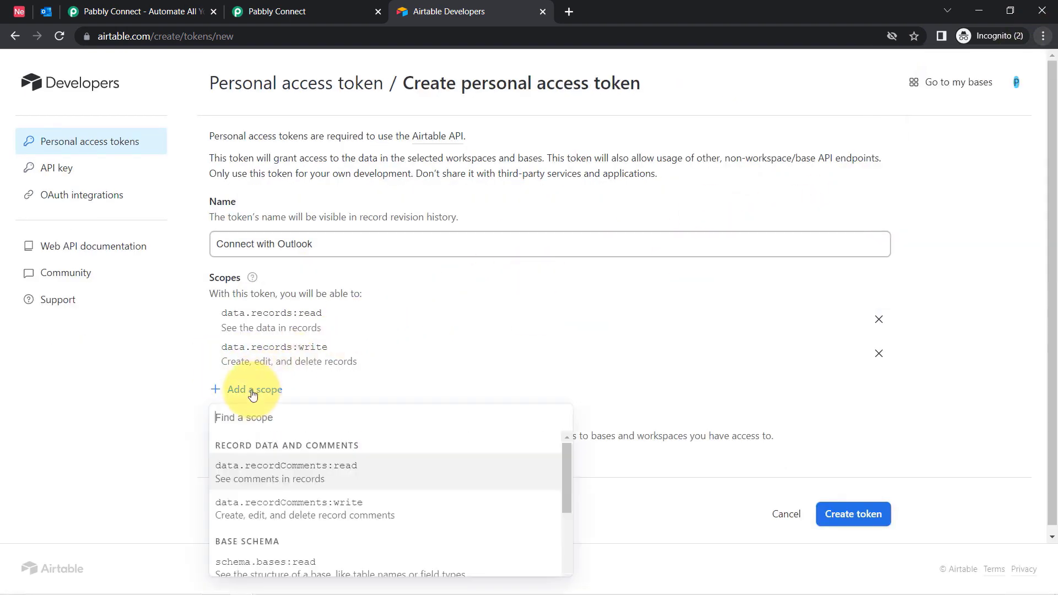
pyautogui.click(270, 485)
pyautogui.click(238, 425)
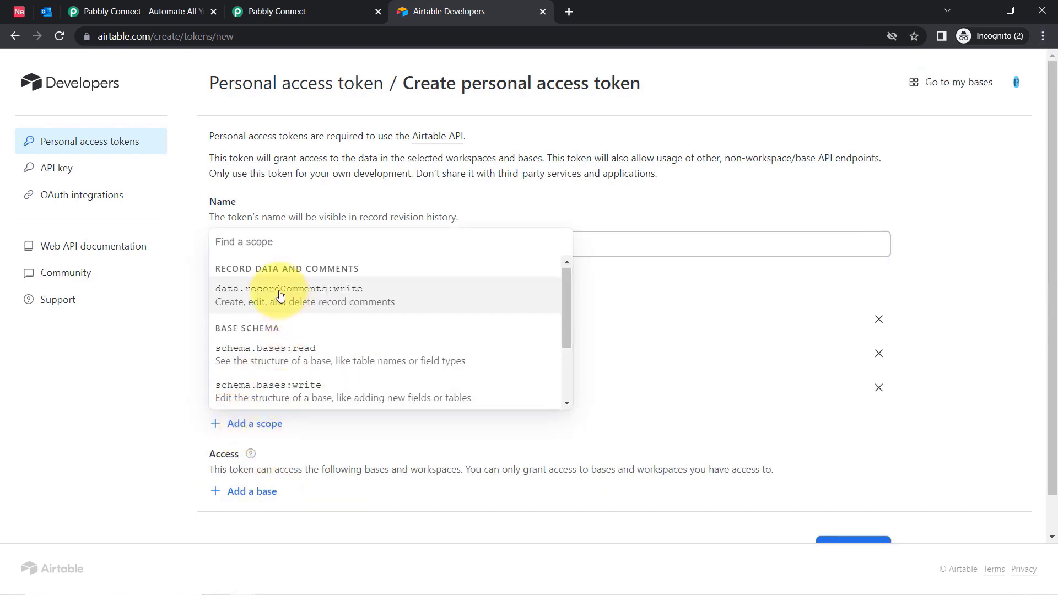
pyautogui.click(278, 297)
# Add the webhook:manage, schema.bases:read and schema.bases:write scopes to the Airtable token.
pyautogui.click(244, 463)
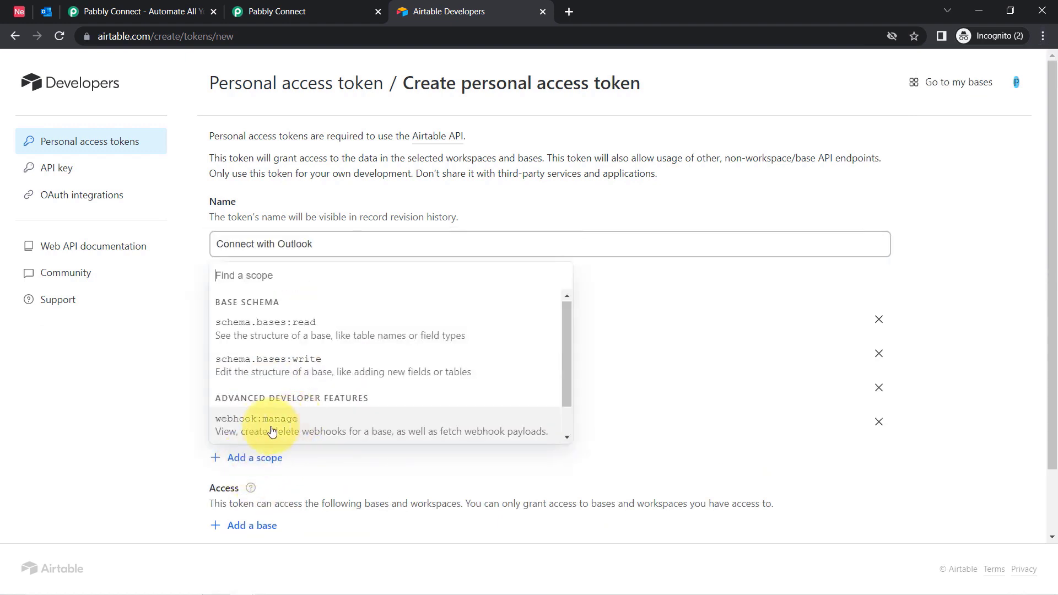
pyautogui.click(263, 432)
pyautogui.click(252, 492)
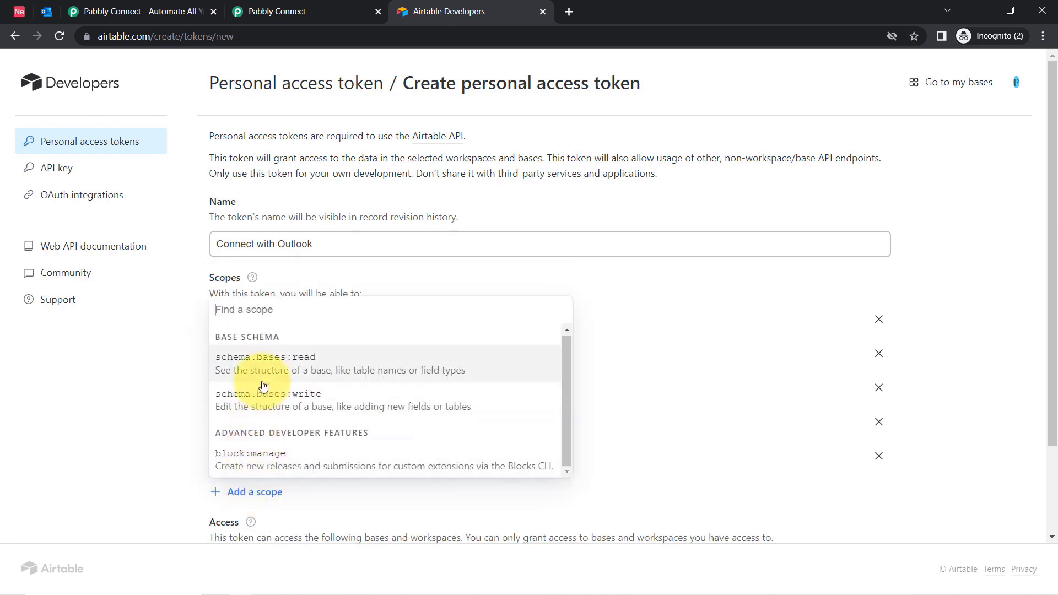
pyautogui.click(264, 377)
pyautogui.click(252, 528)
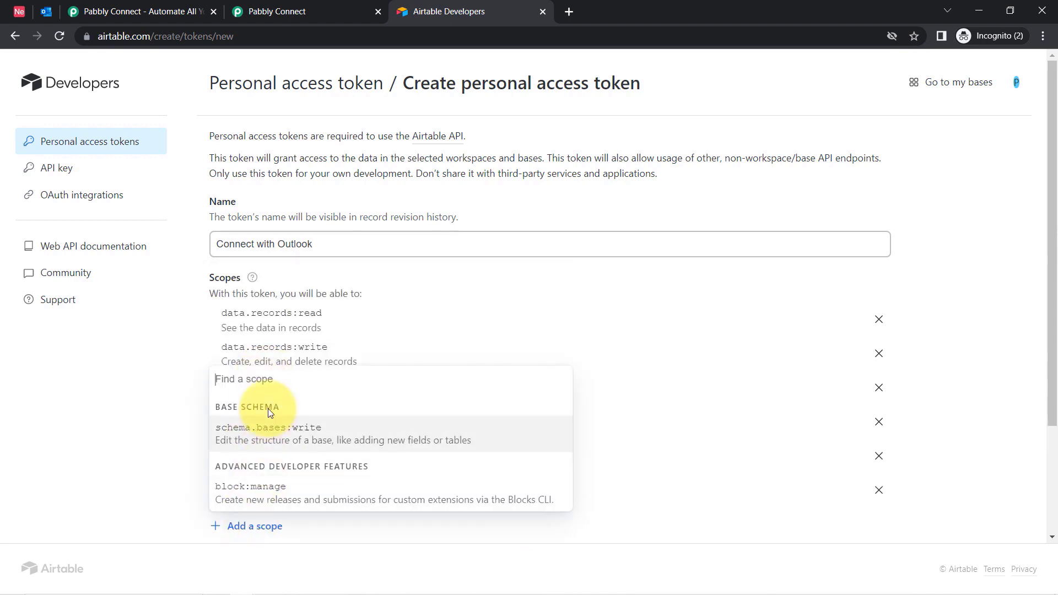
pyautogui.click(261, 431)
# Check the access instructions in Pabbly Connect and grant the Airtable token access to all current and future bases in all current and future workspaces.
pyautogui.click(281, 11)
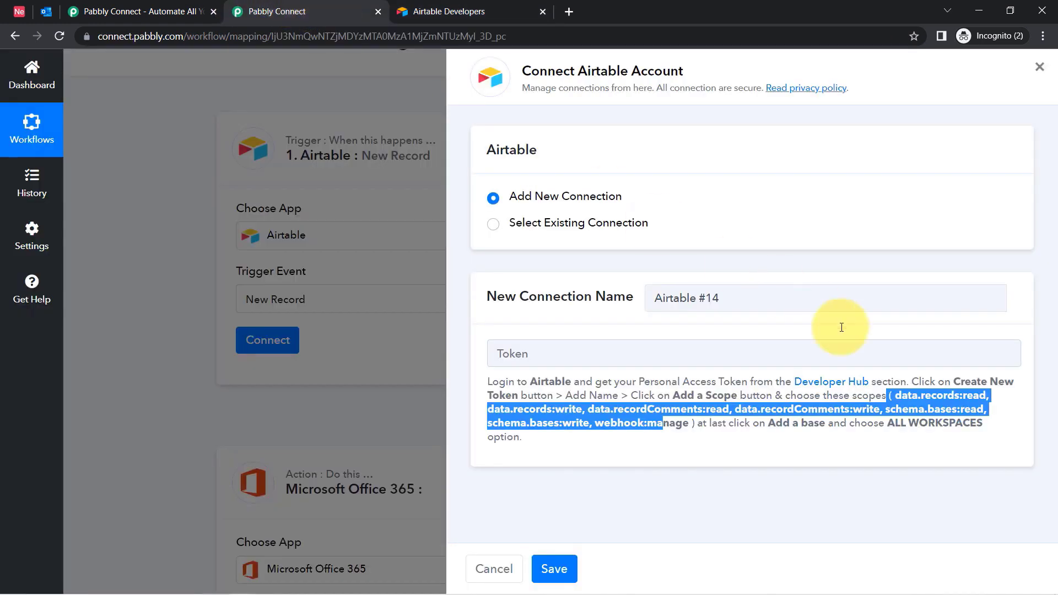
pyautogui.click(623, 423)
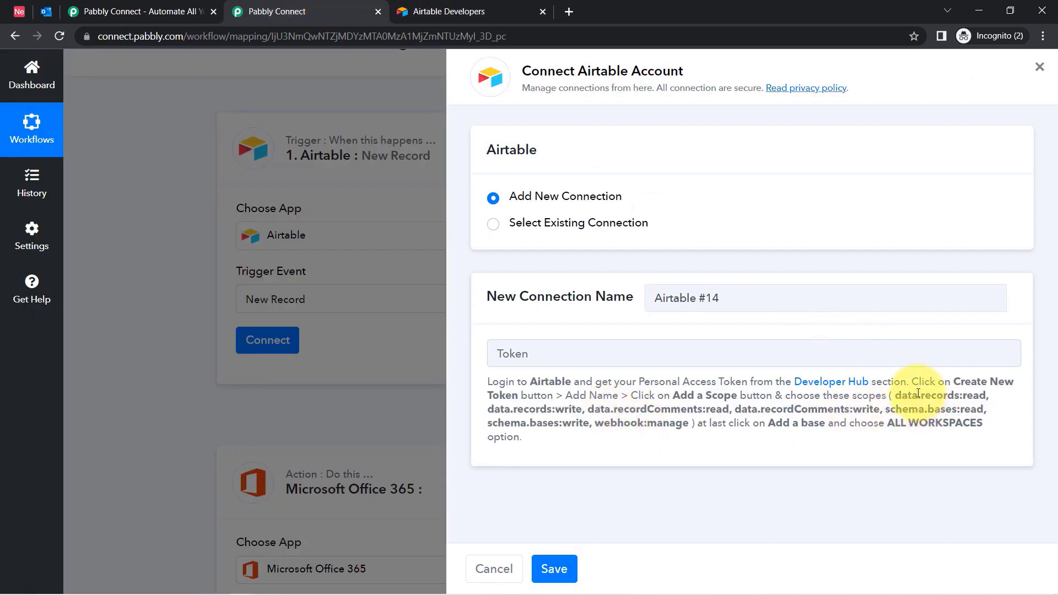
pyautogui.moveTo(897, 393); pyautogui.dragTo(669, 424)
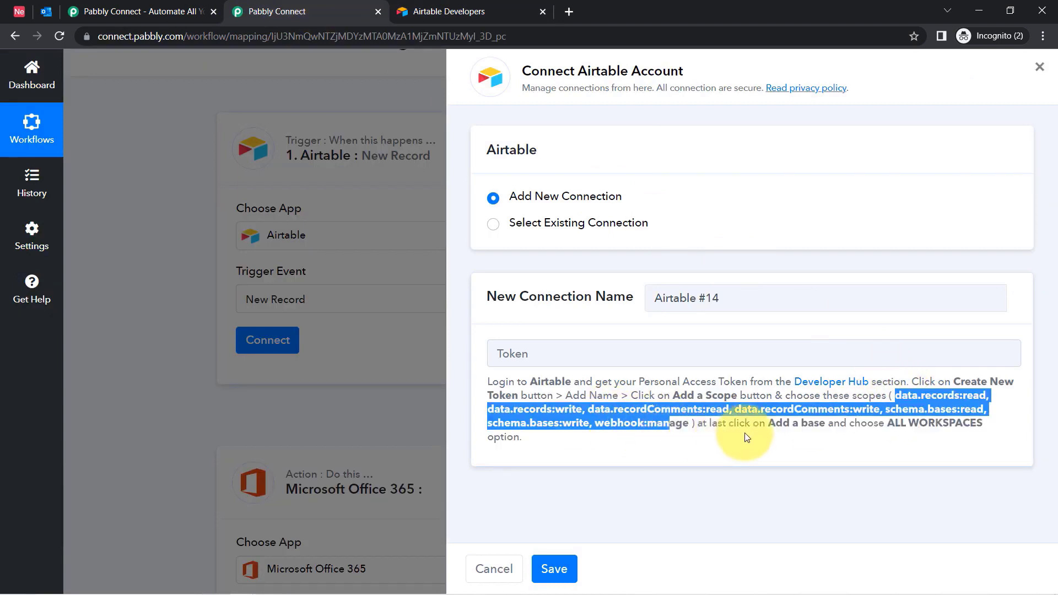
pyautogui.moveTo(781, 423); pyautogui.dragTo(874, 427)
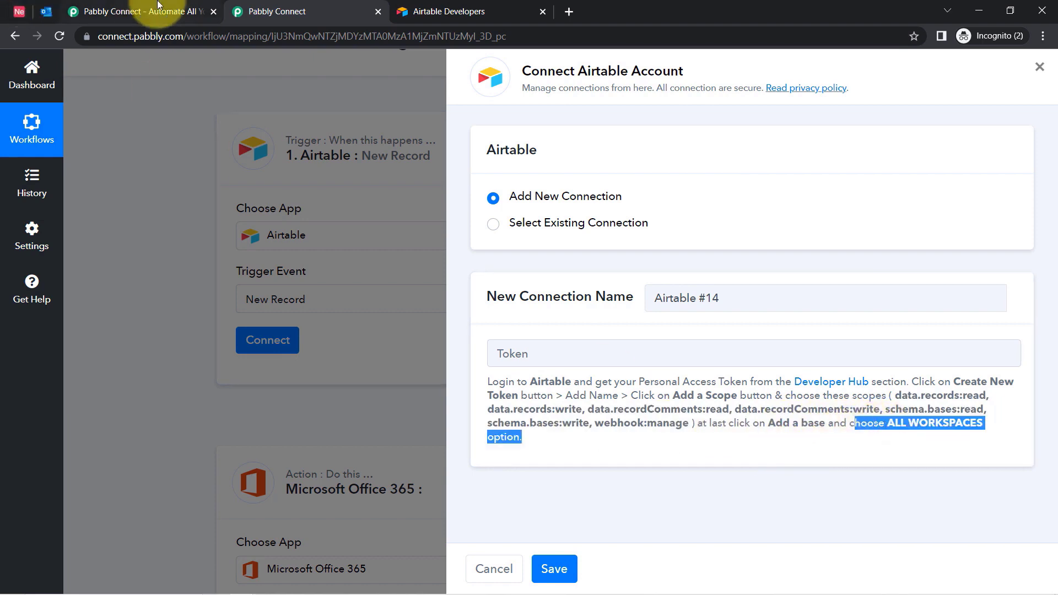
pyautogui.click(435, 11)
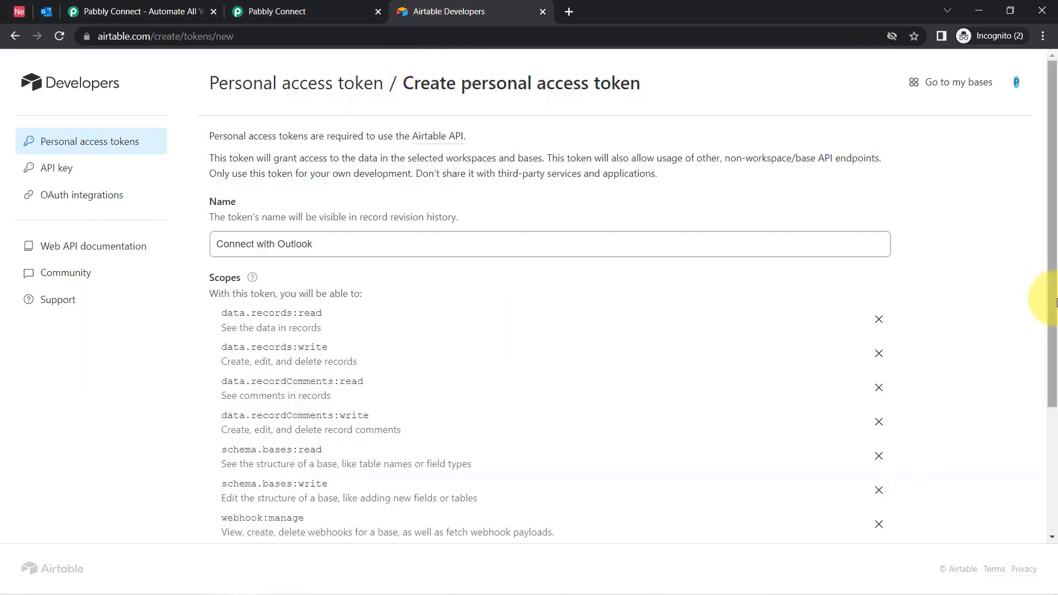
pyautogui.scroll(-3, 1056, 302)
pyautogui.click(253, 453)
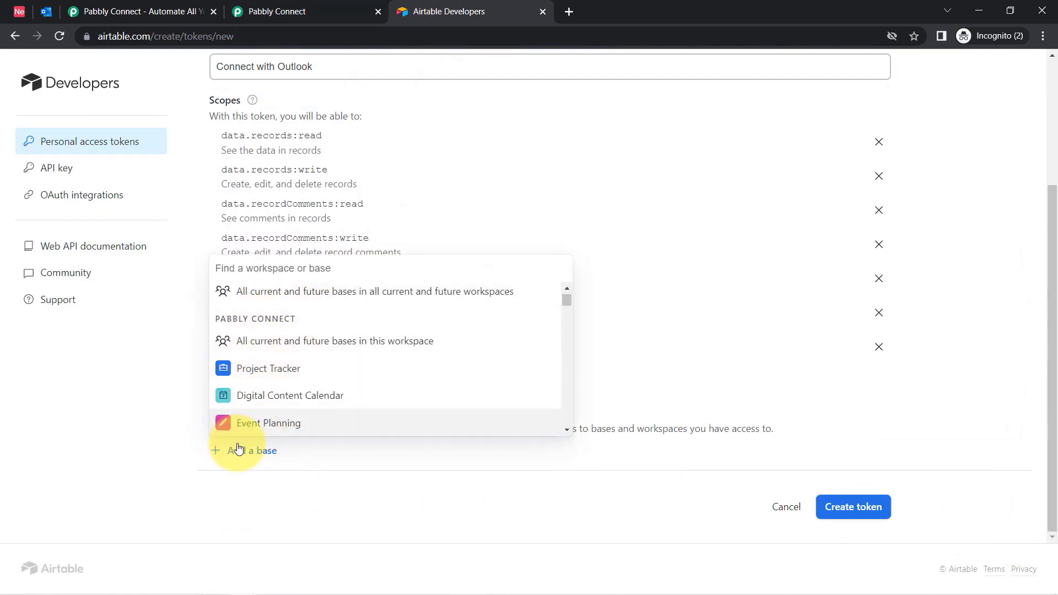
pyautogui.click(255, 293)
pyautogui.moveTo(1050, 438); pyautogui.dragTo(953, 537)
# Create the Airtable personal access token and copy it.
pyautogui.click(869, 520)
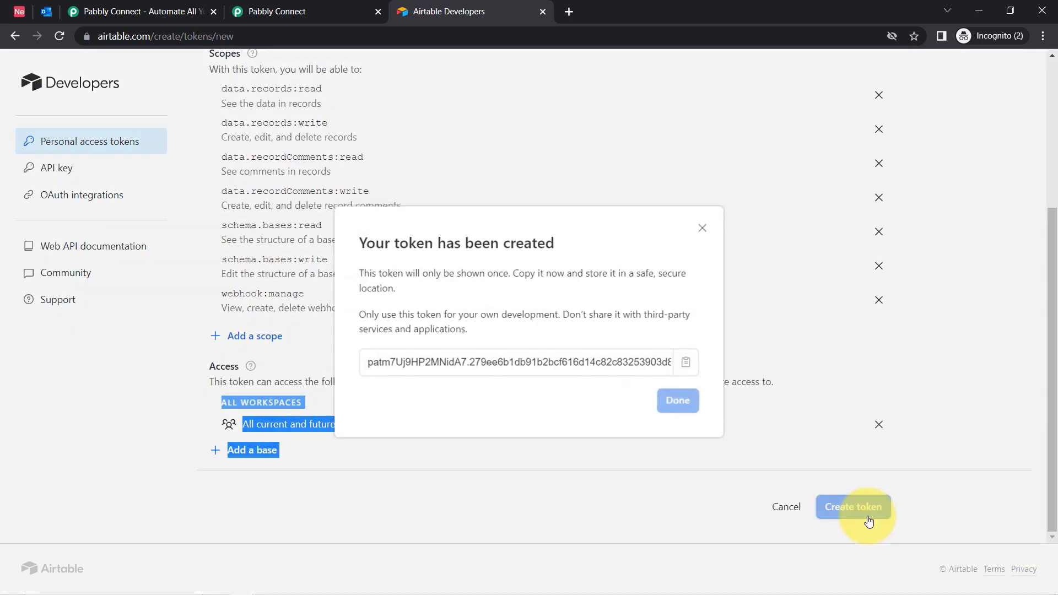
pyautogui.click(685, 360)
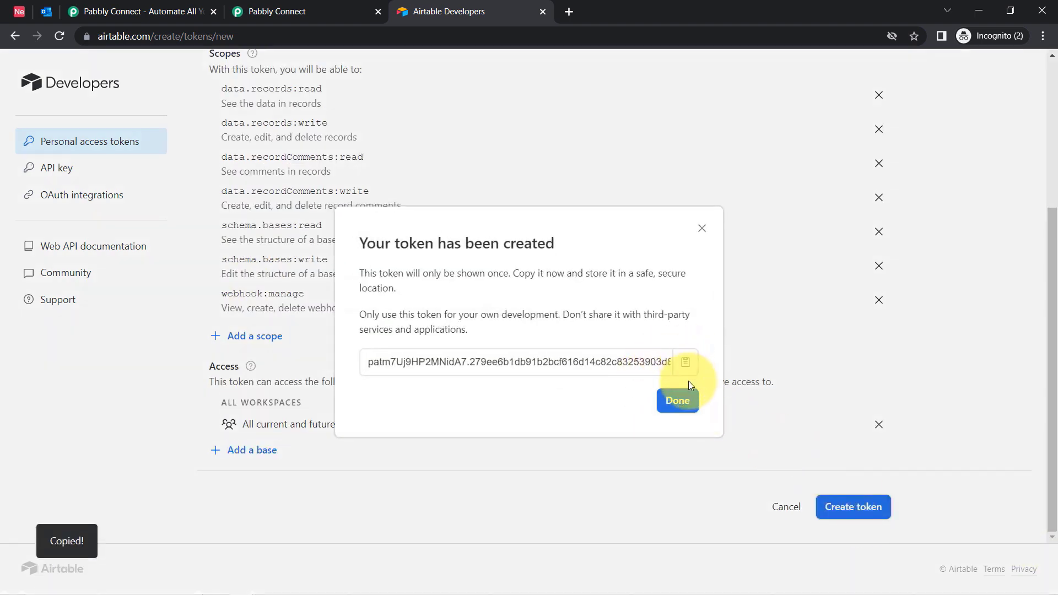
pyautogui.click(685, 407)
# Paste the personal access token into the Token field of the new Airtable connection in Pabbly Connect and save the connection.
pyautogui.click(249, 11)
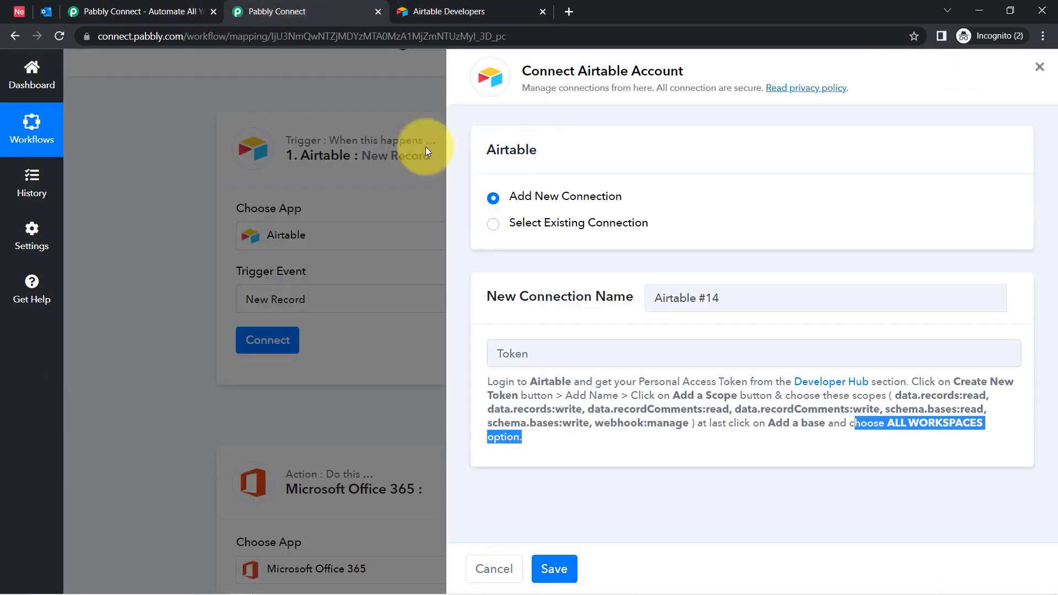
pyautogui.click(539, 353)
pyautogui.hotkey('ctrl', 'v')
pyautogui.click(555, 578)
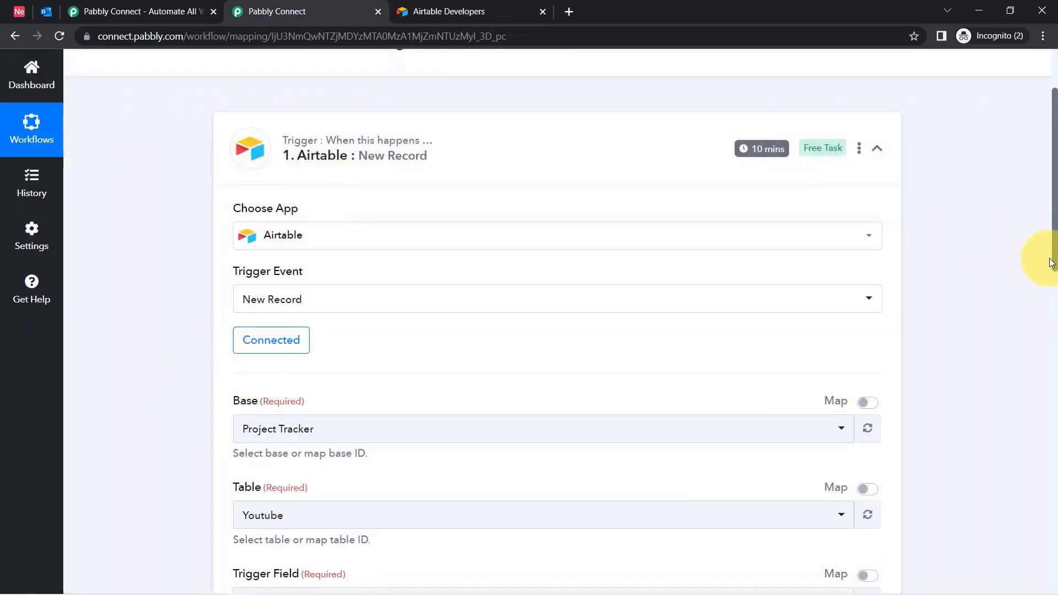
# Examine the trigger's base choices and check the name of the leads base in the Airtable tab.
pyautogui.moveTo(1044, 253); pyautogui.dragTo(1046, 326)
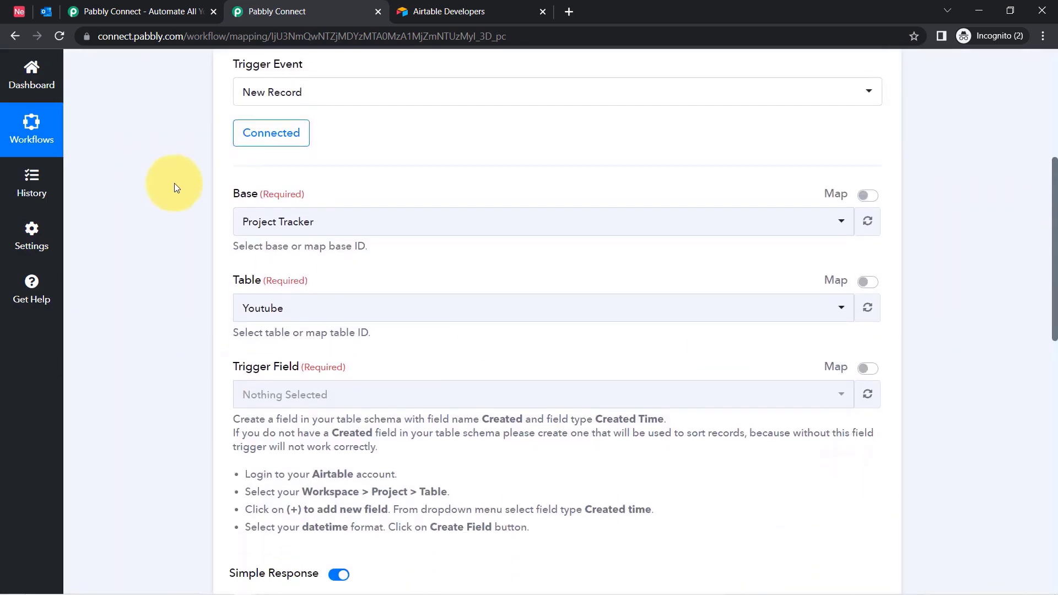
pyautogui.moveTo(234, 200); pyautogui.dragTo(279, 200)
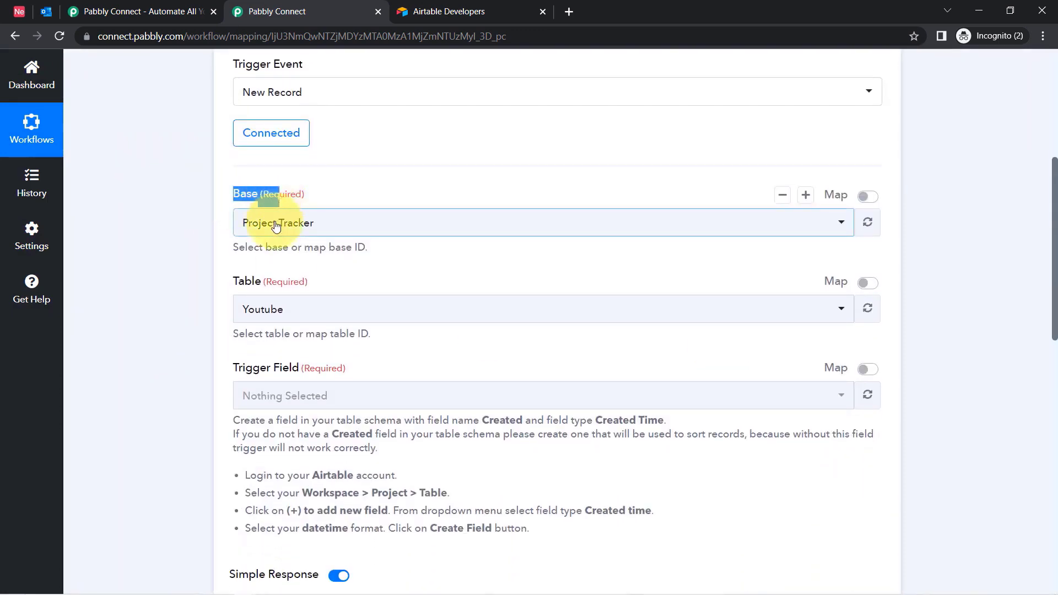
pyautogui.click(276, 226)
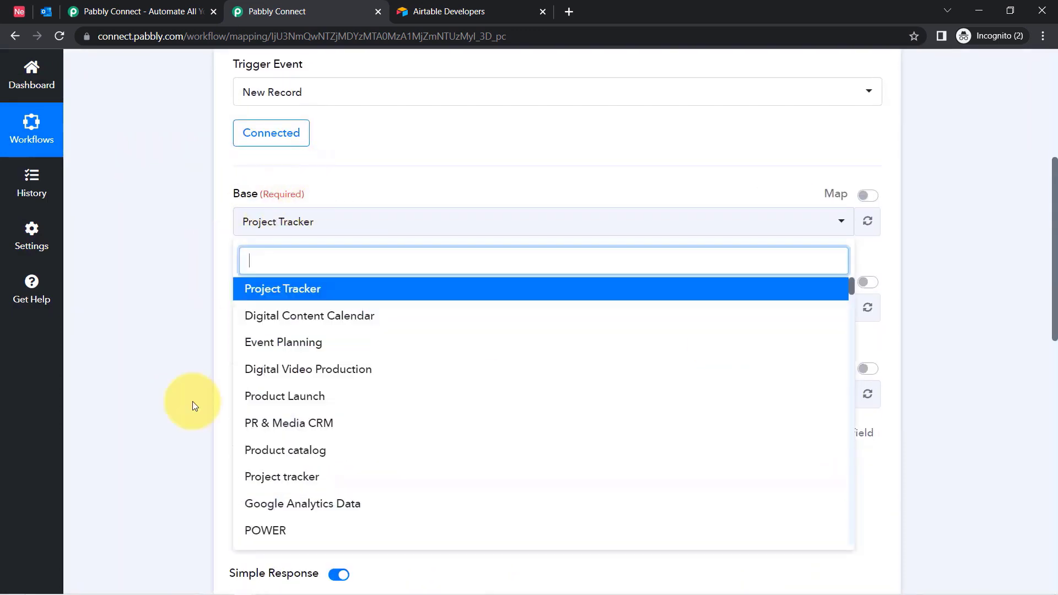
pyautogui.click(170, 285)
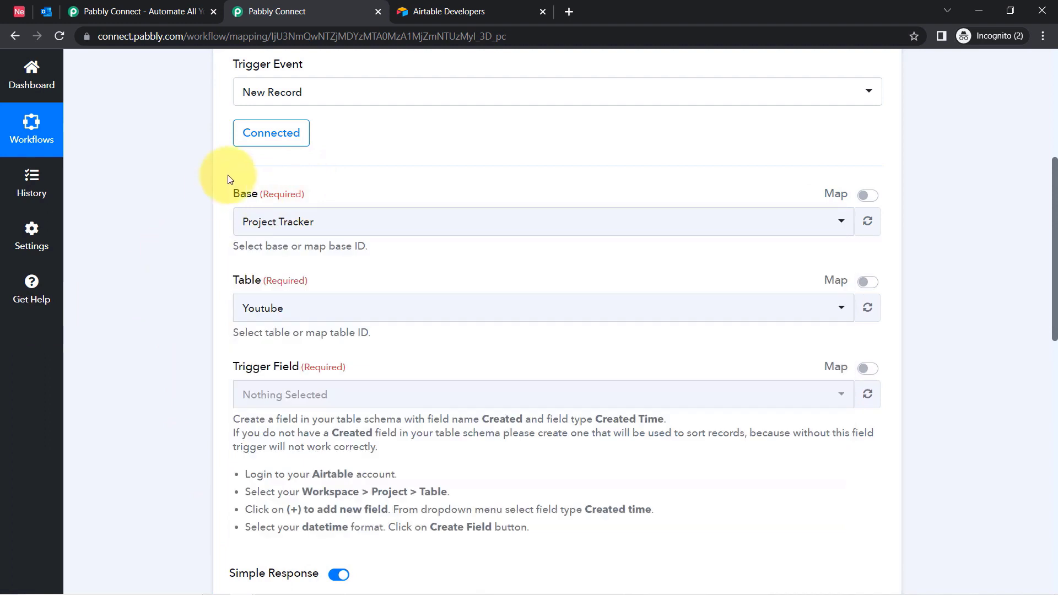
pyautogui.click(15, 11)
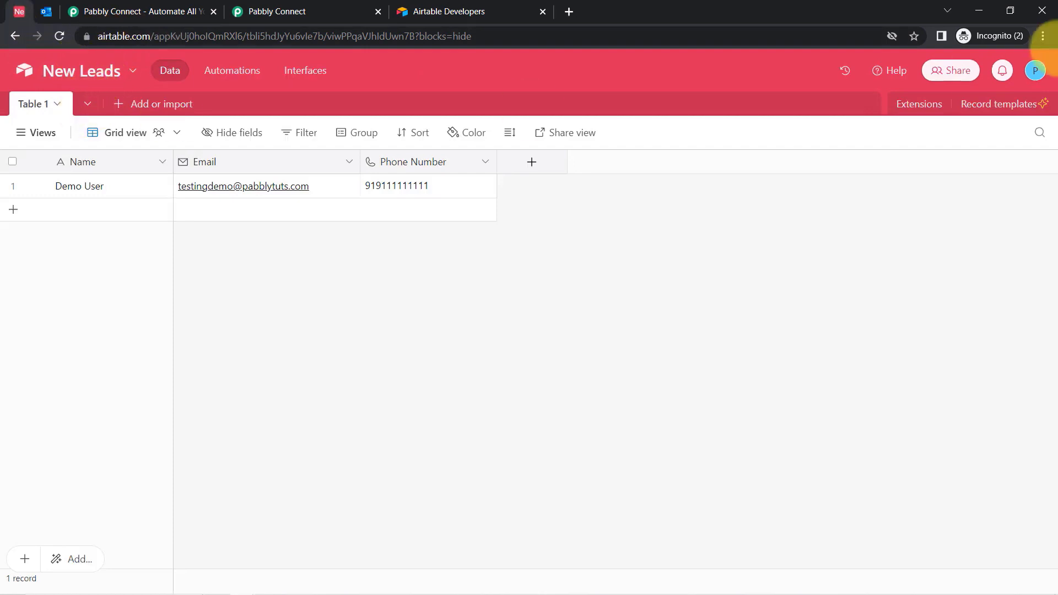
pyautogui.click(1043, 36)
pyautogui.click(1000, 149)
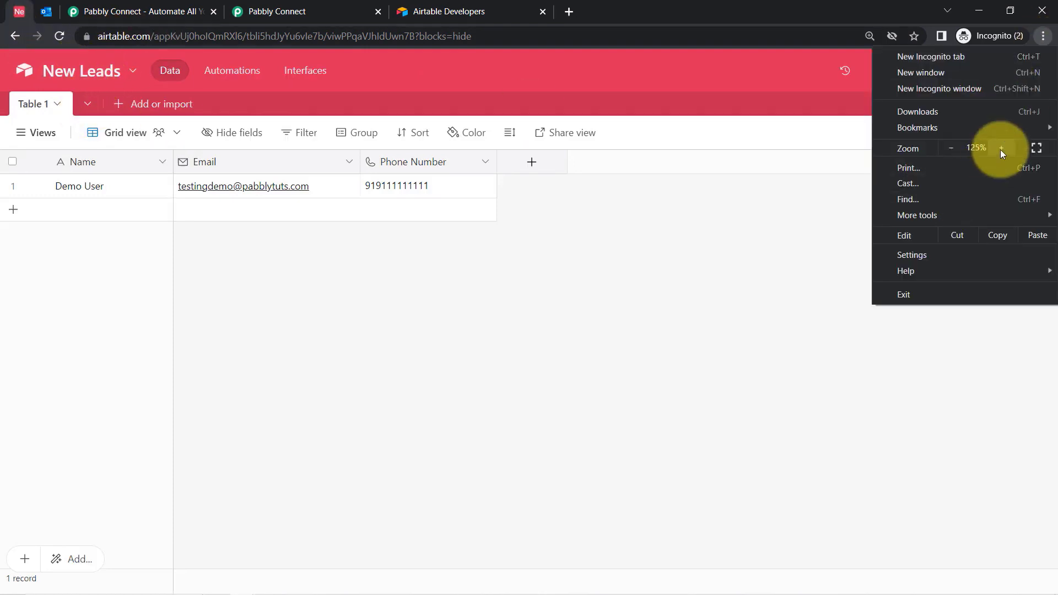
pyautogui.click(1000, 149)
pyautogui.click(1000, 149)
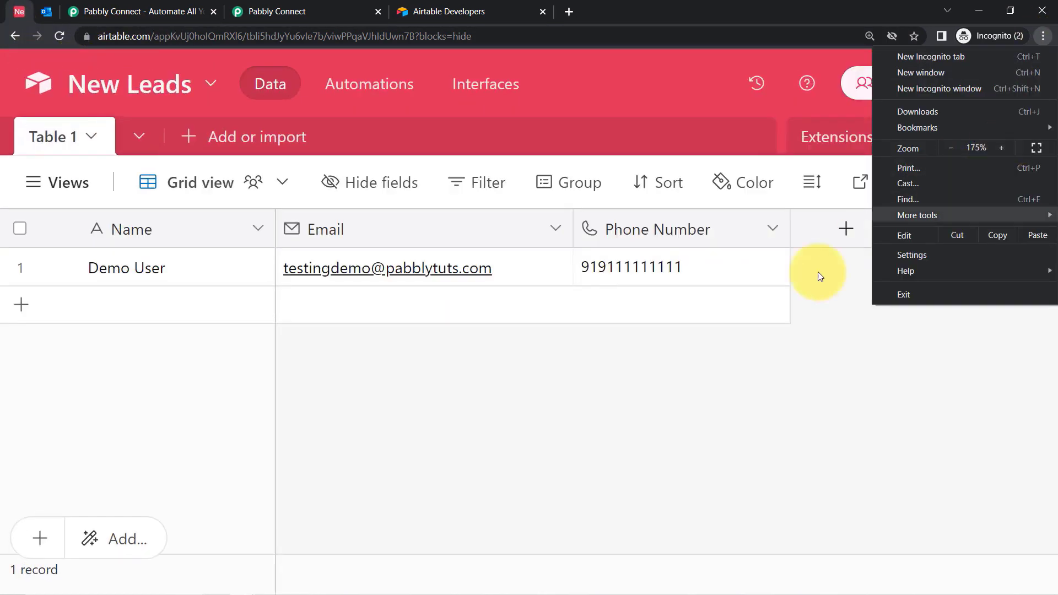
pyautogui.click(661, 353)
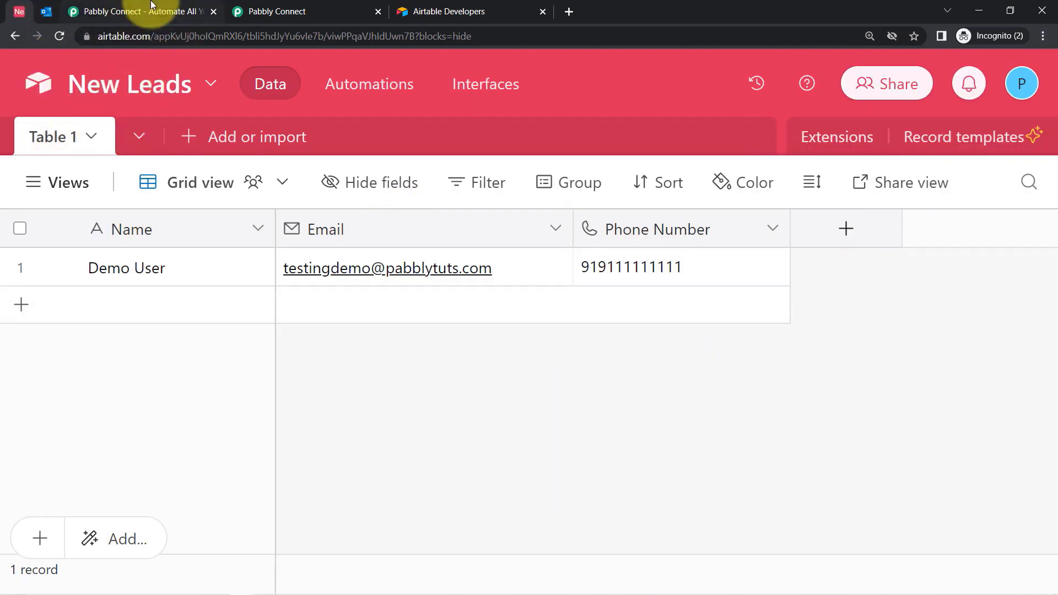
# Close the spare Pabbly Connect tab and set the Airtable trigger's base to New Leads.
pyautogui.click(165, 11)
pyautogui.click(214, 11)
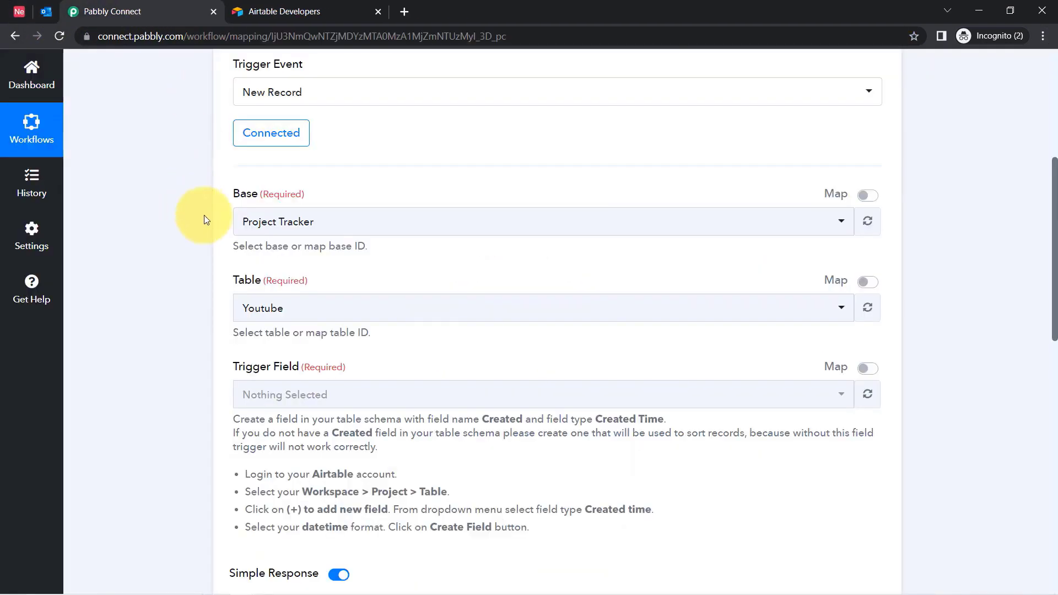
pyautogui.click(251, 222)
pyautogui.write('new lea')
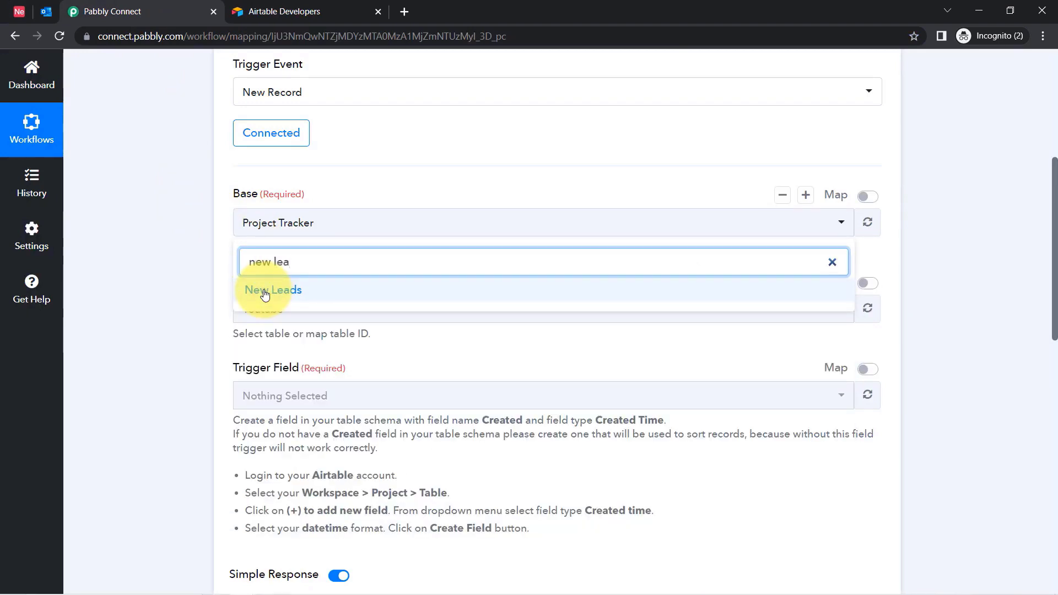
pyautogui.click(264, 292)
# Check the table name in the Airtable base against the trigger's table and read the Trigger Field instructions about the Created field.
pyautogui.click(19, 11)
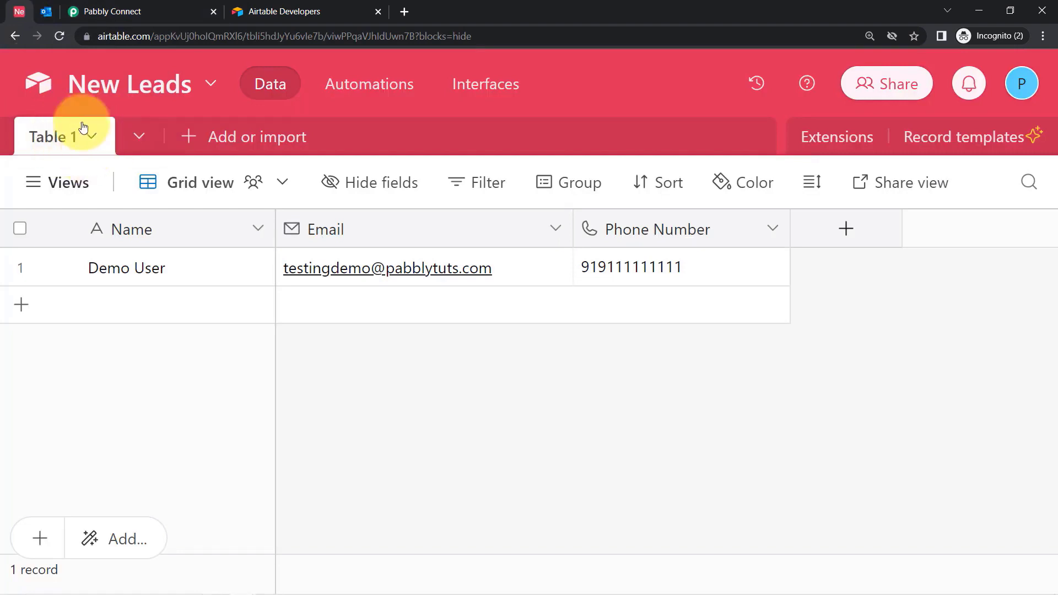
pyautogui.click(171, 6)
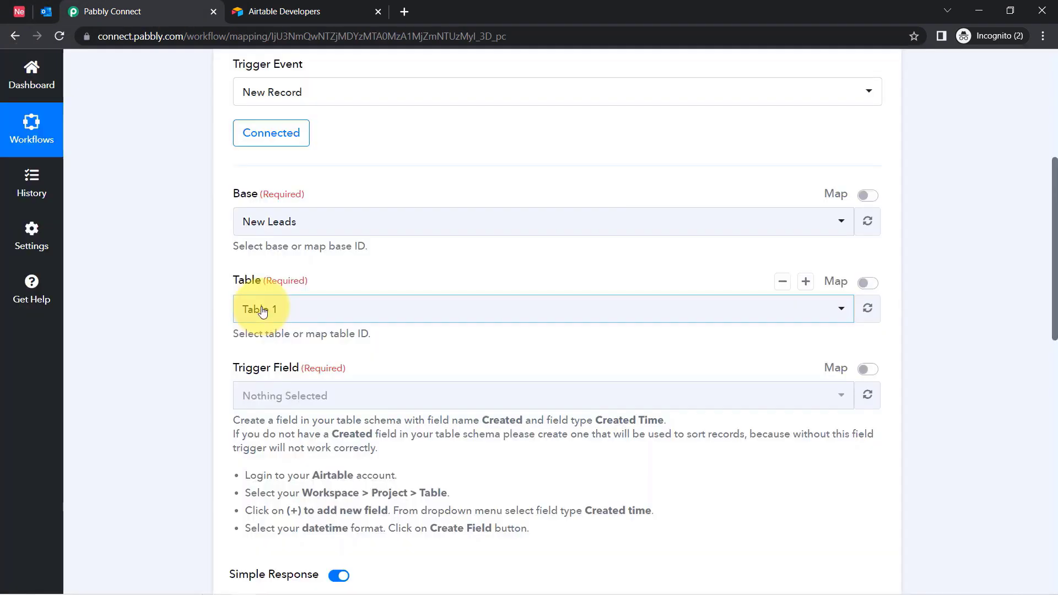
pyautogui.moveTo(1054, 210); pyautogui.dragTo(1050, 249)
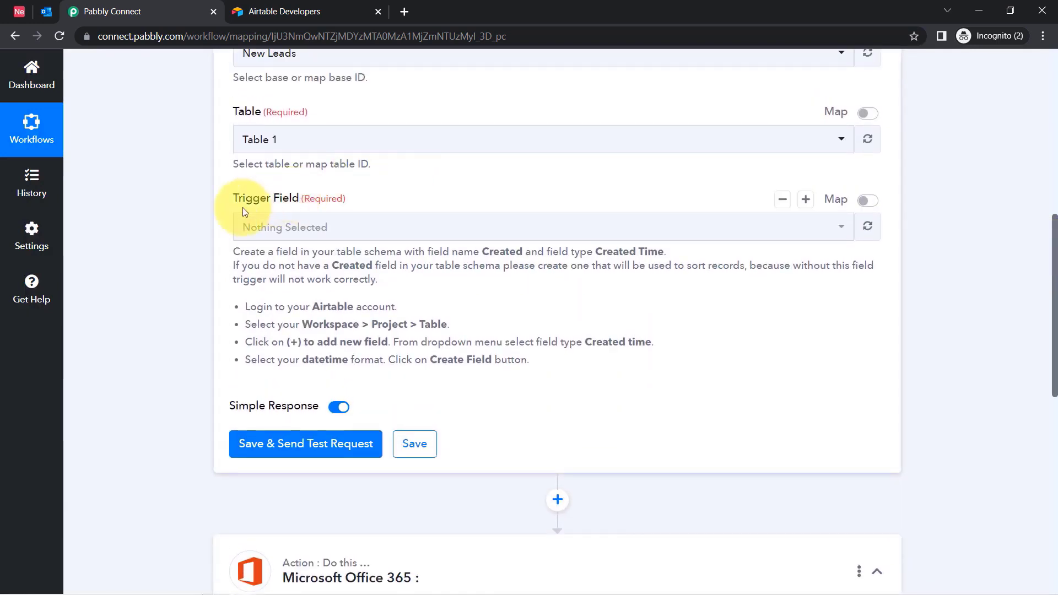
pyautogui.moveTo(244, 208); pyautogui.dragTo(295, 205)
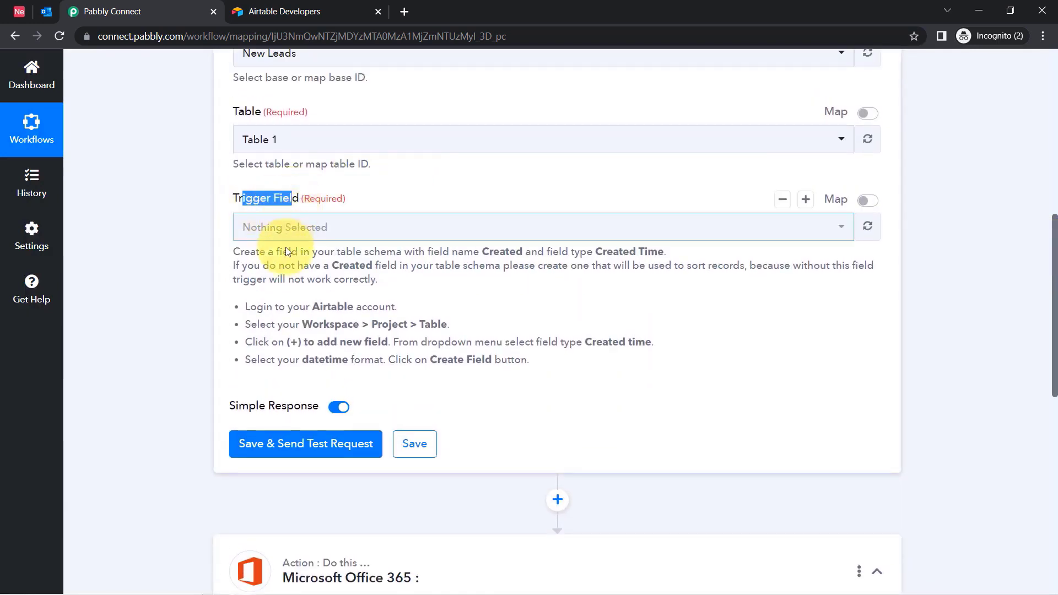
pyautogui.moveTo(237, 251); pyautogui.dragTo(388, 248)
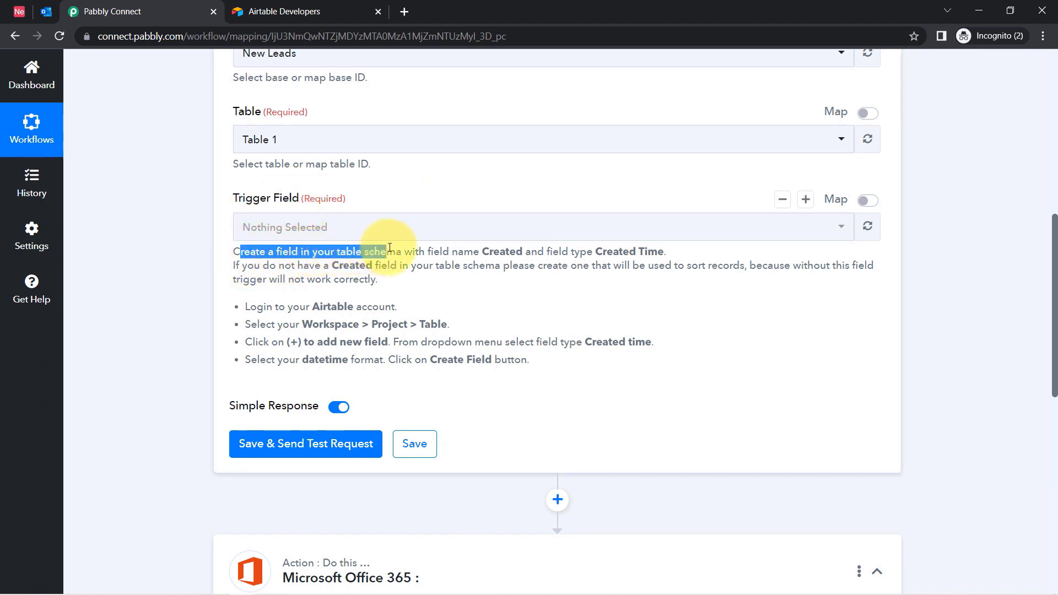
pyautogui.click(500, 252)
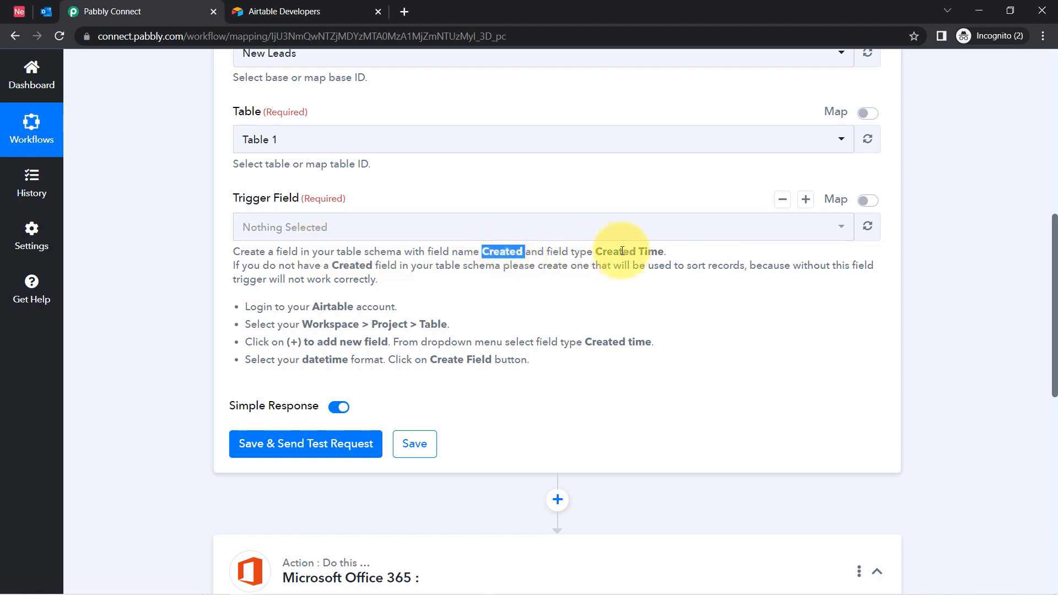
pyautogui.moveTo(609, 248); pyautogui.dragTo(661, 249)
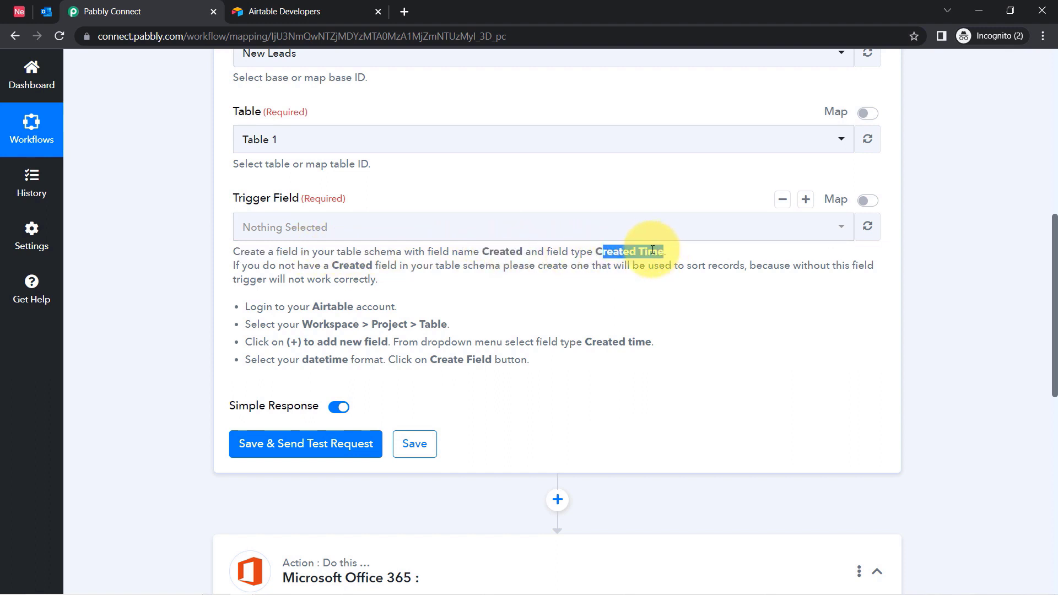
pyautogui.moveTo(255, 270); pyautogui.dragTo(483, 341)
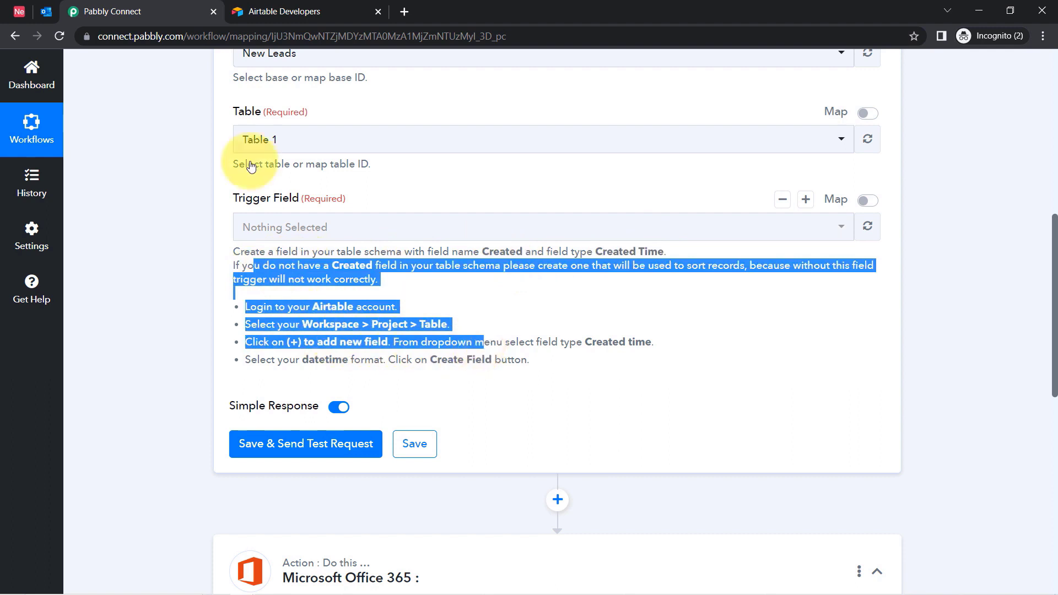
# Switch to the New Leads base in Airtable and add a Created time field to Table 1 with the default name and date format.
pyautogui.click(17, 11)
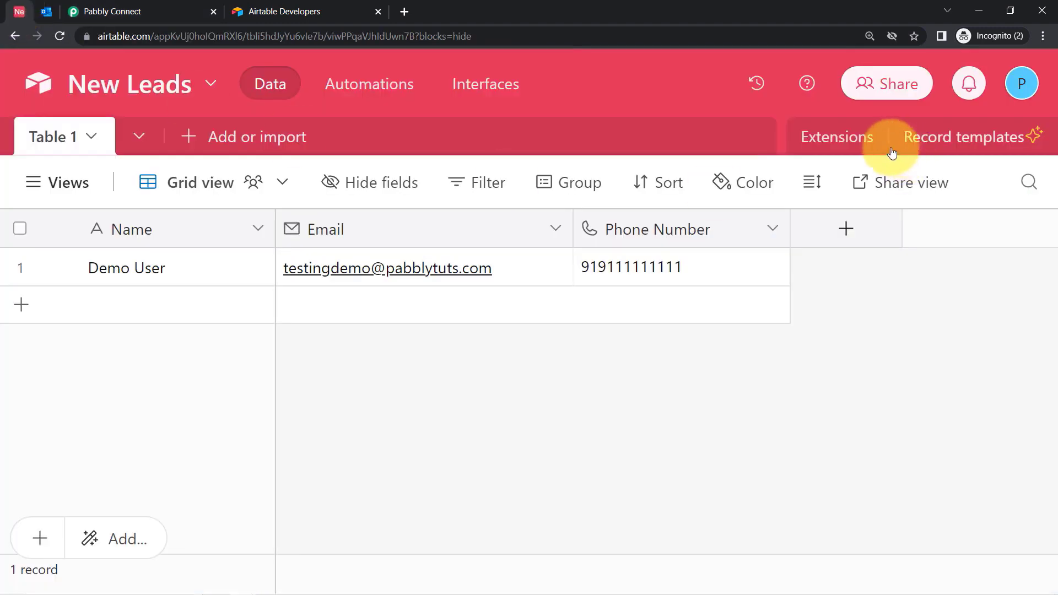
pyautogui.click(846, 228)
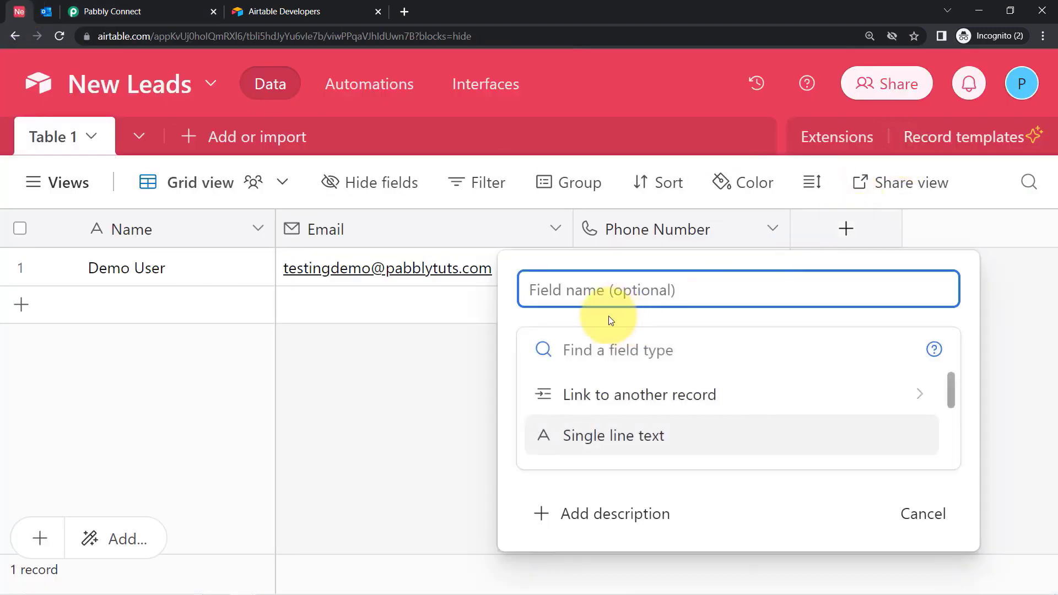
pyautogui.click(583, 350)
pyautogui.write('create')
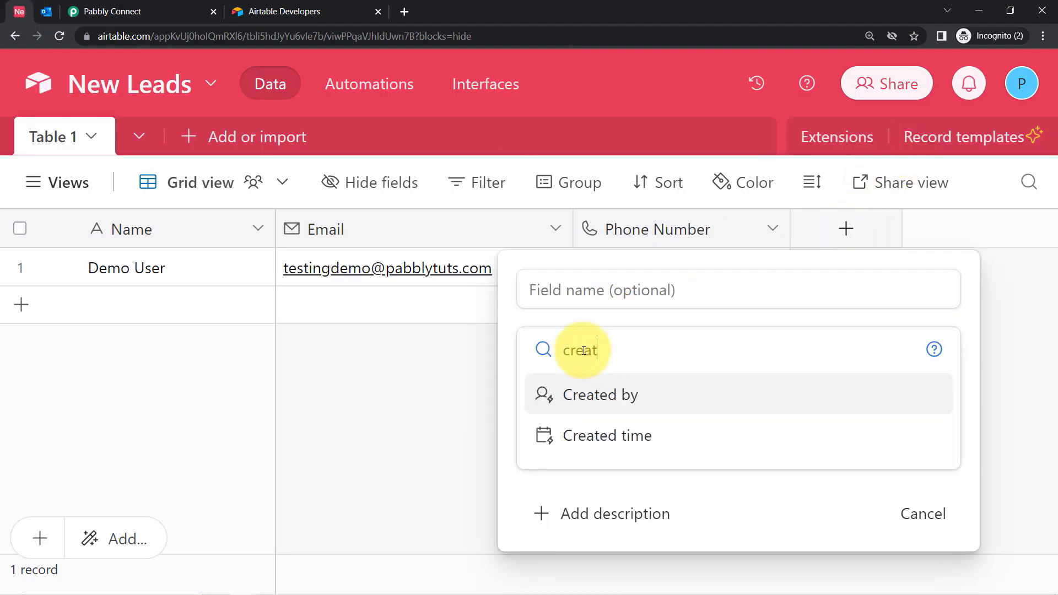
pyautogui.click(584, 435)
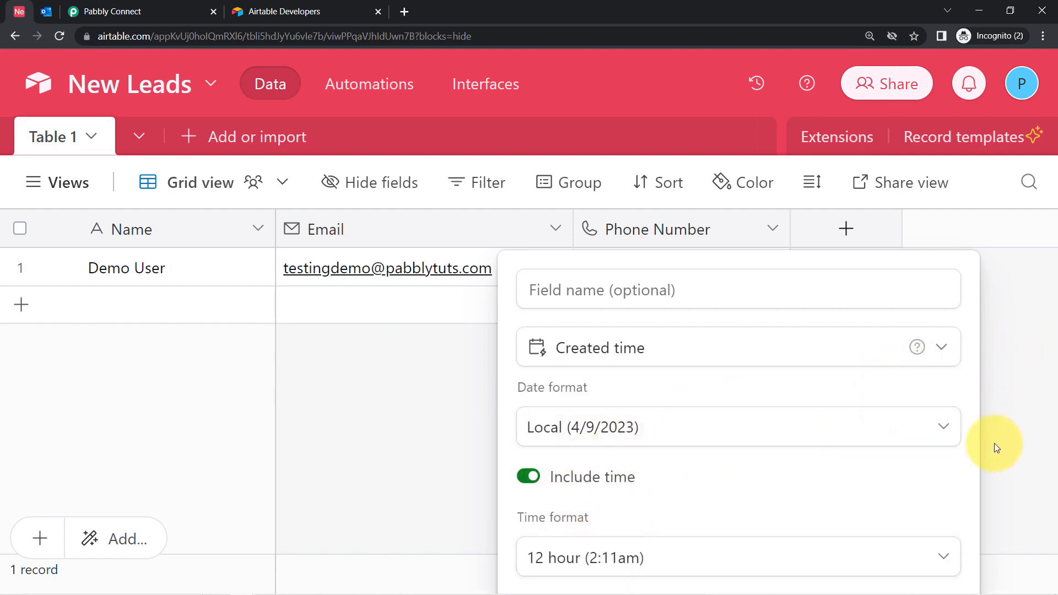
pyautogui.click(1043, 36)
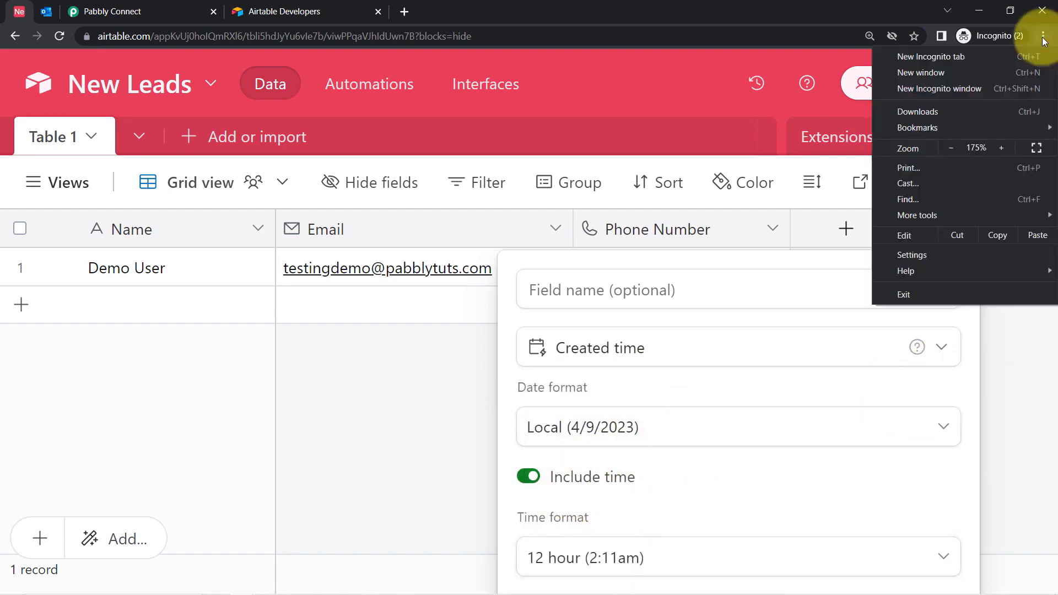
pyautogui.click(949, 149)
pyautogui.click(949, 148)
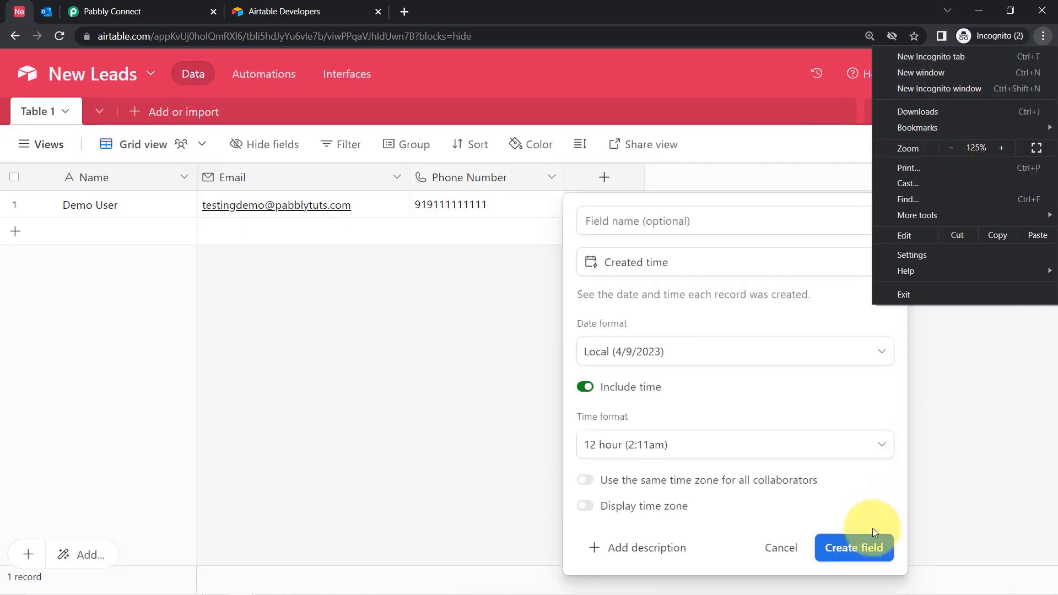
pyautogui.click(861, 546)
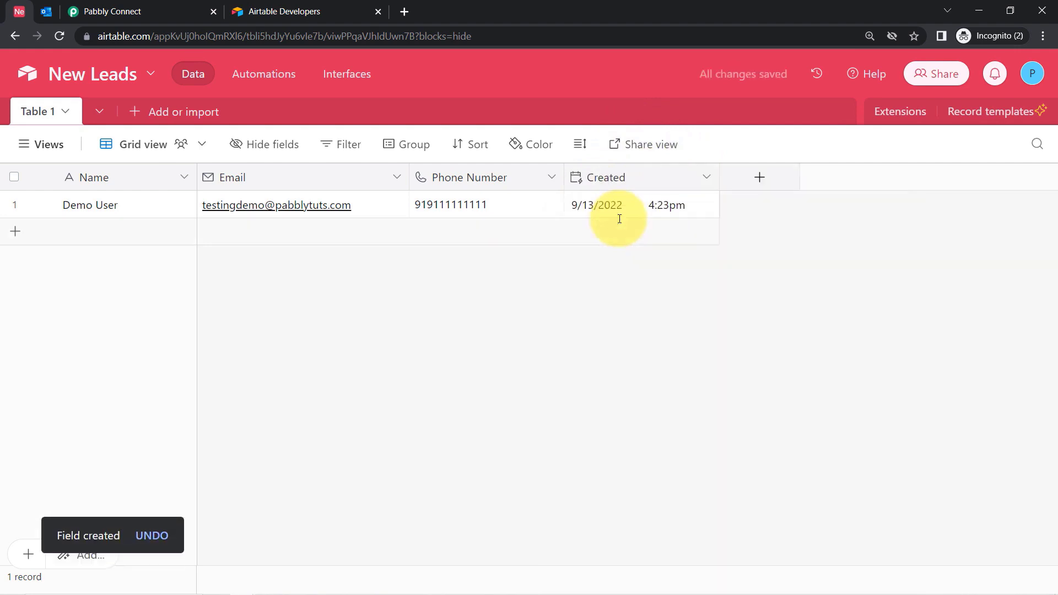
# Back in Pabbly Connect, refresh the Trigger Field choices to load the Created field, and save the trigger while sending a test request.
pyautogui.click(197, 7)
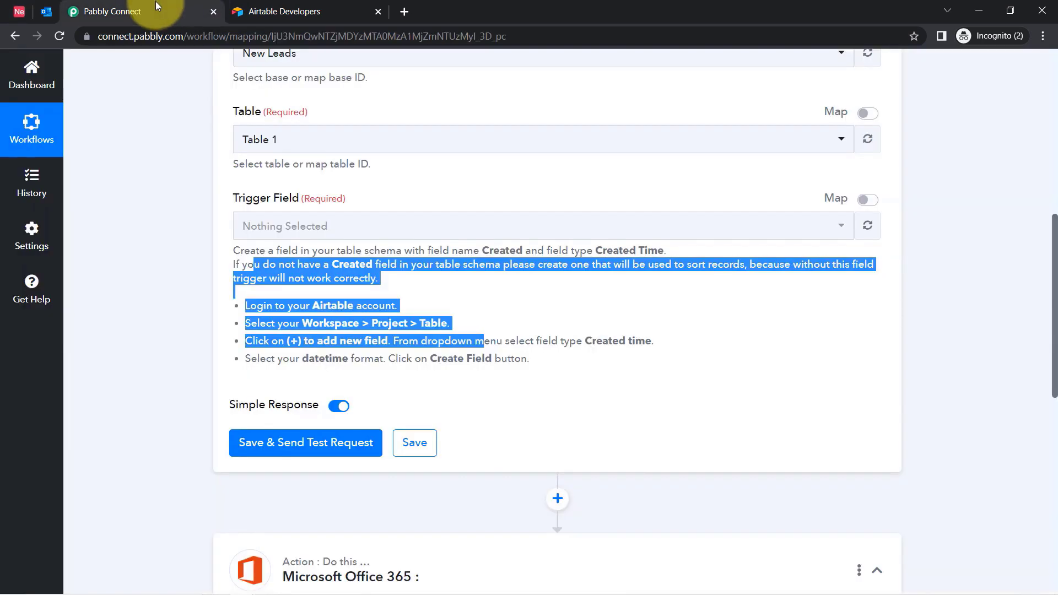
pyautogui.click(28, 11)
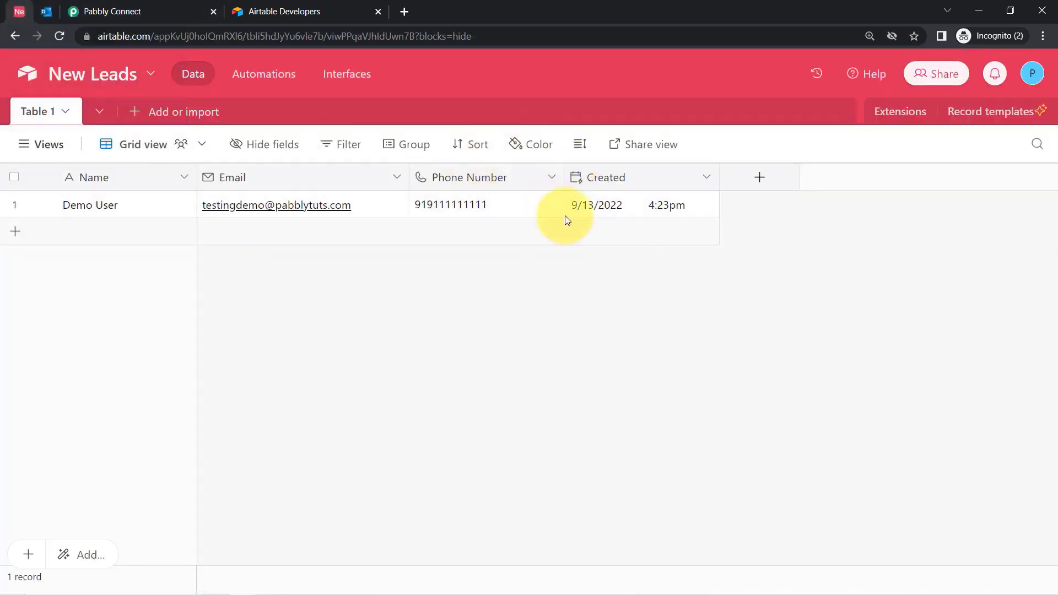
pyautogui.click(113, 7)
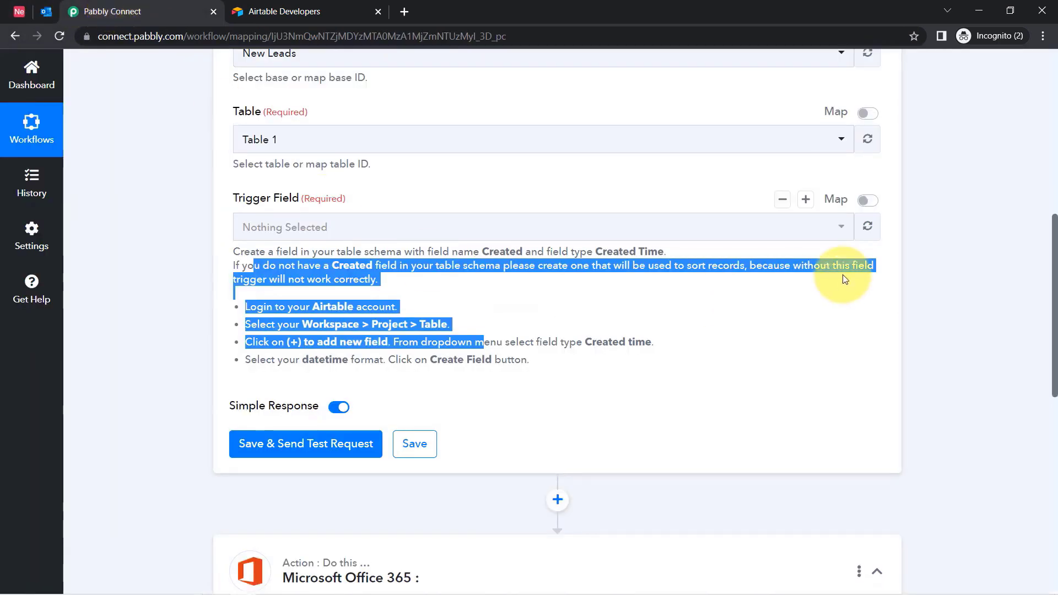
pyautogui.click(868, 231)
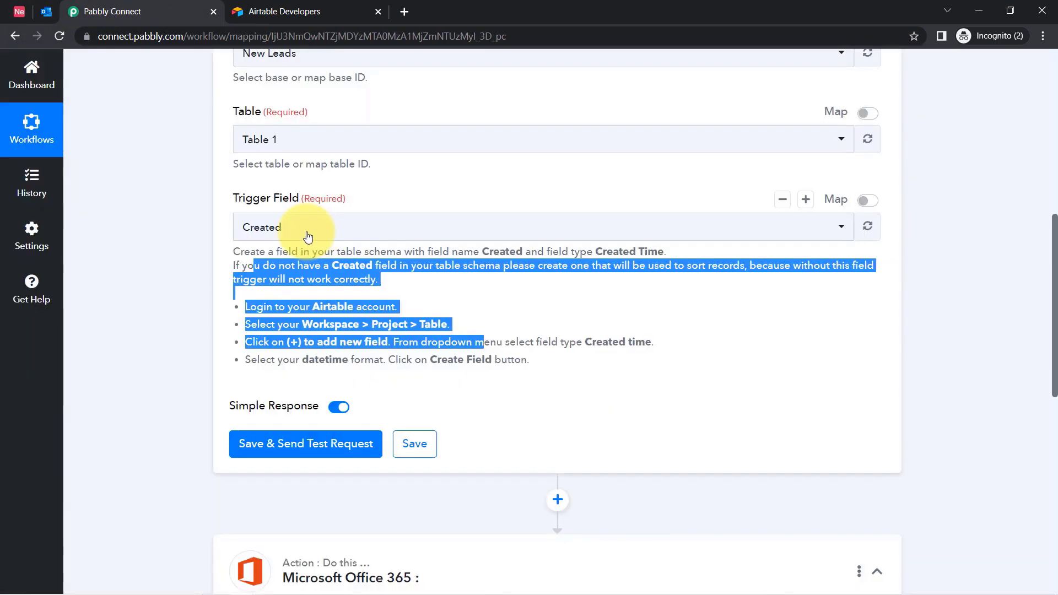
pyautogui.click(296, 226)
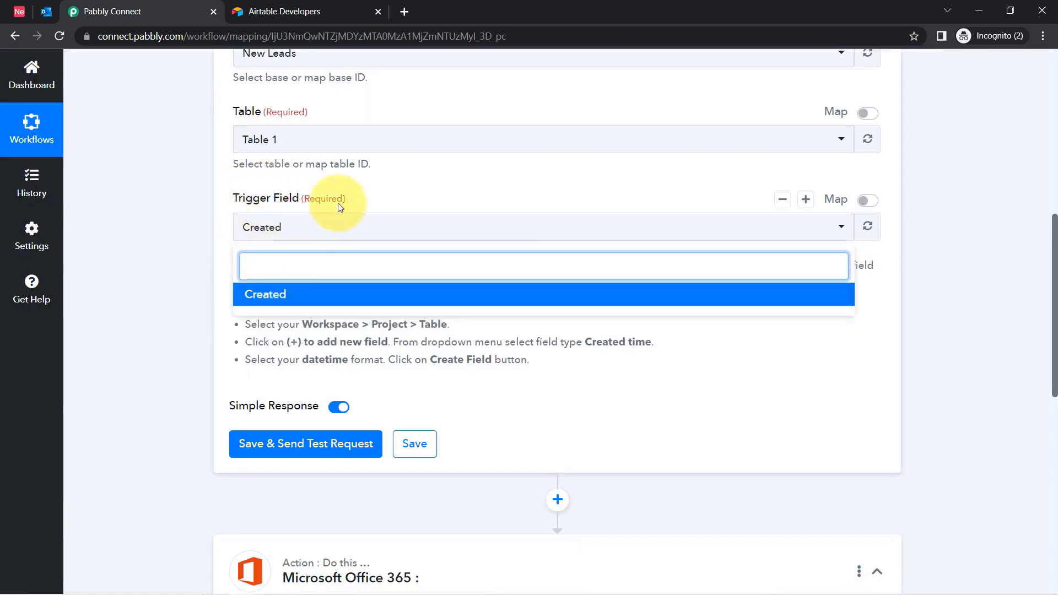
pyautogui.click(204, 246)
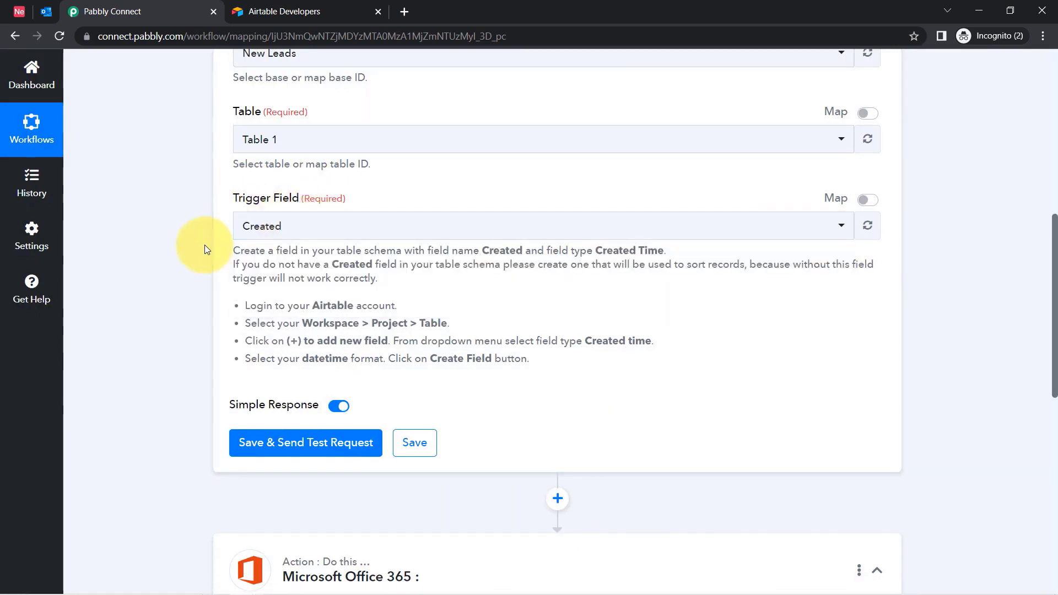
pyautogui.moveTo(1055, 287); pyautogui.dragTo(1051, 365)
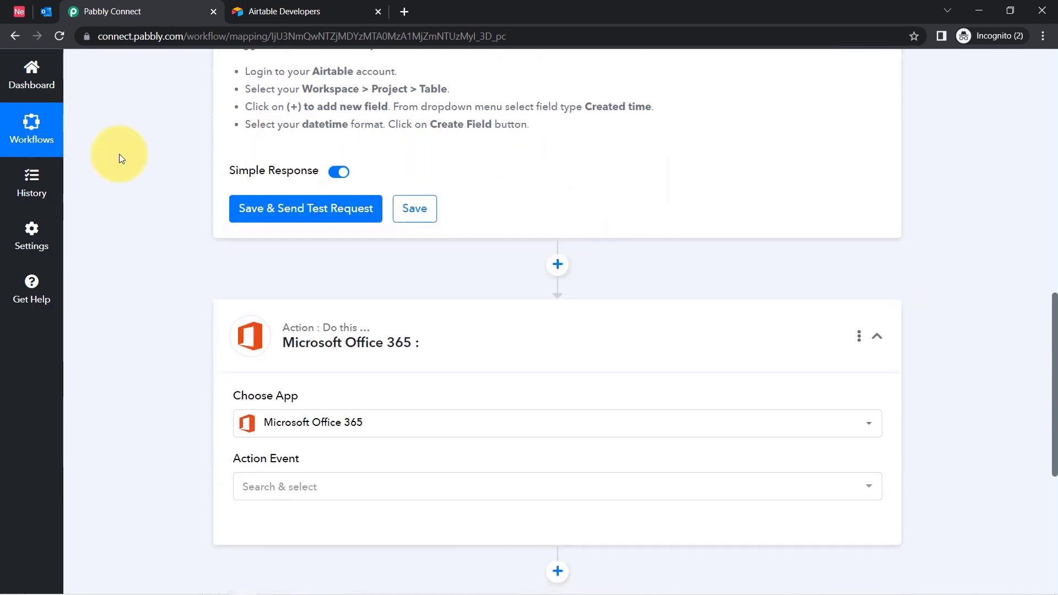
pyautogui.click(281, 223)
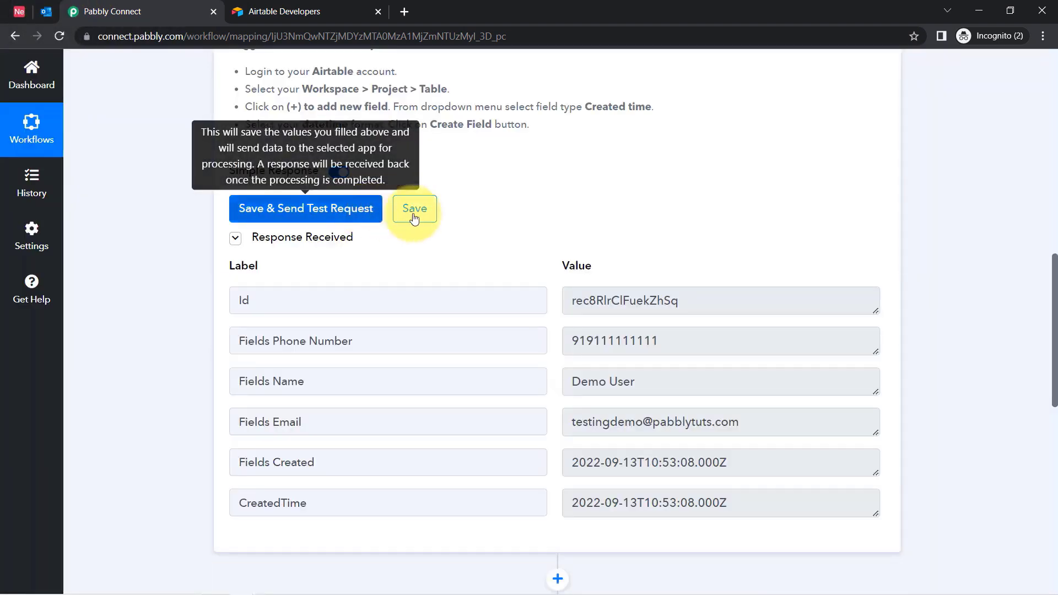
# Compare the phone number, name, email and created values in the trigger's test response with the record in the Airtable base.
pyautogui.click(18, 11)
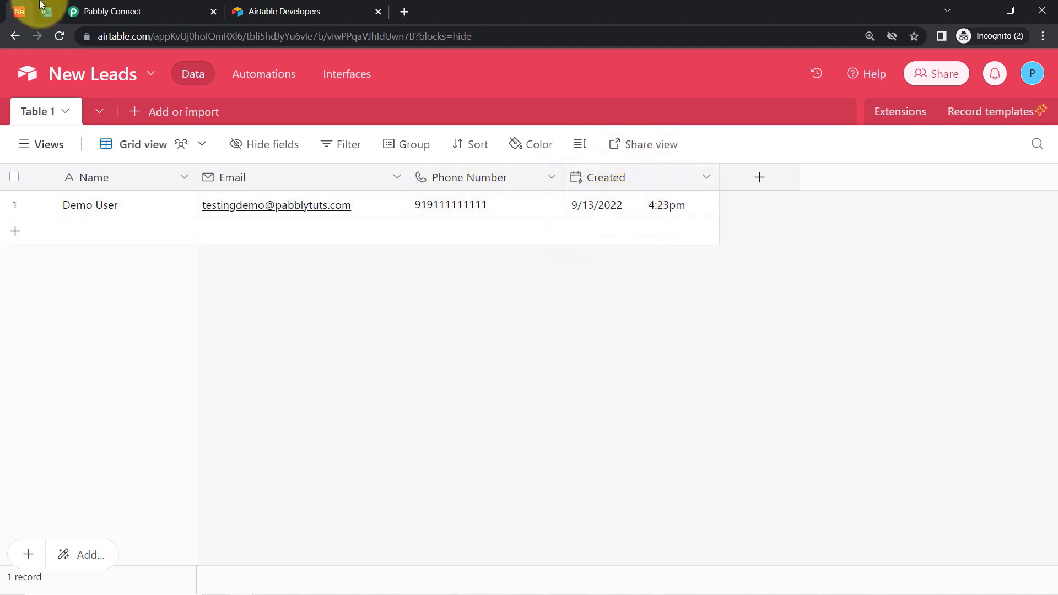
pyautogui.click(105, 10)
pyautogui.moveTo(1053, 272); pyautogui.dragTo(1039, 298)
pyautogui.moveTo(583, 232); pyautogui.dragTo(677, 232)
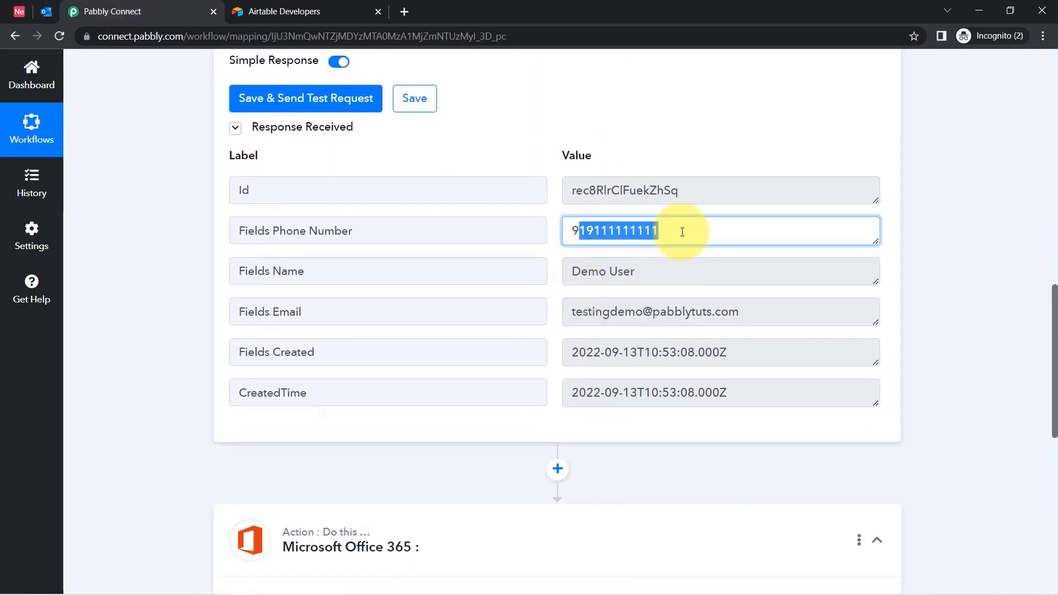
pyautogui.moveTo(585, 271); pyautogui.dragTo(685, 272)
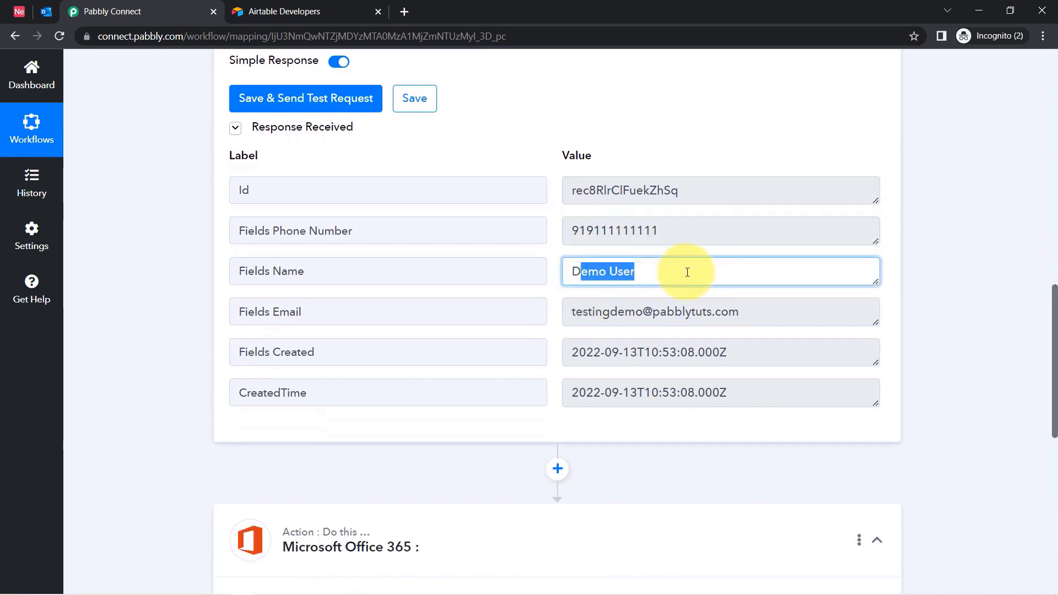
pyautogui.moveTo(625, 312); pyautogui.dragTo(734, 300)
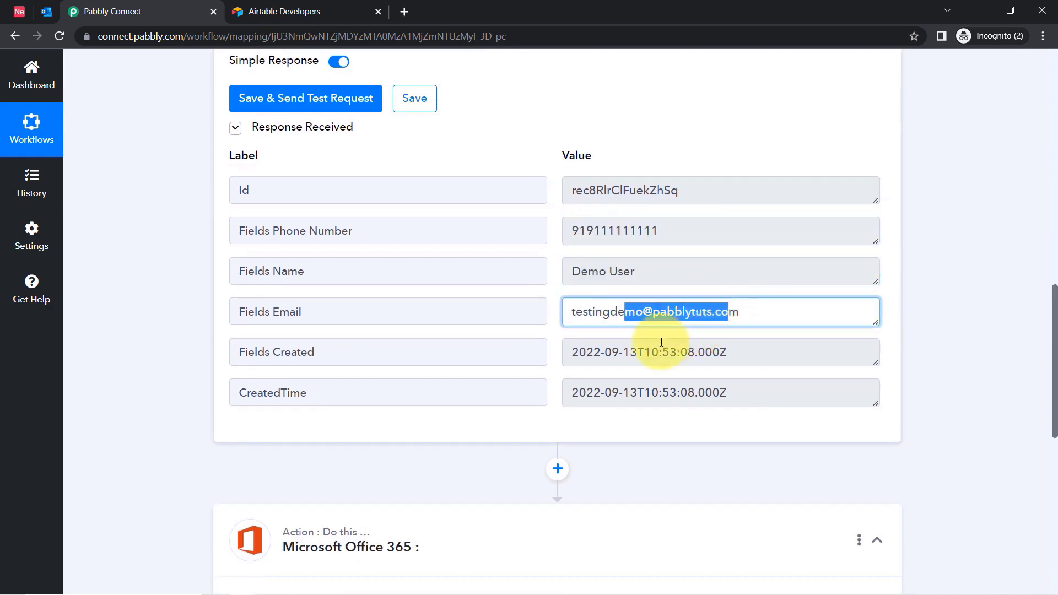
pyautogui.moveTo(659, 351); pyautogui.dragTo(722, 346)
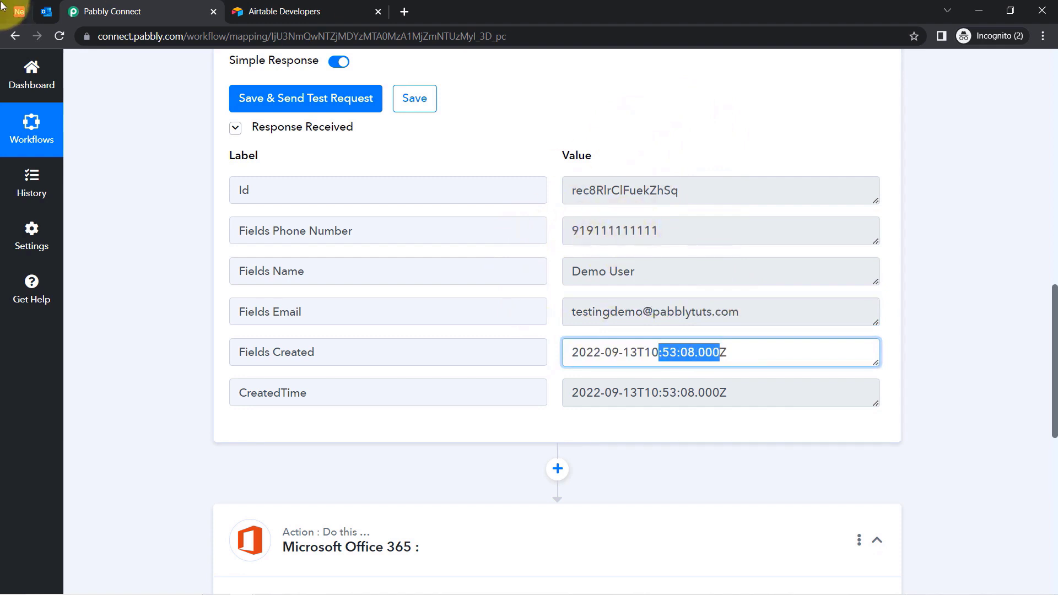
pyautogui.click(20, 10)
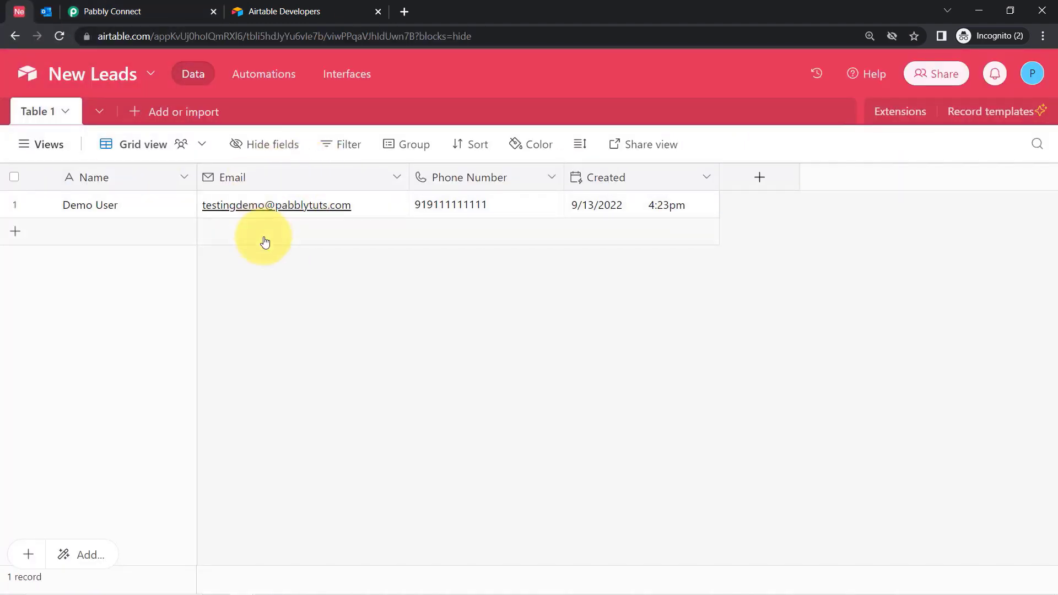
pyautogui.click(161, 9)
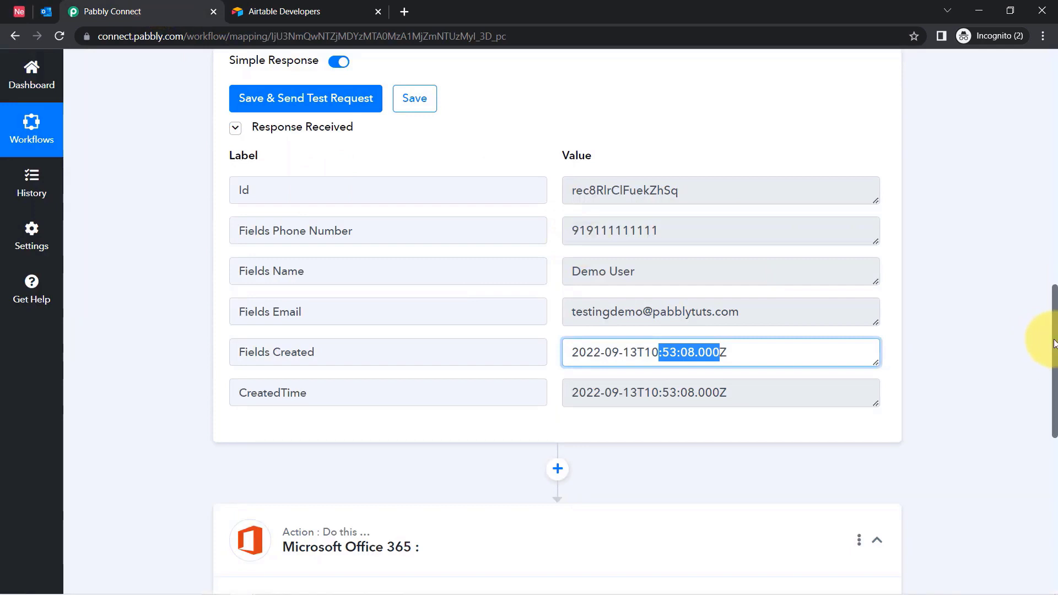
pyautogui.click(20, 11)
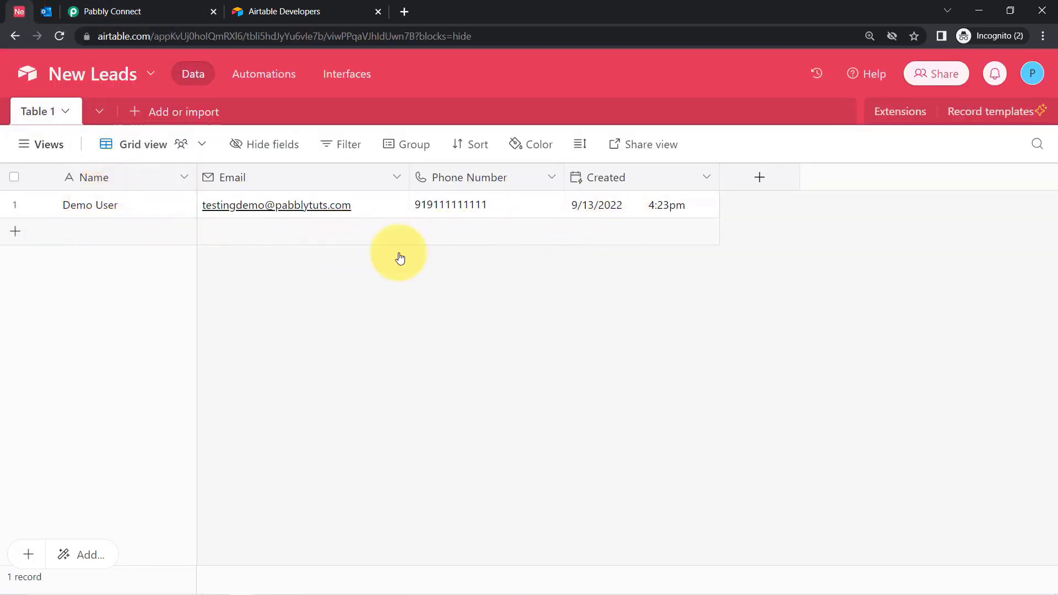
pyautogui.click(90, 11)
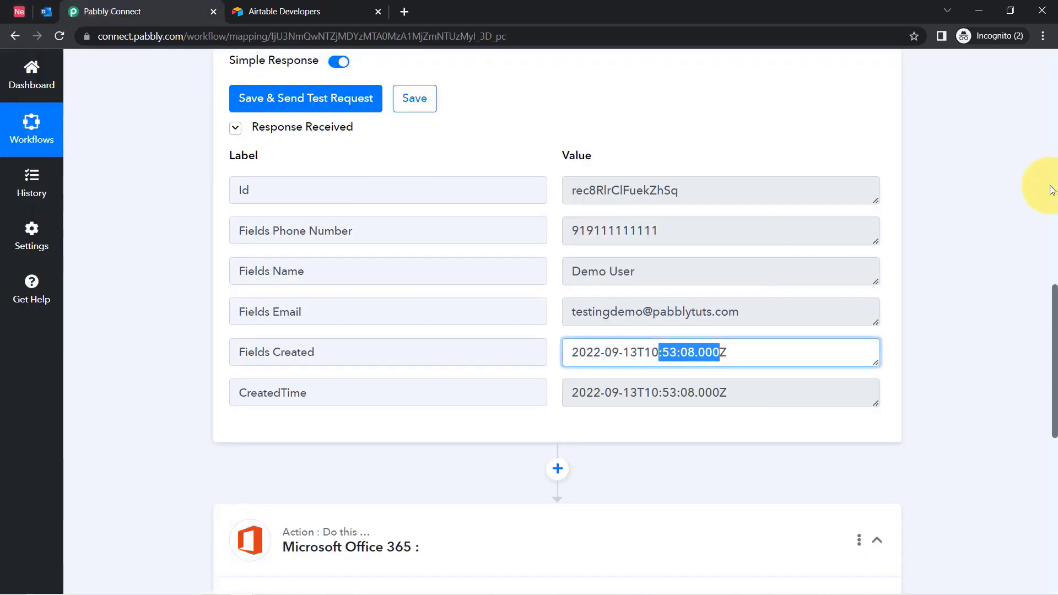
# Check how often the Airtable trigger looks for new data and review the response's name and email against the Airtable record.
pyautogui.moveTo(1054, 302); pyautogui.dragTo(1029, 85)
pyautogui.moveTo(764, 191)
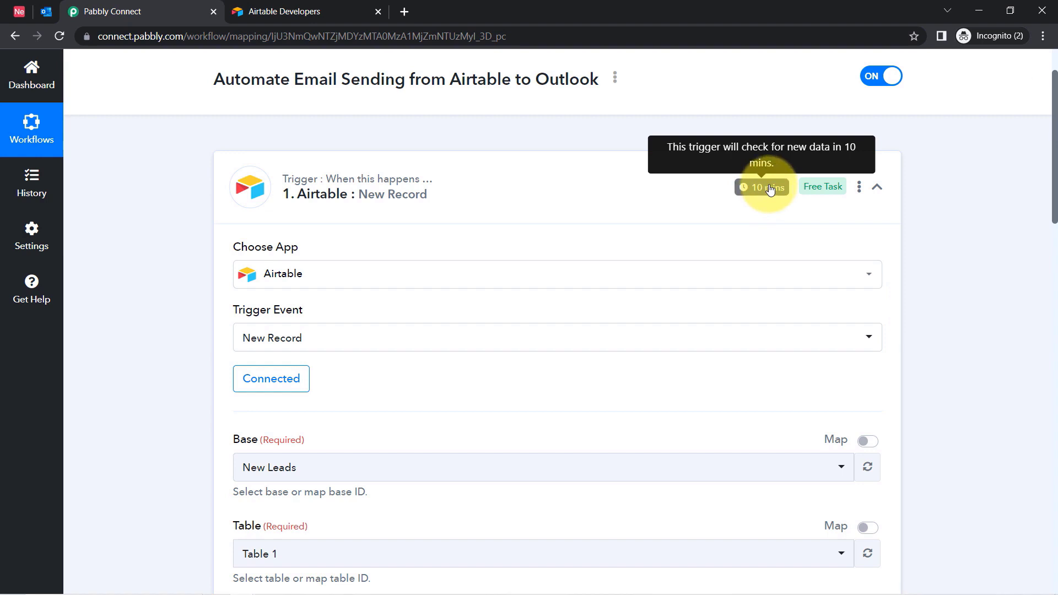
pyautogui.moveTo(1053, 175); pyautogui.dragTo(1022, 336)
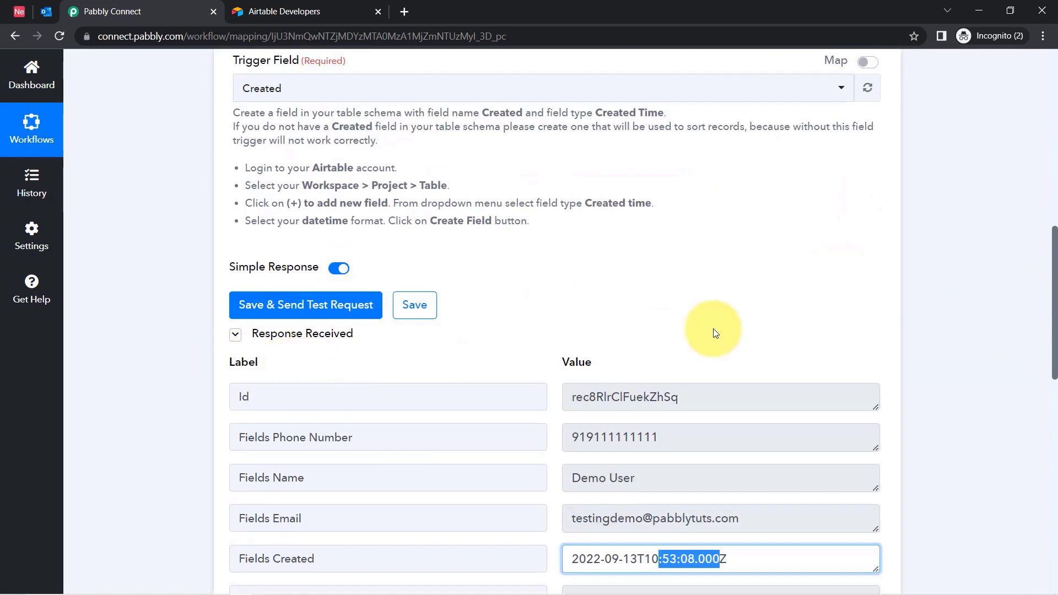
pyautogui.moveTo(1055, 286); pyautogui.dragTo(1028, 82)
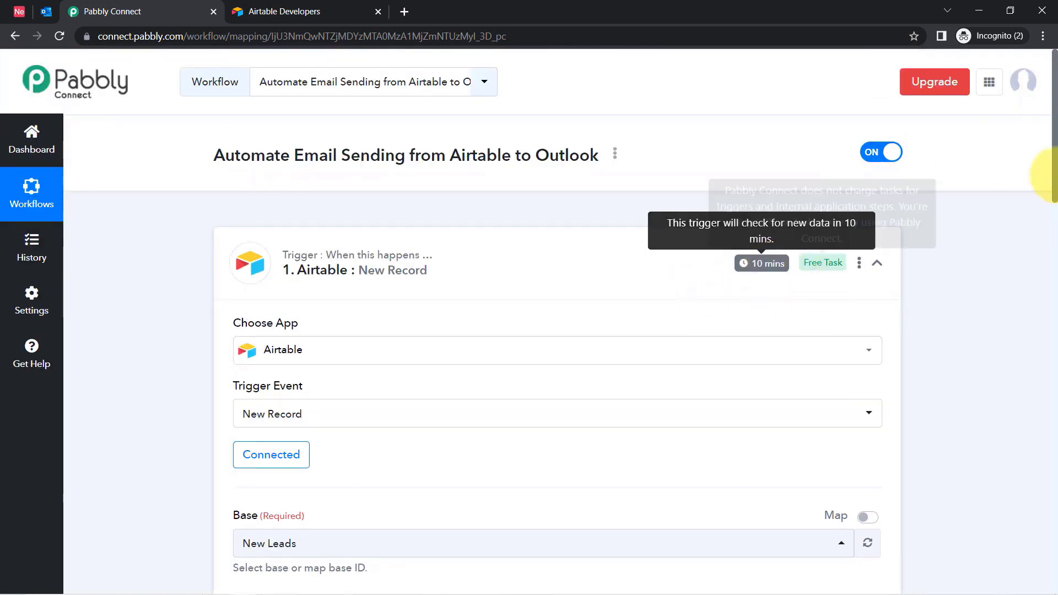
pyautogui.moveTo(1054, 163); pyautogui.dragTo(1010, 392)
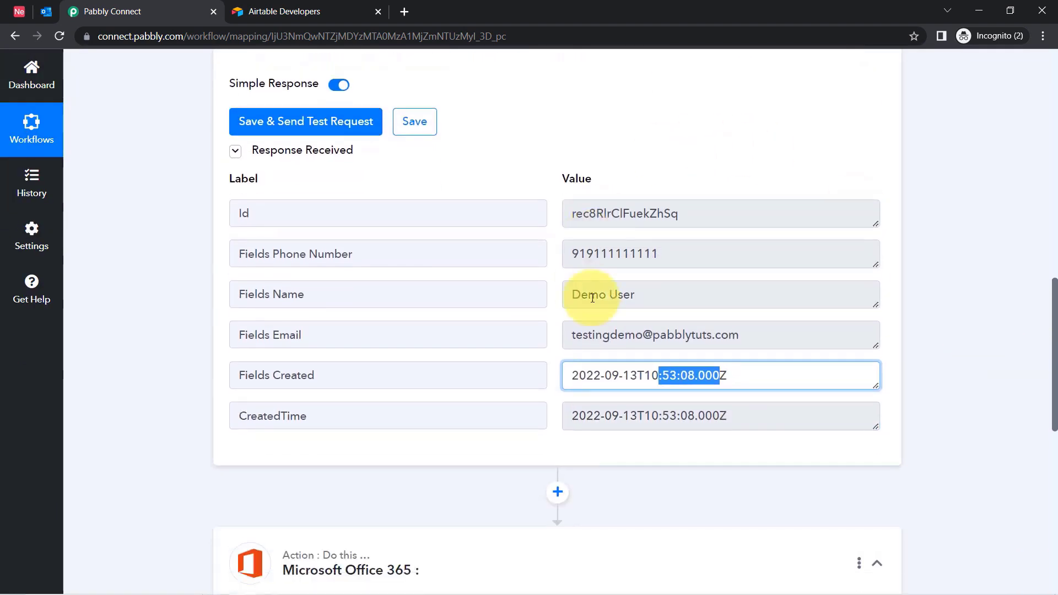
pyautogui.moveTo(1043, 300); pyautogui.dragTo(1042, 335)
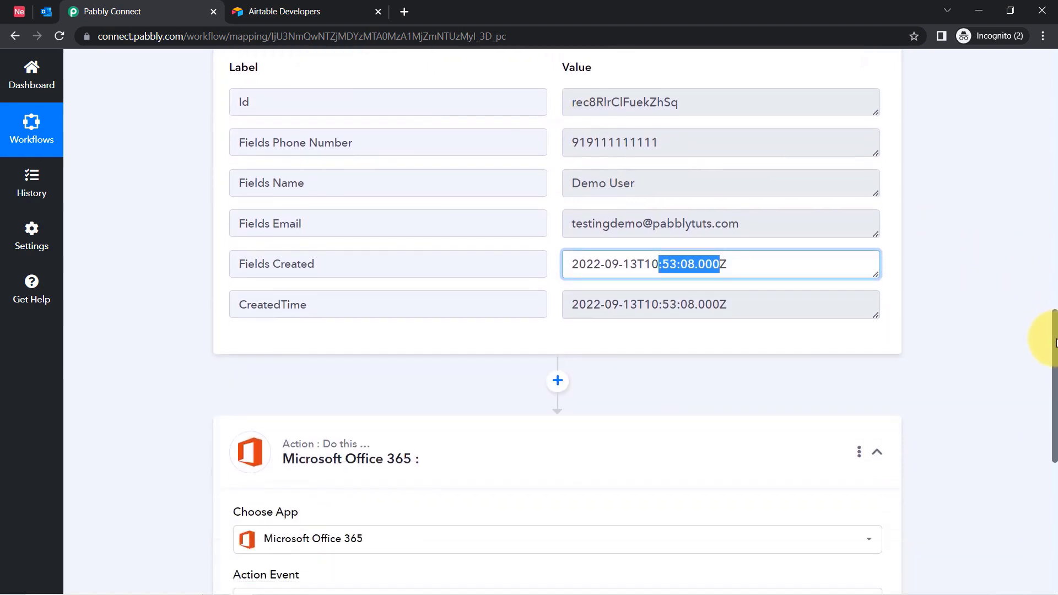
pyautogui.doubleClick(602, 187)
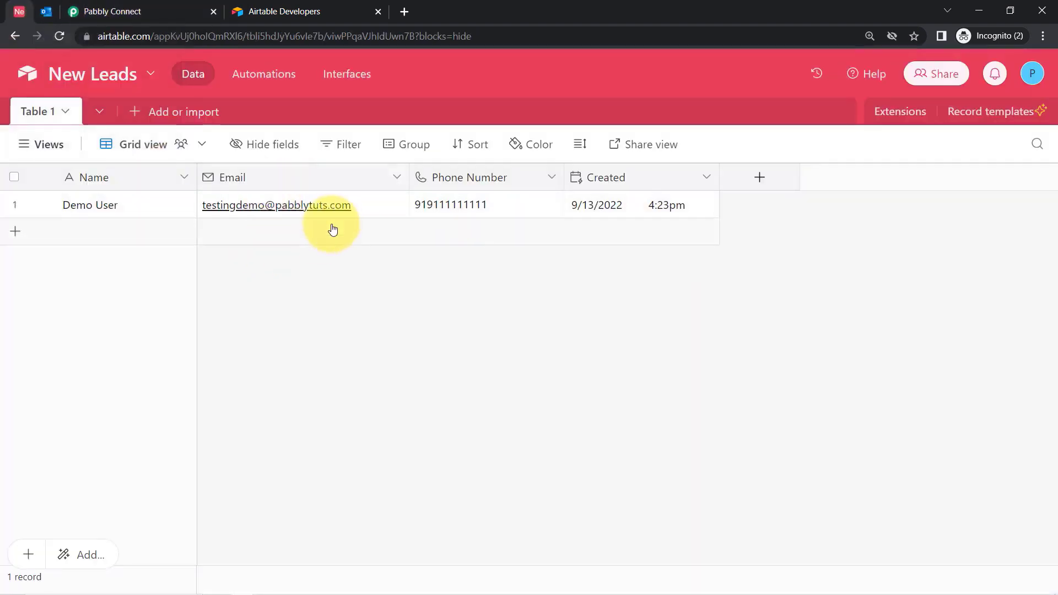
pyautogui.click(179, 5)
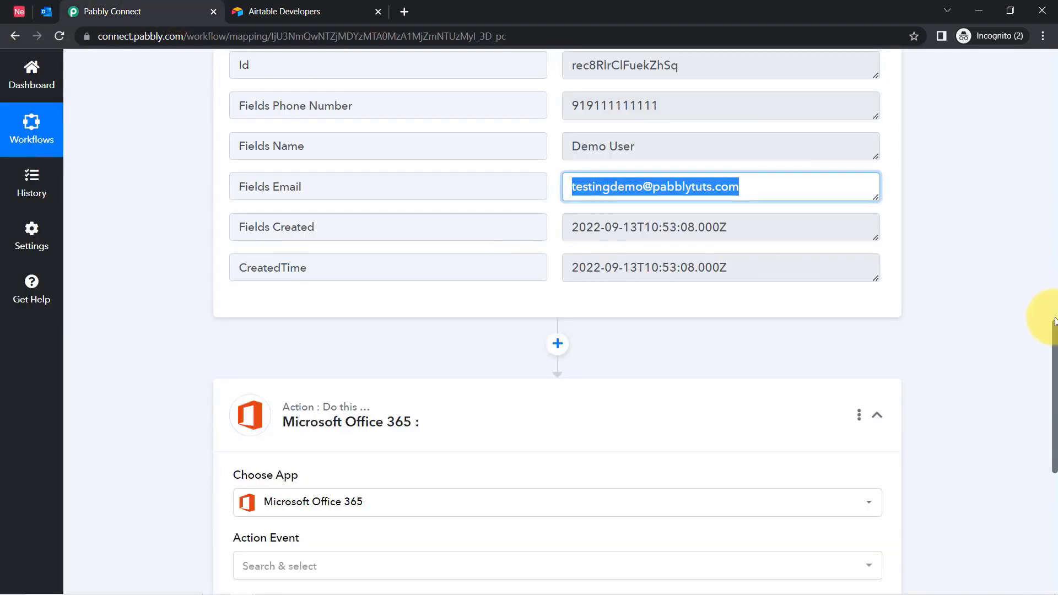
# Set the action event of the Microsoft Office 365 step to Send Mail.
pyautogui.moveTo(1054, 345); pyautogui.dragTo(1047, 427)
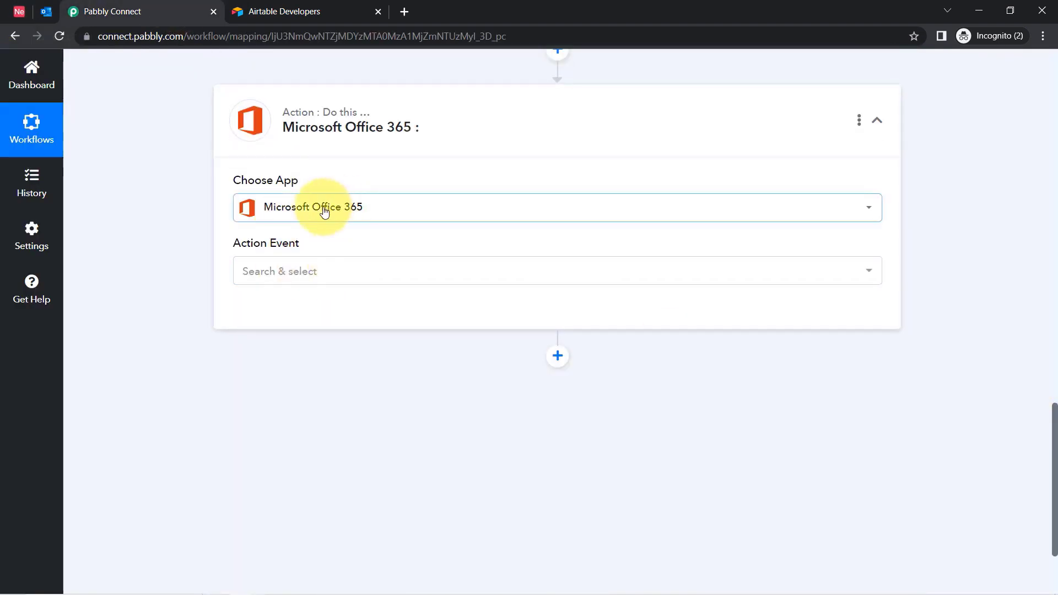
pyautogui.click(292, 269)
pyautogui.click(272, 355)
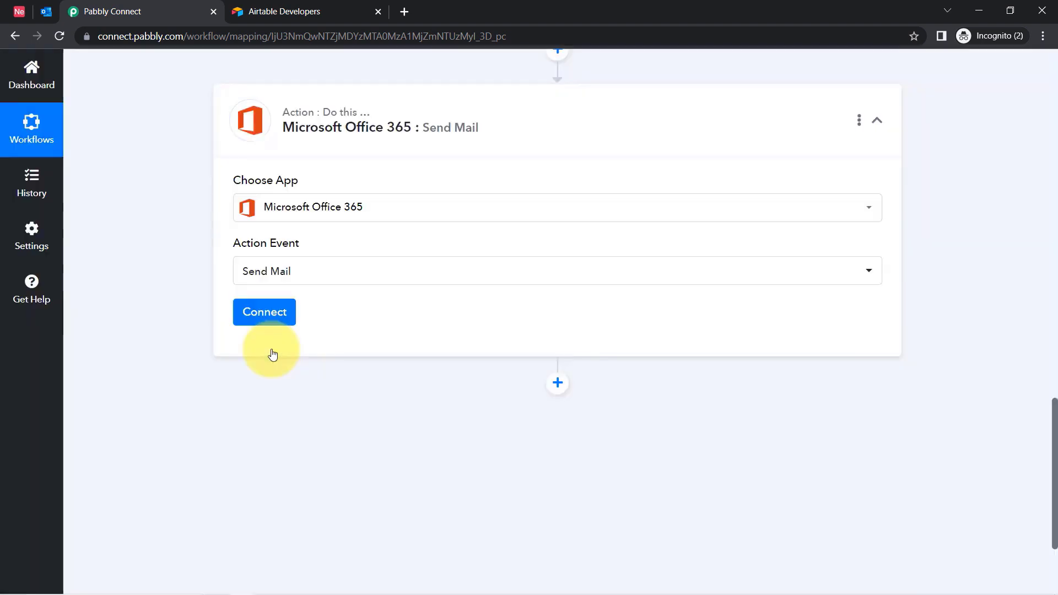
# Open the connection settings for the Microsoft Office 365 Send Mail action.
pyautogui.click(270, 313)
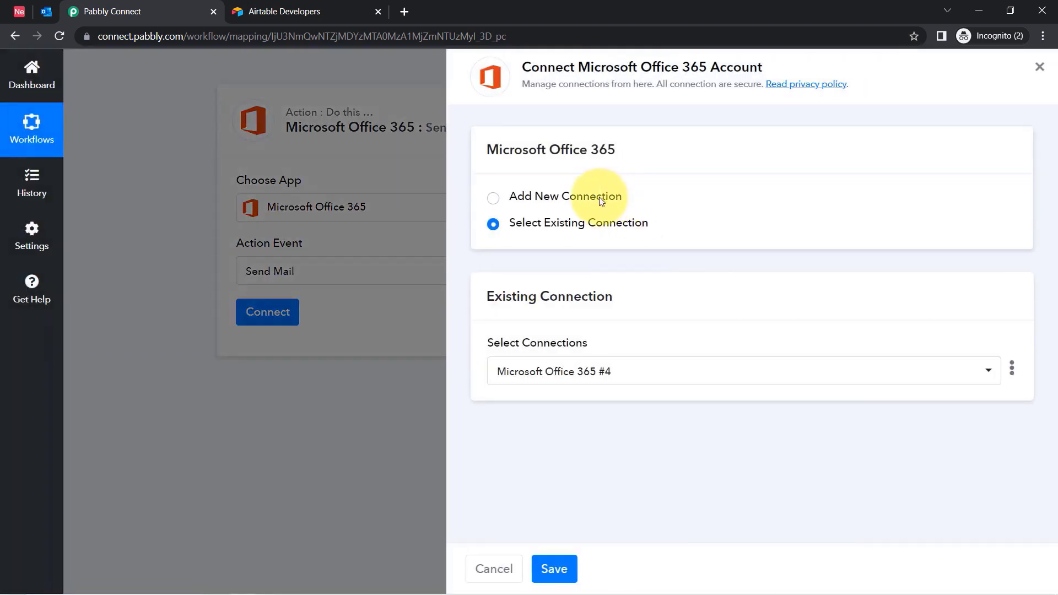
pyautogui.click(598, 197)
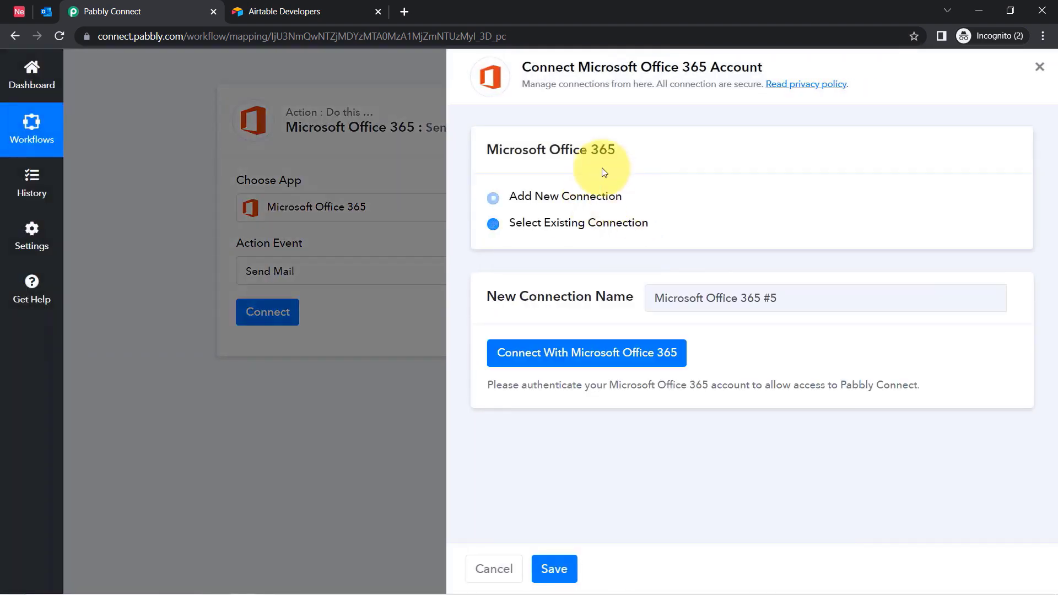
pyautogui.moveTo(591, 71); pyautogui.dragTo(728, 53)
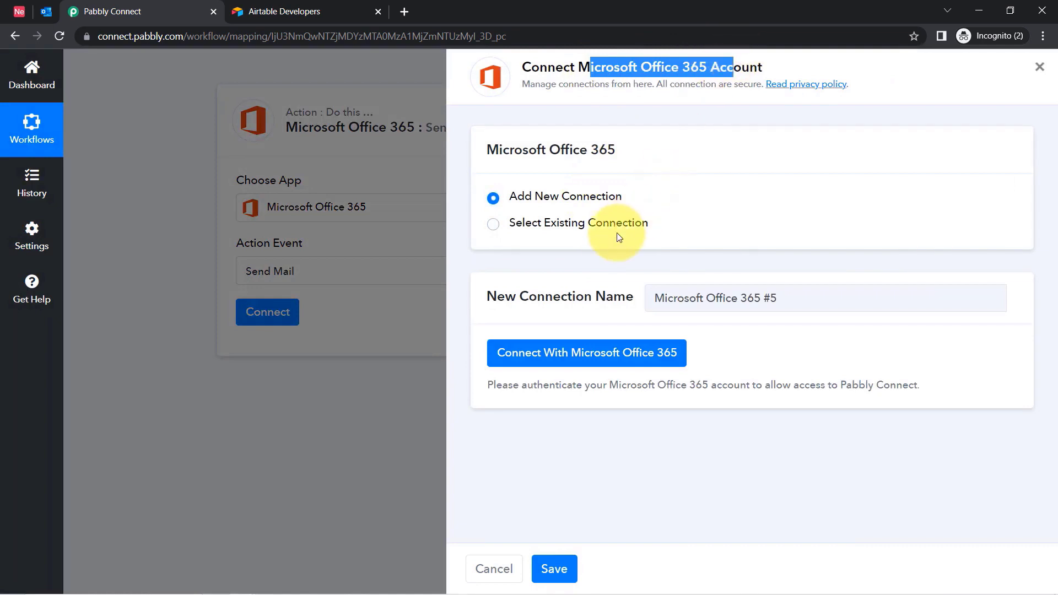
pyautogui.click(611, 357)
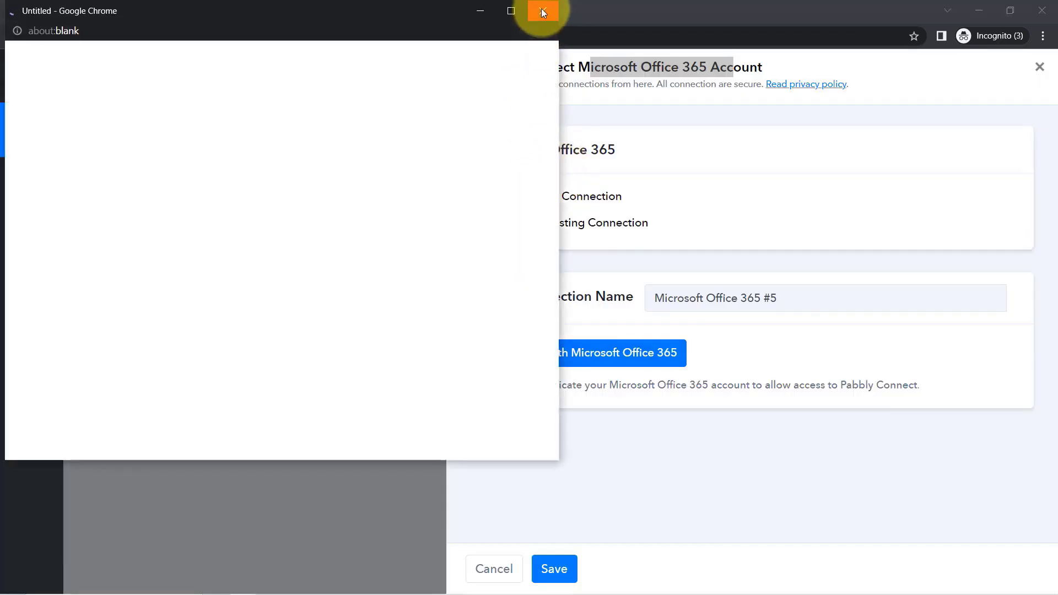
pyautogui.click(541, 8)
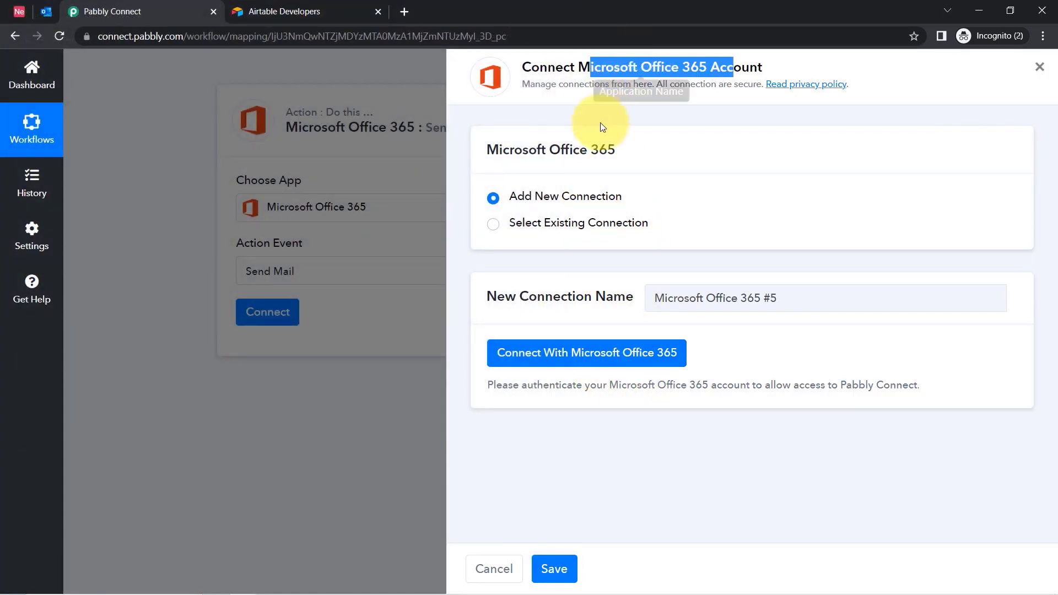
# Connect the action through the existing connection Microsoft Office 365 #4 and save it.
pyautogui.click(566, 223)
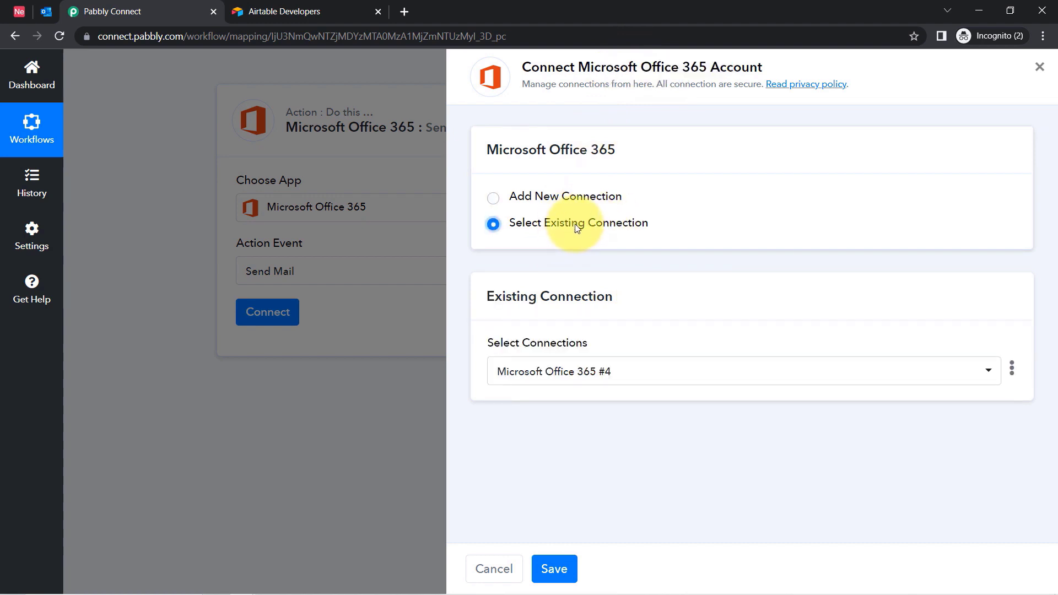
pyautogui.click(554, 570)
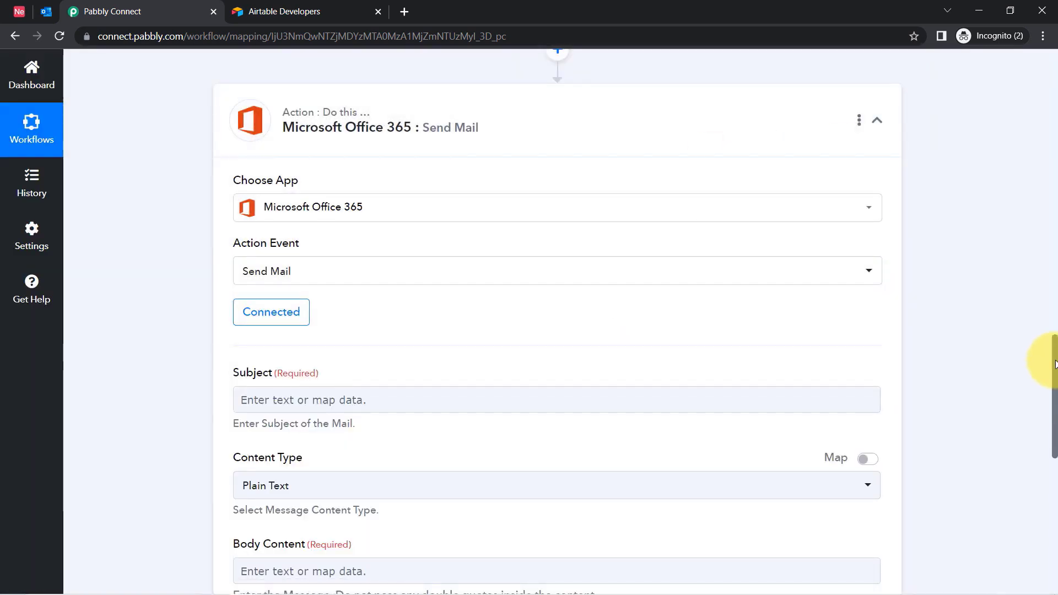
# Switch to the Notepad draft and copy its heading line "Live Music Concert in Bhopal next month :)".
pyautogui.moveTo(1056, 362); pyautogui.dragTo(1032, 385)
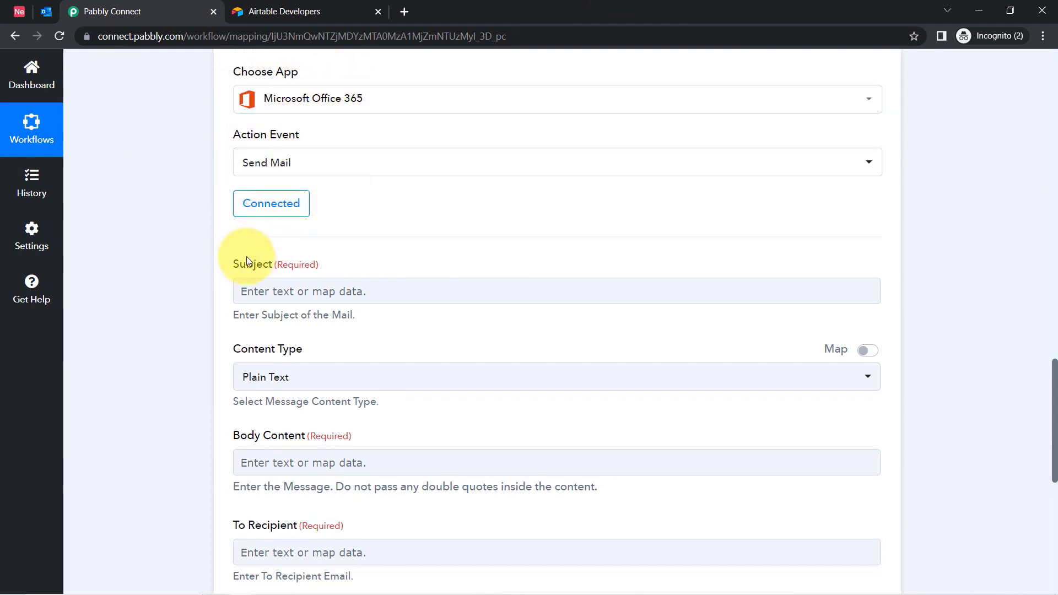
pyautogui.moveTo(235, 270); pyautogui.dragTo(301, 268)
pyautogui.moveTo(1056, 413)
pyautogui.mouseDown()
pyautogui.moveTo(1052, 430)
pyautogui.moveTo(1041, 428)
pyautogui.mouseUp()
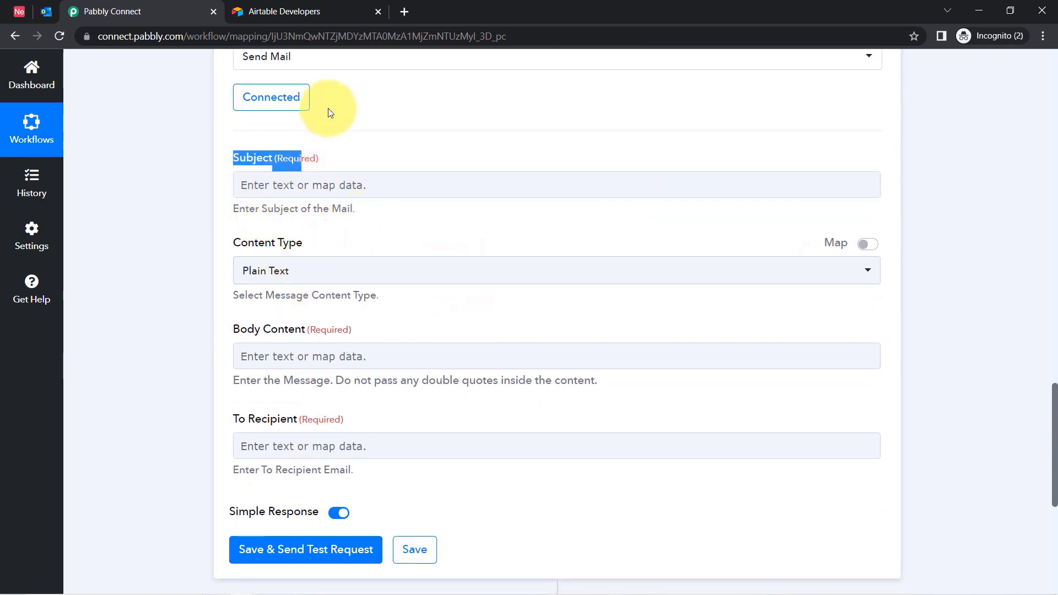
pyautogui.click(293, 193)
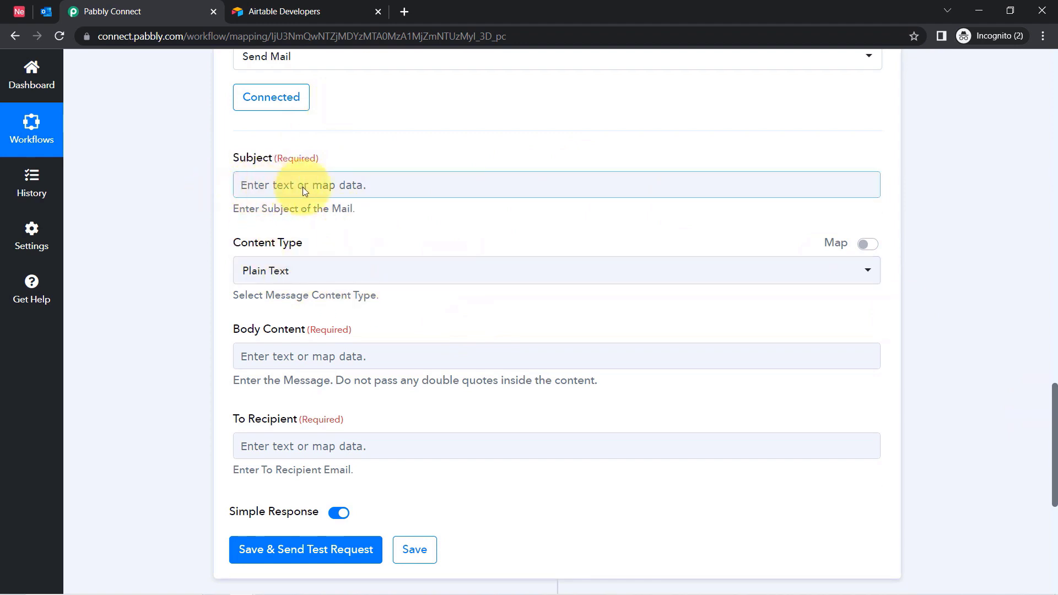
pyautogui.moveTo(330, 593)
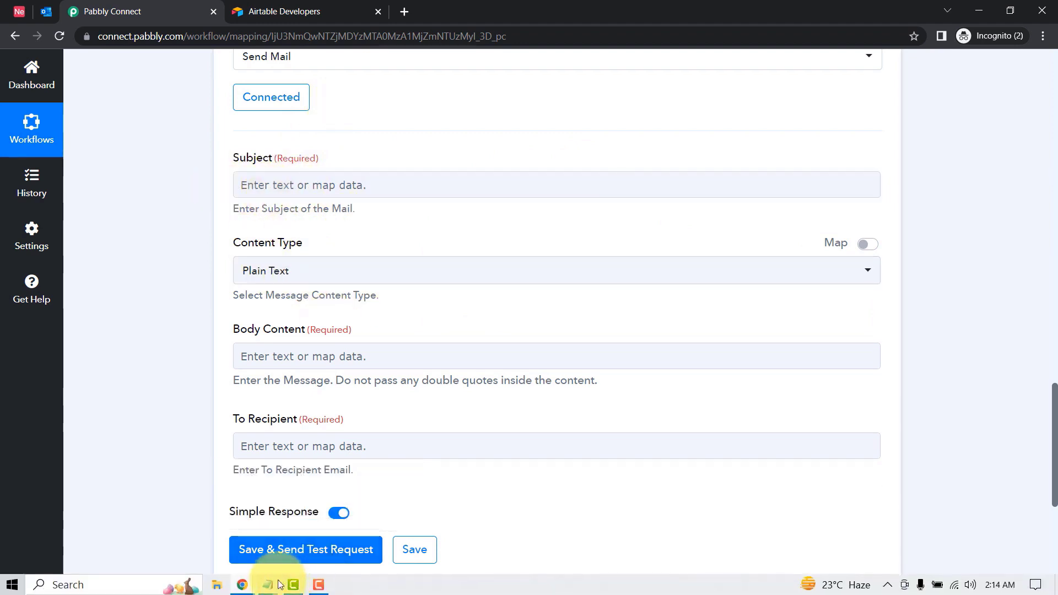
pyautogui.moveTo(272, 586)
pyautogui.click(305, 554)
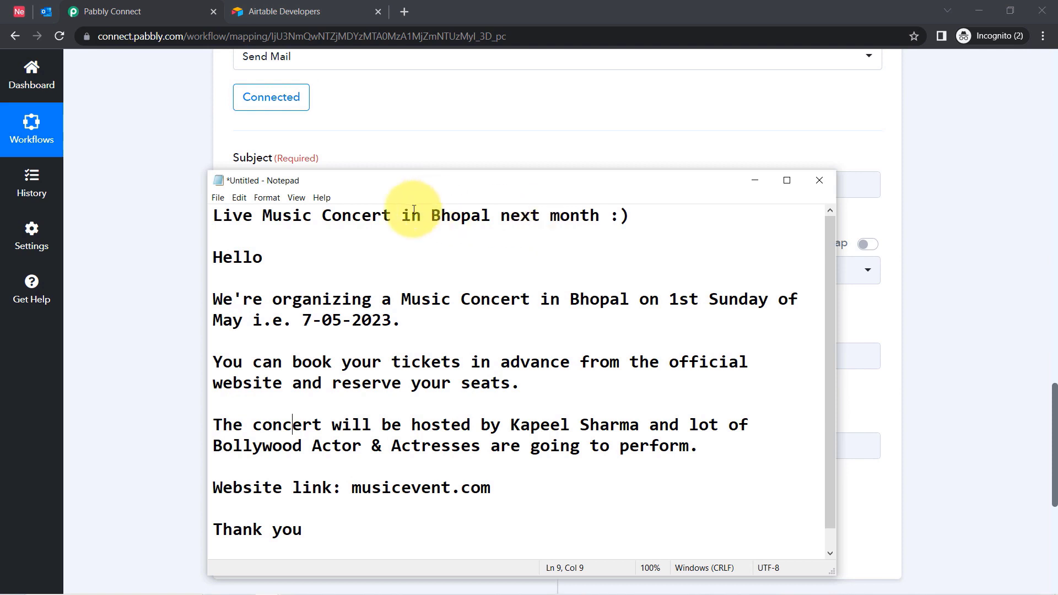
pyautogui.moveTo(243, 300); pyautogui.dragTo(485, 338)
pyautogui.click(502, 319)
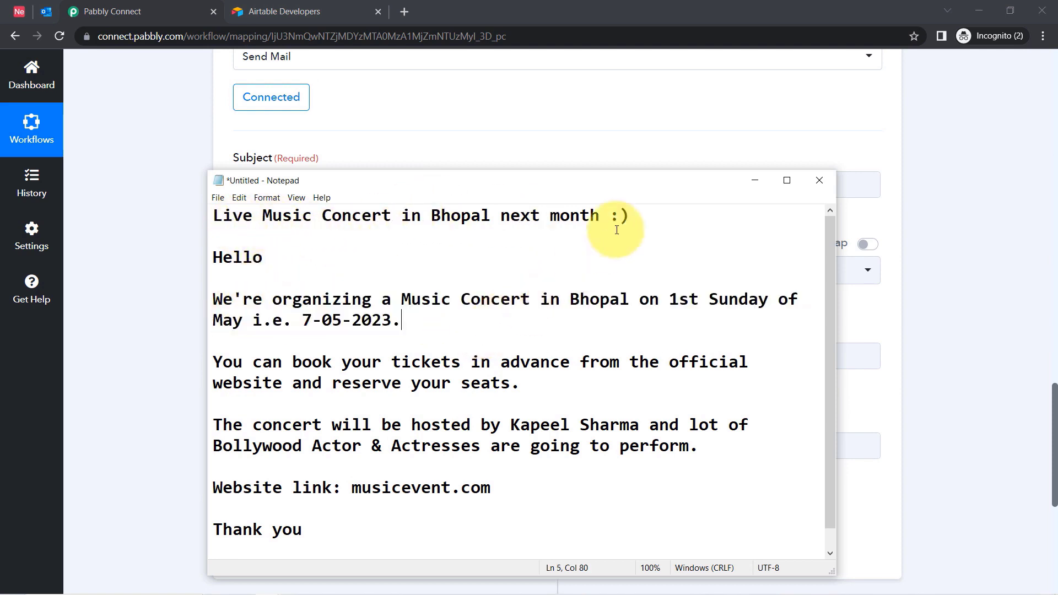
pyautogui.moveTo(635, 213); pyautogui.dragTo(180, 215)
pyautogui.hotkey('ctrl', 'c')
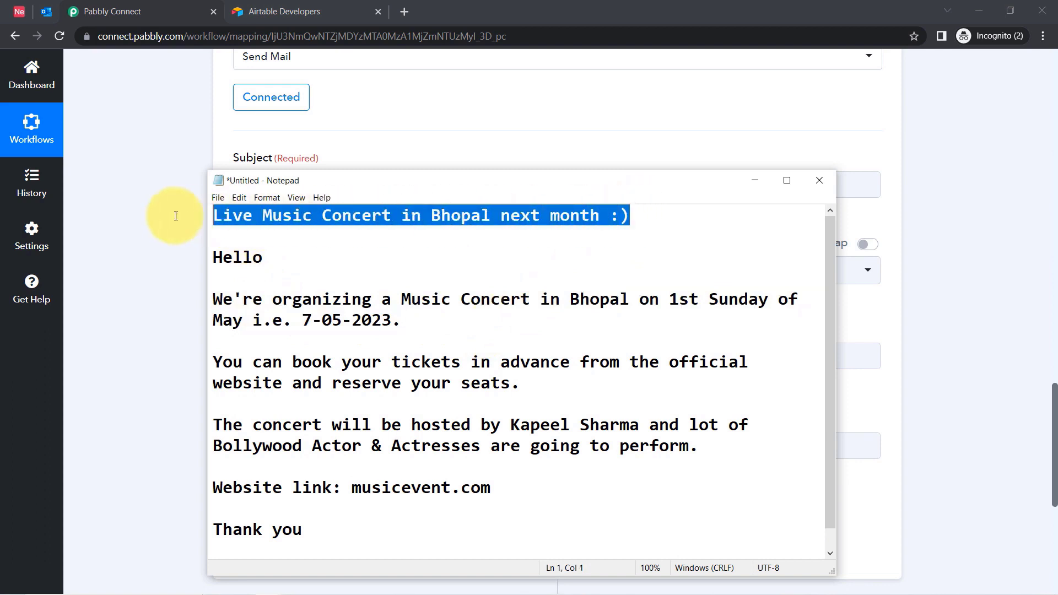
# Back in Pabbly Connect, paste the copied heading line into the mail's Subject field.
pyautogui.click(154, 237)
pyautogui.click(256, 178)
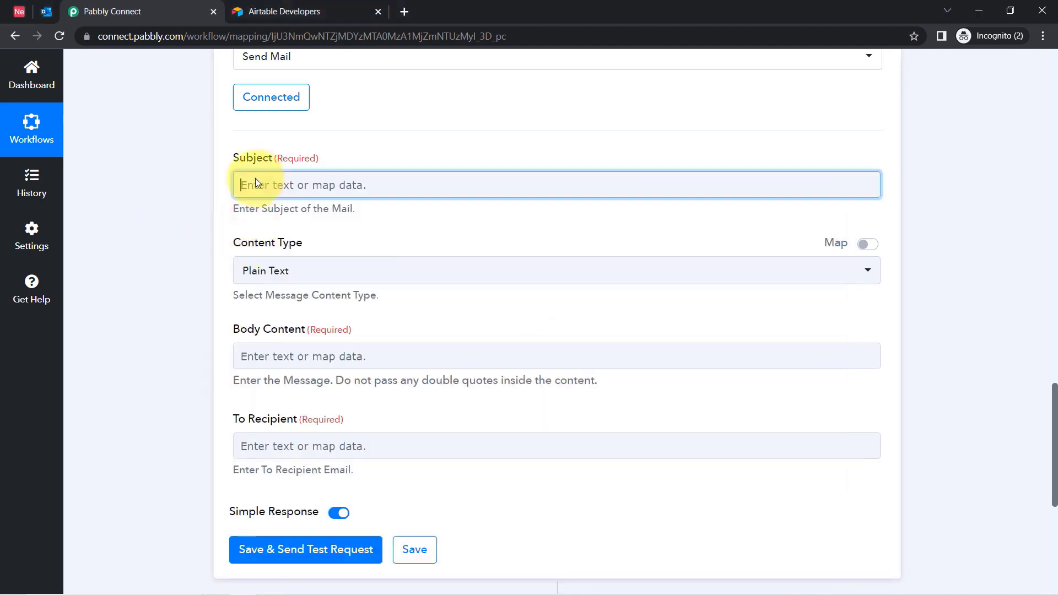
pyautogui.hotkey('ctrl', 'v')
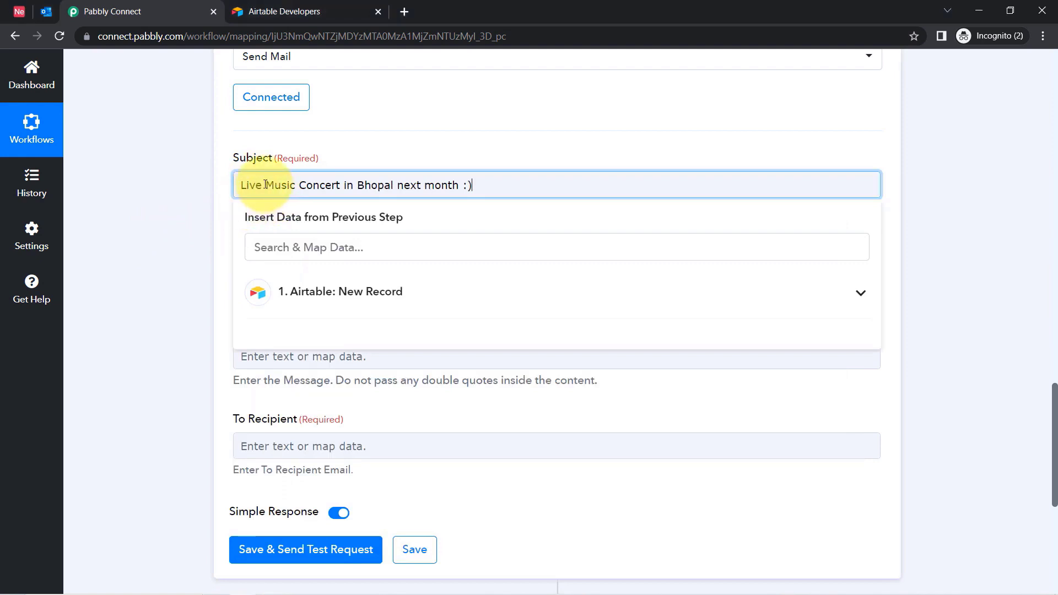
pyautogui.moveTo(248, 185); pyautogui.dragTo(437, 182)
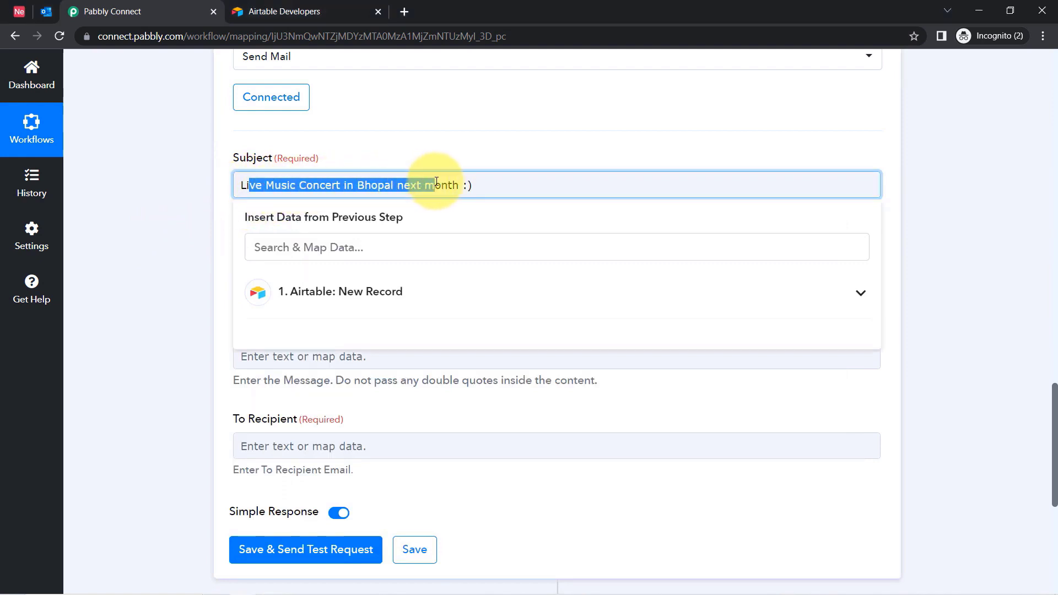
pyautogui.click(436, 182)
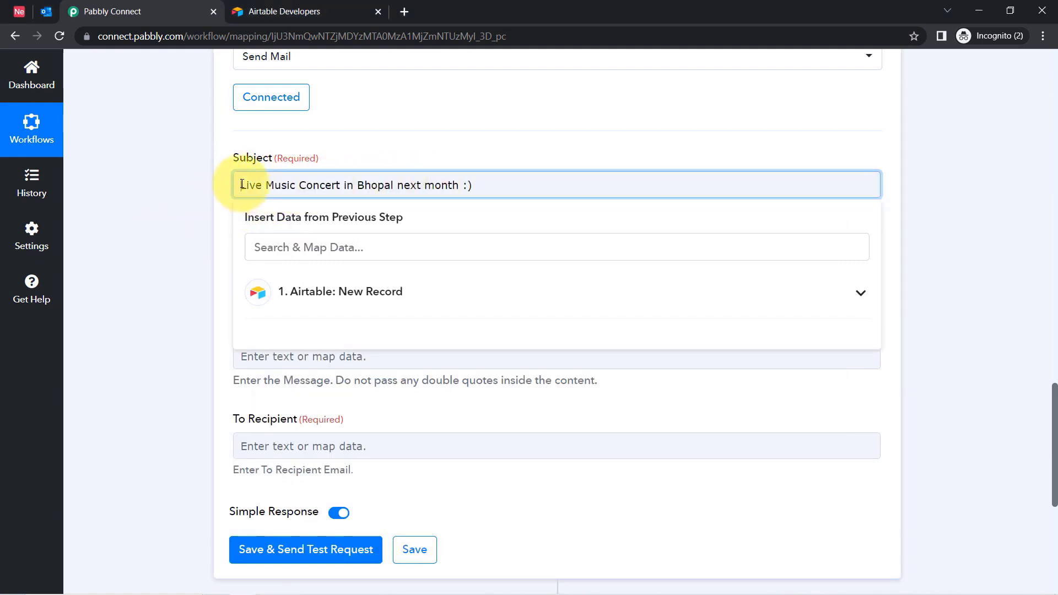
# Add "Hello" at the start of the subject and look up the recipient's name in the Airtable trigger response.
pyautogui.click(241, 184)
pyautogui.write('Hello')
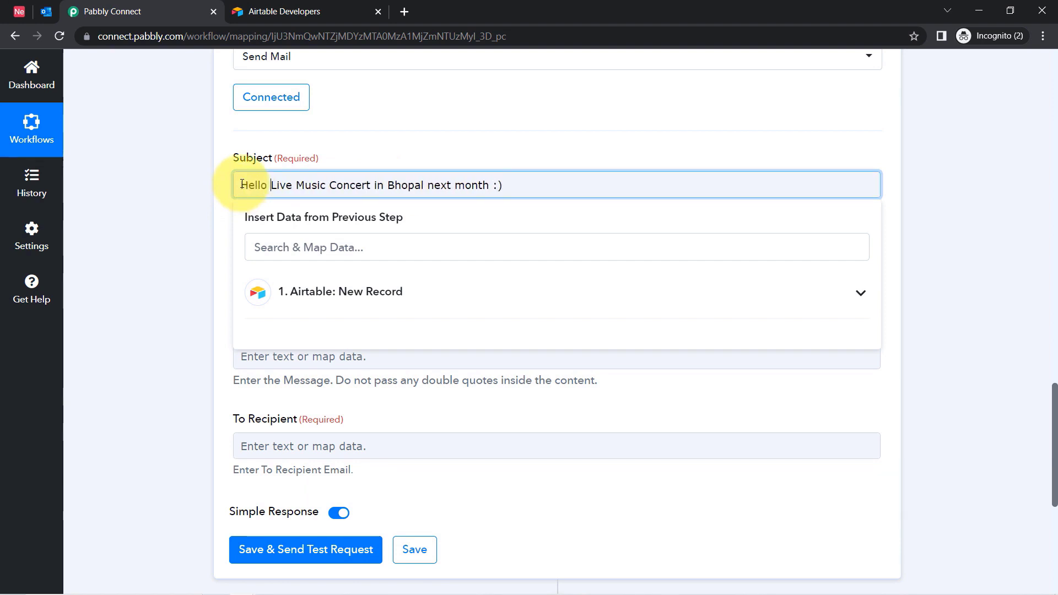
pyautogui.click(184, 208)
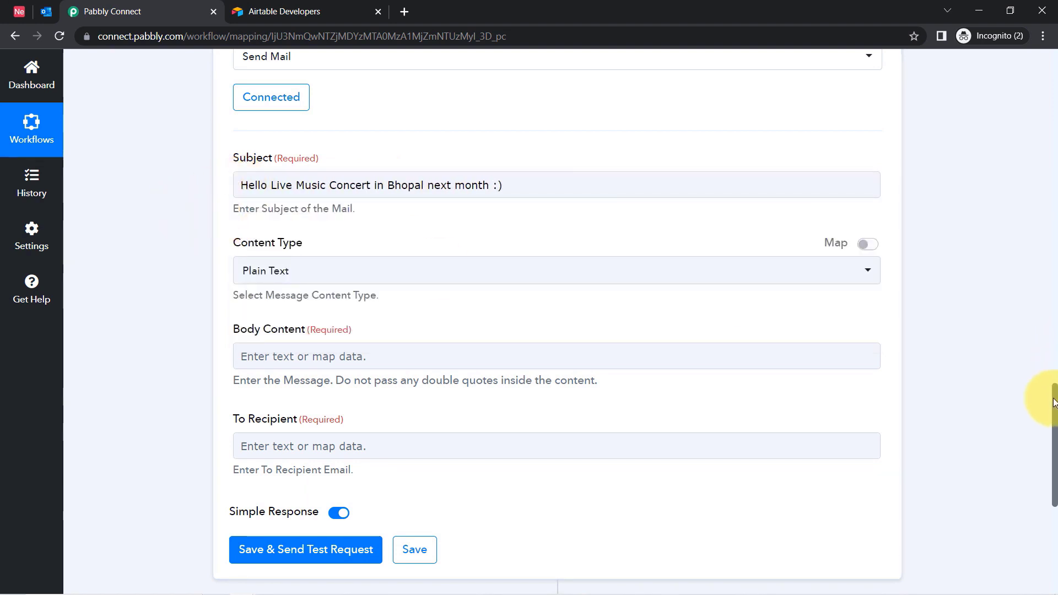
pyautogui.moveTo(1053, 408); pyautogui.dragTo(1047, 267)
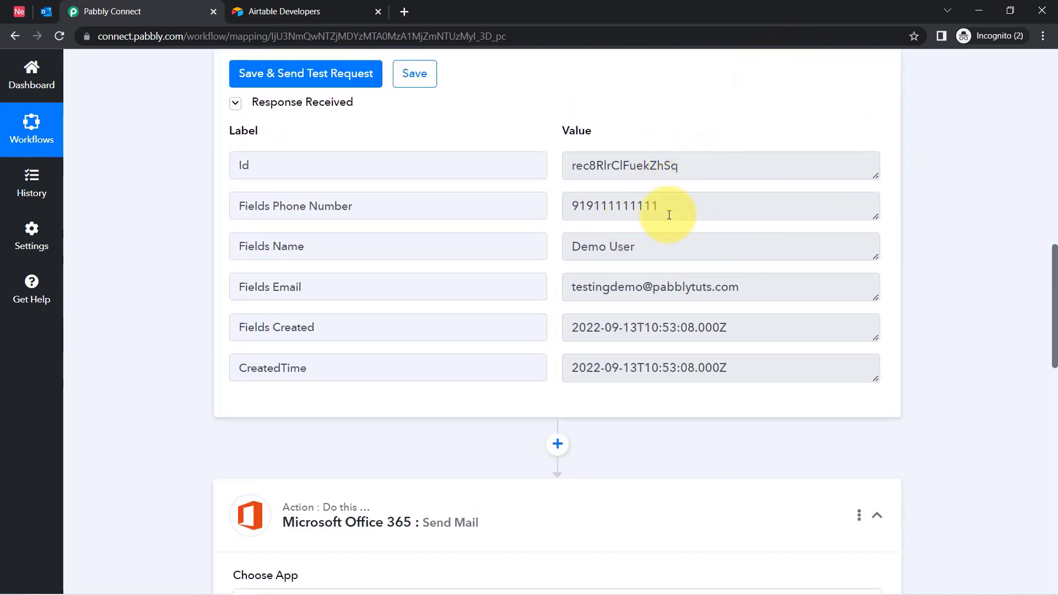
pyautogui.moveTo(1055, 263); pyautogui.dragTo(1055, 401)
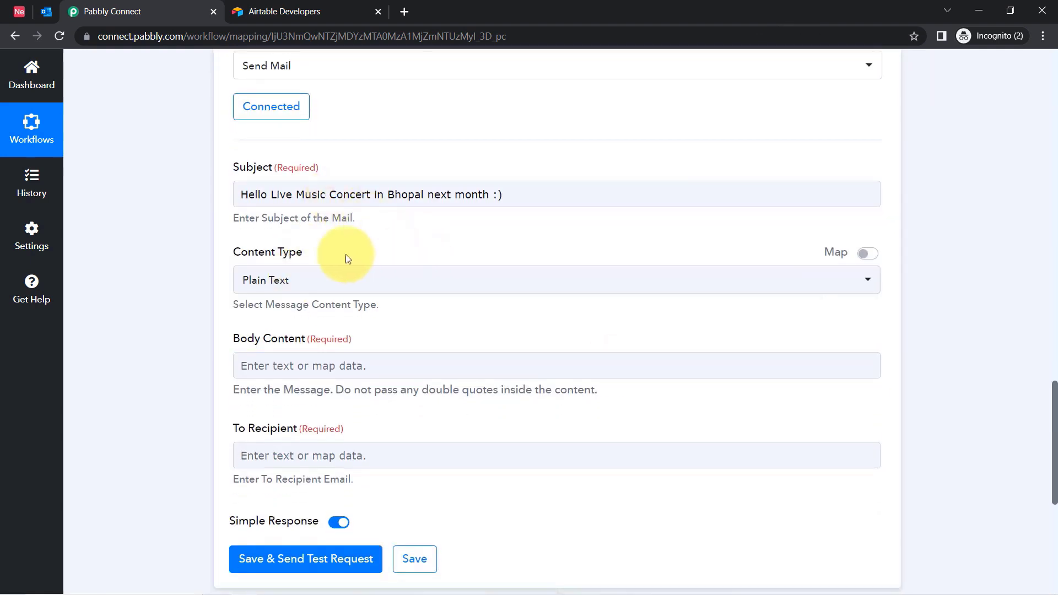
# Map the Airtable Fields Name value after "Hello" in the subject, followed by a comma.
pyautogui.click(269, 197)
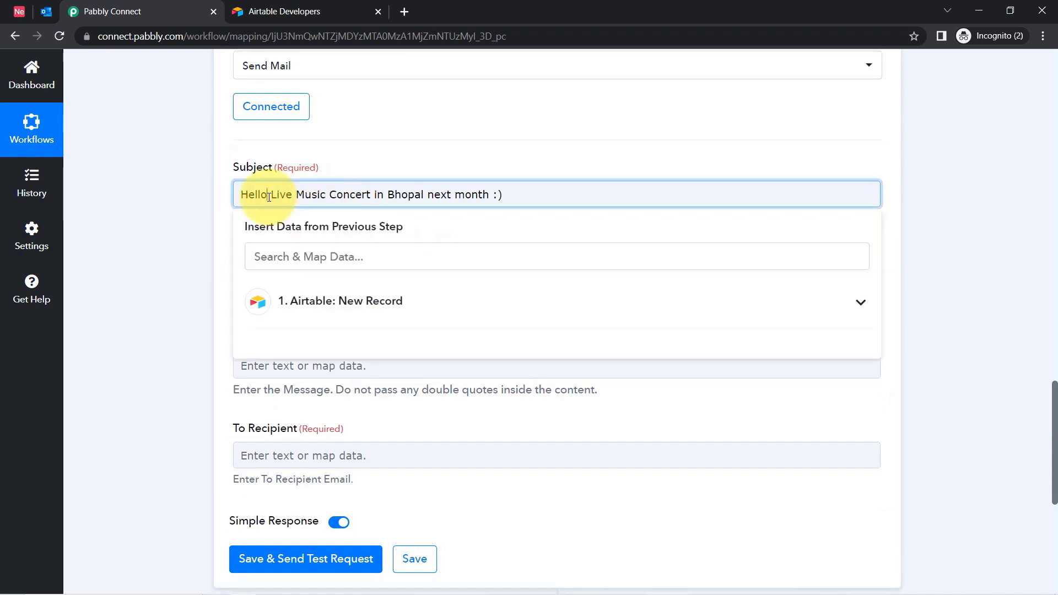
pyautogui.click(177, 230)
pyautogui.click(268, 196)
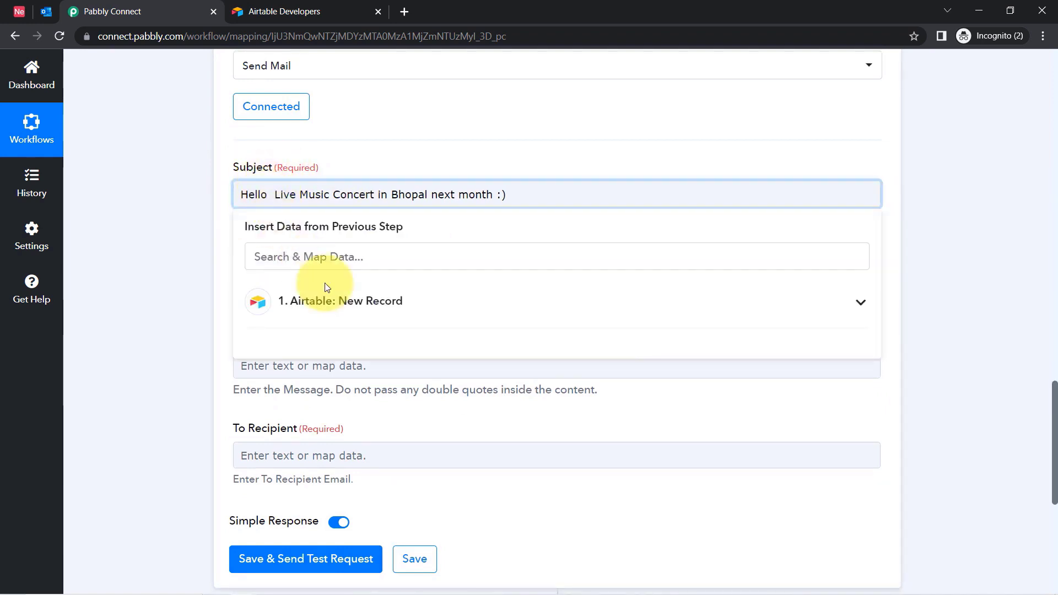
pyautogui.click(320, 301)
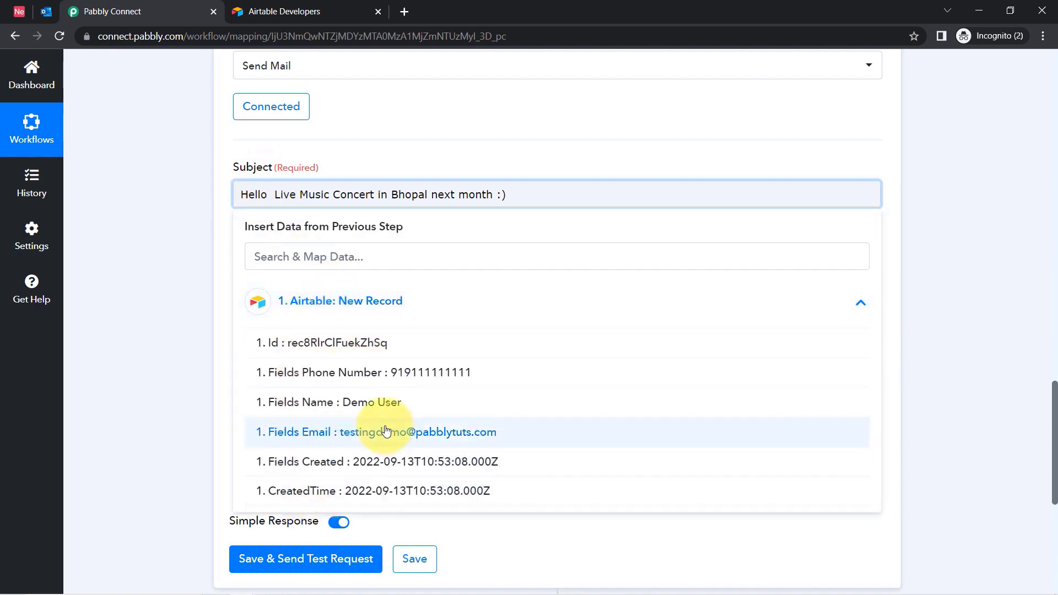
pyautogui.click(373, 404)
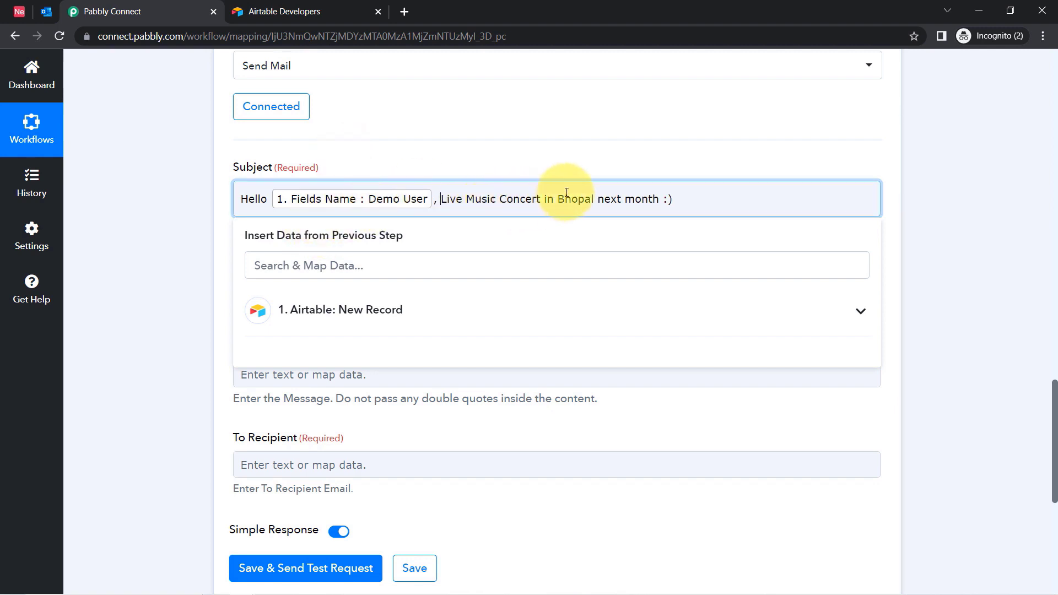
pyautogui.click(217, 253)
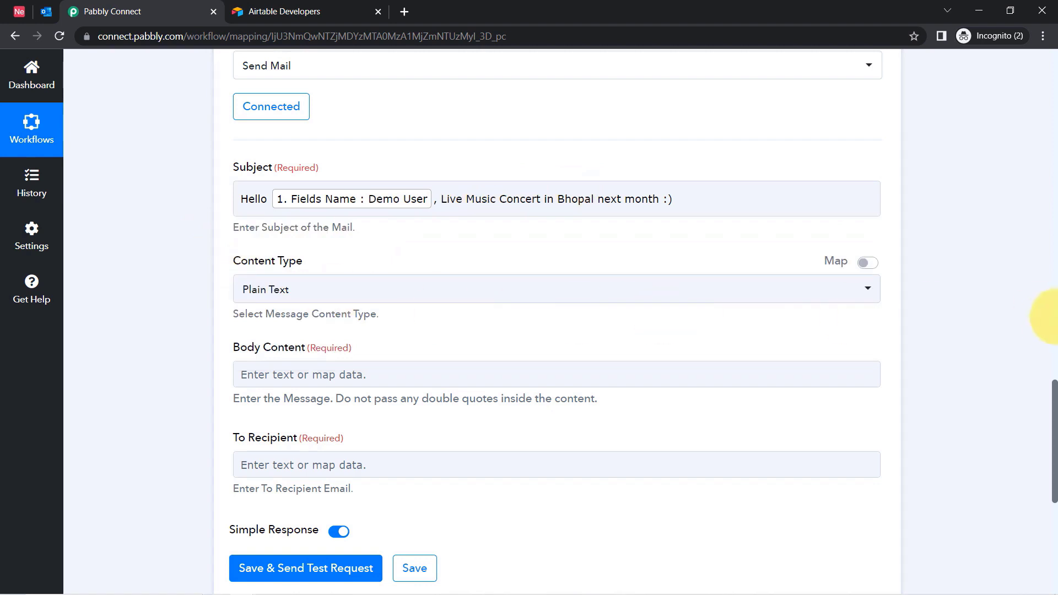
# Switch to the Notepad draft and copy the message text from "Hello" through "Thank you".
pyautogui.scroll(-2, 1044, 395)
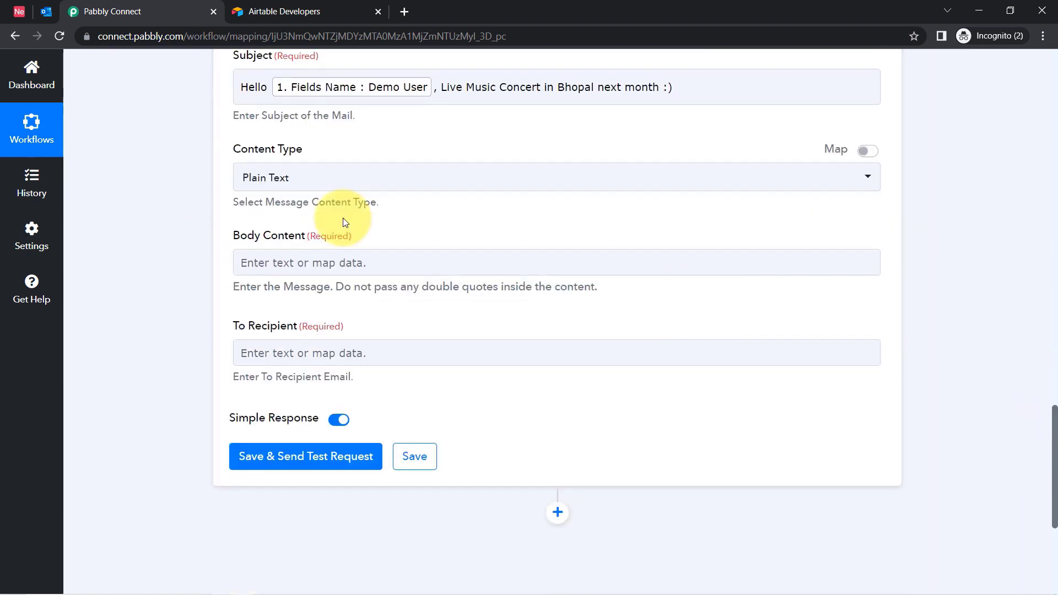
pyautogui.click(257, 187)
pyautogui.click(210, 232)
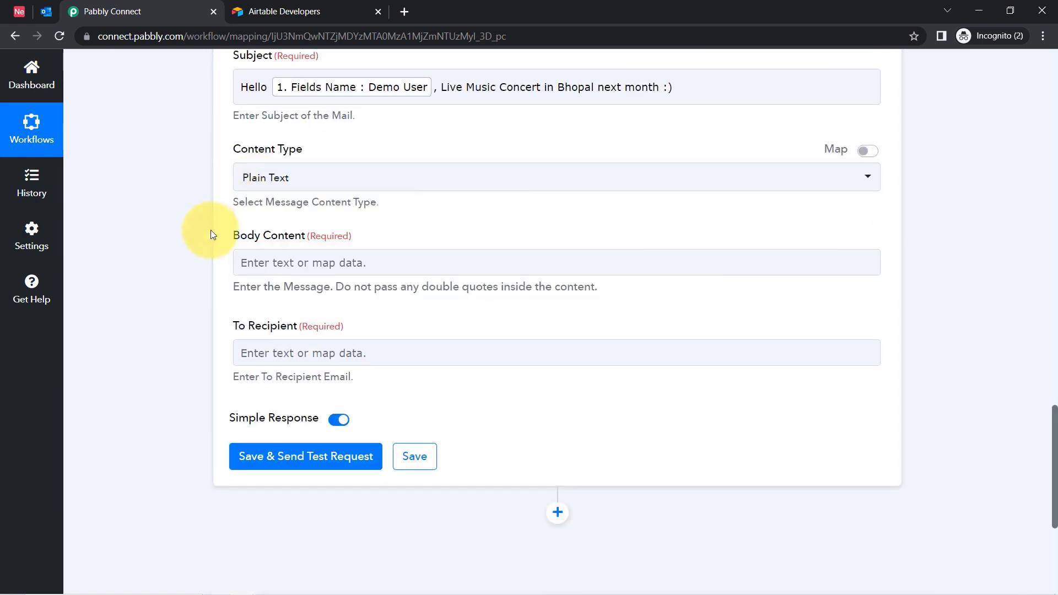
pyautogui.moveTo(1055, 475); pyautogui.dragTo(1055, 506)
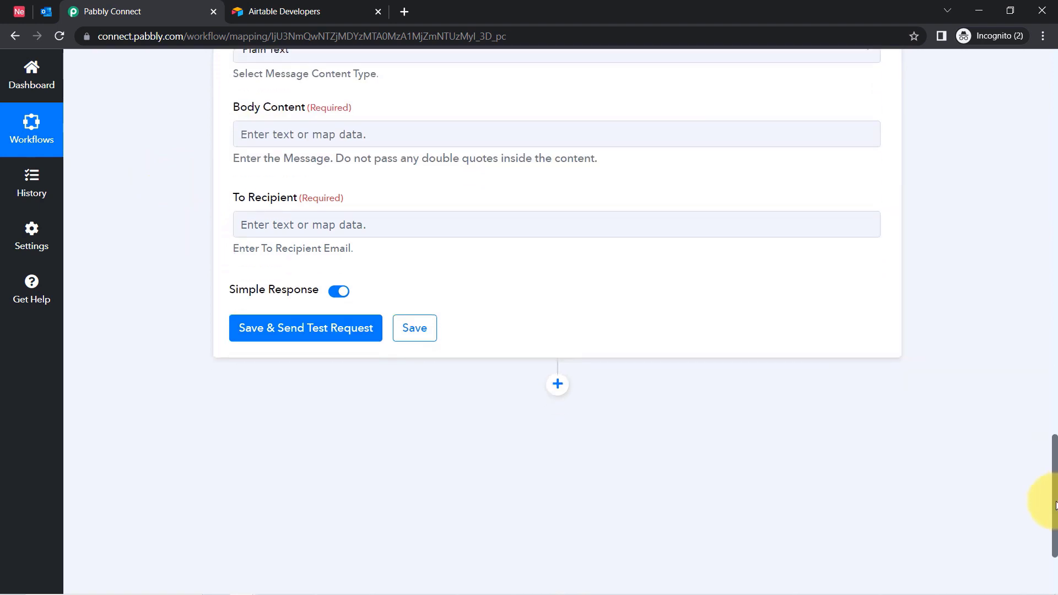
pyautogui.moveTo(284, 571)
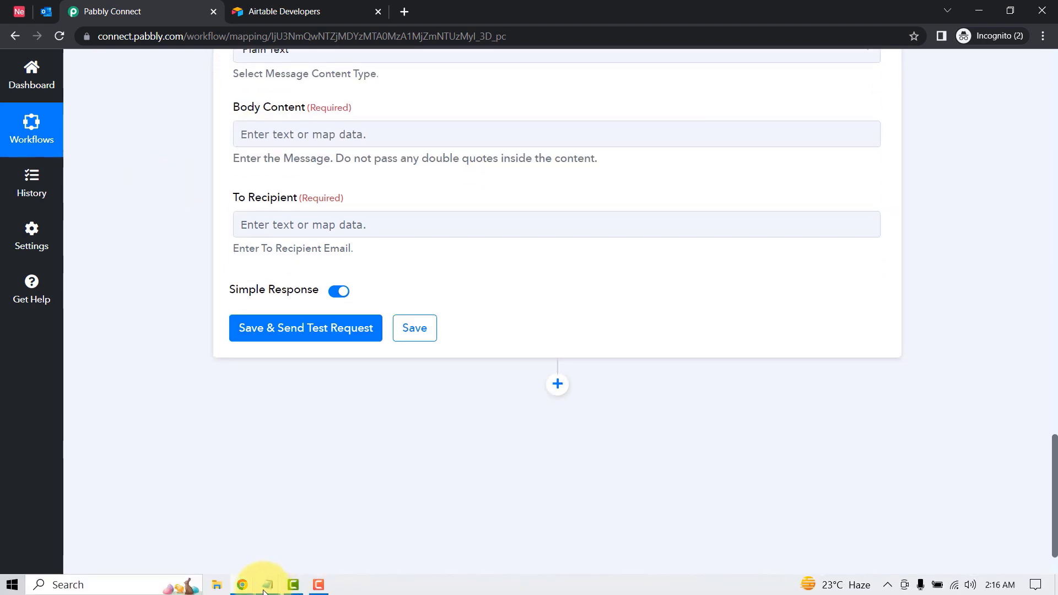
pyautogui.click(305, 523)
pyautogui.click(341, 345)
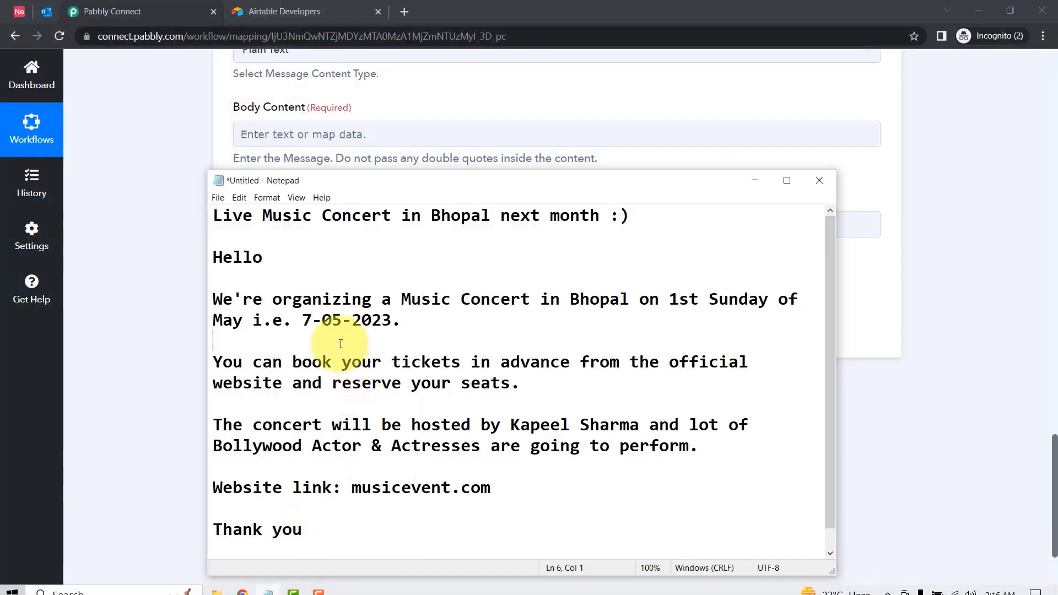
pyautogui.moveTo(214, 260); pyautogui.dragTo(331, 524)
pyautogui.hotkey('ctrl', 'c')
# Paste the message into Body Content in Pabbly Connect and separate the greeting, paragraphs, website link and closing with blank lines.
pyautogui.click(118, 349)
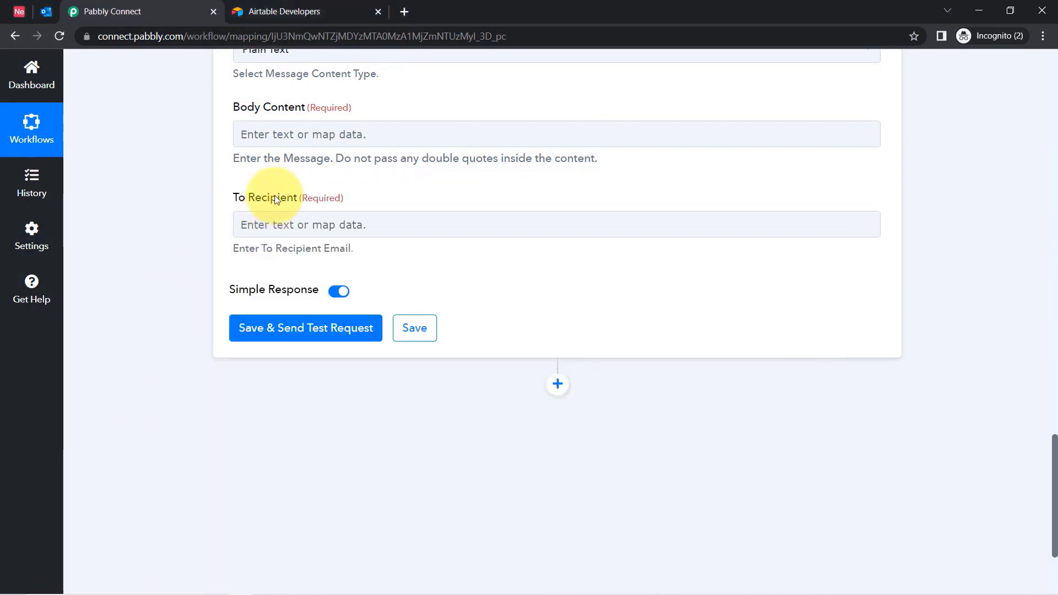
pyautogui.click(252, 134)
pyautogui.hotkey('ctrl', 'v')
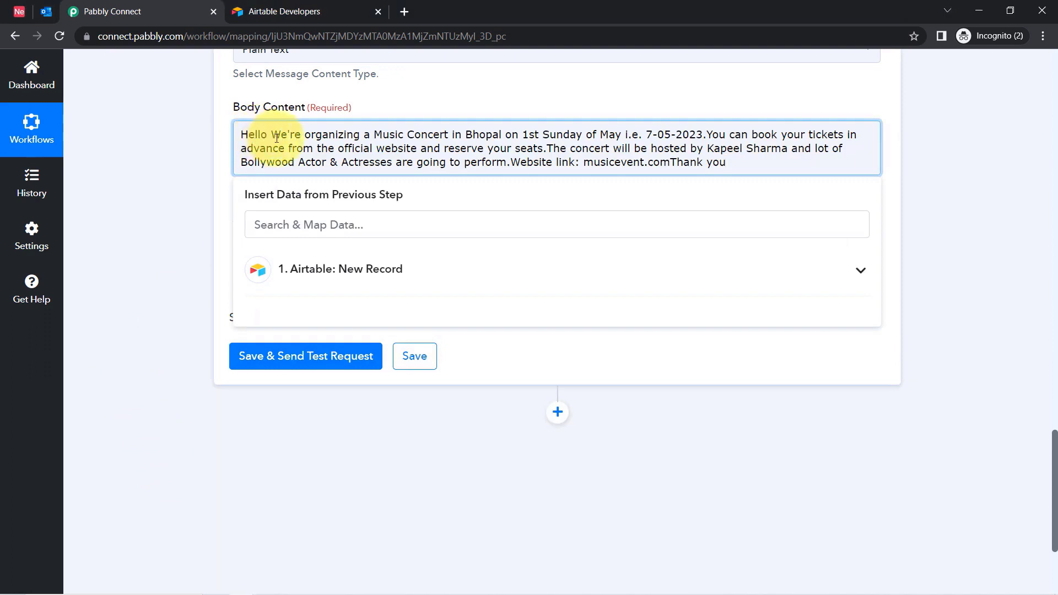
pyautogui.click(269, 135)
pyautogui.press('Return')
pyautogui.press('Return')
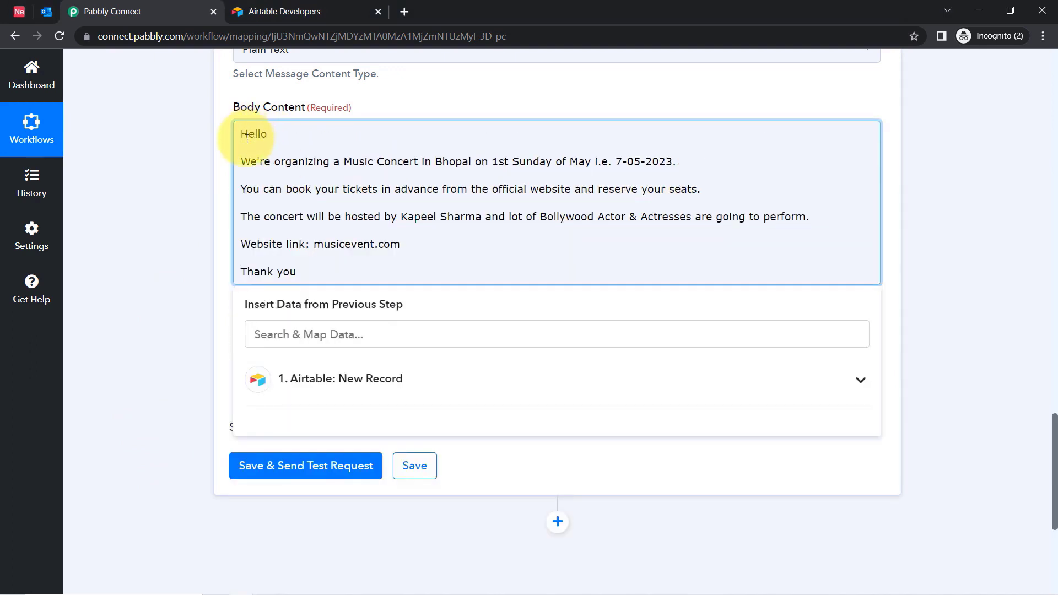
# Map the Airtable Fields Name value after "Hello" in Body Content and change the concert date to 07-05-2023.
pyautogui.moveTo(247, 138); pyautogui.dragTo(281, 138)
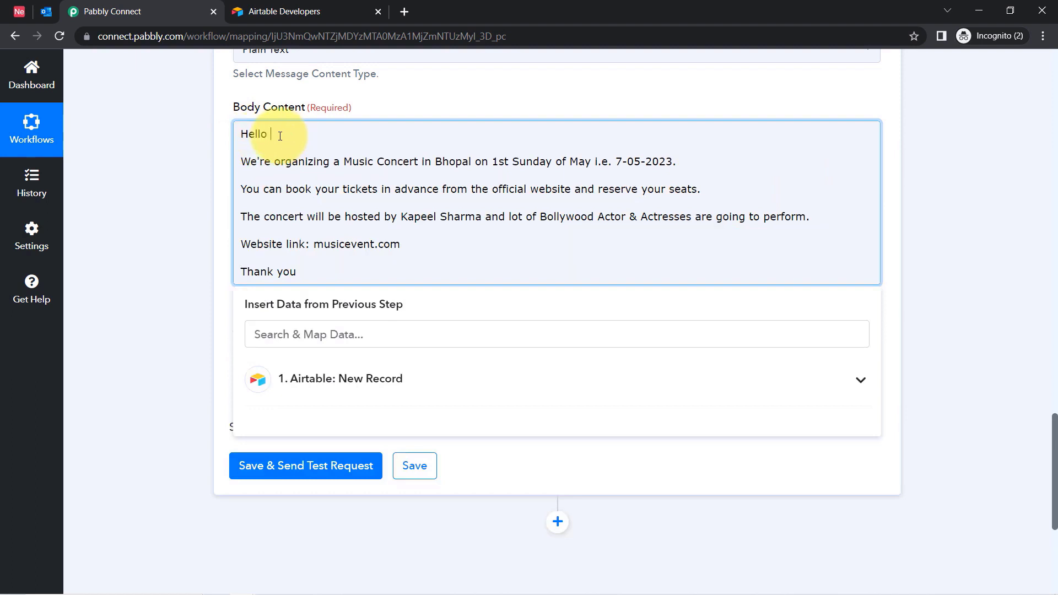
pyautogui.click(278, 377)
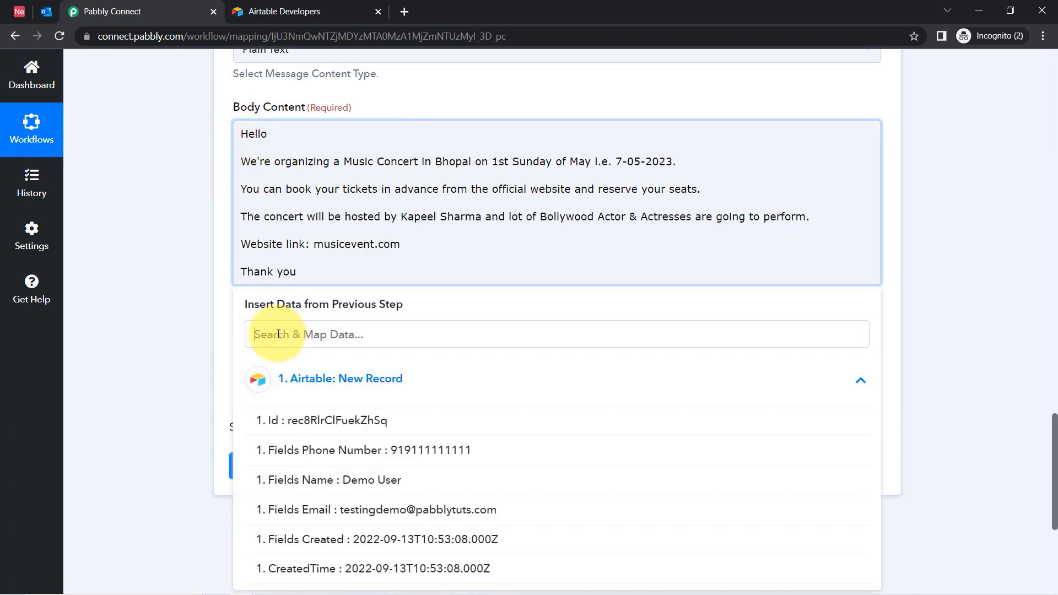
pyautogui.write('dem')
pyautogui.click(342, 419)
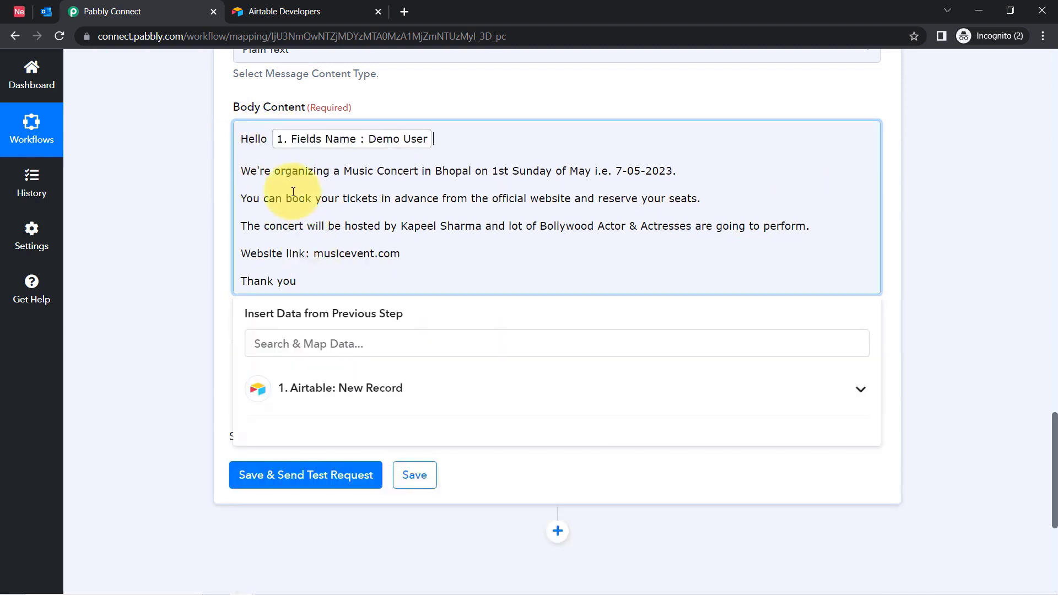
pyautogui.moveTo(292, 172); pyautogui.dragTo(641, 180)
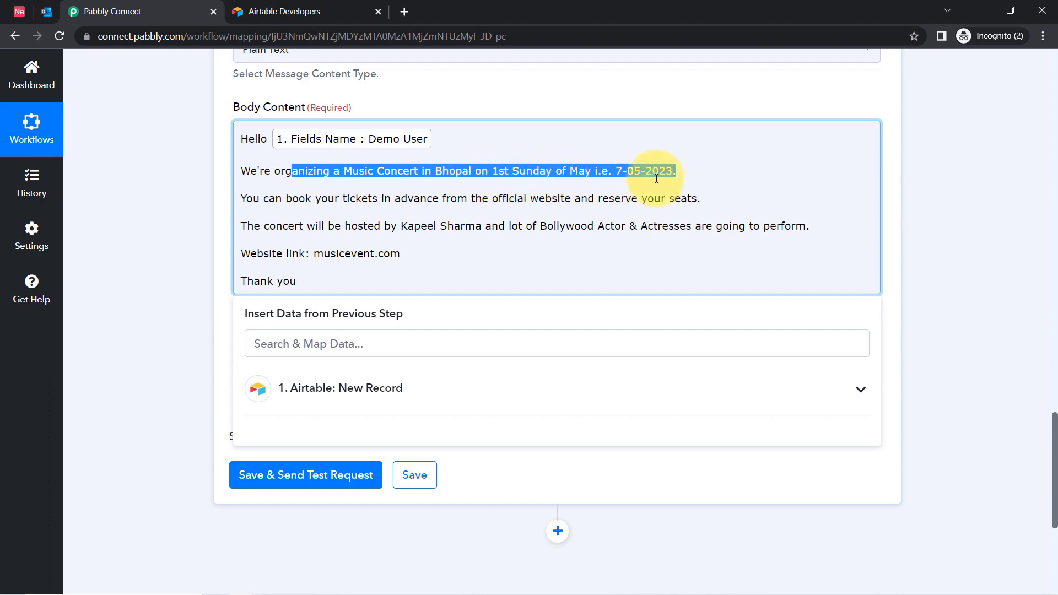
pyautogui.click(658, 178)
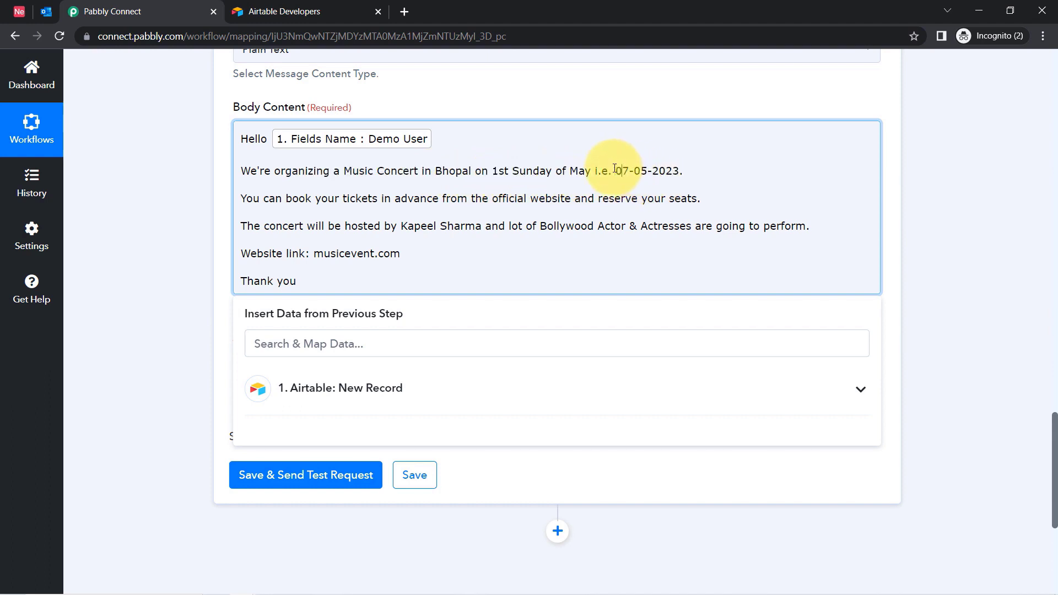
# Review the message in Body Content from the greeting through the website link and closing, and examine the Airtable lead record.
pyautogui.moveTo(269, 198); pyautogui.dragTo(687, 200)
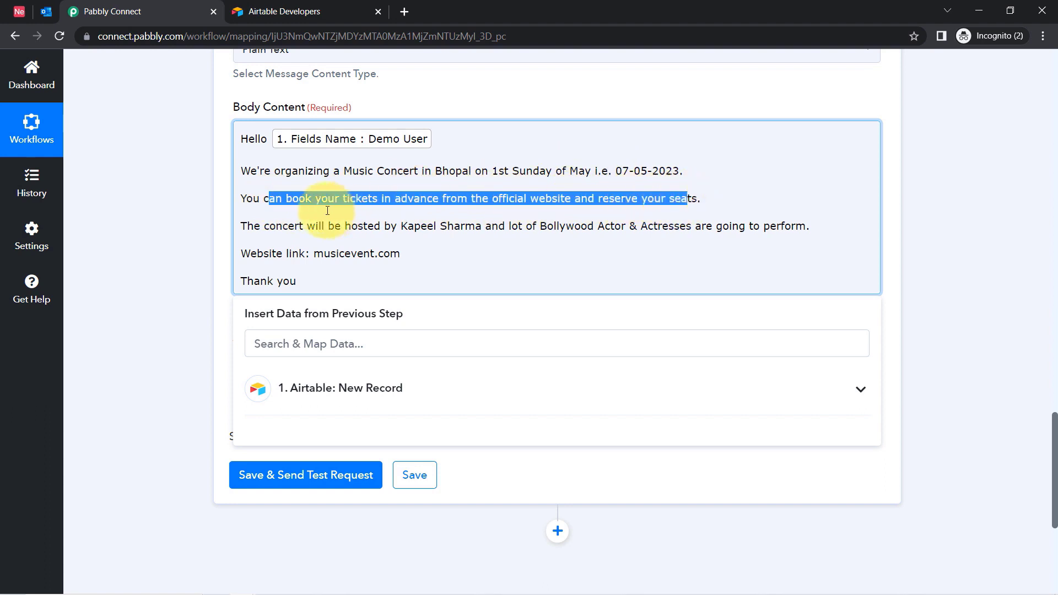
pyautogui.moveTo(511, 226); pyautogui.dragTo(810, 227)
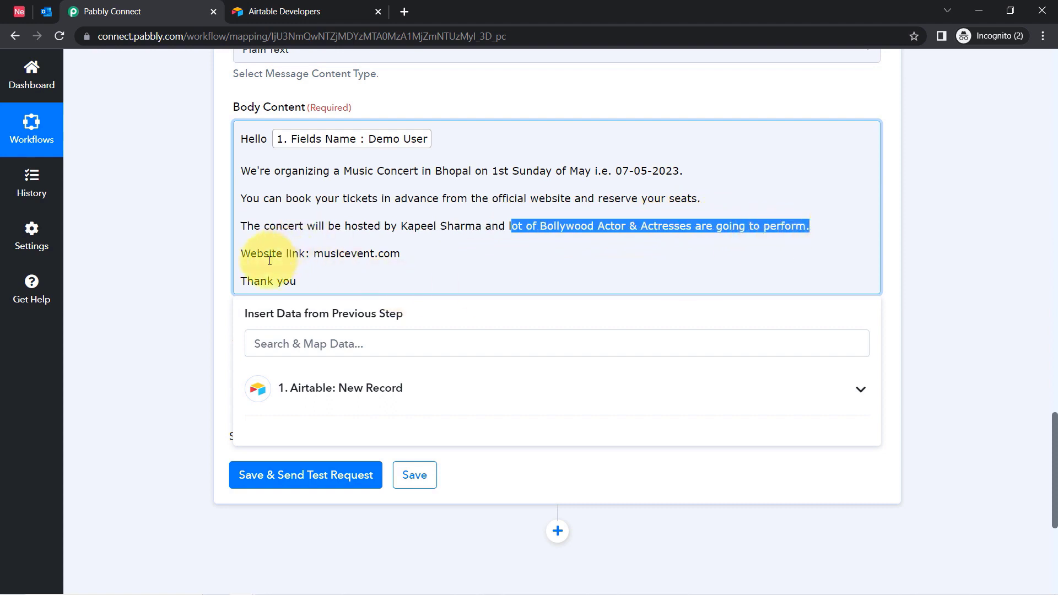
pyautogui.click(407, 253)
pyautogui.click(315, 226)
pyautogui.moveTo(307, 280); pyautogui.dragTo(189, 116)
pyautogui.click(310, 197)
pyautogui.moveTo(247, 138); pyautogui.dragTo(309, 263)
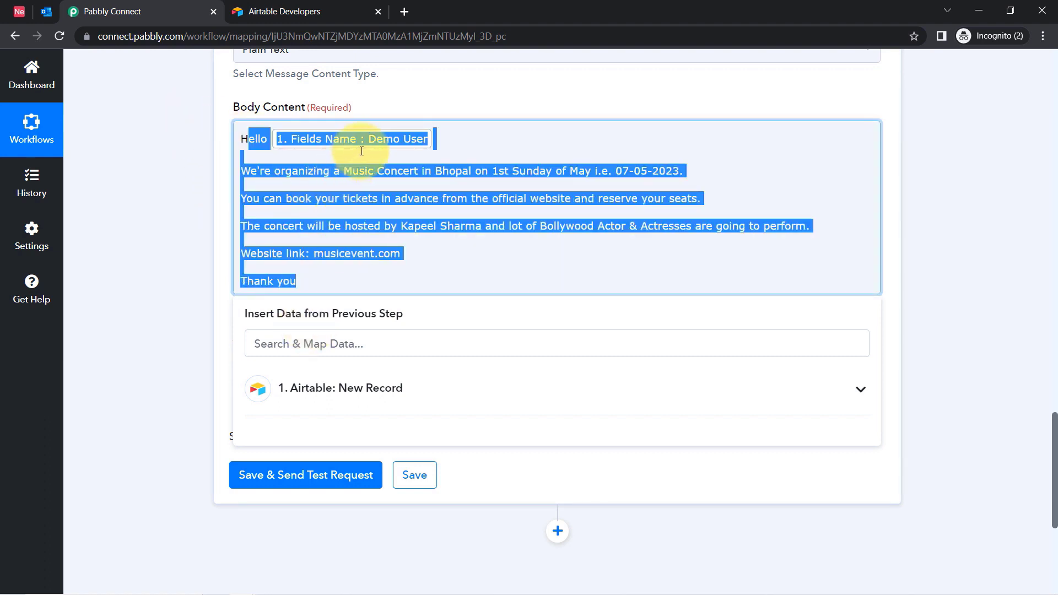
pyautogui.click(367, 199)
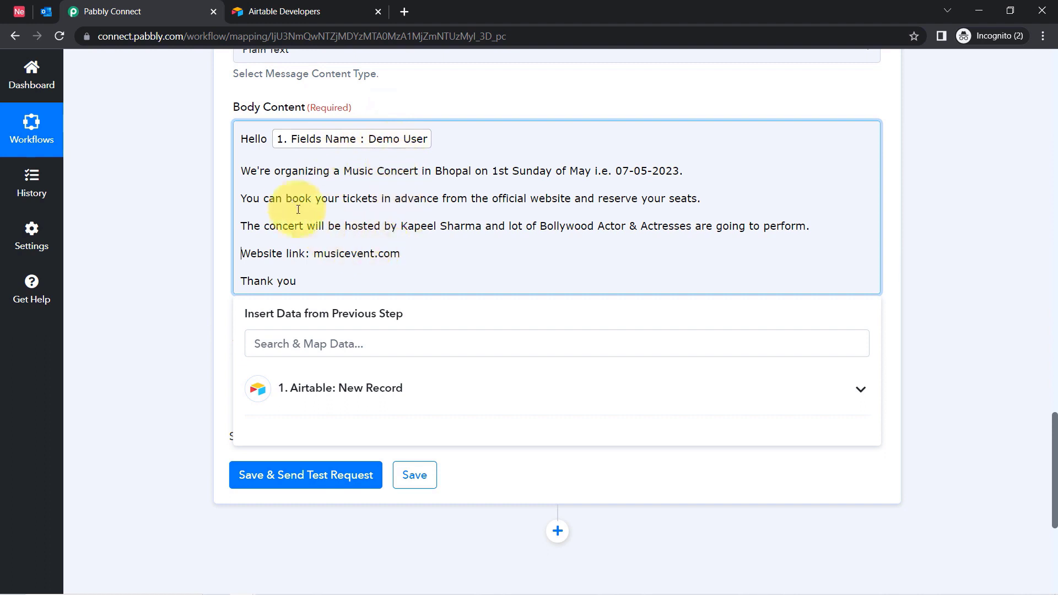
pyautogui.moveTo(264, 171); pyautogui.dragTo(298, 254)
pyautogui.click(322, 229)
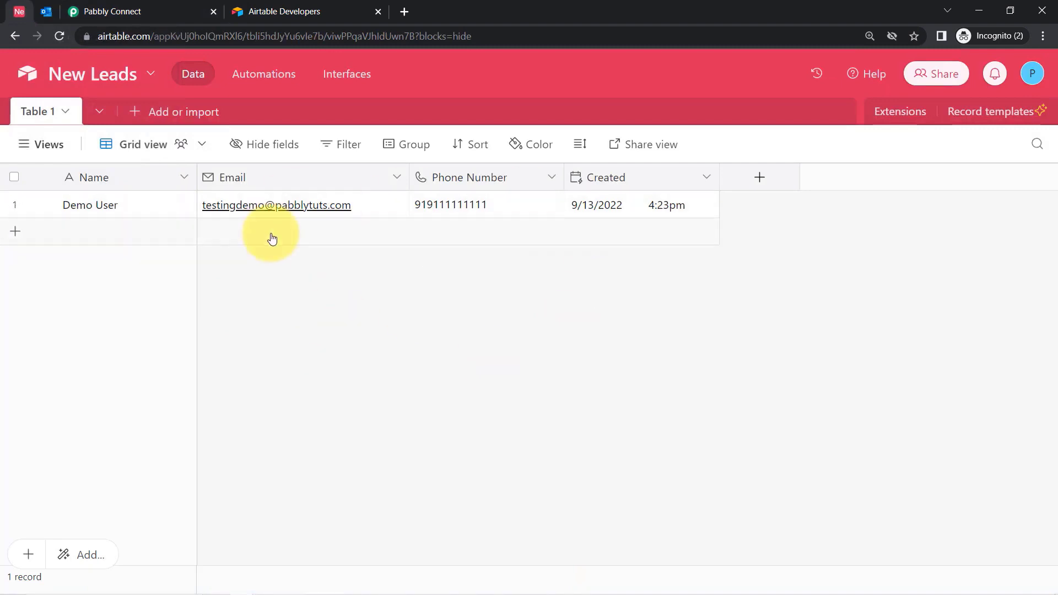
# Return to Pabbly Connect and map the Airtable Fields Email value as the To Recipient.
pyautogui.click(199, 9)
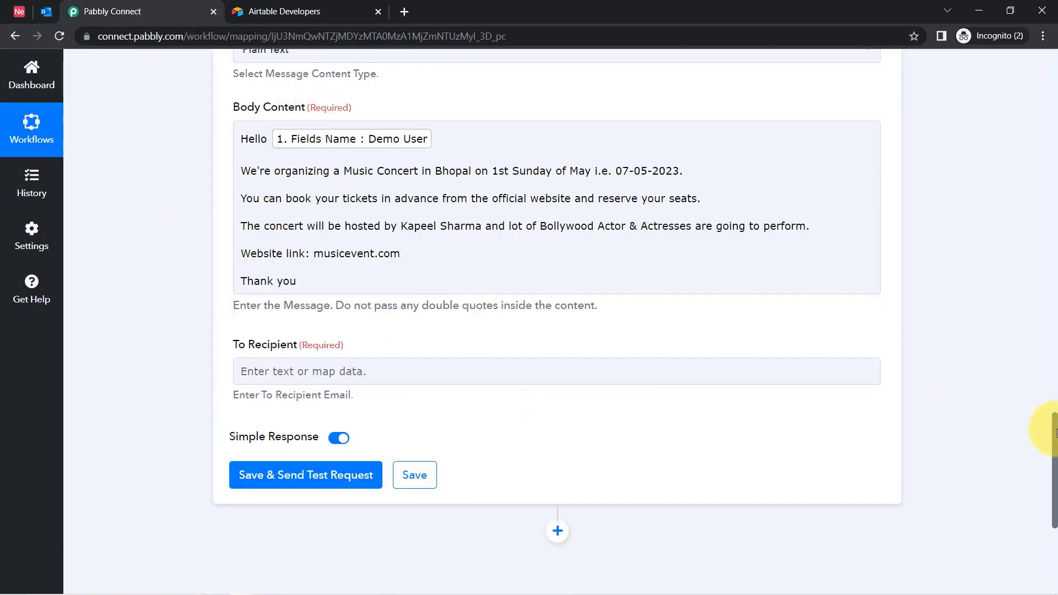
pyautogui.scroll(-3, 1055, 432)
pyautogui.click(314, 238)
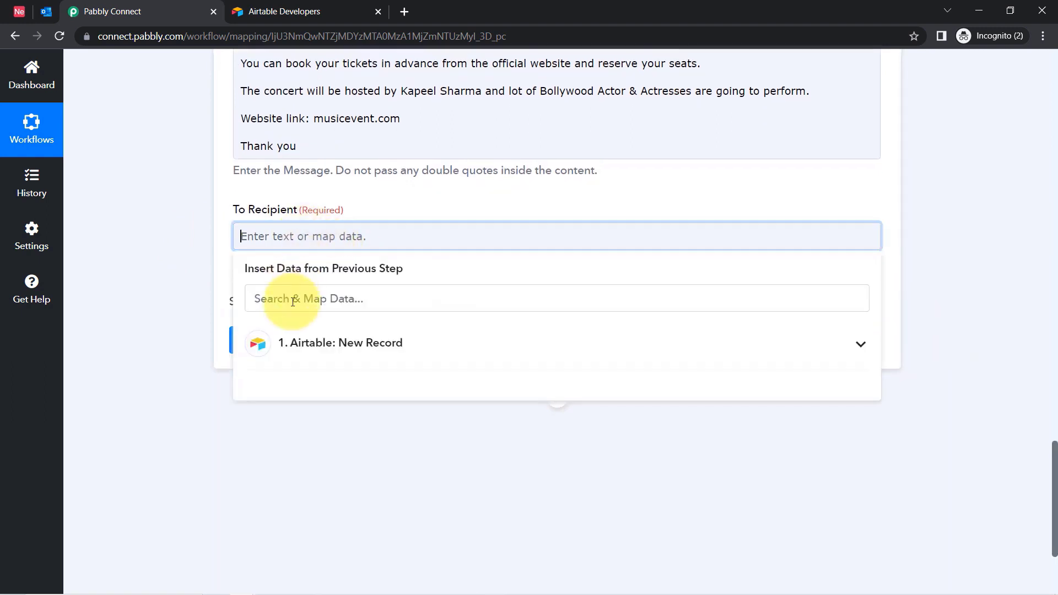
pyautogui.click(307, 343)
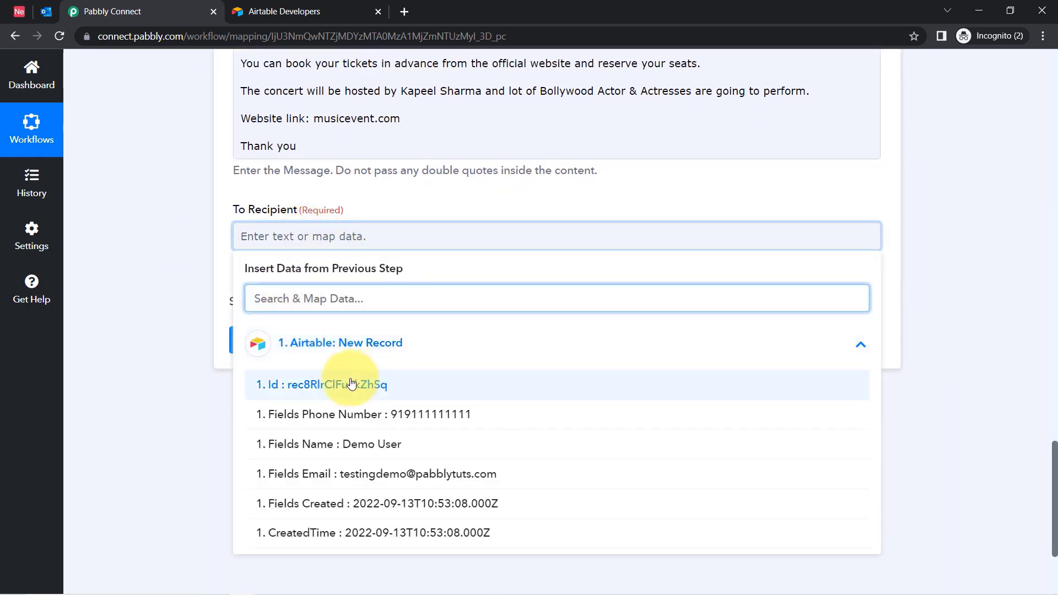
pyautogui.click(354, 472)
pyautogui.click(170, 224)
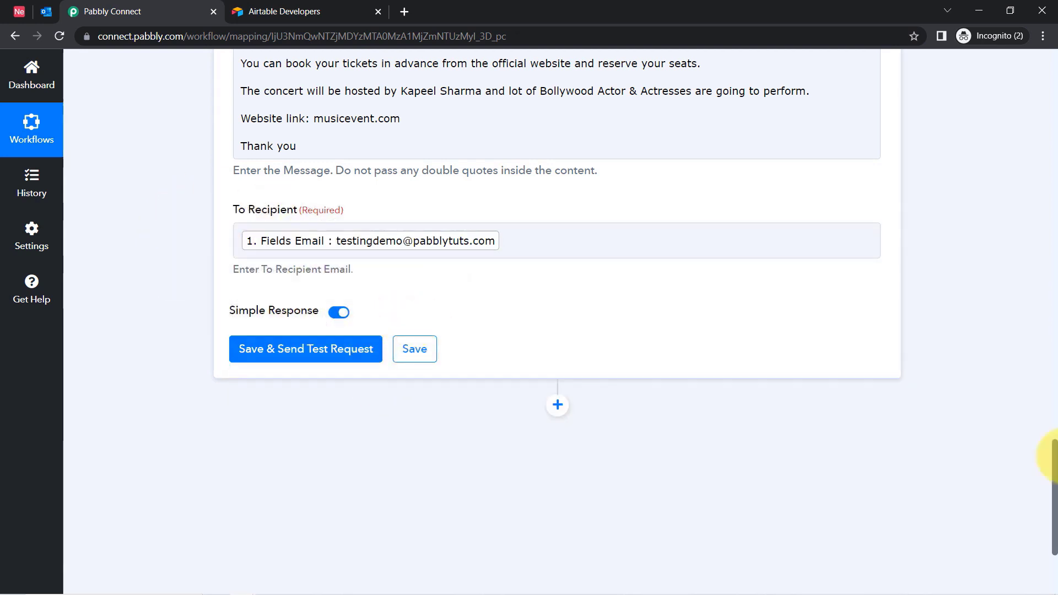
# Review the filled Send Mail fields and check the Outlook inbox before testing.
pyautogui.scroll(6, 1054, 492)
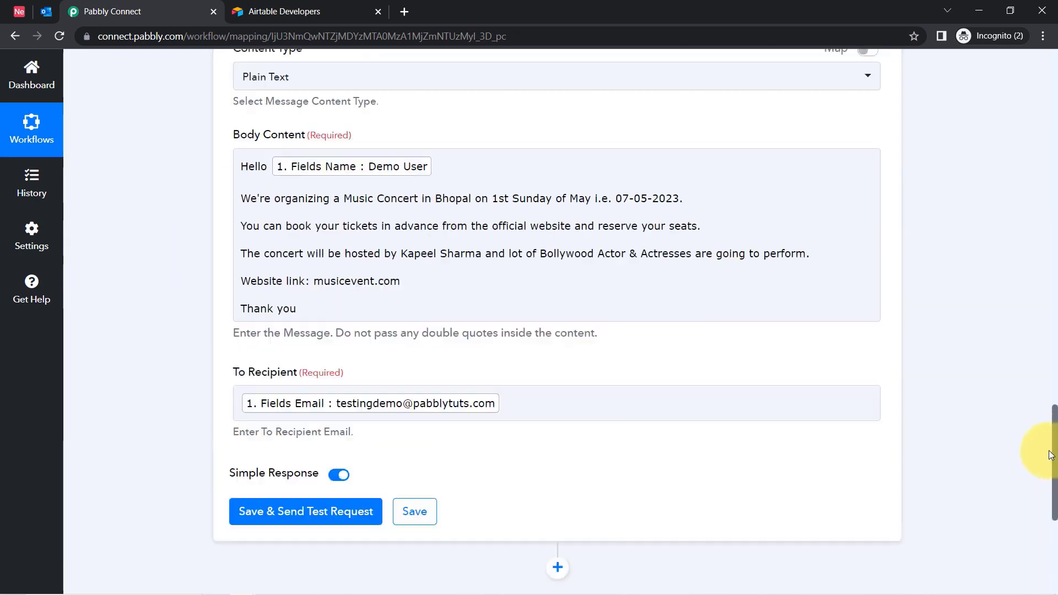
pyautogui.scroll(-4, 1040, 419)
pyautogui.scroll(-3, 1028, 485)
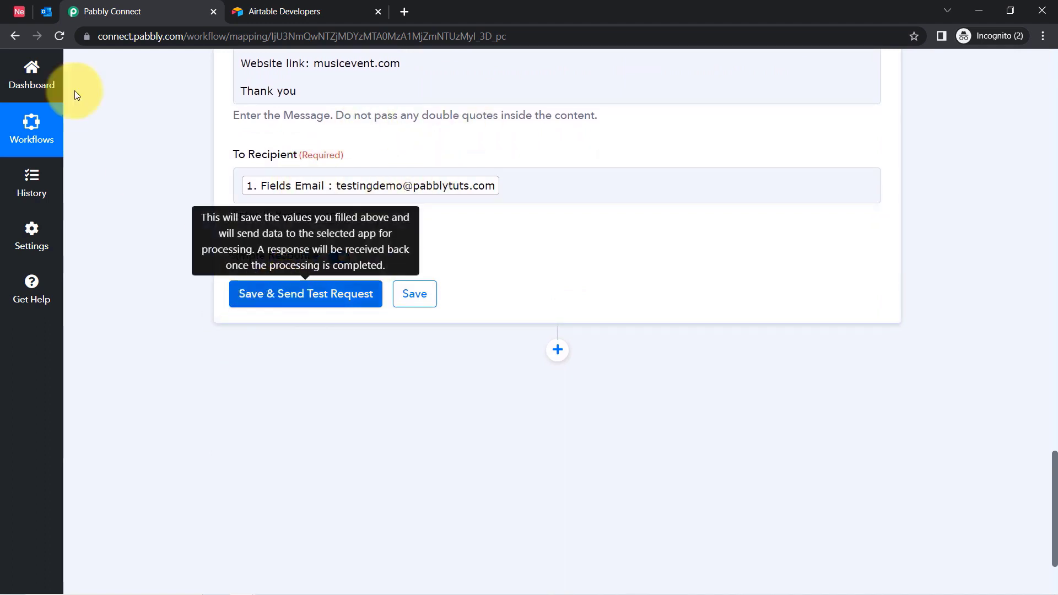
pyautogui.click(47, 12)
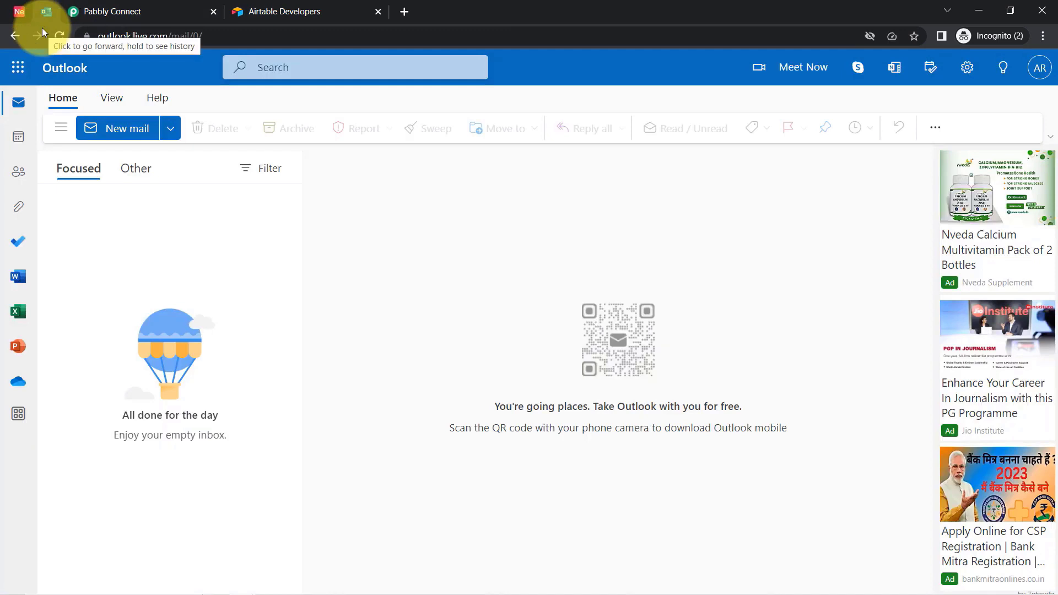
pyautogui.click(91, 11)
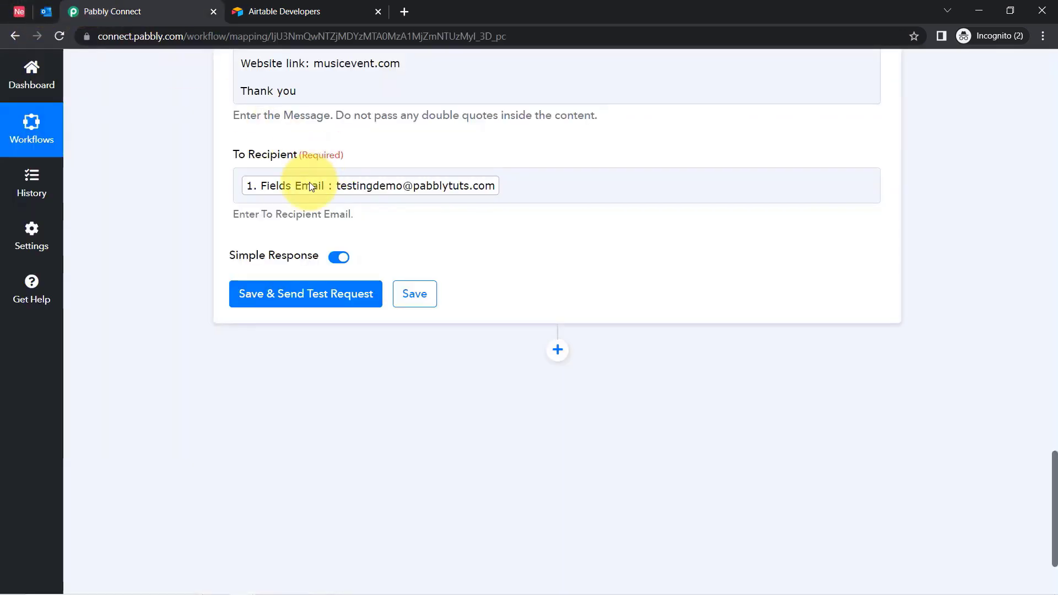
# Replace the mapped To Recipient with the test inbox's email address and save and send the test request.
pyautogui.click(513, 185)
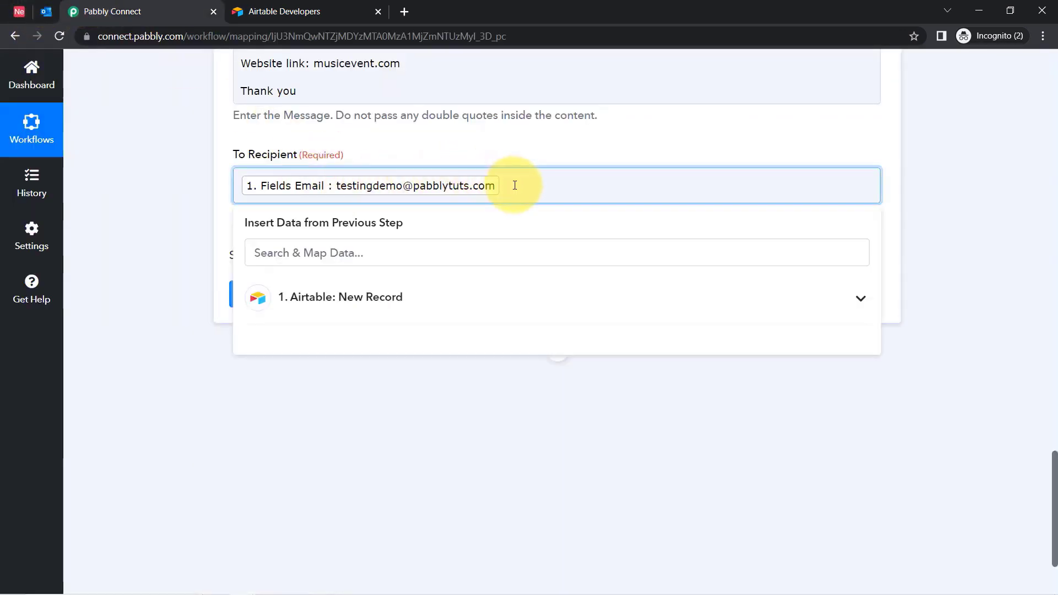
pyautogui.press('BackSpace')
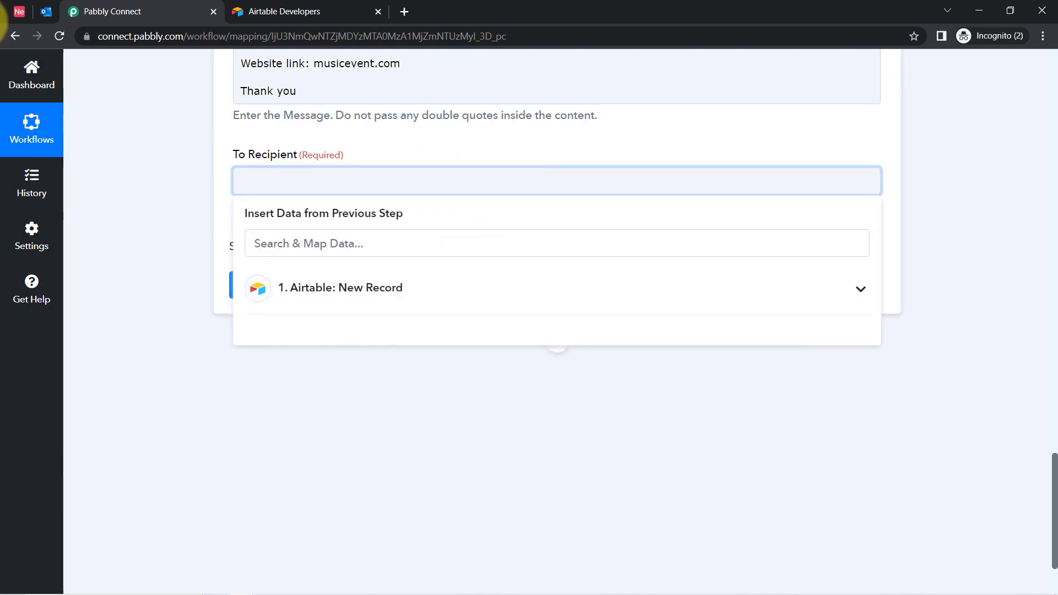
pyautogui.click(46, 11)
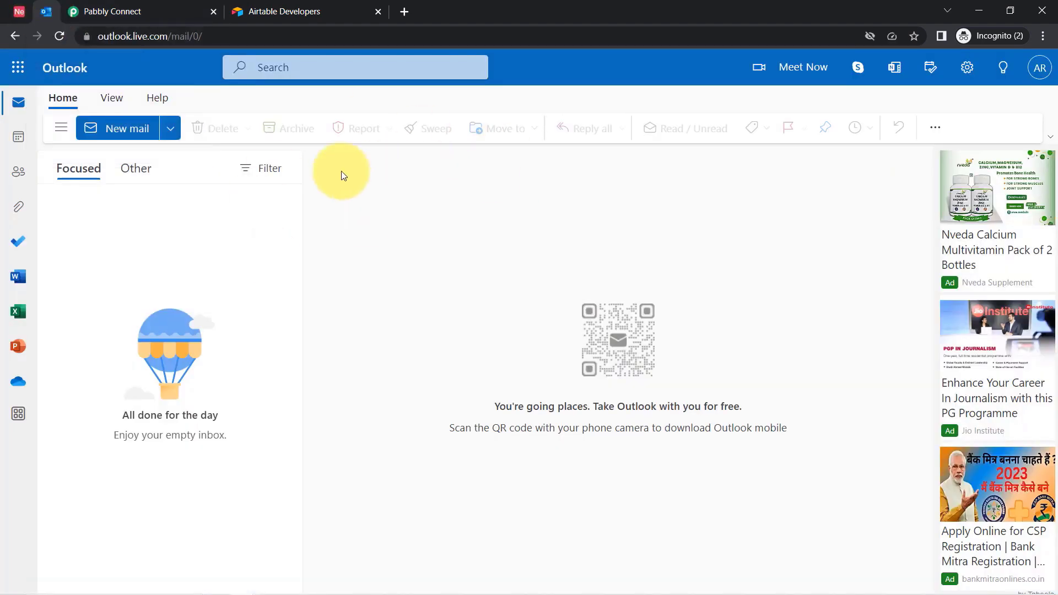
pyautogui.click(127, 6)
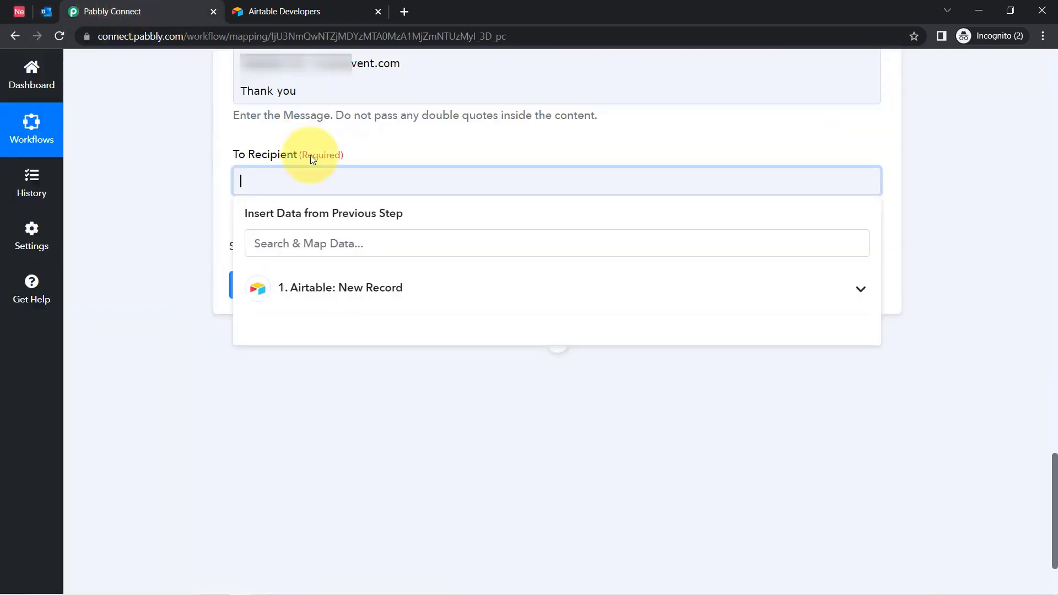
pyautogui.click(167, 189)
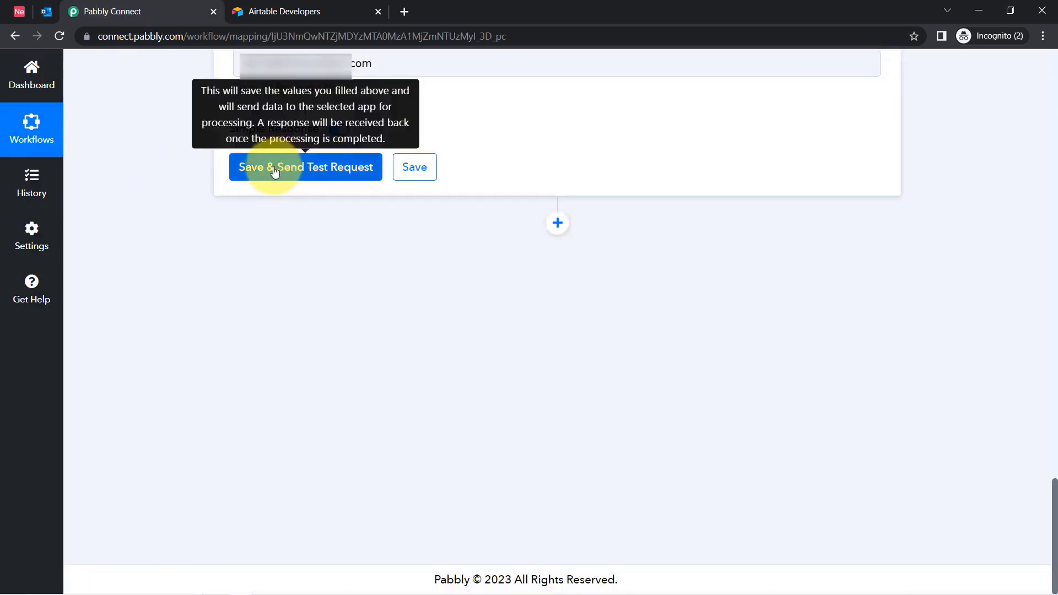
pyautogui.click(275, 172)
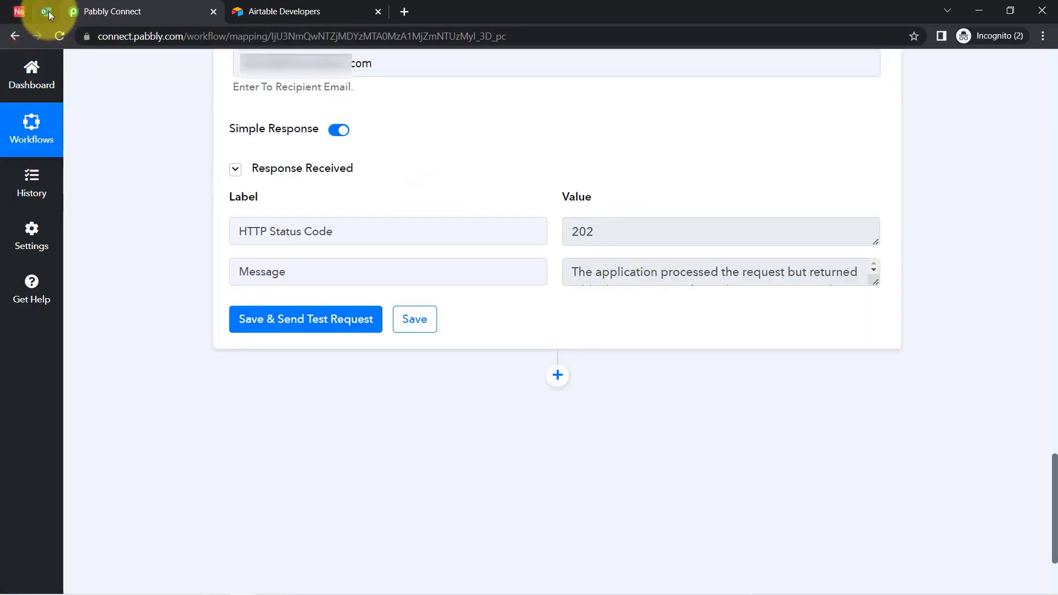
# Open the test email in the Outlook inbox, check its subject, greeting, date and paragraphs, and compare it with the Airtable lead record.
pyautogui.click(48, 13)
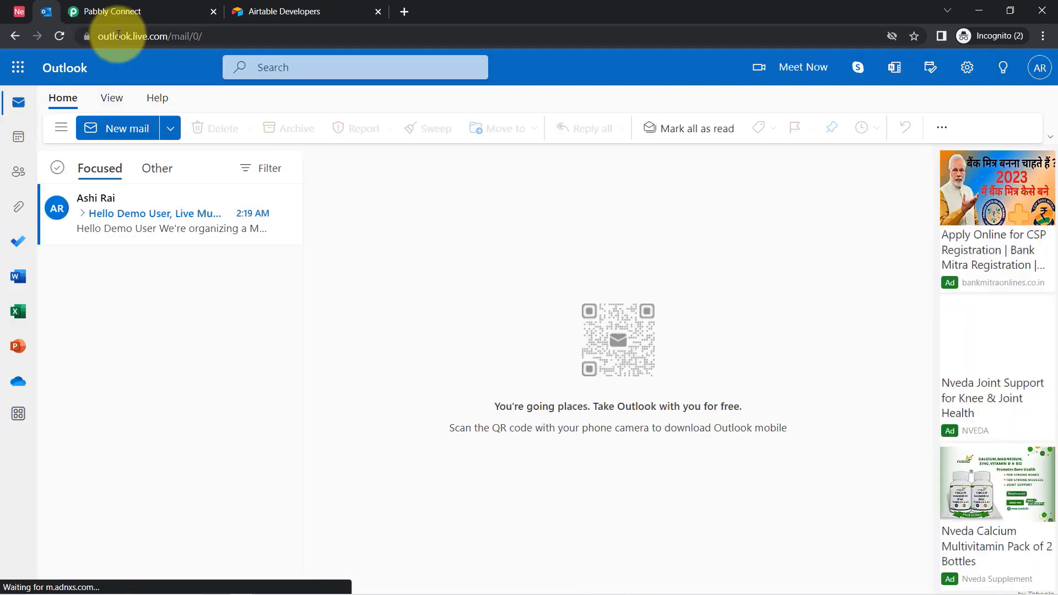
pyautogui.click(122, 235)
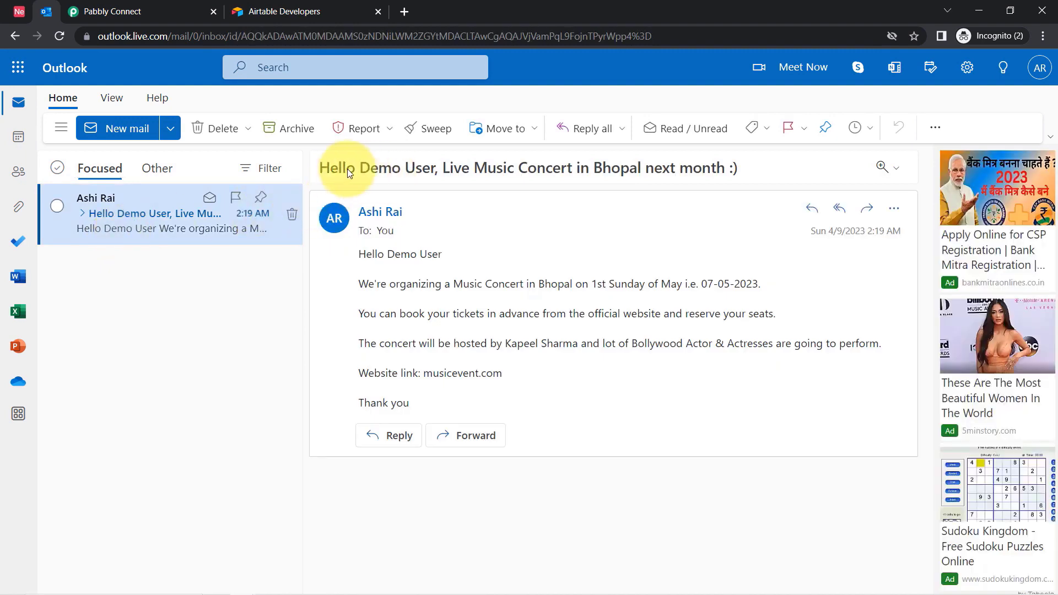
pyautogui.moveTo(330, 176); pyautogui.dragTo(726, 168)
pyautogui.click(473, 168)
pyautogui.moveTo(365, 254); pyautogui.dragTo(432, 254)
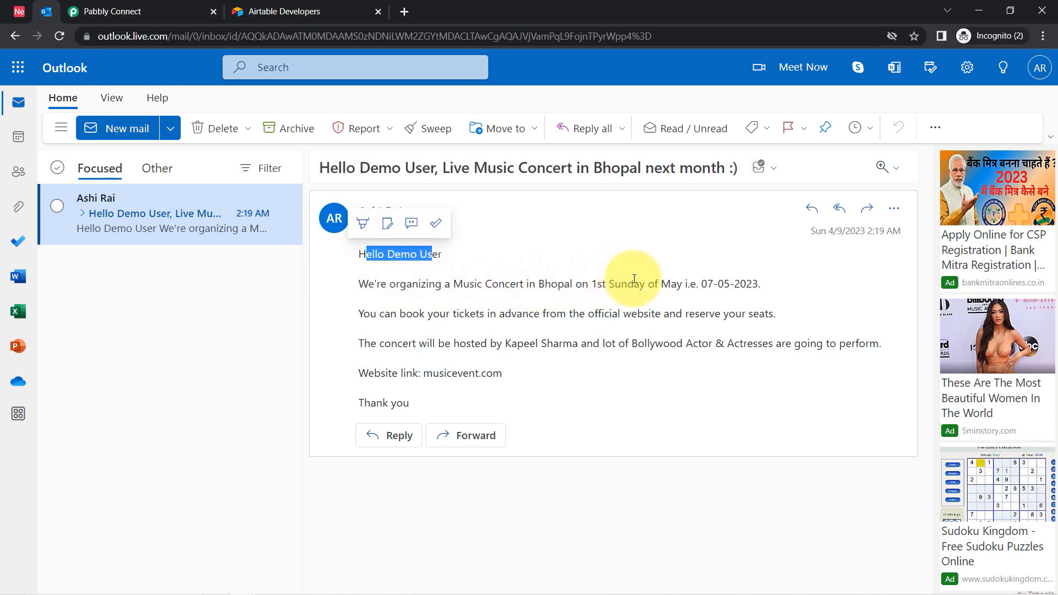
pyautogui.click(715, 287)
pyautogui.moveTo(715, 286); pyautogui.dragTo(759, 286)
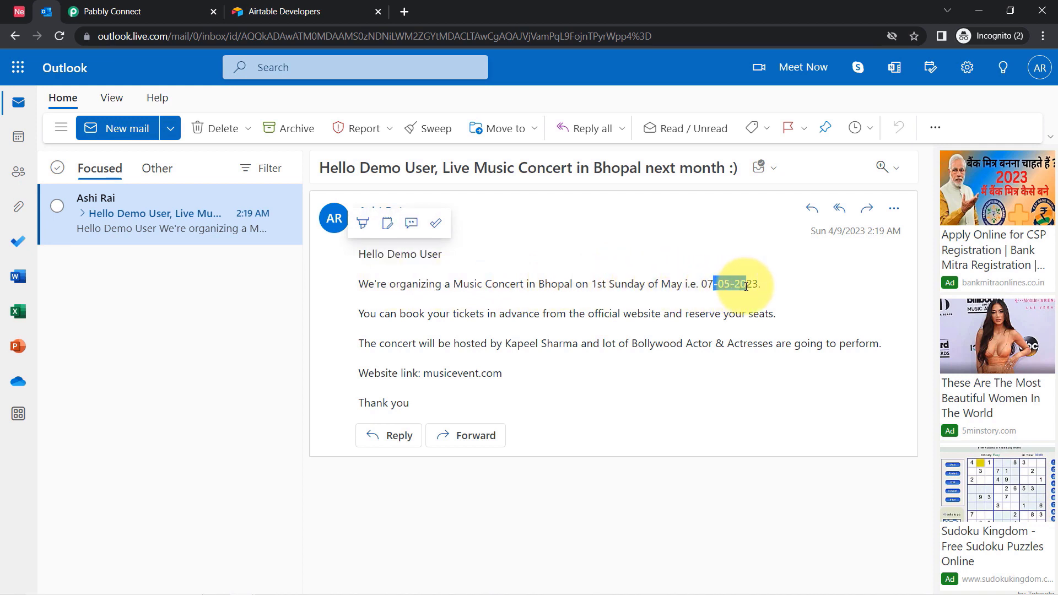
pyautogui.moveTo(425, 314); pyautogui.dragTo(714, 343)
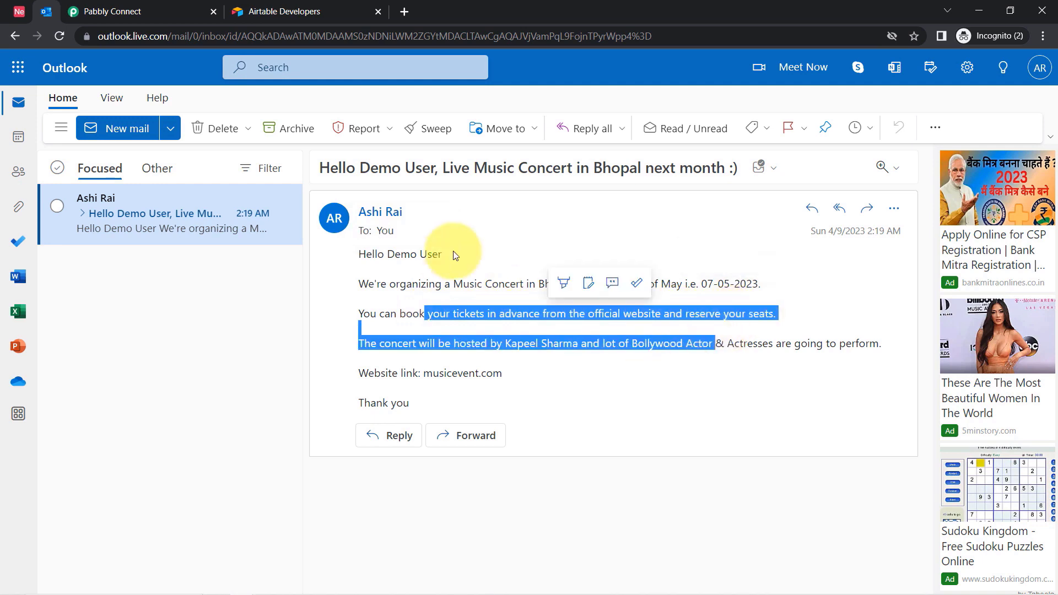
pyautogui.click(7, 12)
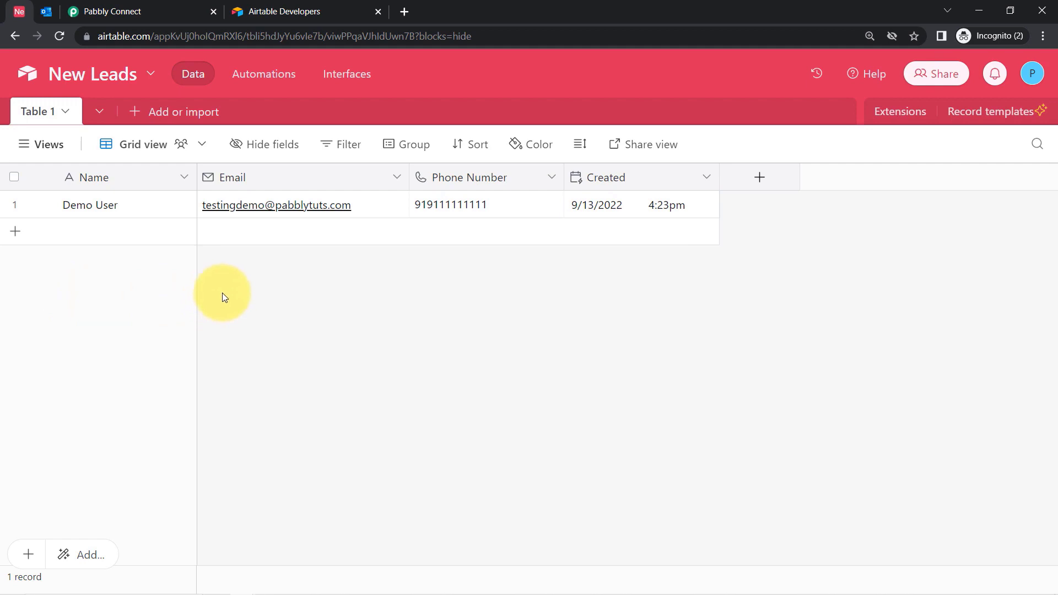
pyautogui.click(46, 12)
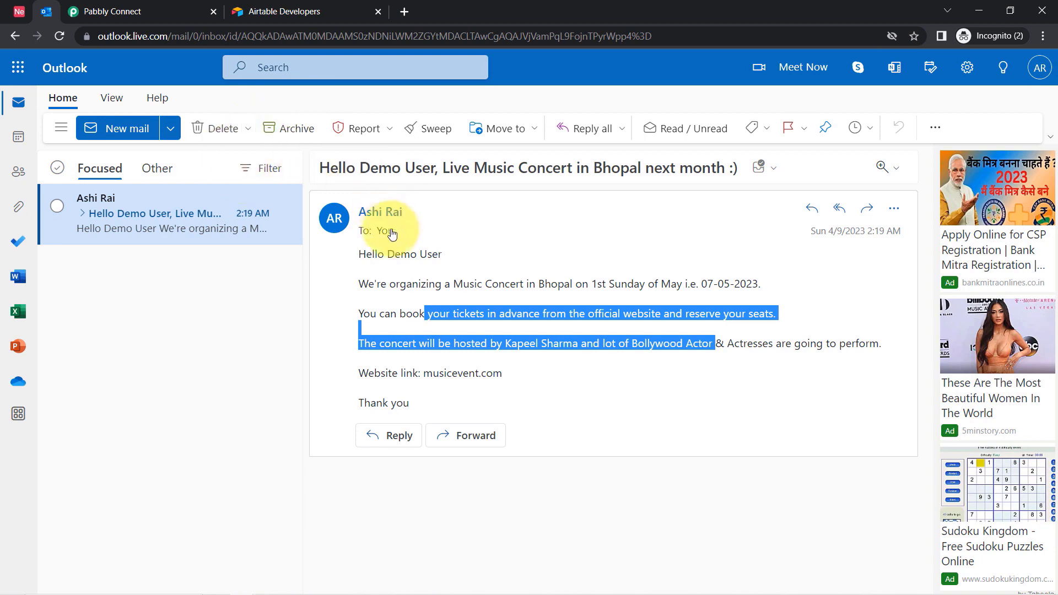
# Return to Pabbly Connect and collapse the Airtable New Record trigger and the Microsoft Office 365 Send Mail action.
pyautogui.click(132, 11)
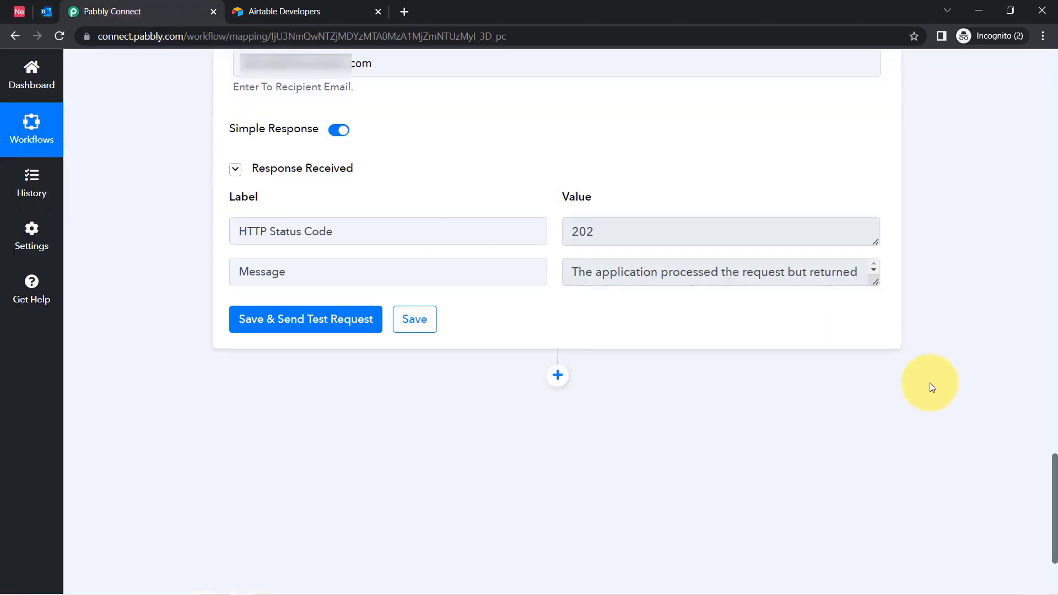
pyautogui.moveTo(1034, 470); pyautogui.dragTo(1034, 88)
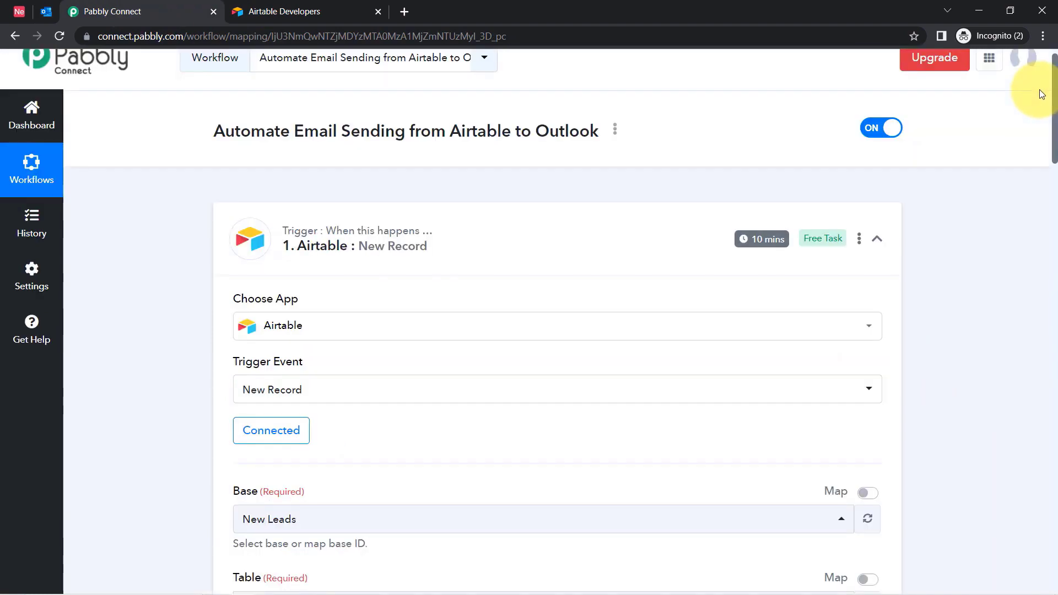
pyautogui.click(405, 240)
pyautogui.click(338, 374)
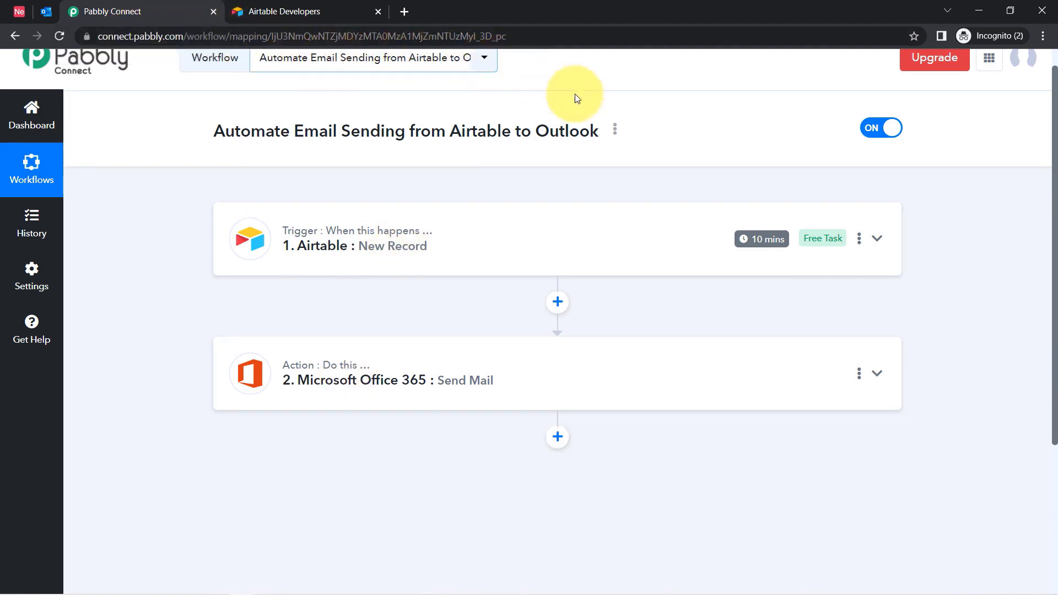
# Copy the share link of the Automate Email Sending from Airtable to Outlook workflow and close the sharing dialog.
pyautogui.click(616, 130)
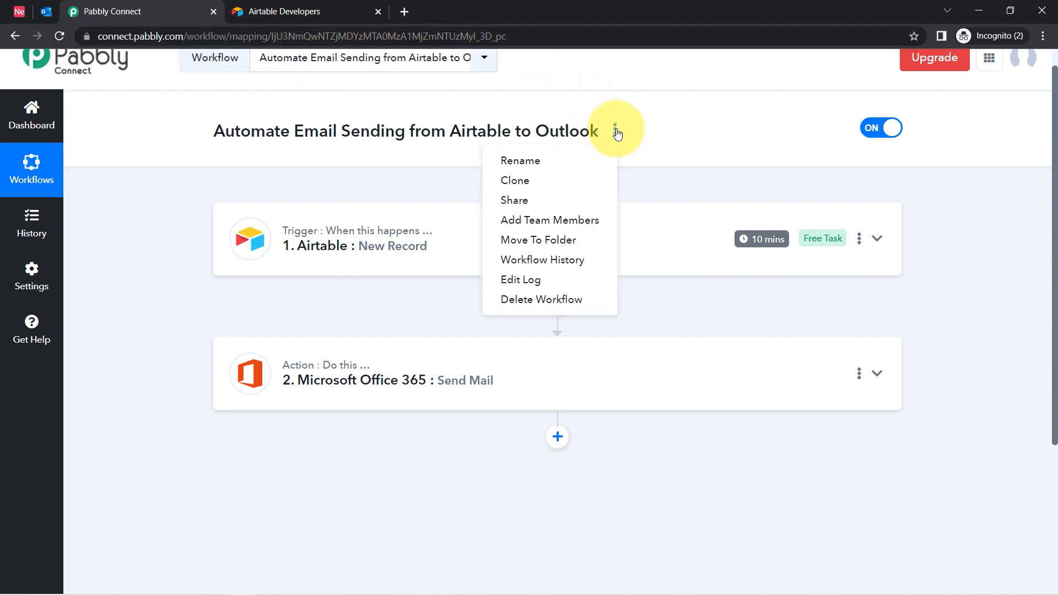
pyautogui.click(534, 199)
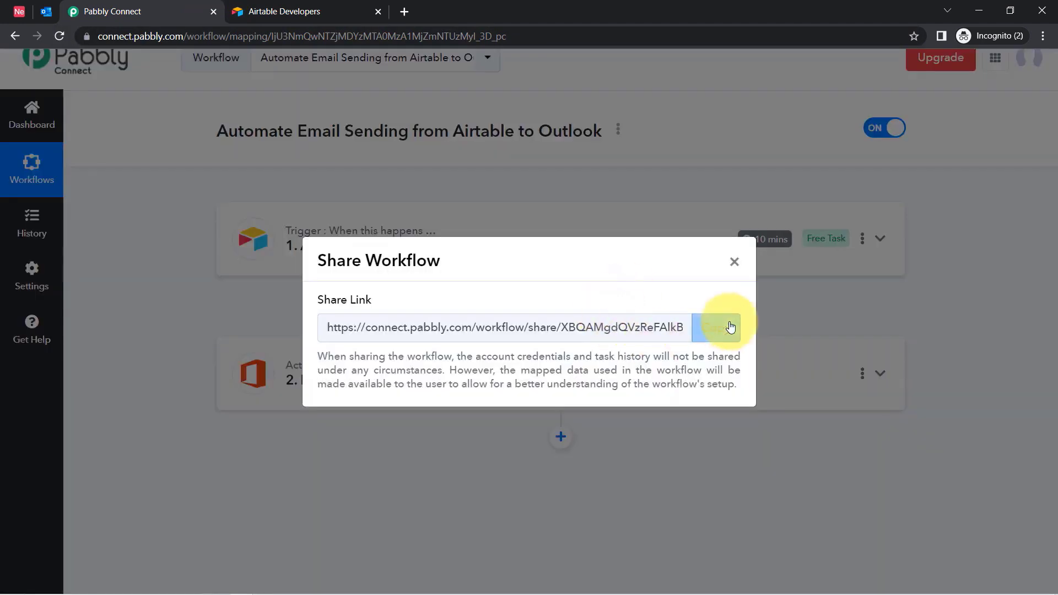
pyautogui.click(718, 334)
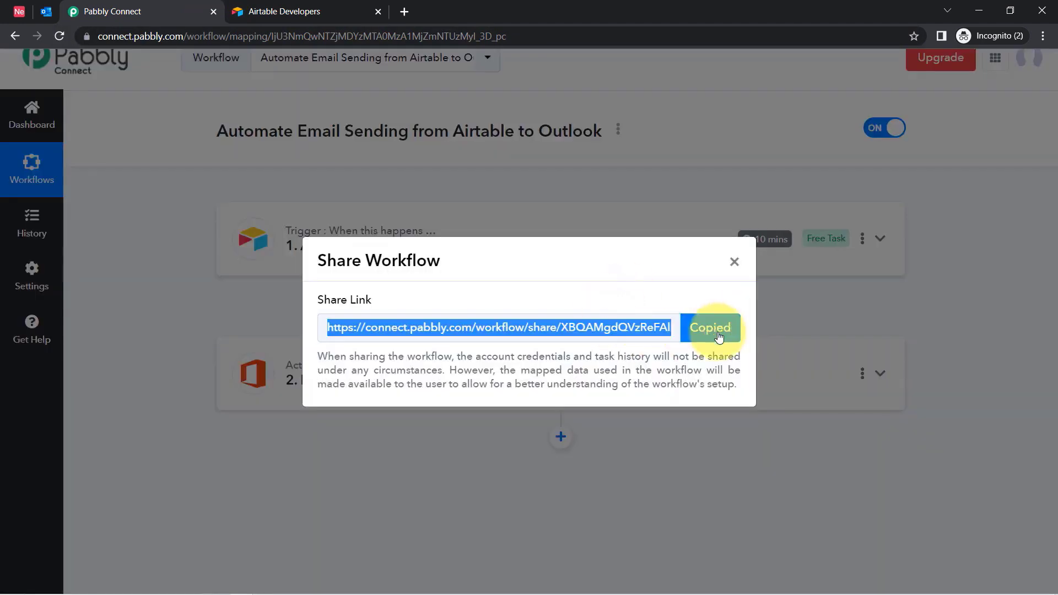
pyautogui.click(735, 263)
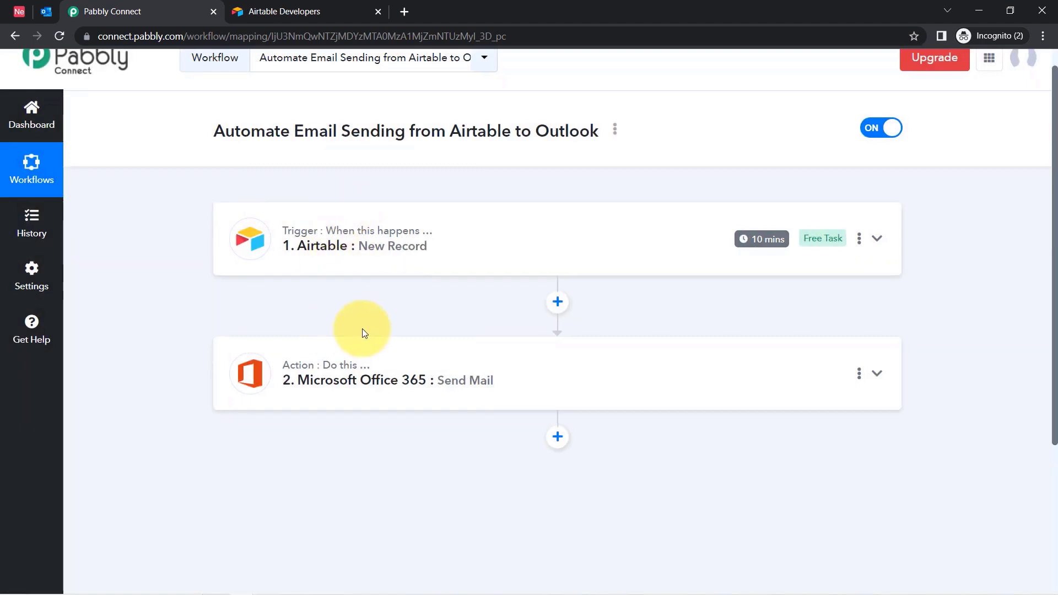
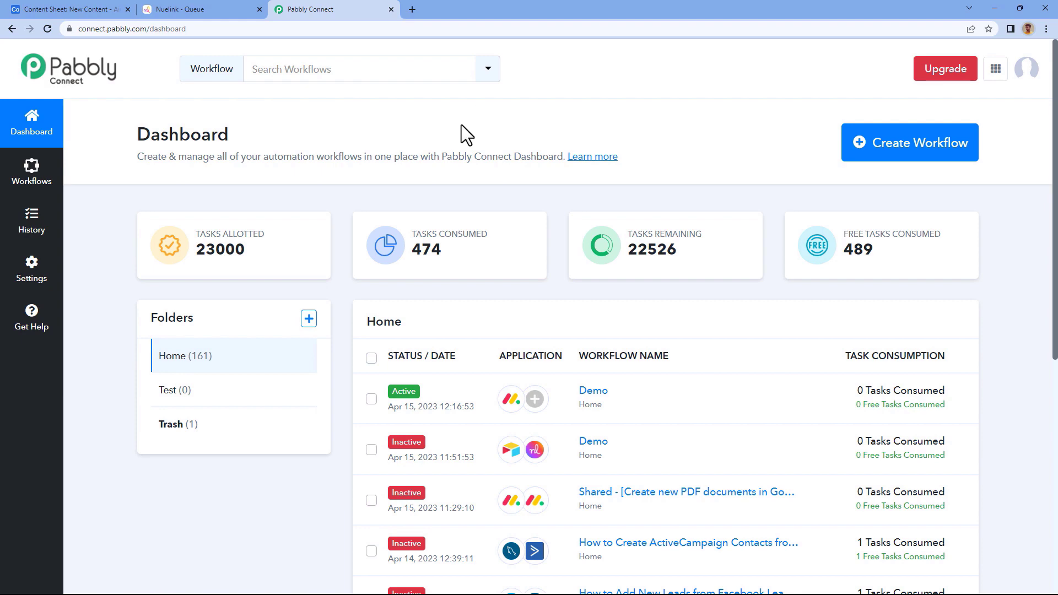
# Create a new workflow named "Airtable to Nuelink" from the Pabbly Connect dashboard.
pyautogui.click(920, 164)
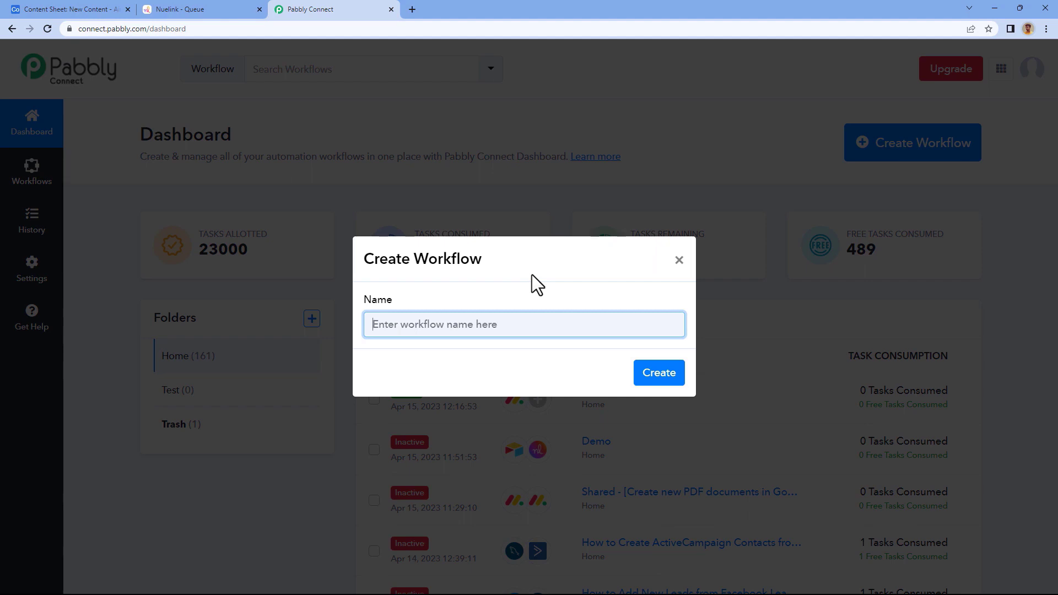
pyautogui.write('Airt')
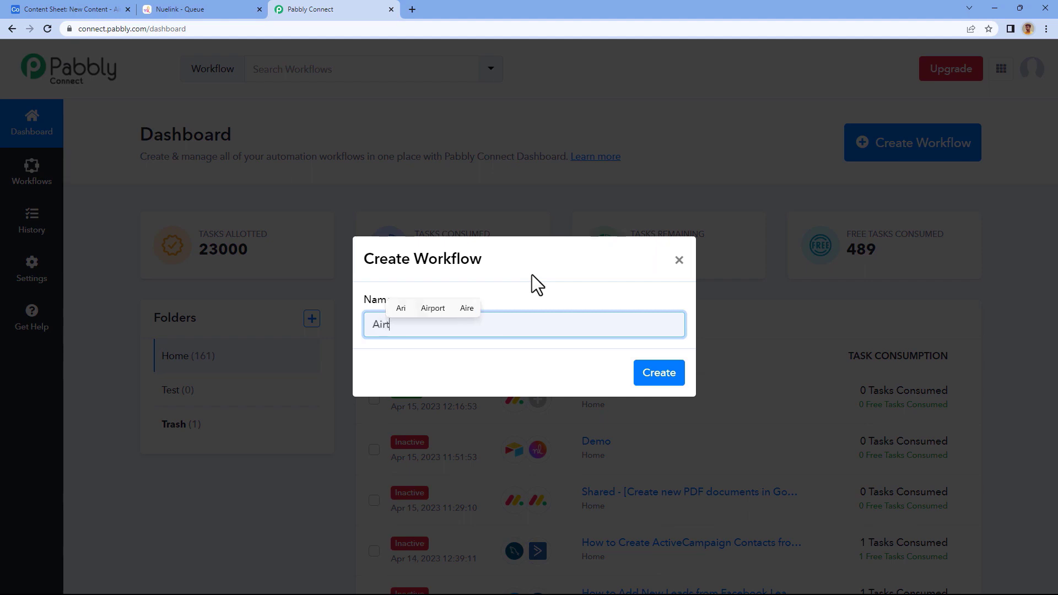
pyautogui.write('able to ')
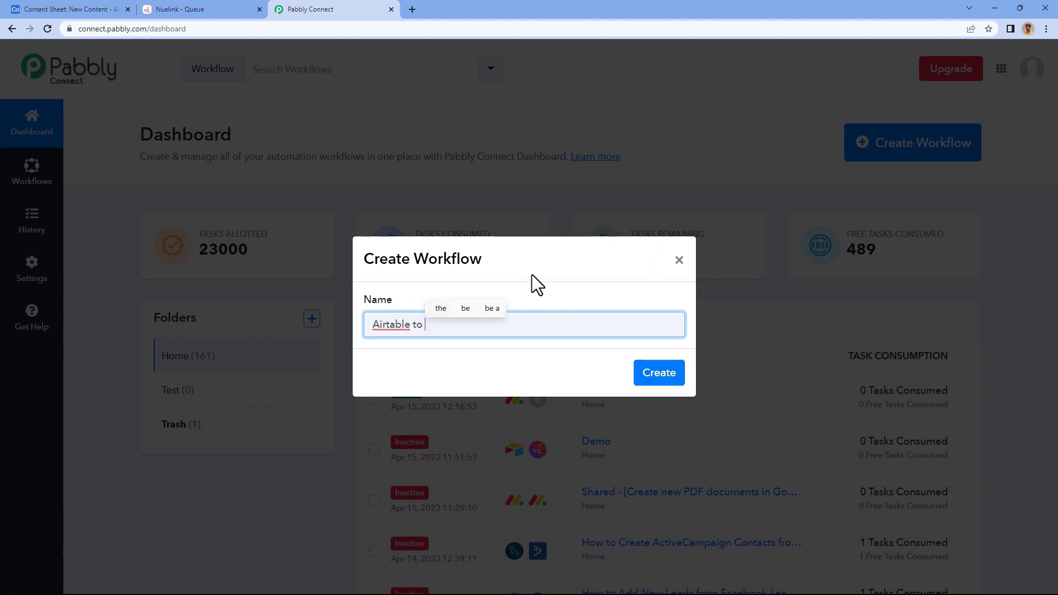
pyautogui.write('Nuelink')
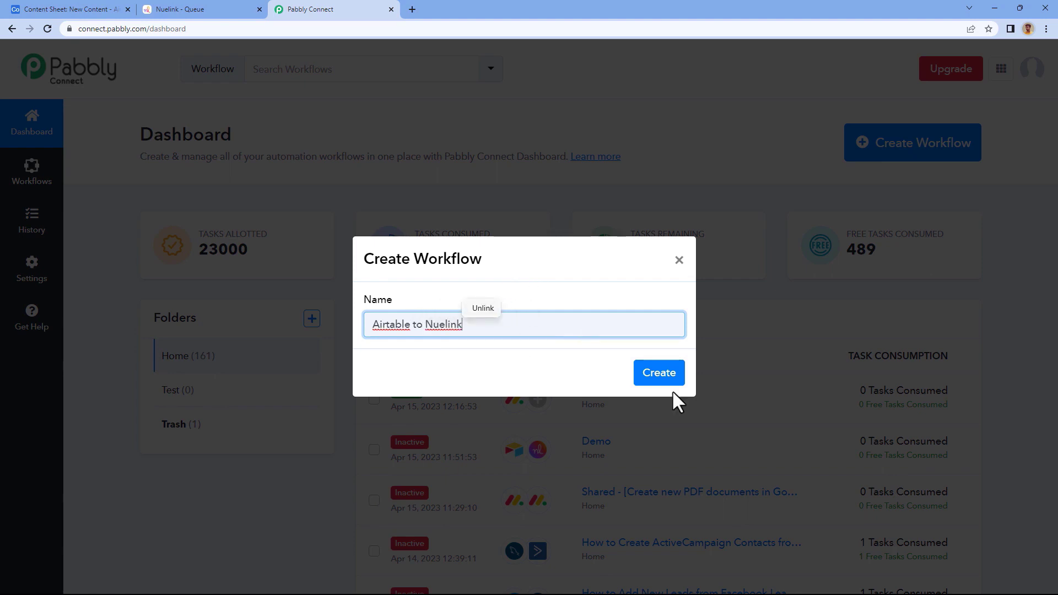
pyautogui.click(656, 375)
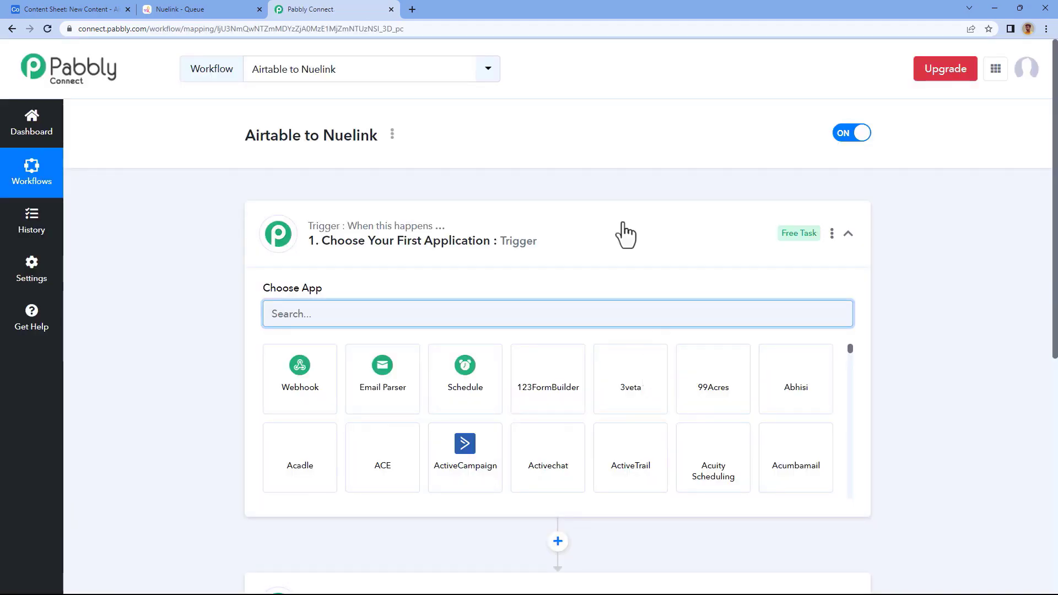
# Collapse the trigger to view the workflow's empty trigger and action steps, and reopen the trigger's app selection.
pyautogui.click(569, 239)
pyautogui.scroll(-2, 239, 237)
pyautogui.scroll(1, 225, 210)
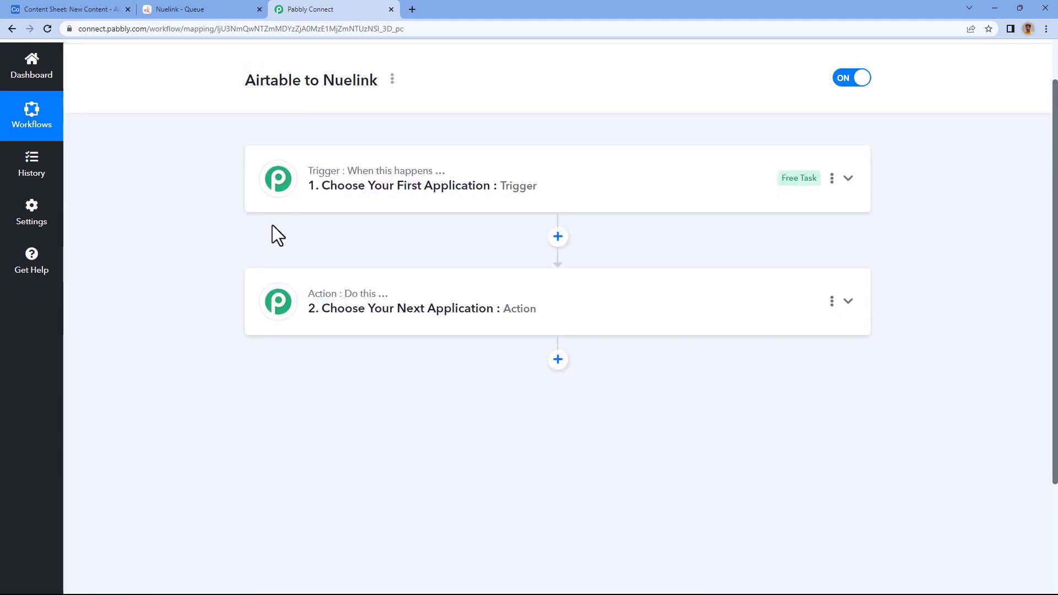
pyautogui.moveTo(310, 313)
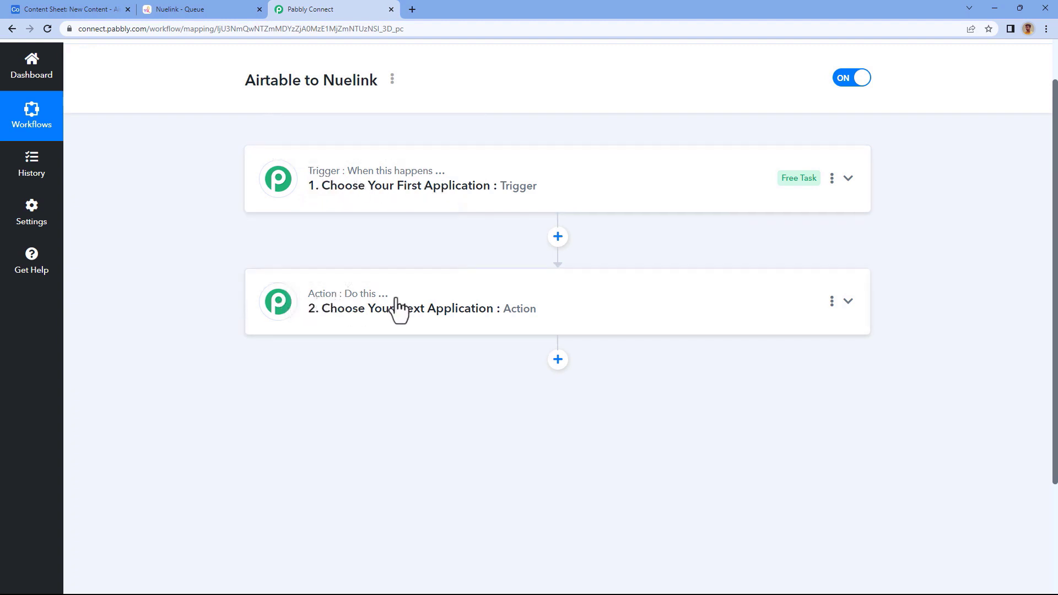
pyautogui.click(466, 183)
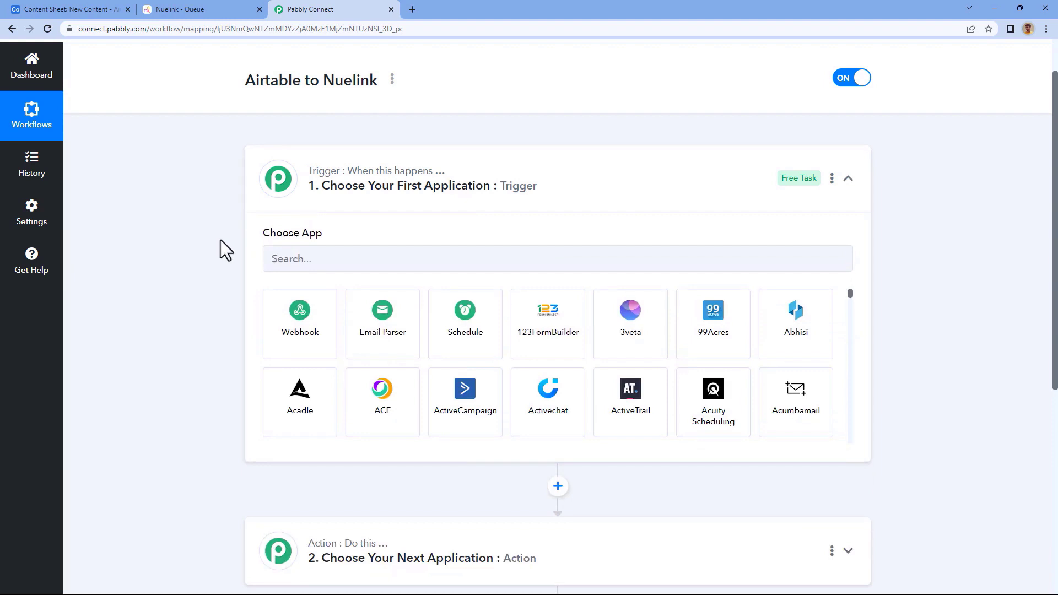
# Switch to Airtable and examine the New Content table of the Content Sheet base.
pyautogui.click(87, 10)
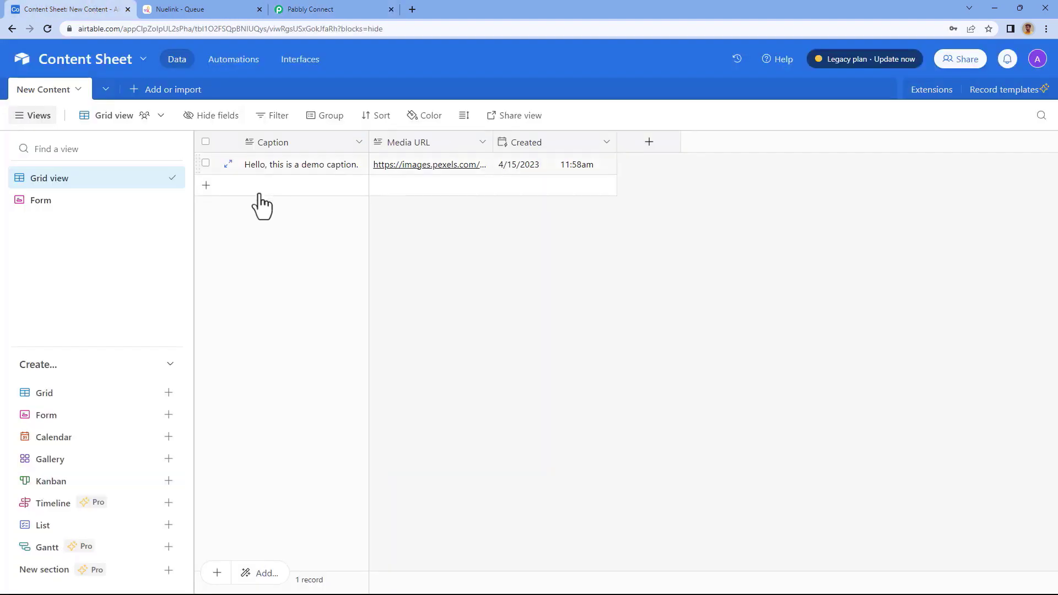
# Switch to the Pabbly Connect workflow "Airtable to Nuelink" and choose Airtable as the trigger app.
pyautogui.click(325, 10)
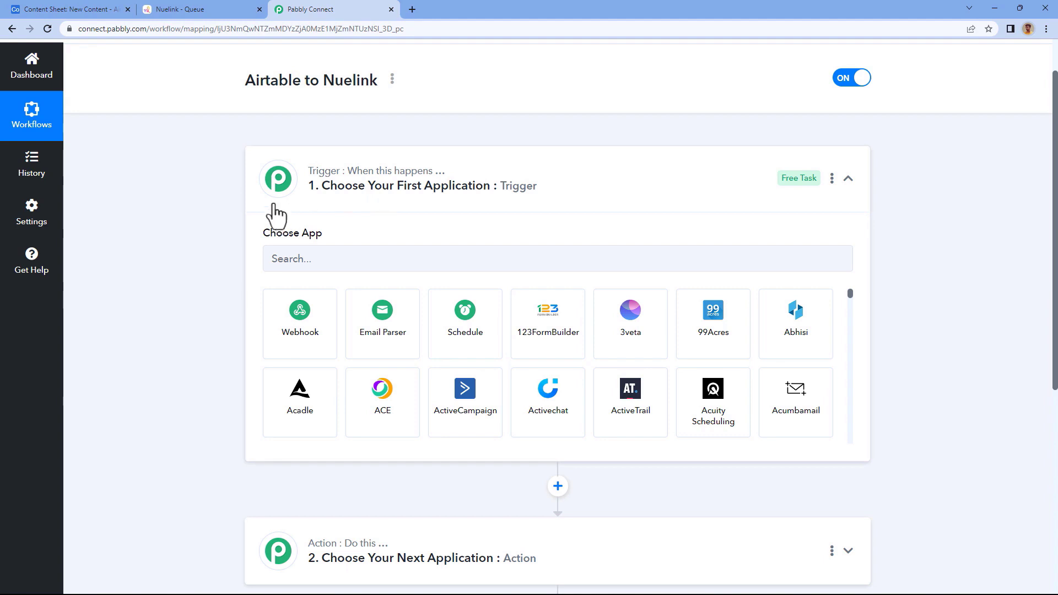
pyautogui.click(80, 7)
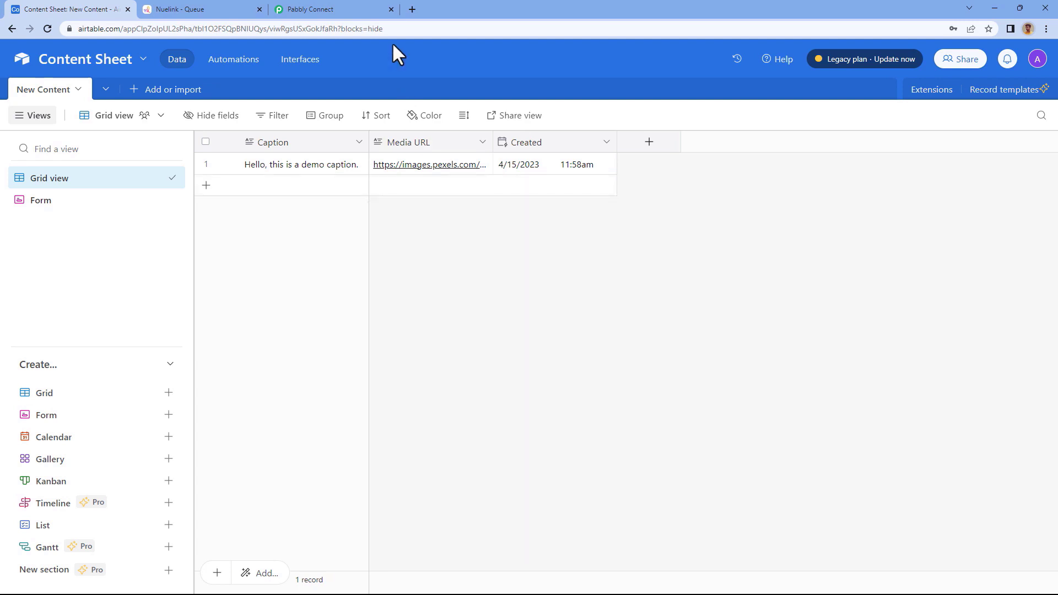
pyautogui.click(357, 8)
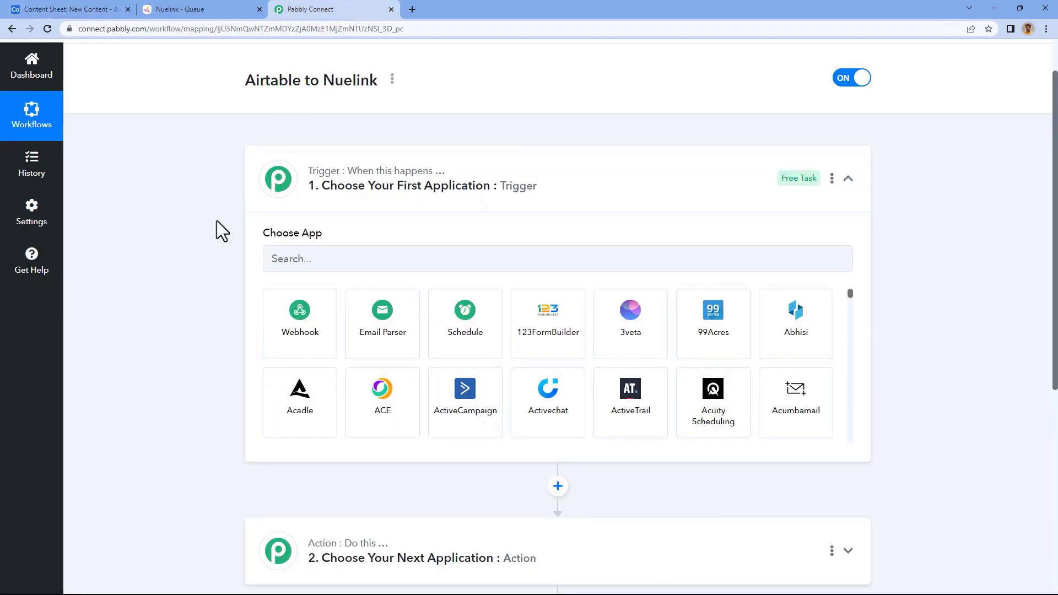
pyautogui.scroll(-2, 217, 220)
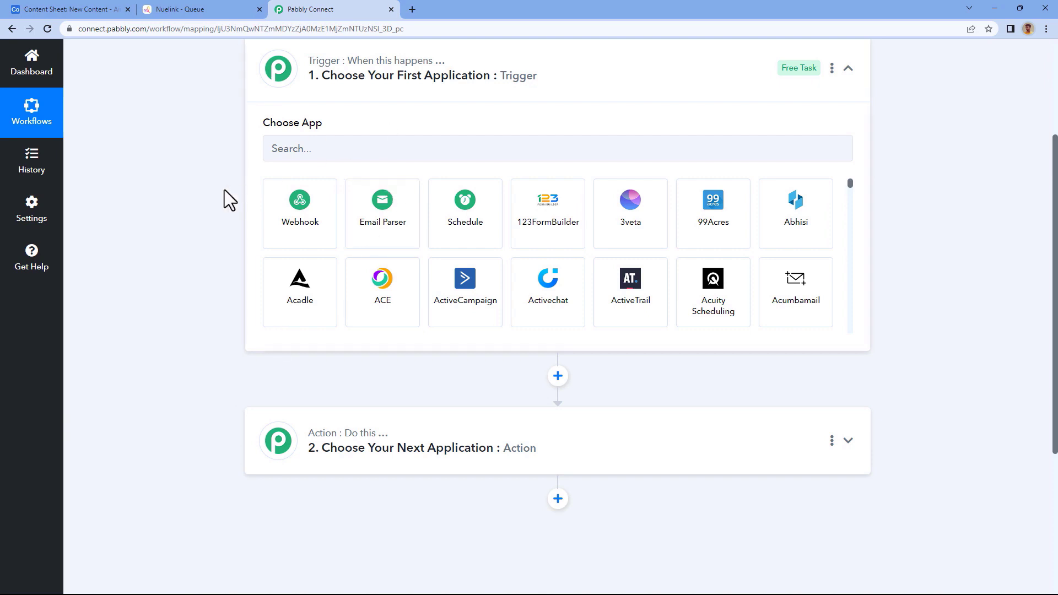
pyautogui.scroll(1, 224, 220)
pyautogui.click(346, 204)
pyautogui.write('Ai')
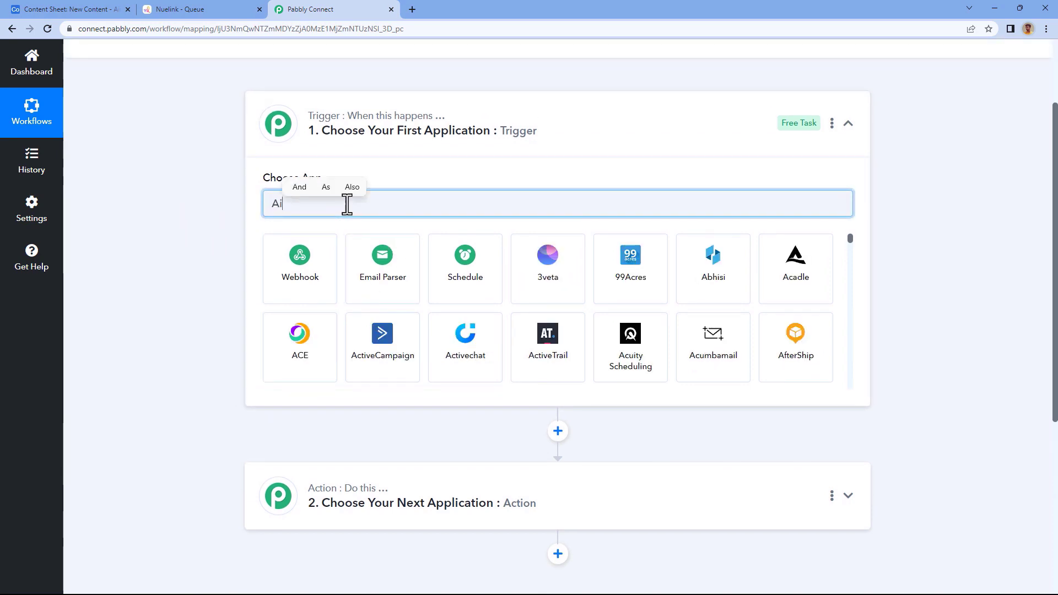
pyautogui.write('rtable')
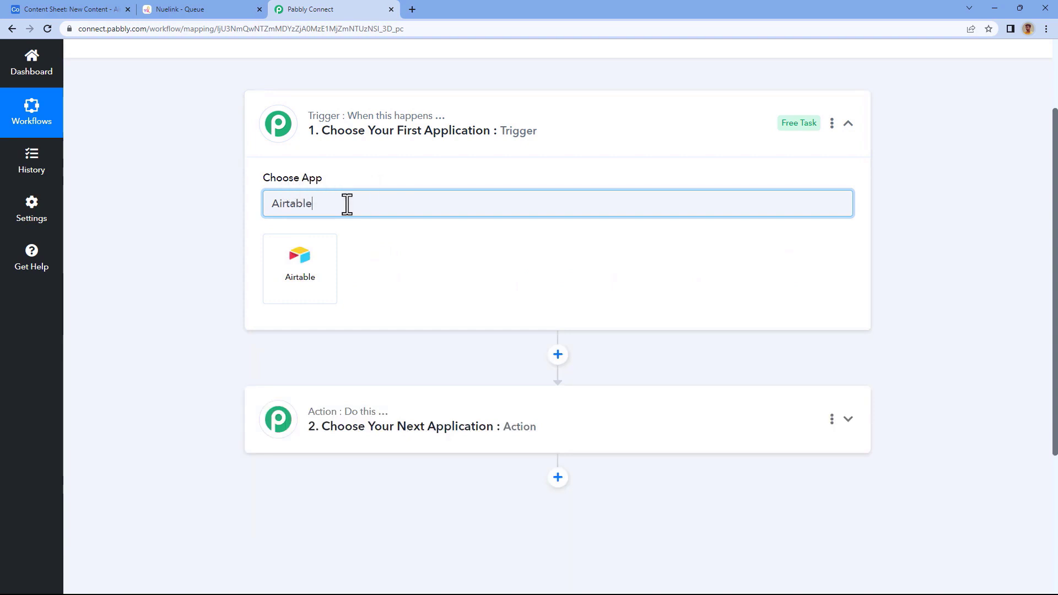
pyautogui.click(309, 267)
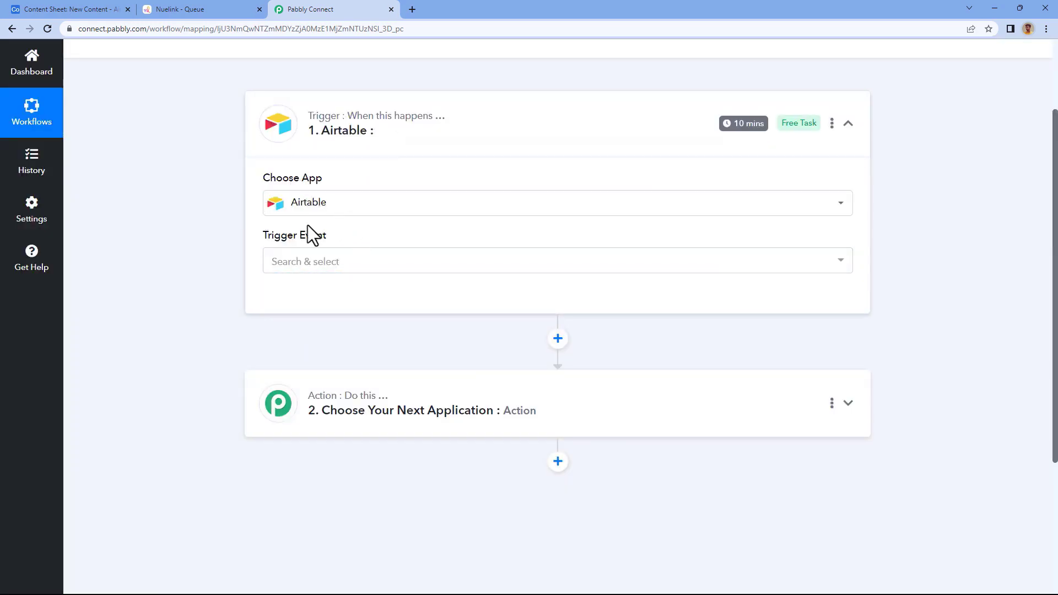
# Set the Airtable trigger event to New Record and start adding a new Airtable connection.
pyautogui.click(363, 262)
pyautogui.scroll(-1, 224, 276)
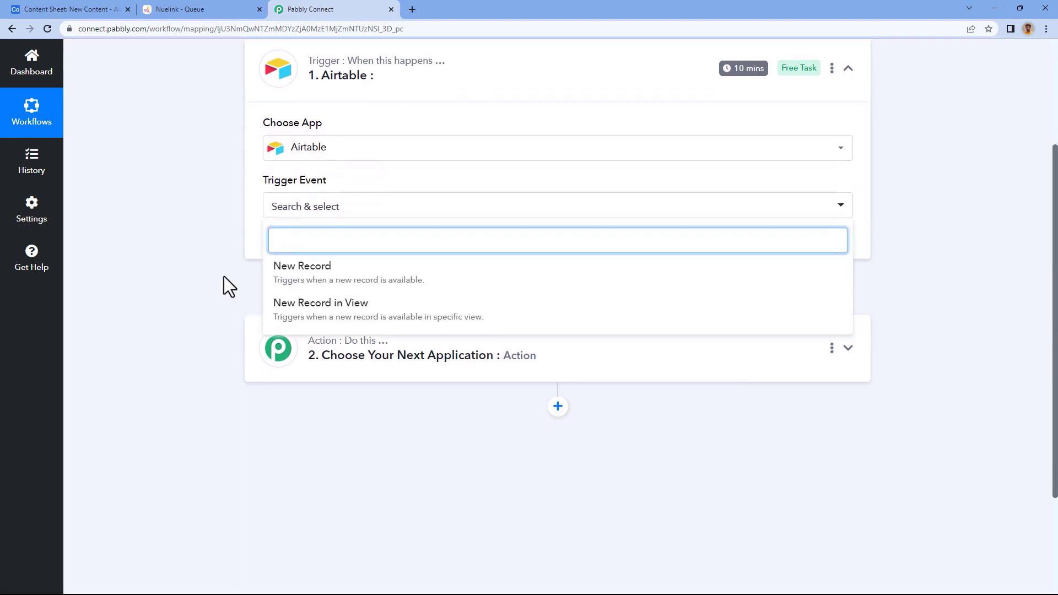
pyautogui.click(388, 274)
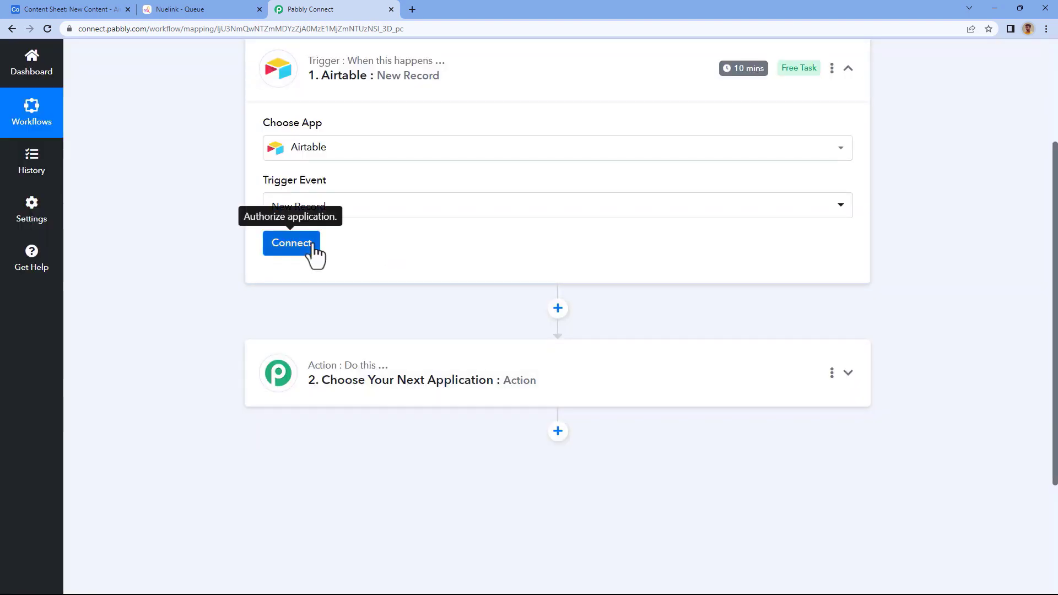
pyautogui.click(292, 243)
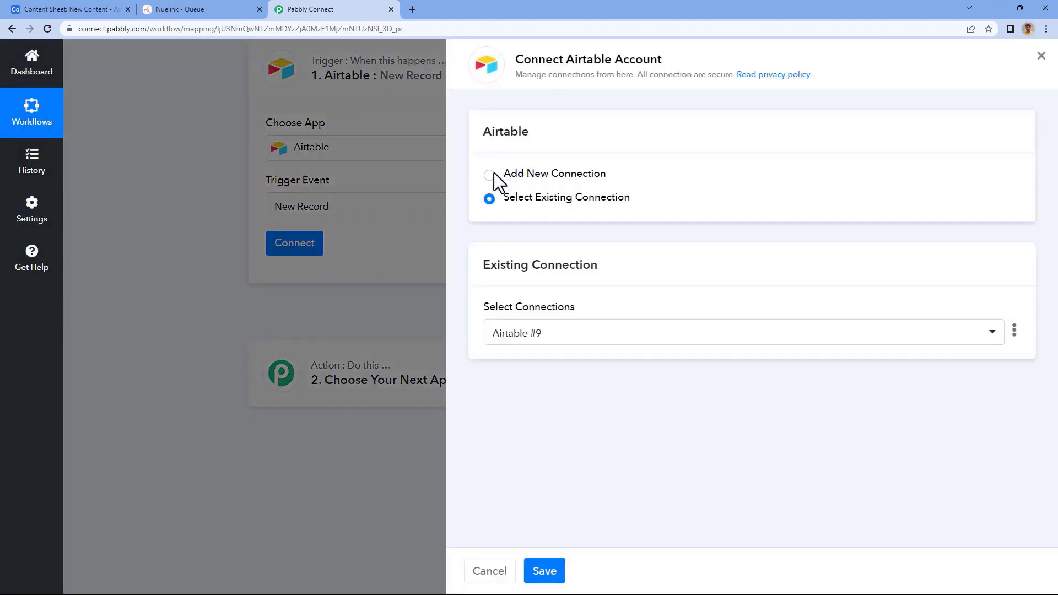
pyautogui.click(491, 175)
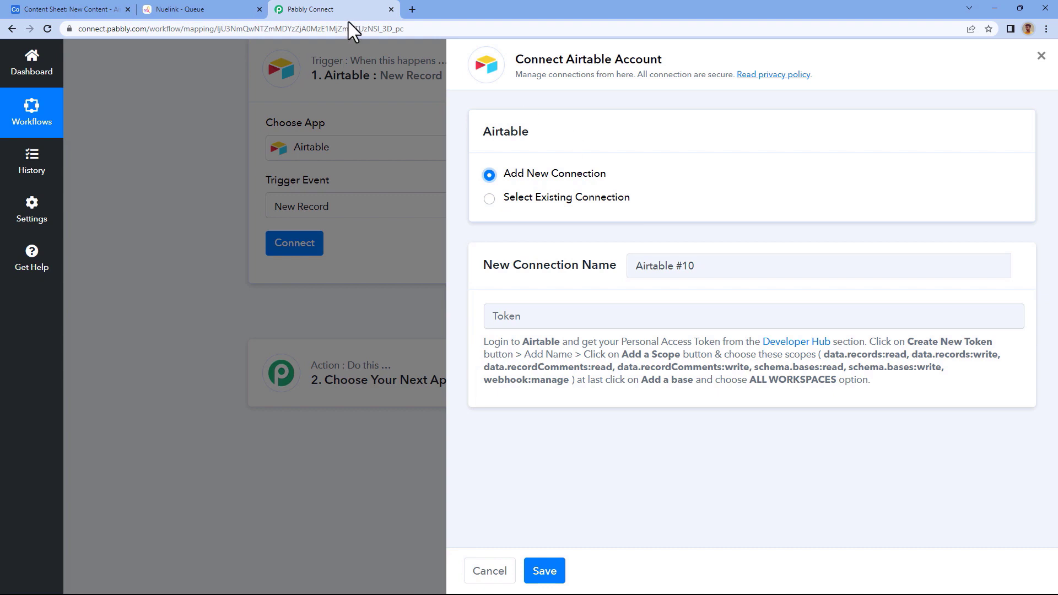
# Switch to Airtable and start a new personal access token named "Pabbly" in the Developer hub.
pyautogui.click(85, 8)
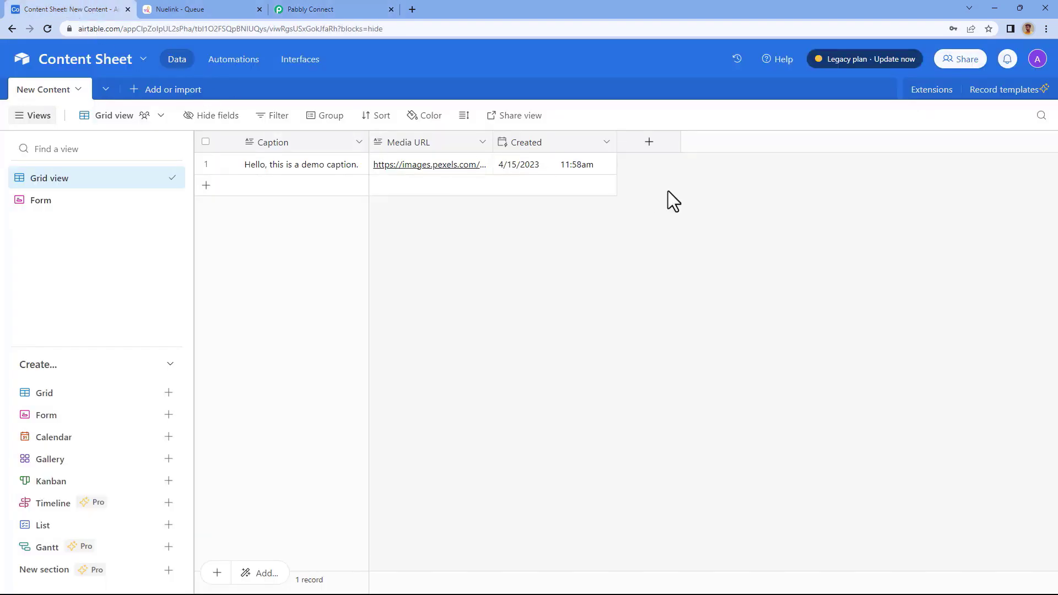
pyautogui.click(1037, 60)
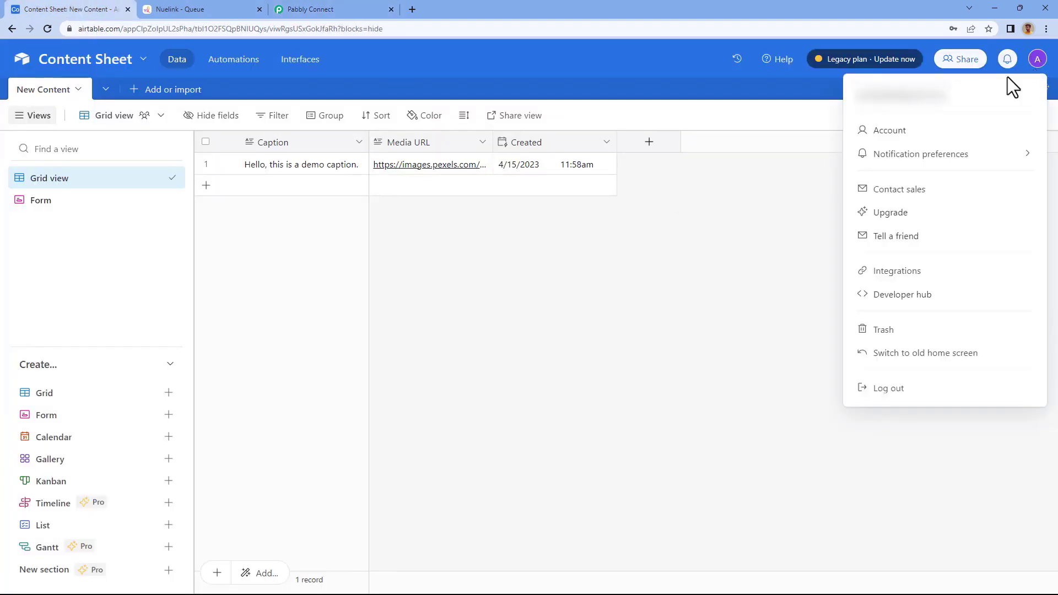
pyautogui.click(929, 296)
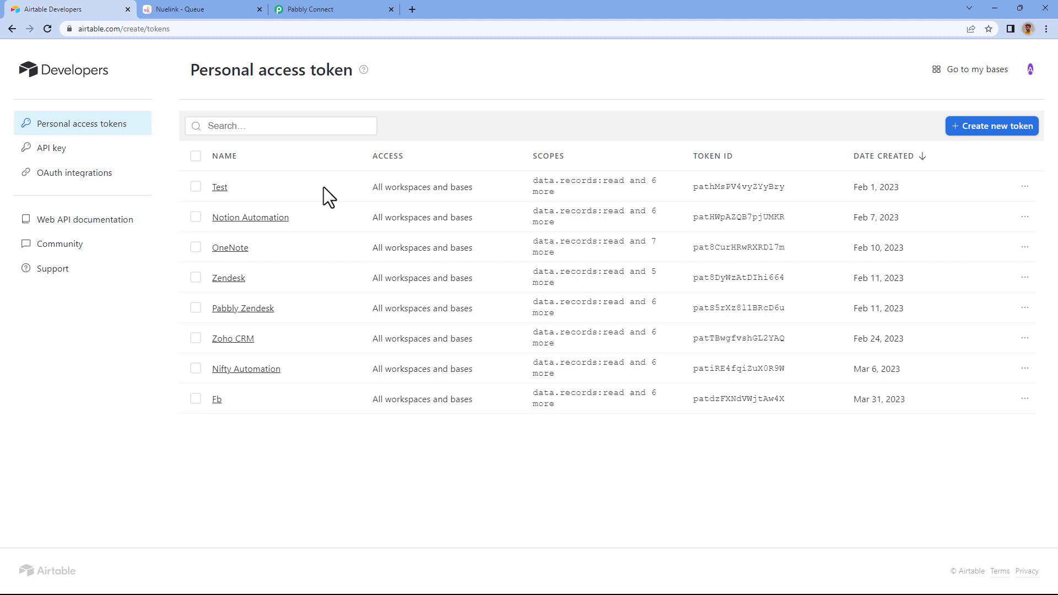
pyautogui.click(991, 131)
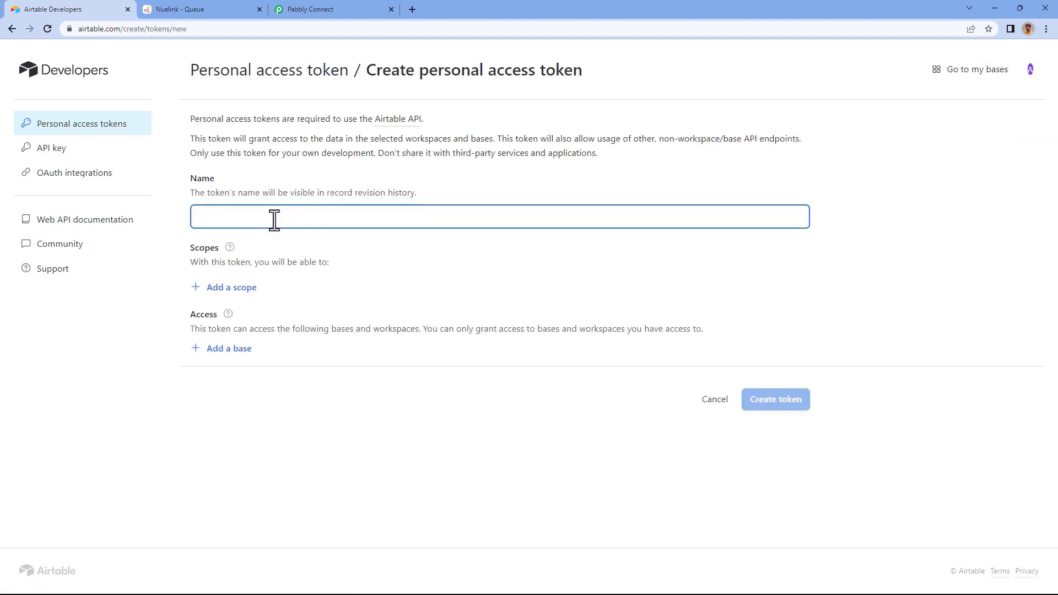
pyautogui.write('pabbly')
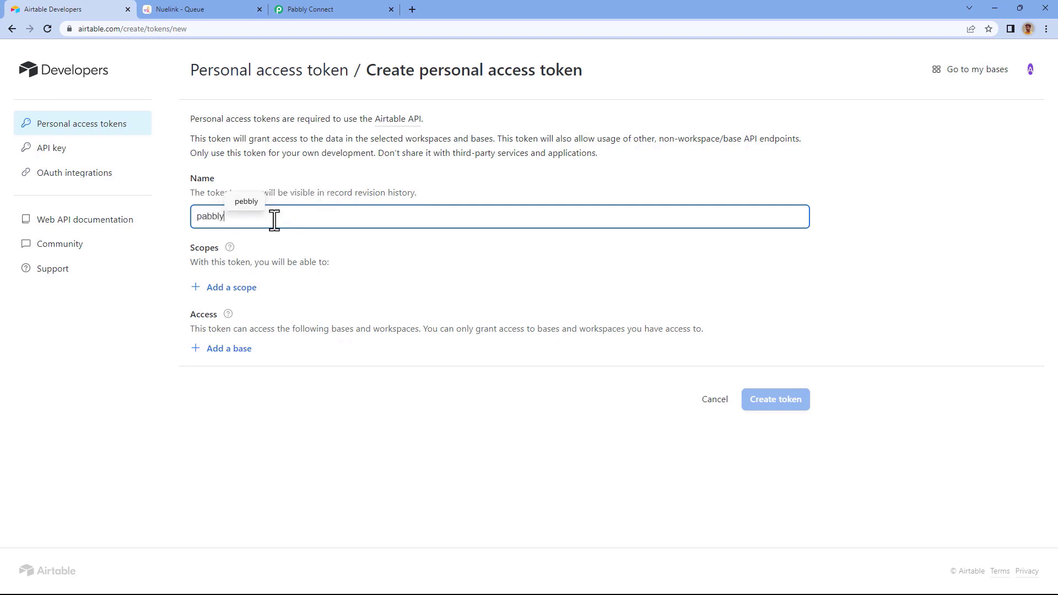
pyautogui.press('BackSpace')
pyautogui.write('B')
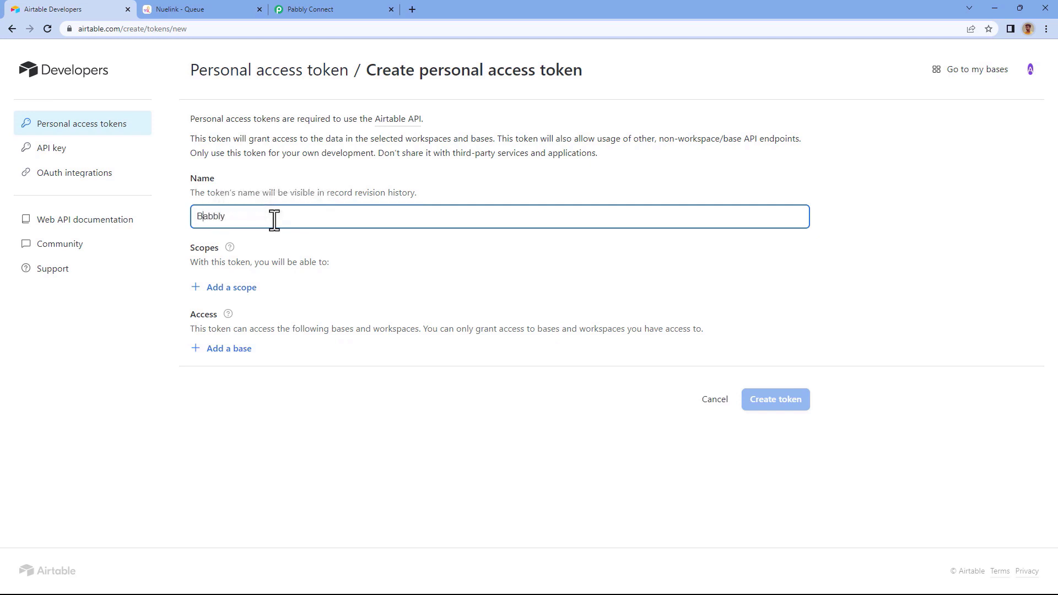
pyautogui.press('BackSpace')
pyautogui.write('P')
# Add the scopes data.records:read, data.records:write, data.recordComments:read and data.recordComments:write to the token.
pyautogui.click(198, 287)
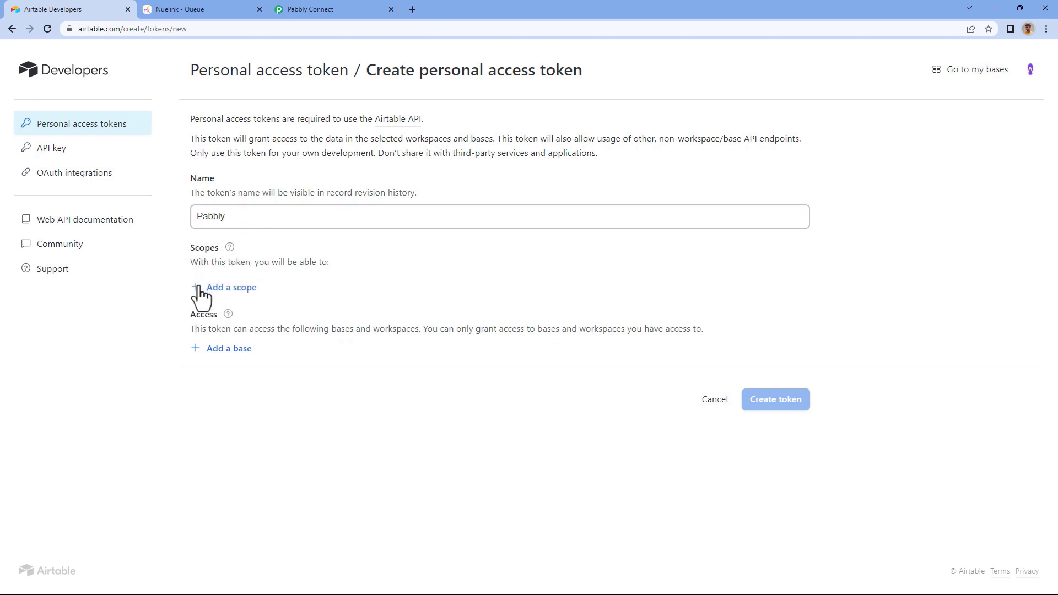
pyautogui.click(278, 276)
pyautogui.click(281, 368)
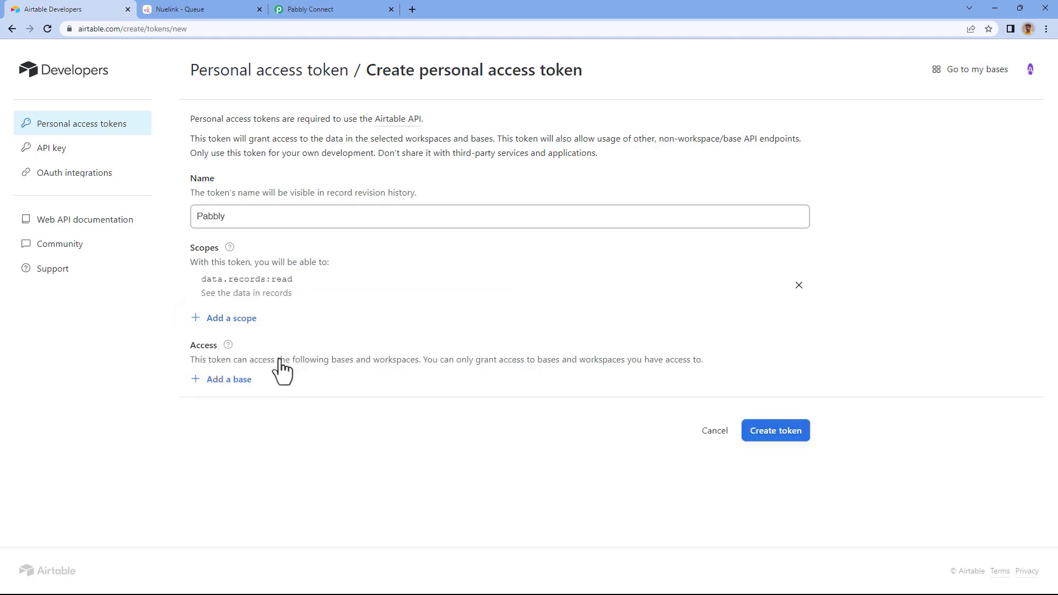
pyautogui.click(209, 318)
pyautogui.click(259, 412)
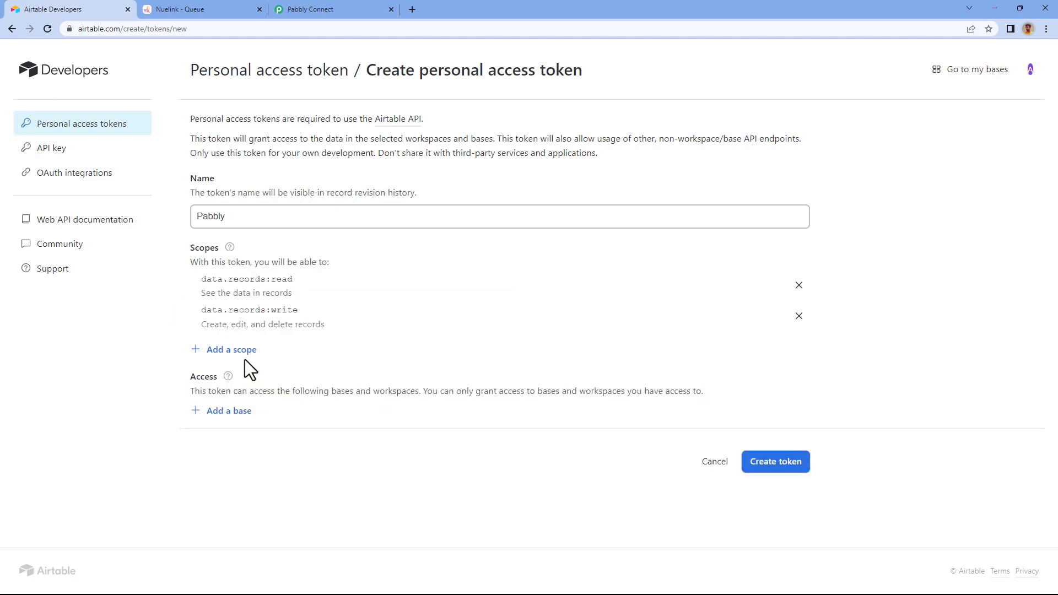
pyautogui.click(220, 350)
pyautogui.click(247, 427)
pyautogui.click(239, 381)
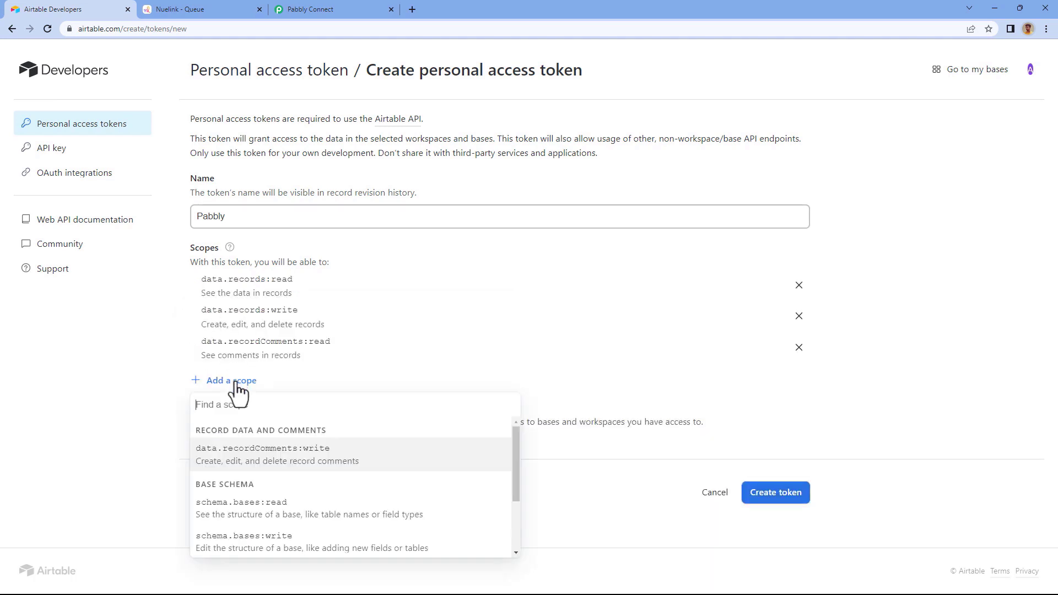
pyautogui.click(259, 465)
# Check the required scopes in Pabbly Connect, and add schema.bases:read, schema.bases:write and webhook:manage to the Airtable token.
pyautogui.click(287, 11)
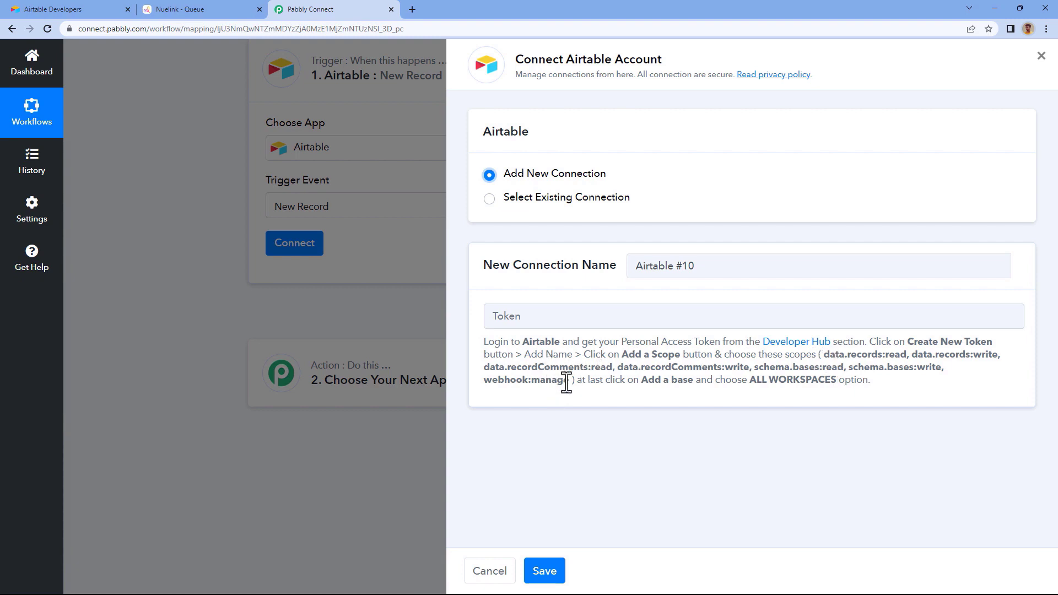
pyautogui.click(99, 9)
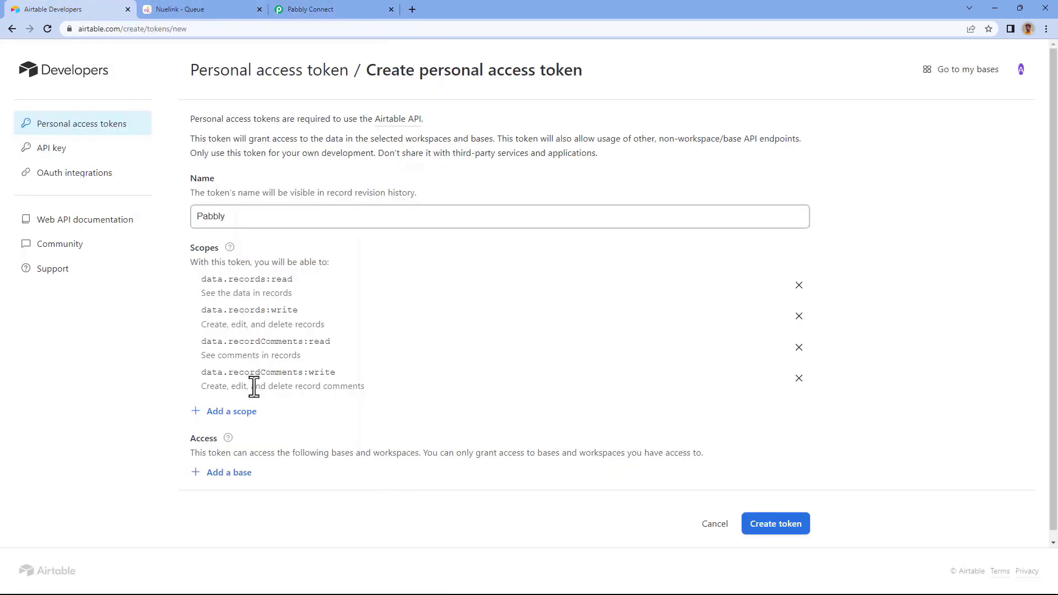
pyautogui.click(248, 422)
pyautogui.click(259, 295)
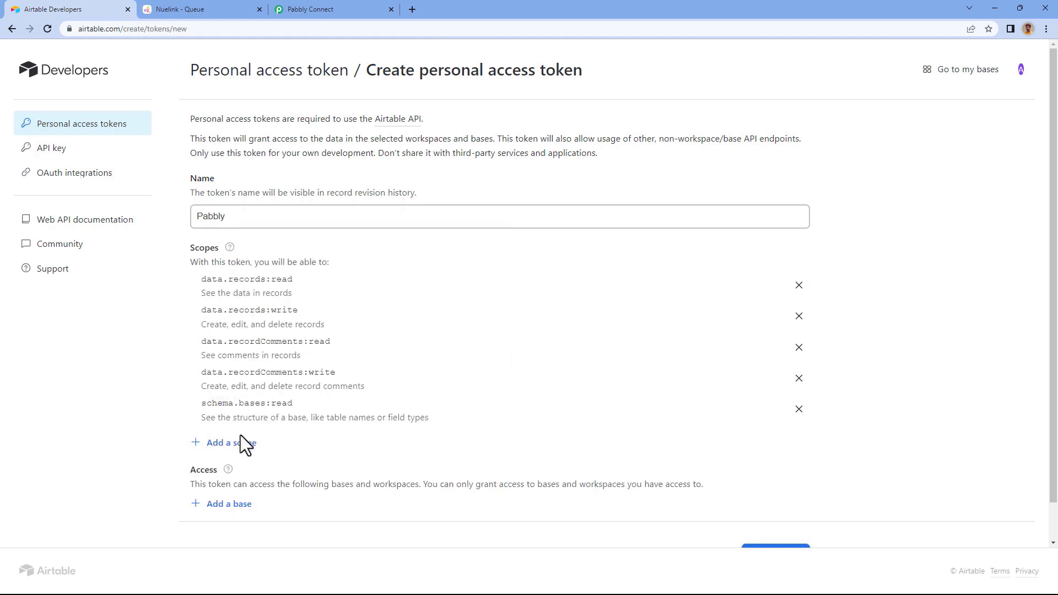
pyautogui.click(248, 443)
pyautogui.click(270, 328)
pyautogui.click(245, 474)
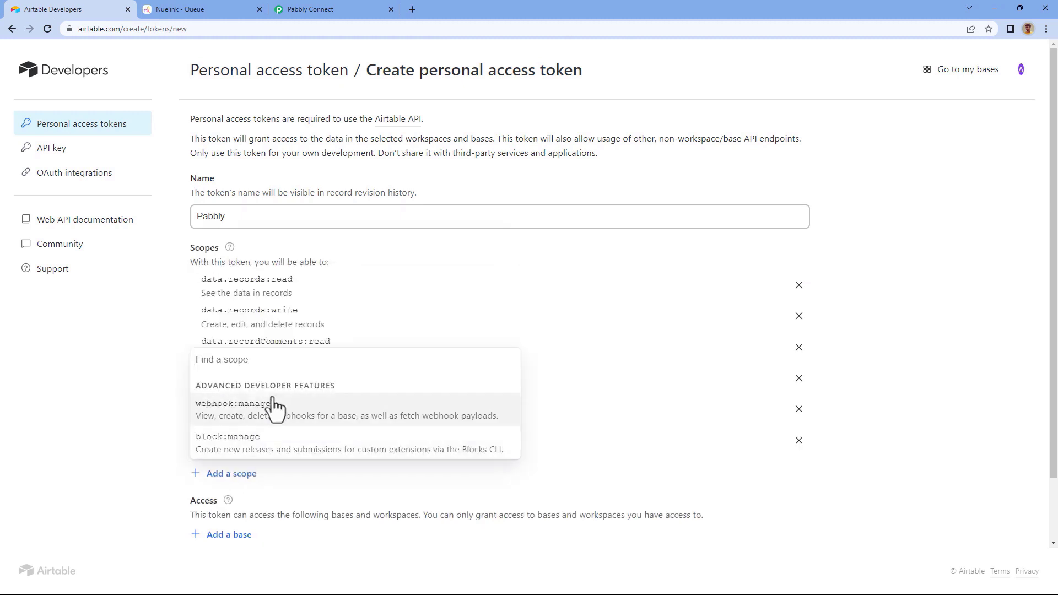
pyautogui.click(274, 422)
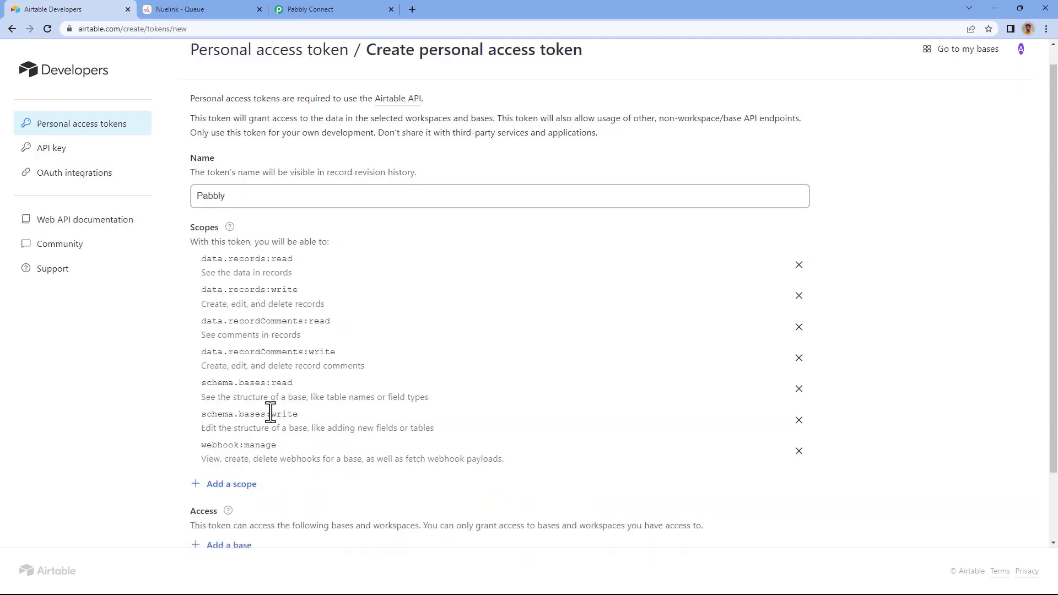
# Give the token access to all current and future bases in all current and future workspaces, and create it.
pyautogui.scroll(-2, 259, 331)
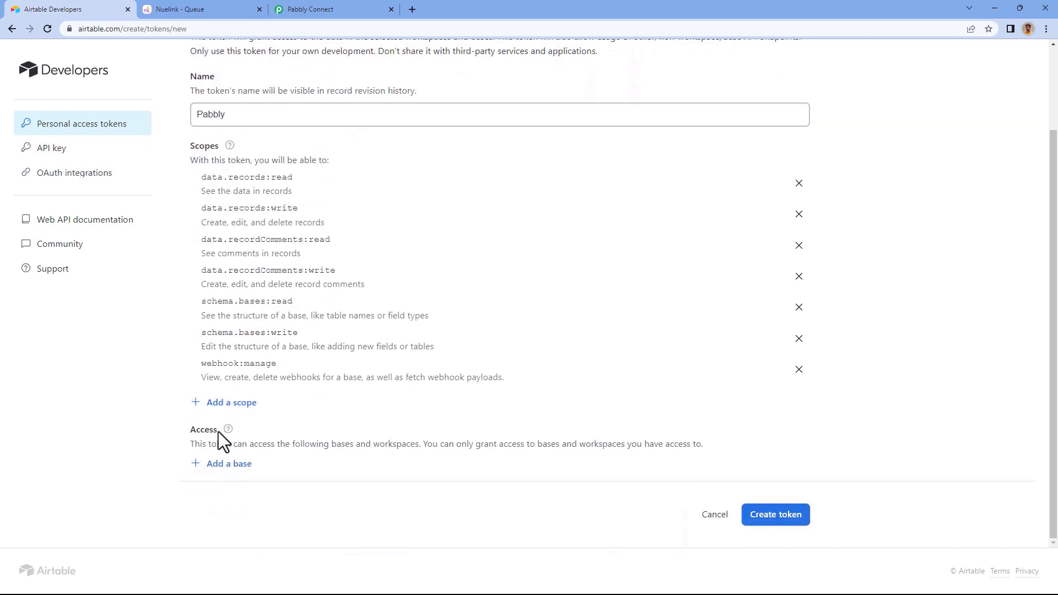
pyautogui.click(226, 479)
pyautogui.scroll(-2, 226, 436)
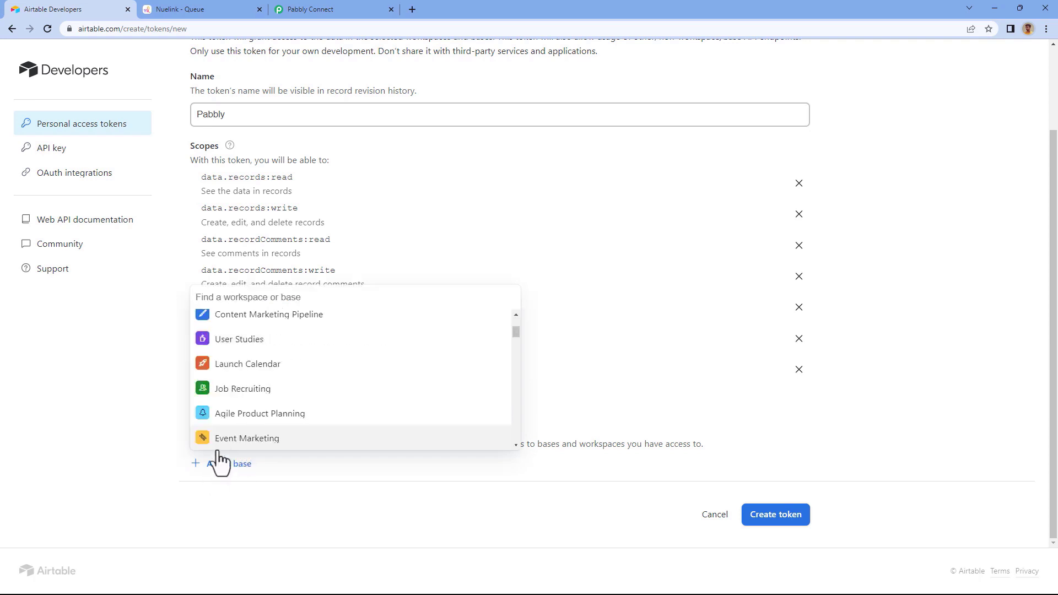
pyautogui.scroll(2, 248, 369)
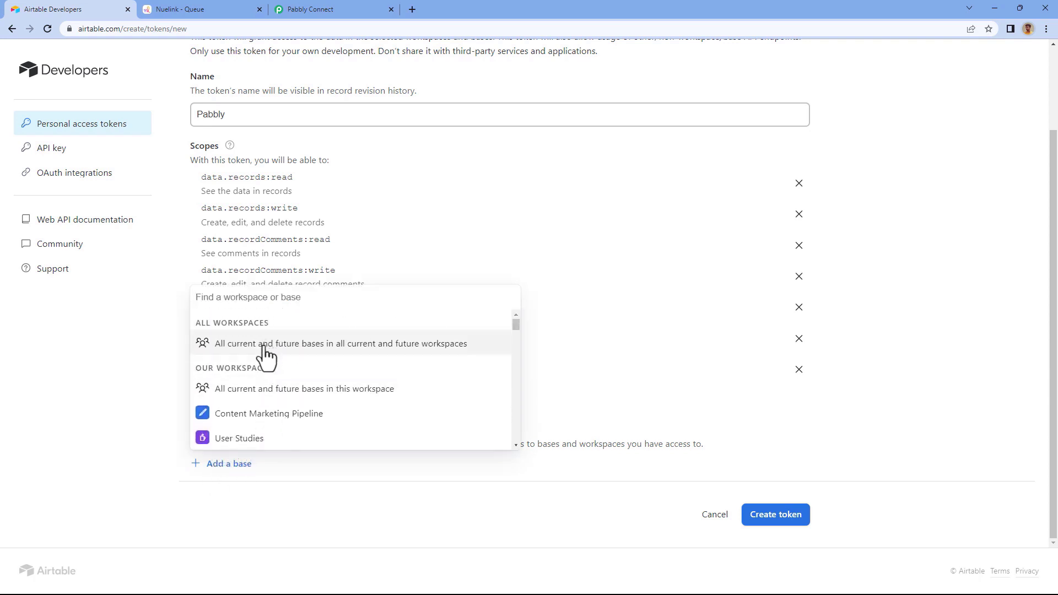
pyautogui.click(268, 347)
pyautogui.scroll(-1, 524, 446)
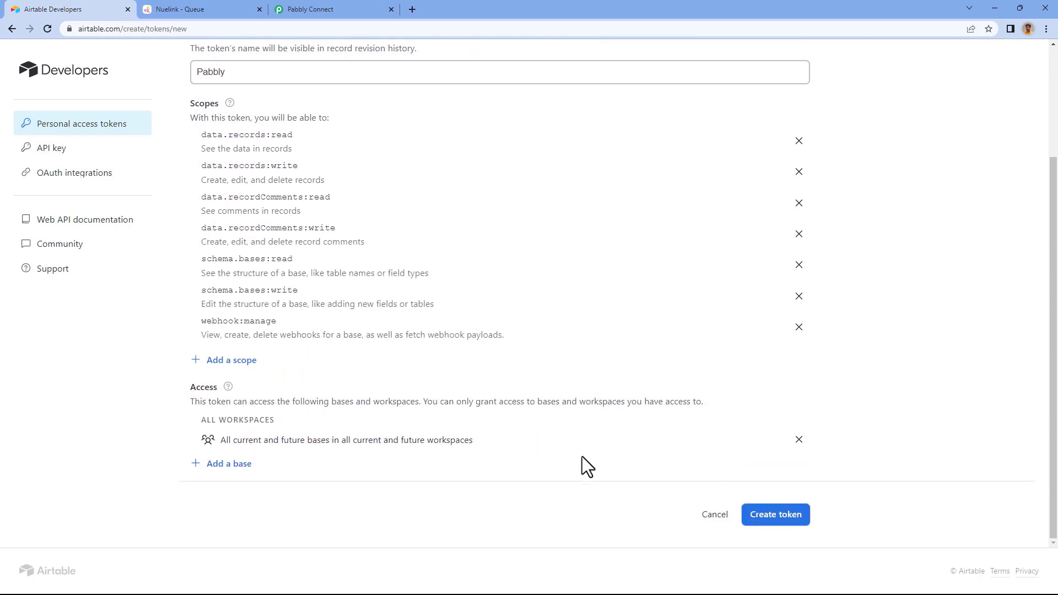
pyautogui.click(799, 511)
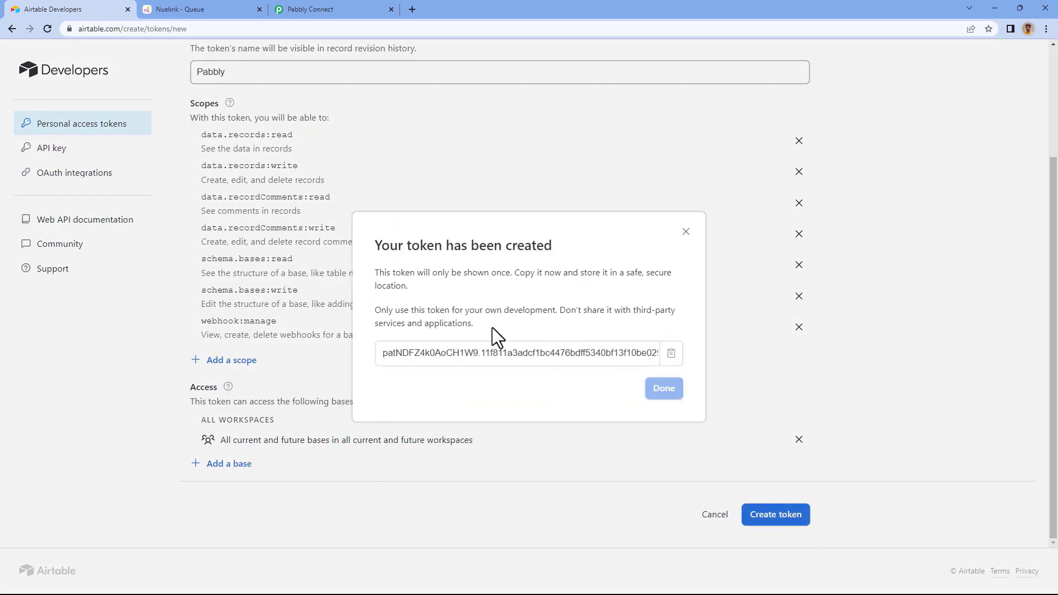
# Copy the new access token, paste it into the Token field of the Airtable connection in Pabbly Connect, and save the connection.
pyautogui.click(671, 355)
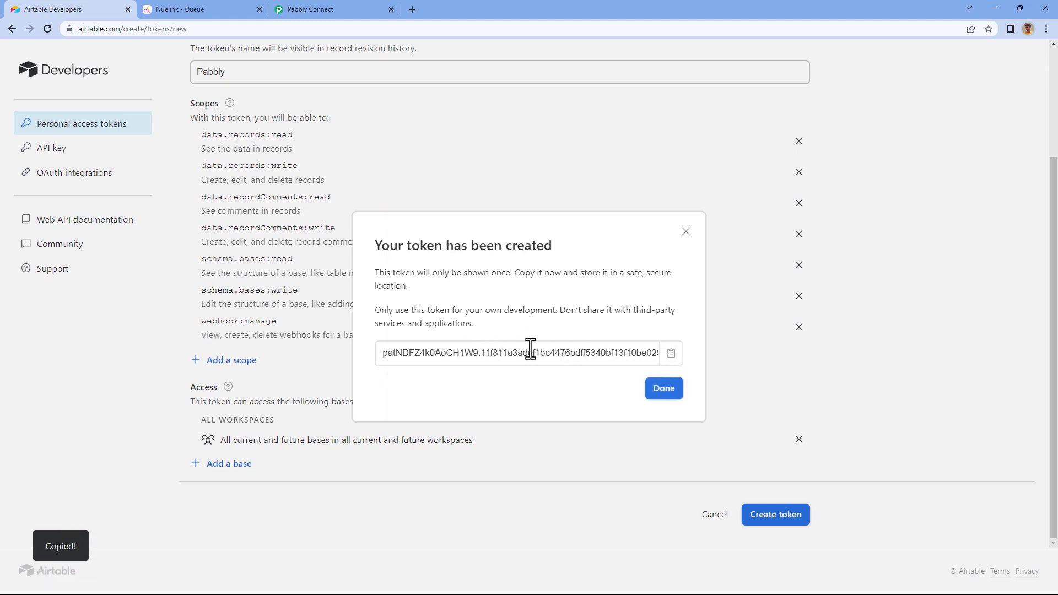
pyautogui.click(368, 8)
pyautogui.click(545, 311)
pyautogui.rightClick(545, 312)
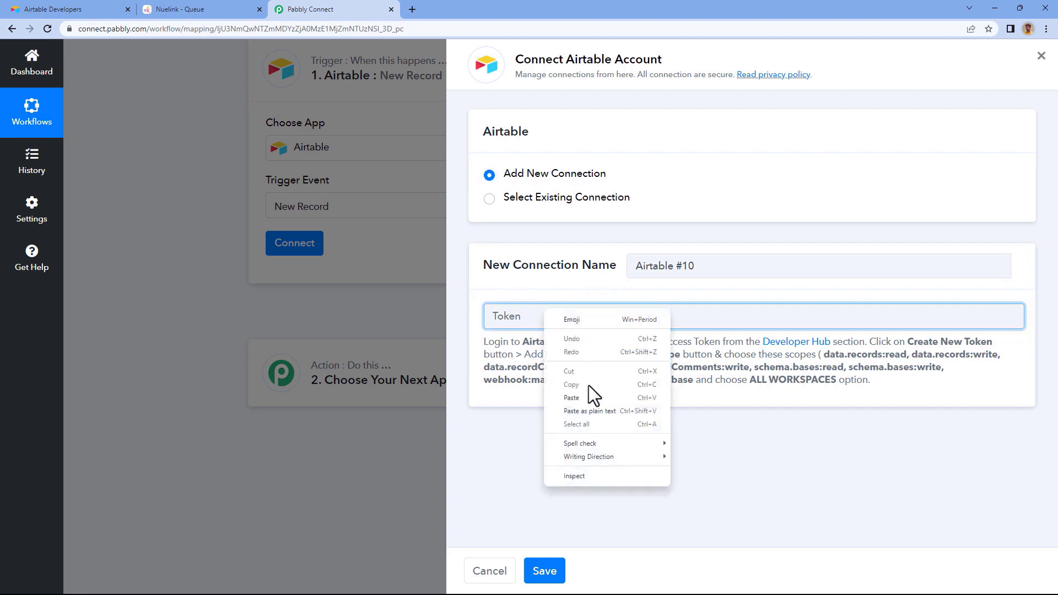
pyautogui.click(571, 397)
pyautogui.click(544, 573)
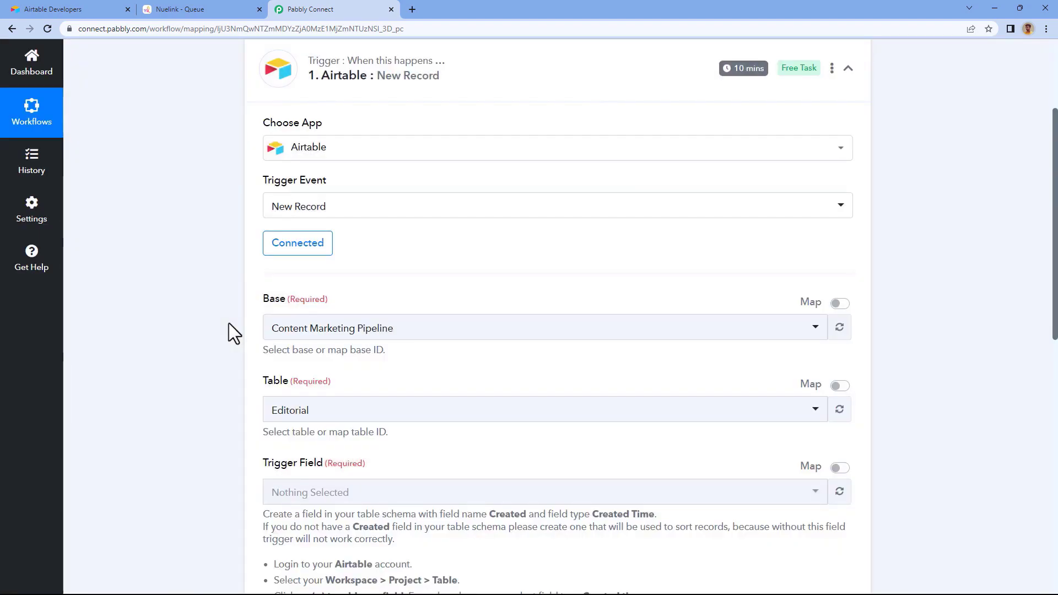
pyautogui.scroll(-2, 229, 323)
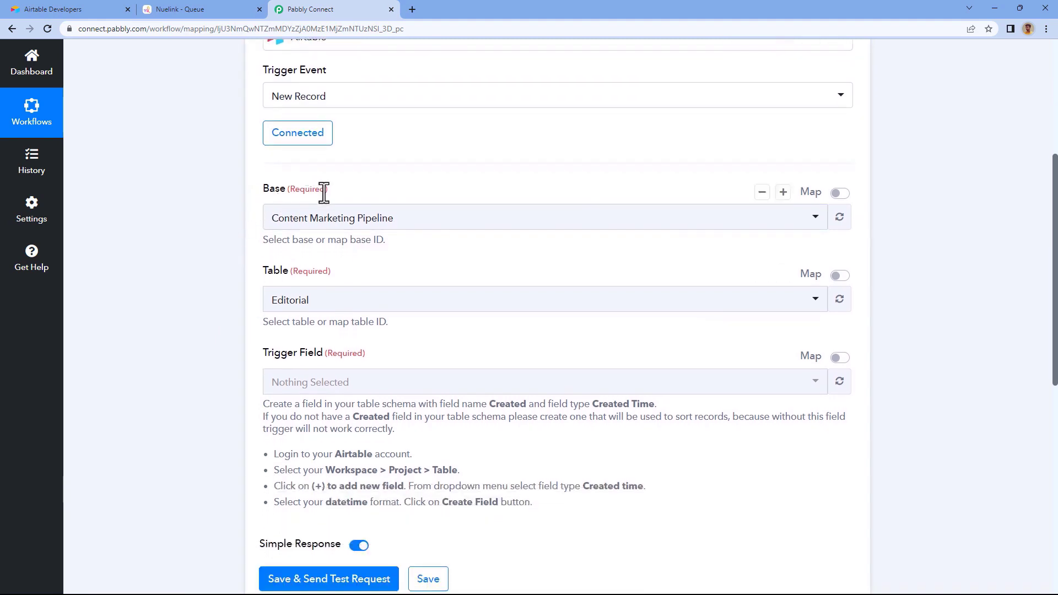
# Check the base's name in Airtable, and select Content Sheet as the trigger's base in Pabbly Connect.
pyautogui.scroll(-1, 301, 196)
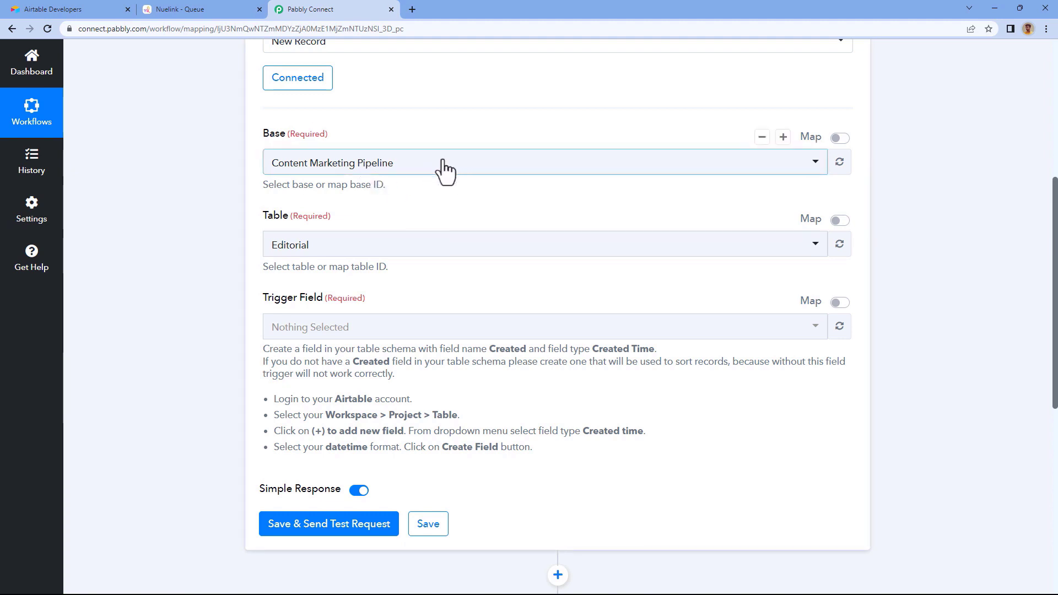
pyautogui.click(465, 170)
pyautogui.scroll(-10, 384, 259)
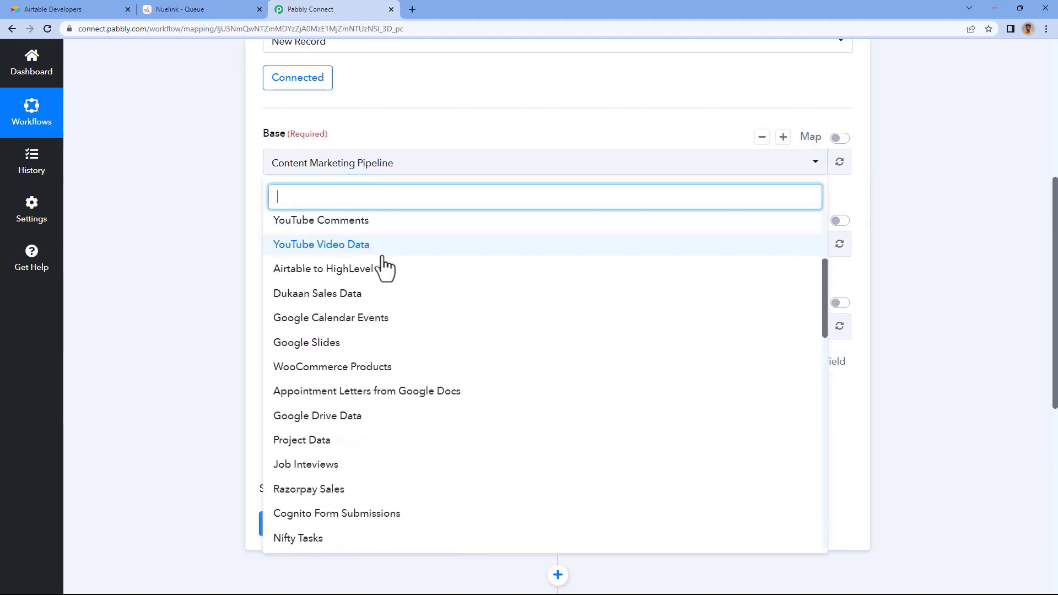
pyautogui.scroll(8, 387, 281)
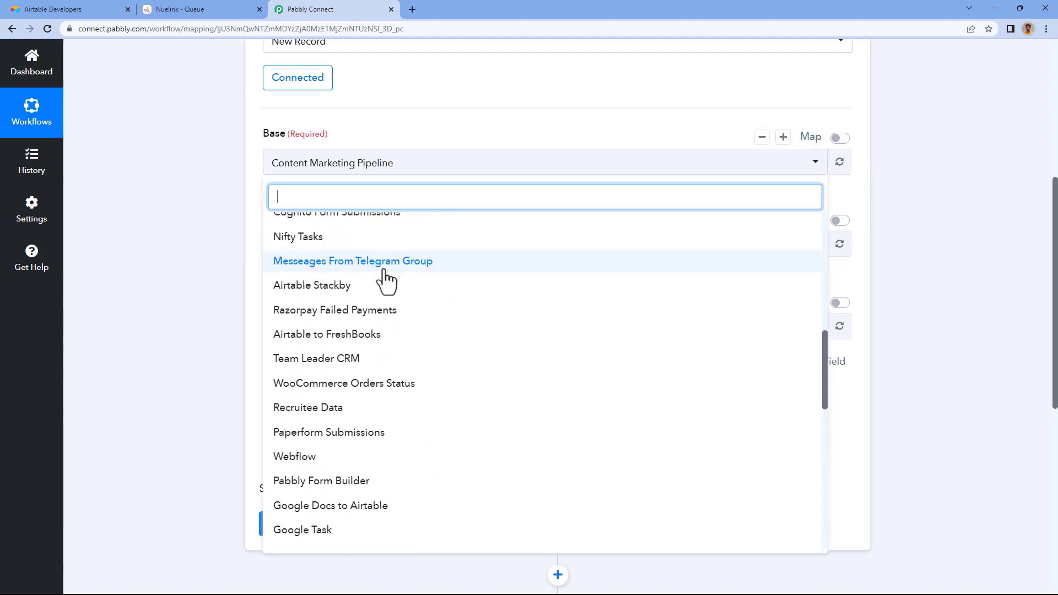
pyautogui.scroll(2, 385, 281)
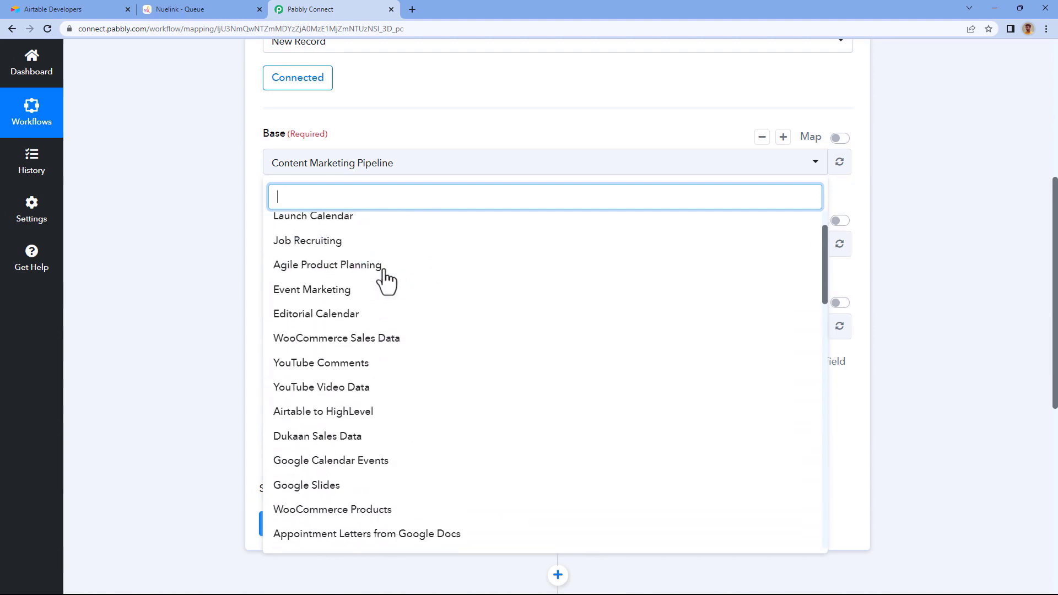
pyautogui.scroll(2, 385, 281)
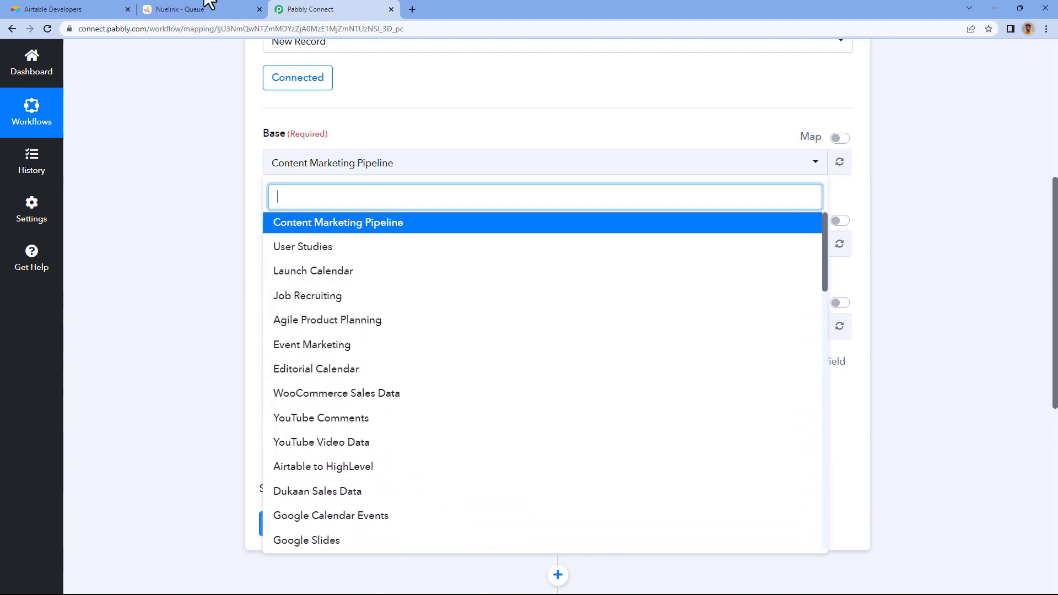
pyautogui.click(113, 10)
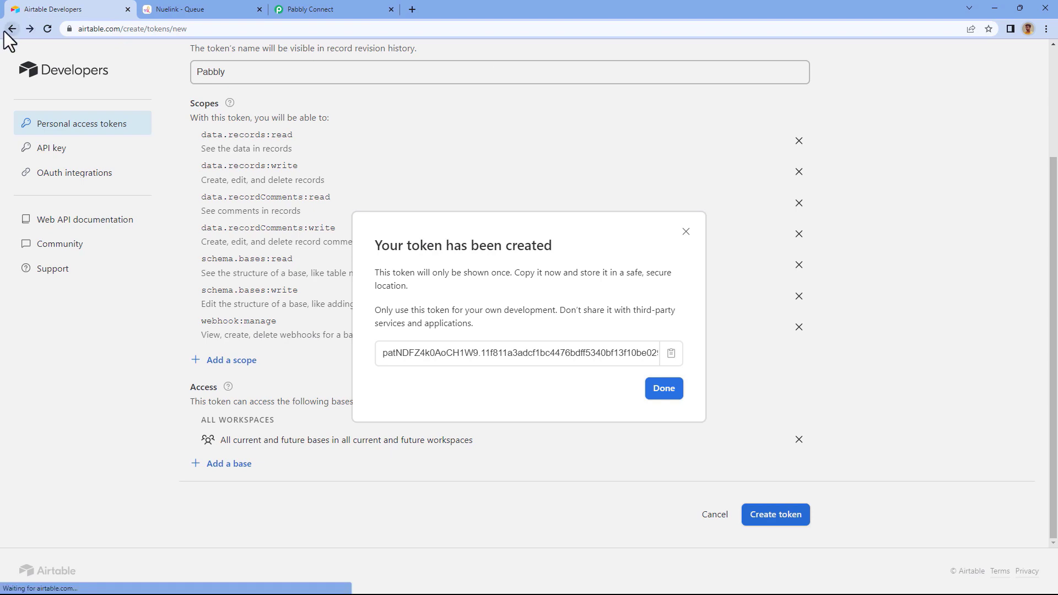
pyautogui.click(9, 30)
pyautogui.click(4, 31)
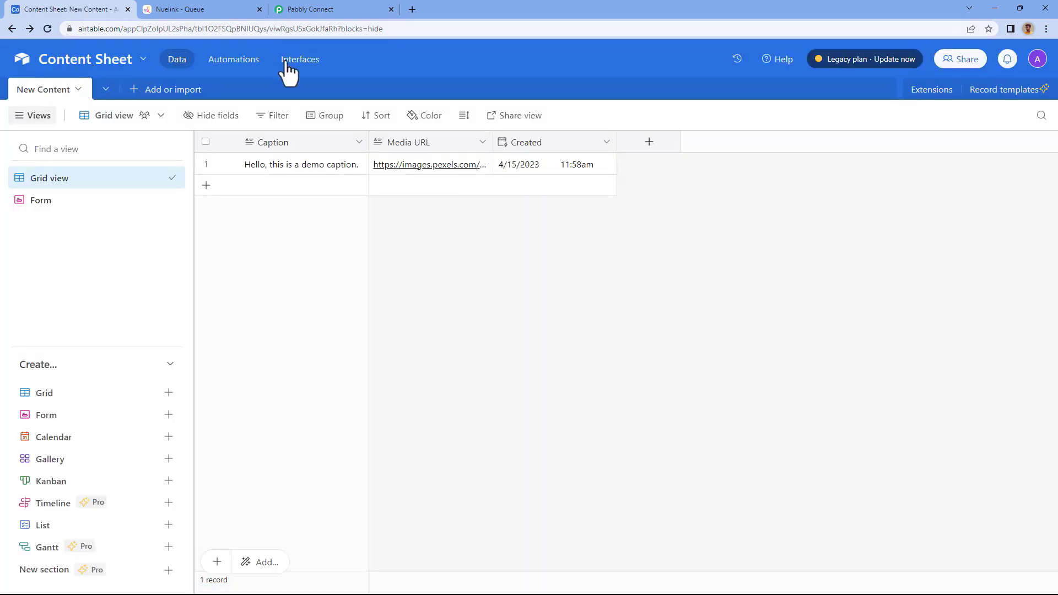
pyautogui.click(346, 7)
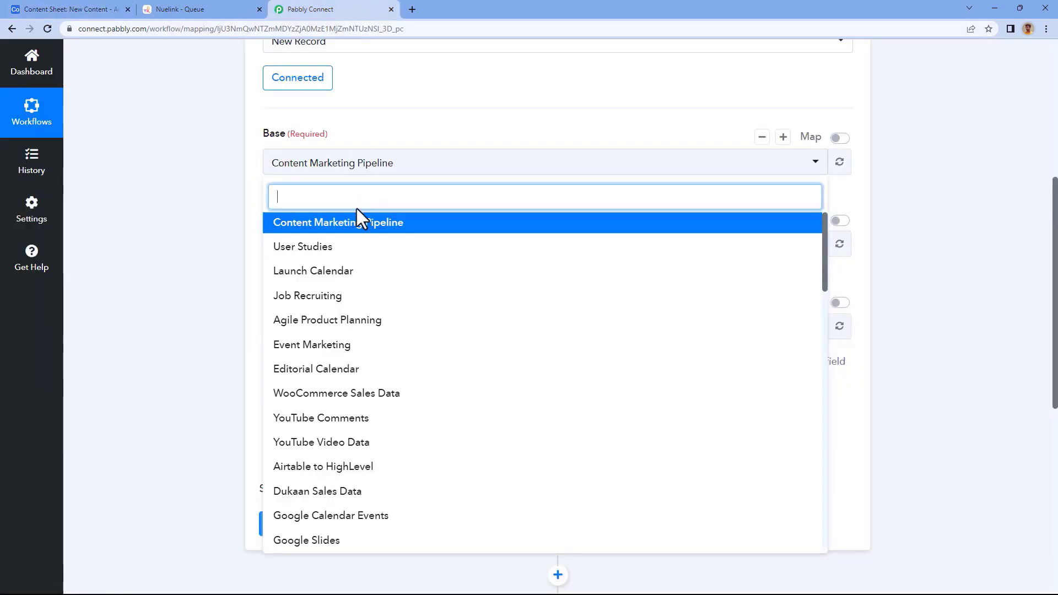
pyautogui.write('Cont')
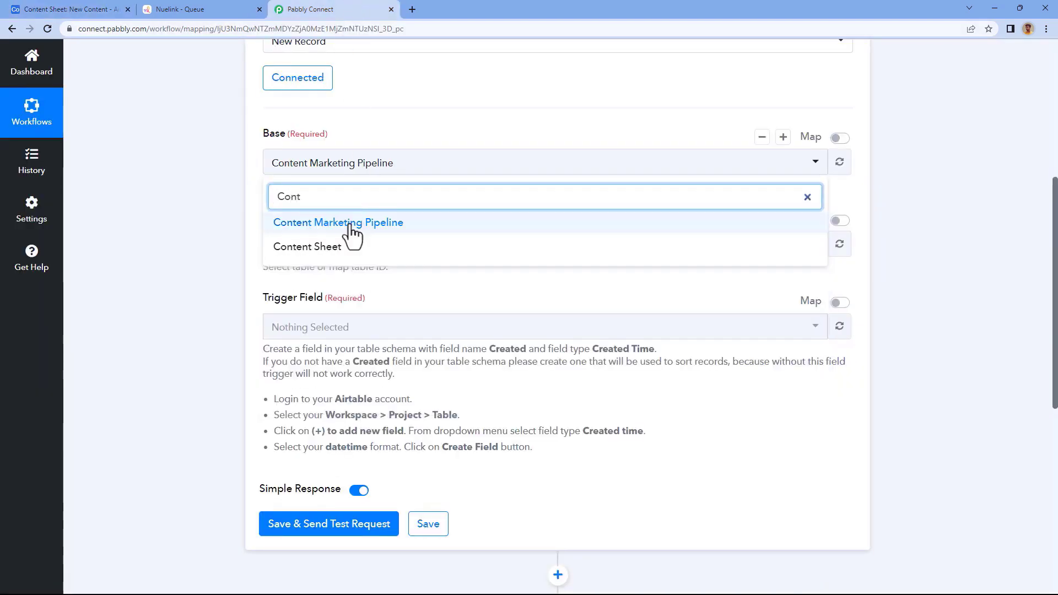
pyautogui.click(338, 248)
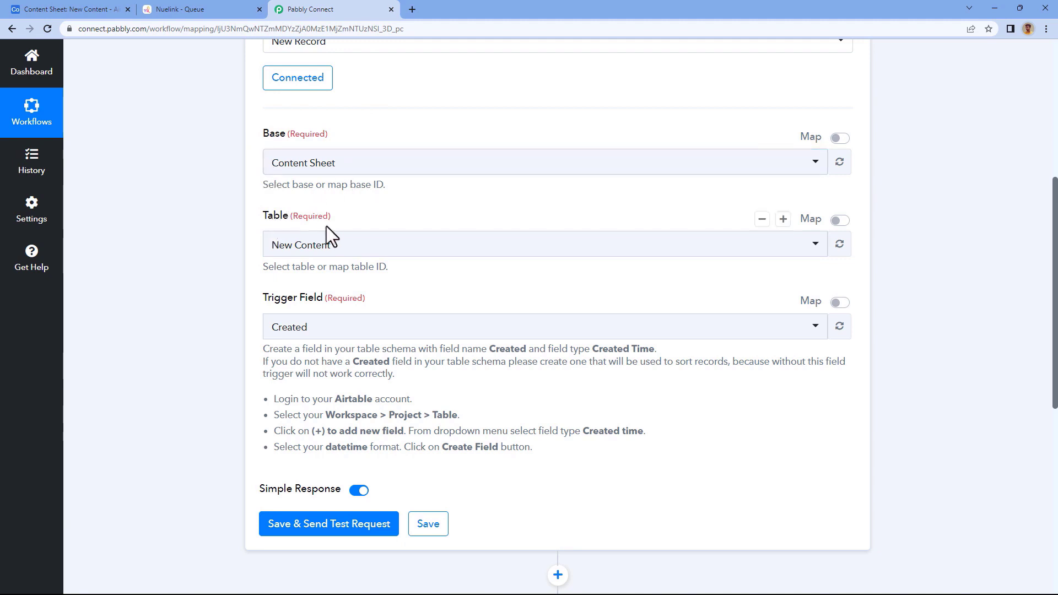
# Check the table's name in Airtable, and select New Content as the trigger's table in Pabbly Connect.
pyautogui.click(33, 9)
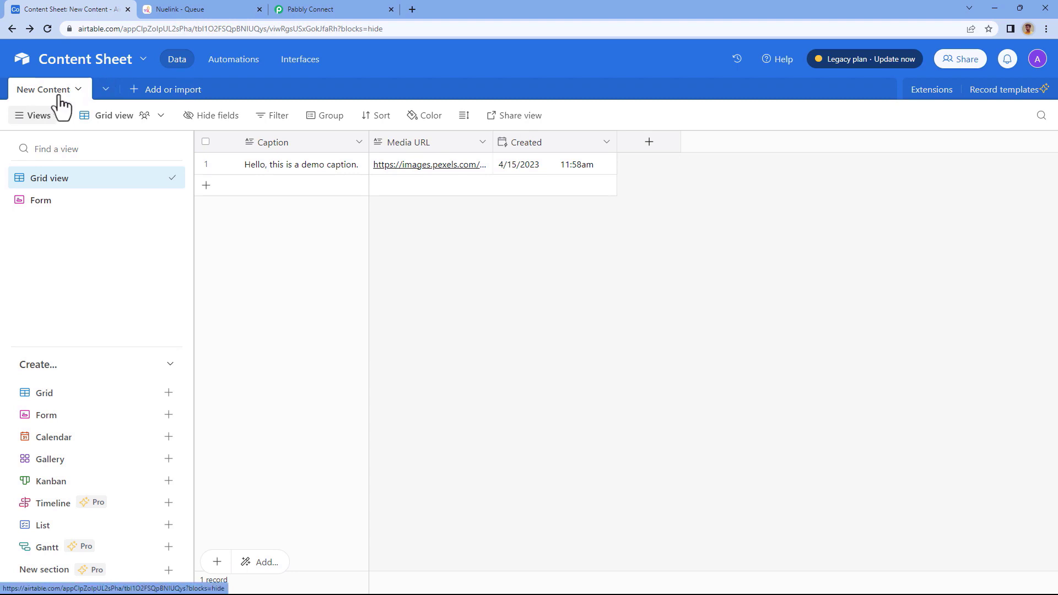
pyautogui.click(304, 8)
pyautogui.click(300, 255)
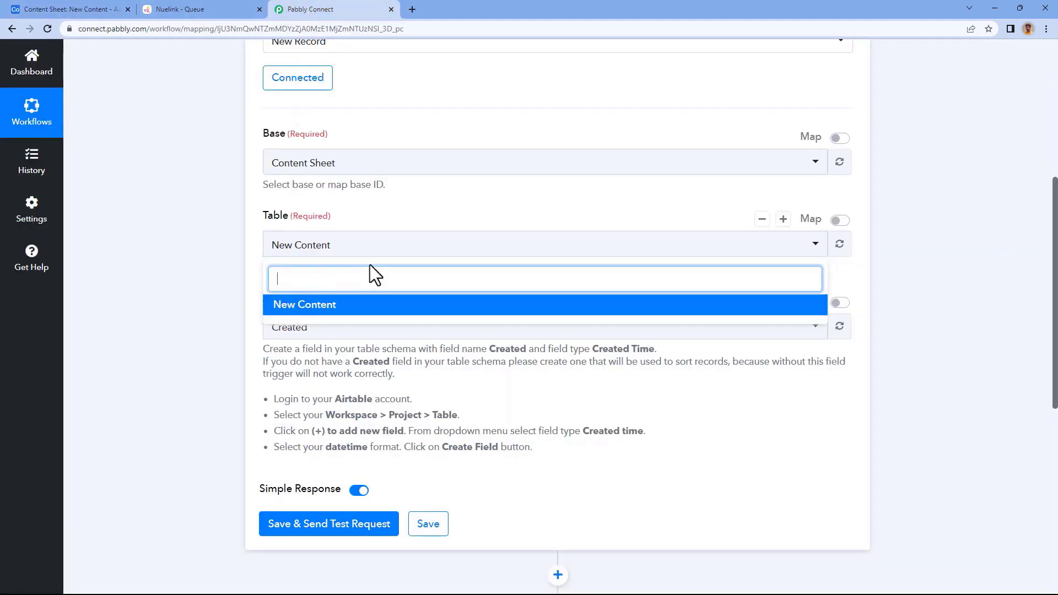
pyautogui.click(337, 306)
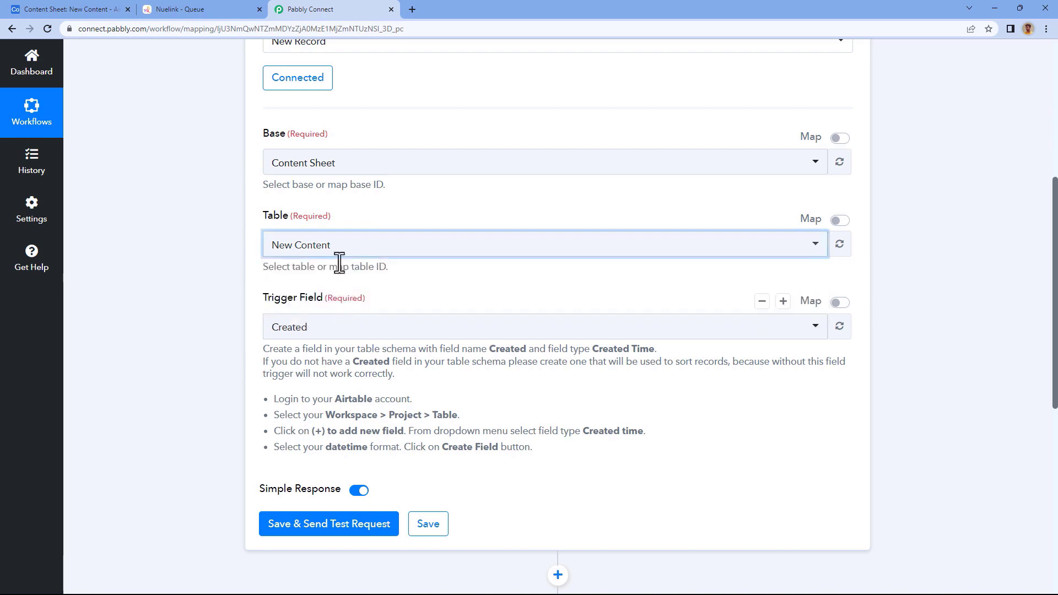
# Compare the trigger field instructions with the Airtable table's date column, and select Created as the trigger field in Pabbly Connect.
pyautogui.scroll(-2, 363, 204)
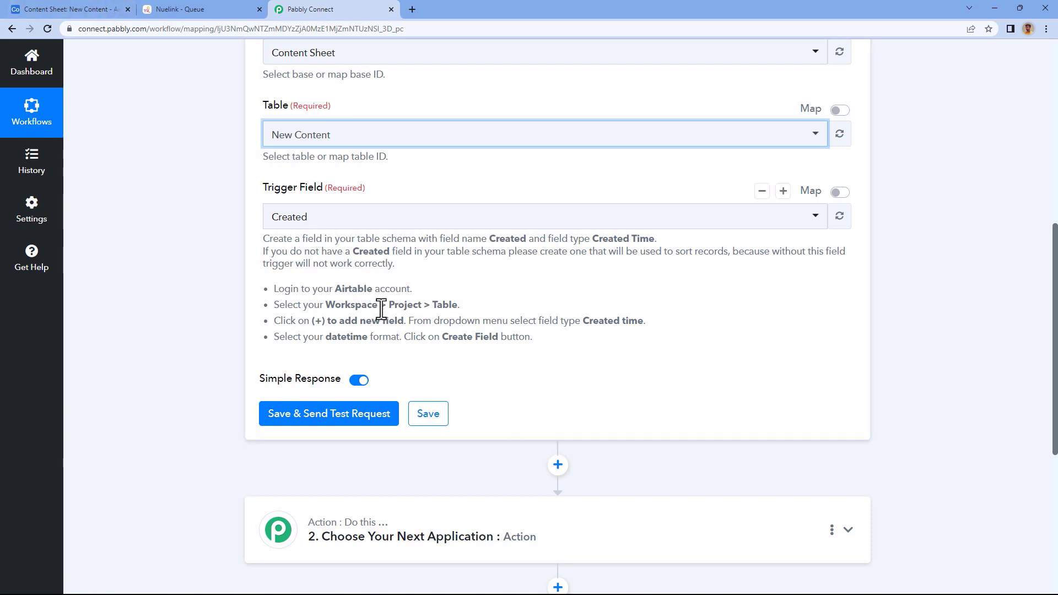
pyautogui.click(82, 8)
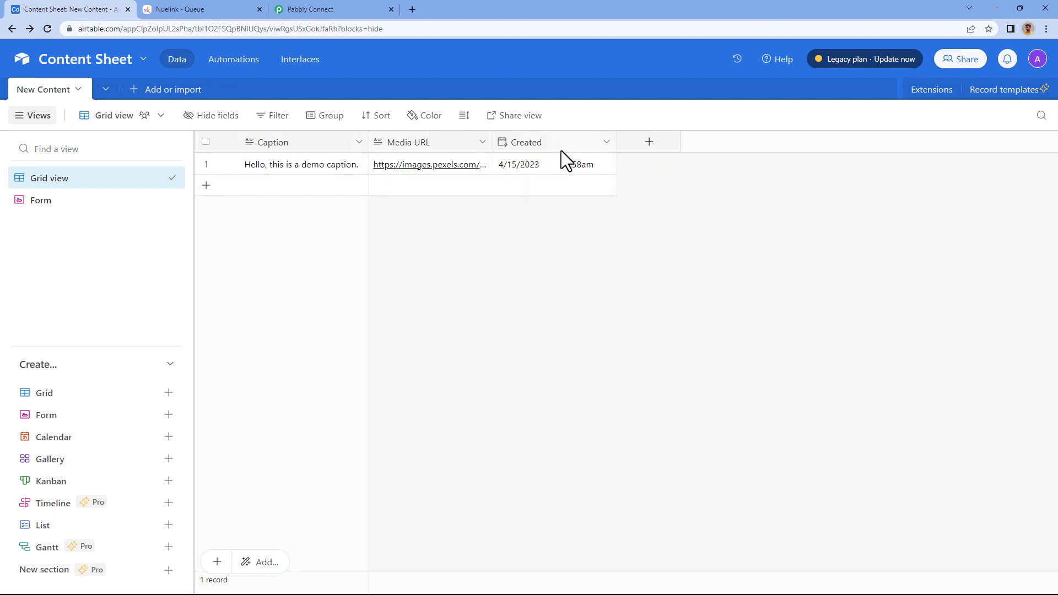
pyautogui.click(301, 7)
pyautogui.moveTo(489, 241); pyautogui.dragTo(661, 241)
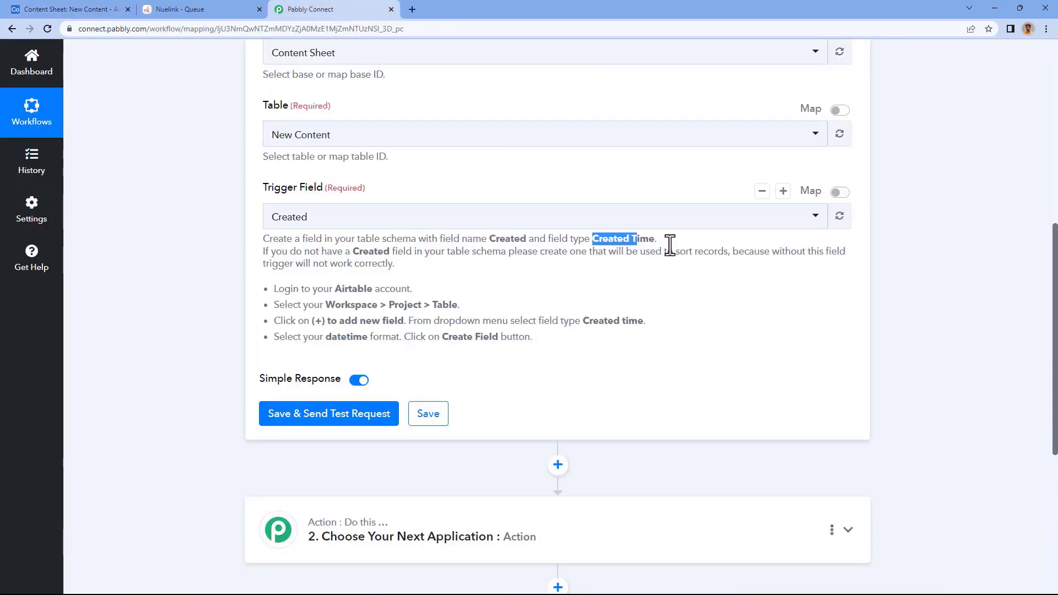
pyautogui.click(44, 9)
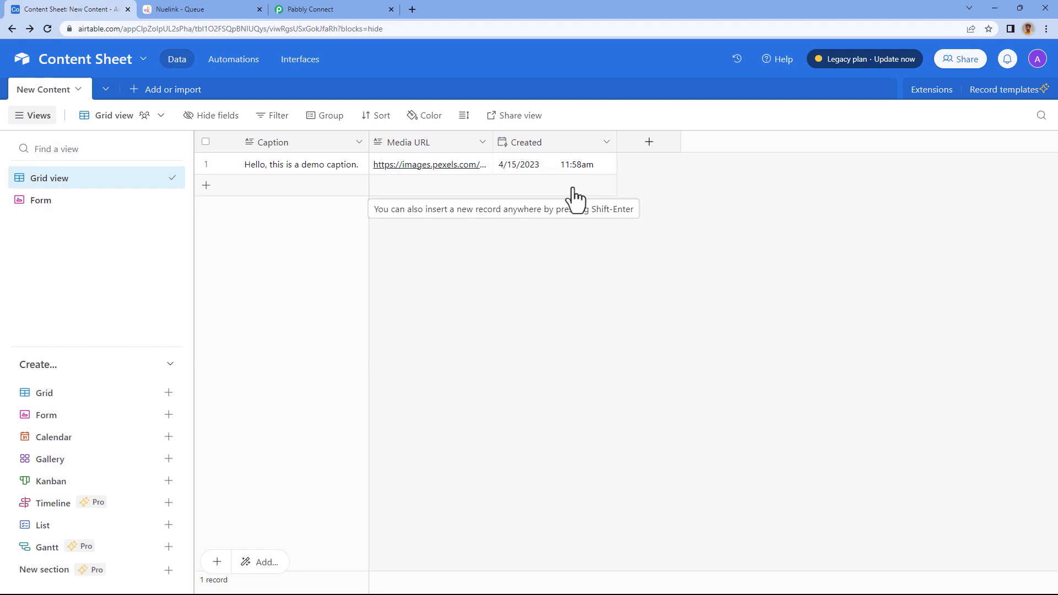
pyautogui.click(361, 4)
pyautogui.click(371, 220)
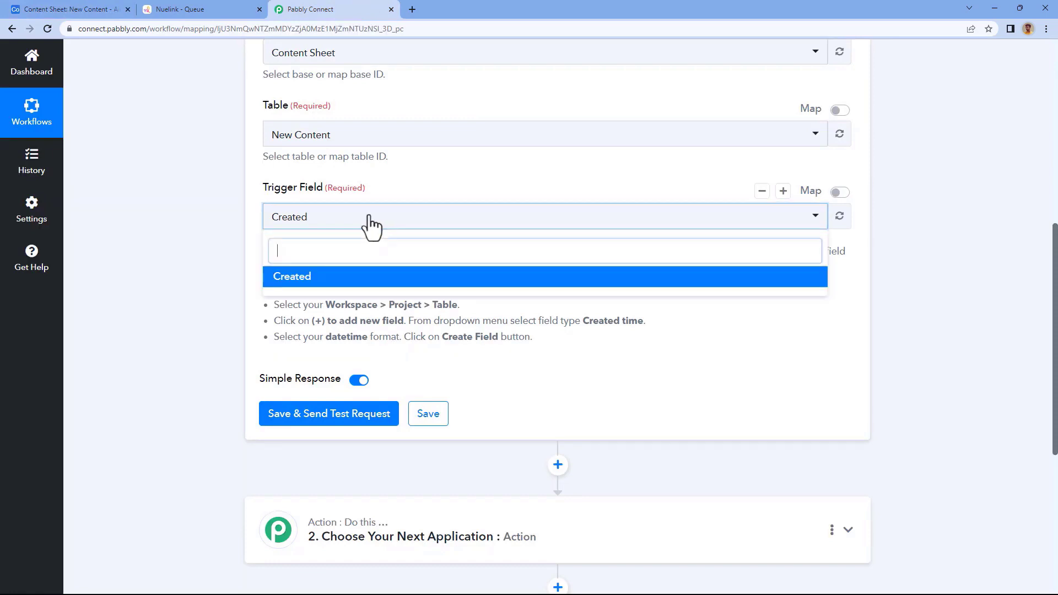
pyautogui.click(300, 280)
pyautogui.click(64, 8)
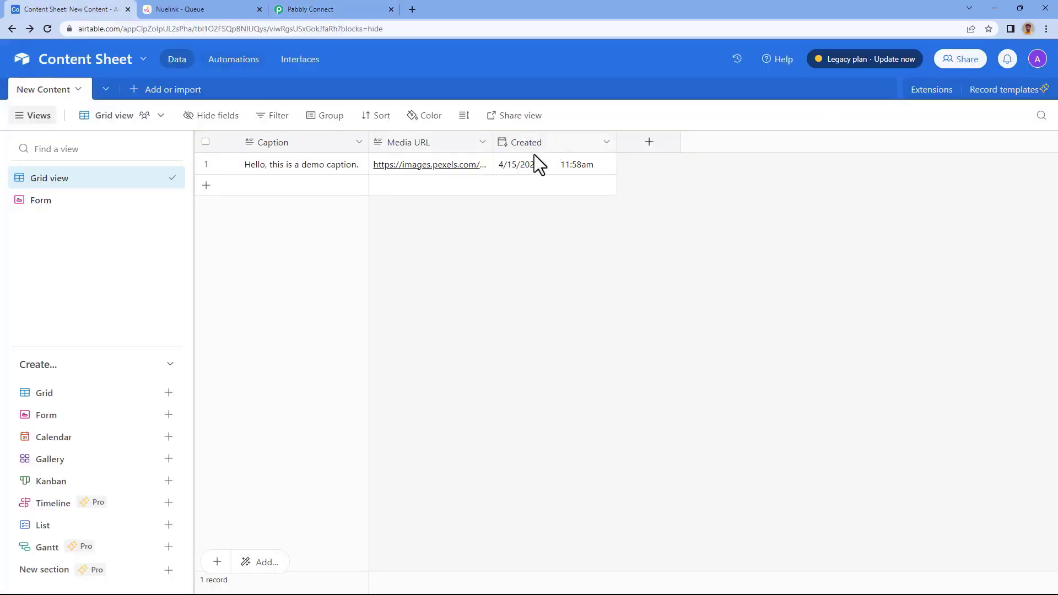
pyautogui.click(366, 10)
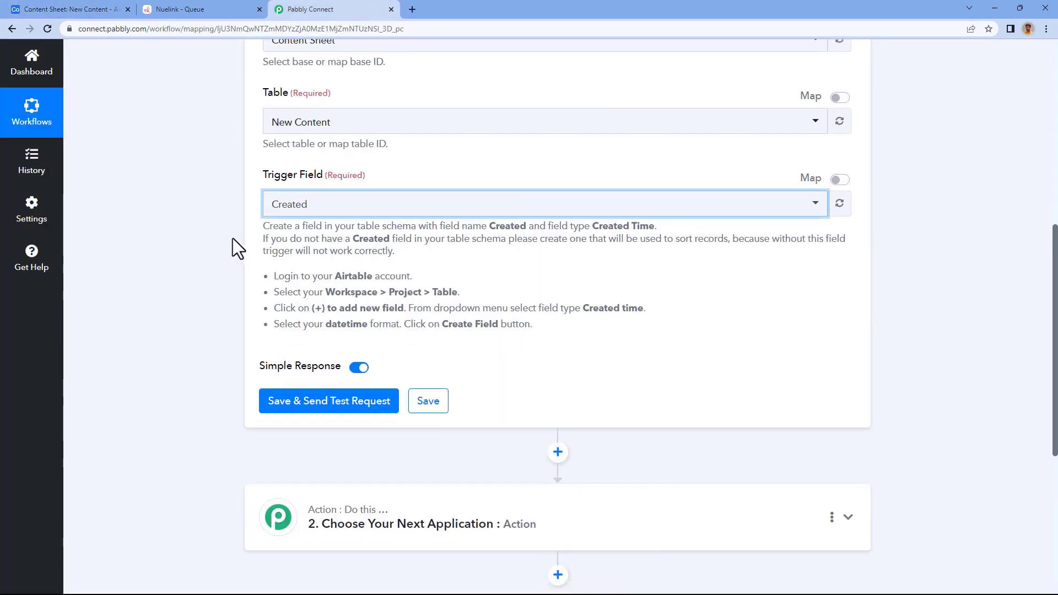
# Check the existing record in Airtable, and save the Pabbly Connect trigger with a test request.
pyautogui.scroll(-2, 447, 221)
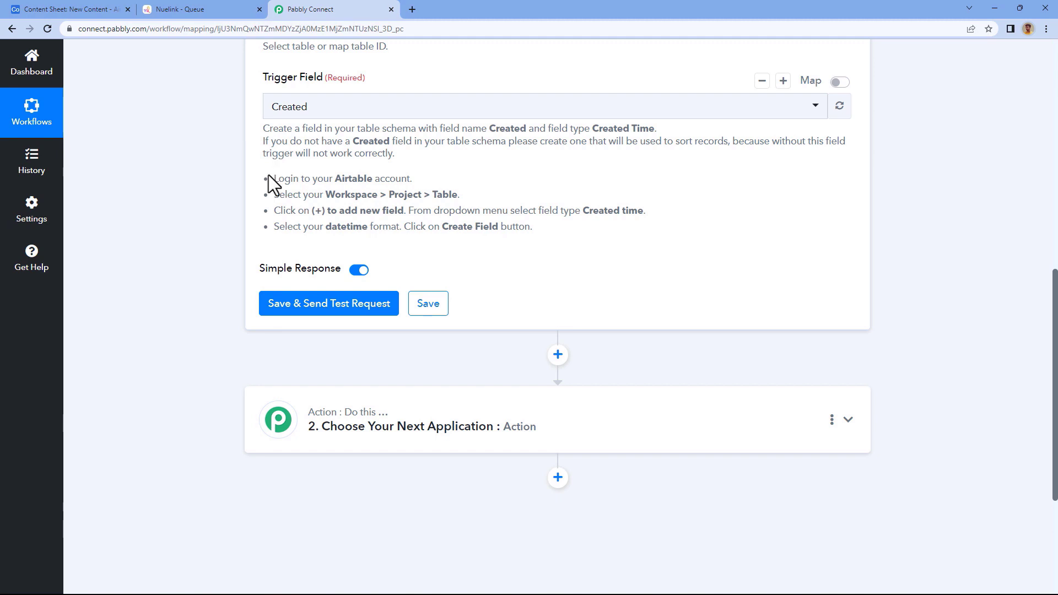
pyautogui.click(114, 6)
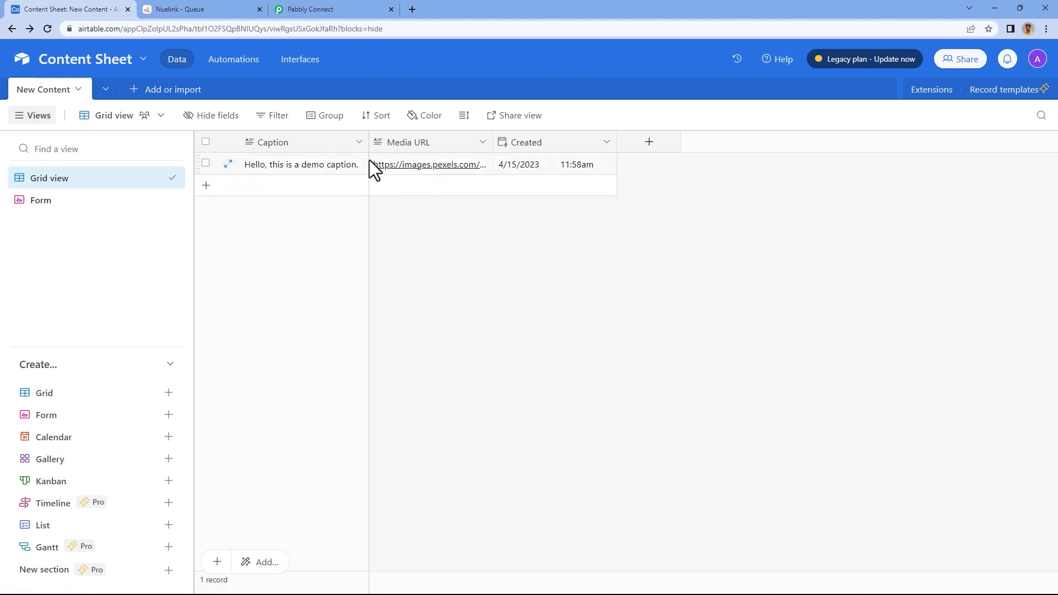
pyautogui.click(297, 8)
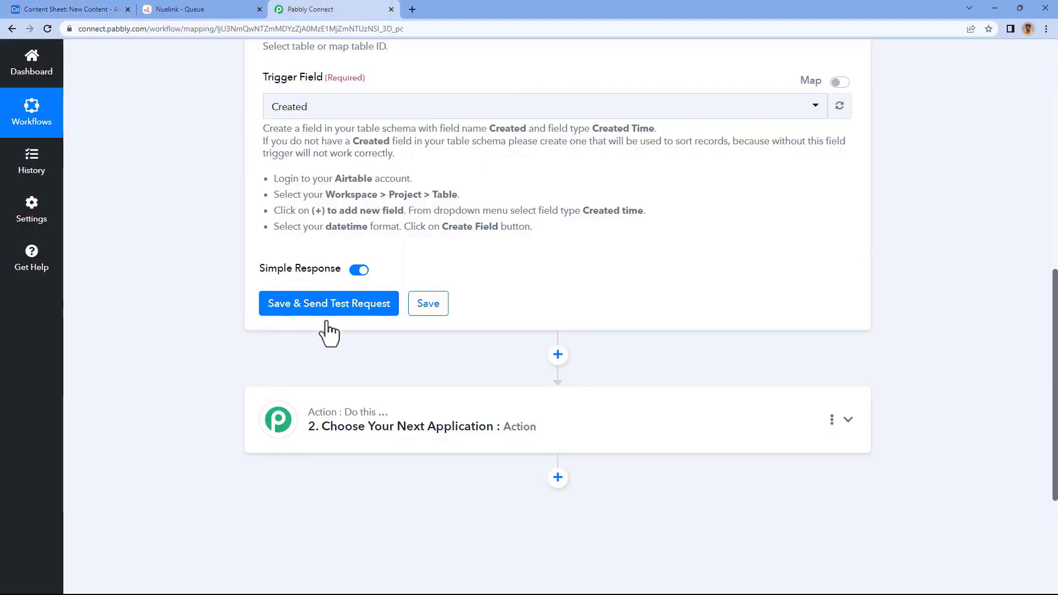
pyautogui.click(361, 308)
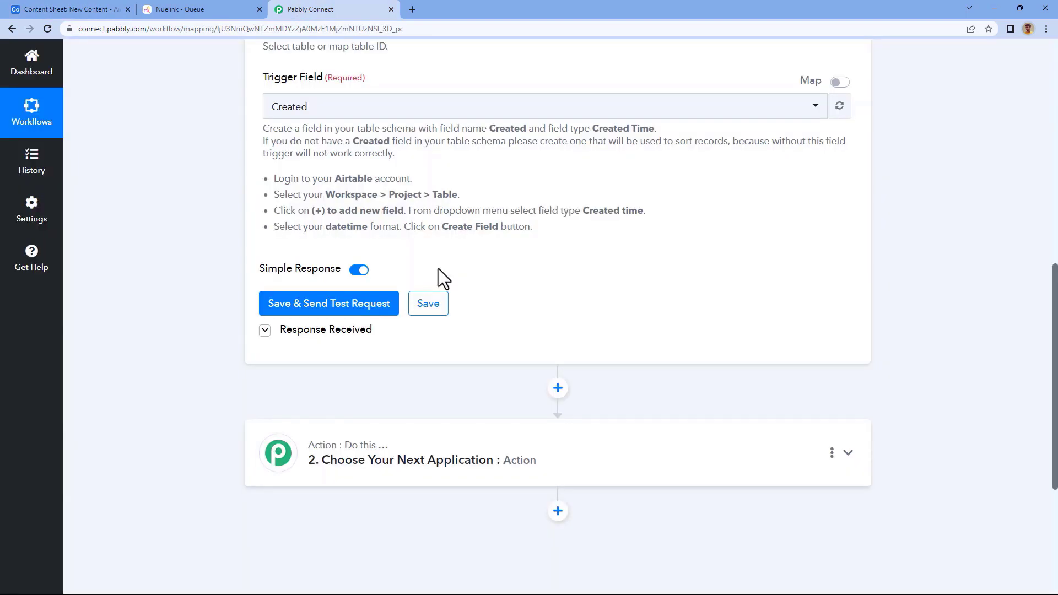
# Enlarge the Fields Media URL value in the received response and compare it with the record in Airtable.
pyautogui.scroll(-3, 526, 273)
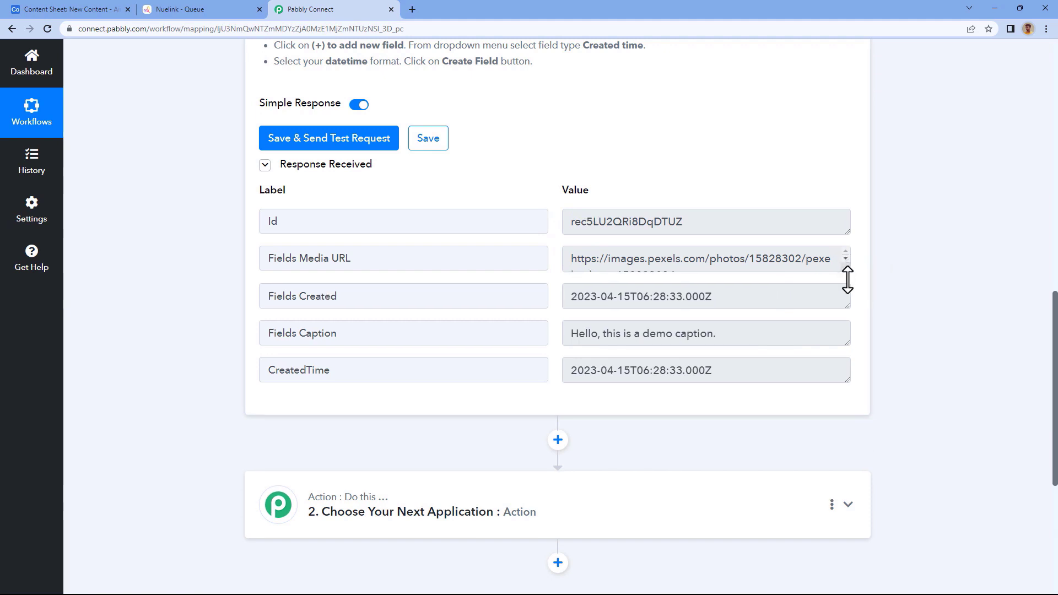
pyautogui.moveTo(847, 270); pyautogui.dragTo(844, 329)
pyautogui.moveTo(718, 281); pyautogui.dragTo(531, 242)
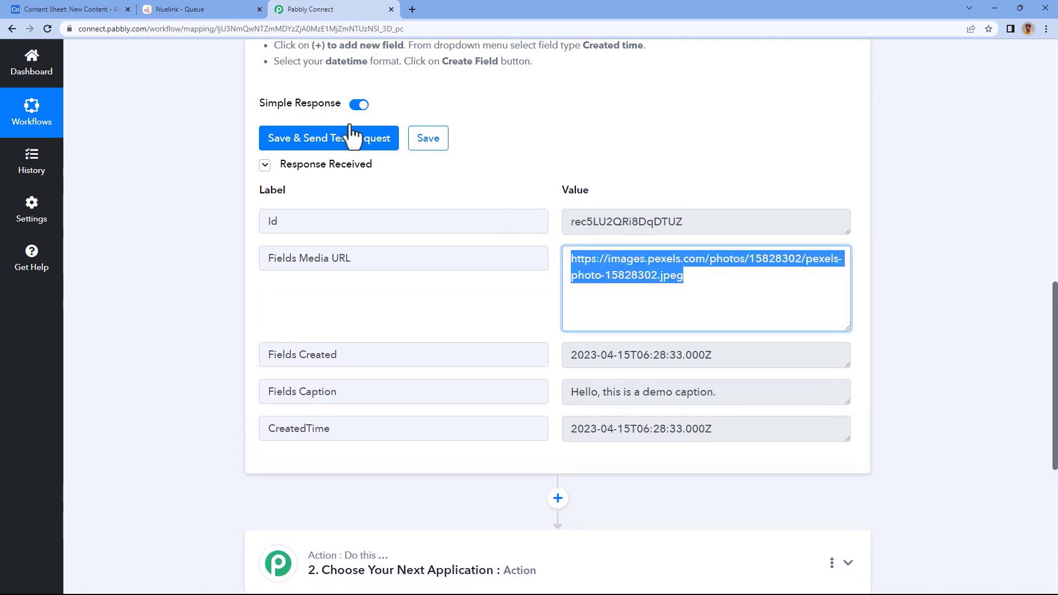
pyautogui.click(77, 9)
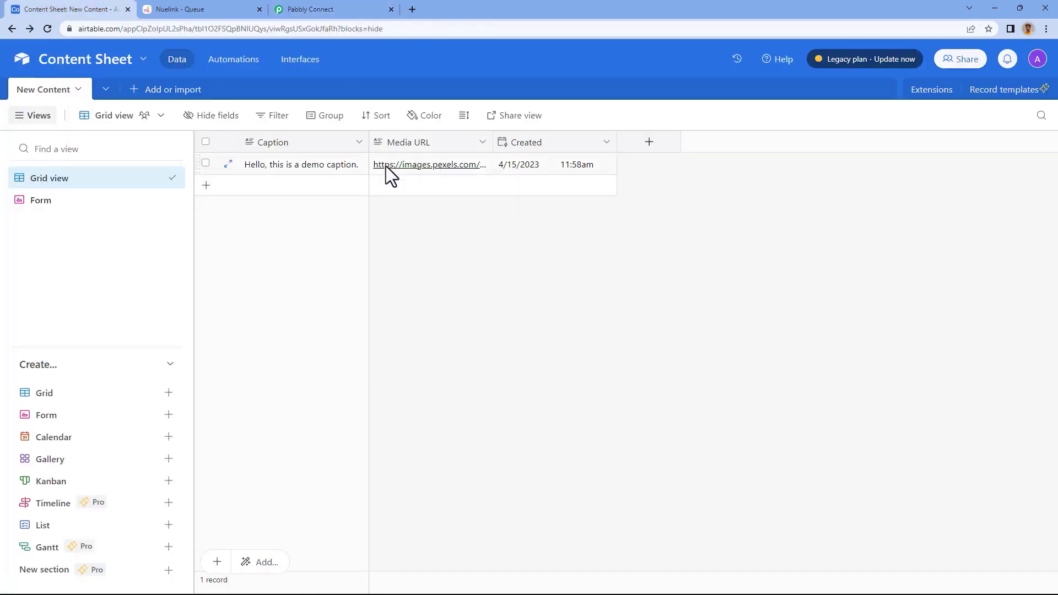
pyautogui.click(320, 9)
# Check the response's Created, Caption and CreatedTime values, comparing the caption with the Airtable record.
pyautogui.click(618, 361)
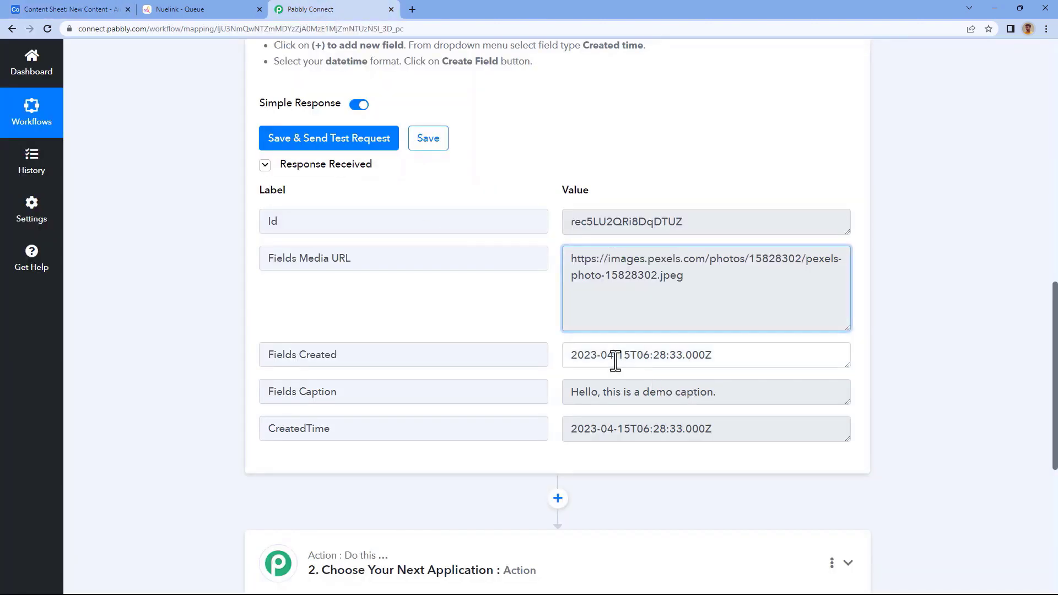
pyautogui.moveTo(734, 362); pyautogui.dragTo(545, 356)
pyautogui.click(534, 315)
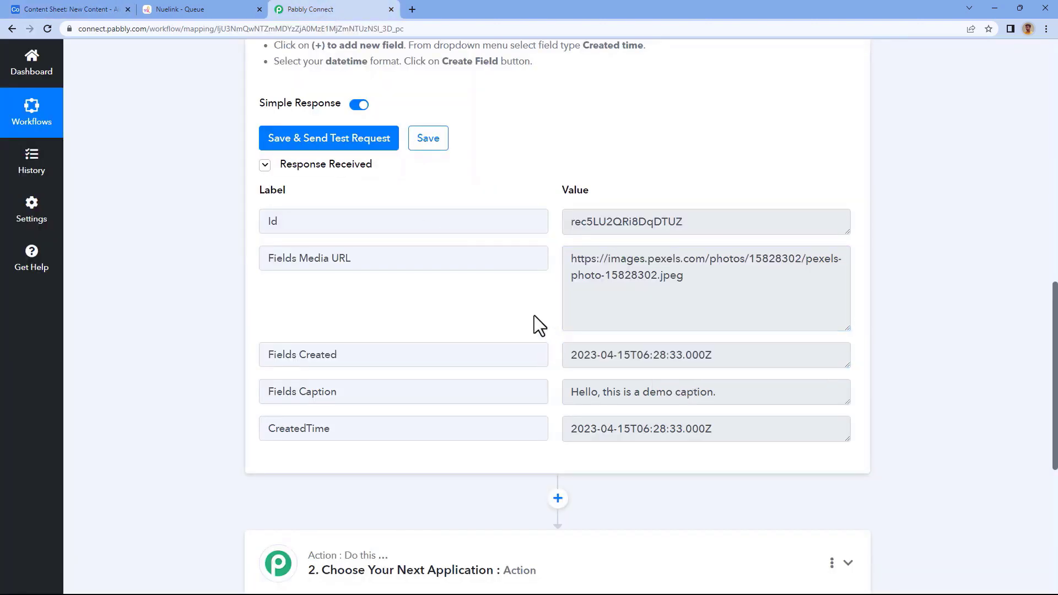
pyautogui.moveTo(573, 392); pyautogui.dragTo(722, 392)
pyautogui.click(109, 10)
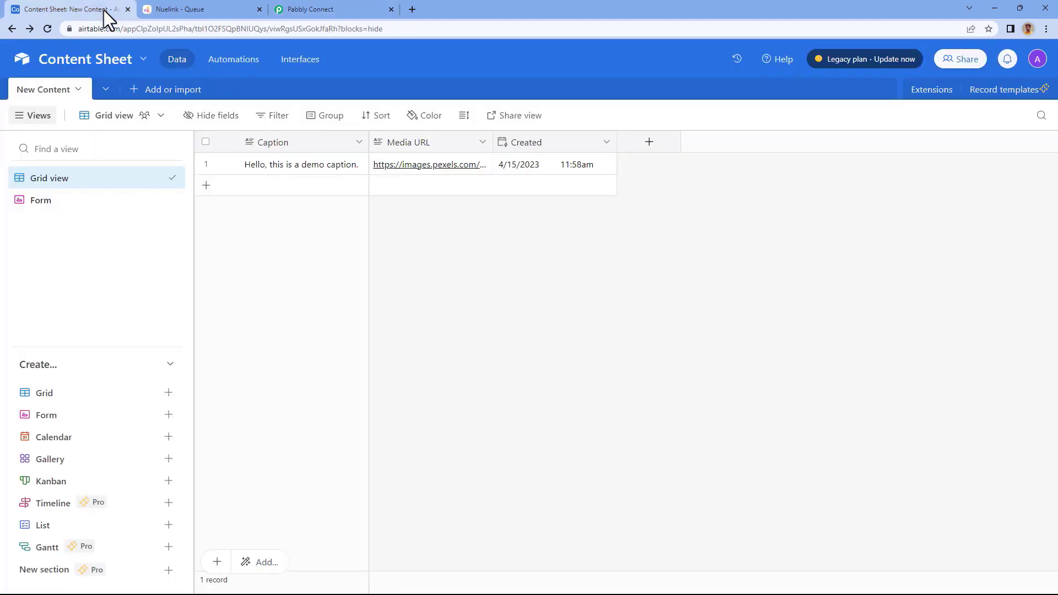
pyautogui.click(257, 160)
pyautogui.click(346, 5)
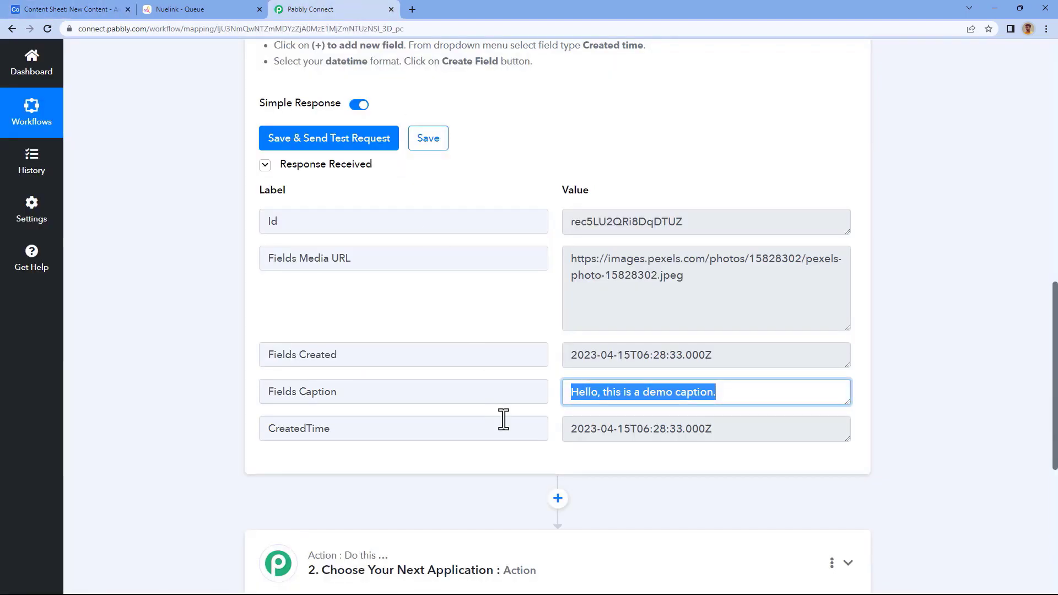
pyautogui.click(458, 427)
pyautogui.click(655, 429)
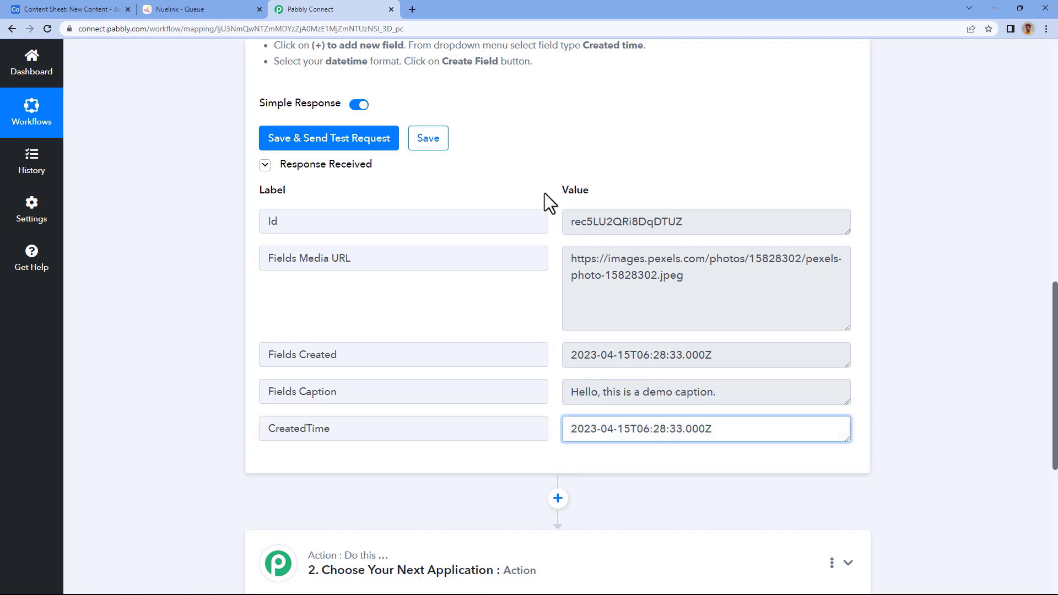
pyautogui.scroll(4, 544, 193)
pyautogui.scroll(-3, 528, 284)
pyautogui.scroll(6, 518, 292)
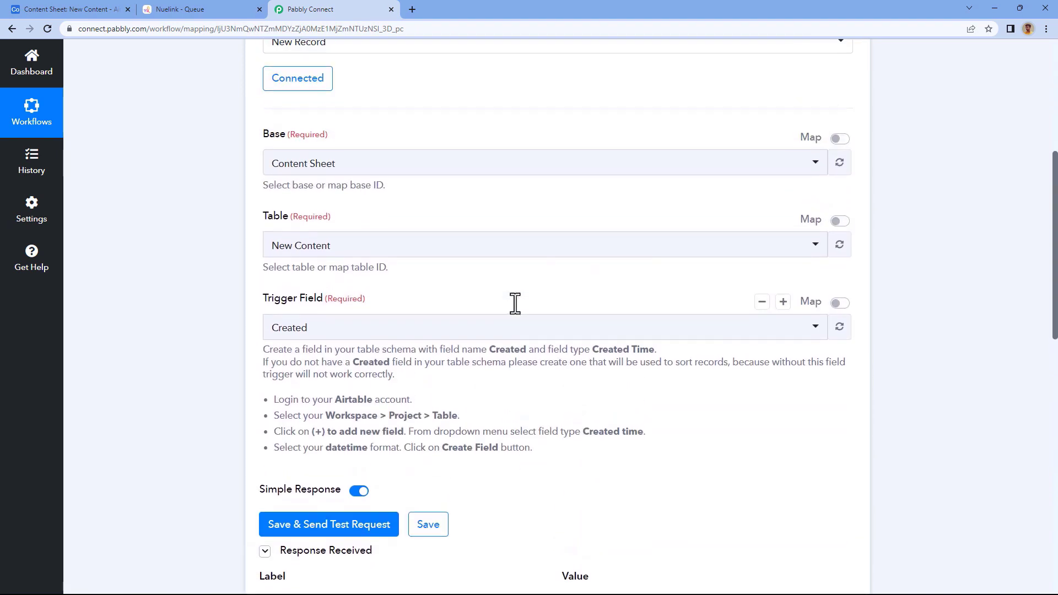
pyautogui.scroll(2, 515, 303)
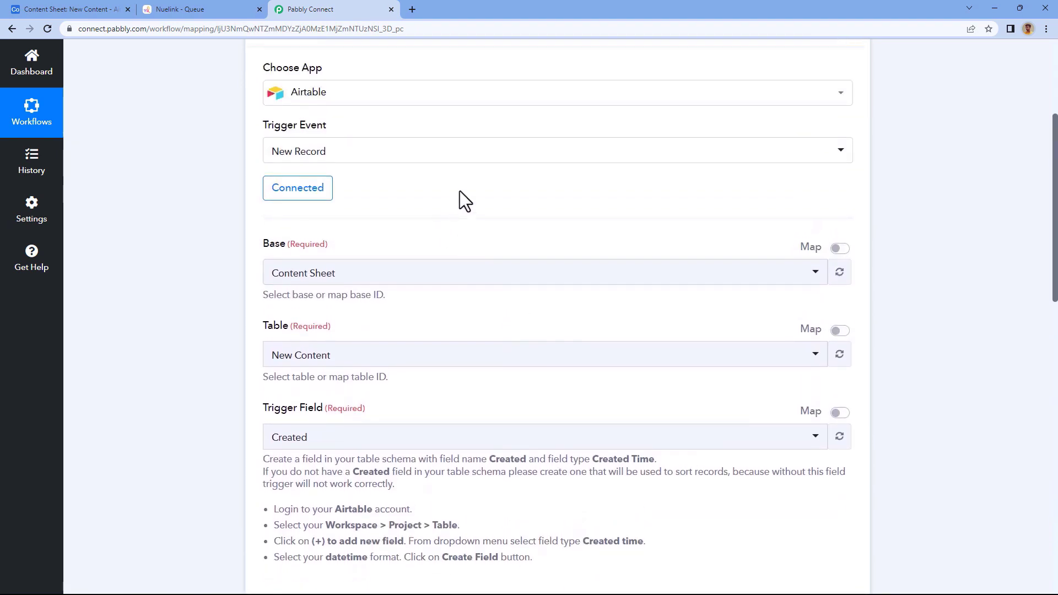
pyautogui.scroll(1, 482, 196)
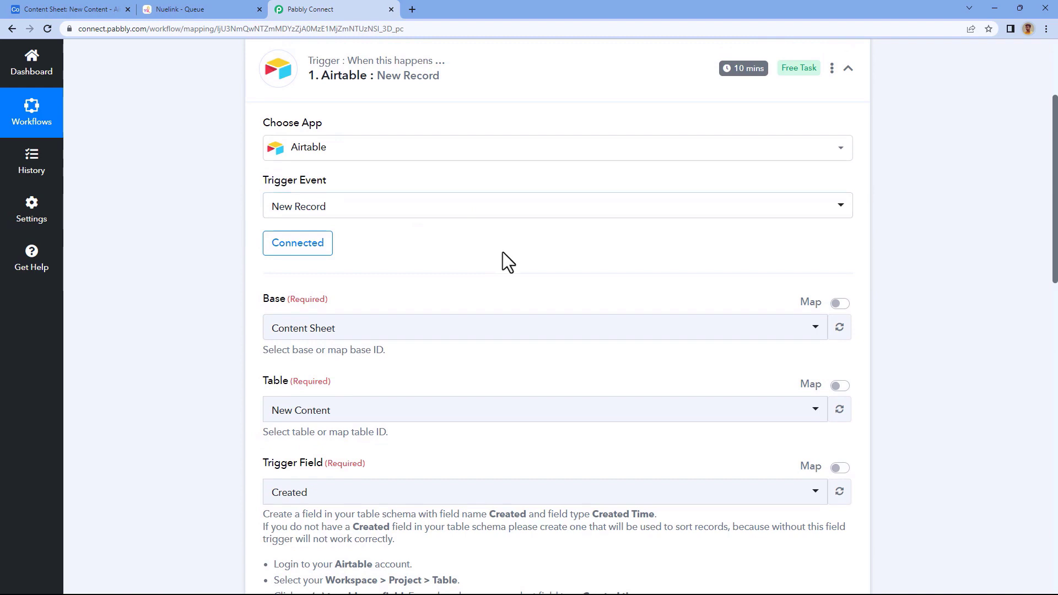
# Review the Airtable trigger settings and the Fields Media URL value in the received response.
pyautogui.scroll(-8, 502, 253)
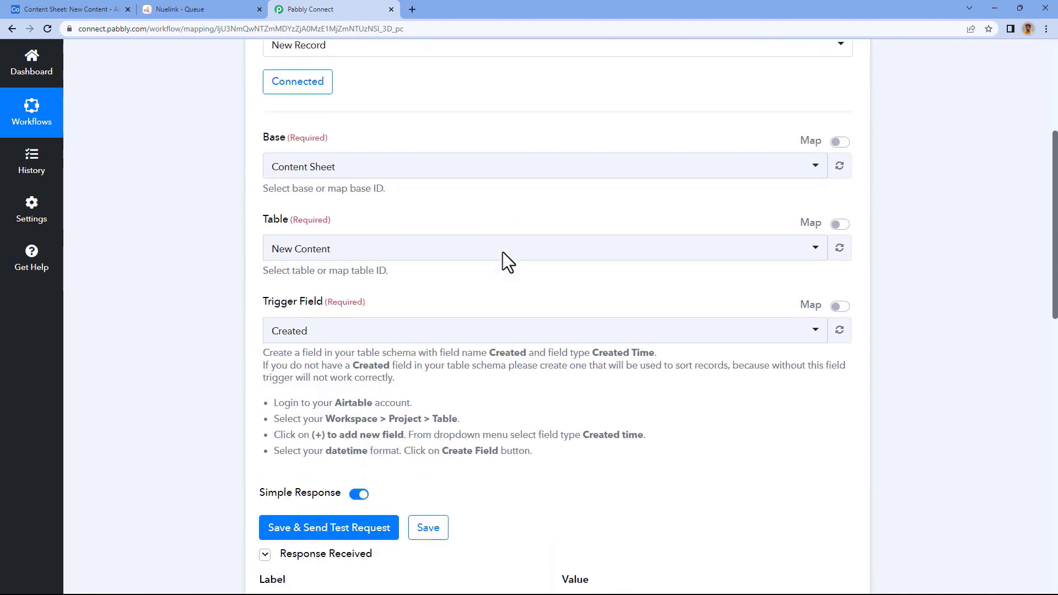
pyautogui.scroll(-6, 503, 253)
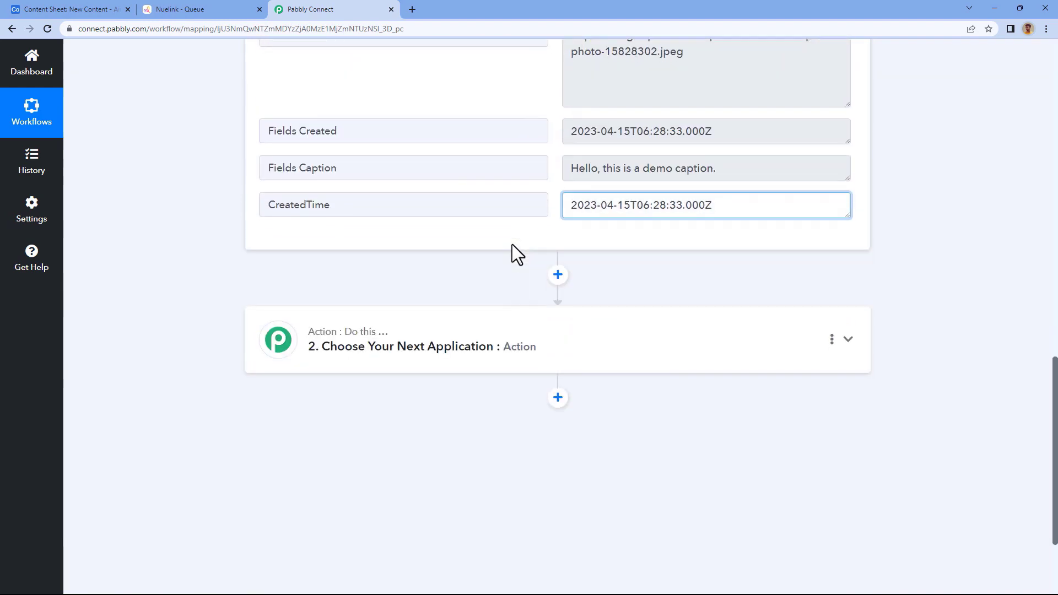
pyautogui.scroll(2, 591, 121)
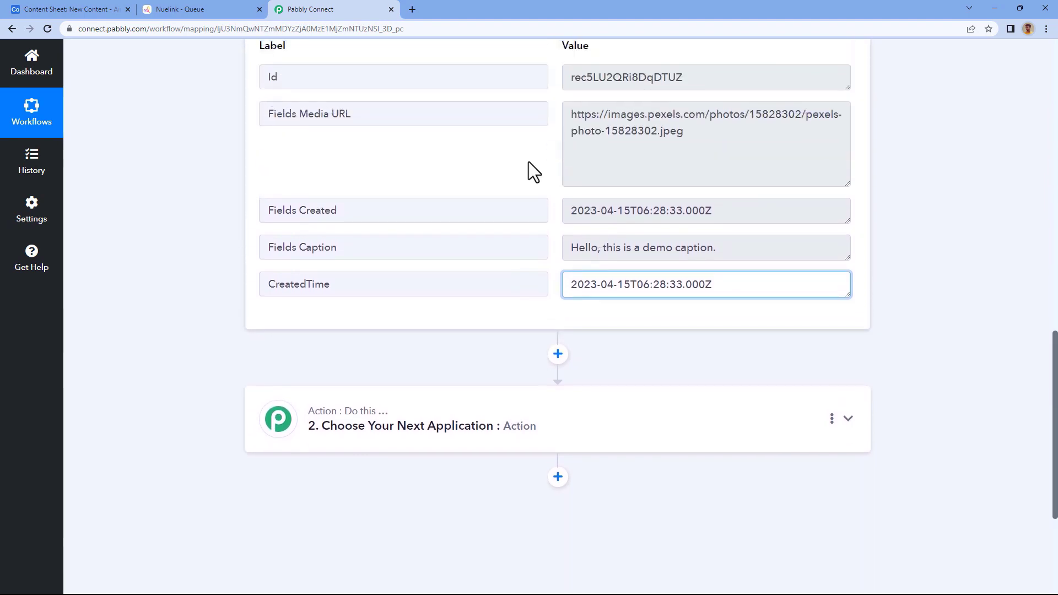
pyautogui.click(514, 167)
pyautogui.moveTo(699, 160); pyautogui.dragTo(514, 111)
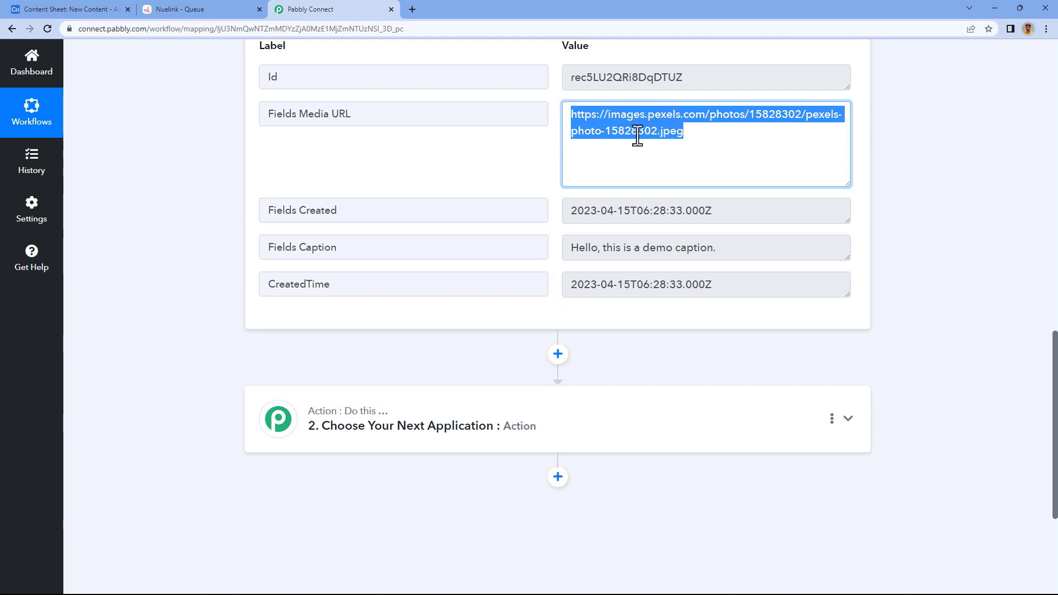
pyautogui.click(526, 160)
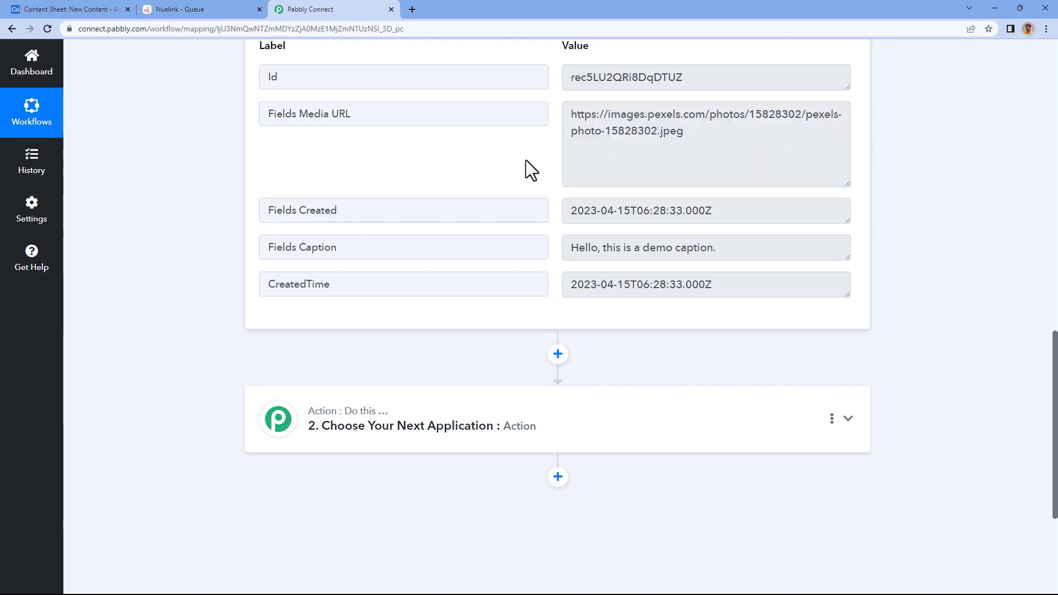
# Choose Nuelink as the action application with Add Post to Collection as the action event.
pyautogui.scroll(-4, 526, 161)
pyautogui.click(514, 204)
pyautogui.click(349, 278)
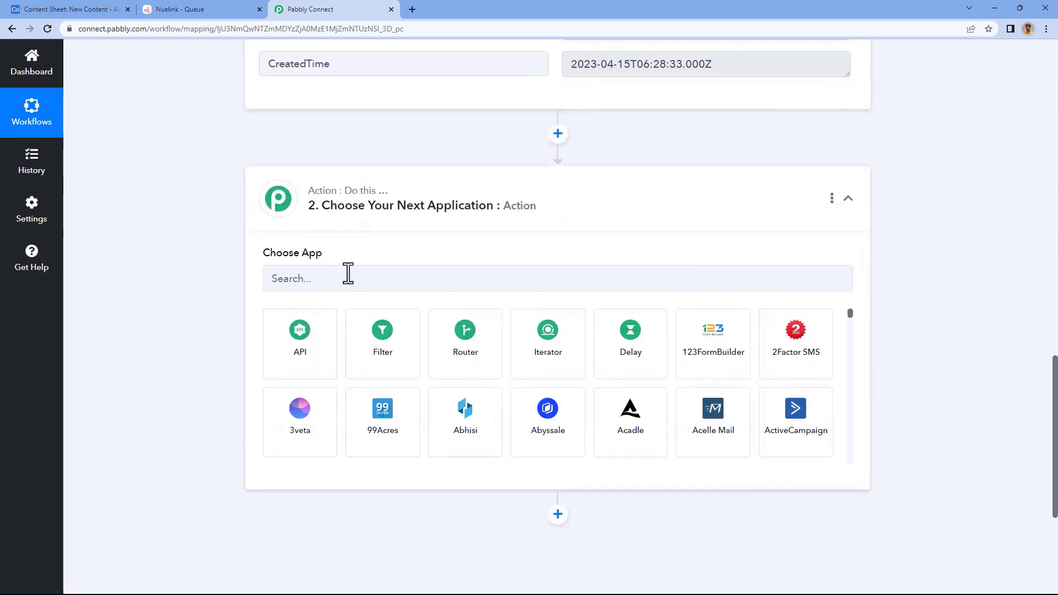
pyautogui.write('Nuelink')
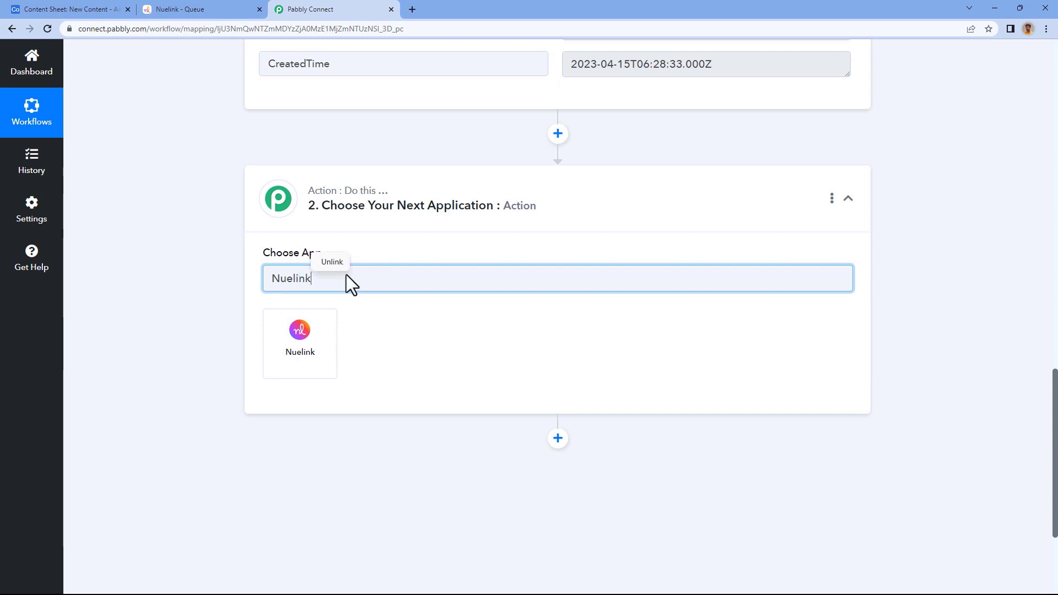
pyautogui.click(312, 353)
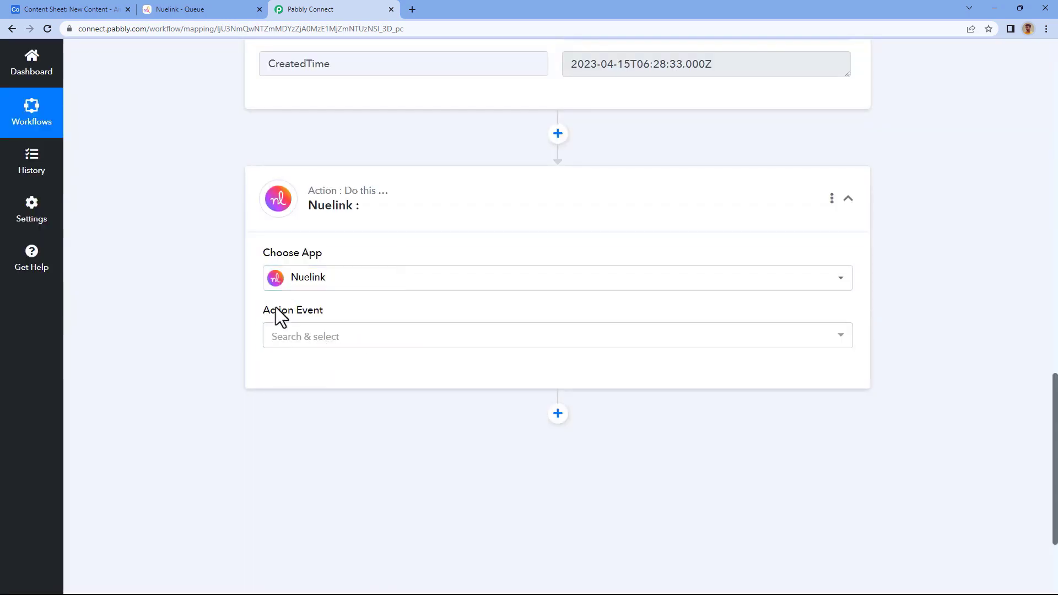
pyautogui.click(359, 337)
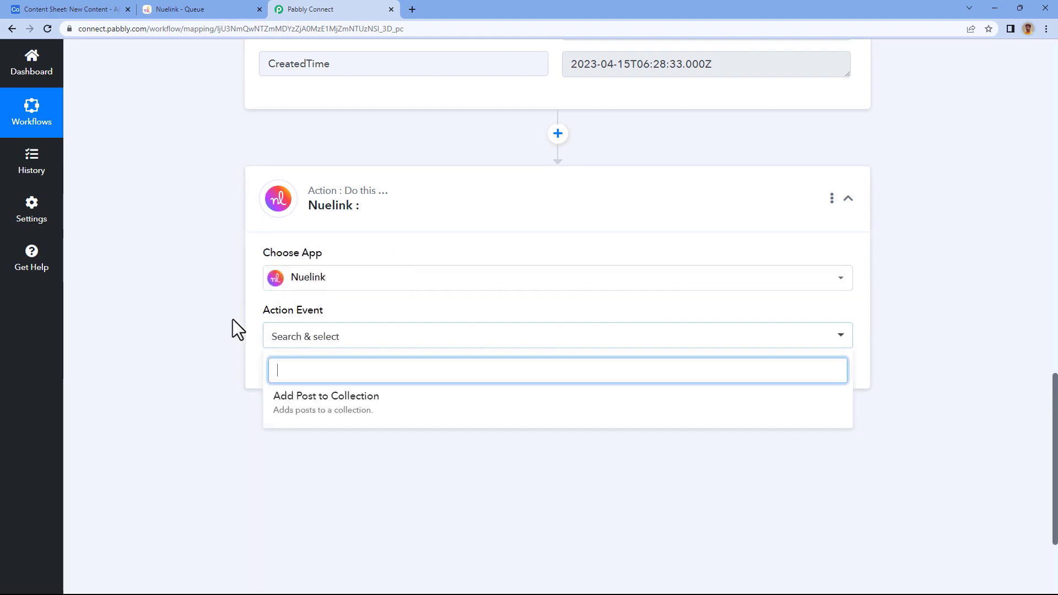
pyautogui.scroll(-1, 236, 325)
pyautogui.click(375, 349)
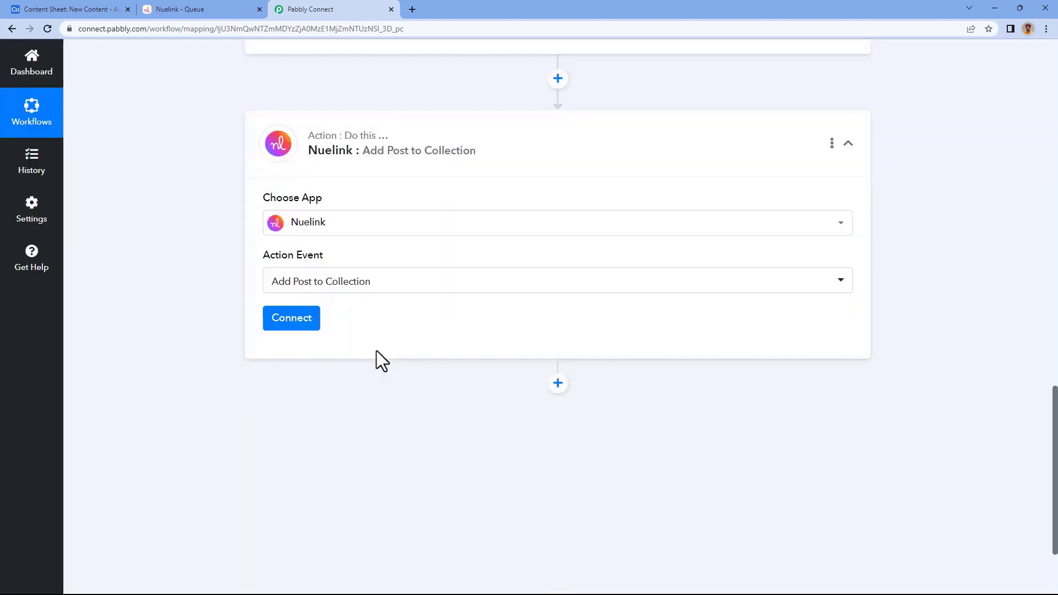
# Start authorizing a new Nuelink connection, and check the Nuelink account already open in the browser.
pyautogui.click(289, 318)
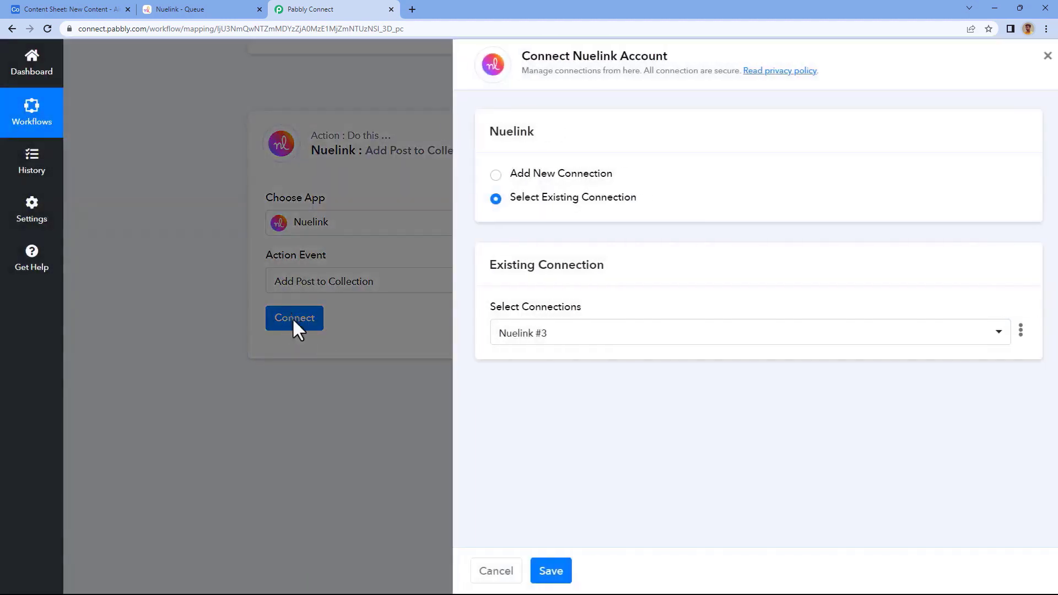
pyautogui.click(490, 175)
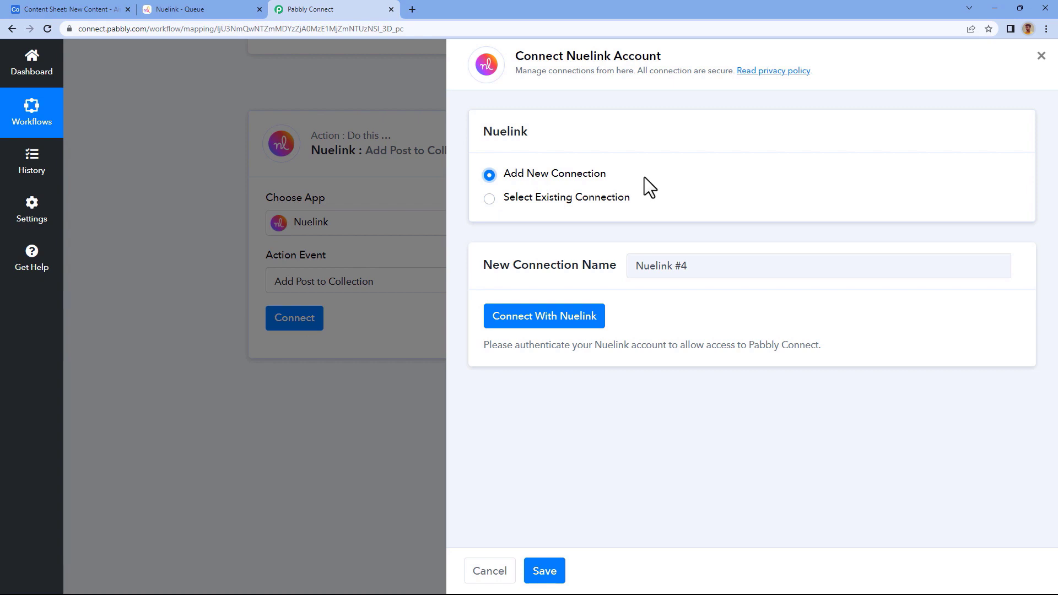
pyautogui.click(546, 326)
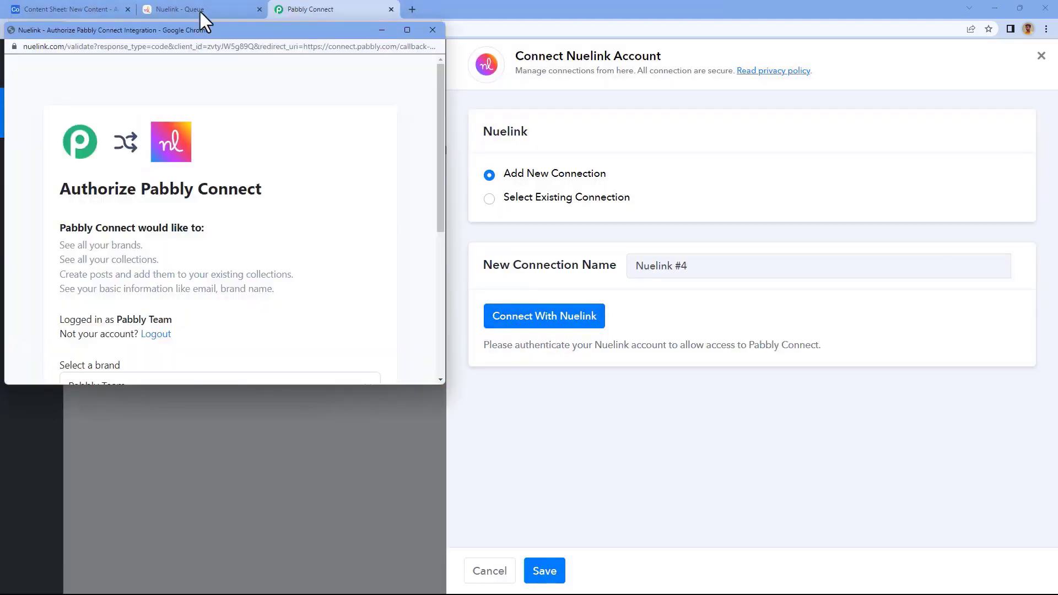
pyautogui.click(206, 9)
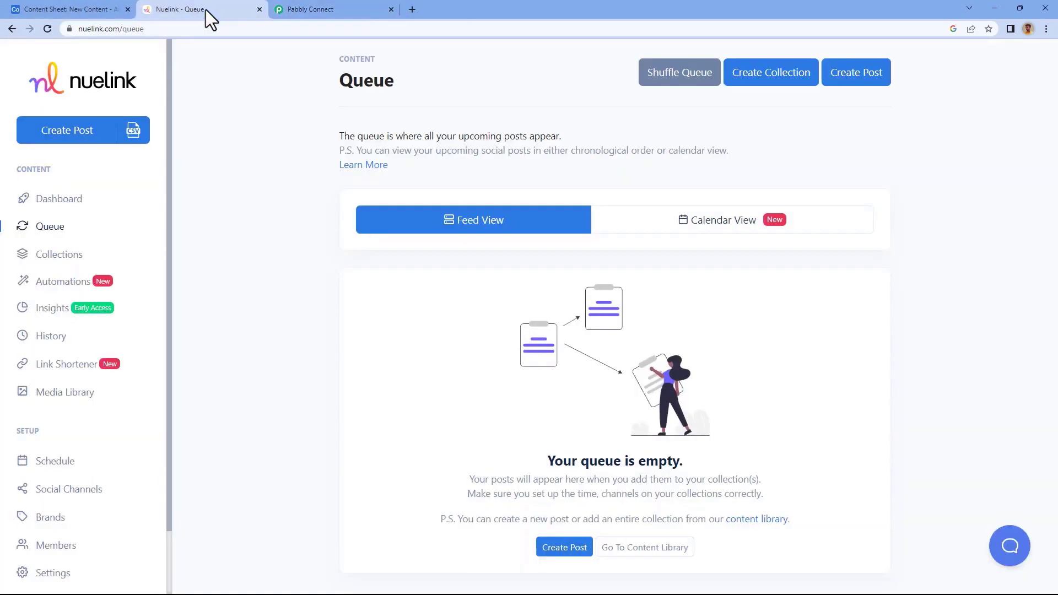
pyautogui.click(338, 4)
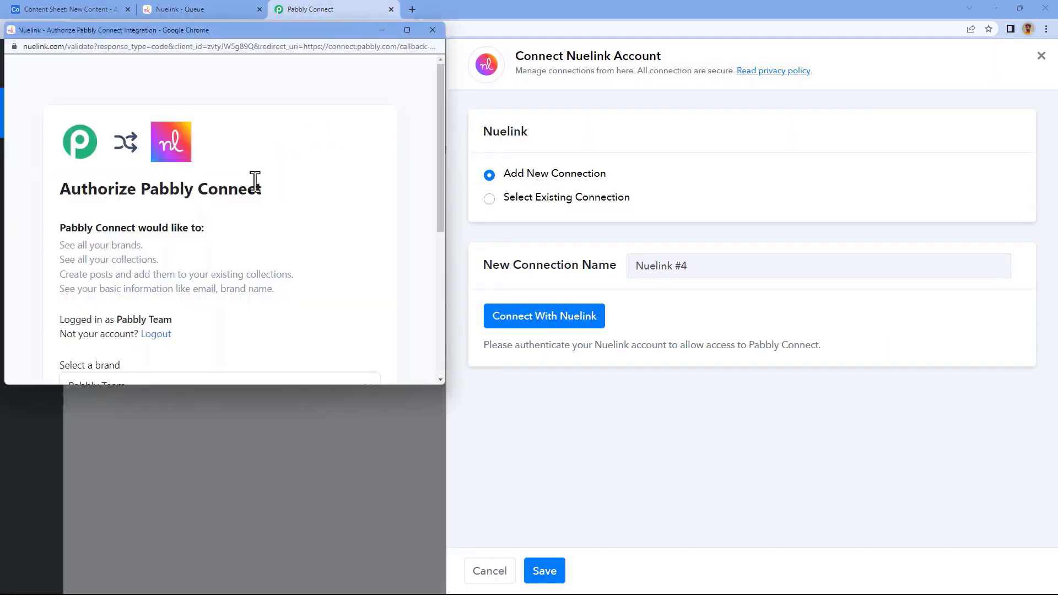
# Select Pabbly Team as the brand in the Nuelink authorization window.
pyautogui.scroll(-3, 255, 179)
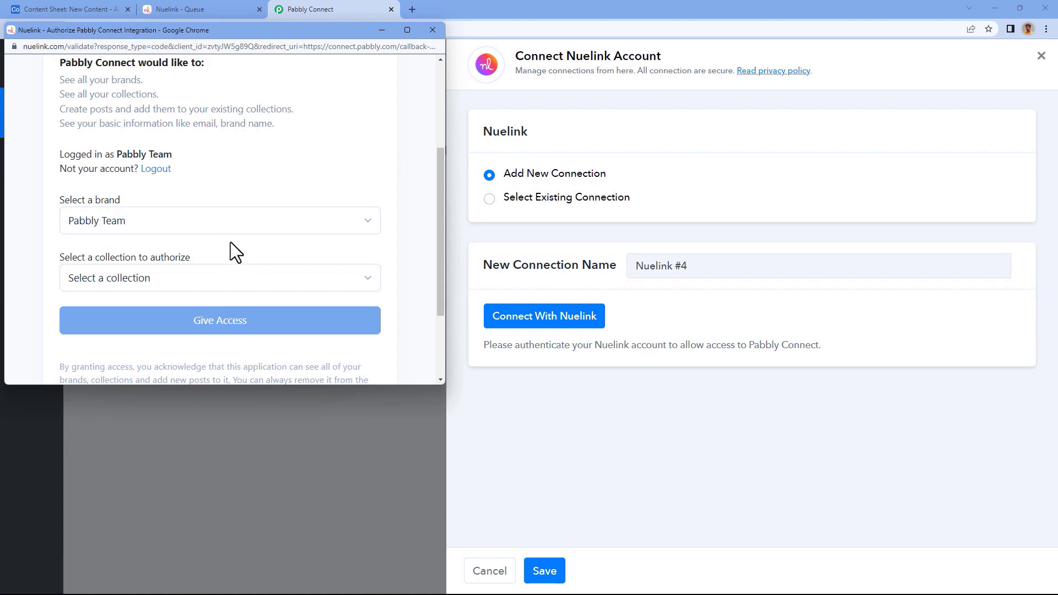
pyautogui.click(147, 220)
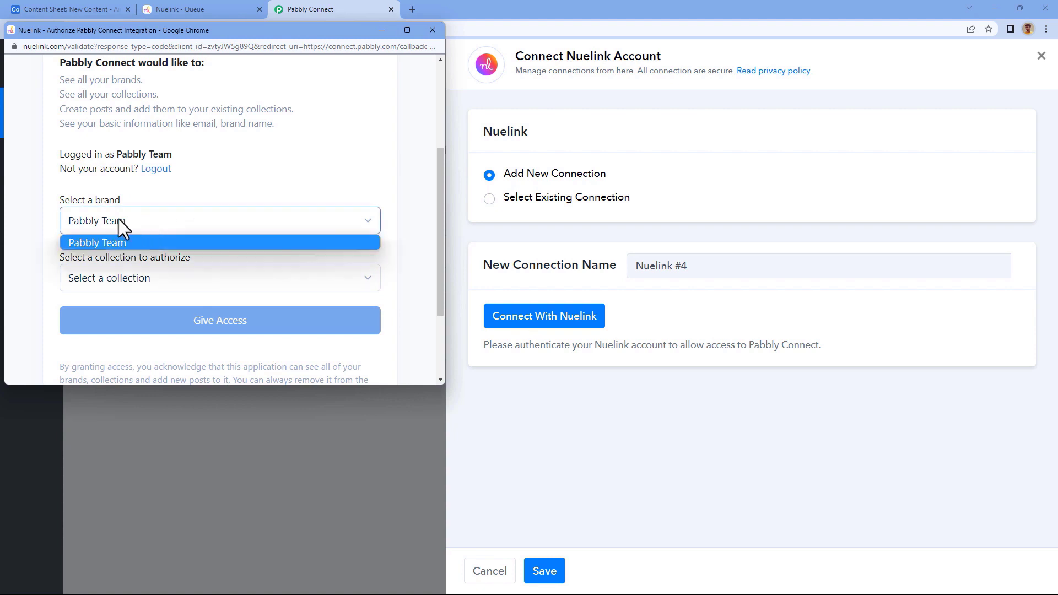
pyautogui.click(126, 243)
# Compare the collection choices with the Collections page in Nuelink, and give Pabbly Connect access to the General collection.
pyautogui.click(151, 277)
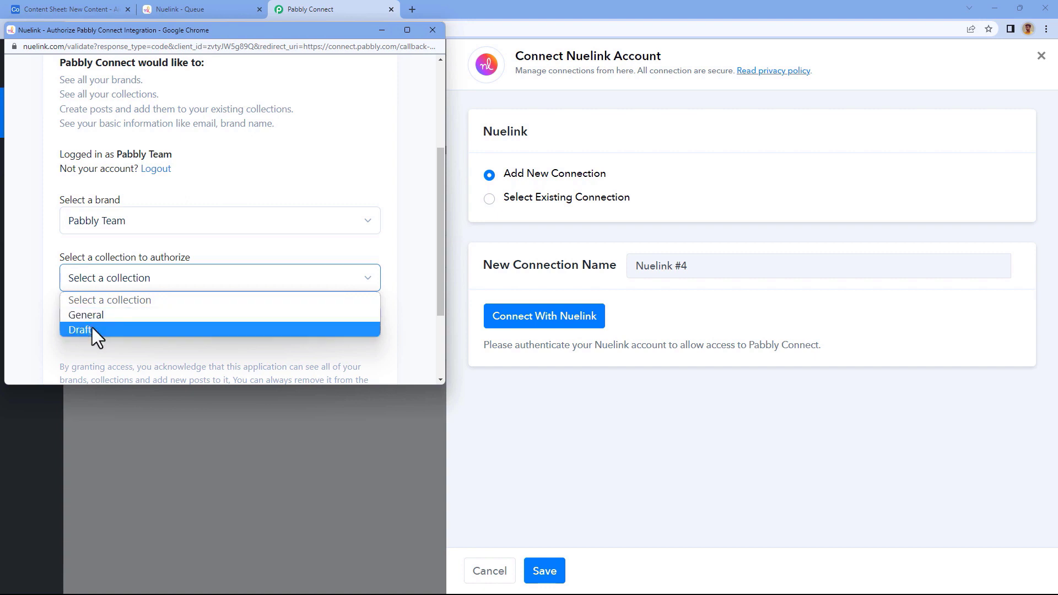
pyautogui.click(204, 2)
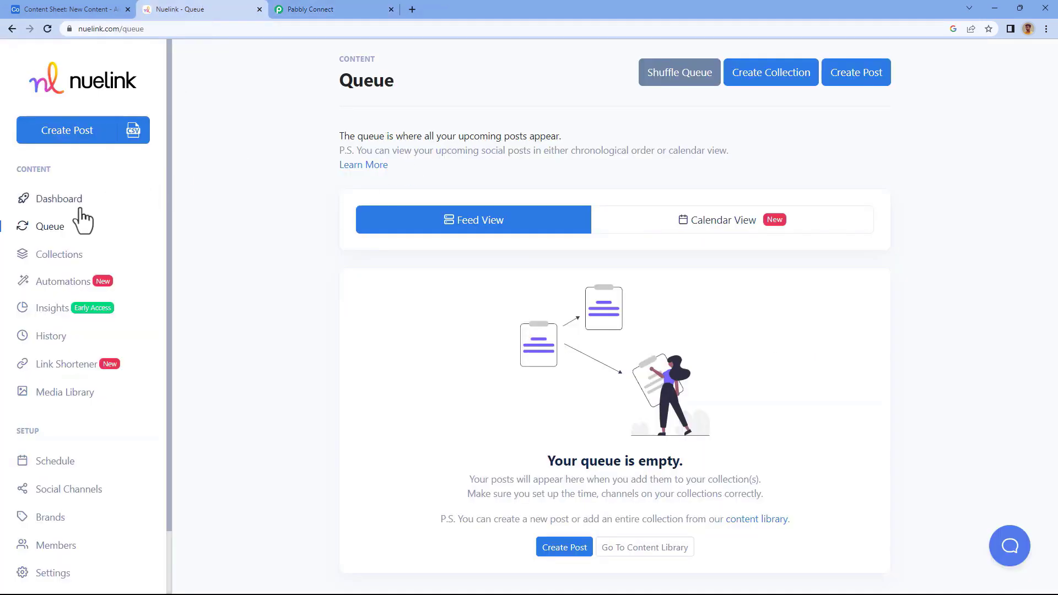
pyautogui.click(75, 256)
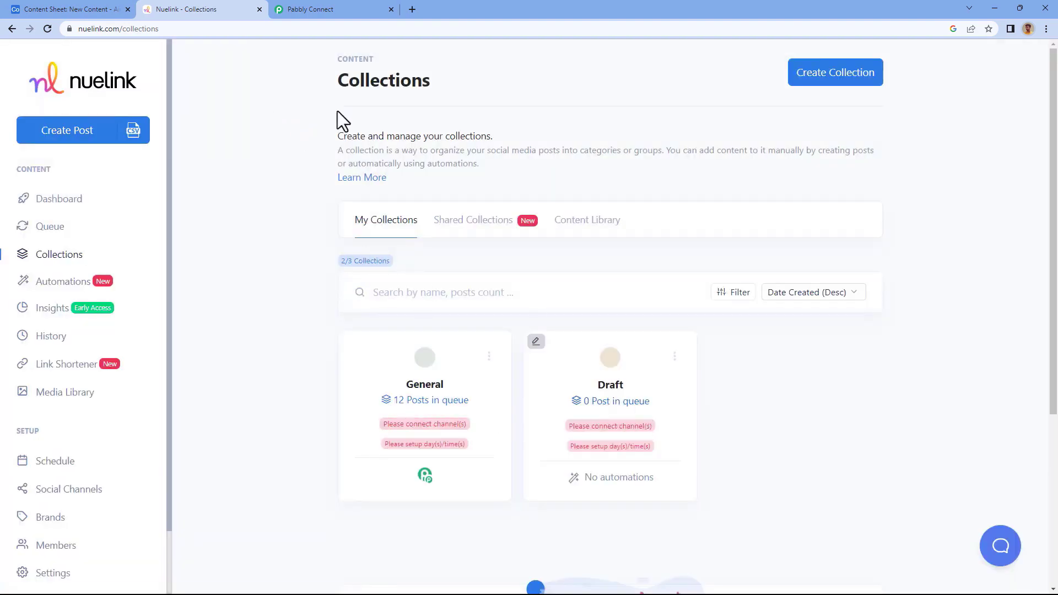
pyautogui.click(309, 2)
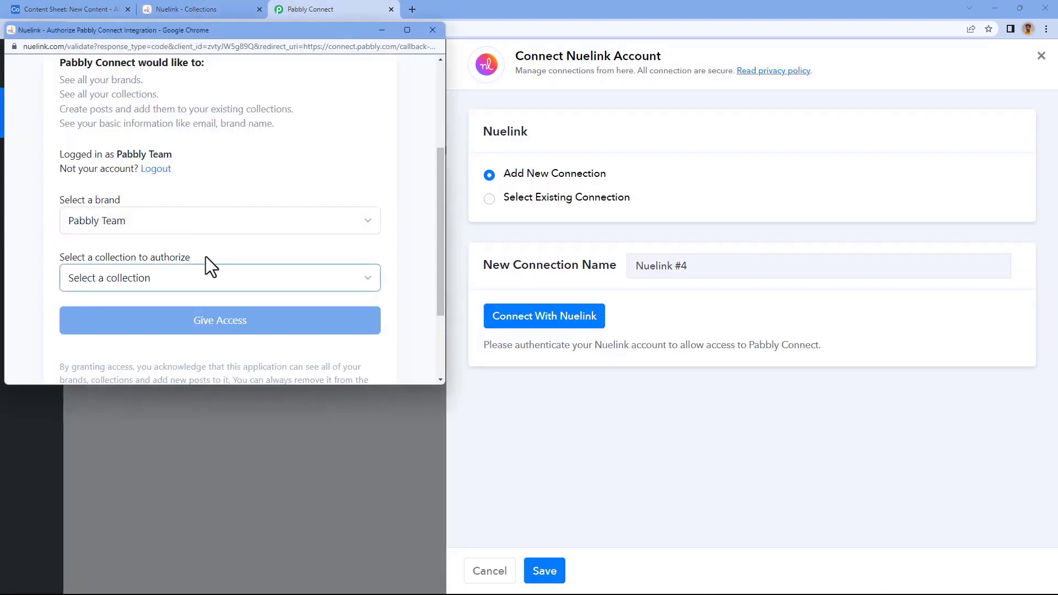
pyautogui.click(155, 279)
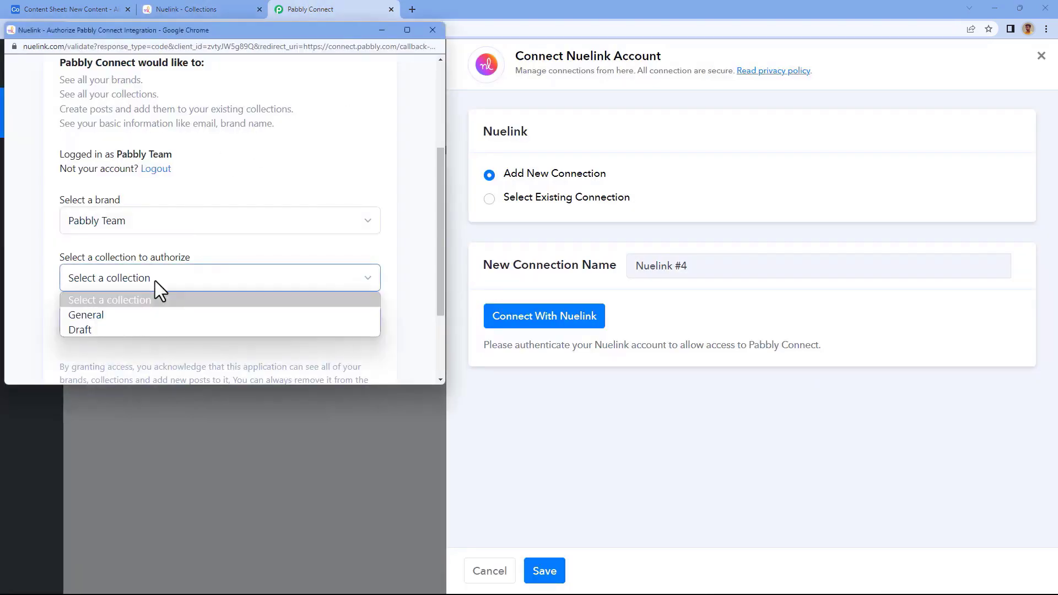
pyautogui.click(153, 319)
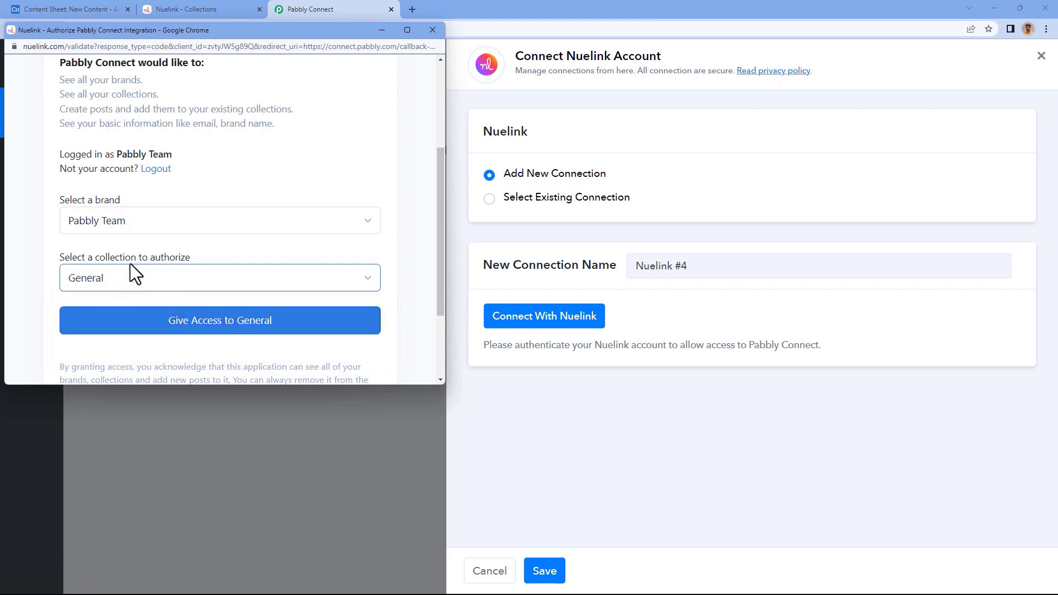
pyautogui.click(149, 323)
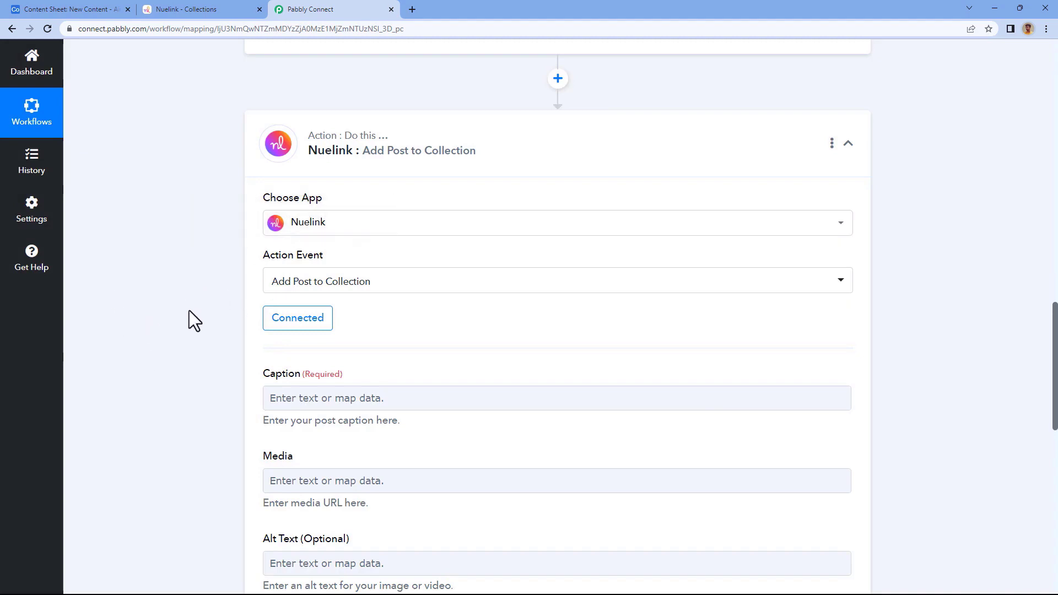
# Review the Nuelink action's Caption and Media fields and compare them with the record's columns in the Airtable table.
pyautogui.scroll(-2, 190, 310)
pyautogui.scroll(-1, 190, 310)
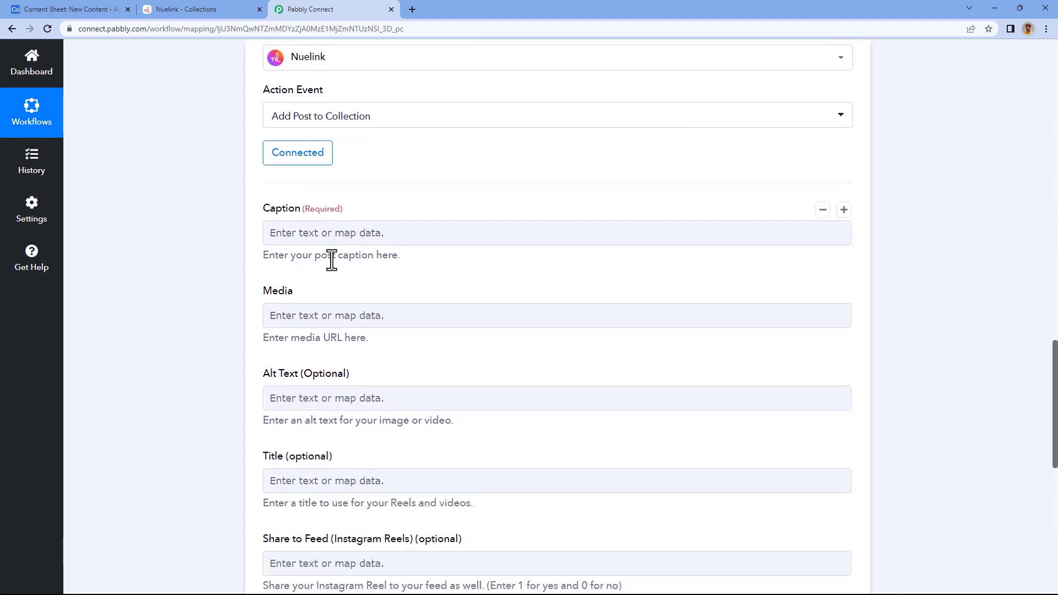
pyautogui.click(285, 243)
pyautogui.click(94, 8)
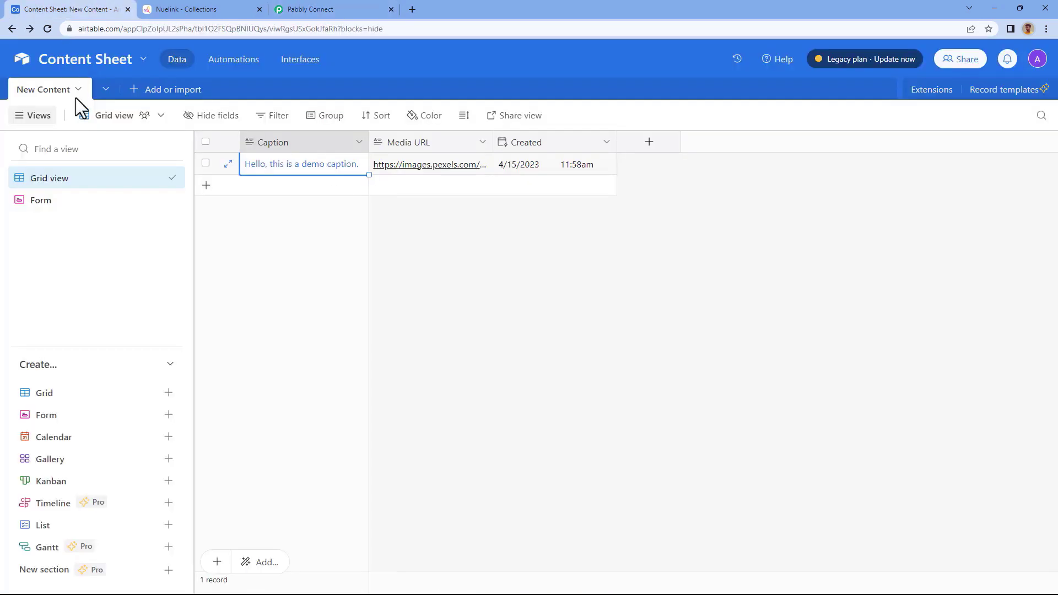
pyautogui.click(306, 233)
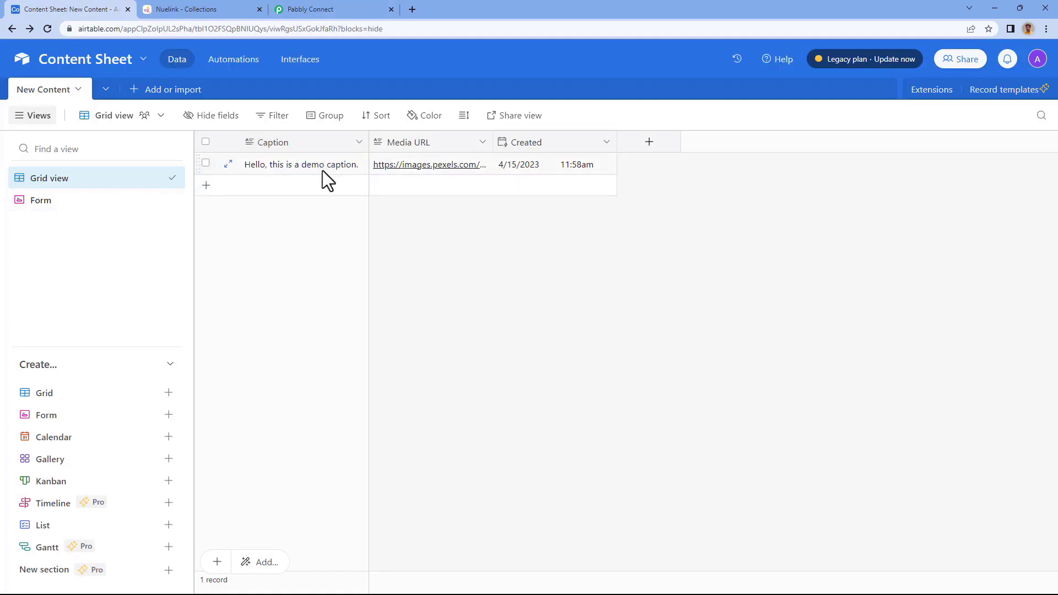
# Return to Pabbly Connect and examine the Fields Media URL and Fields Caption values in the trigger response.
pyautogui.click(339, 8)
pyautogui.scroll(3, 545, 257)
pyautogui.scroll(-1, 616, 293)
pyautogui.scroll(2, 673, 250)
pyautogui.moveTo(690, 136); pyautogui.dragTo(553, 110)
pyautogui.click(537, 137)
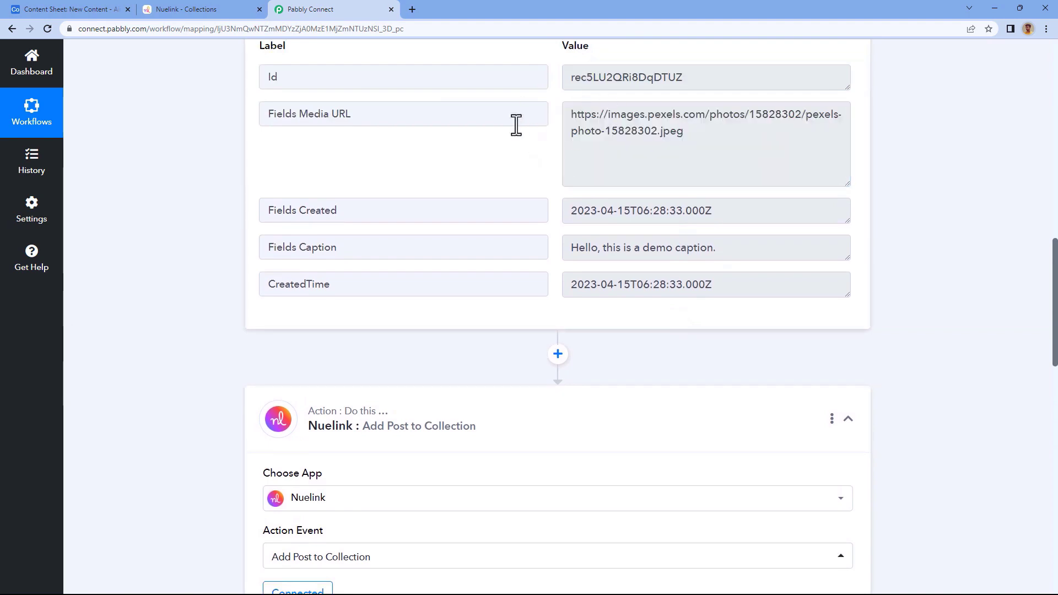
pyautogui.moveTo(569, 113); pyautogui.dragTo(702, 141)
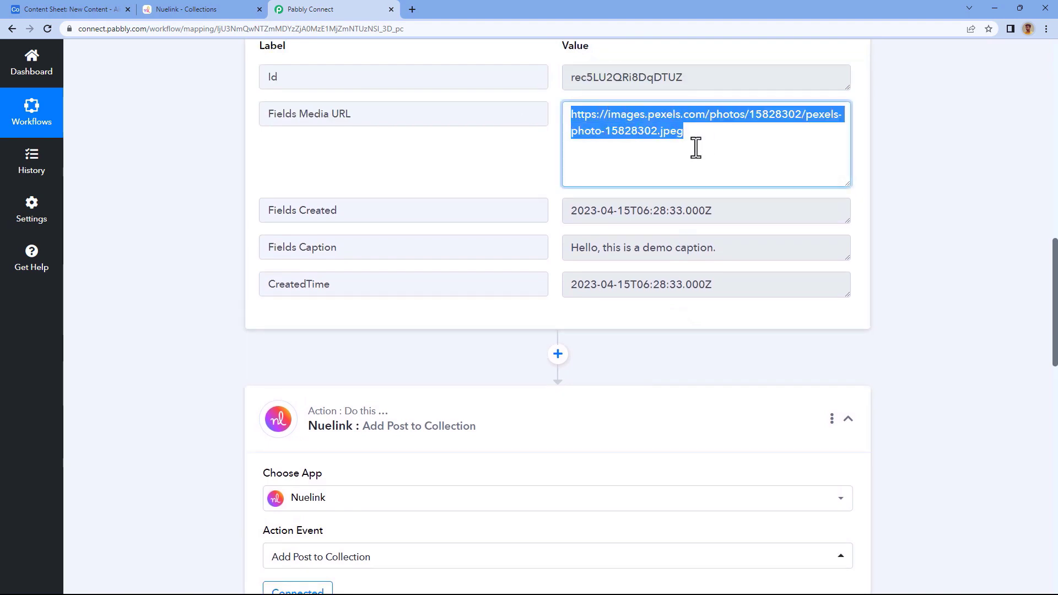
pyautogui.click(685, 179)
pyautogui.moveTo(737, 255); pyautogui.dragTo(566, 253)
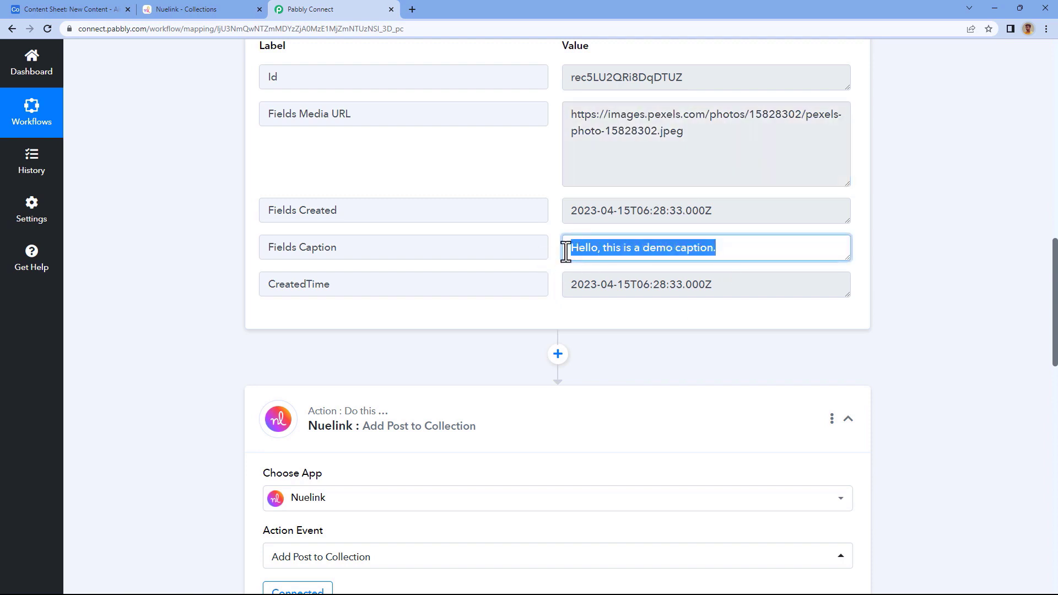
pyautogui.click(563, 257)
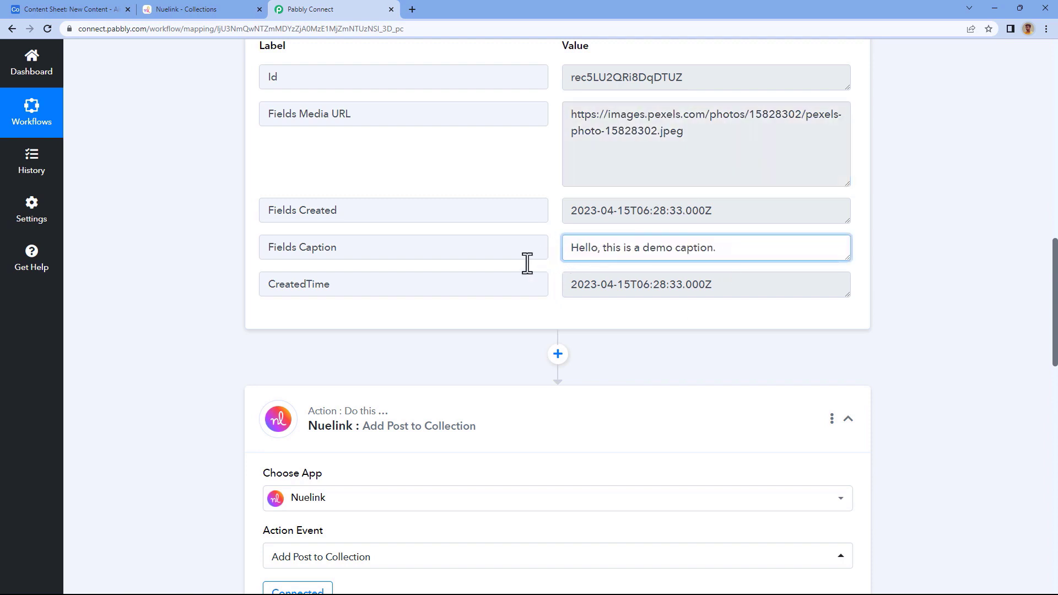
# Map the Nuelink action's Caption field to the Fields Caption value from the Airtable New Record step.
pyautogui.scroll(-8, 291, 331)
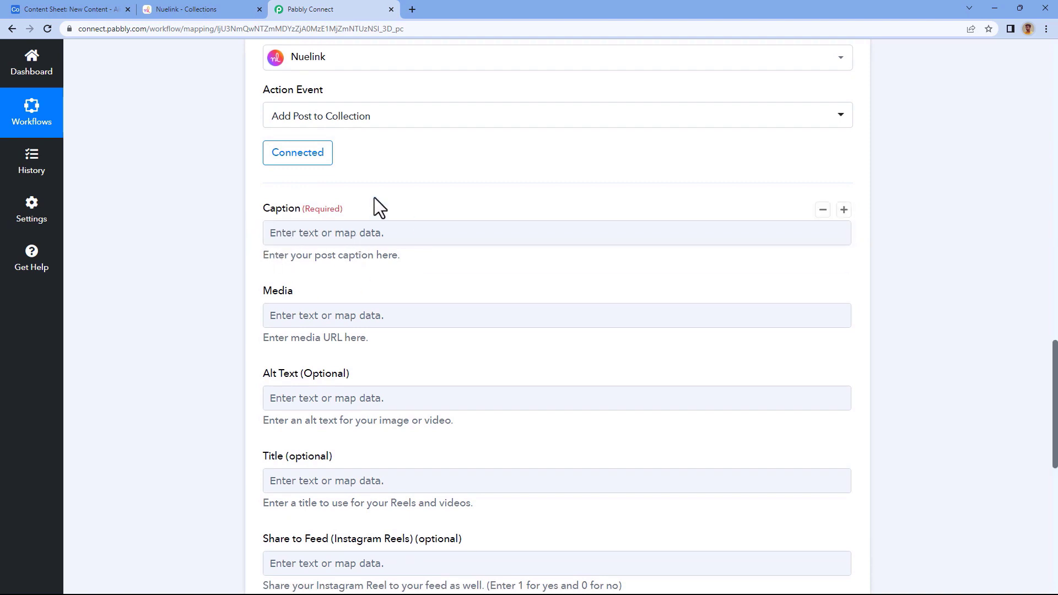
pyautogui.click(300, 233)
pyautogui.scroll(-1, 209, 246)
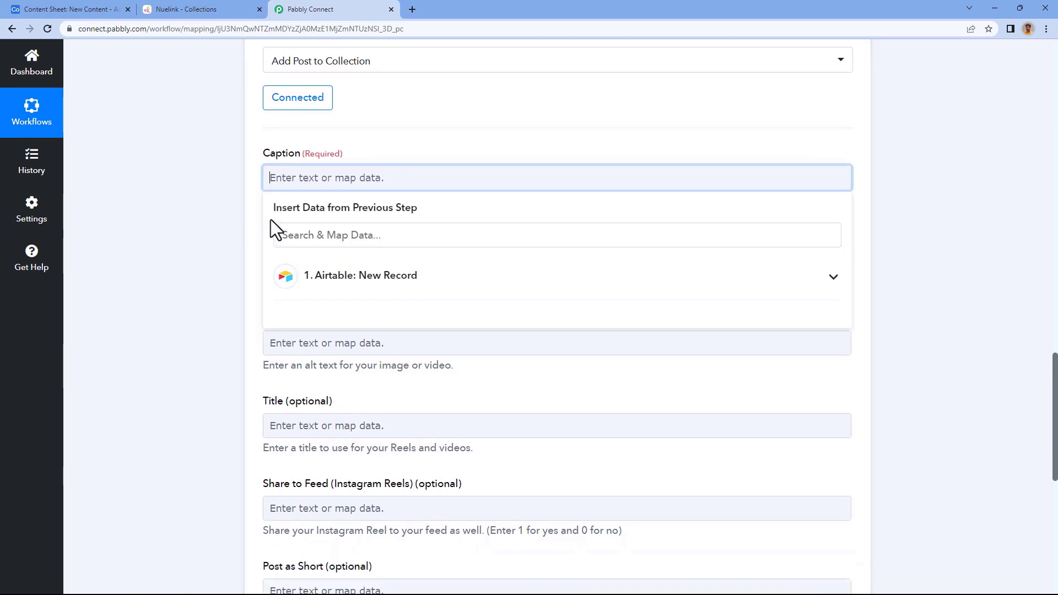
pyautogui.click(419, 289)
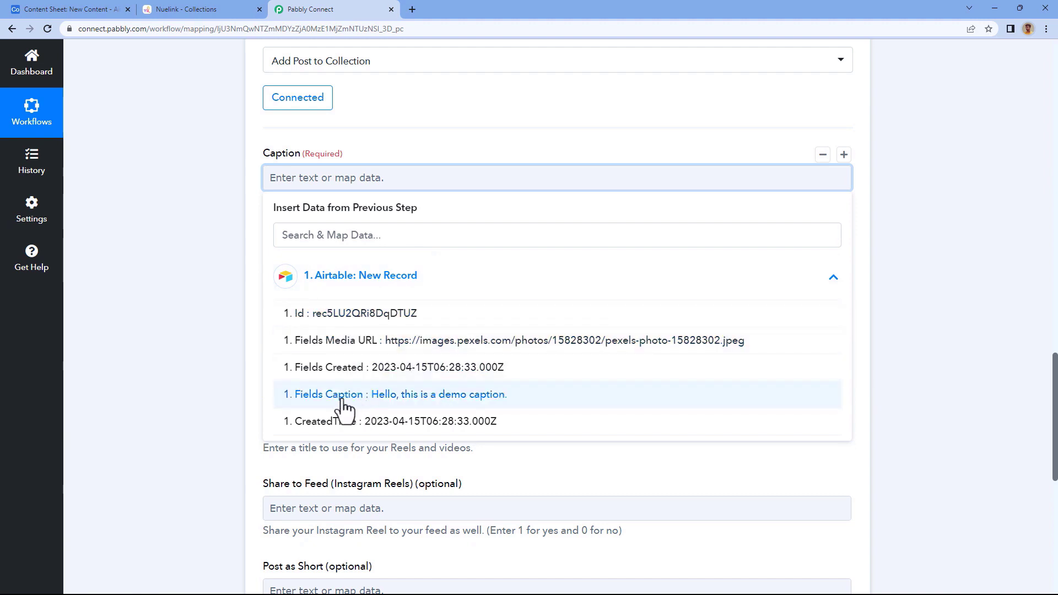
pyautogui.click(364, 394)
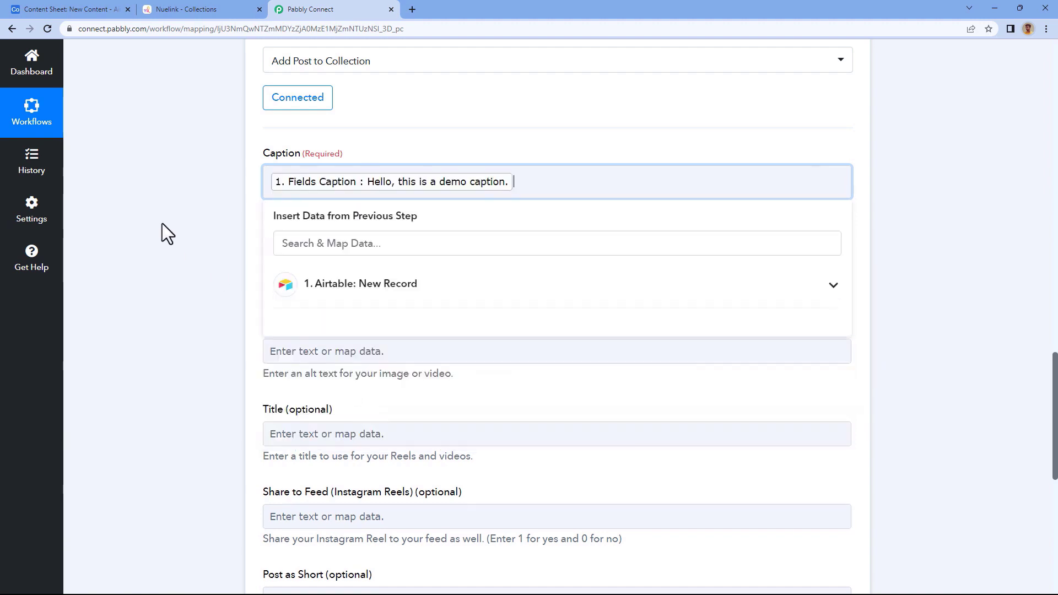
# Check the mapped caption against the Airtable record, and examine the Fields Media URL value in the trigger response in Pabbly Connect.
pyautogui.click(193, 223)
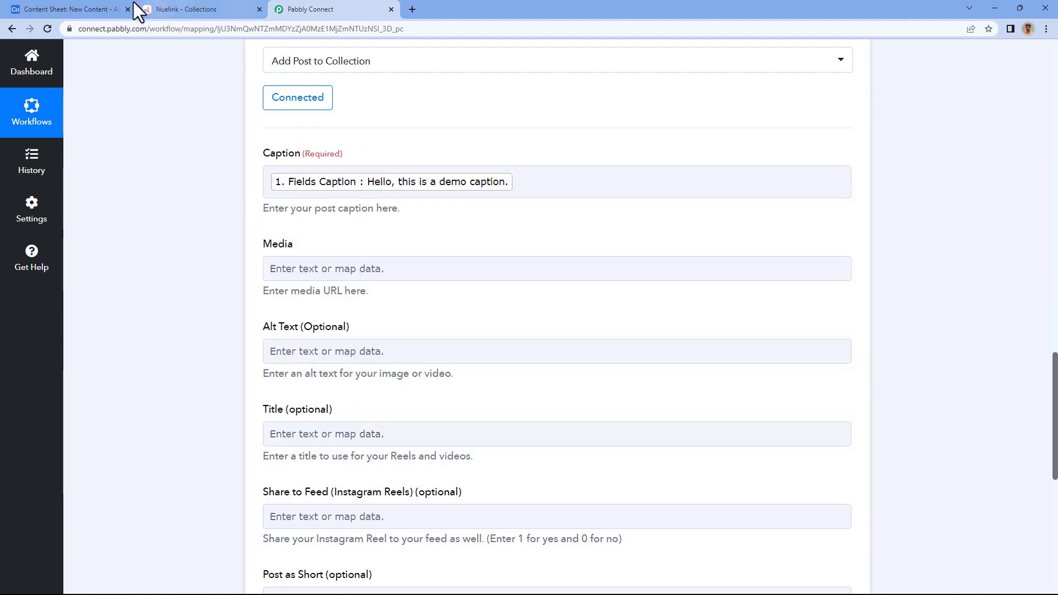
pyautogui.click(92, 2)
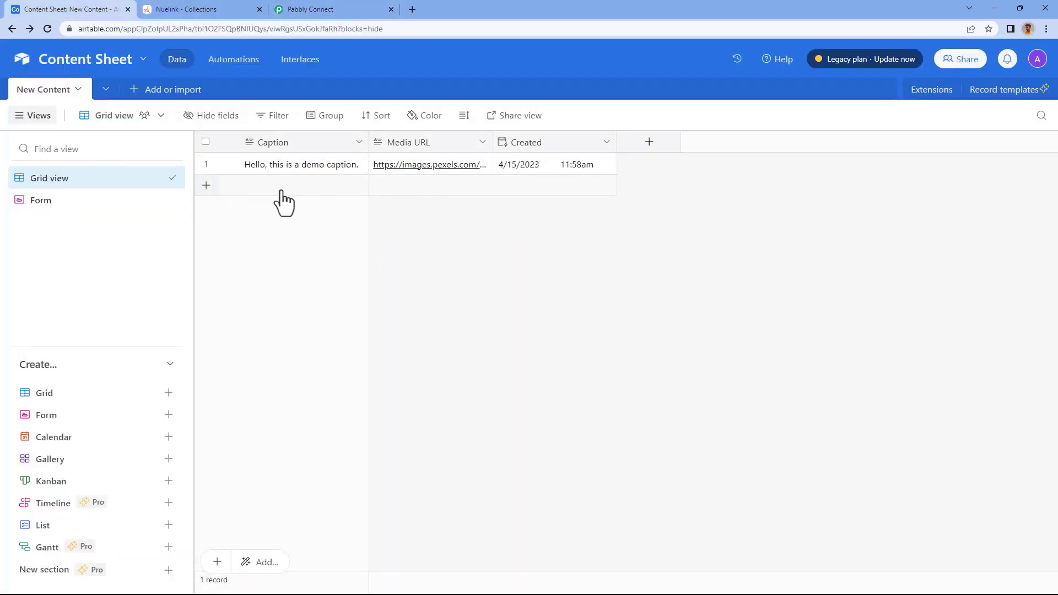
pyautogui.click(345, 3)
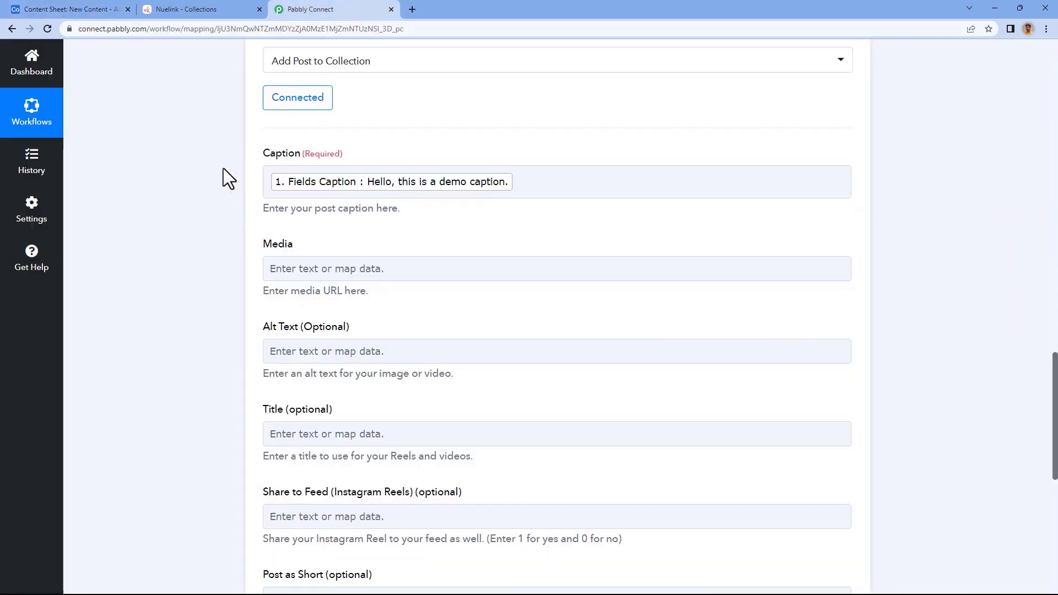
pyautogui.scroll(-1, 223, 168)
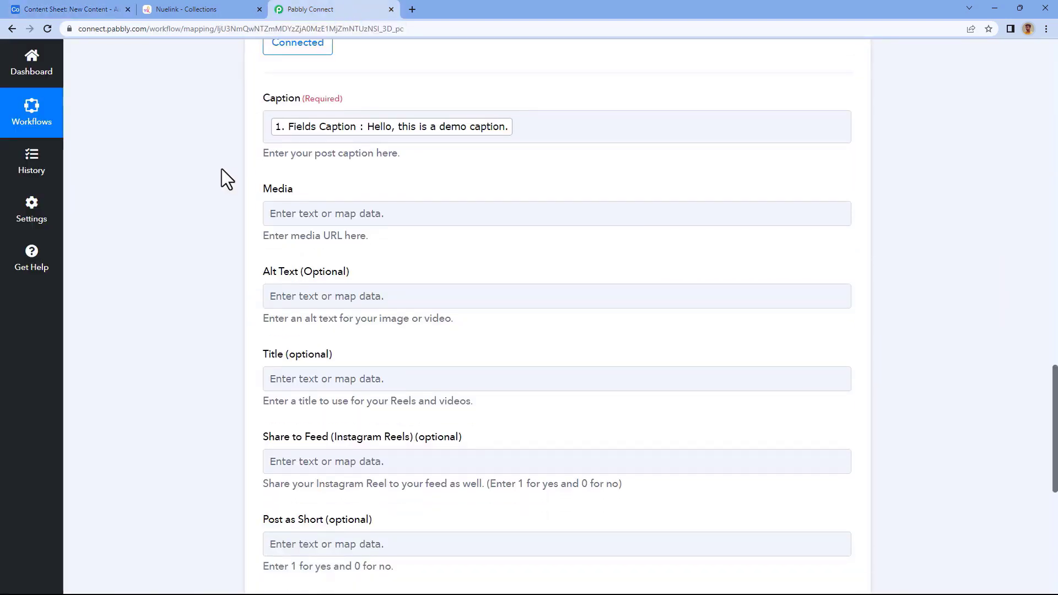
pyautogui.scroll(-1, 246, 150)
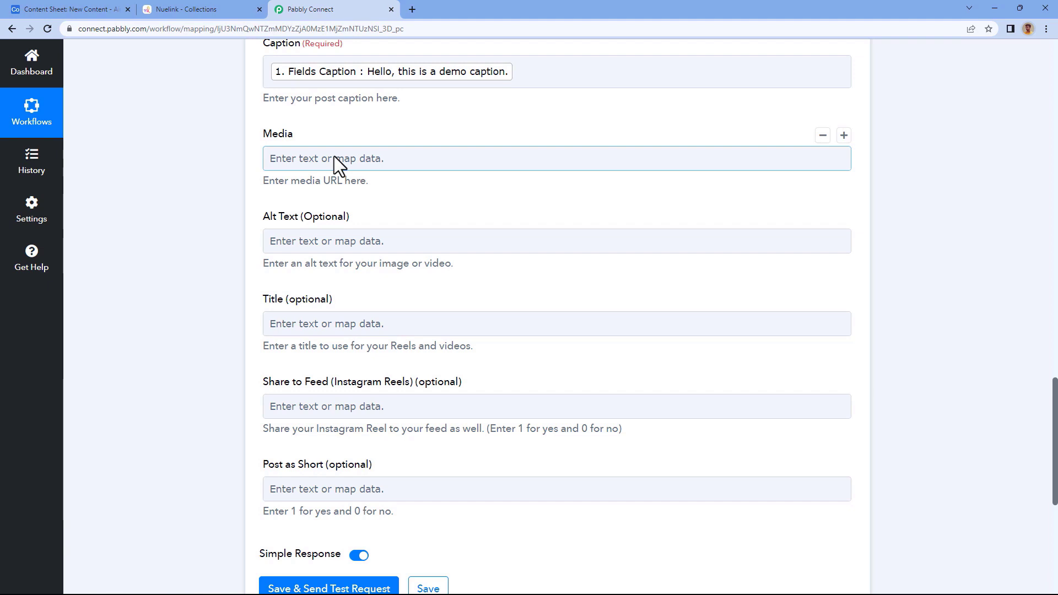
pyautogui.scroll(8, 521, 146)
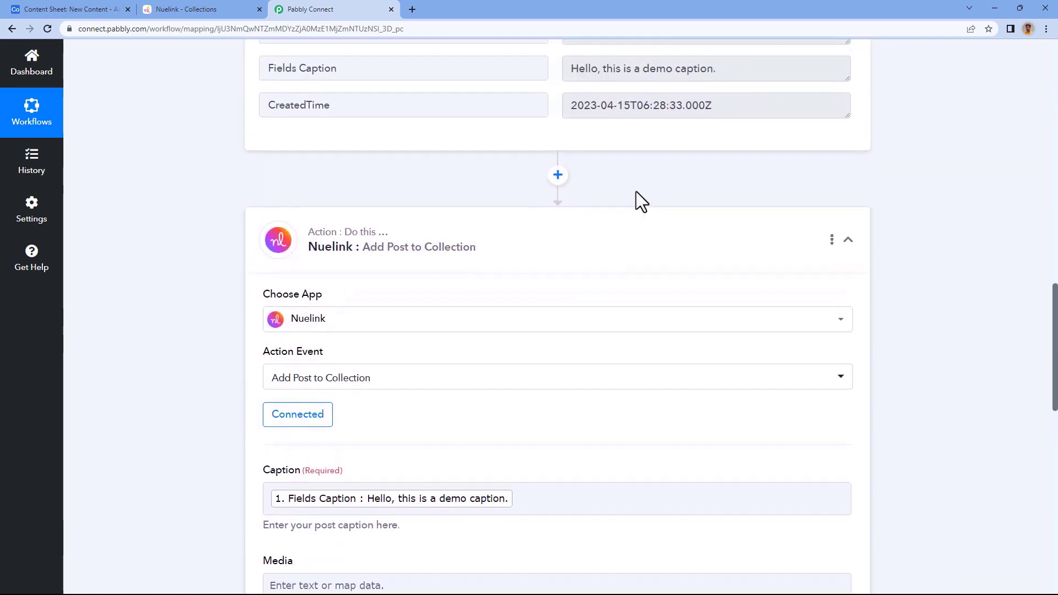
pyautogui.scroll(-1, 698, 189)
pyautogui.scroll(5, 741, 172)
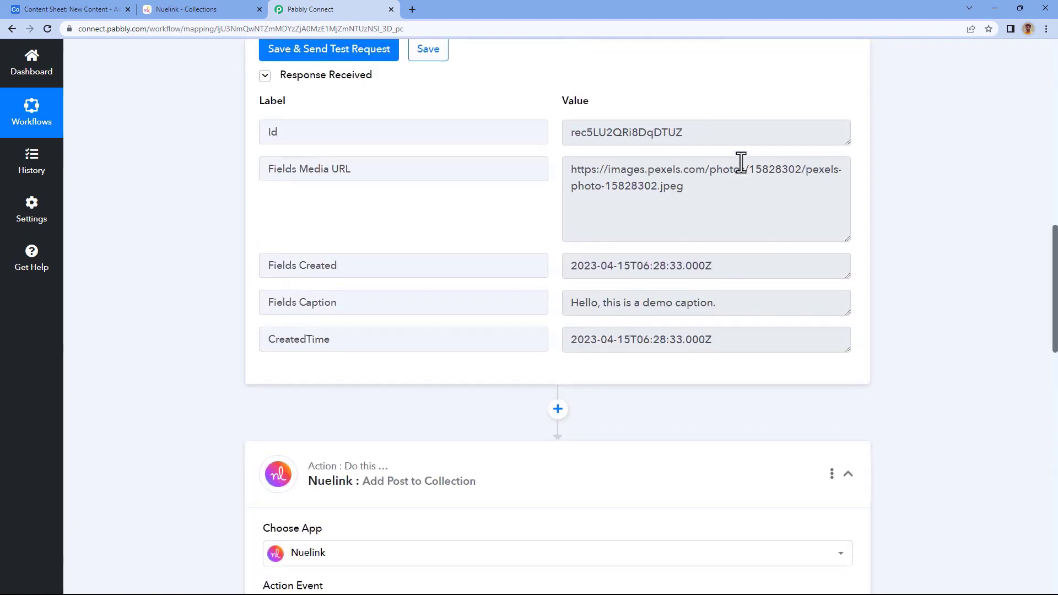
pyautogui.tripleClick(586, 172)
pyautogui.click(551, 190)
pyautogui.scroll(-13, 203, 288)
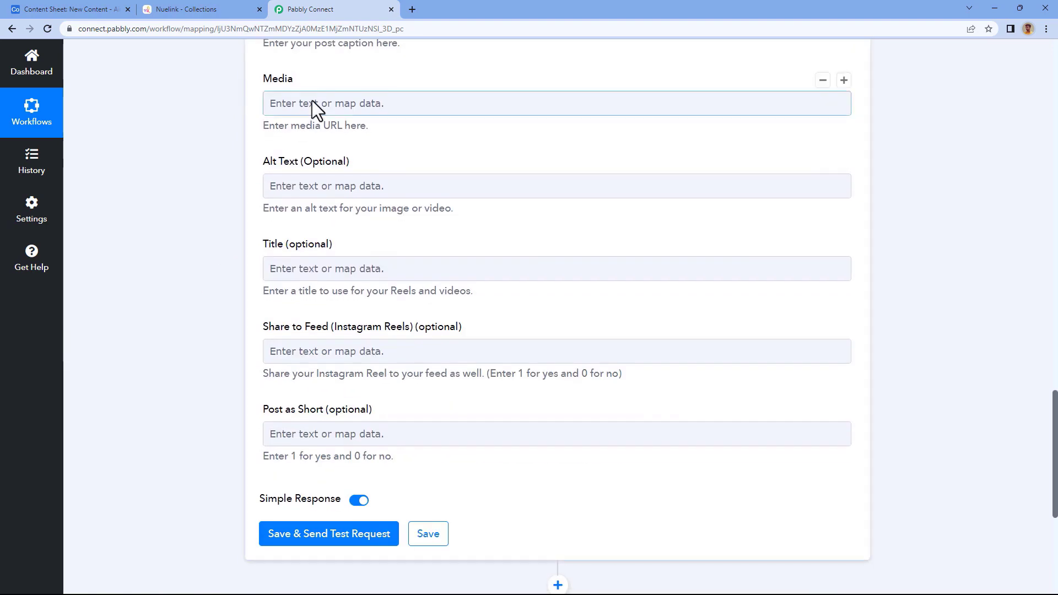
# Map the Nuelink action's Media field to the Fields Media URL value from the Airtable New Record step.
pyautogui.click(311, 105)
pyautogui.click(378, 208)
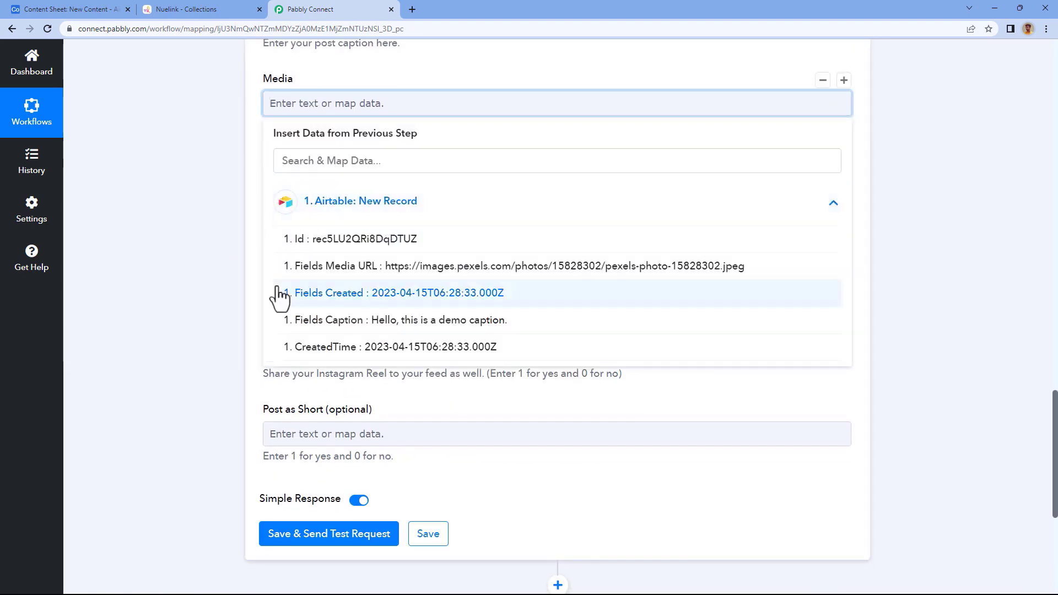
pyautogui.click(356, 267)
pyautogui.click(227, 184)
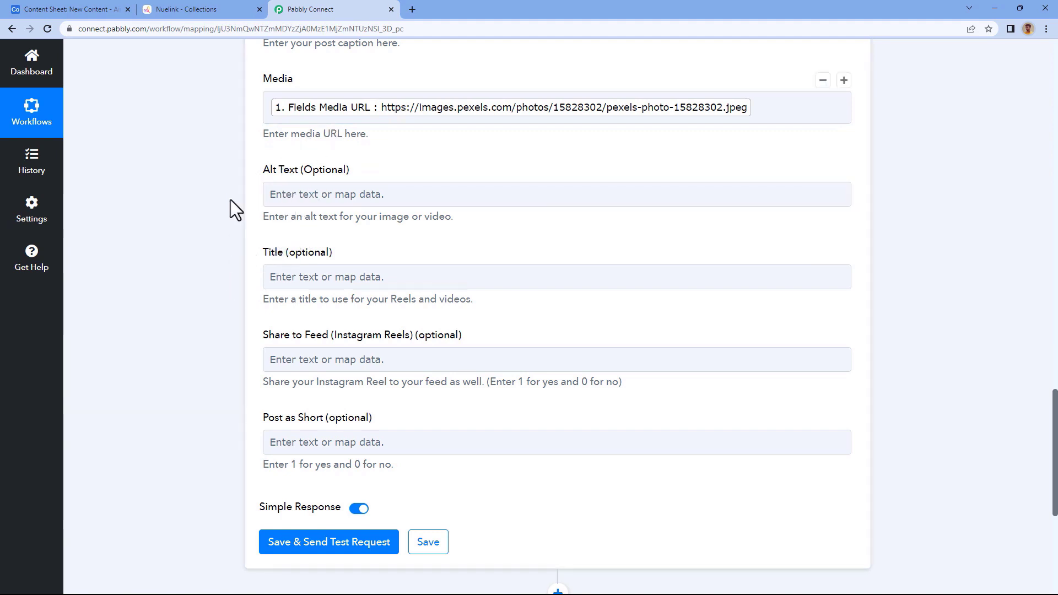
# Save the Nuelink action and send a test request, leaving the optional fields empty, and review the received response.
pyautogui.click(80, 4)
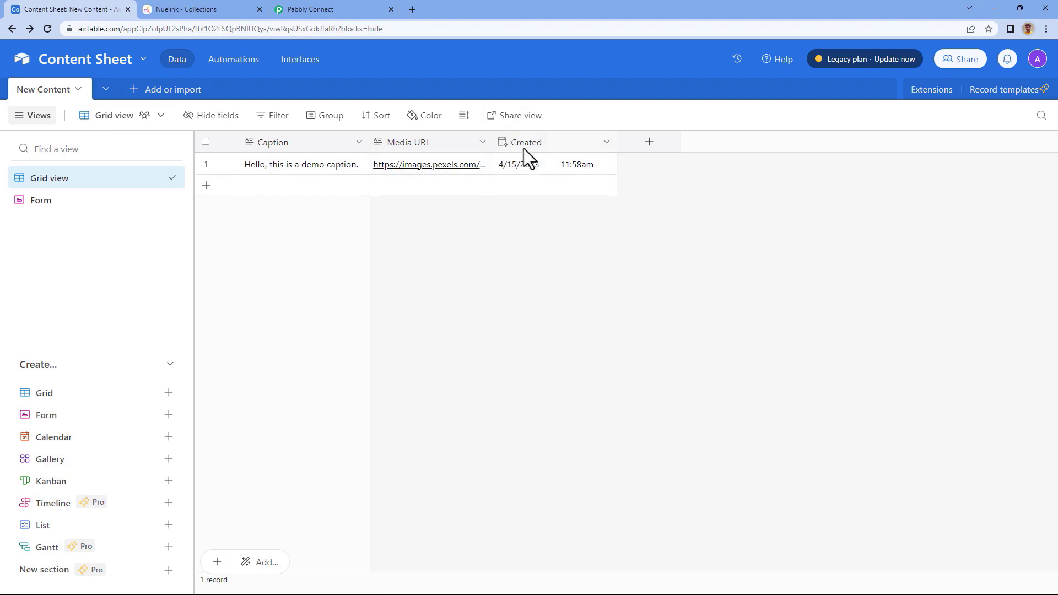
pyautogui.click(339, 8)
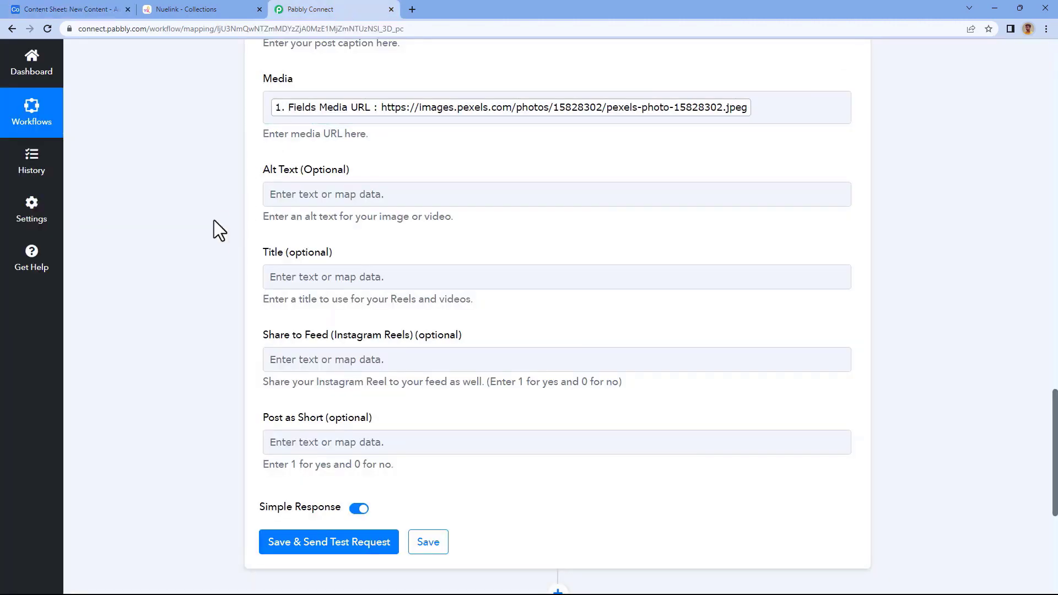
pyautogui.scroll(1, 214, 223)
pyautogui.scroll(-3, 215, 237)
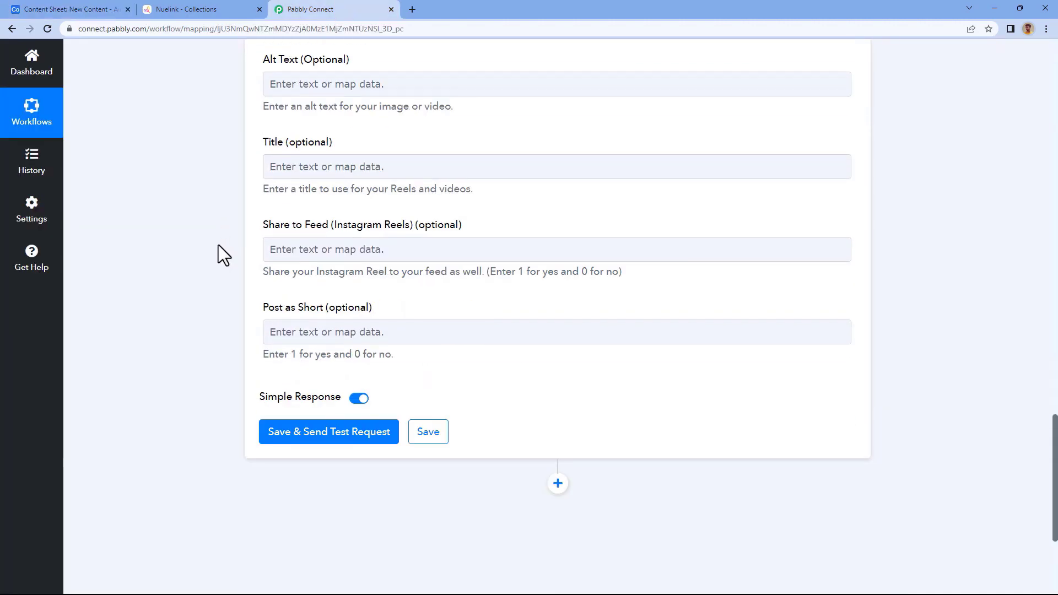
pyautogui.click(344, 444)
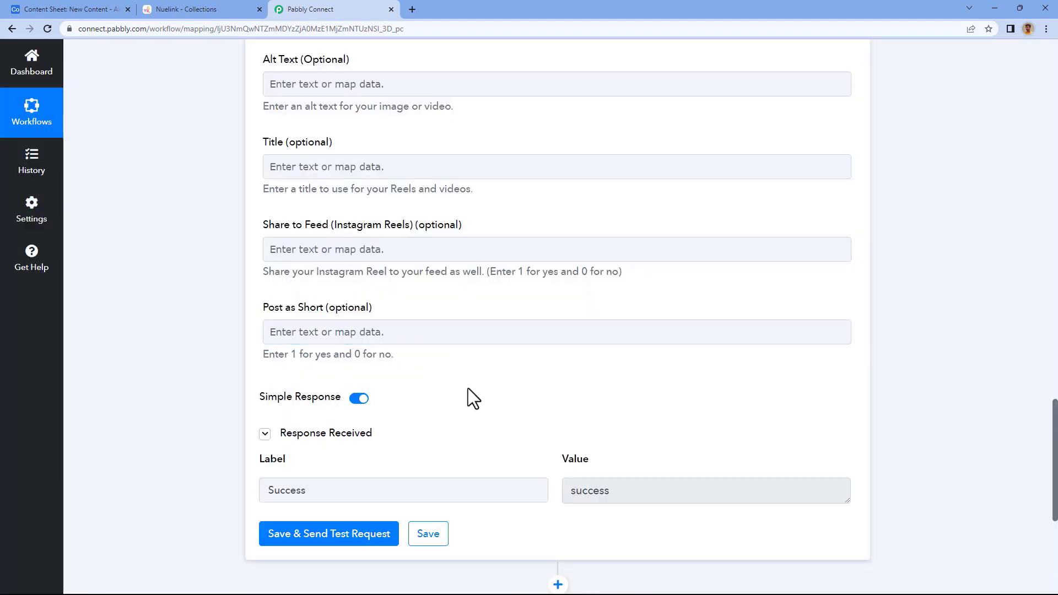
pyautogui.scroll(-5, 467, 387)
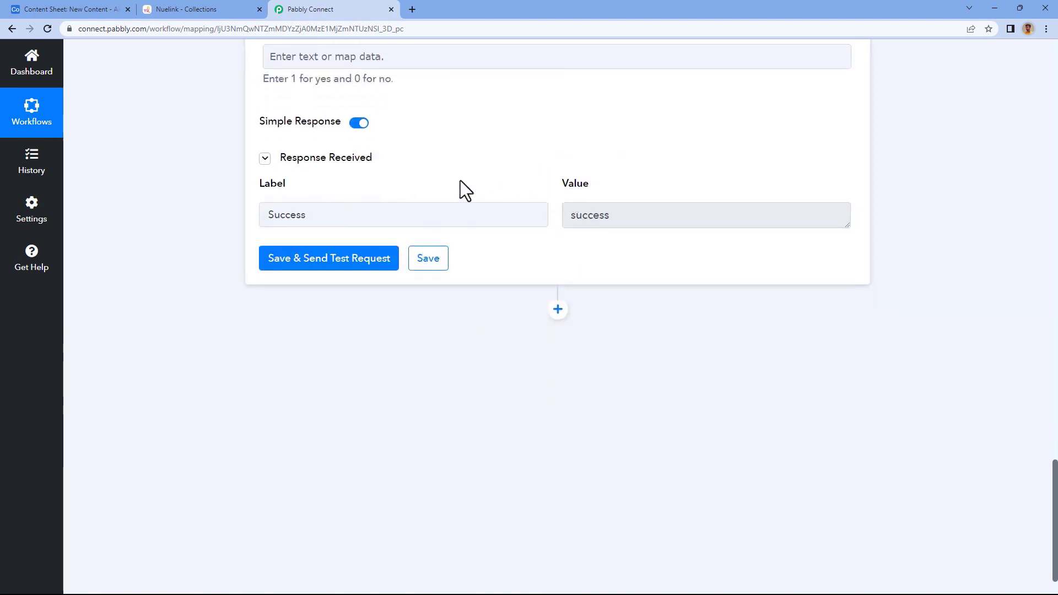
pyautogui.moveTo(647, 215); pyautogui.dragTo(560, 227)
pyautogui.click(539, 194)
pyautogui.scroll(10, 541, 193)
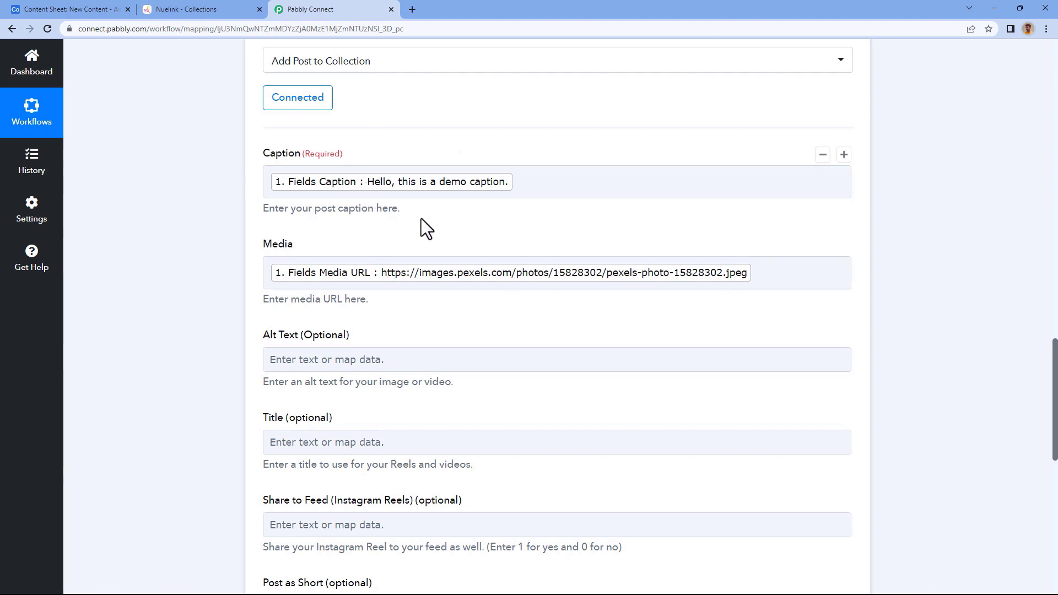
pyautogui.scroll(1, 440, 182)
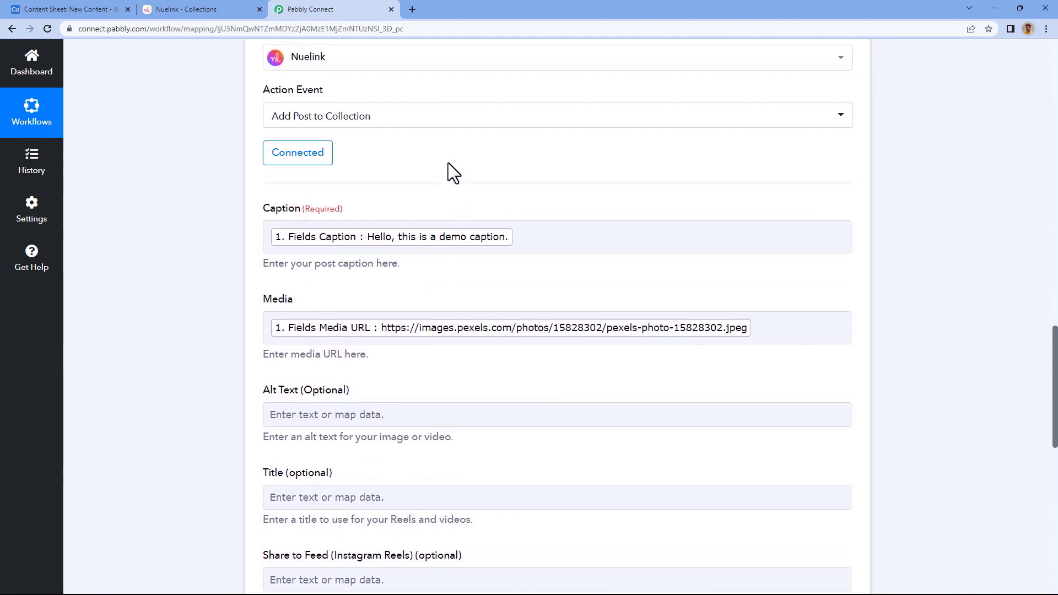
# Switch to Nuelink and look through the General collection's posts for the "Hello, this is a demo caption." post.
pyautogui.click(213, 5)
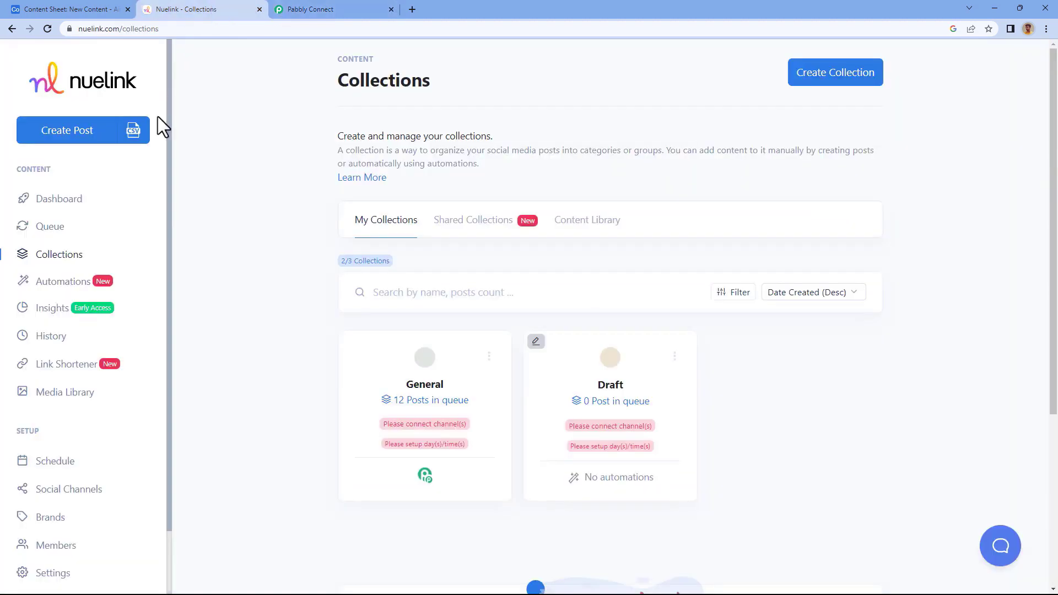
pyautogui.click(422, 386)
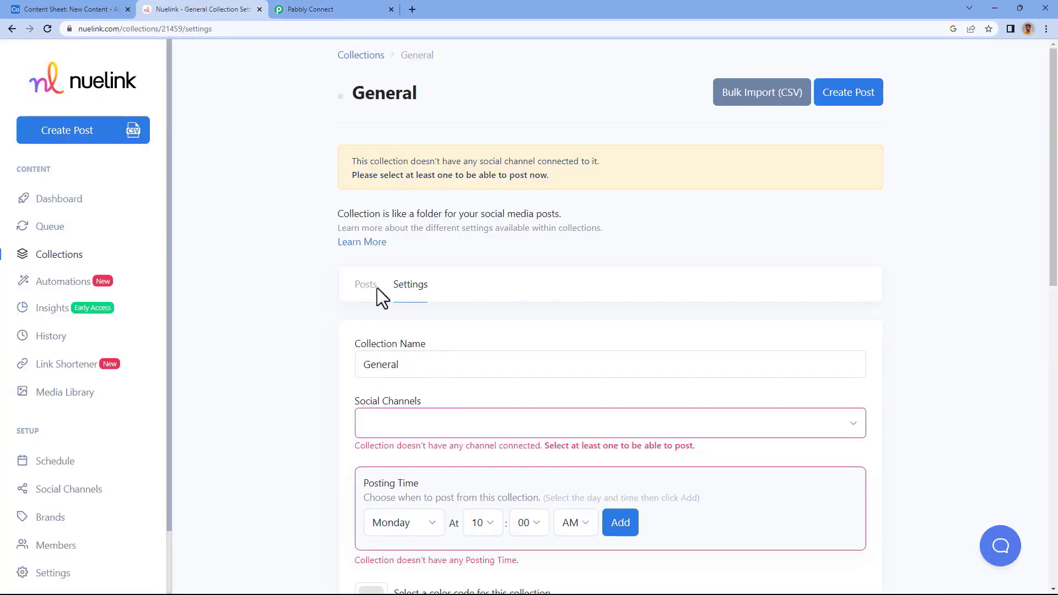
pyautogui.click(364, 295)
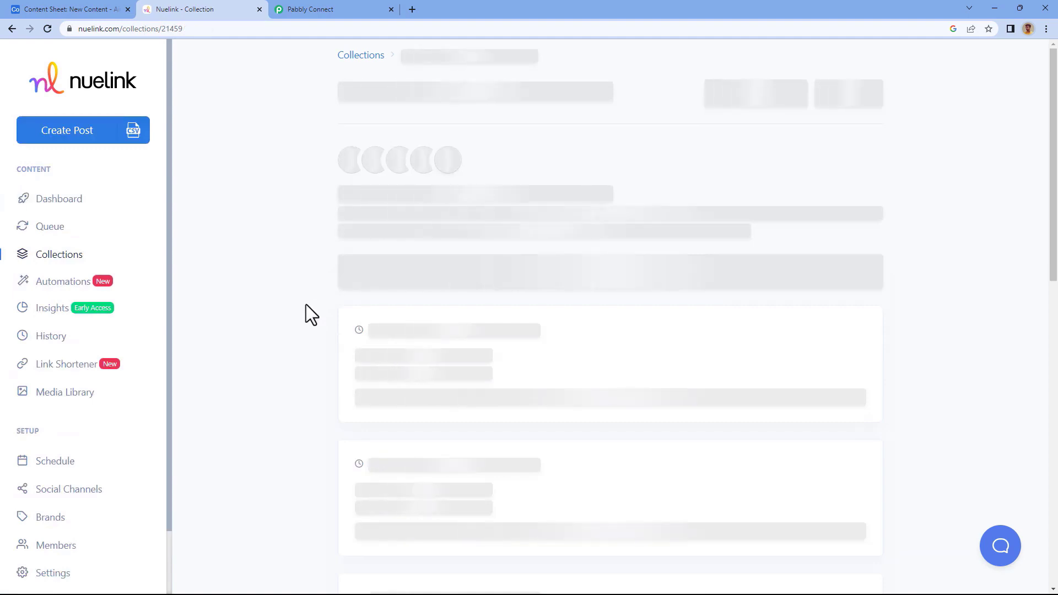
pyautogui.scroll(-15, 305, 304)
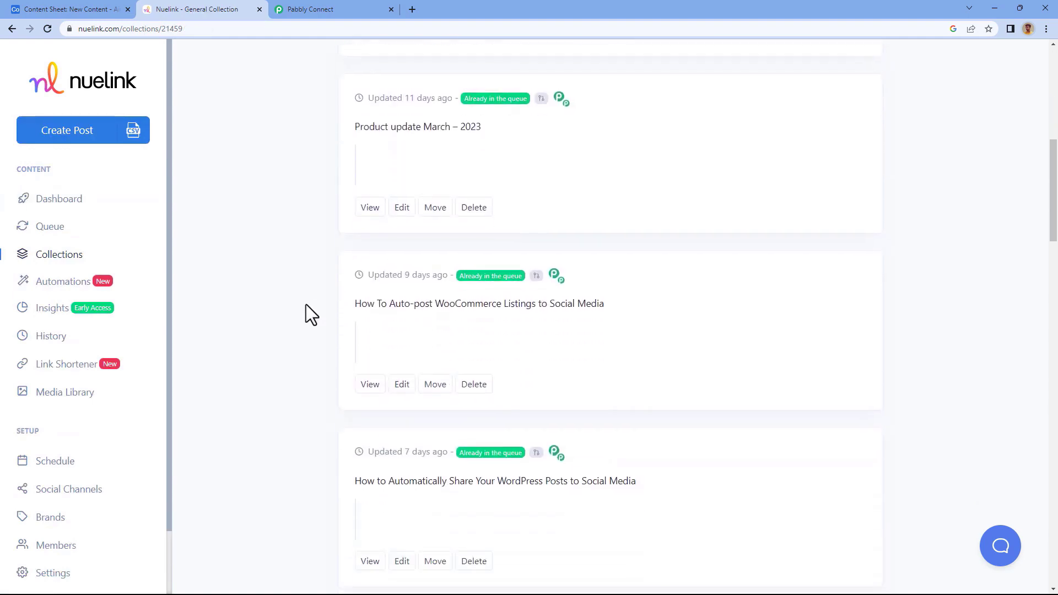
pyautogui.scroll(-12, 305, 304)
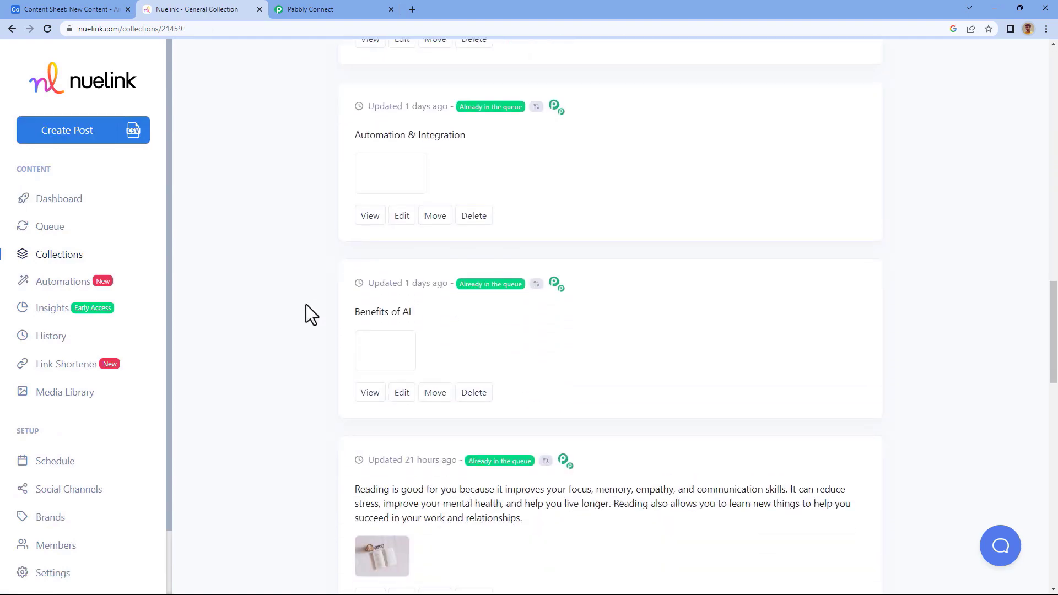
pyautogui.scroll(-12, 306, 304)
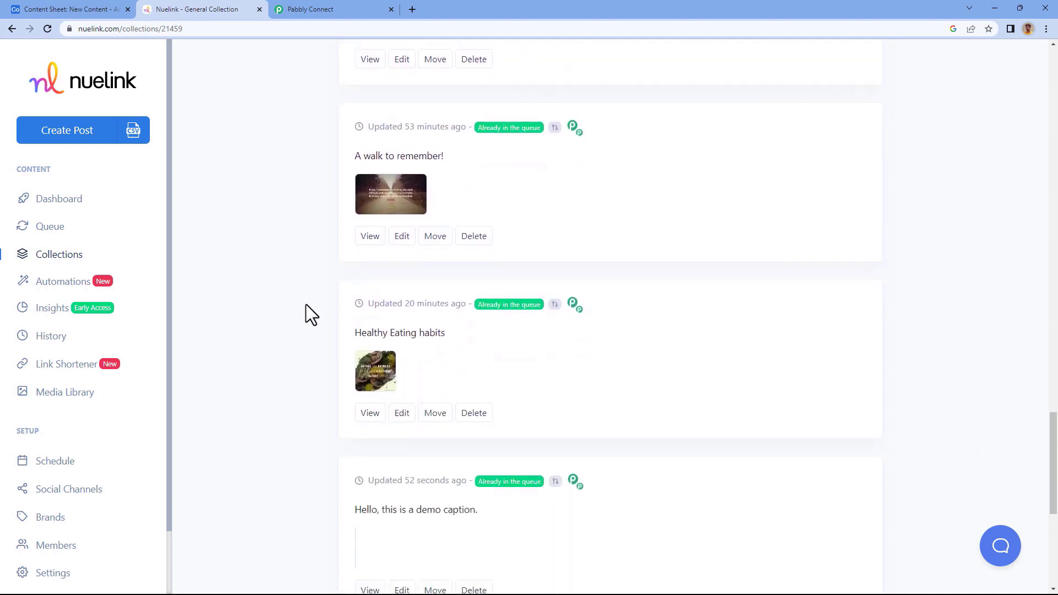
pyautogui.scroll(-1, 305, 305)
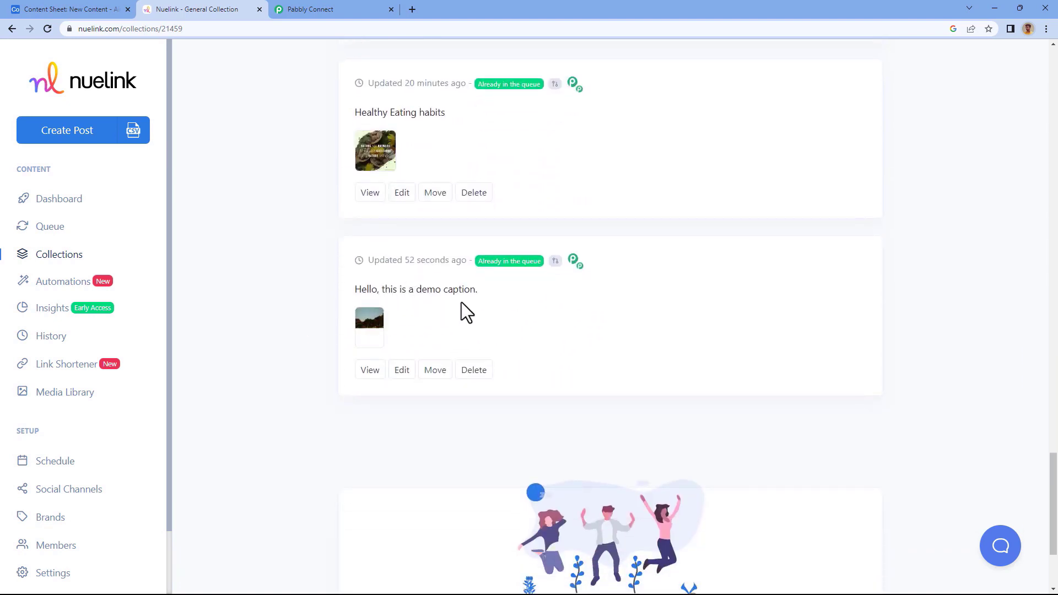
# Compare the test post's caption and preview image in Nuelink with the Airtable record's Caption and the image at its Media URL.
pyautogui.click(84, 10)
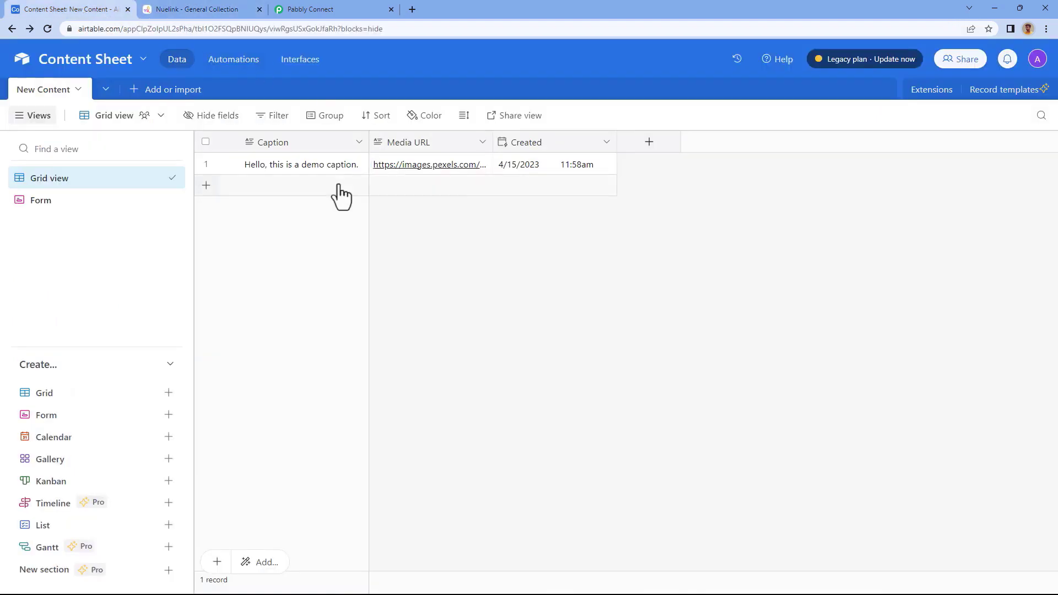
pyautogui.click(232, 10)
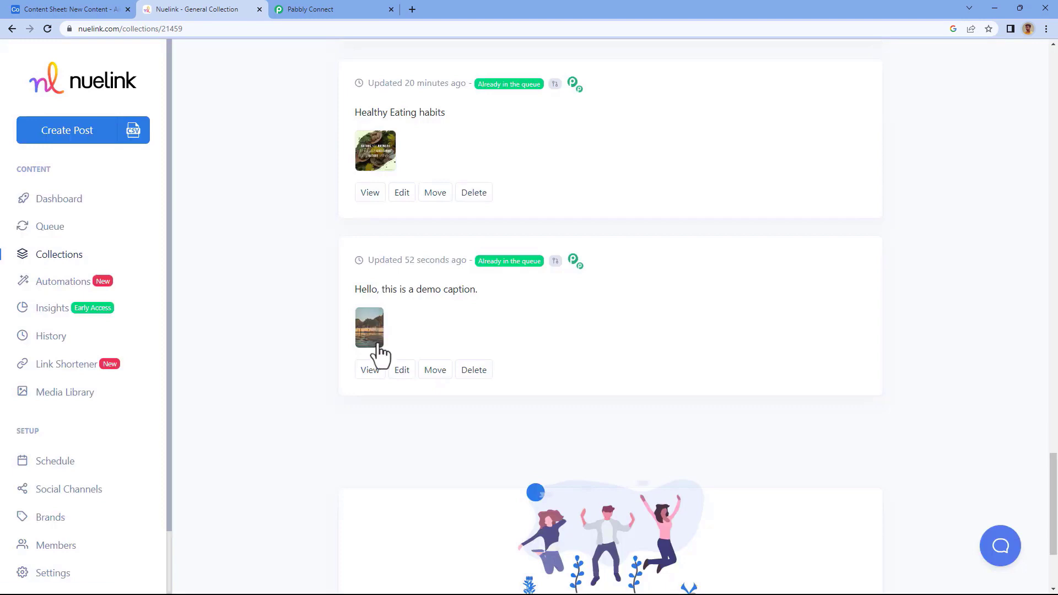
pyautogui.click(377, 336)
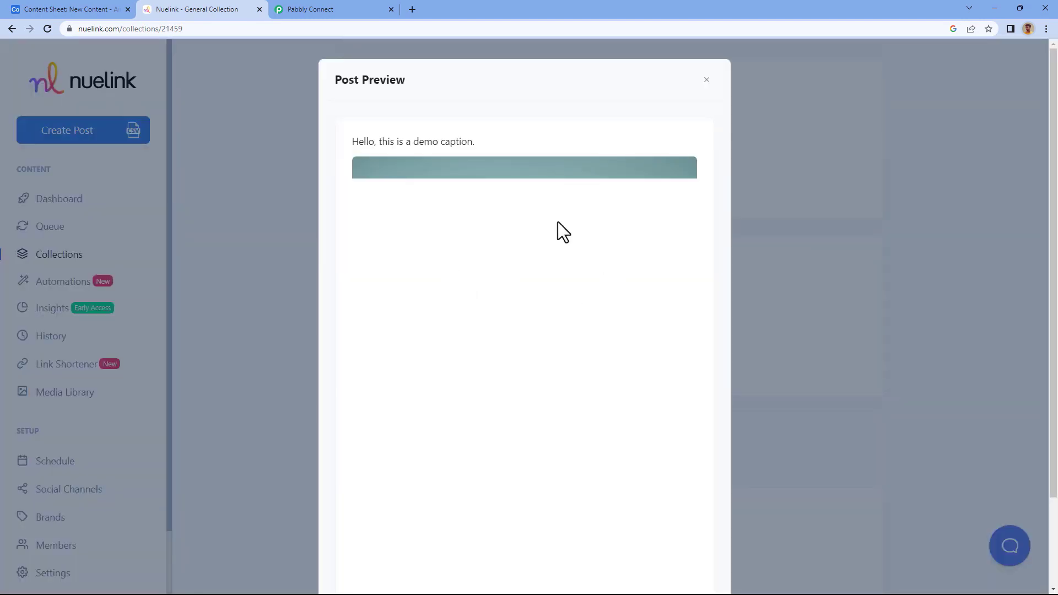
pyautogui.click(255, 199)
pyautogui.click(88, 9)
pyautogui.click(424, 157)
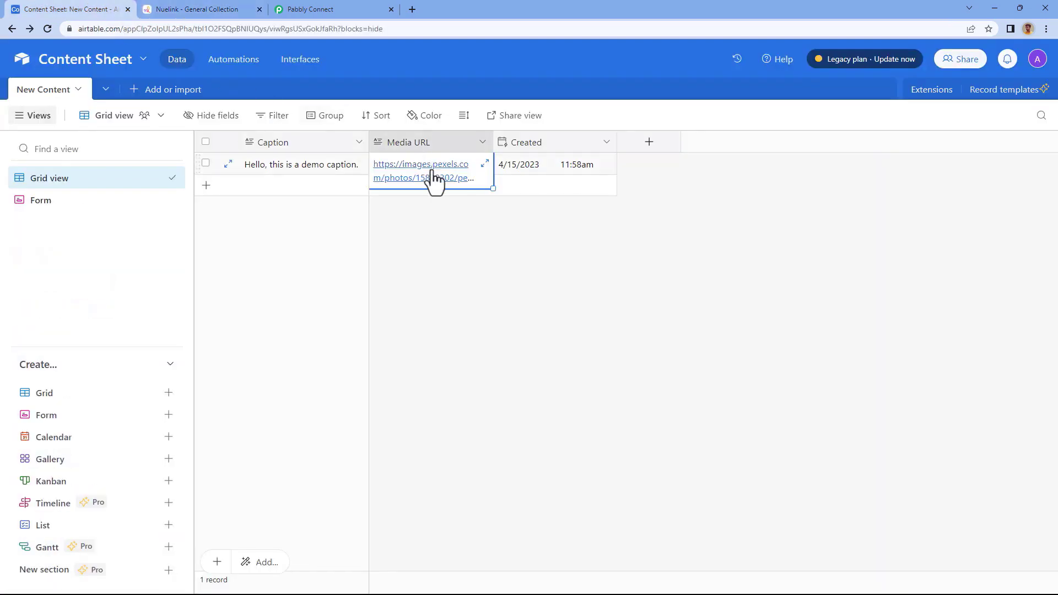
pyautogui.click(432, 178)
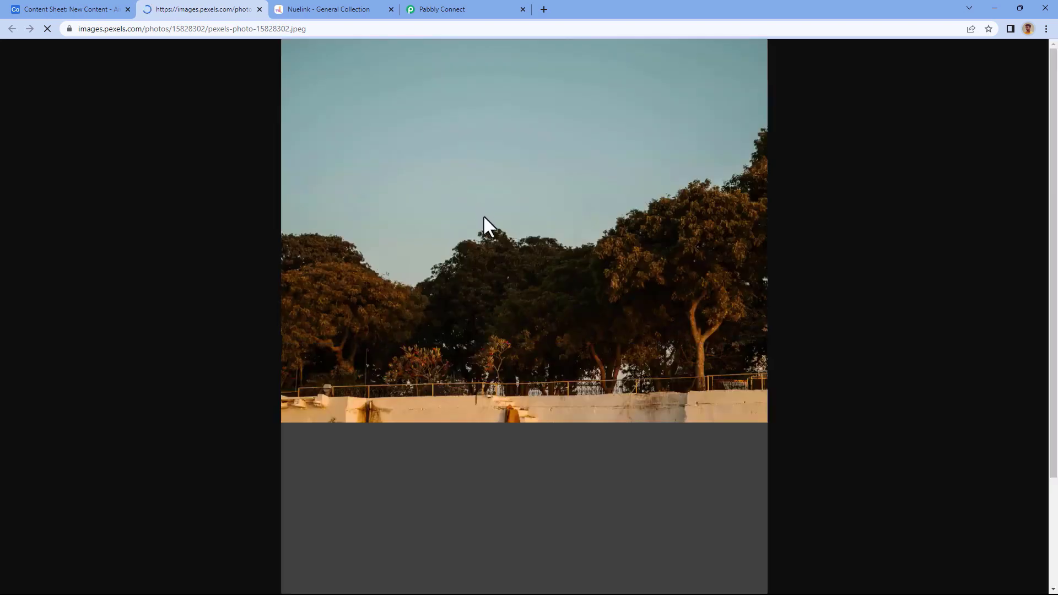
pyautogui.click(259, 10)
# Return to Pabbly Connect and collapse the Airtable trigger and Nuelink action to review the Airtable to Nuelink workflow.
pyautogui.click(344, 7)
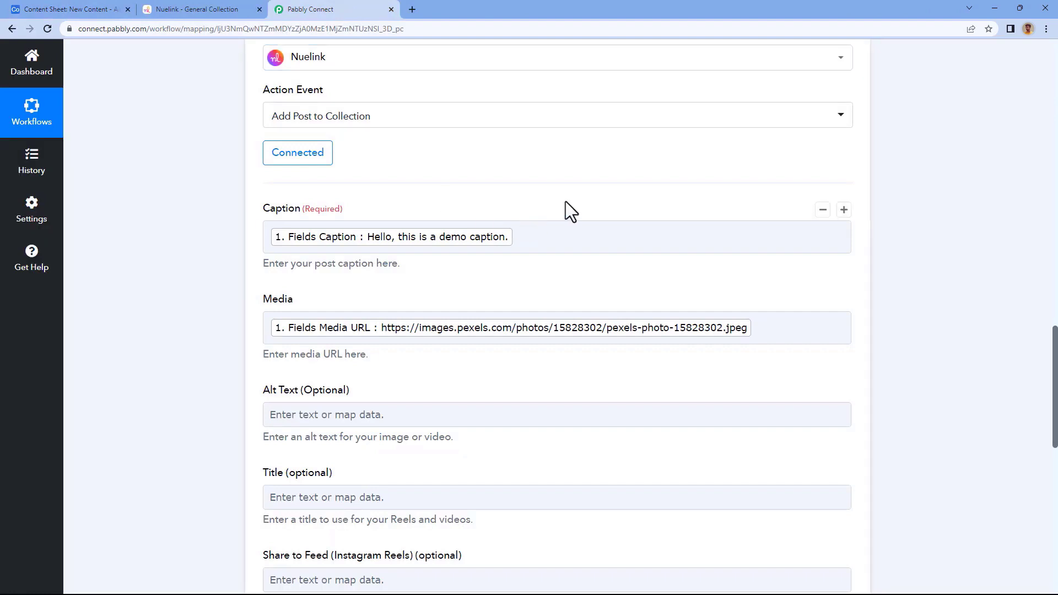
pyautogui.scroll(5, 573, 167)
pyautogui.scroll(8, 646, 217)
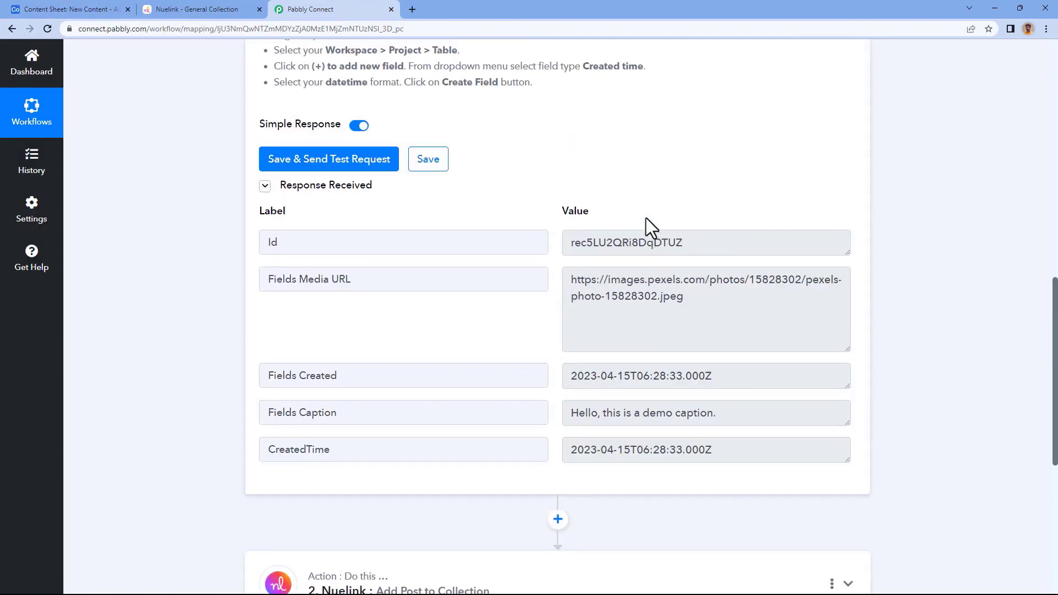
pyautogui.scroll(10, 642, 215)
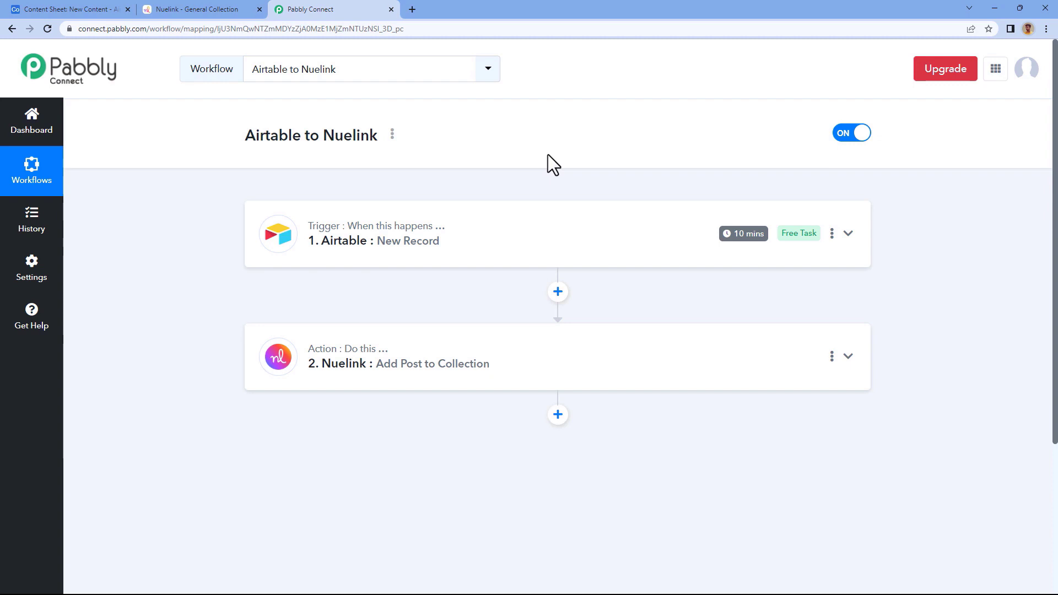
pyautogui.click(87, 8)
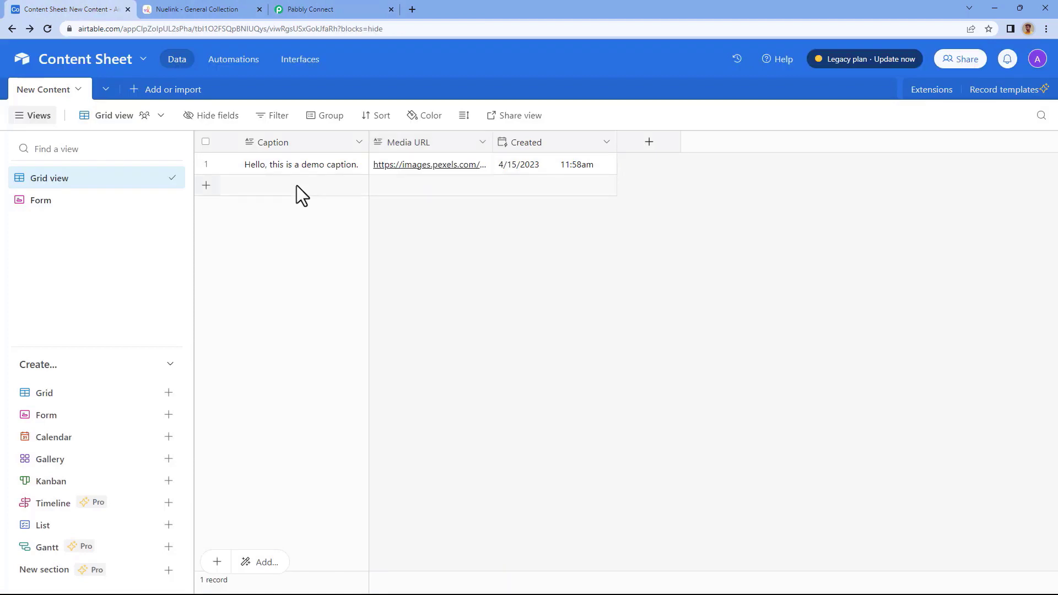
pyautogui.click(297, 185)
pyautogui.write('This is')
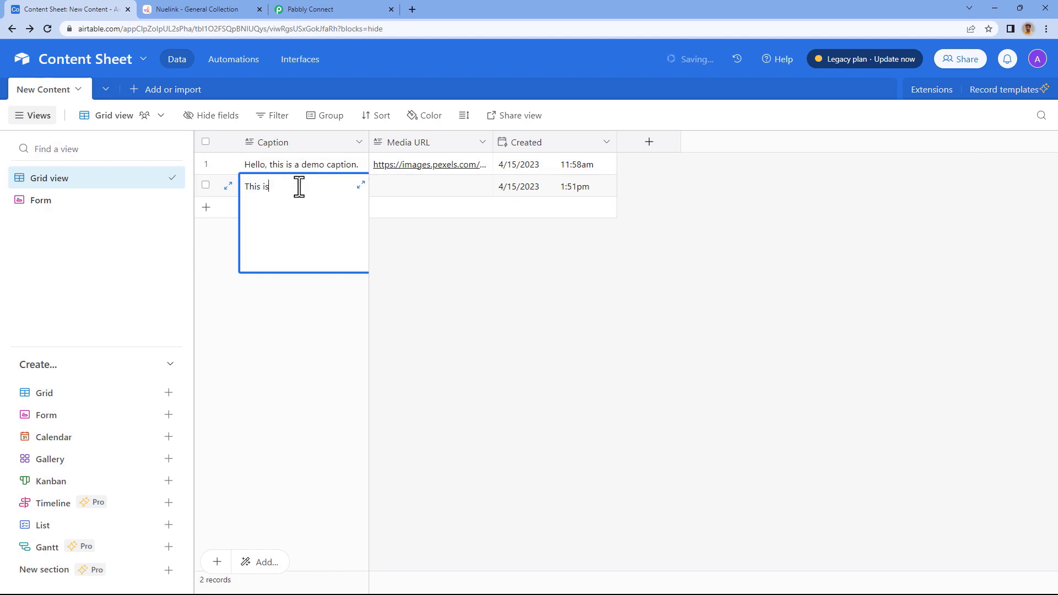
pyautogui.write(' a real-time test.')
pyautogui.click(455, 186)
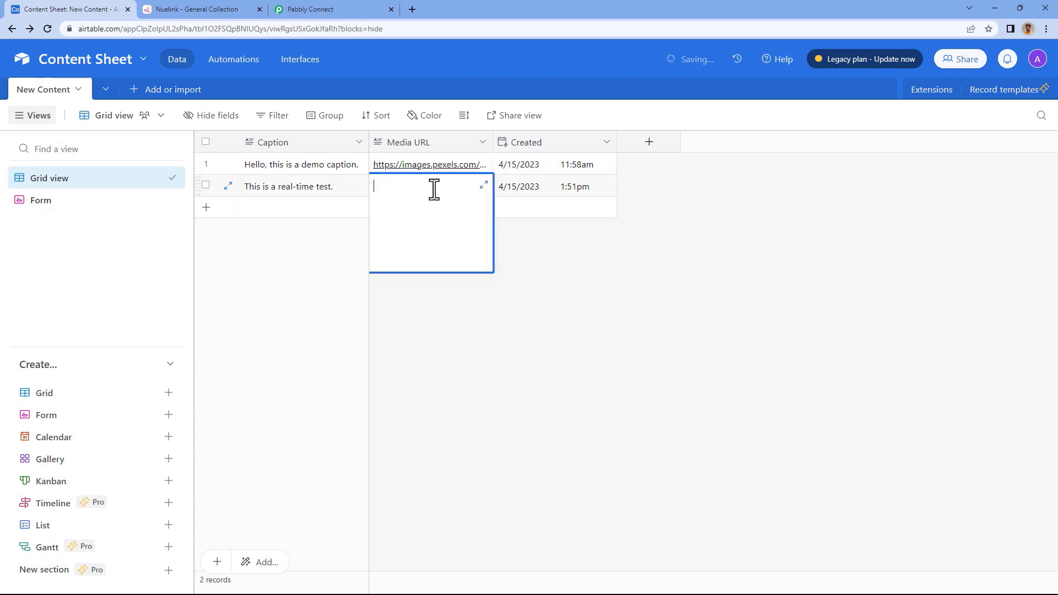
pyautogui.rightClick(434, 189)
pyautogui.click(468, 277)
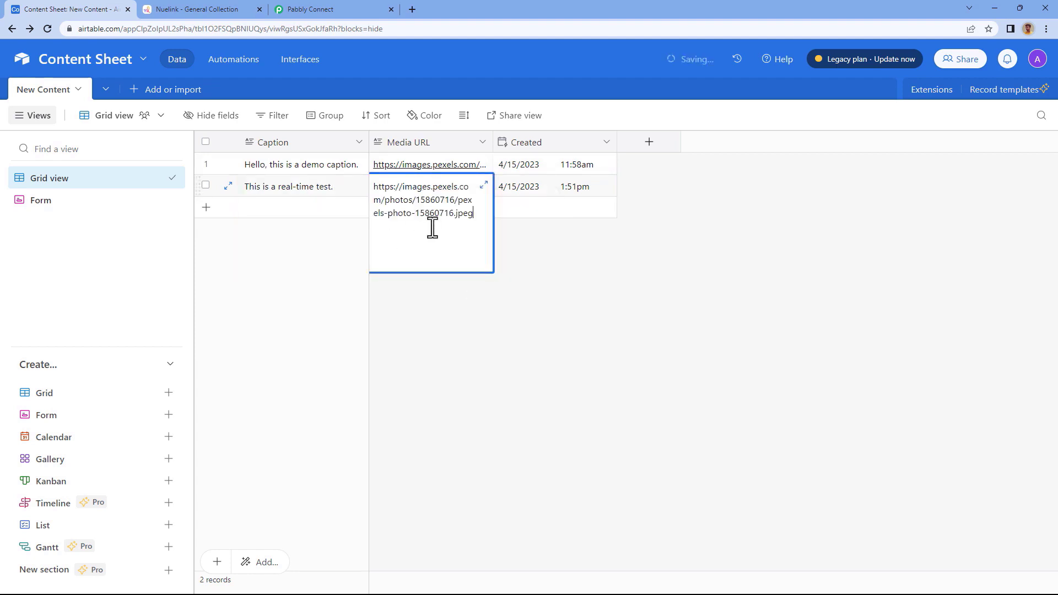
pyautogui.click(546, 248)
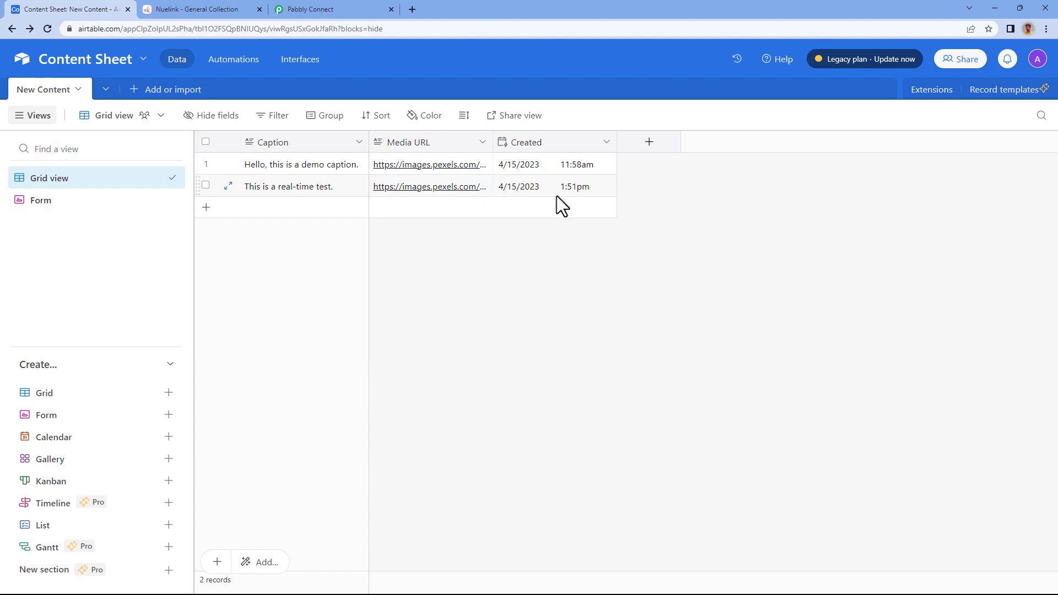
# Switch to Nuelink, reload the General collection and look for the "This is a real-time test." post.
pyautogui.click(350, 4)
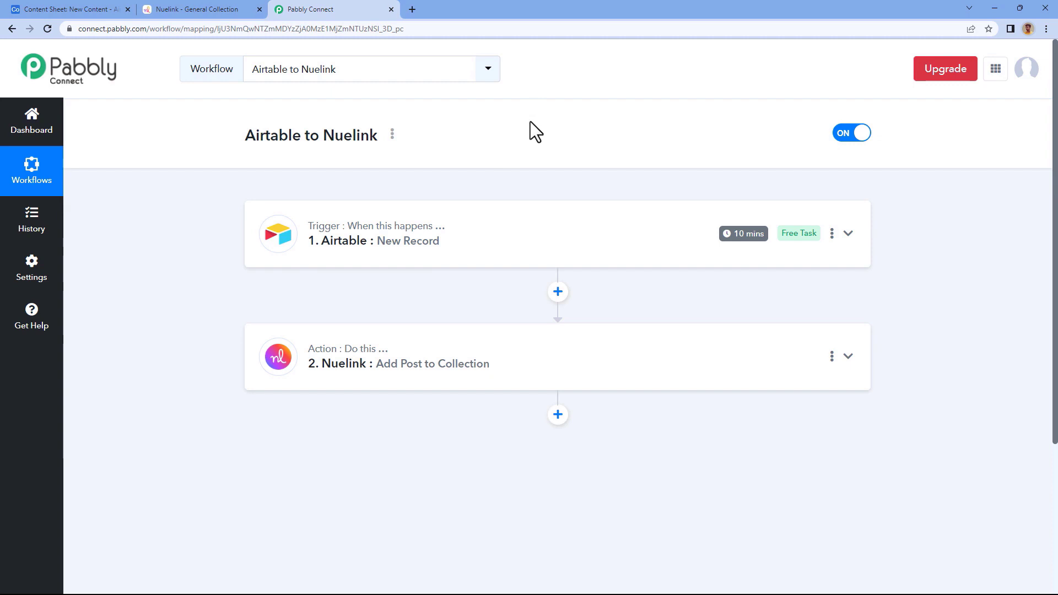
pyautogui.click(208, 11)
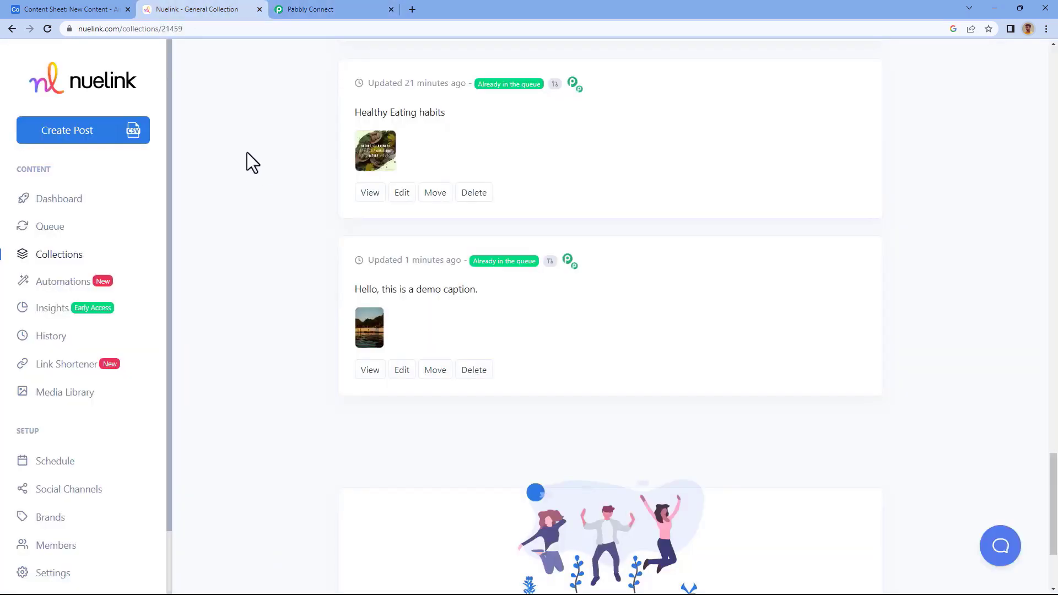
pyautogui.click(48, 29)
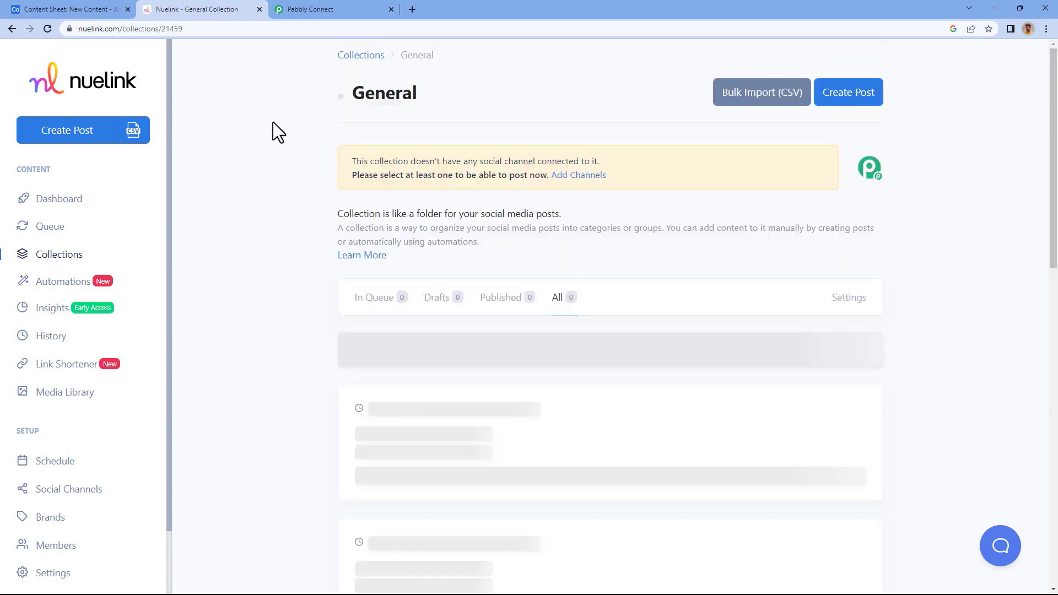
pyautogui.scroll(-20, 273, 121)
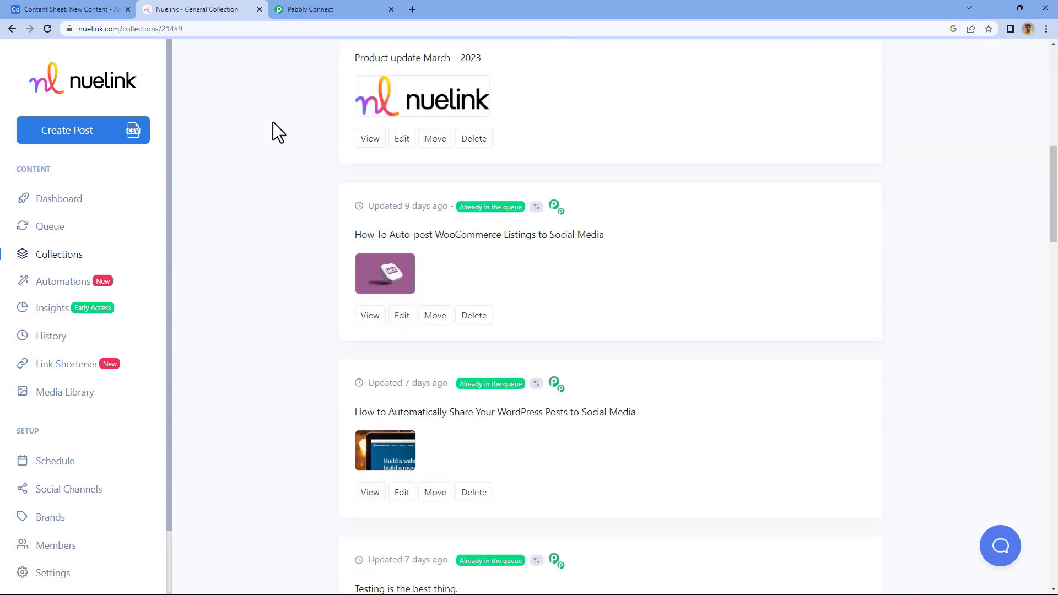
pyautogui.scroll(-18, 272, 122)
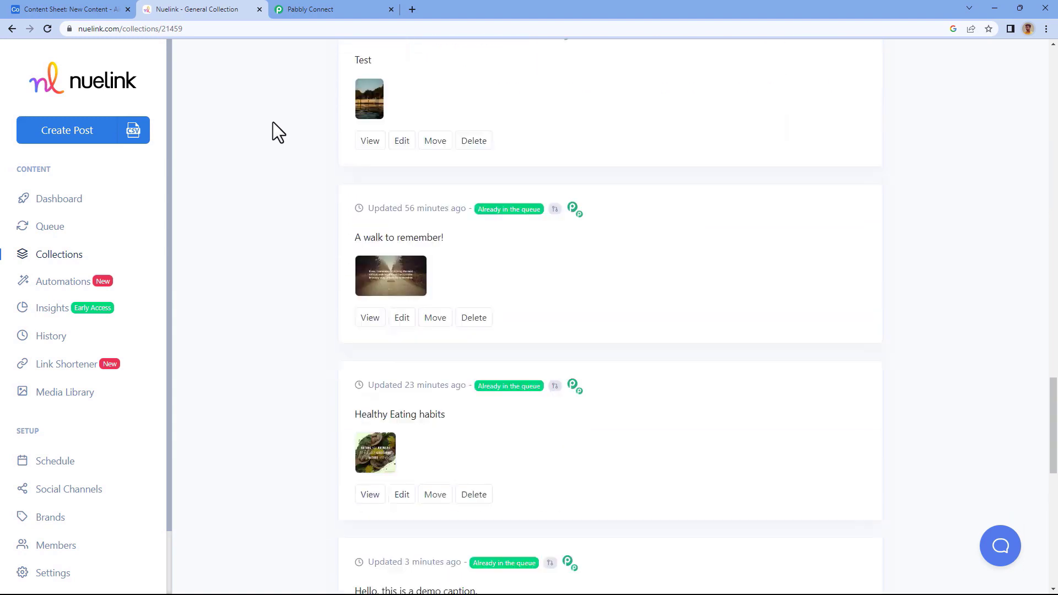
pyautogui.scroll(-3, 271, 138)
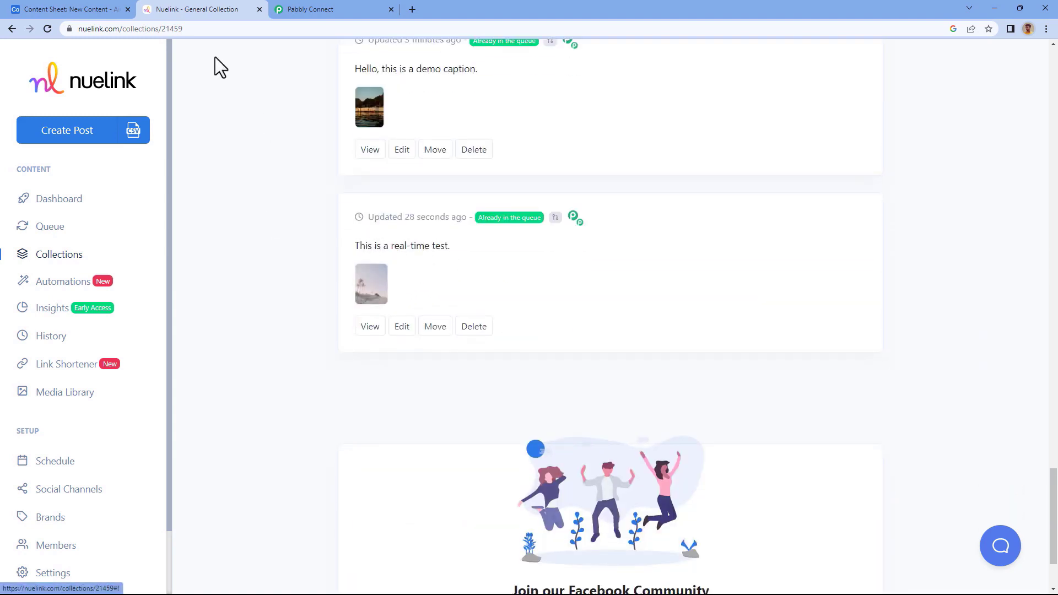
# Compare the real-time test post's caption and image in Nuelink with the Airtable record's Caption and Media URL image, and return to Pabbly Connect.
pyautogui.click(70, 9)
pyautogui.click(450, 194)
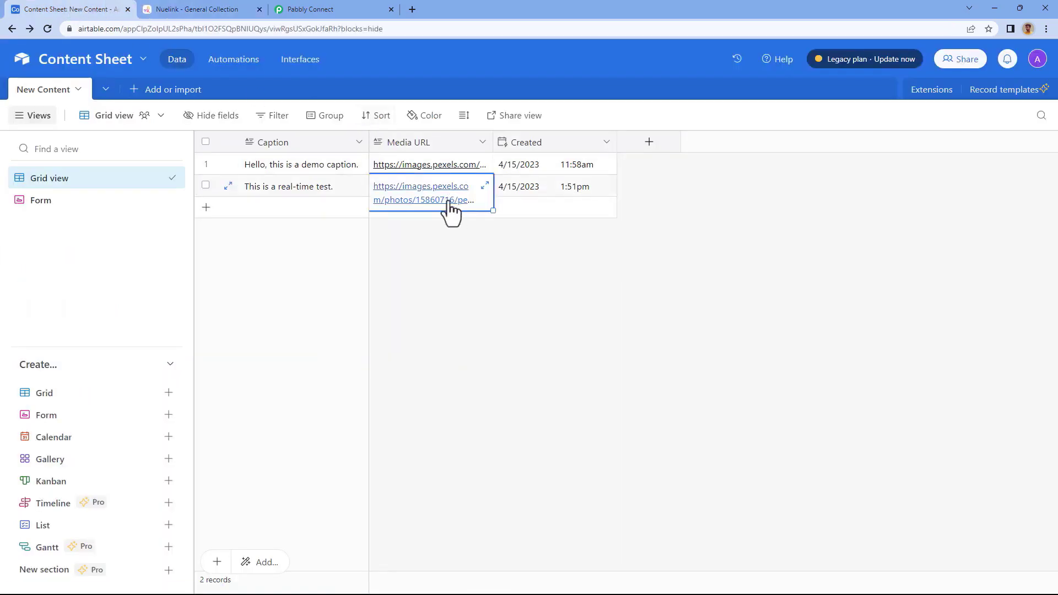
pyautogui.click(450, 195)
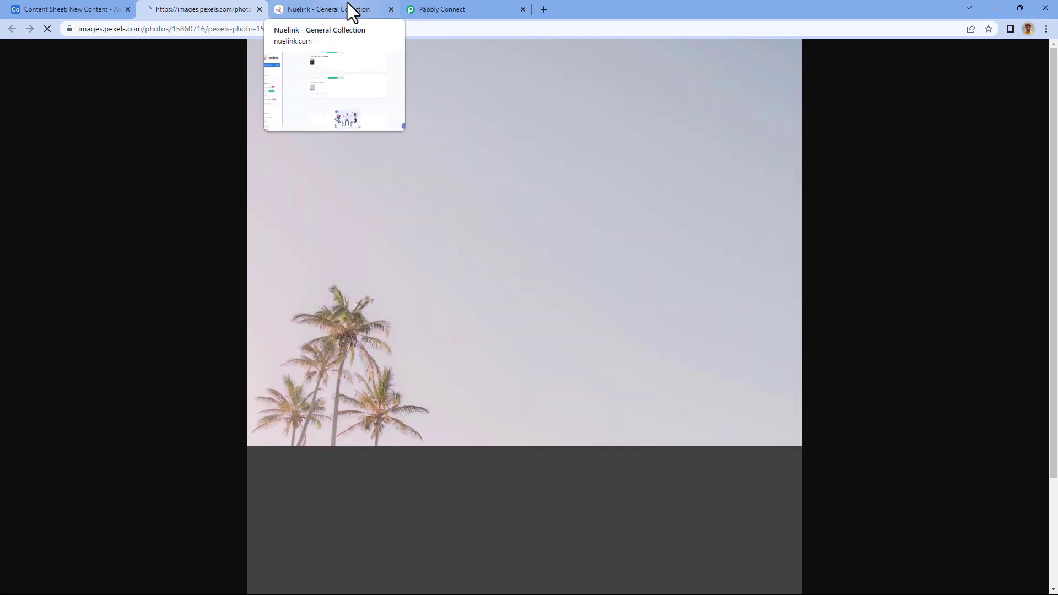
pyautogui.scroll(-3, 441, 236)
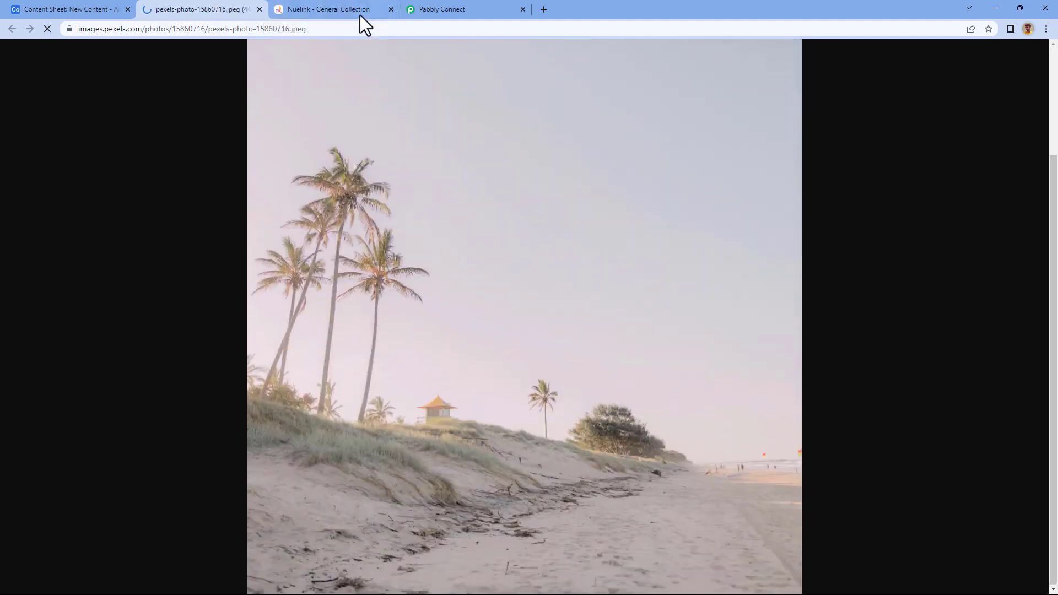
pyautogui.click(359, 13)
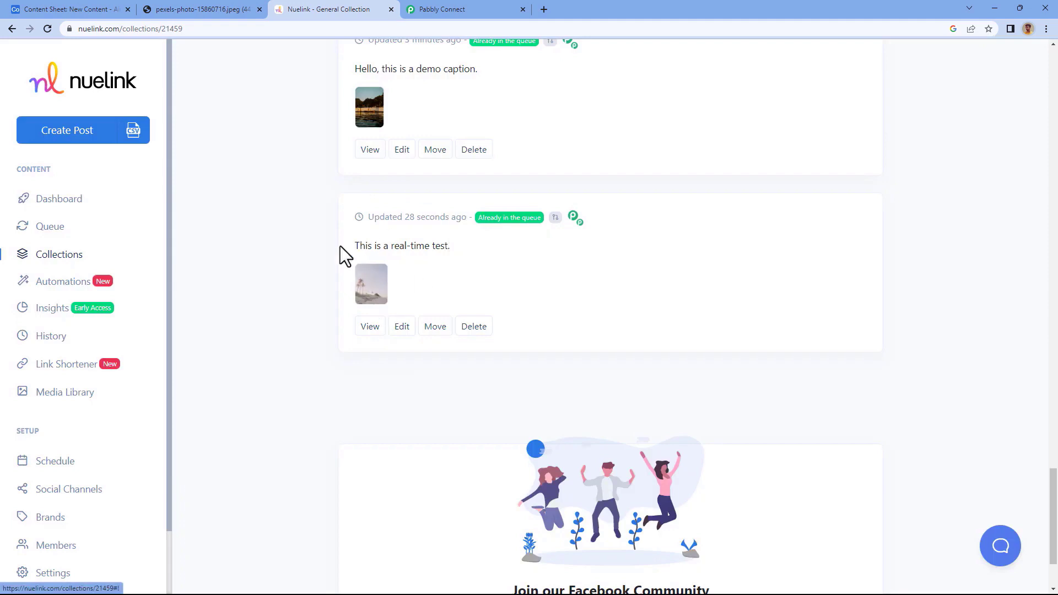
pyautogui.moveTo(352, 249); pyautogui.dragTo(461, 248)
pyautogui.click(451, 241)
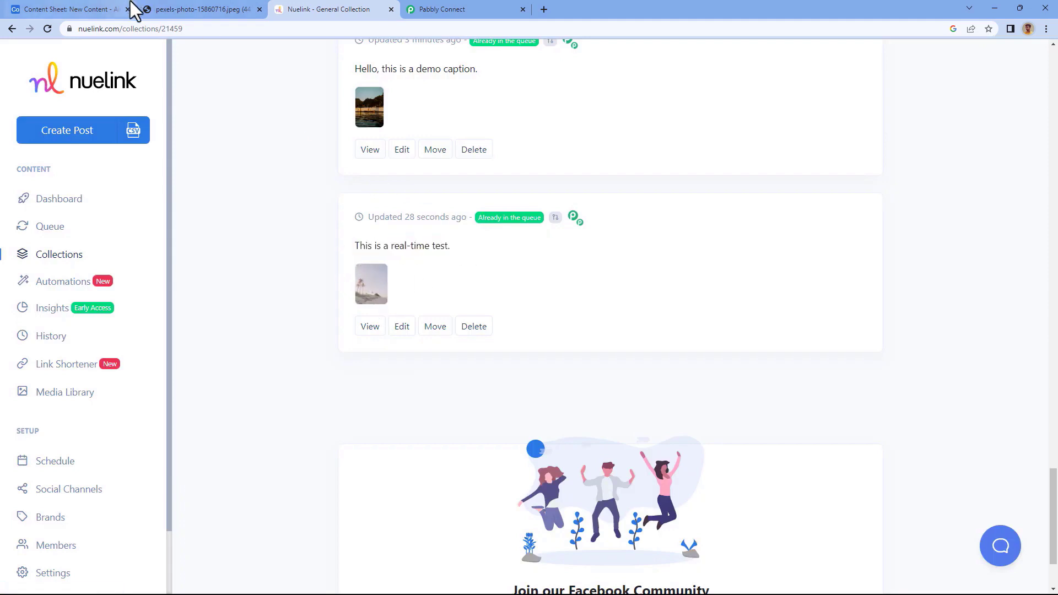
pyautogui.click(94, 9)
pyautogui.click(299, 244)
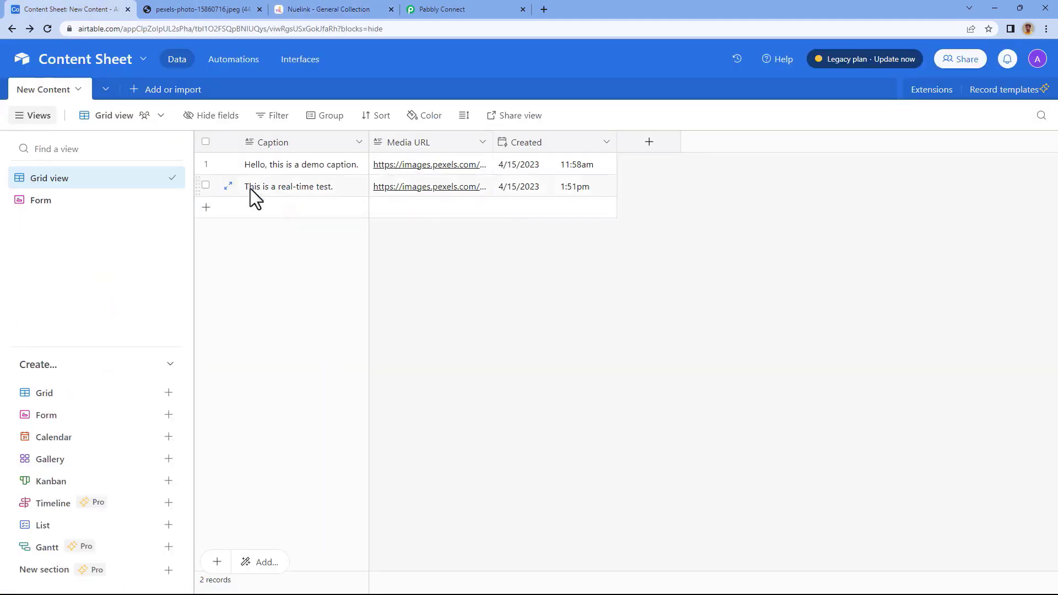
pyautogui.click(470, 8)
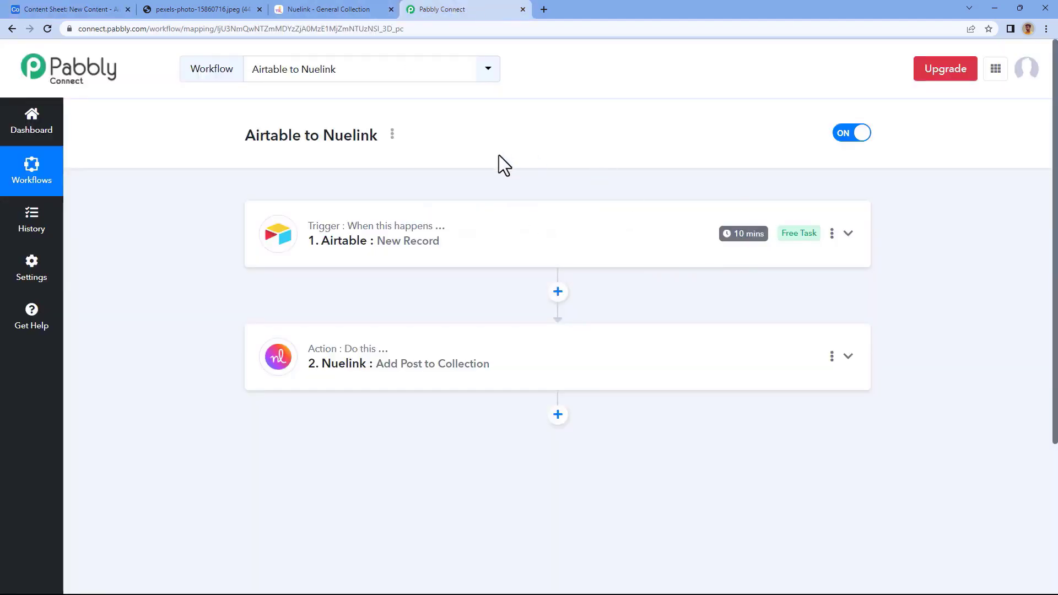
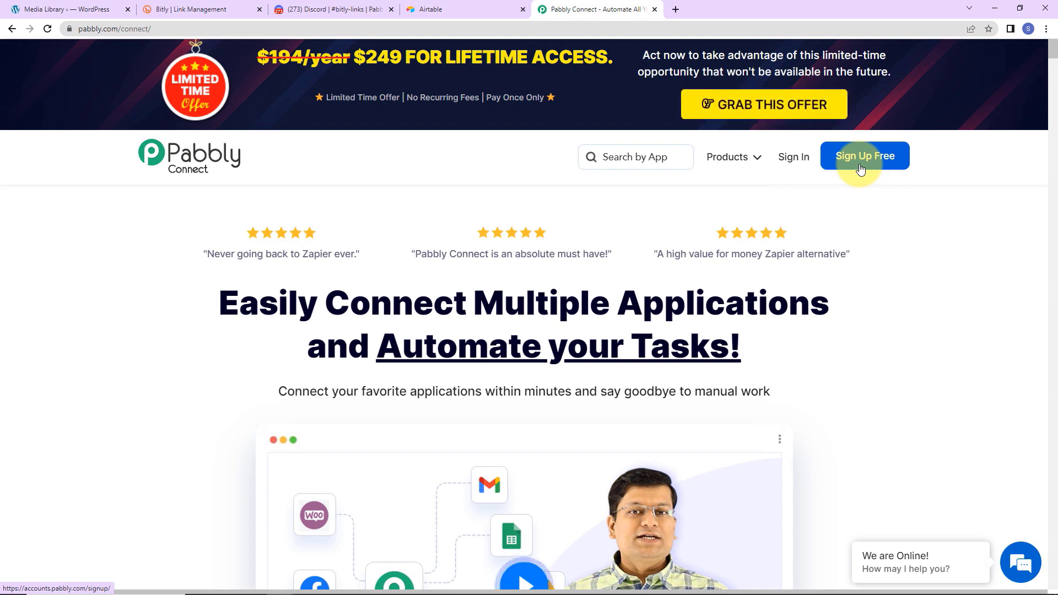
# Sign in to Pabbly Connect and create the workflow "Shorten a link from an Airtable record using Bitly and send it as a Discord message".
pyautogui.click(796, 163)
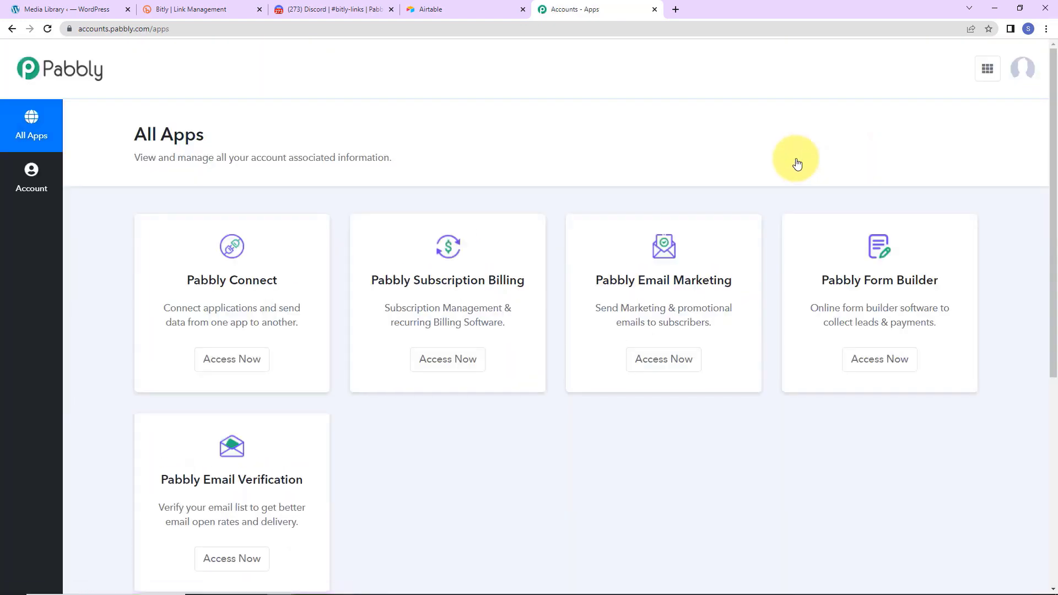
pyautogui.click(220, 366)
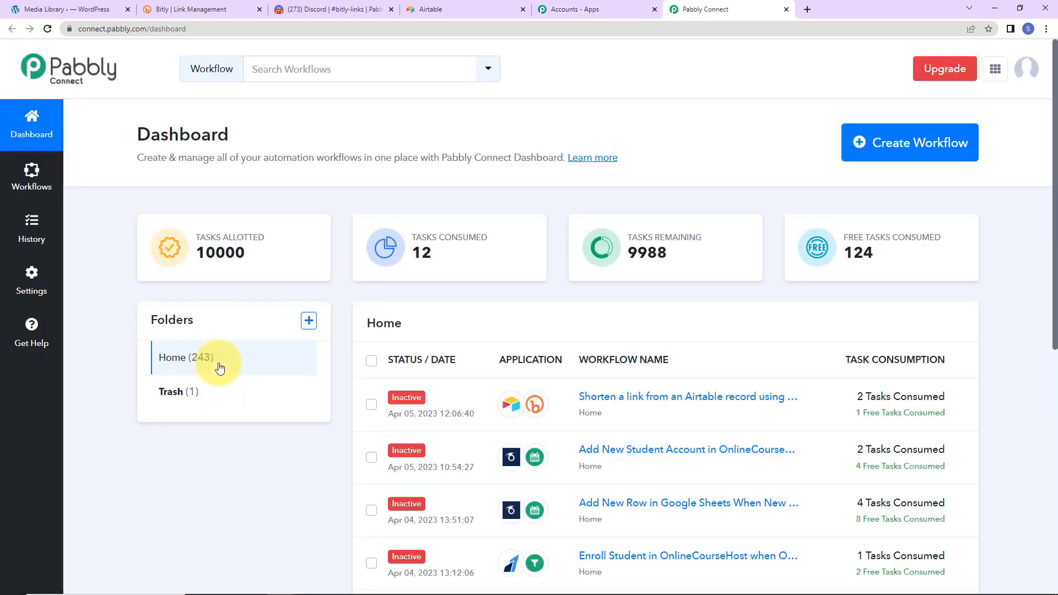
pyautogui.click(887, 157)
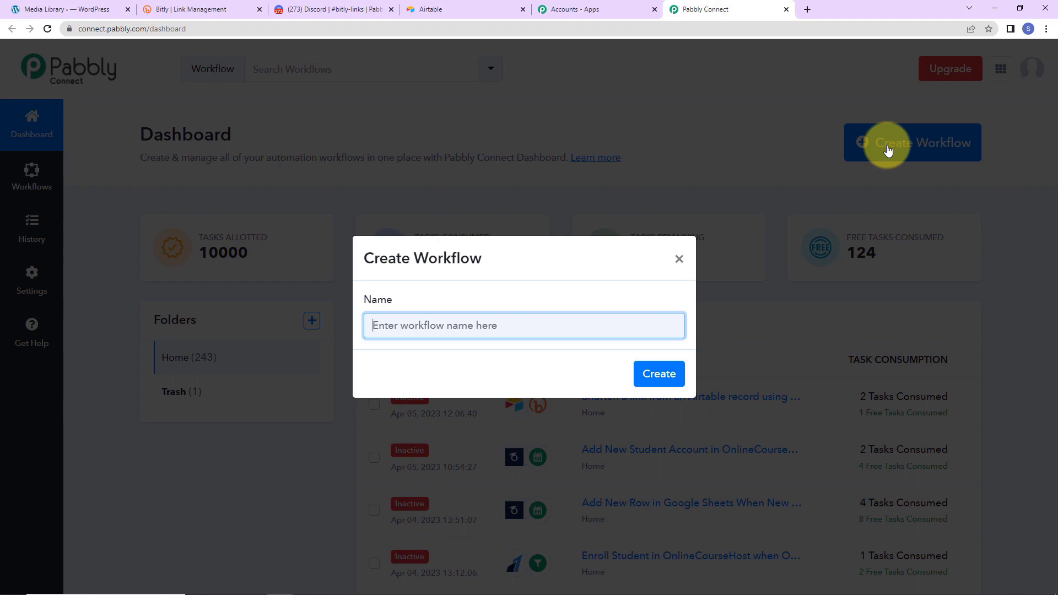
pyautogui.hotkey('ctrl', 'v')
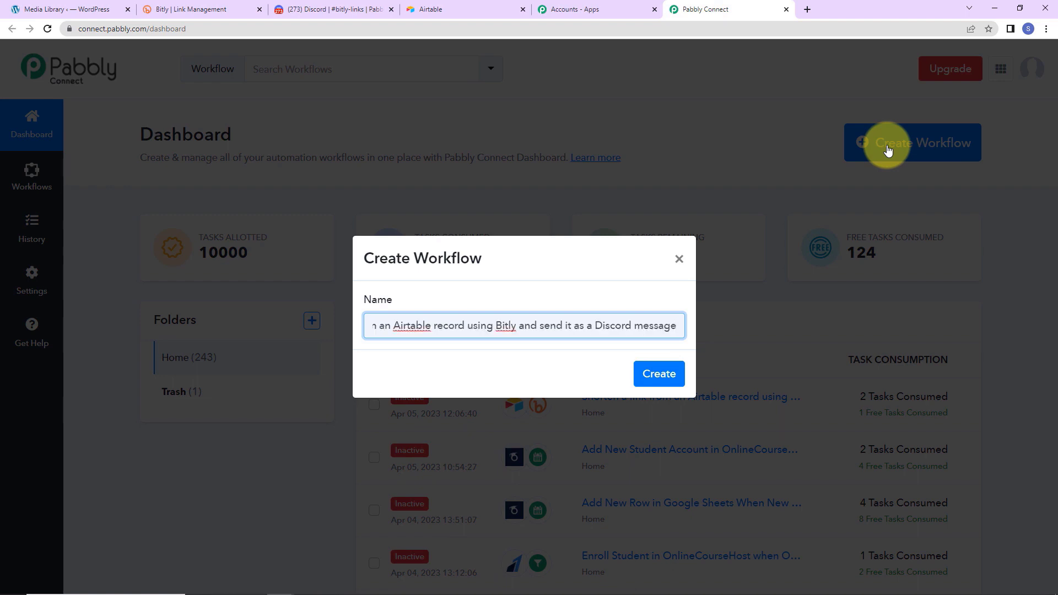
pyautogui.press('Home')
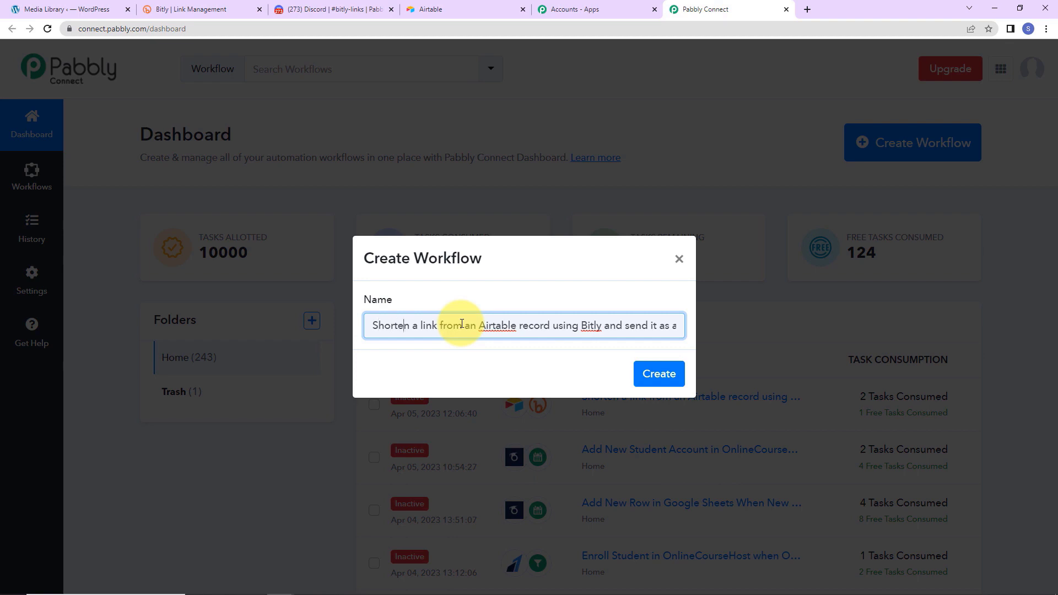
pyautogui.press('Right')
pyautogui.press('Right')
pyautogui.press('Right')
pyautogui.press('Right')
pyautogui.press('Right')
pyautogui.press('Right')
pyautogui.press('Right')
pyautogui.press('Right')
pyautogui.press('Right')
pyautogui.press('Right')
pyautogui.press('Right')
pyautogui.press('Right')
pyautogui.press('Right')
pyautogui.press('Right')
pyautogui.press('Right')
pyautogui.press('Right')
pyautogui.press('Right')
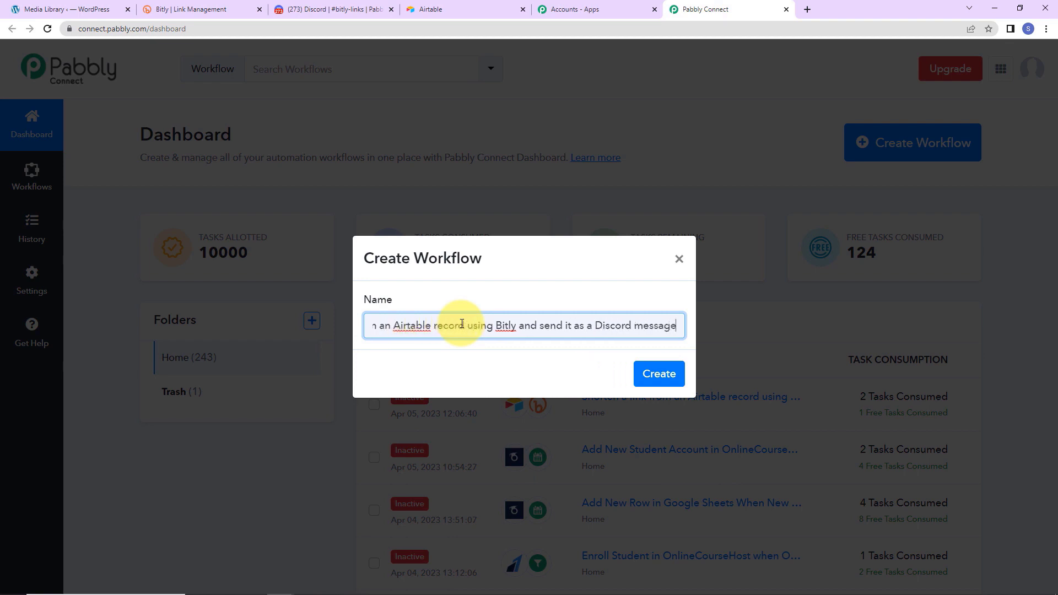
pyautogui.click(661, 376)
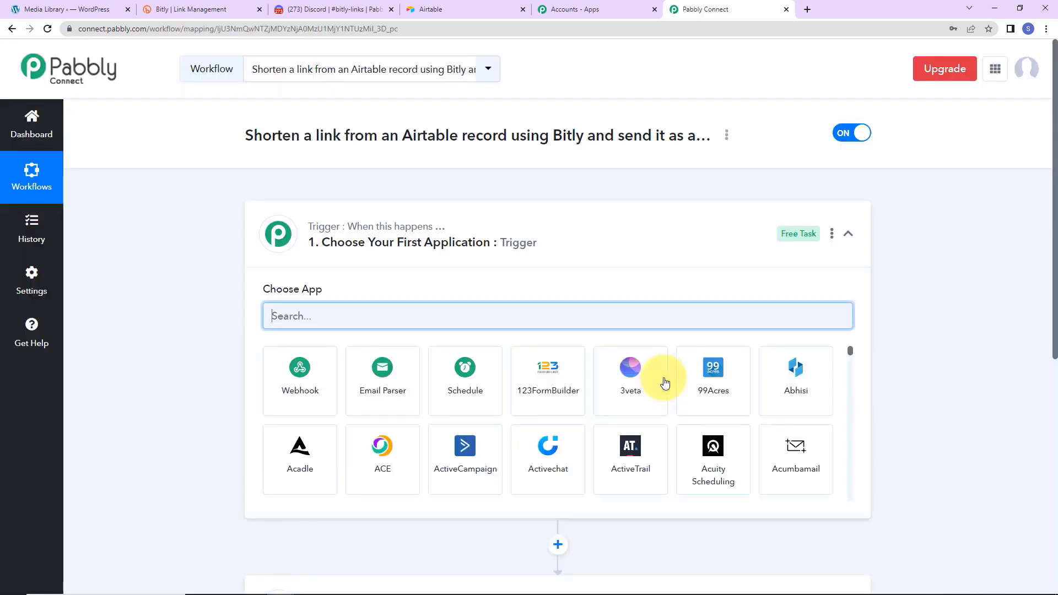
# Choose Airtable as the workflow's trigger app with New Record as the trigger event.
pyautogui.scroll(-2, 572, 255)
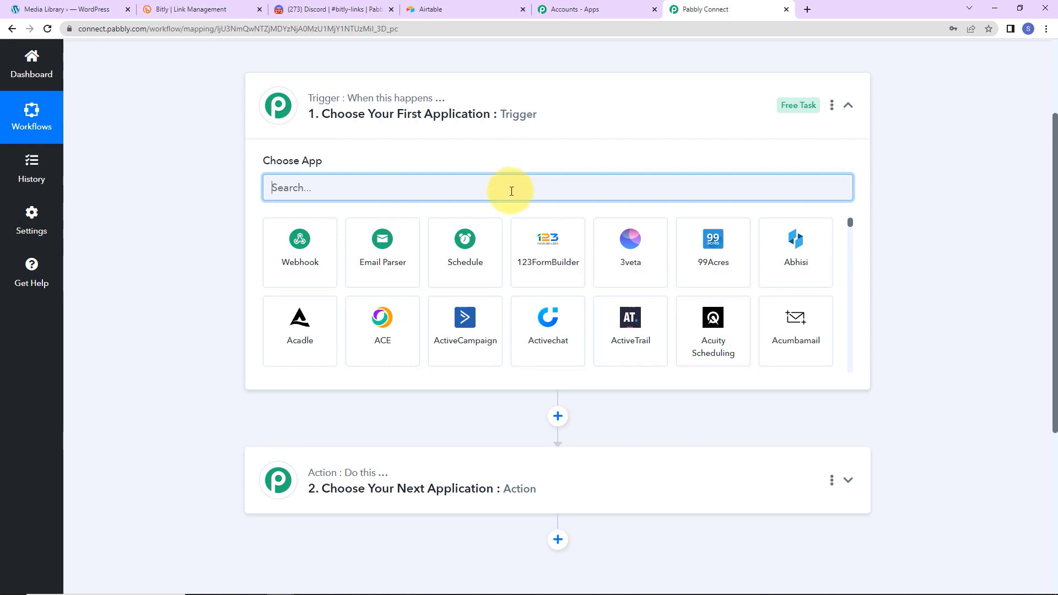
pyautogui.write('airtable')
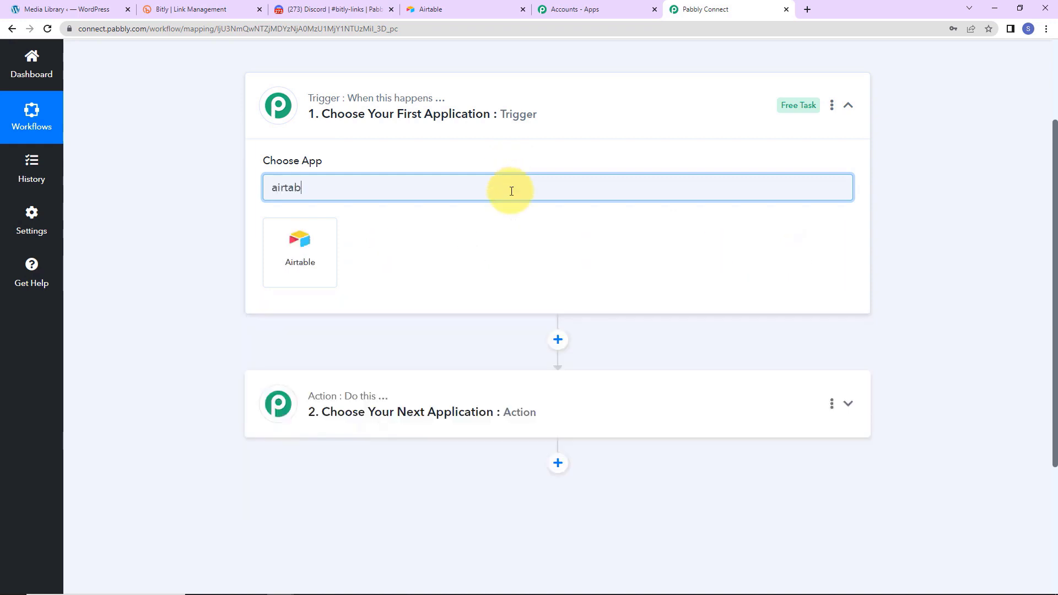
pyautogui.click(295, 265)
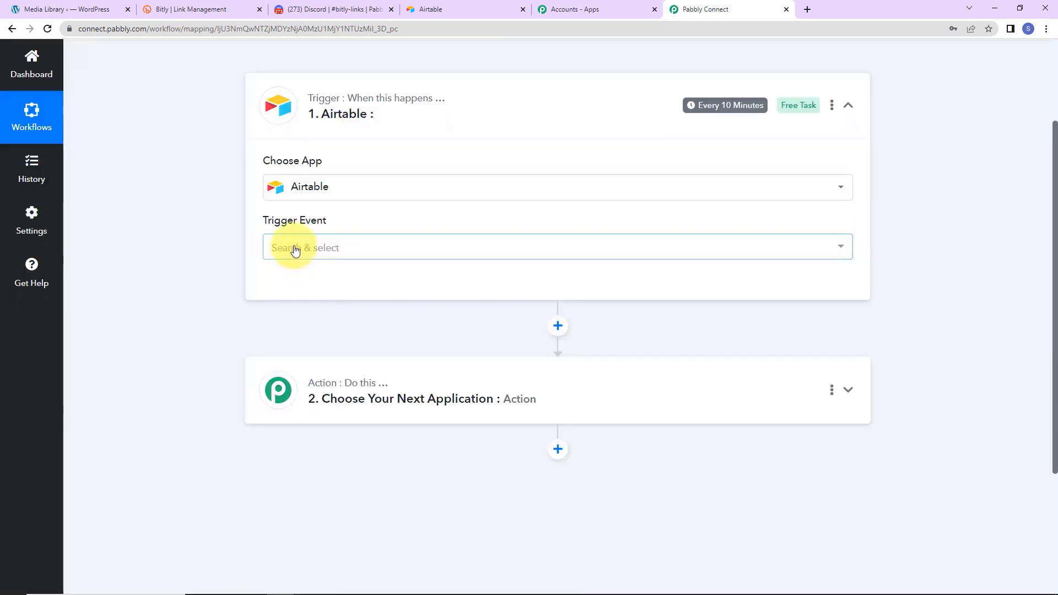
pyautogui.click(292, 248)
pyautogui.click(308, 315)
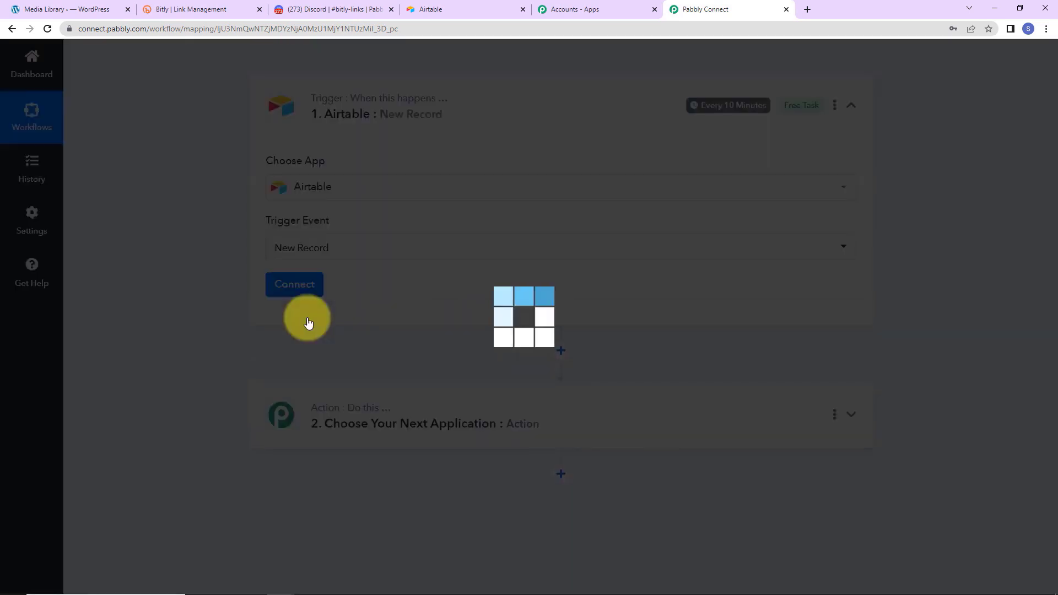
pyautogui.moveTo(743, 111)
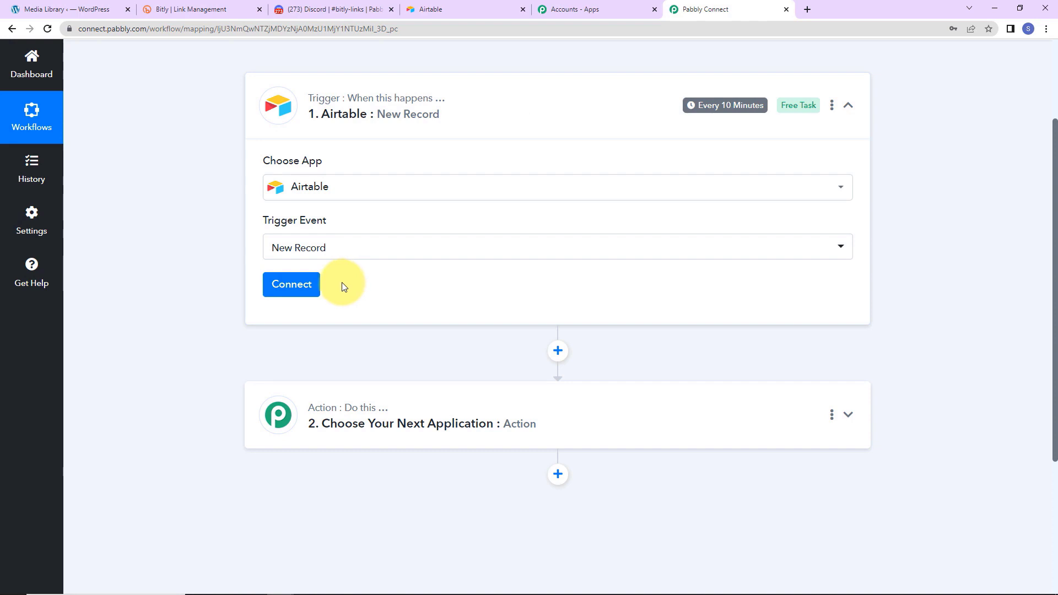
# Start adding a new Airtable connection for the trigger and open Airtable's Developer Hub page for personal access tokens.
pyautogui.click(306, 287)
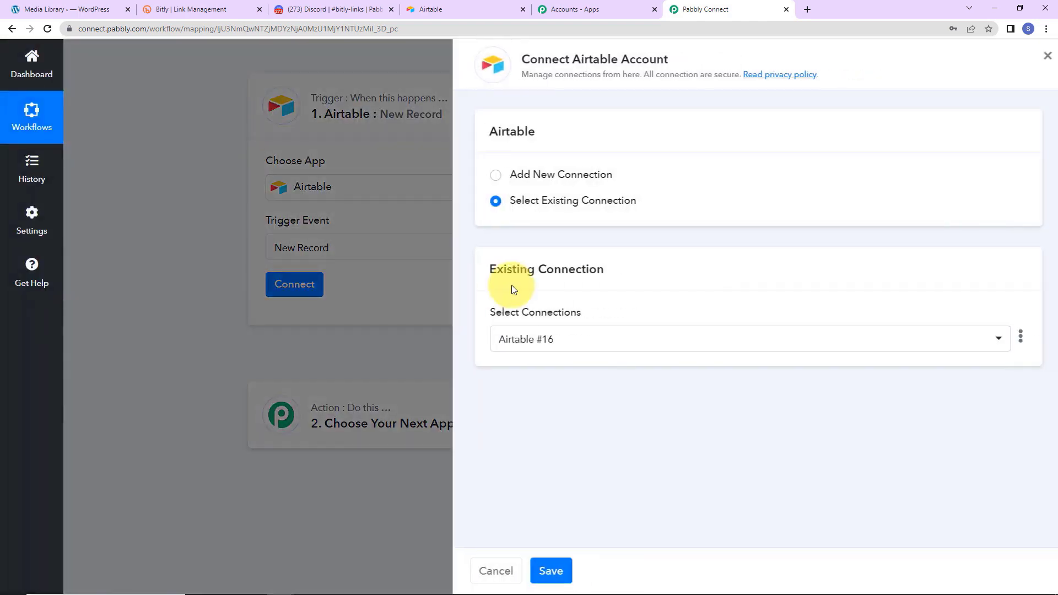
pyautogui.moveTo(568, 59); pyautogui.dragTo(699, 63)
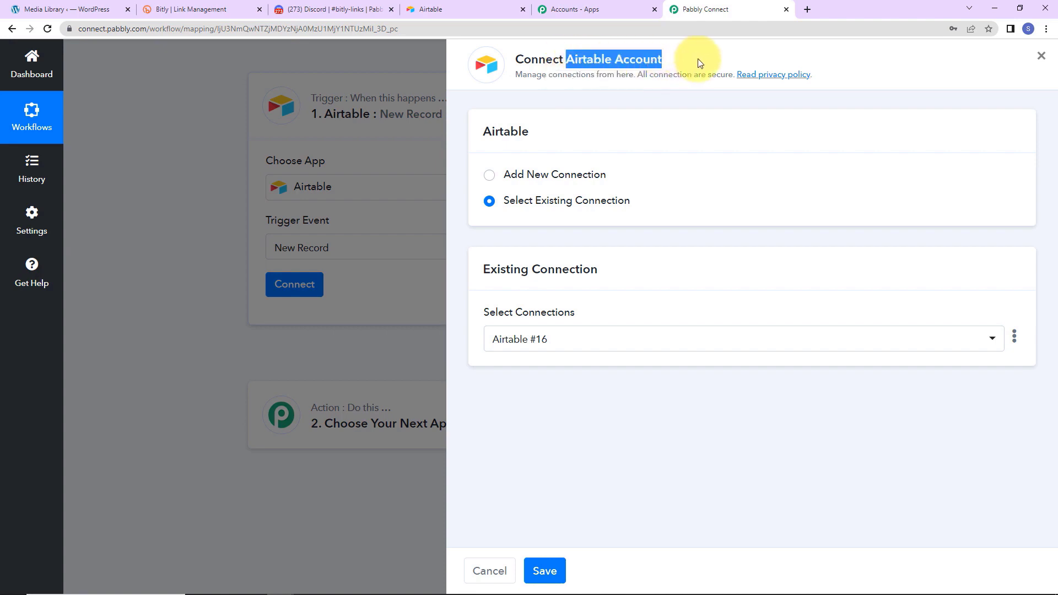
pyautogui.click(489, 176)
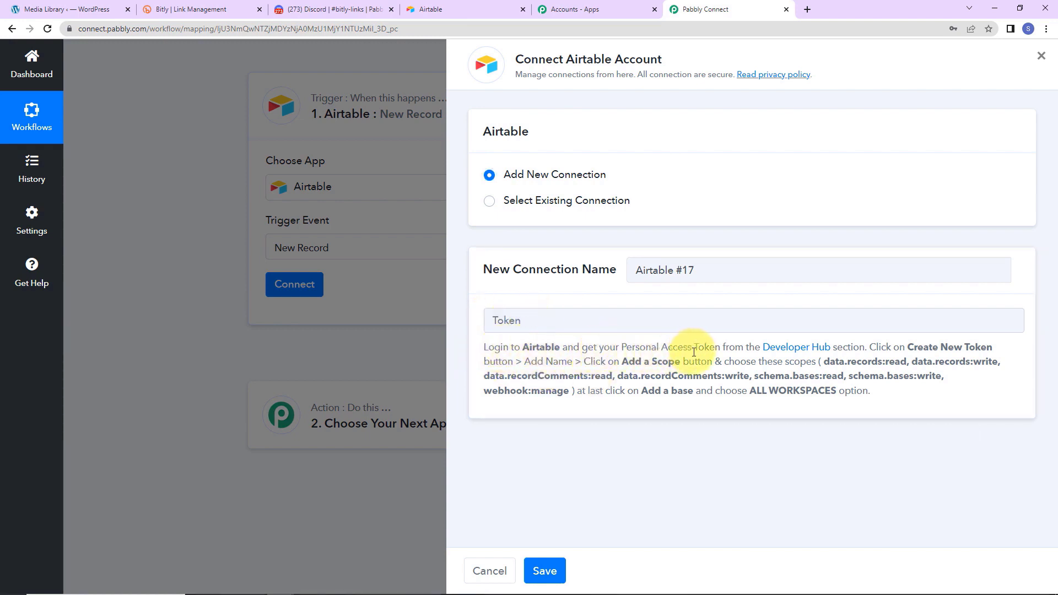
pyautogui.click(805, 354)
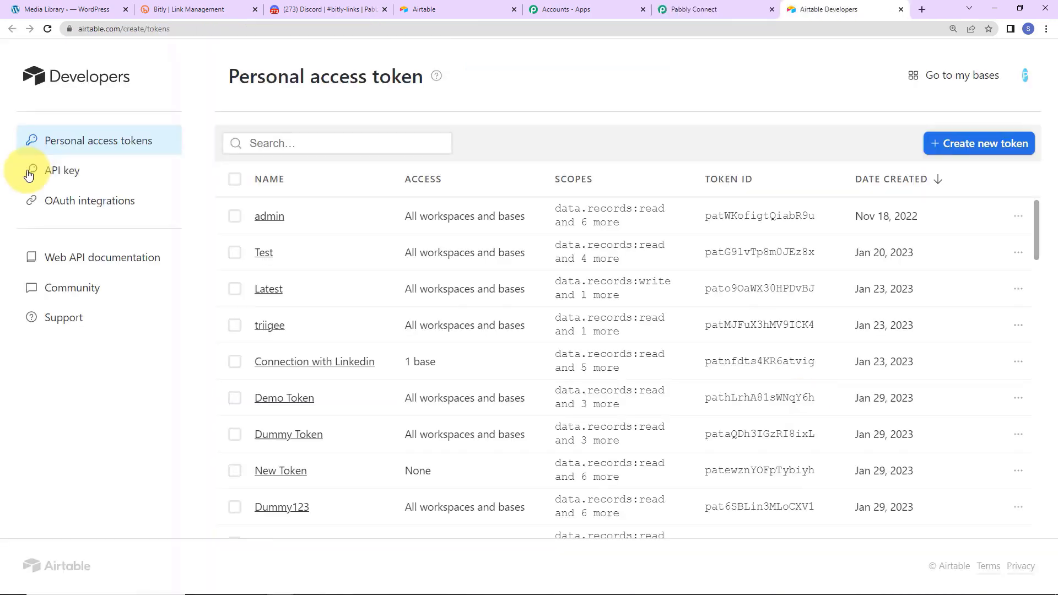
# Start a personal access token named New234 with the data.records:read, data.records:write, data.recordComments:read and data.recordComments:write scopes.
pyautogui.click(993, 144)
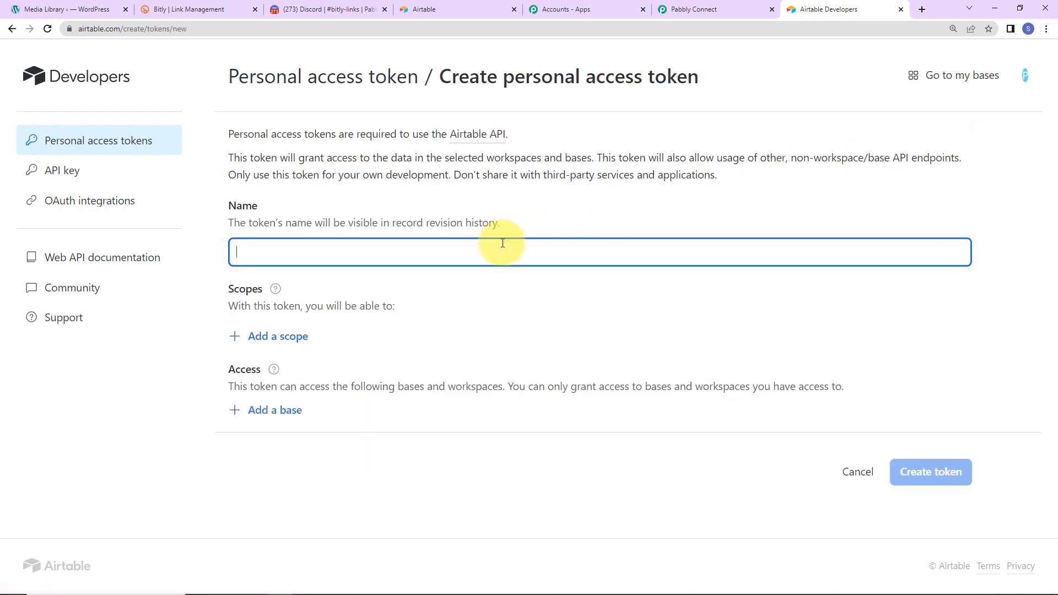
pyautogui.write('New234')
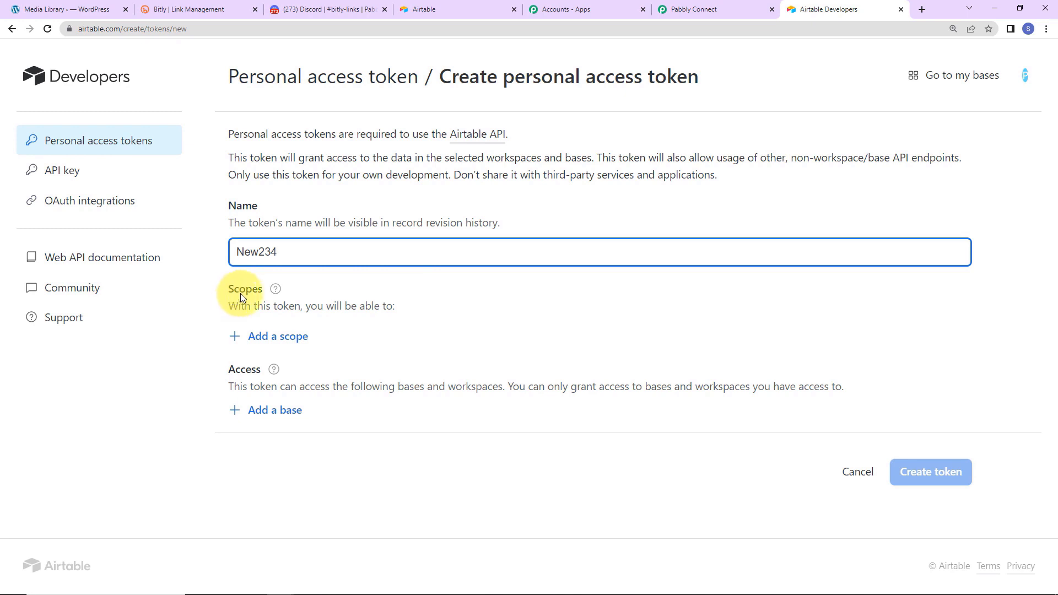
pyautogui.click(264, 341)
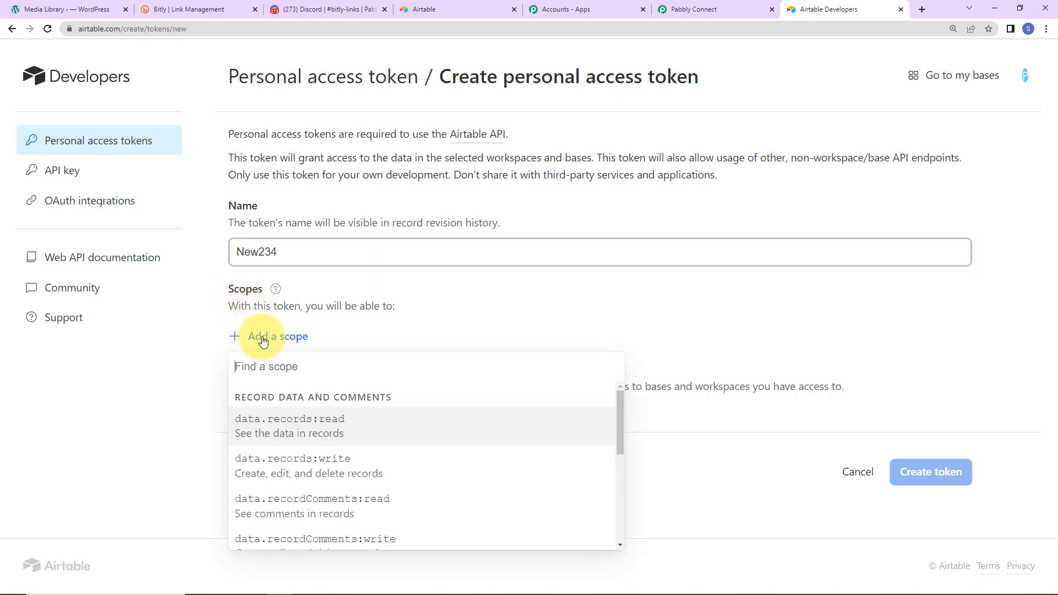
pyautogui.click(248, 420)
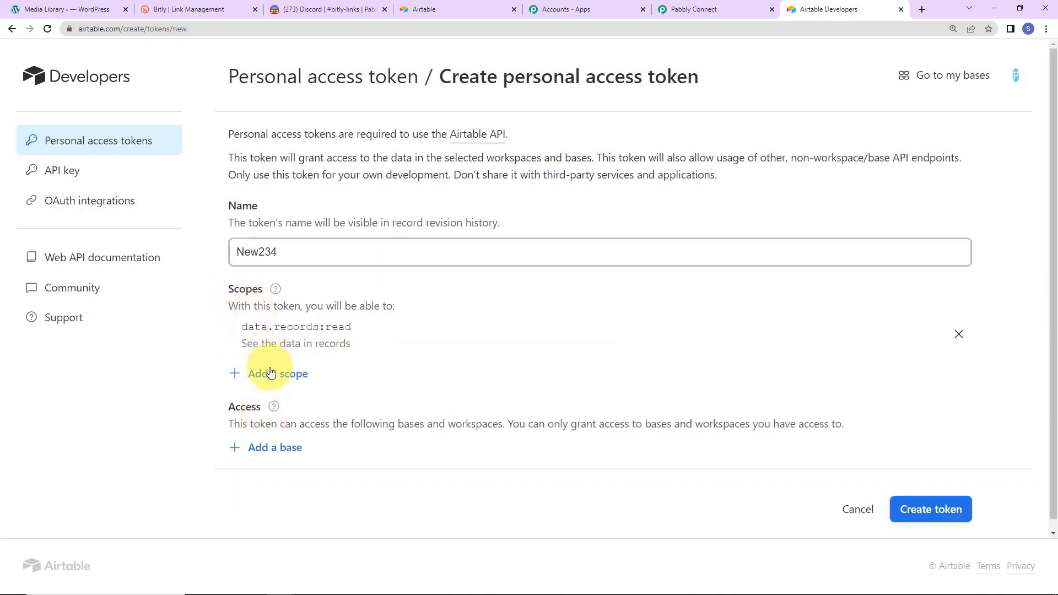
pyautogui.click(273, 375)
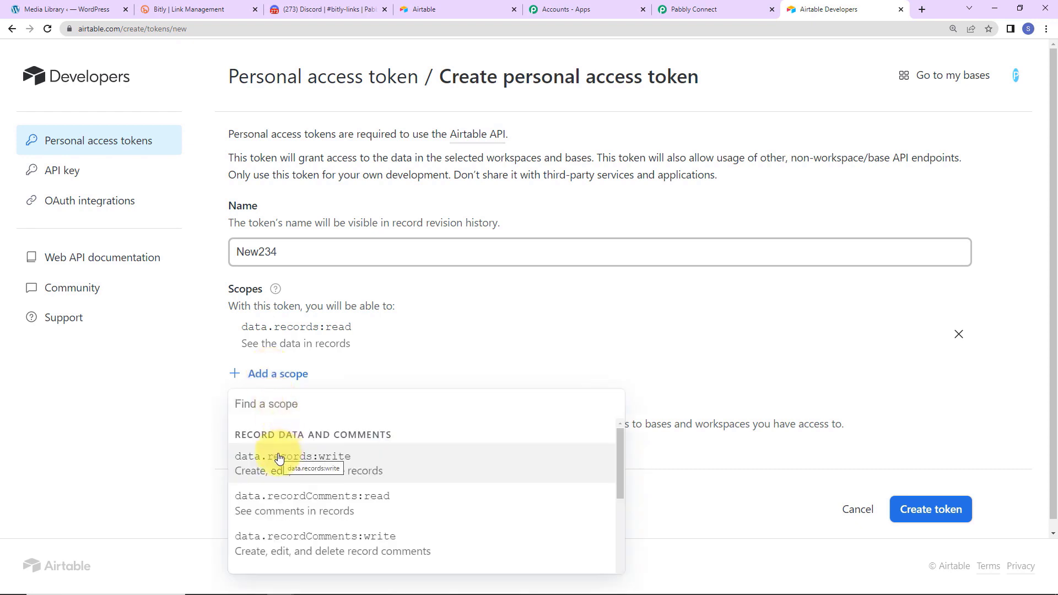
pyautogui.click(277, 466)
pyautogui.click(273, 410)
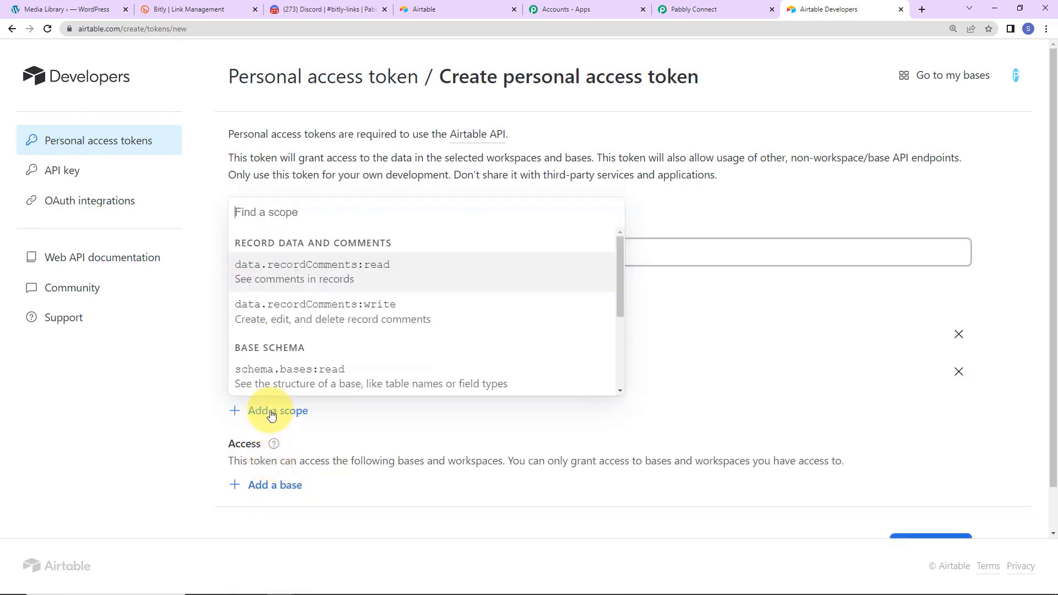
pyautogui.click(297, 272)
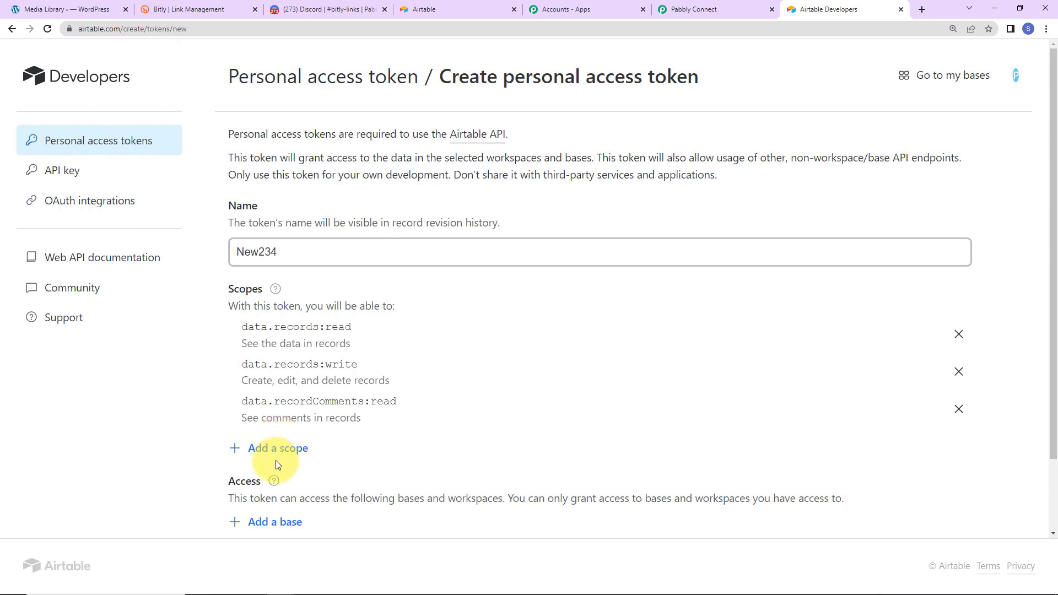
pyautogui.click(276, 459)
pyautogui.click(274, 309)
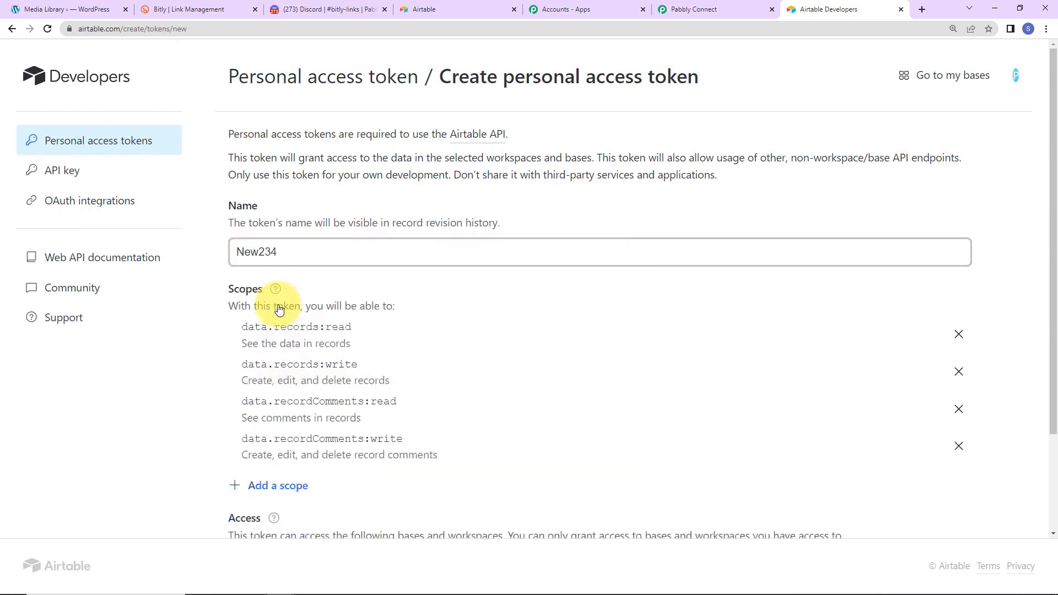
# Add the schema.bases:read, schema.bases:write and webhook:manage scopes to the token.
pyautogui.click(299, 481)
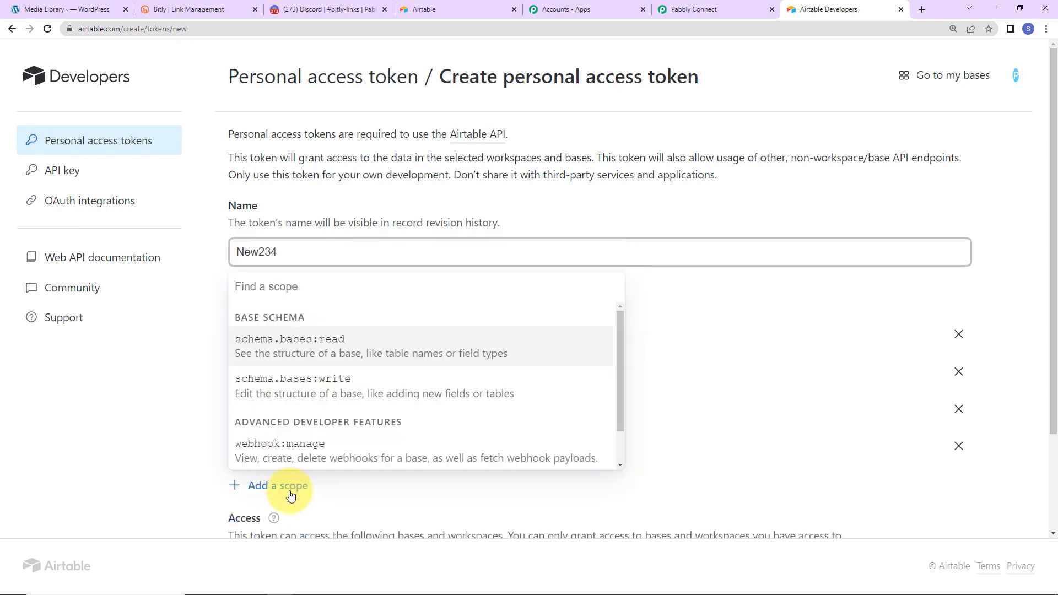
pyautogui.click(290, 353)
pyautogui.click(273, 522)
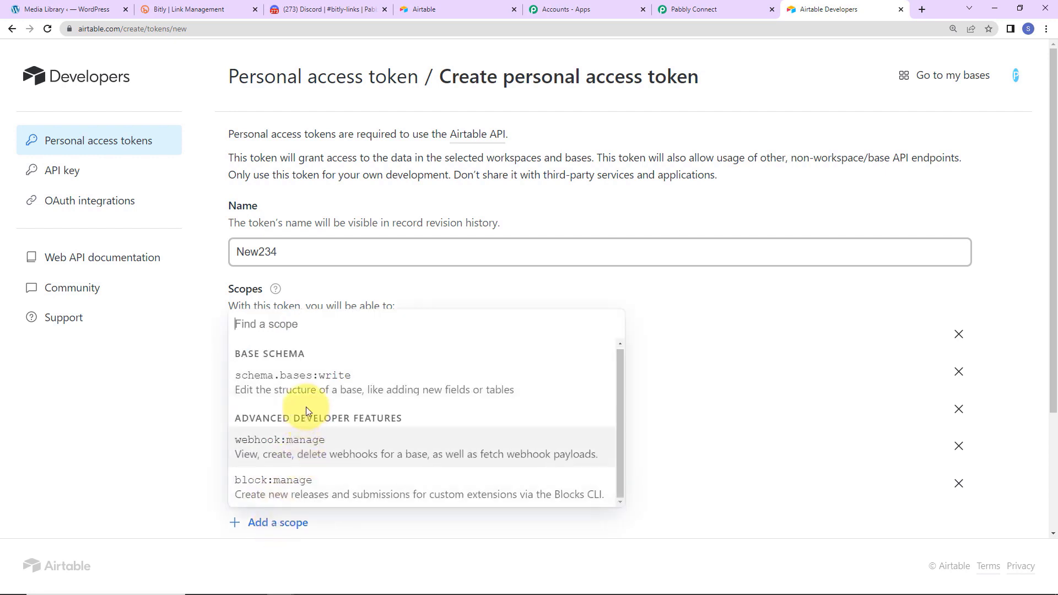
pyautogui.click(303, 393)
pyautogui.scroll(-2, 302, 413)
pyautogui.click(297, 431)
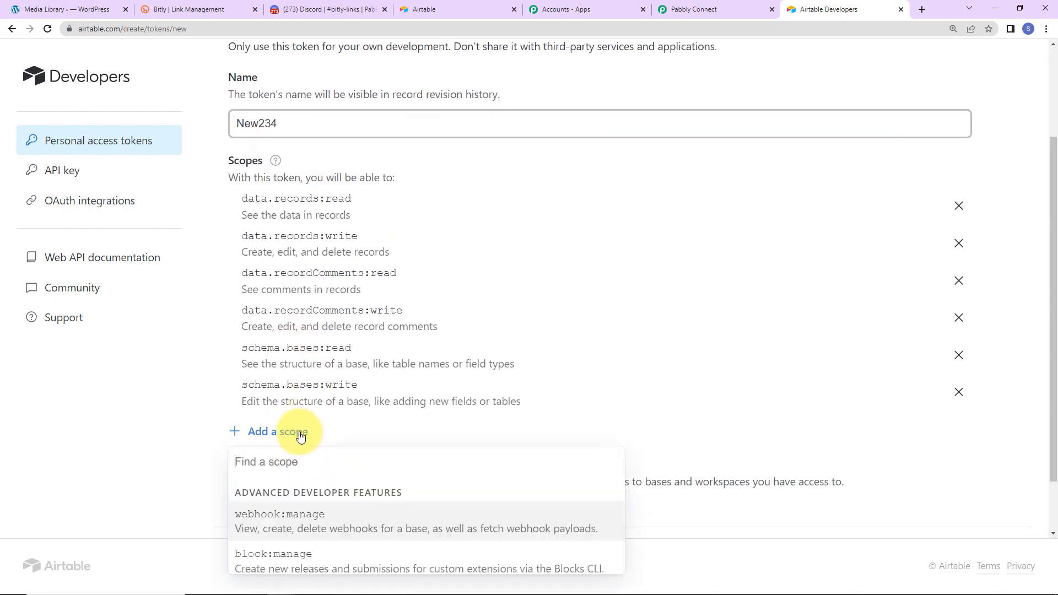
pyautogui.click(322, 522)
pyautogui.scroll(-2, 391, 374)
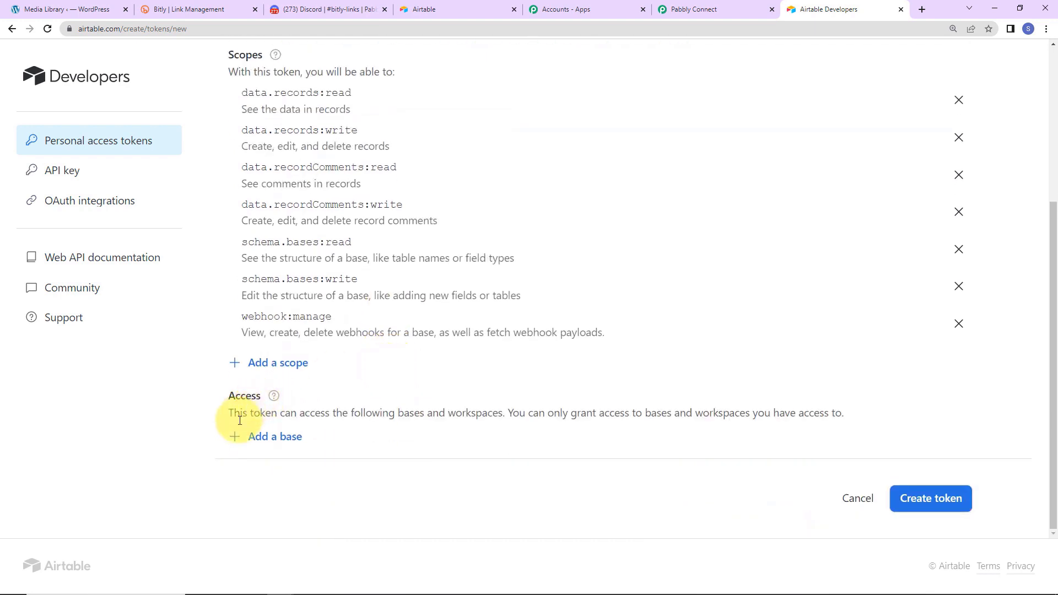
# Grant the token access to all current and future bases in all current and future workspaces, and create it.
pyautogui.click(285, 441)
pyautogui.scroll(-2, 273, 391)
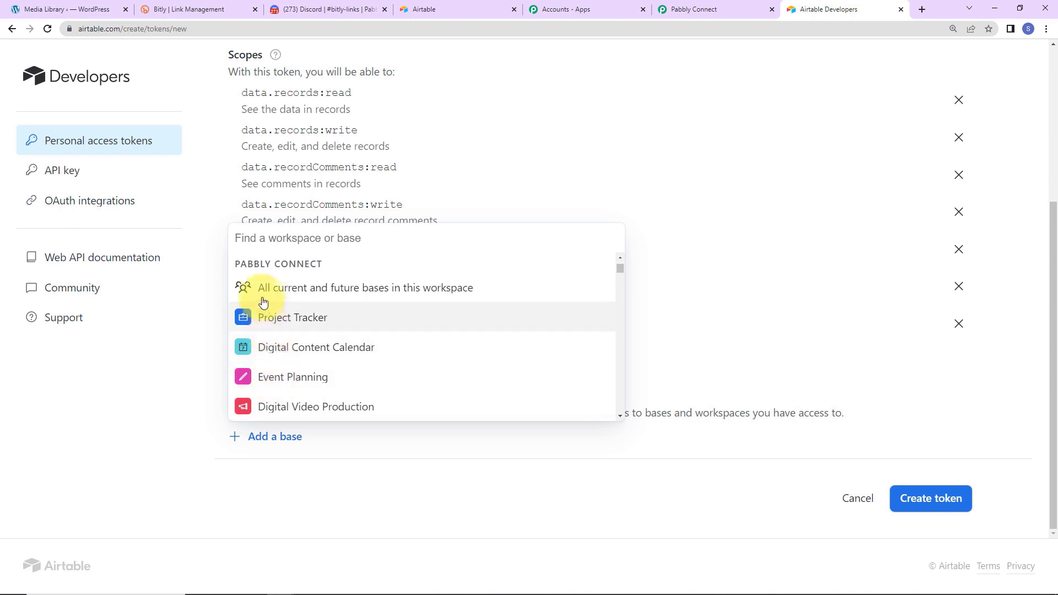
pyautogui.scroll(1, 264, 300)
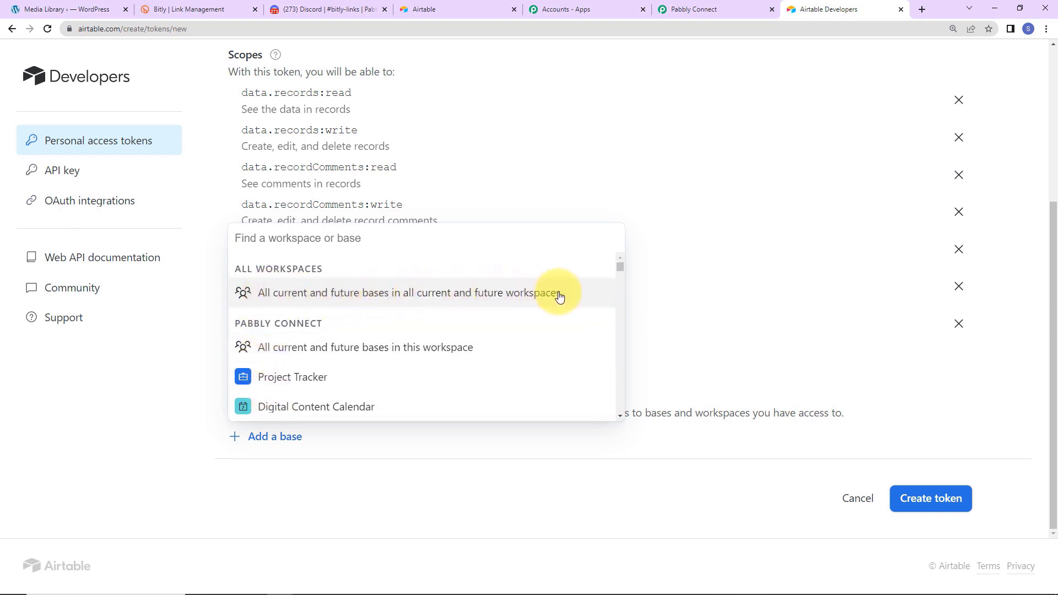
pyautogui.click(507, 294)
pyautogui.scroll(-1, 617, 408)
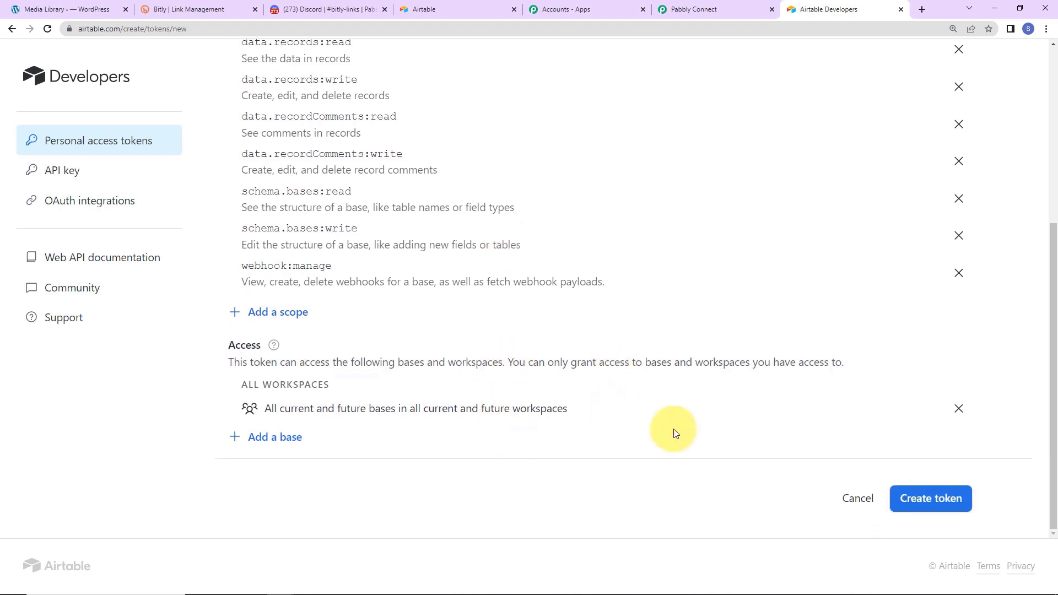
pyautogui.click(937, 503)
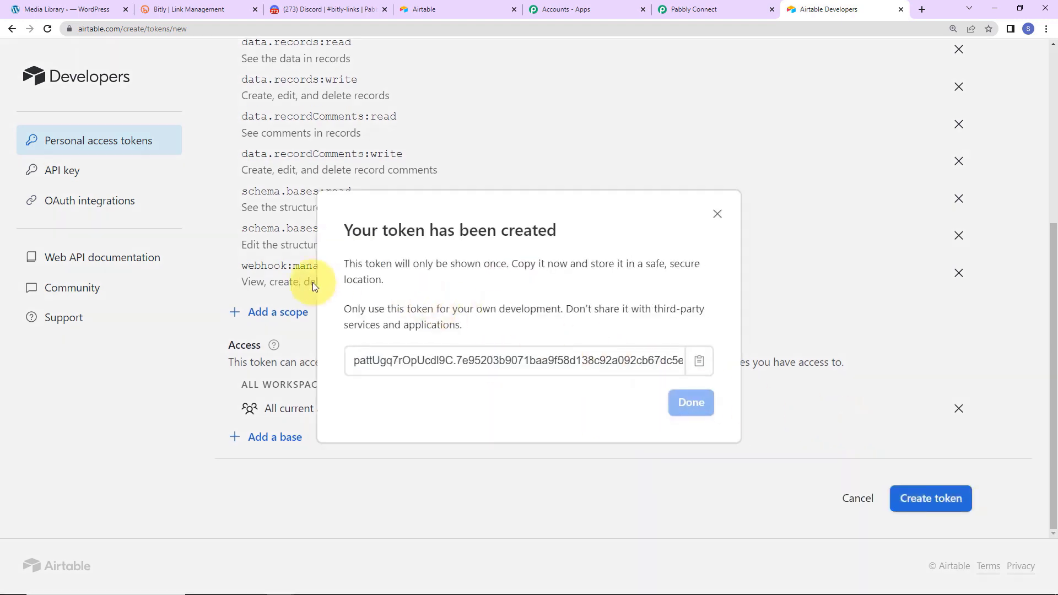
# Copy the new access token into the Token field of the Airtable connection in Pabbly Connect and save the connection.
pyautogui.click(699, 361)
pyautogui.click(716, 10)
pyautogui.click(545, 328)
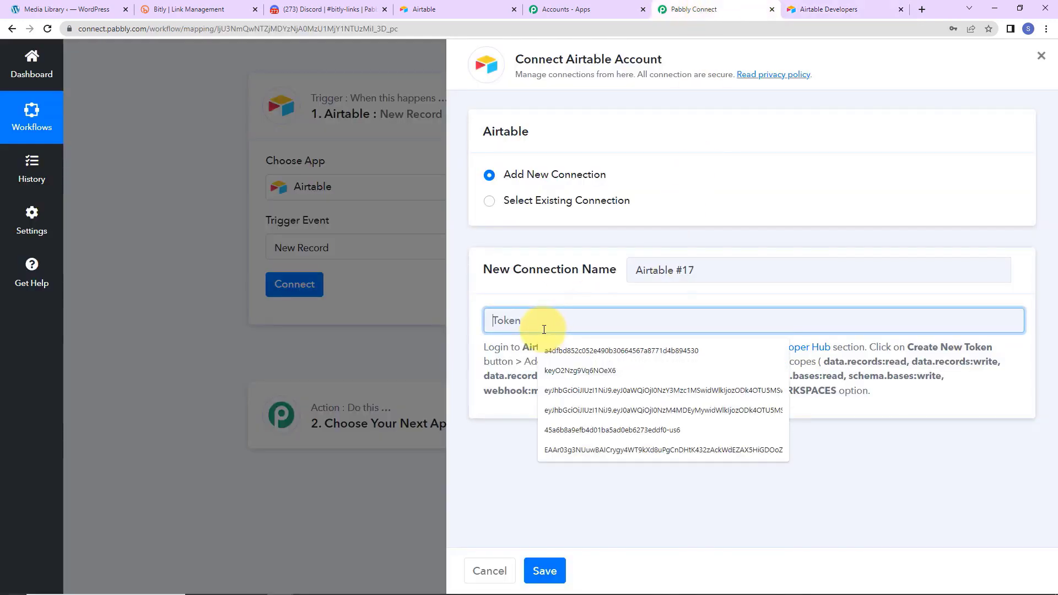
pyautogui.hotkey('ctrl', 'v')
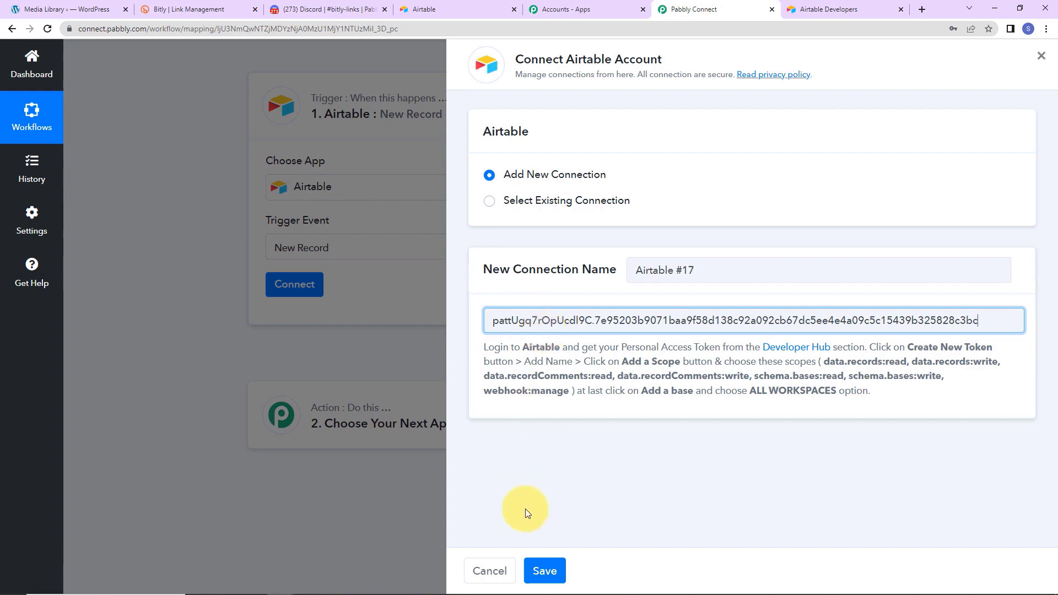
pyautogui.click(557, 573)
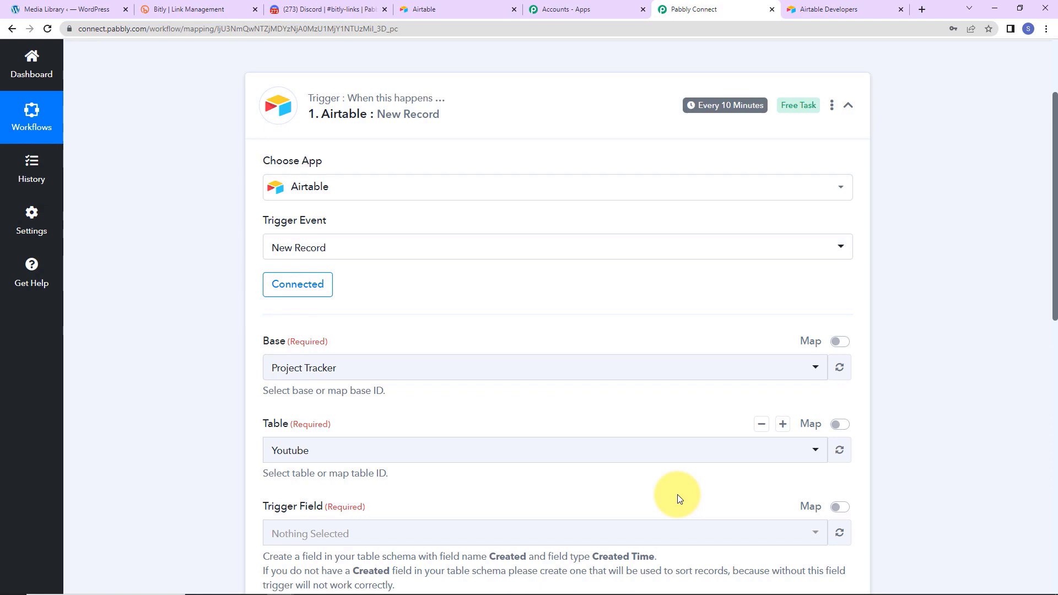
# Switch to Airtable and open the Discord Links base in the Pabbly Connect workspace.
pyautogui.scroll(-5, 498, 353)
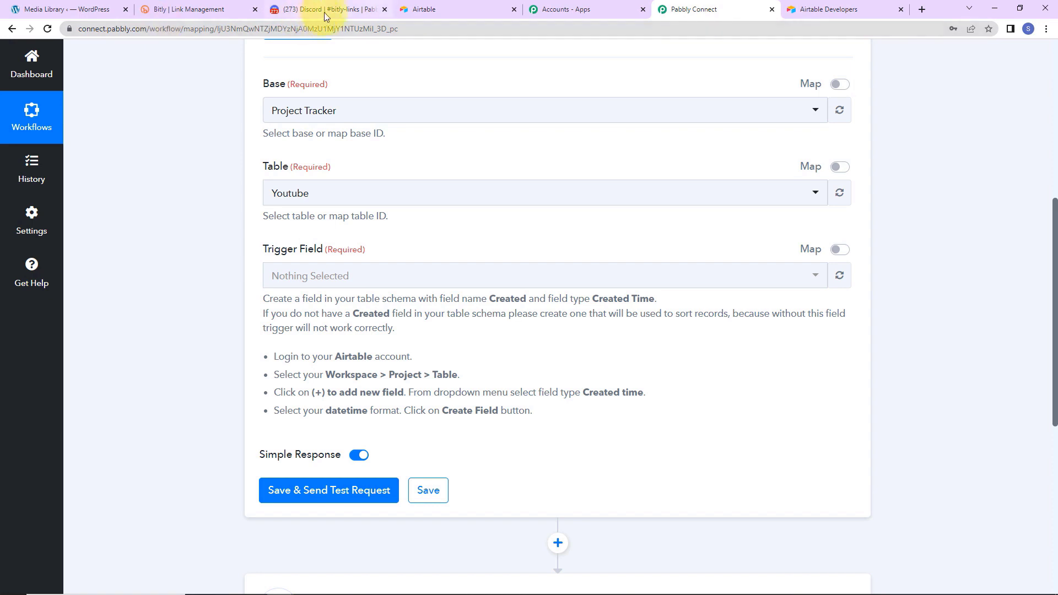
pyautogui.click(435, 9)
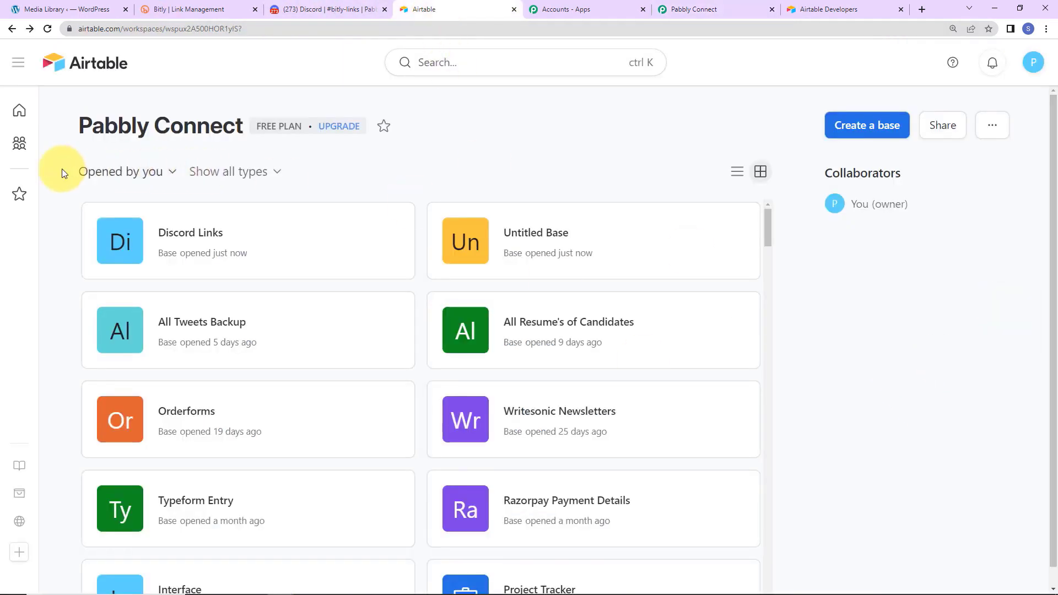
pyautogui.moveTo(41, 153)
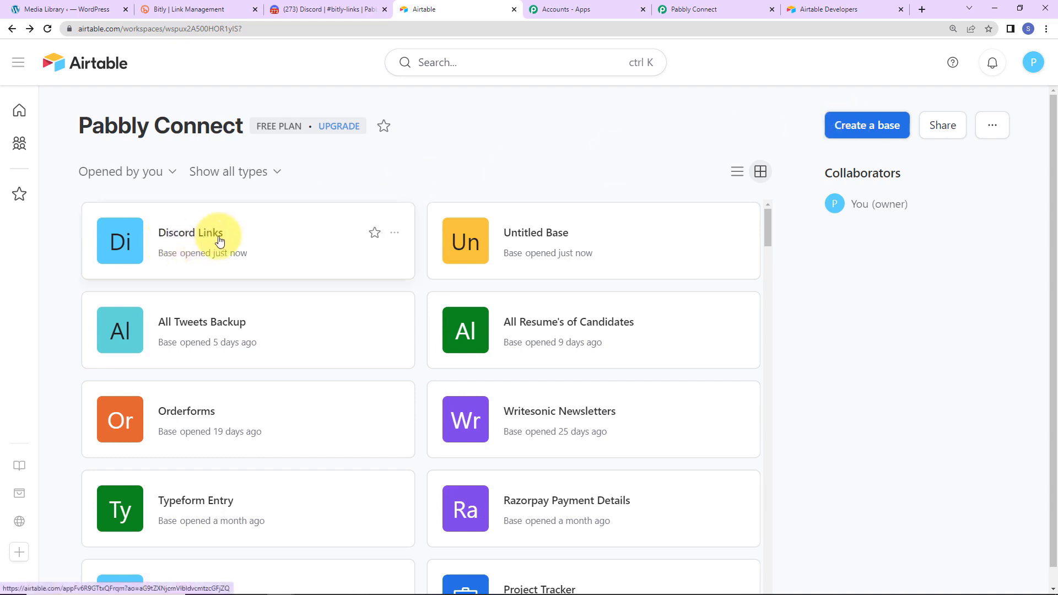
pyautogui.click(175, 242)
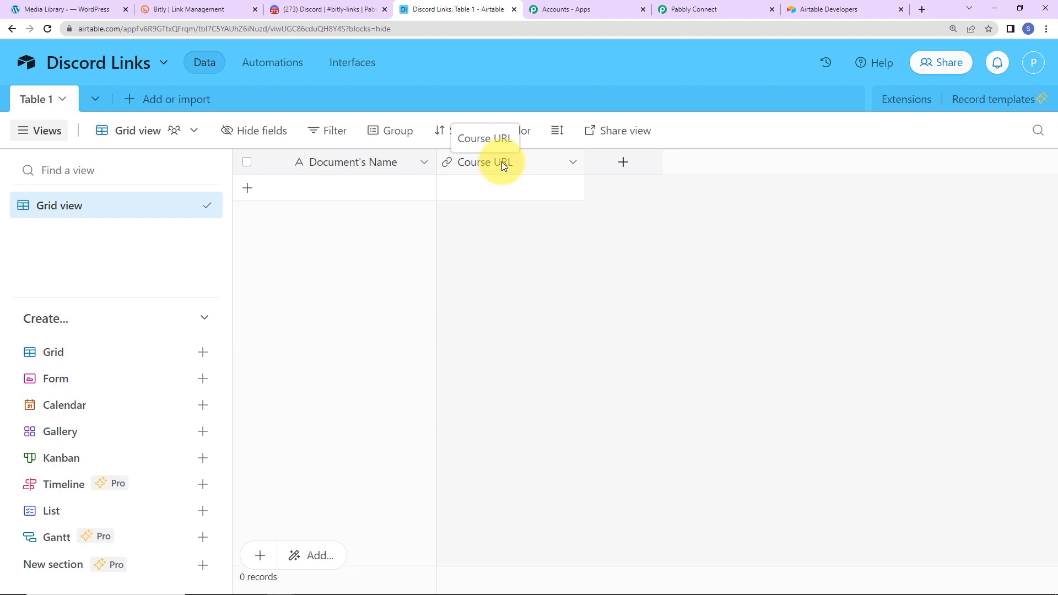
# Check Pabbly Connect's trigger field instructions and add a field named Created of type Created time to Table 1 in Airtable.
pyautogui.click(715, 8)
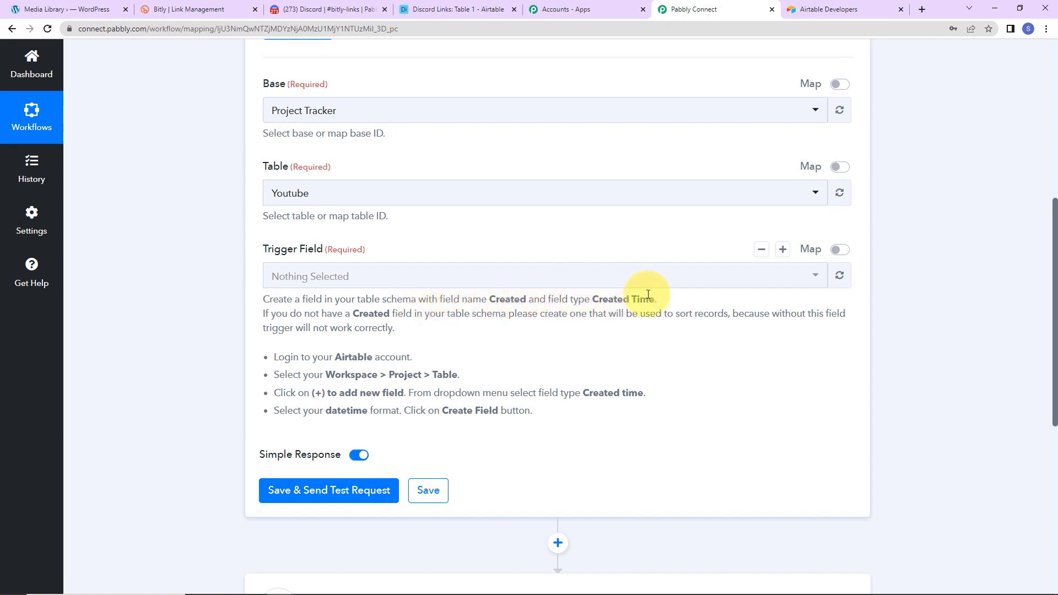
pyautogui.click(441, 10)
pyautogui.click(624, 162)
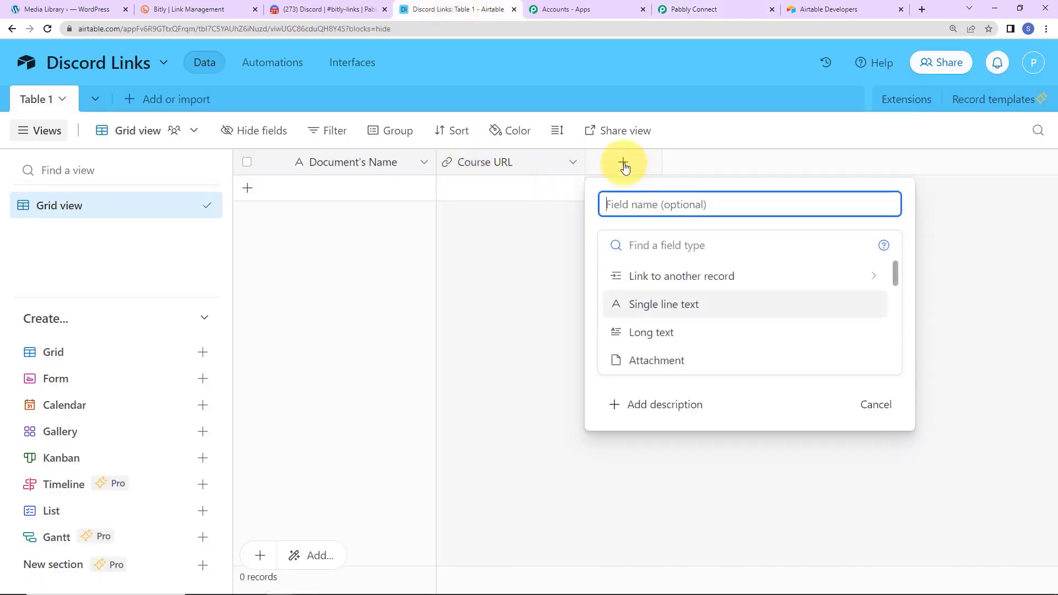
pyautogui.write('Ct')
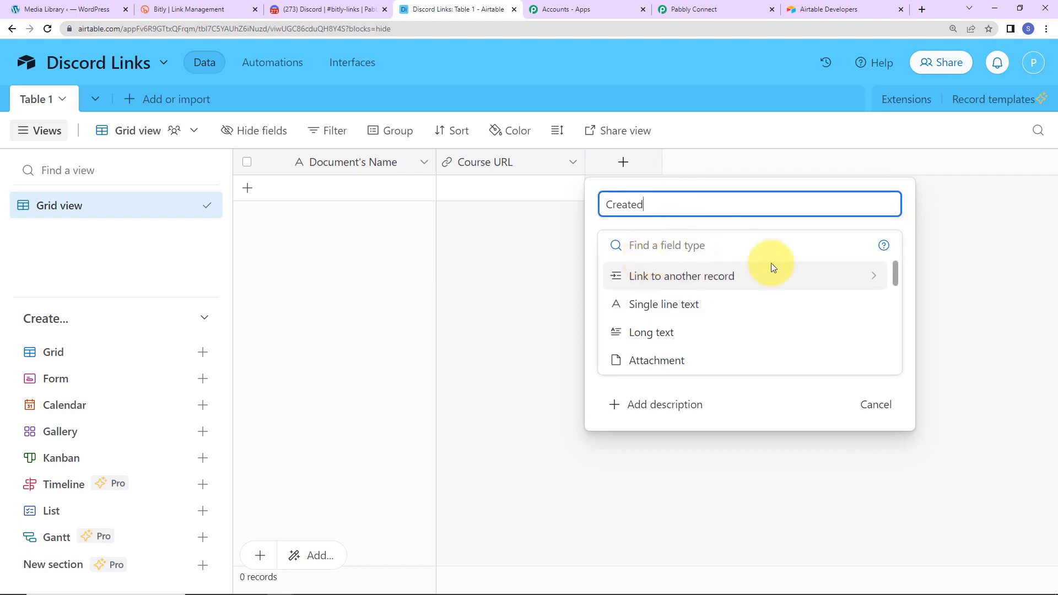
pyautogui.moveTo(894, 273); pyautogui.dragTo(898, 337)
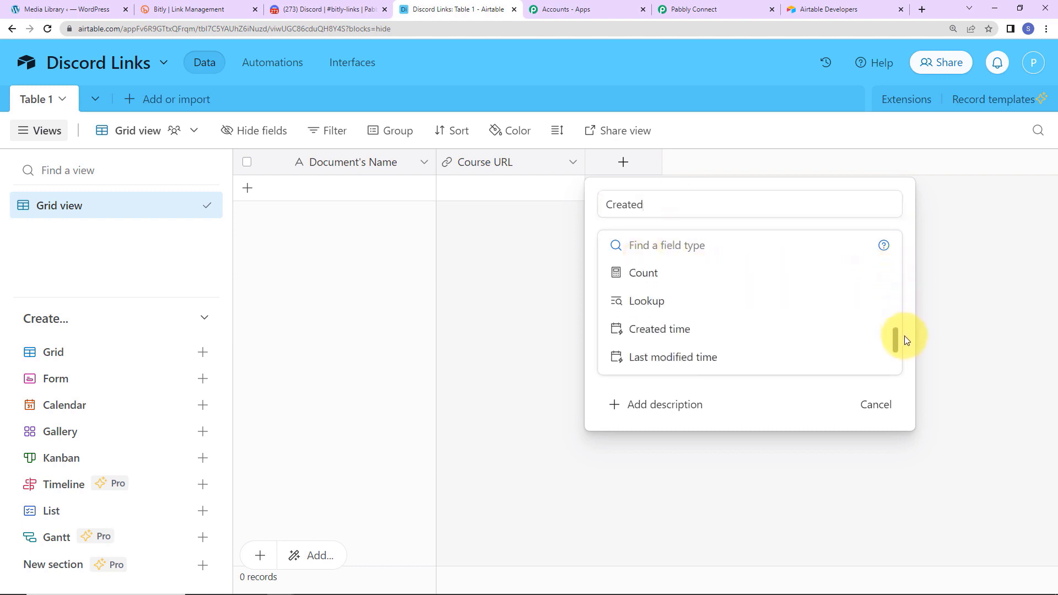
pyautogui.click(703, 329)
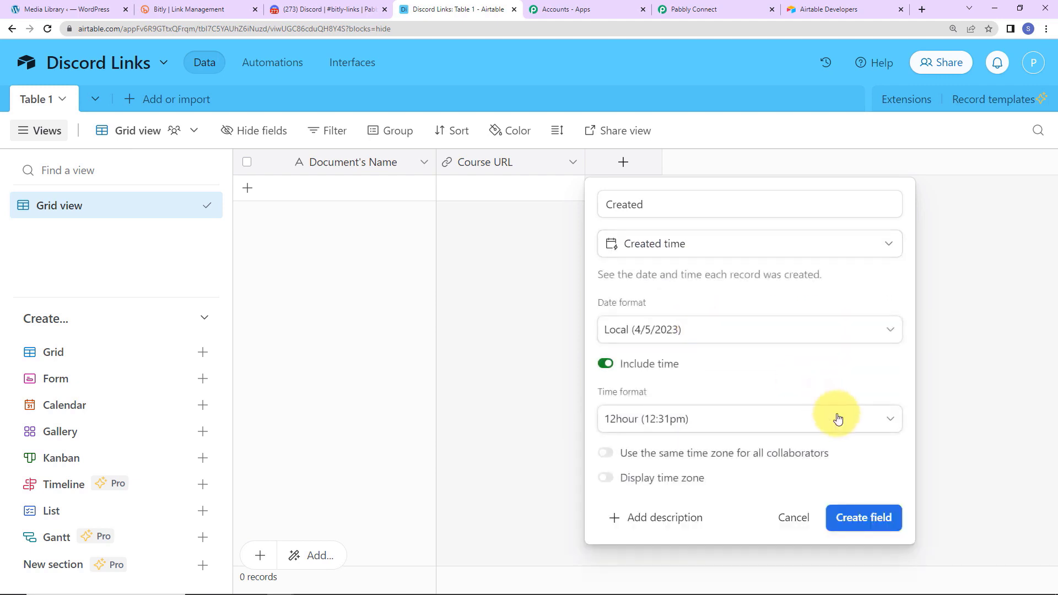
pyautogui.click(869, 524)
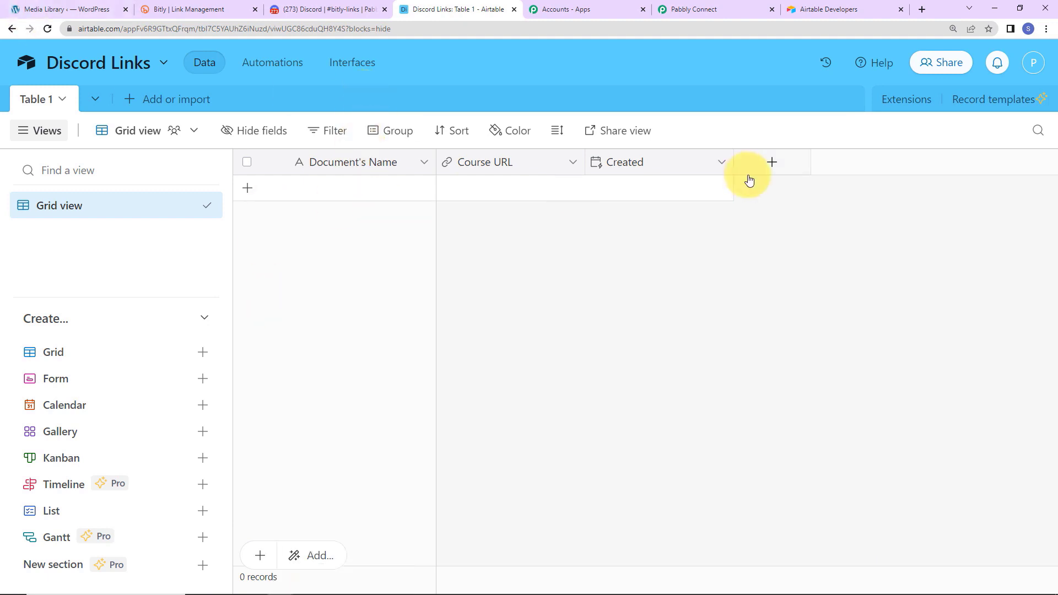
# Copy the PHP Course PDF document's title from the WordPress media library into Document's Name of a new Airtable record.
pyautogui.click(50, 8)
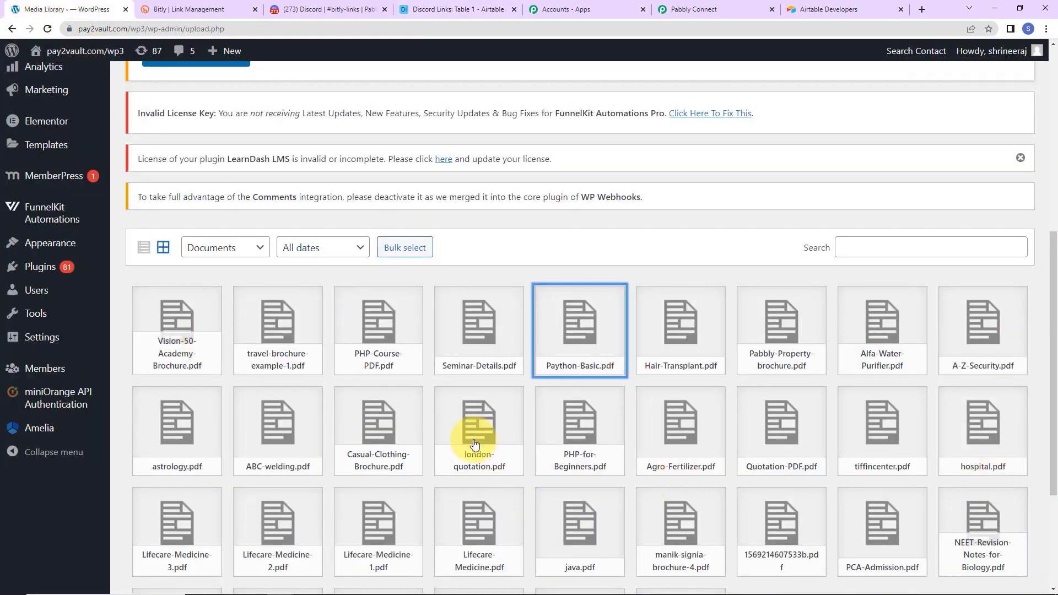
pyautogui.click(368, 337)
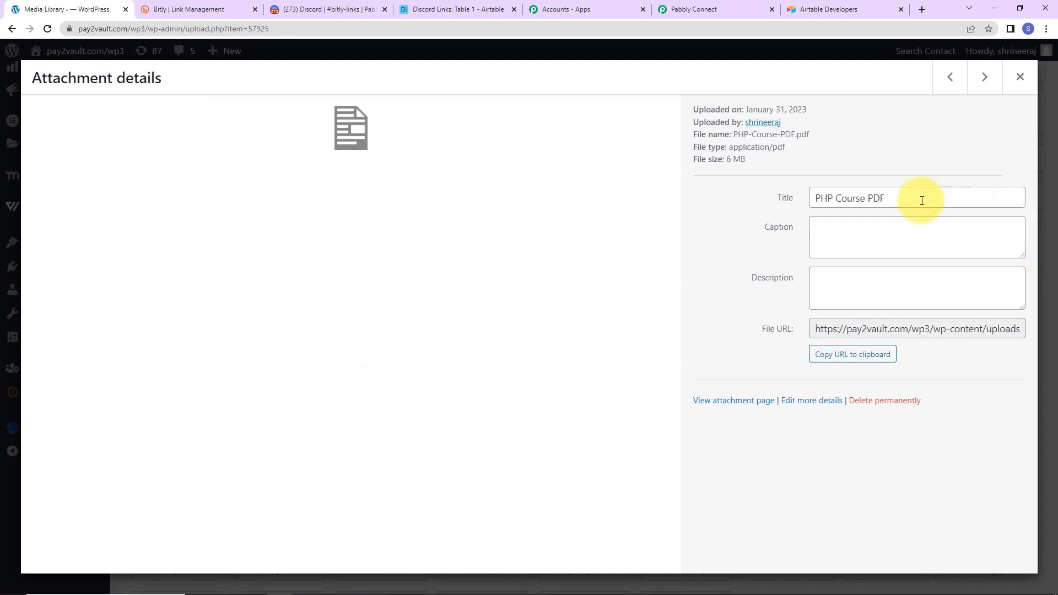
pyautogui.moveTo(925, 199); pyautogui.dragTo(819, 198)
pyautogui.rightClick(826, 200)
pyautogui.click(844, 238)
pyautogui.click(463, 11)
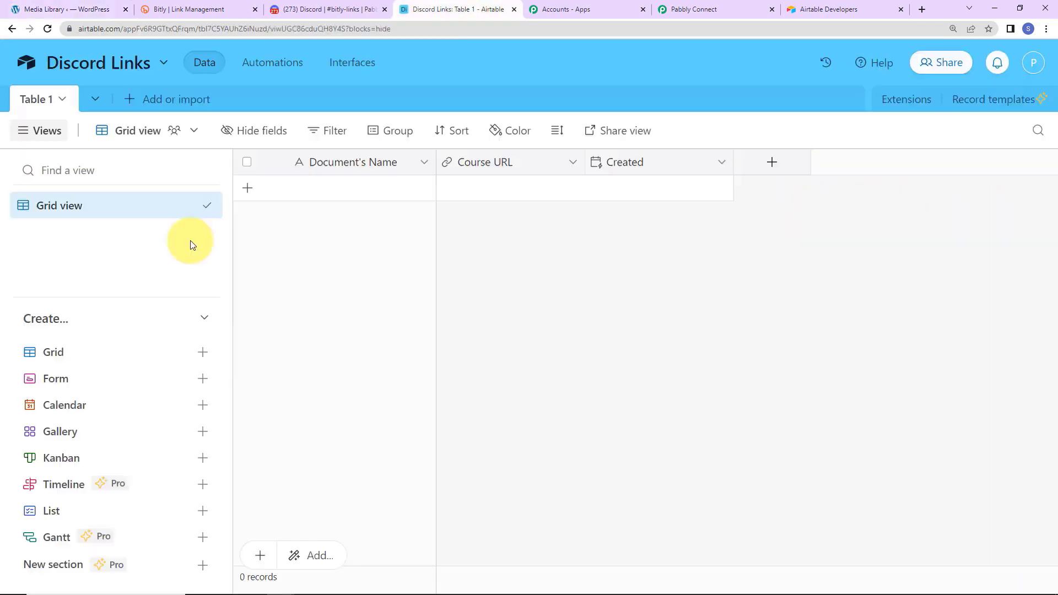
pyautogui.doubleClick(312, 191)
pyautogui.hotkey('ctrl', 'v')
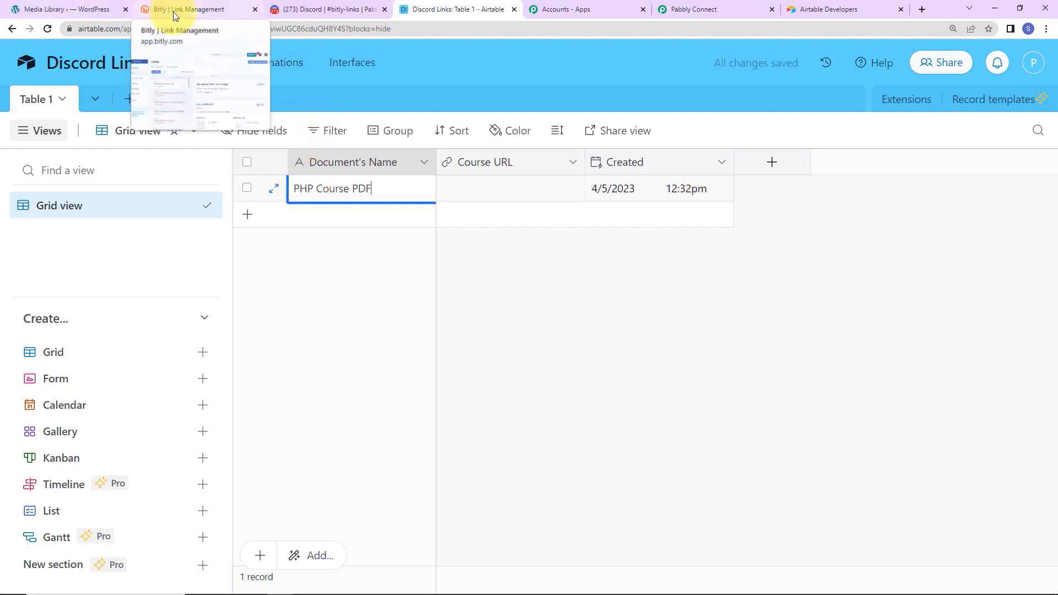
# Copy the PHP Course PDF's file URL from the WordPress media library into the Airtable record's Course URL and narrow that column slightly.
pyautogui.click(77, 10)
pyautogui.click(852, 354)
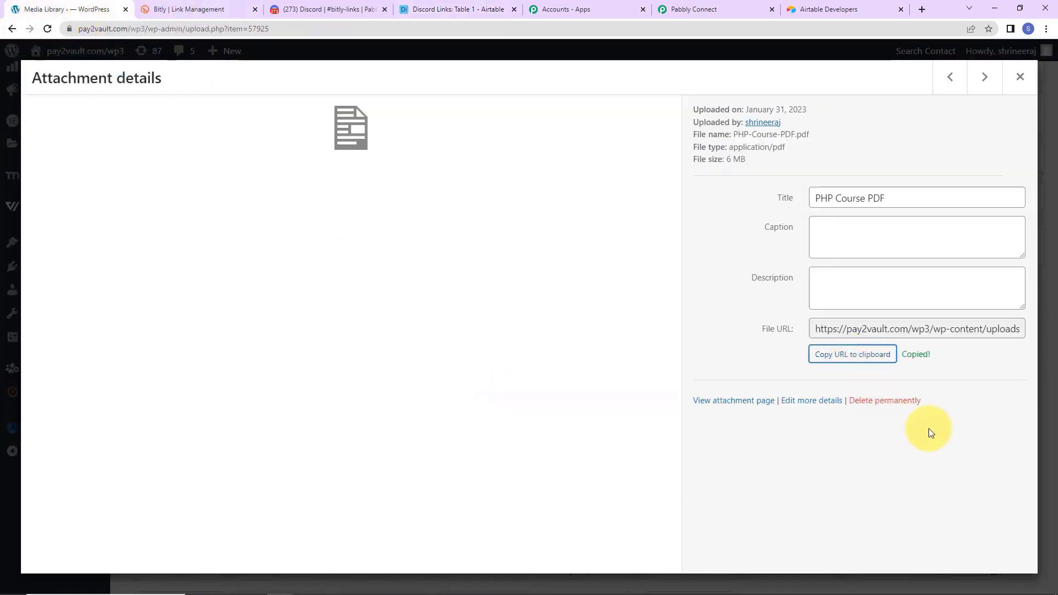
pyautogui.click(479, 10)
pyautogui.click(482, 193)
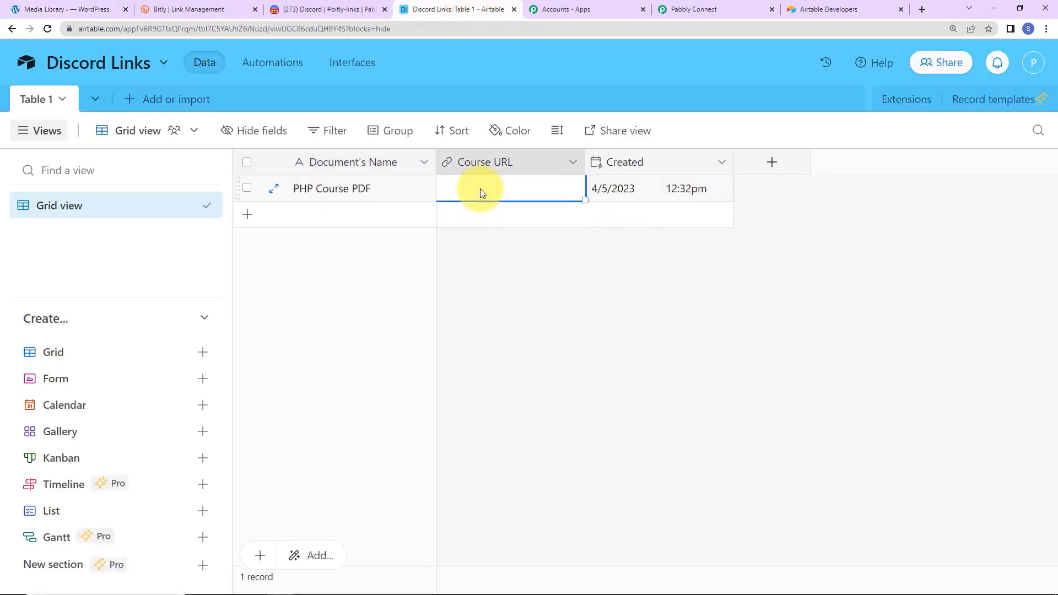
pyautogui.hotkey('ctrl', 'v')
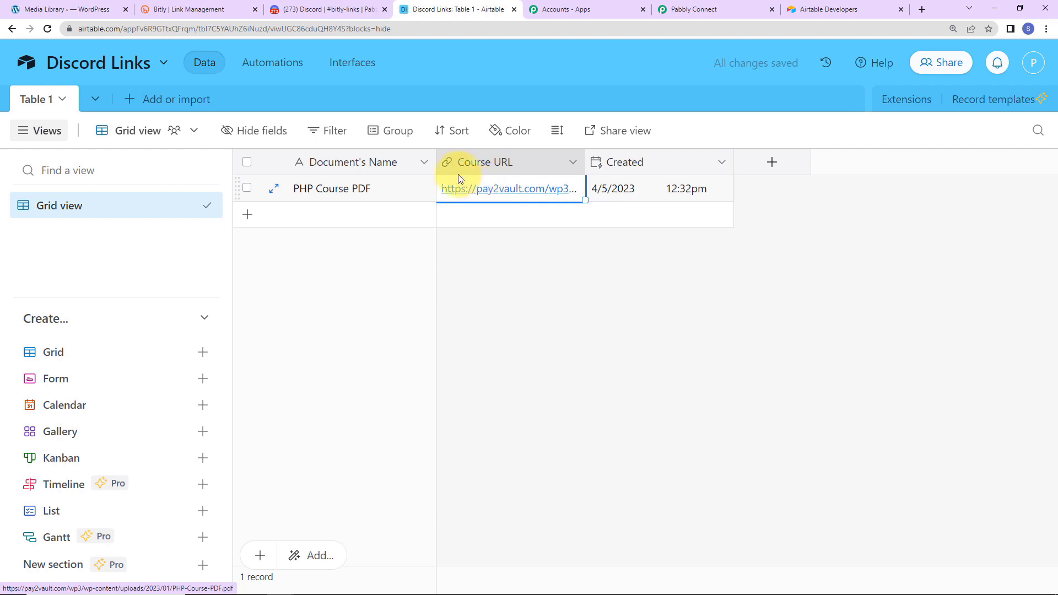
pyautogui.moveTo(583, 150); pyautogui.dragTo(560, 175)
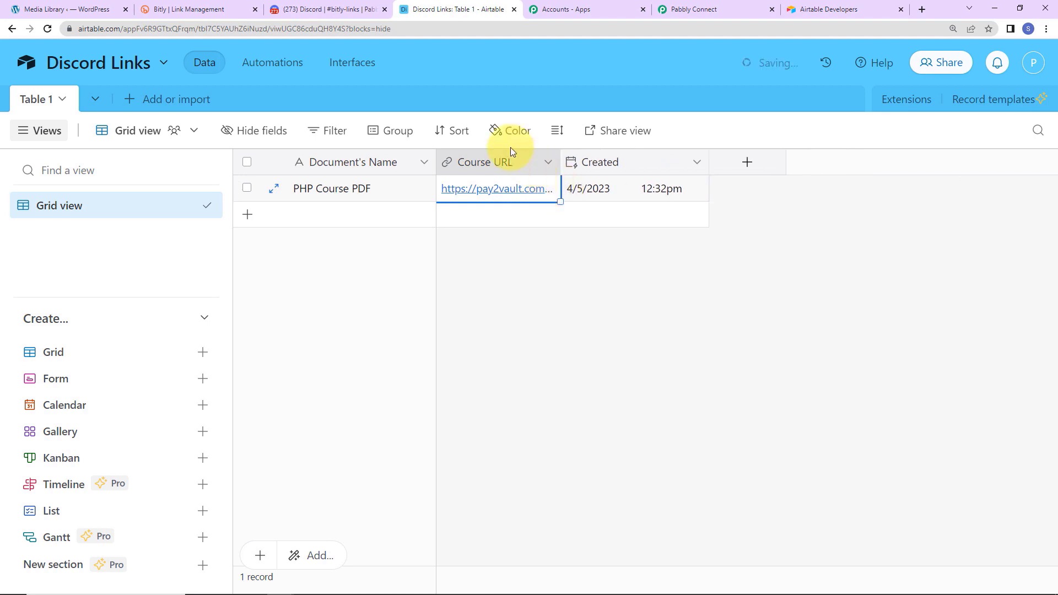
# Switch to Pabbly Connect and set the Airtable trigger's base to Discord Links, with Table 1 and trigger field Created.
pyautogui.click(759, 9)
pyautogui.scroll(3, 583, 411)
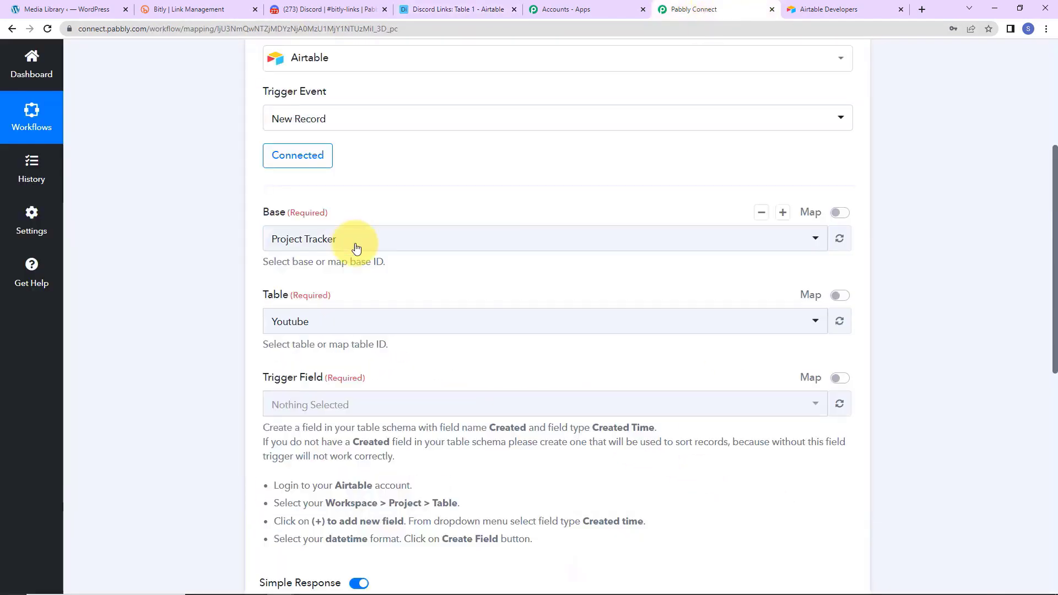
pyautogui.click(354, 240)
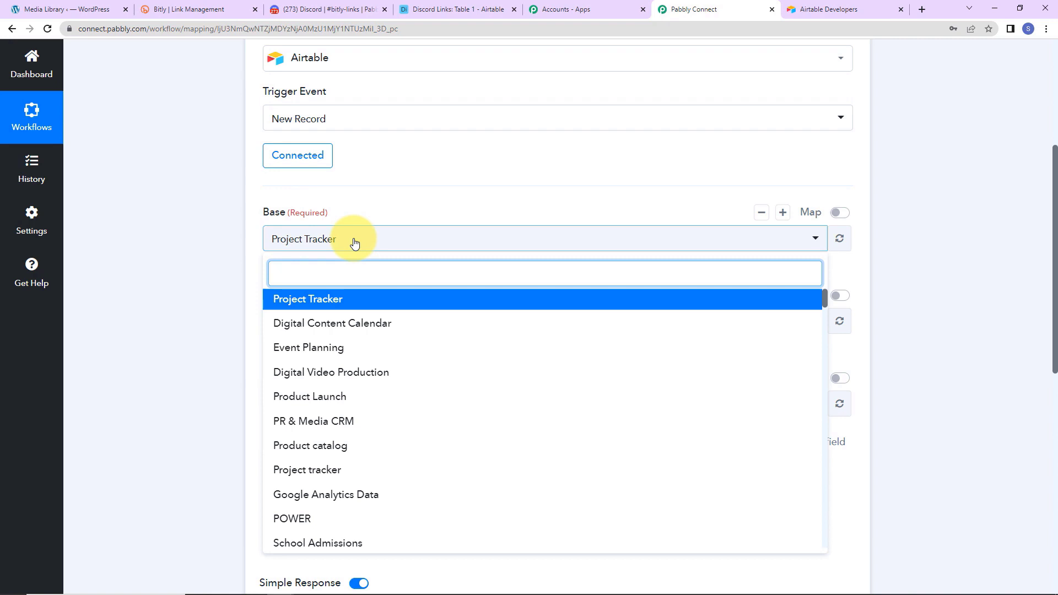
pyautogui.write('di')
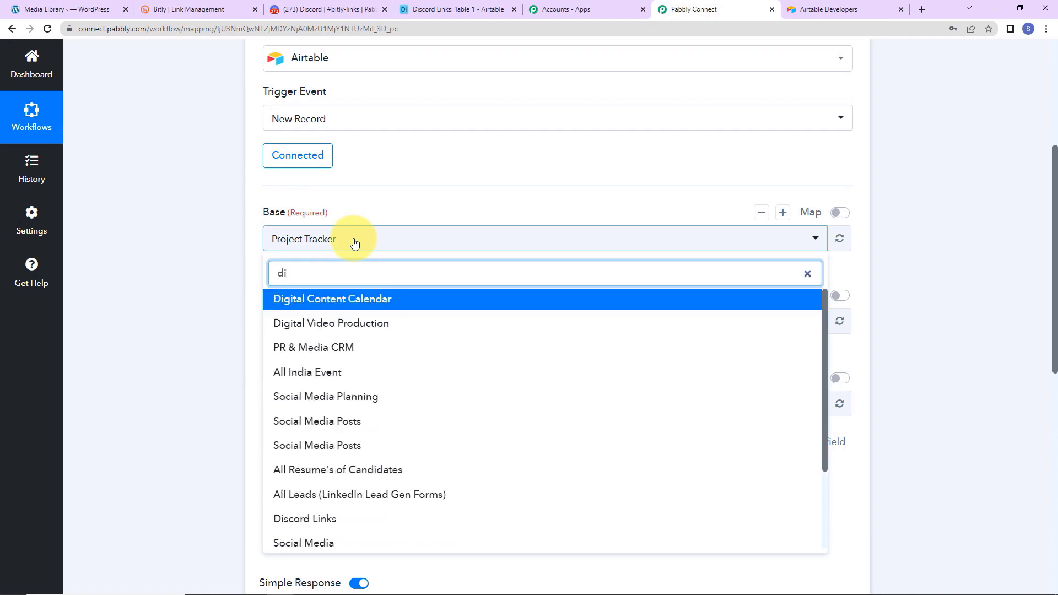
pyautogui.click(306, 517)
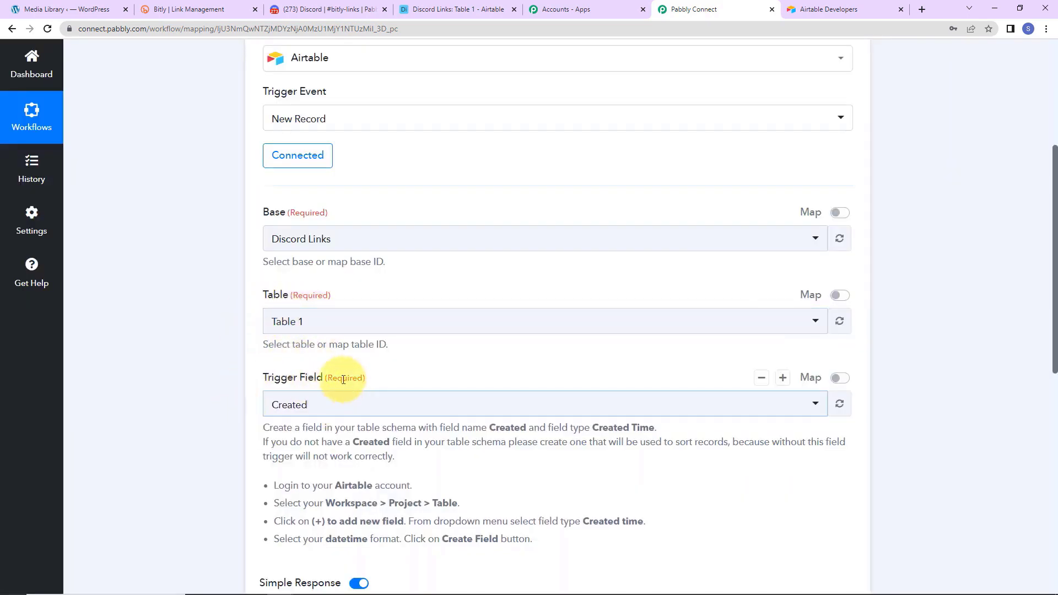
# Save the Airtable trigger with a test request and enlarge the returned Fields Course URL value to read it in full.
pyautogui.scroll(-2, 428, 363)
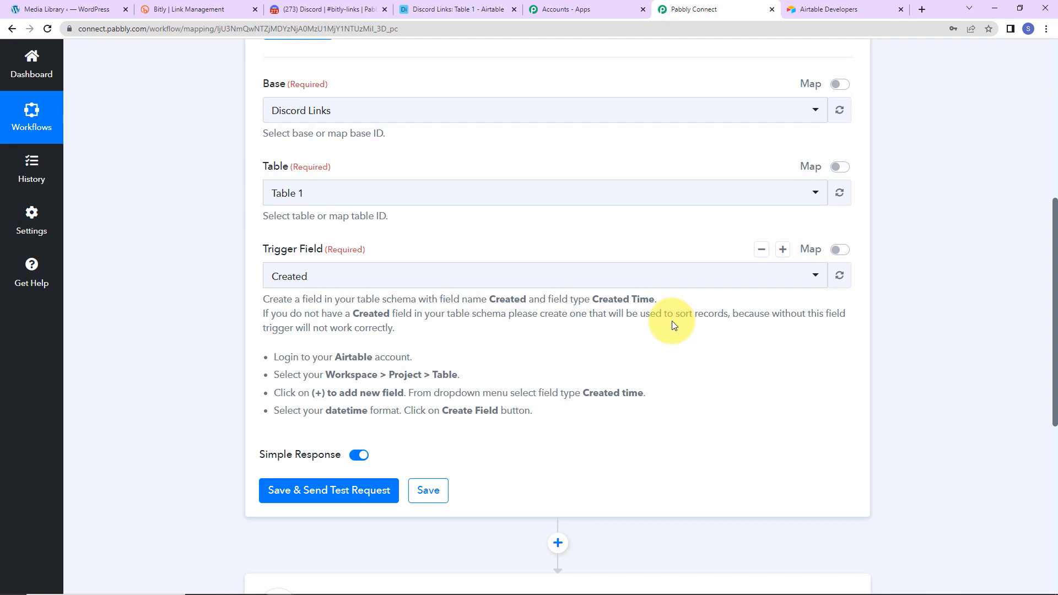
pyautogui.click(301, 495)
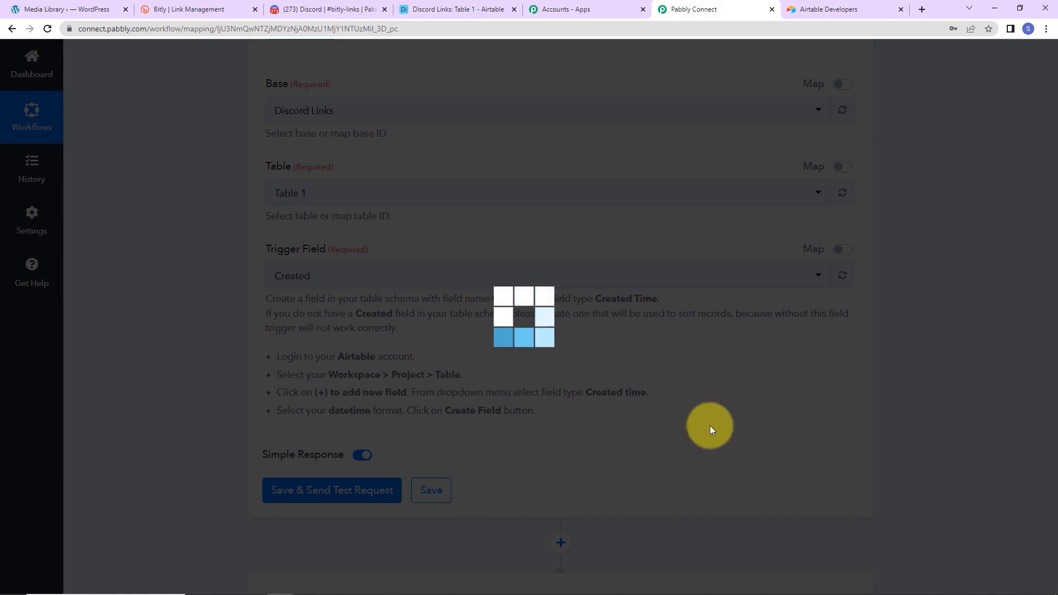
pyautogui.scroll(-5, 933, 396)
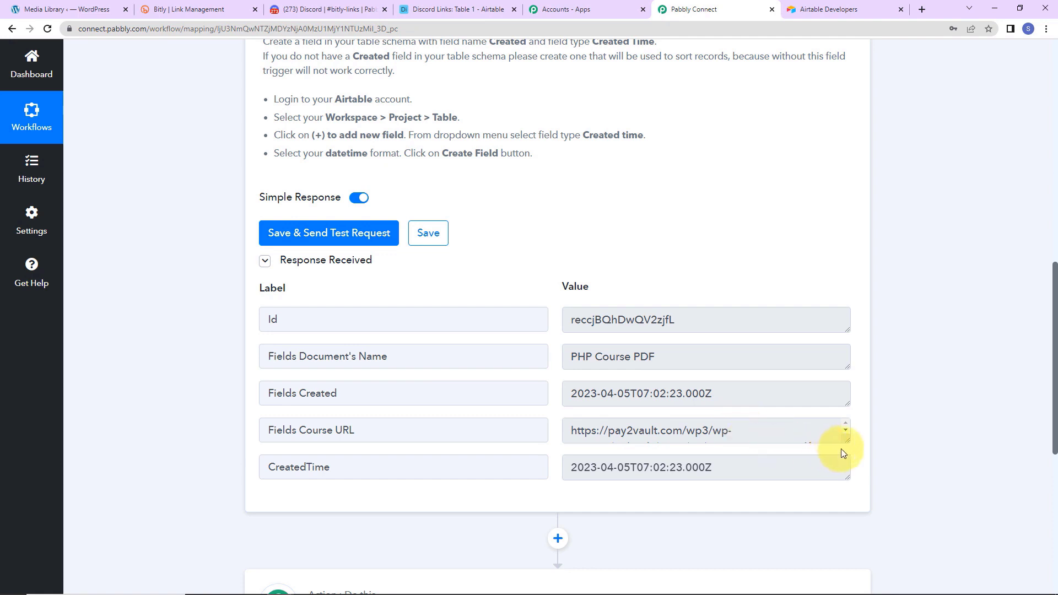
pyautogui.moveTo(849, 441); pyautogui.dragTo(849, 468)
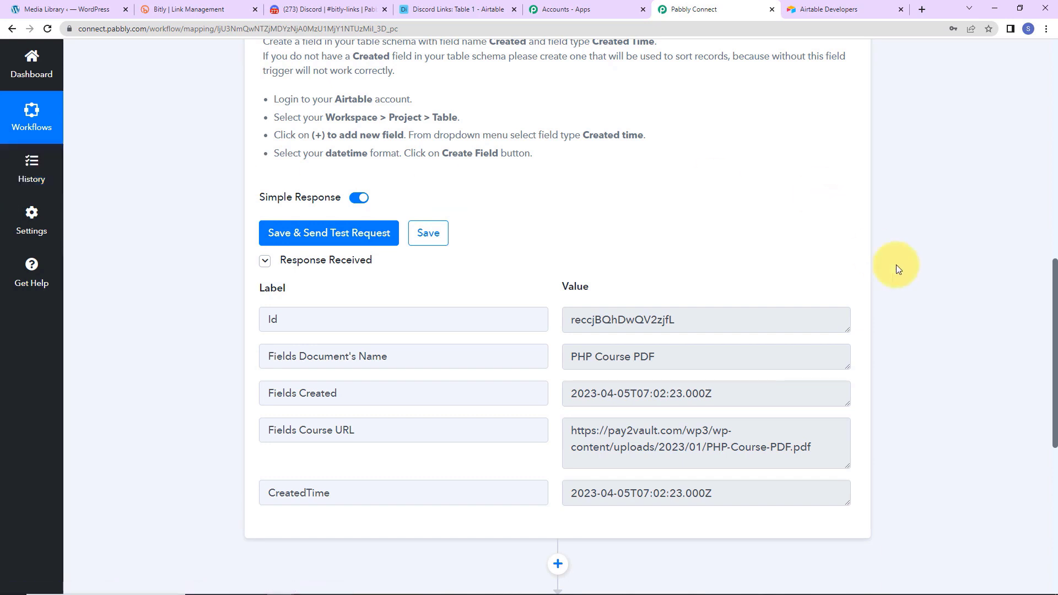
# Set the workflow's second step to the Bitly app with the Shorten Link action event.
pyautogui.scroll(-5, 896, 267)
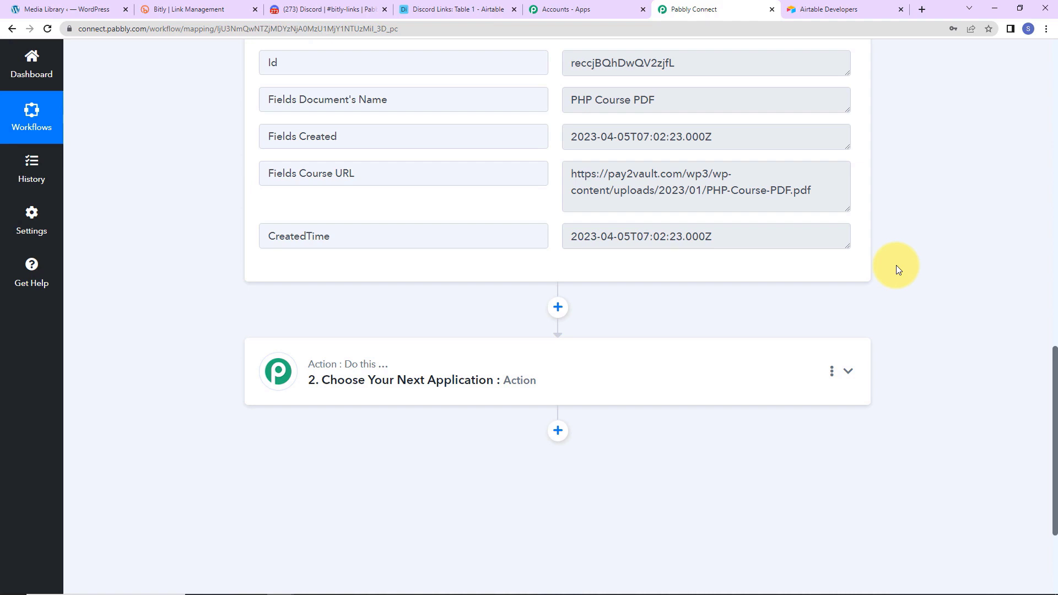
pyautogui.click(355, 379)
pyautogui.click(349, 448)
pyautogui.write('bitly')
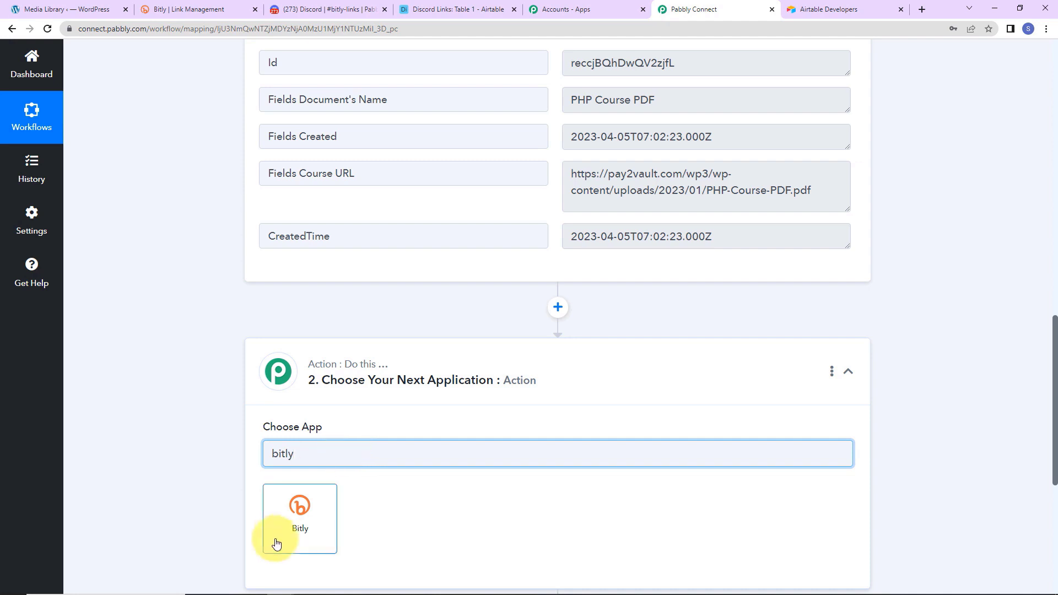
pyautogui.click(277, 545)
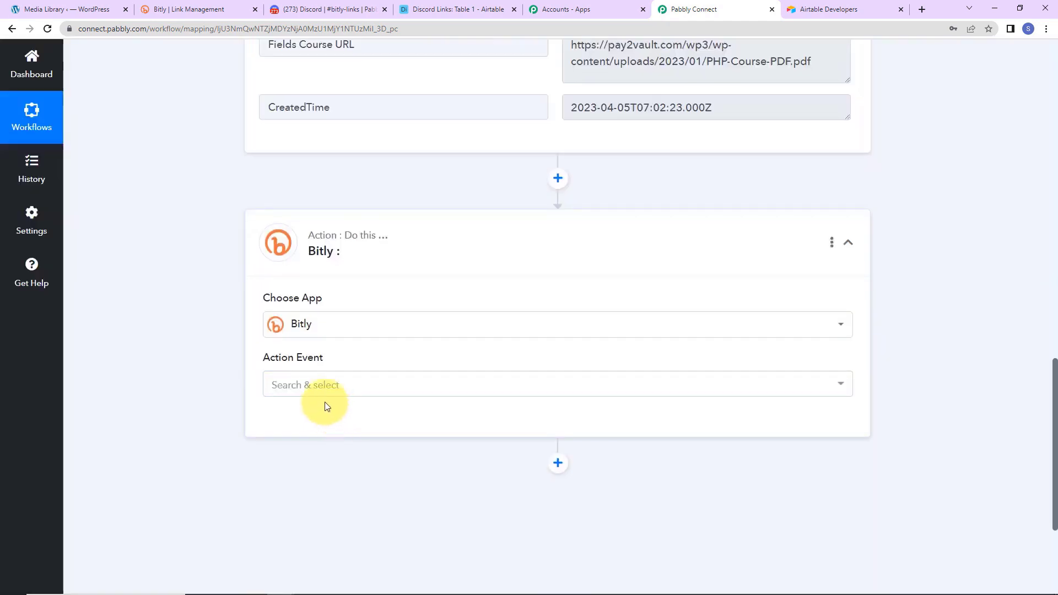
pyautogui.click(317, 386)
pyautogui.click(297, 460)
# Add a new Bitly connection for the Shorten Link action and authorize Pabbly Connect's access to the Bitly account.
pyautogui.click(293, 422)
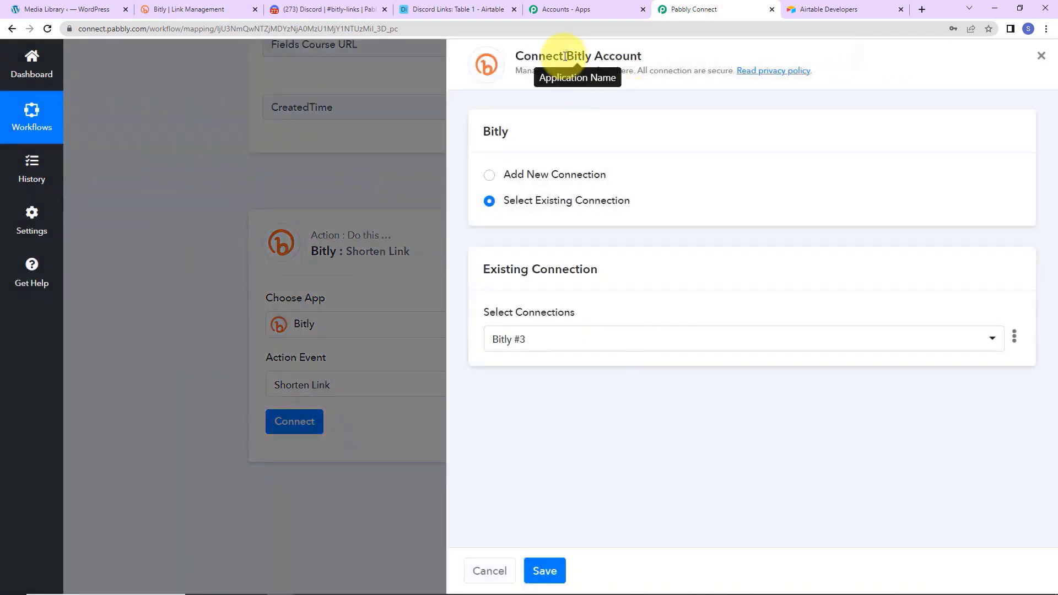
pyautogui.moveTo(565, 56); pyautogui.dragTo(667, 53)
pyautogui.click(489, 176)
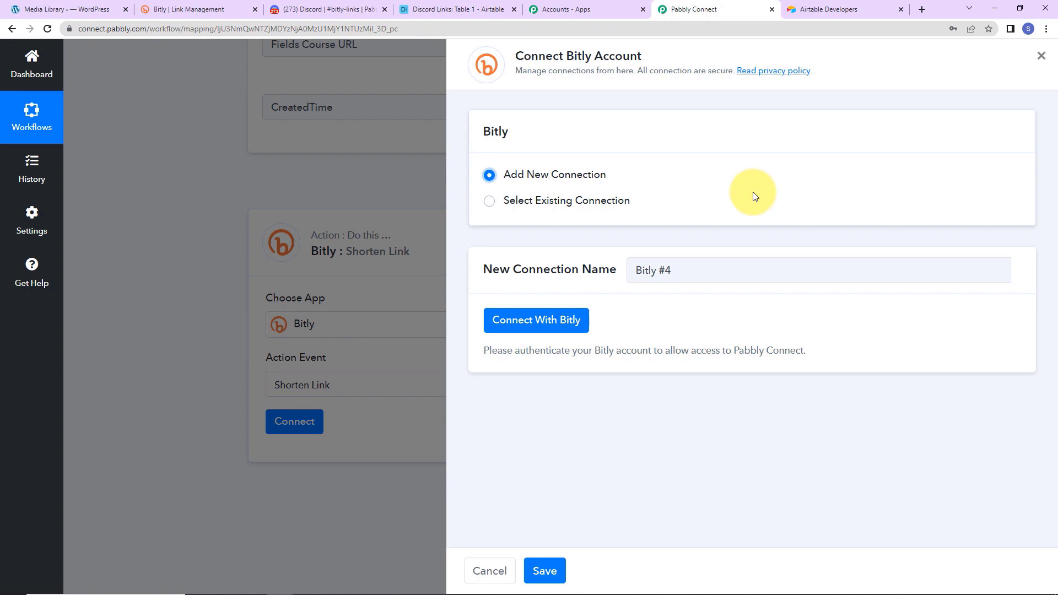
pyautogui.click(567, 320)
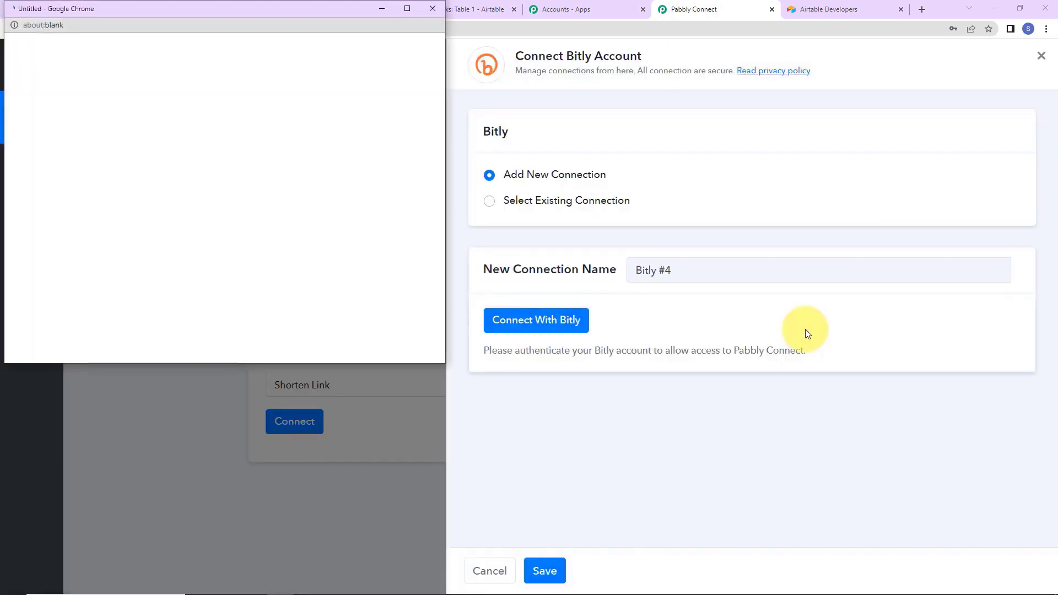
pyautogui.click(181, 286)
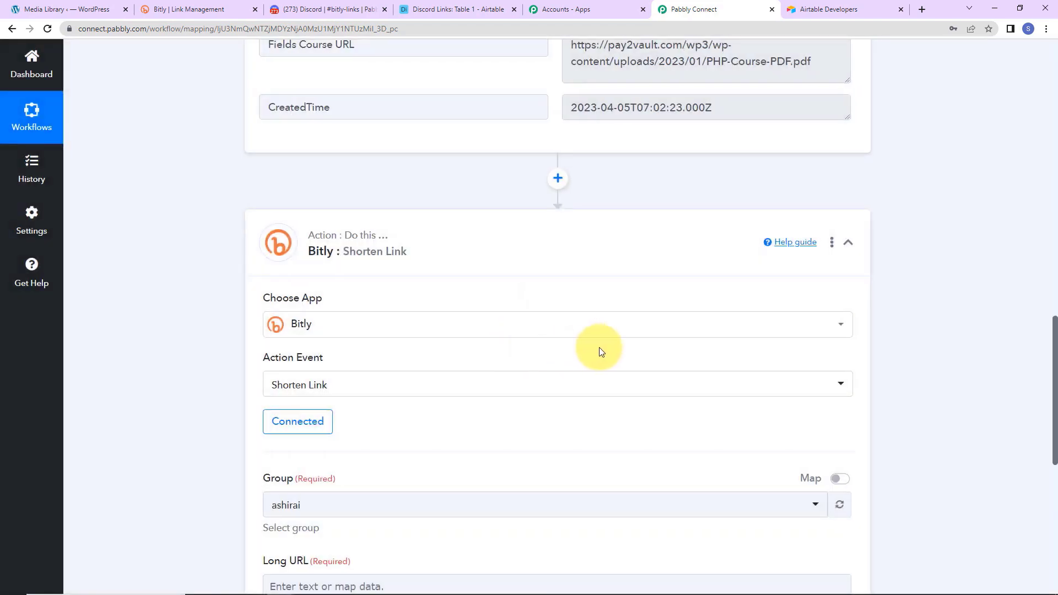
# Check the Shorten Link action's Group selection against the account name shown in Bitly.
pyautogui.scroll(-5, 600, 347)
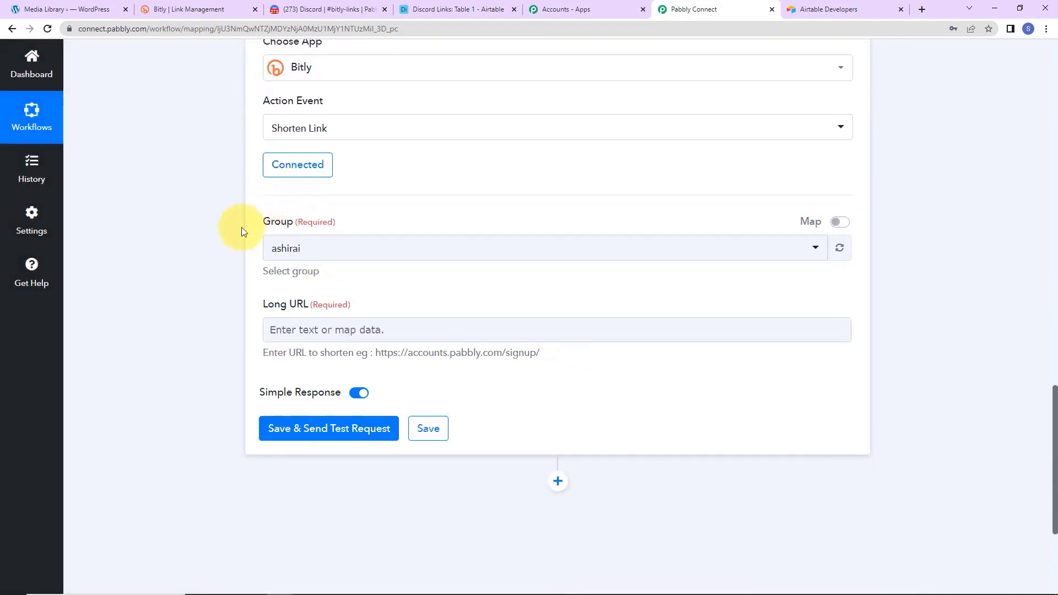
pyautogui.click(304, 253)
pyautogui.click(307, 246)
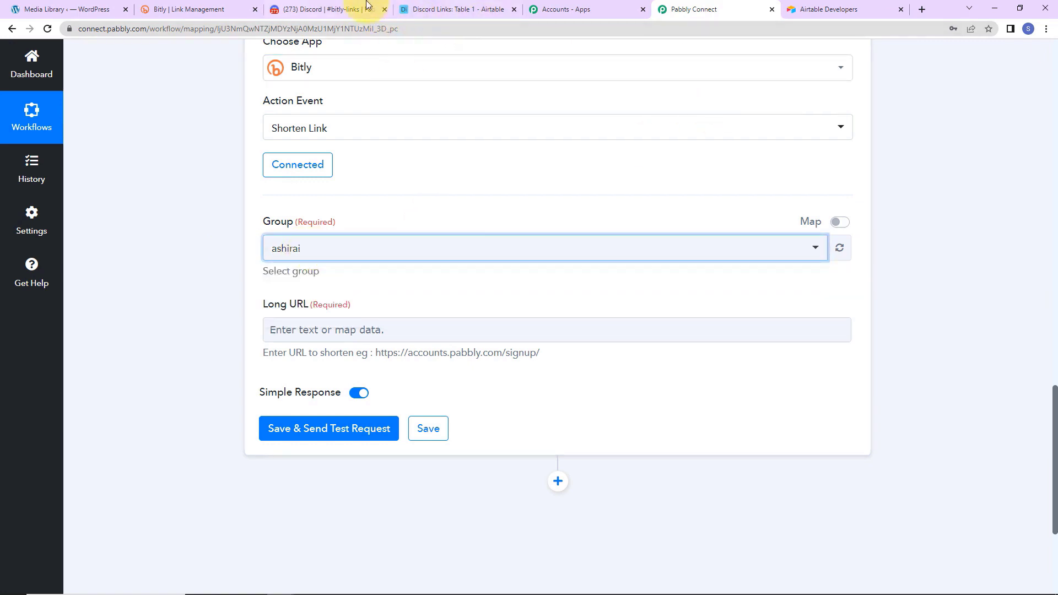
pyautogui.click(195, 13)
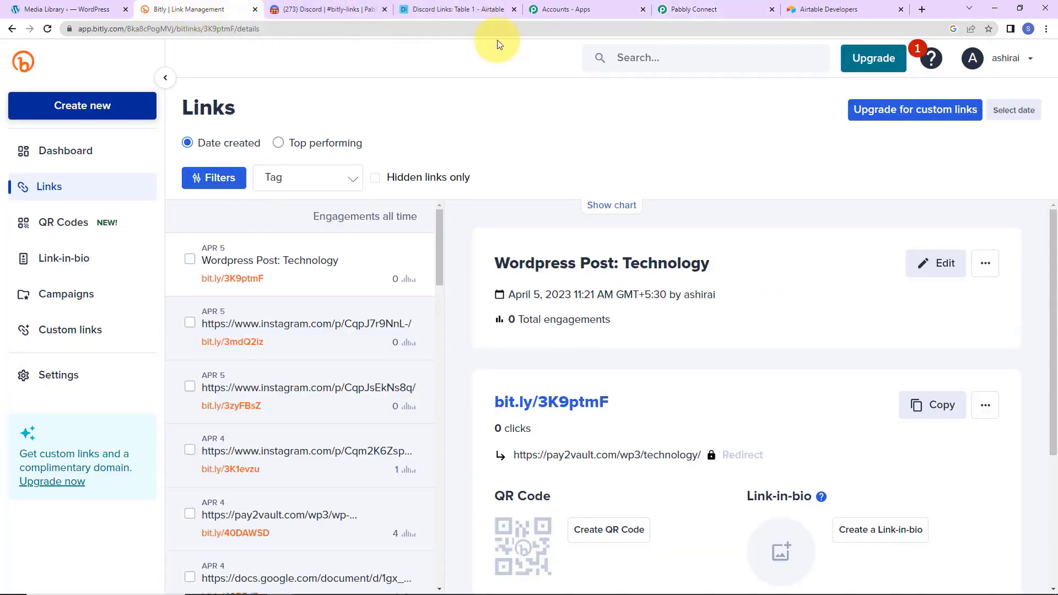
pyautogui.click(702, 8)
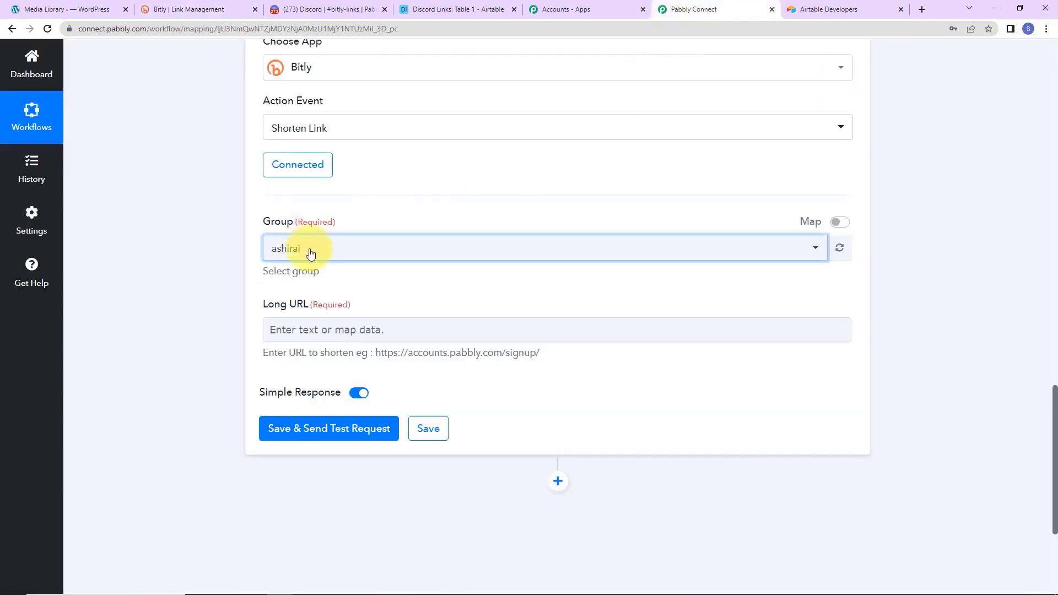
# Map Fields Course URL from the Airtable record into Long URL, send a test request and examine the returned short link.
pyautogui.click(335, 327)
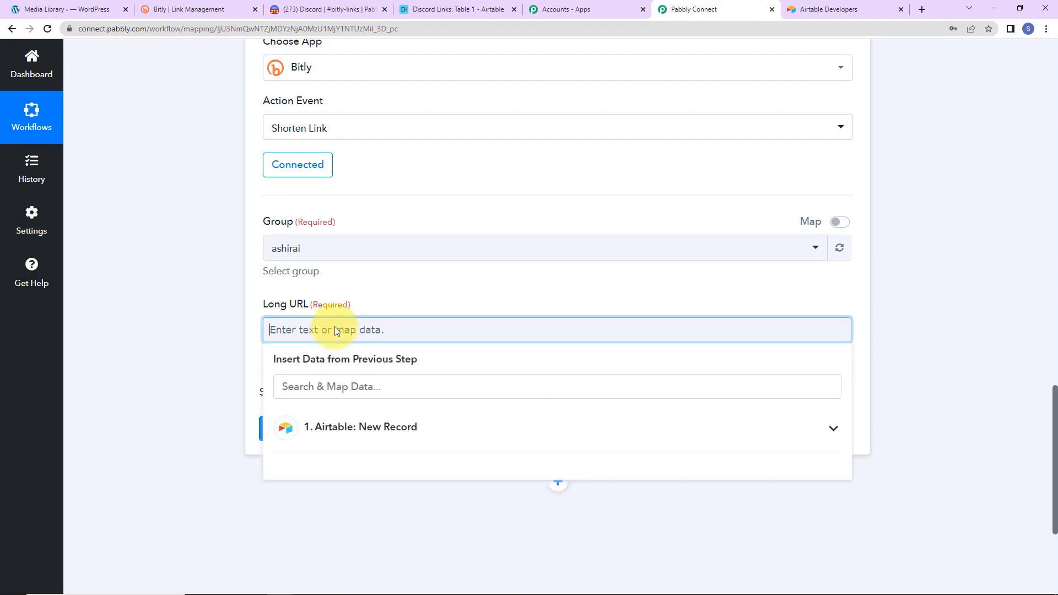
pyautogui.click(348, 432)
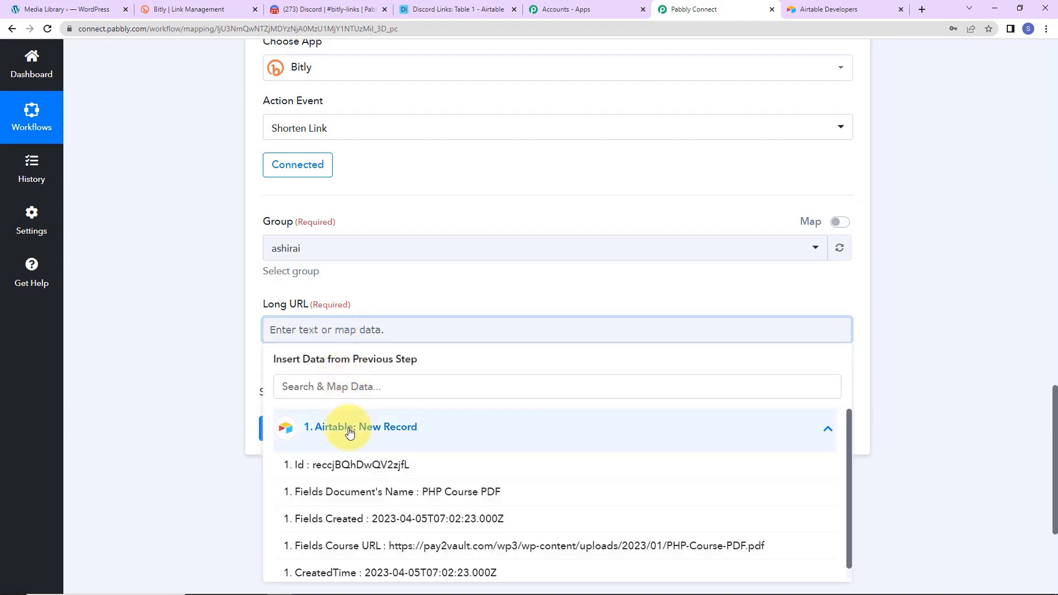
pyautogui.click(351, 545)
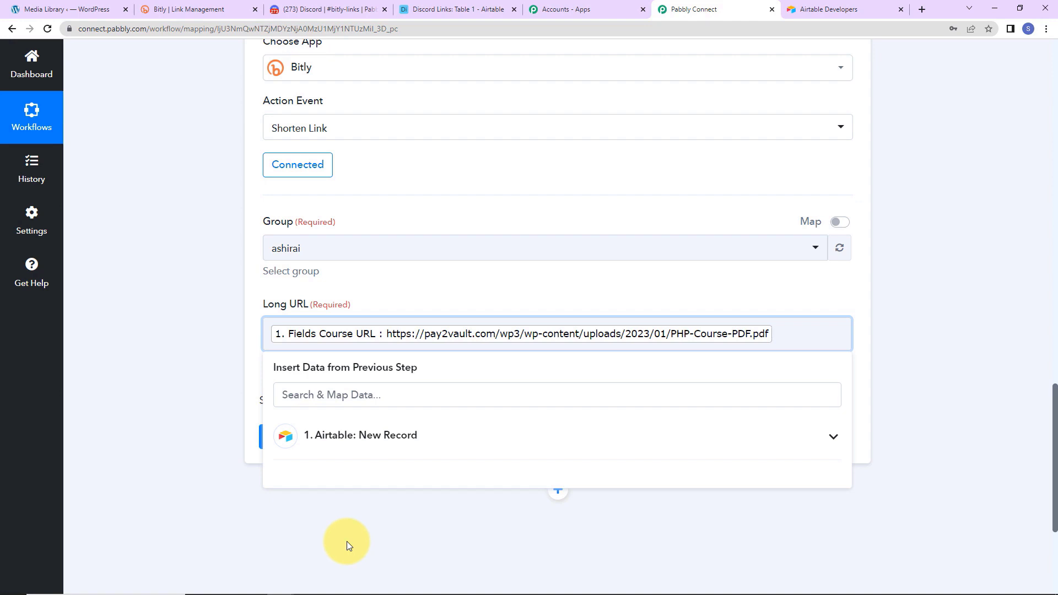
pyautogui.click(346, 542)
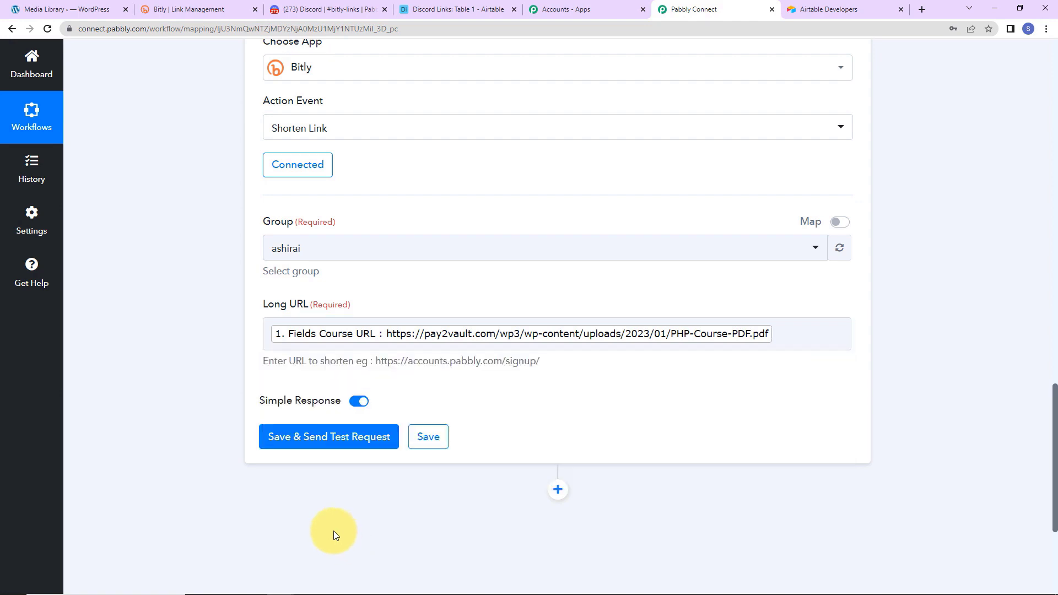
pyautogui.click(342, 435)
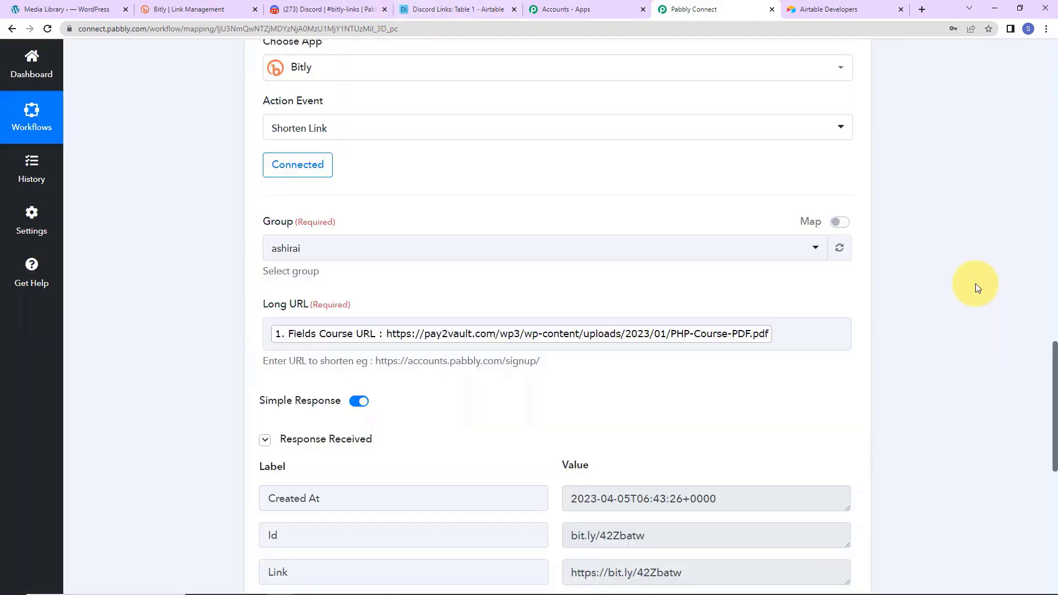
pyautogui.scroll(-3, 970, 292)
pyautogui.moveTo(689, 445); pyautogui.dragTo(551, 443)
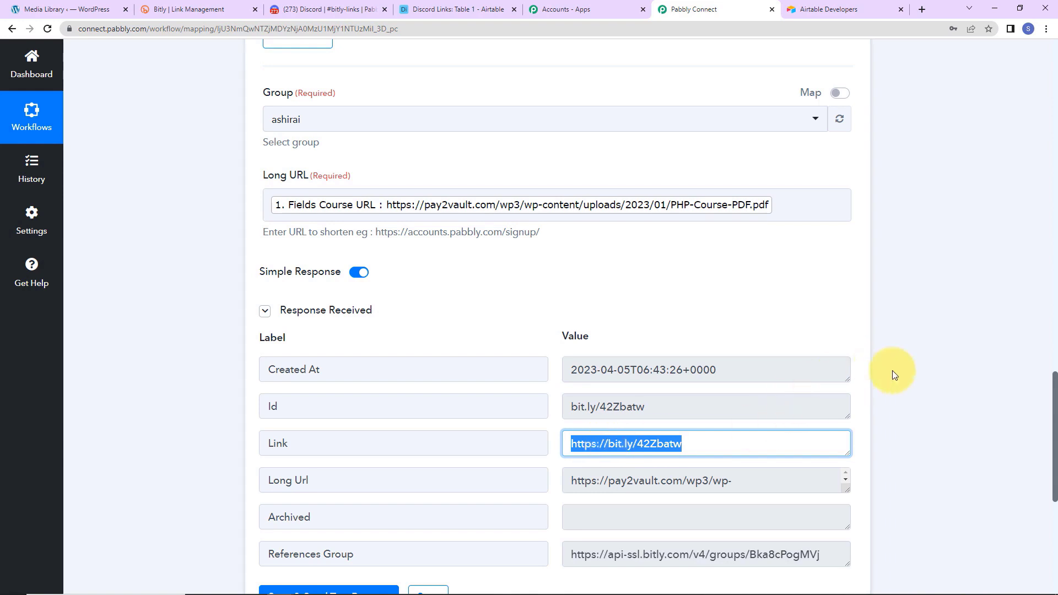
# Add a Discord action after the Bitly step with the Send Channel Message (HTML) event and connect it.
pyautogui.scroll(-5, 892, 369)
pyautogui.click(556, 401)
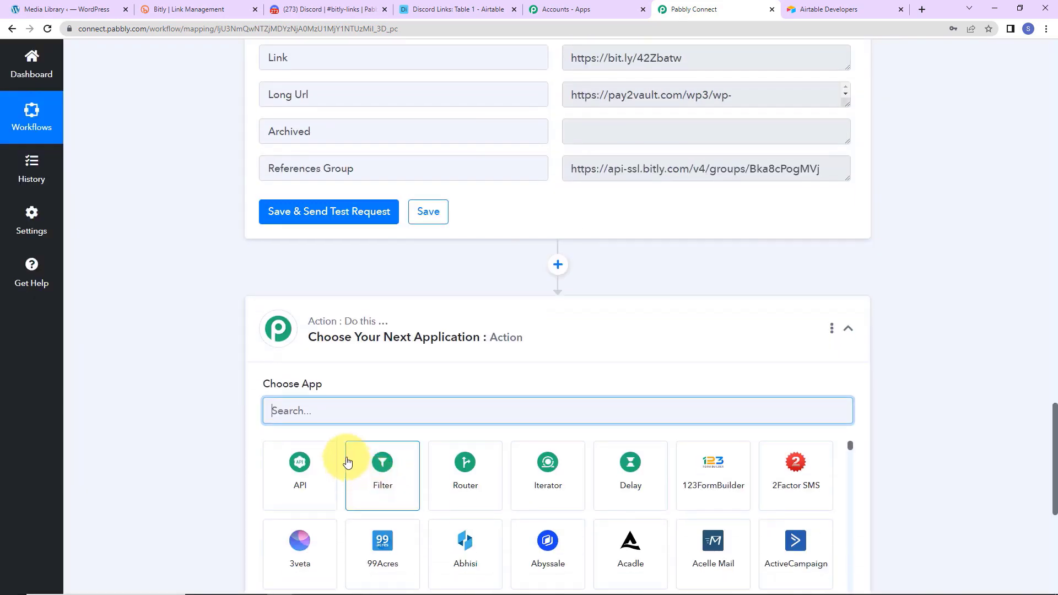
pyautogui.write('disc')
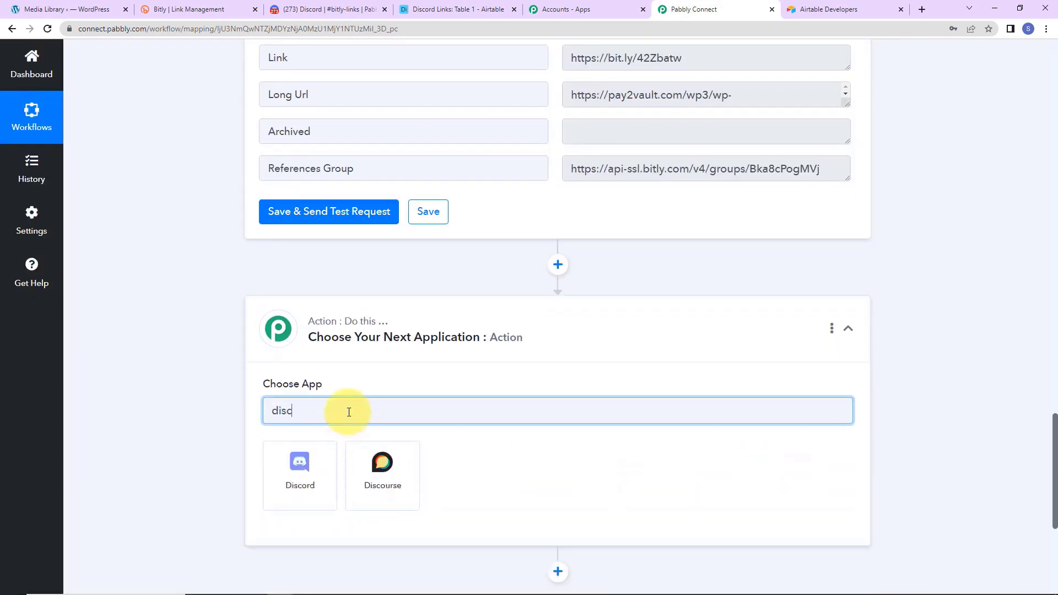
pyautogui.click(301, 478)
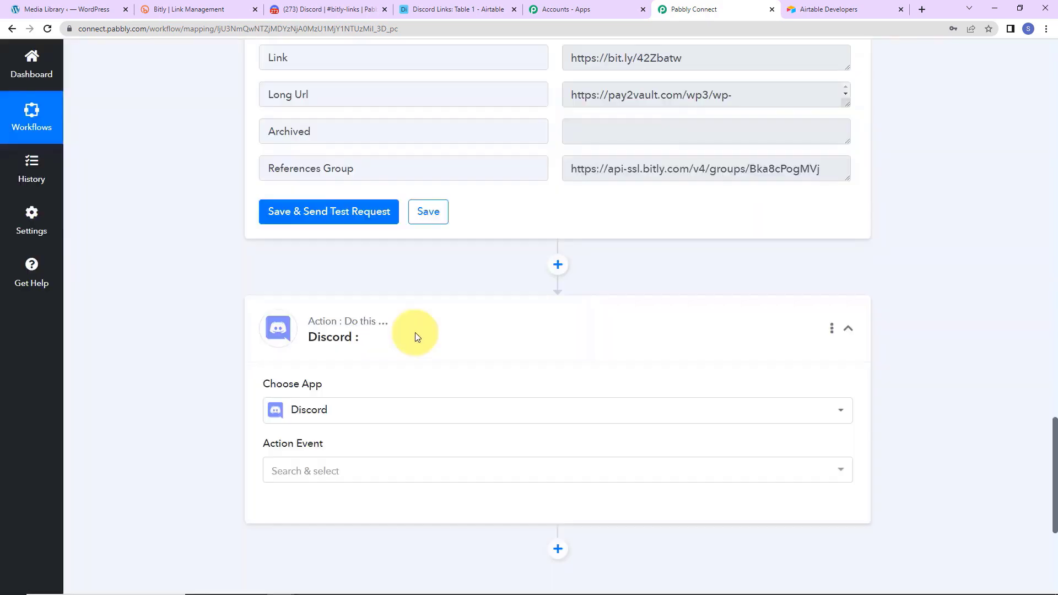
pyautogui.scroll(-3, 415, 333)
pyautogui.click(373, 347)
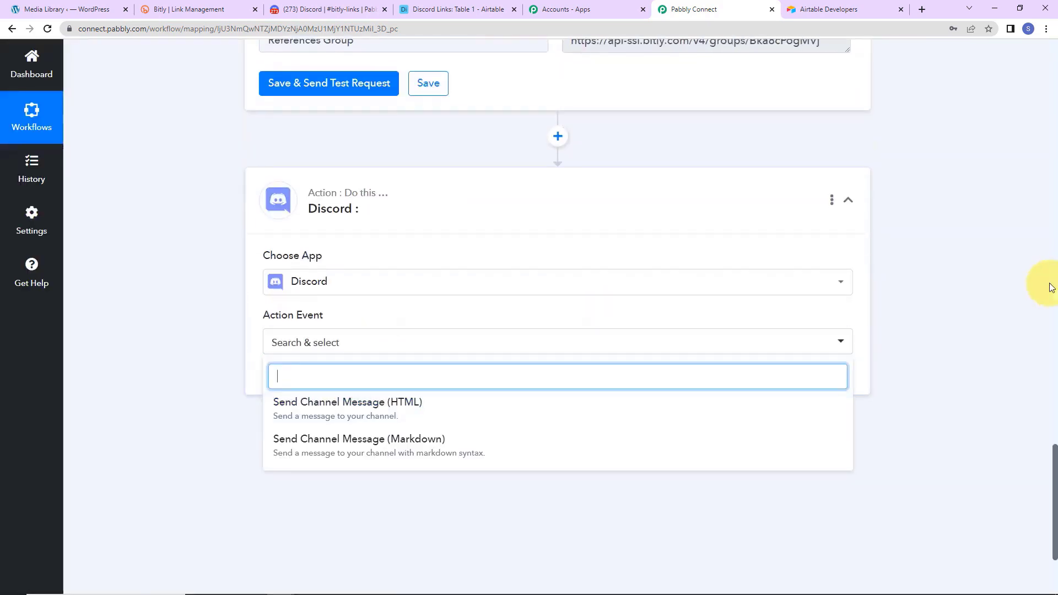
pyautogui.click(455, 420)
pyautogui.click(282, 383)
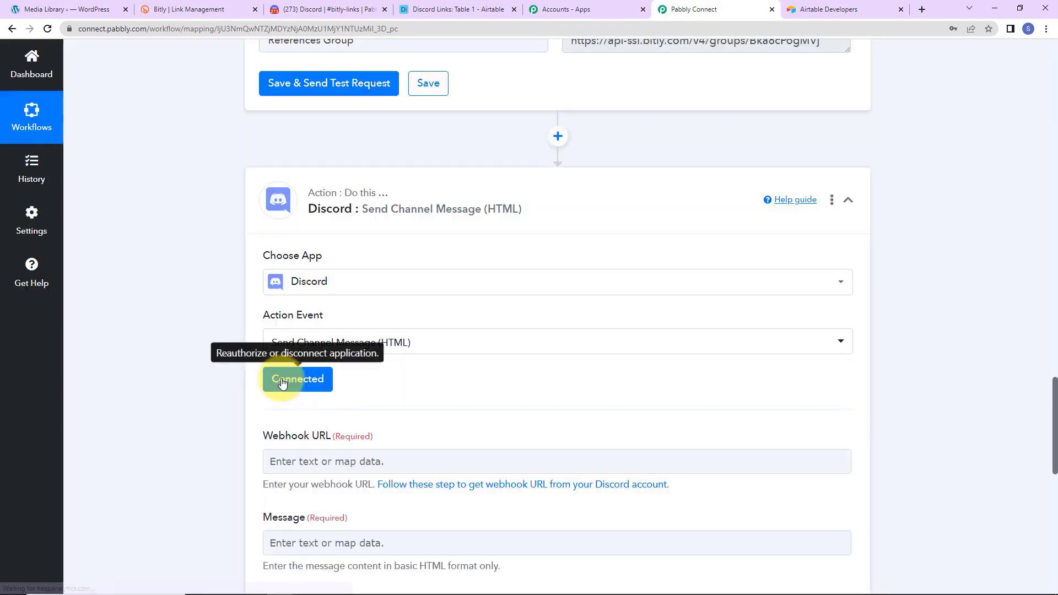
pyautogui.scroll(-3, 566, 382)
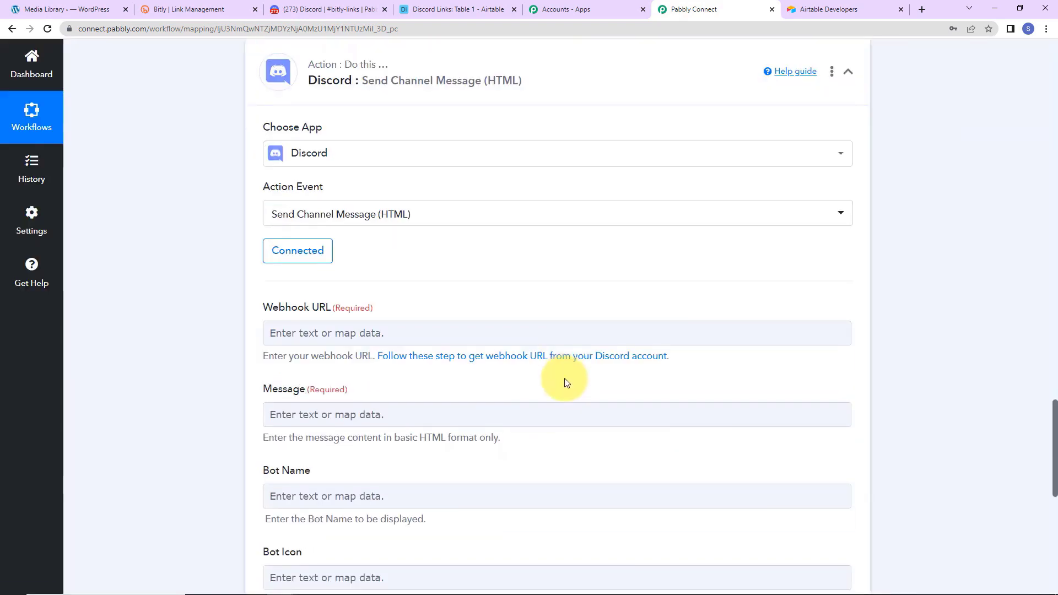
# Switch to Discord and create a new webhook in the Pabbly Team server's integration settings.
pyautogui.scroll(-3, 566, 380)
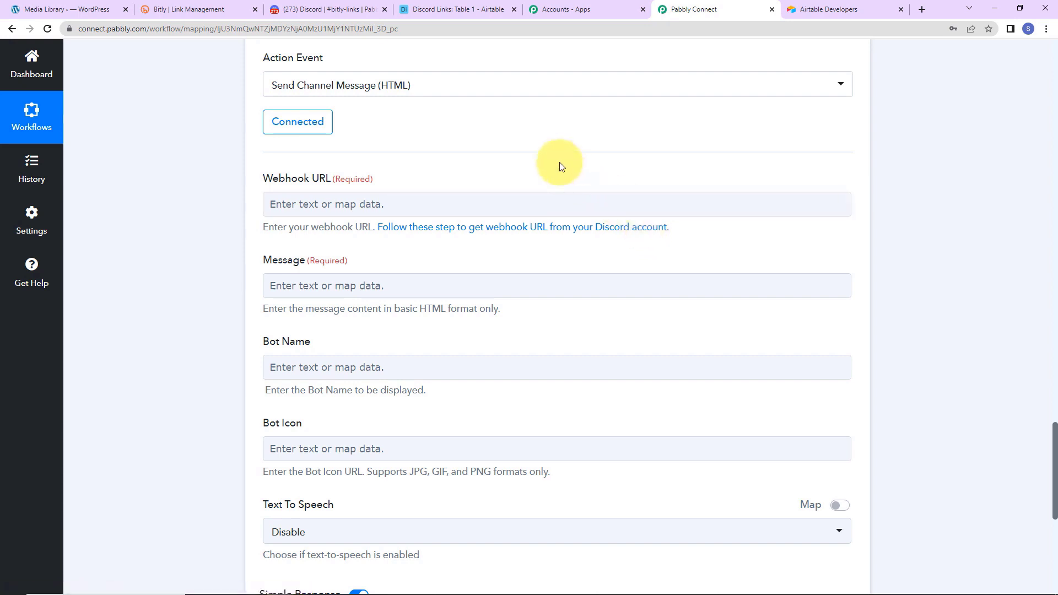
pyautogui.click(334, 10)
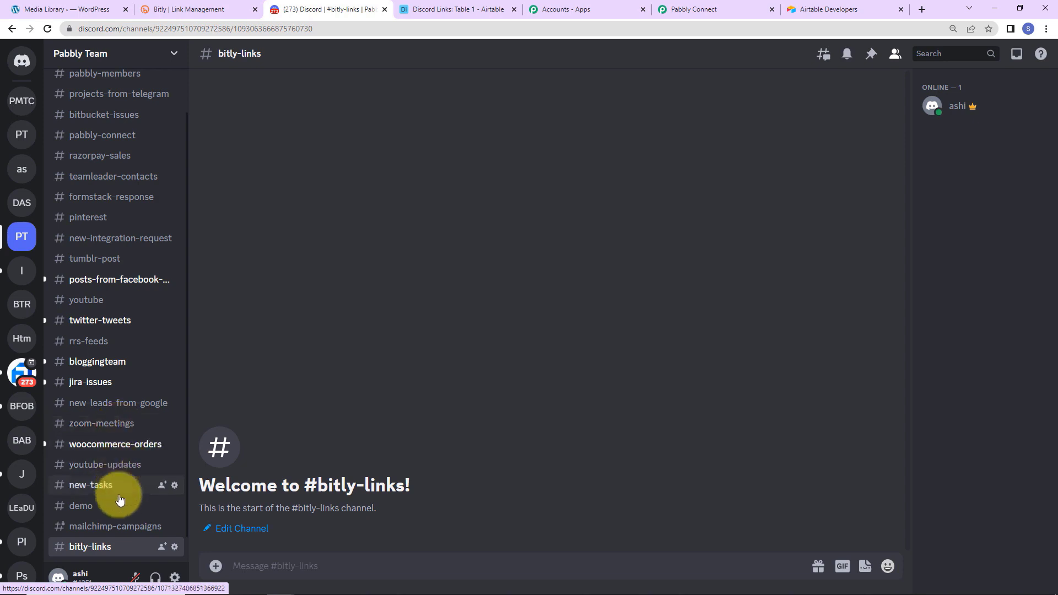
pyautogui.scroll(-1, 141, 496)
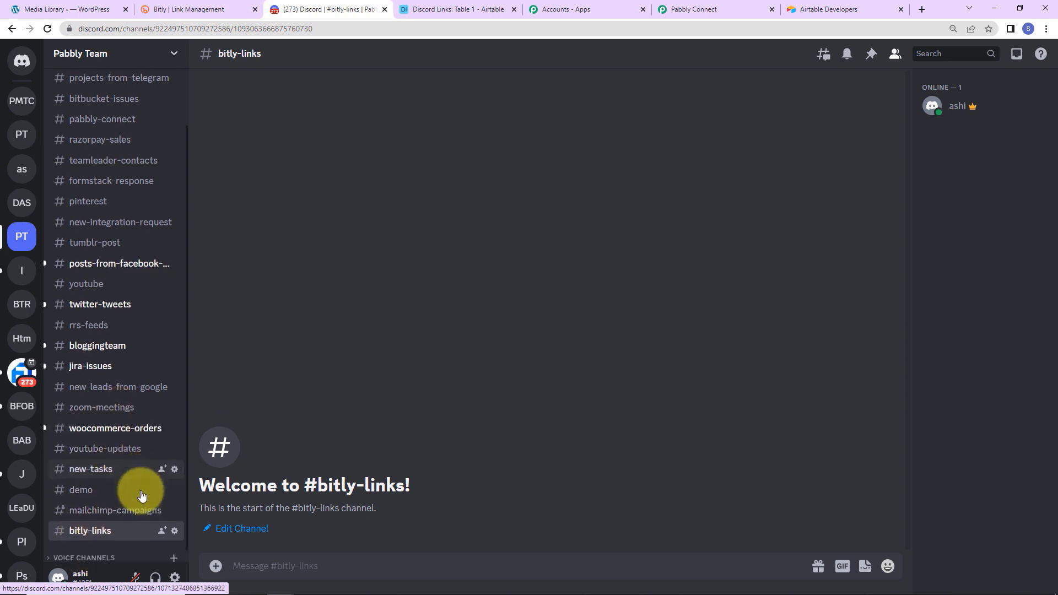
pyautogui.scroll(3, 142, 496)
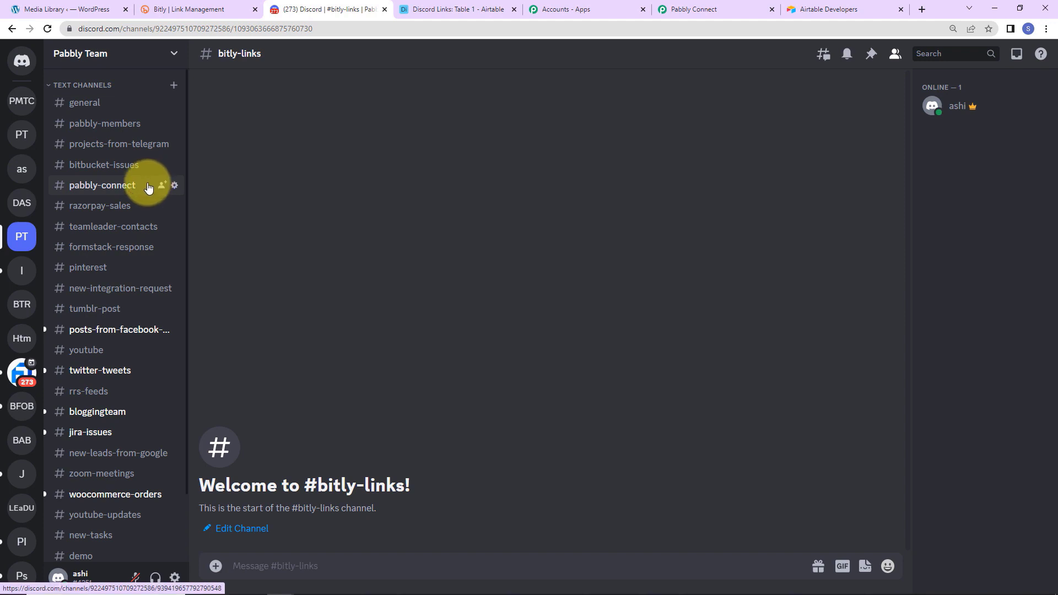
pyautogui.click(174, 55)
pyautogui.click(73, 135)
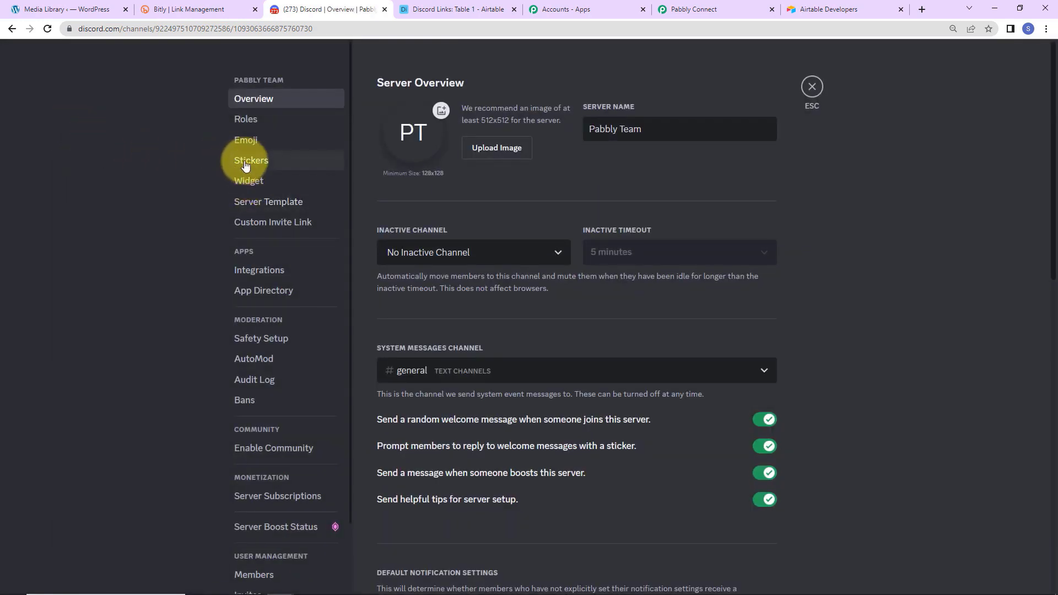
pyautogui.click(240, 278)
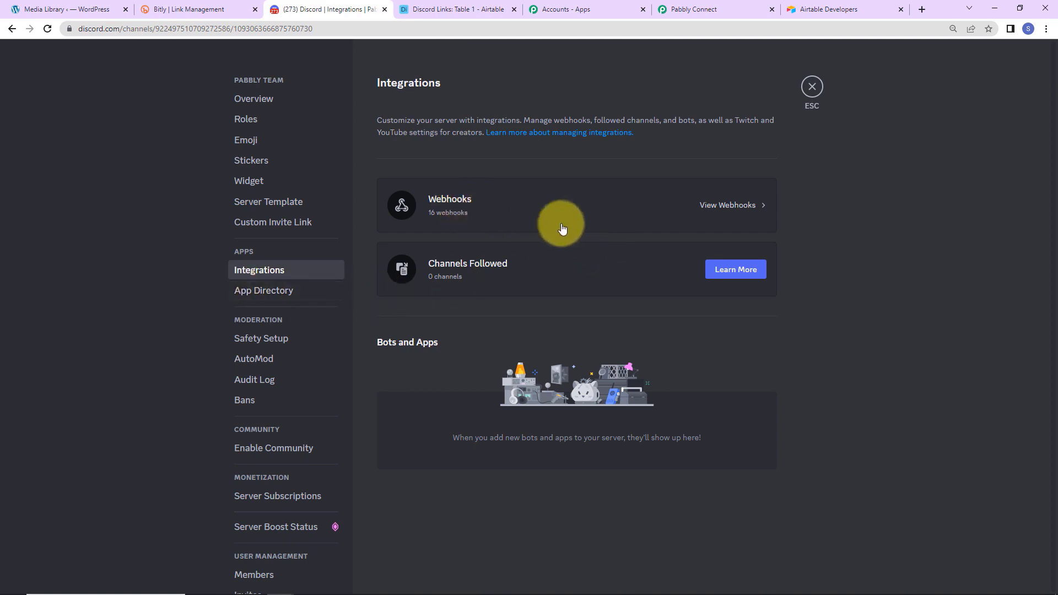
pyautogui.click(620, 214)
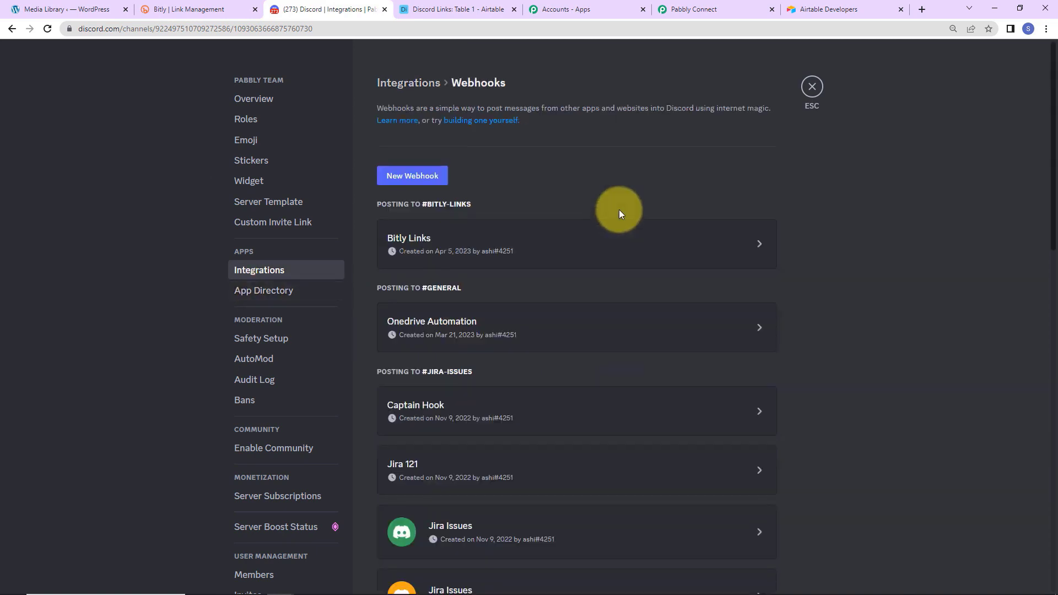
pyautogui.click(412, 182)
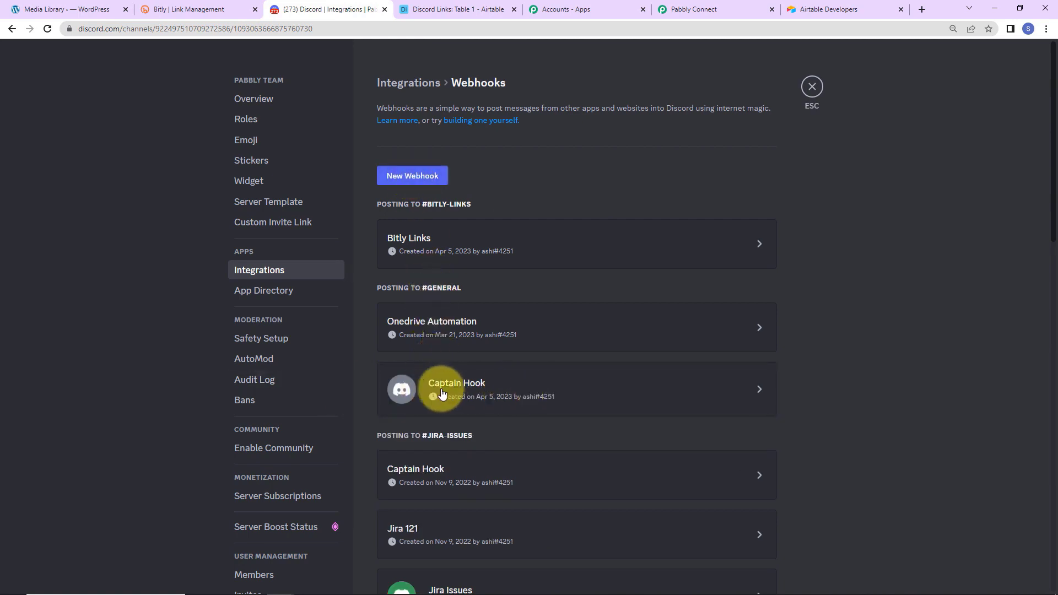
# Open the newly created webhook under #general and rename it Demo Bitly Link.
pyautogui.click(576, 390)
pyautogui.scroll(-2, 911, 329)
pyautogui.scroll(-3, 910, 329)
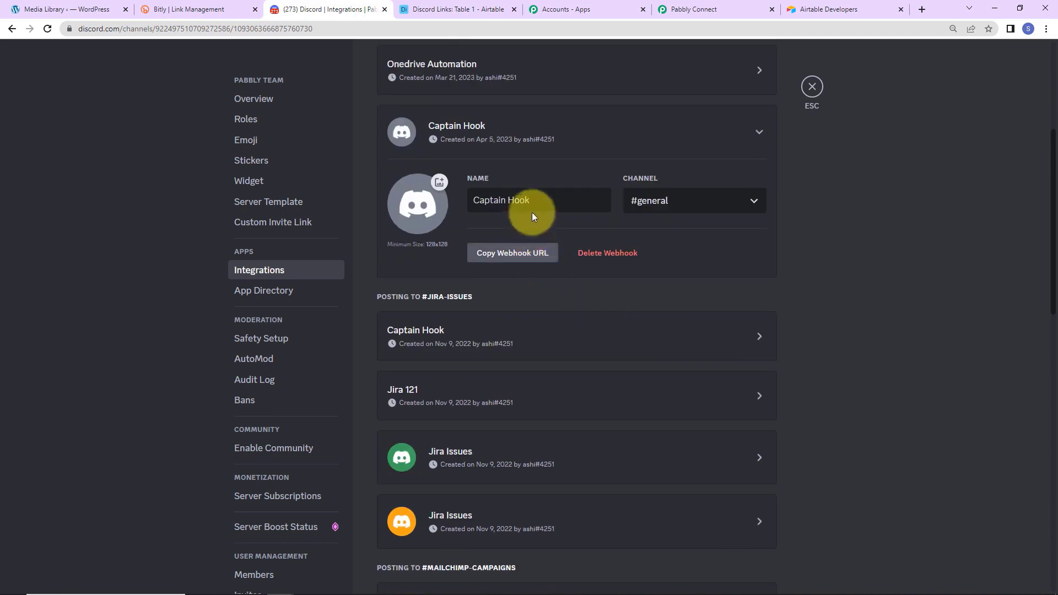
pyautogui.tripleClick(540, 203)
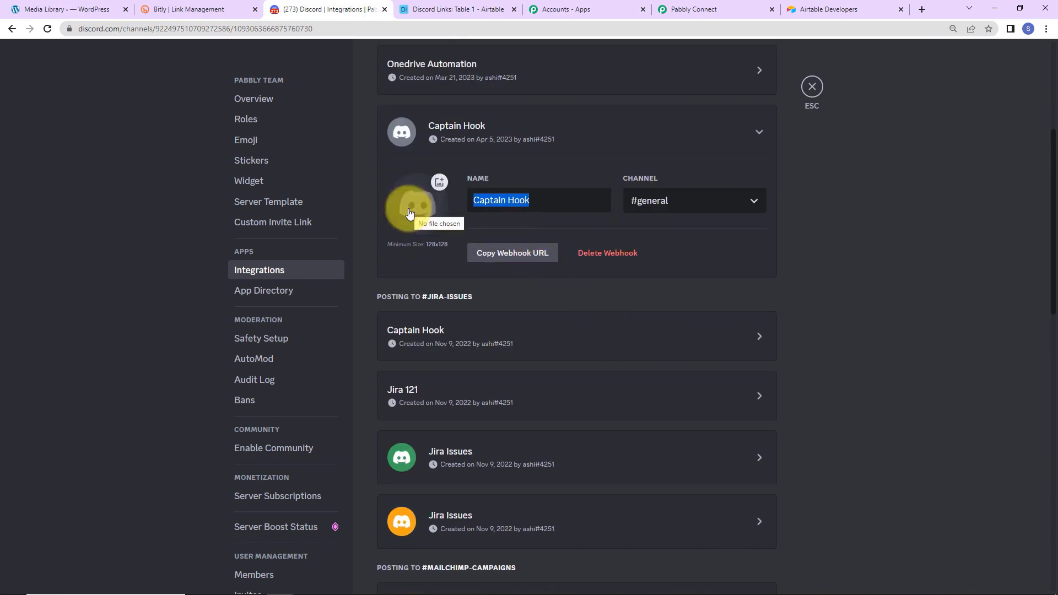
pyautogui.write('Demo')
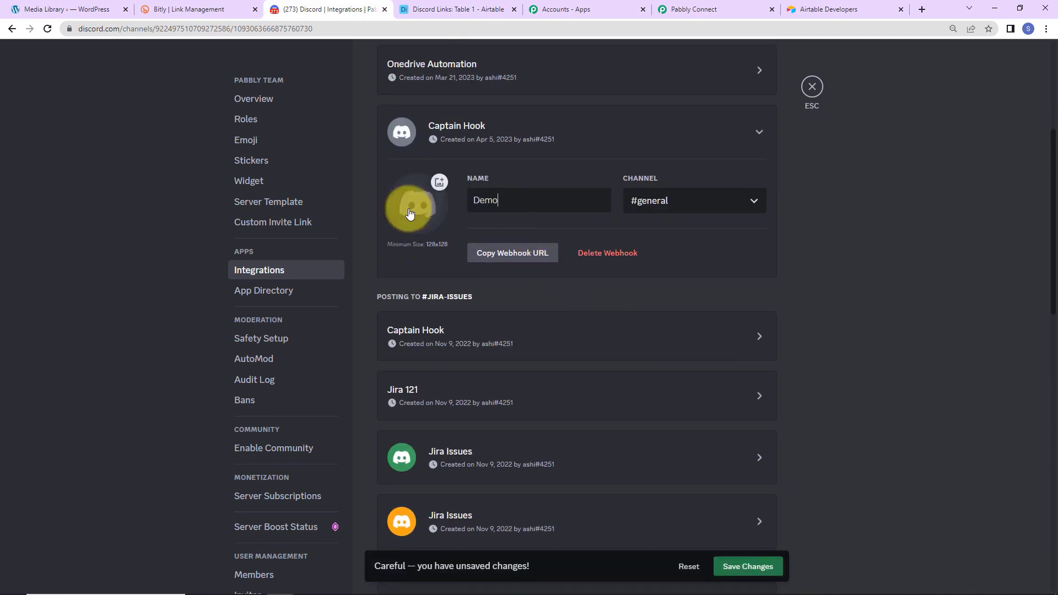
pyautogui.write(' Bitly Link')
# Set the Demo Bitly Link webhook's channel to #bitly-links and save the changes.
pyautogui.click(707, 206)
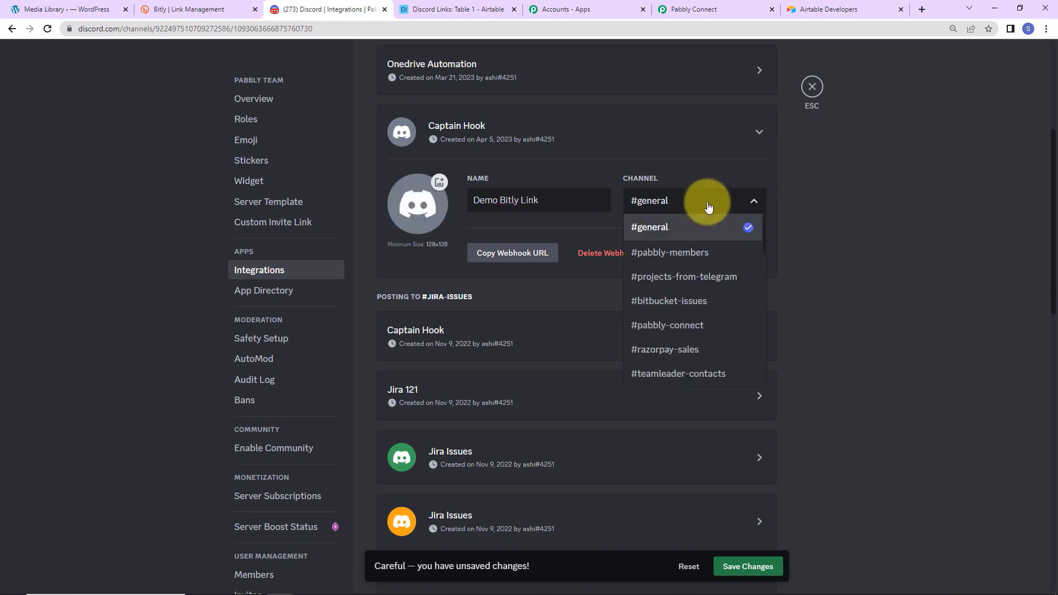
pyautogui.scroll(-2, 708, 258)
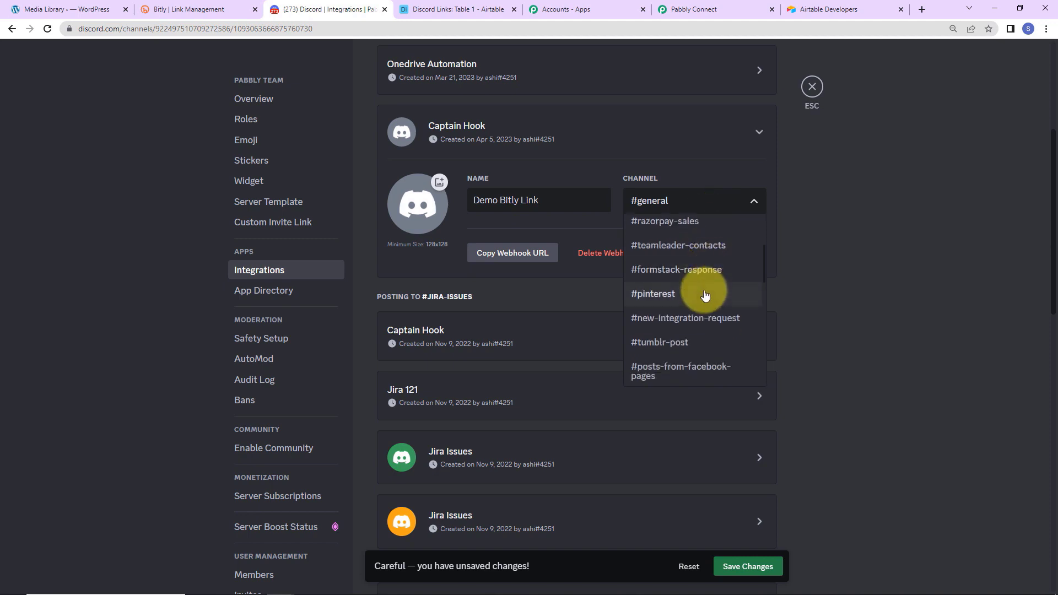
pyautogui.scroll(-2, 706, 309)
pyautogui.scroll(-4, 704, 304)
pyautogui.click(673, 349)
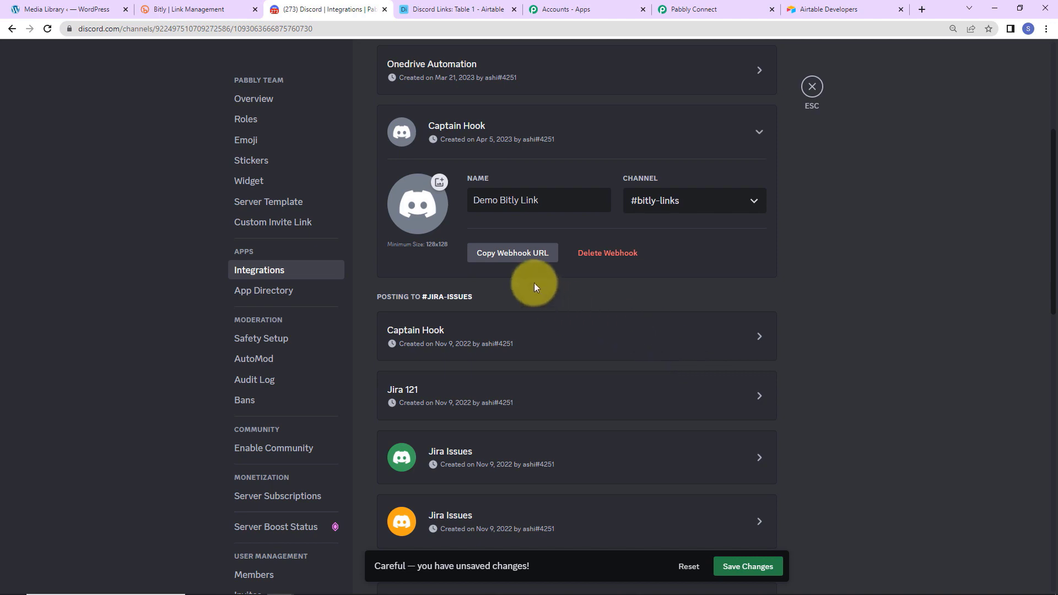
pyautogui.scroll(-3, 583, 264)
pyautogui.click(745, 568)
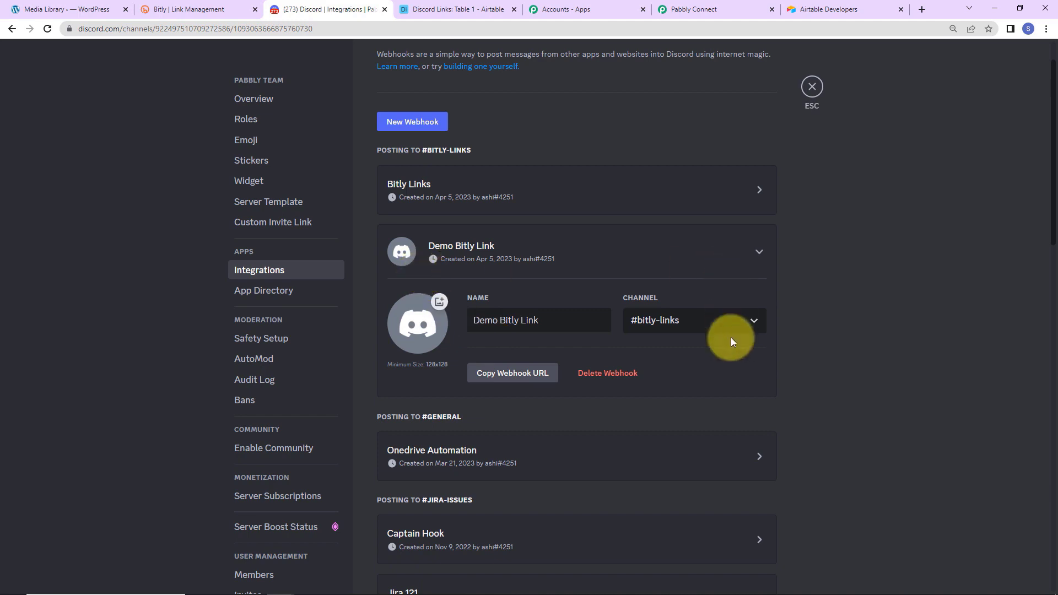
# Copy the Demo Bitly Link webhook's URL and paste it into Webhook URL of the Discord action in Pabbly Connect.
pyautogui.click(522, 384)
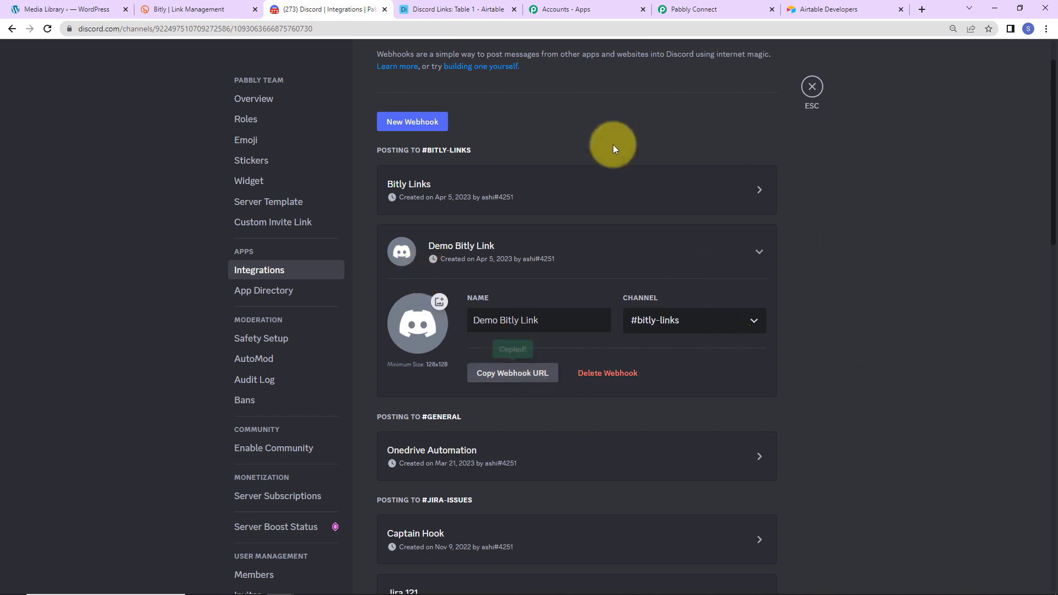
pyautogui.click(690, 9)
pyautogui.click(350, 213)
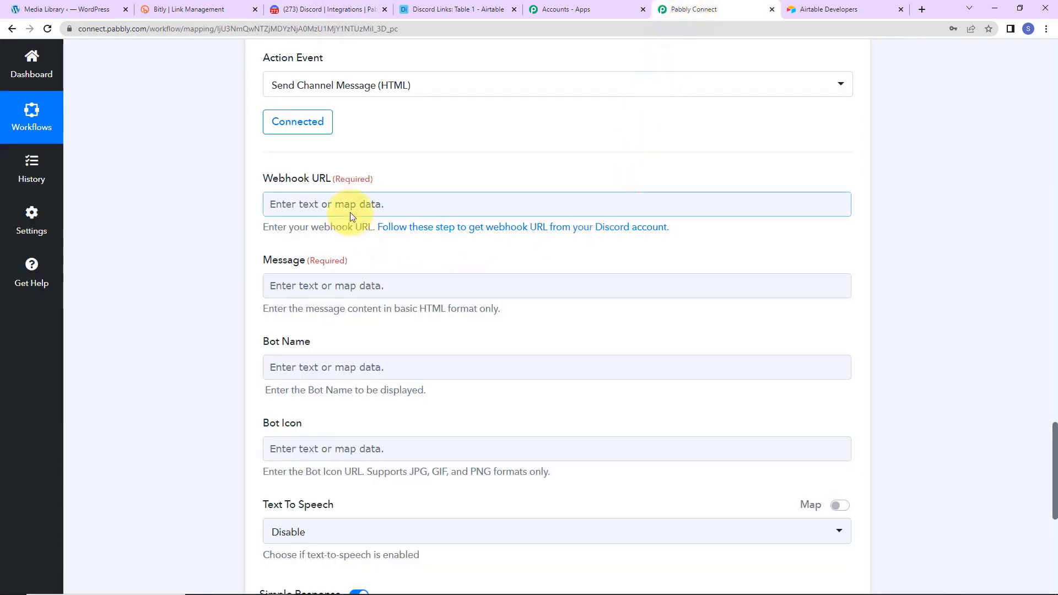
pyautogui.hotkey('ctrl', 'v')
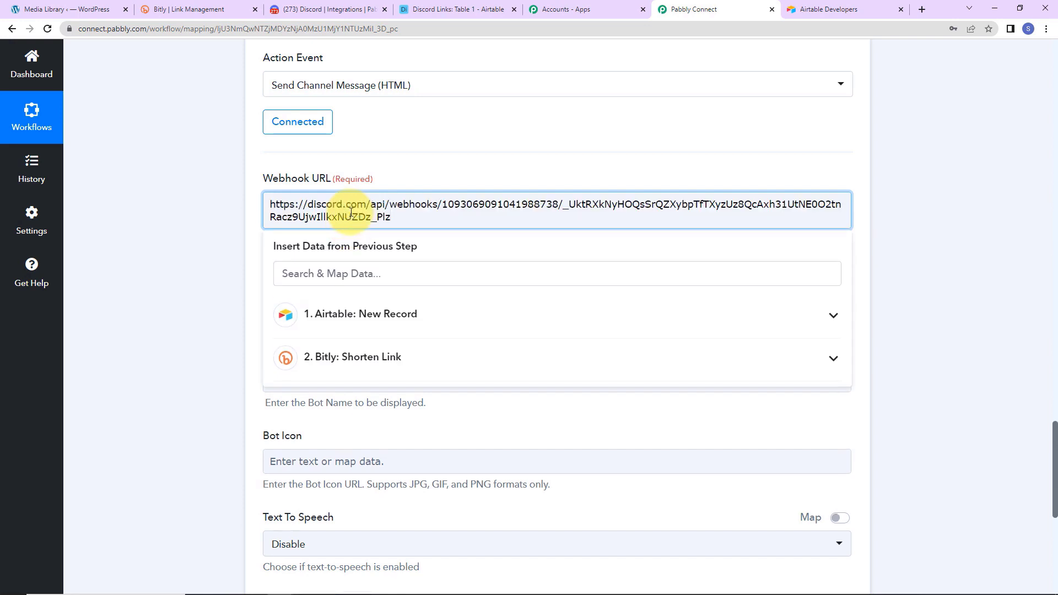
pyautogui.click(141, 286)
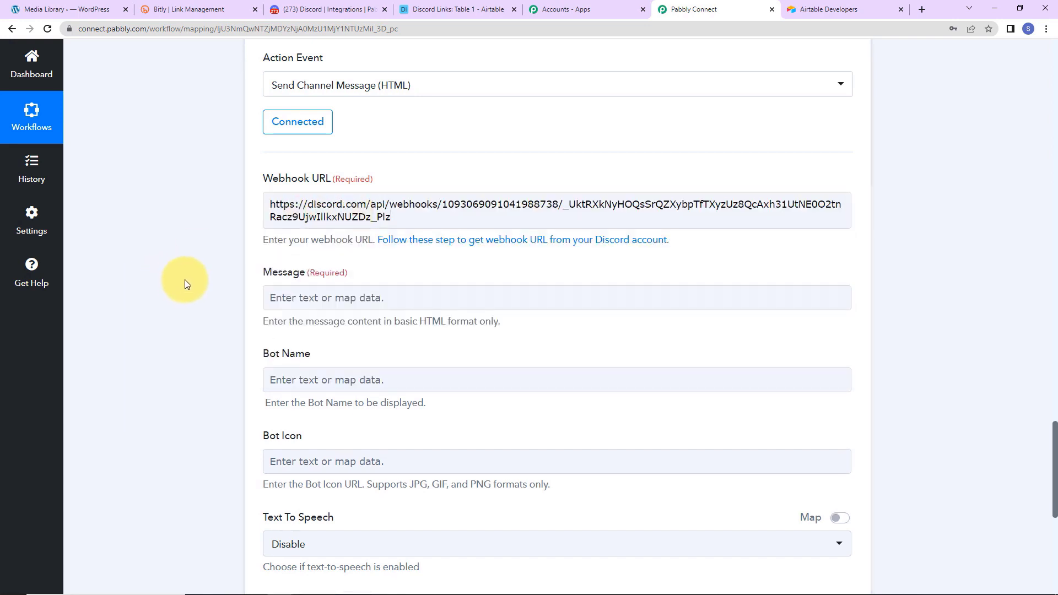
# Start the Message with "New Course Link received." and a "Document's Name:" line mapped to Airtable's Fields Document's Name.
pyautogui.click(318, 300)
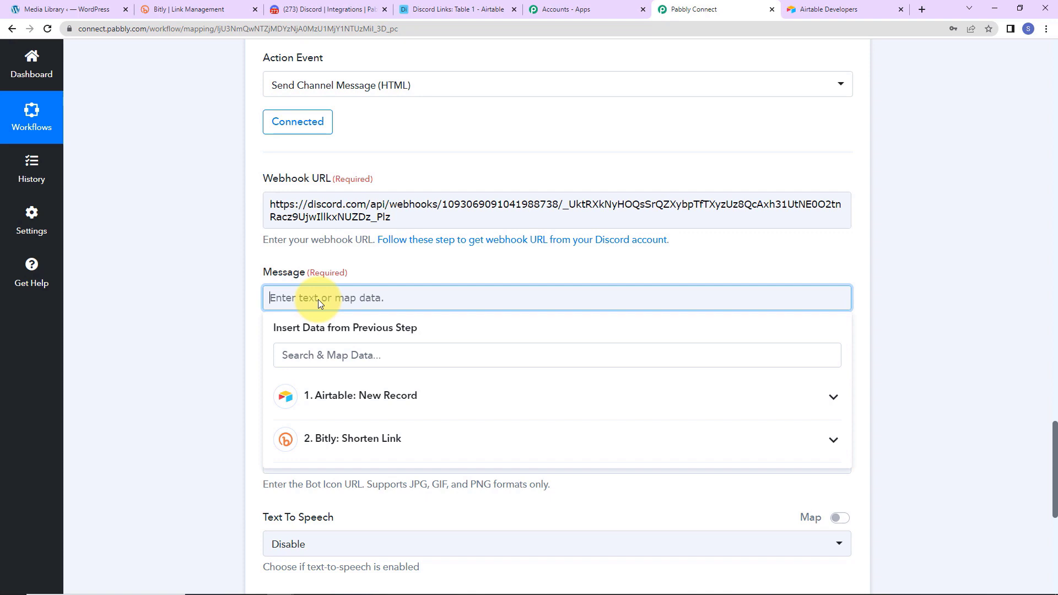
pyautogui.write('New Course Link received.')
pyautogui.hotkey('shift', 'Return')
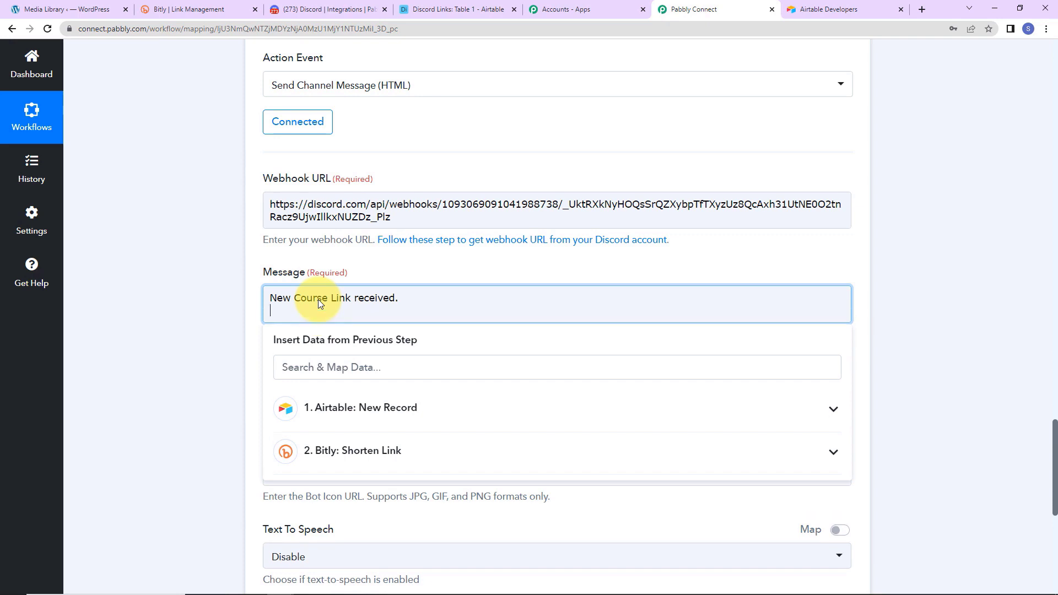
pyautogui.write("Document's Name:")
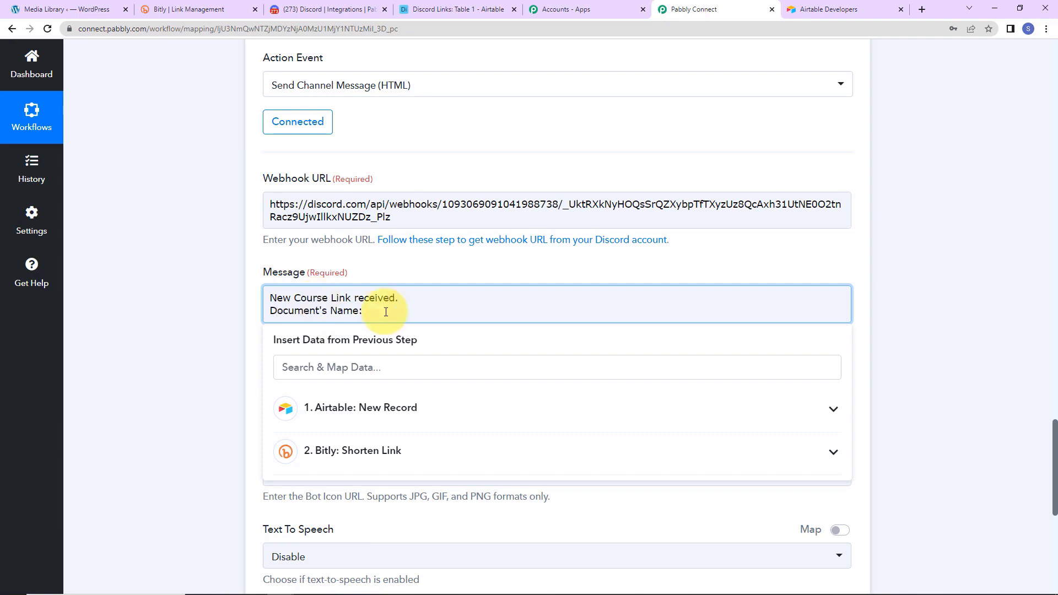
pyautogui.click(393, 418)
pyautogui.click(394, 474)
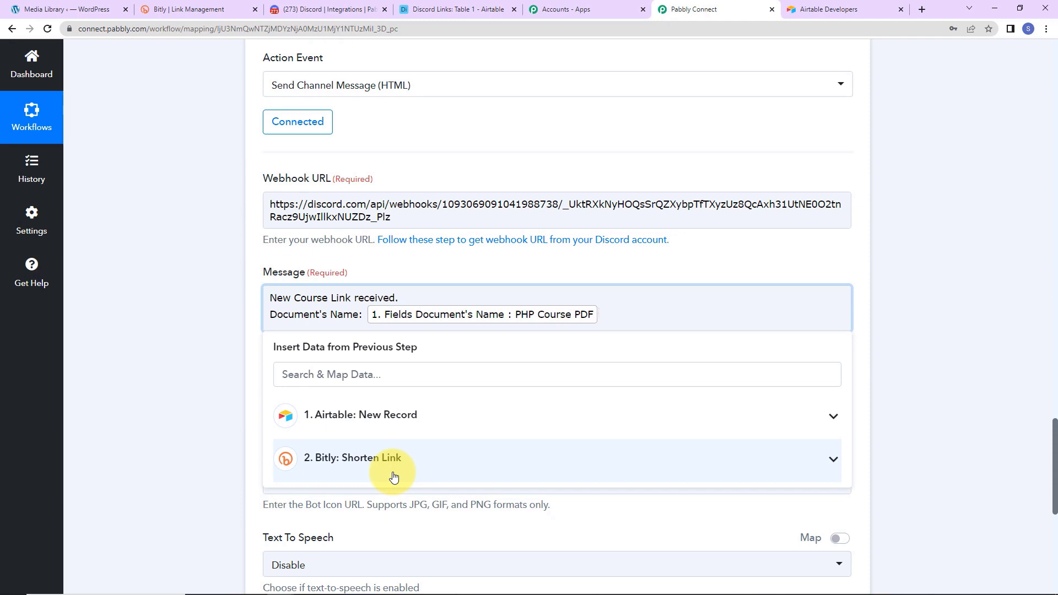
# Add a "Link:" line mapped to Bitly's shortened Link and a closing "Regards" line to the Message.
pyautogui.press('Return')
pyautogui.write('Link:')
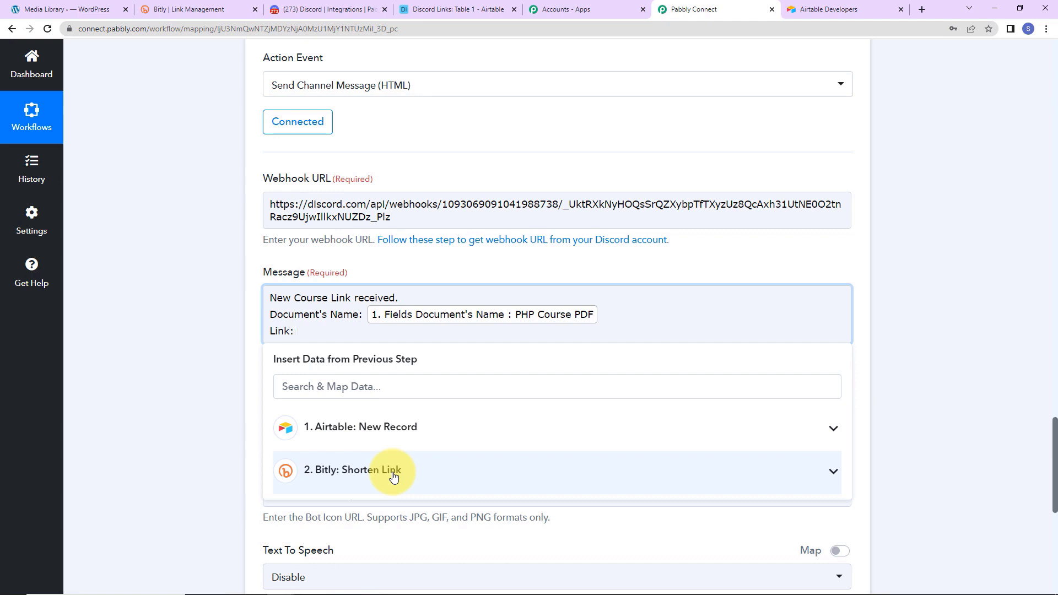
pyautogui.click(393, 475)
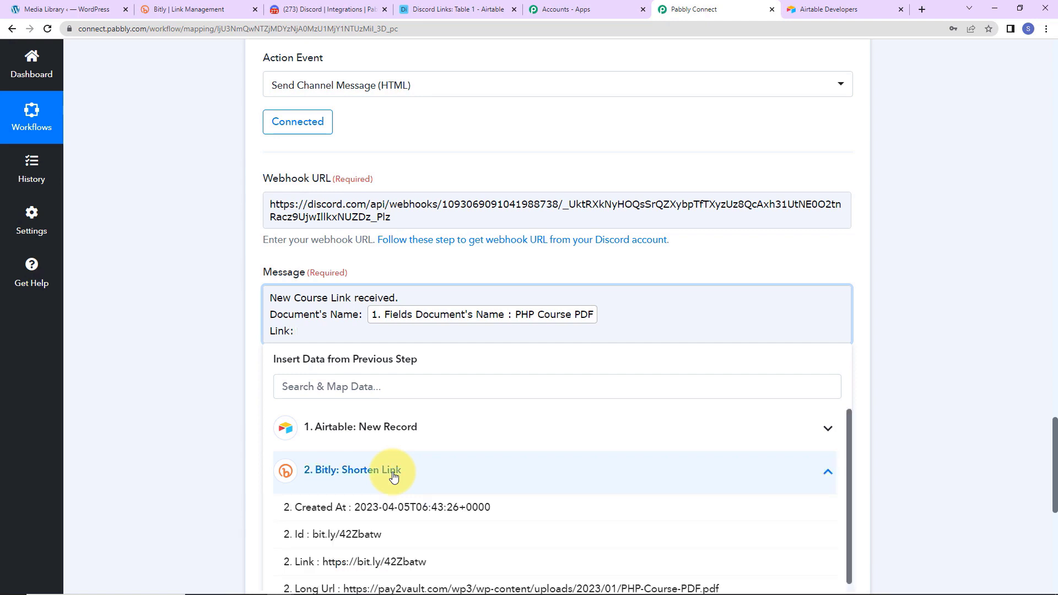
pyautogui.click(437, 562)
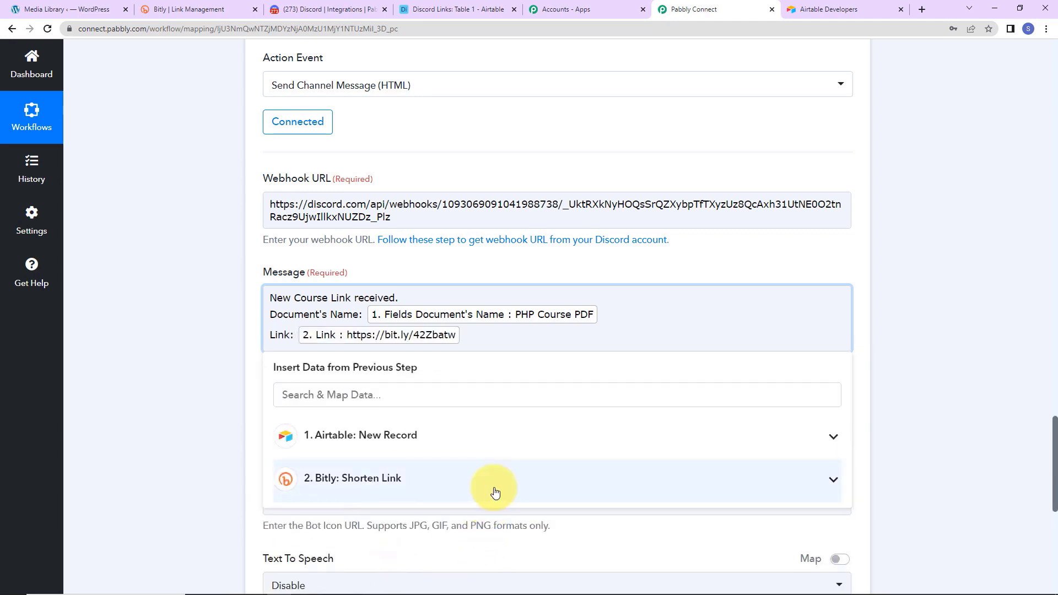
pyautogui.press('Return')
pyautogui.write('Regards')
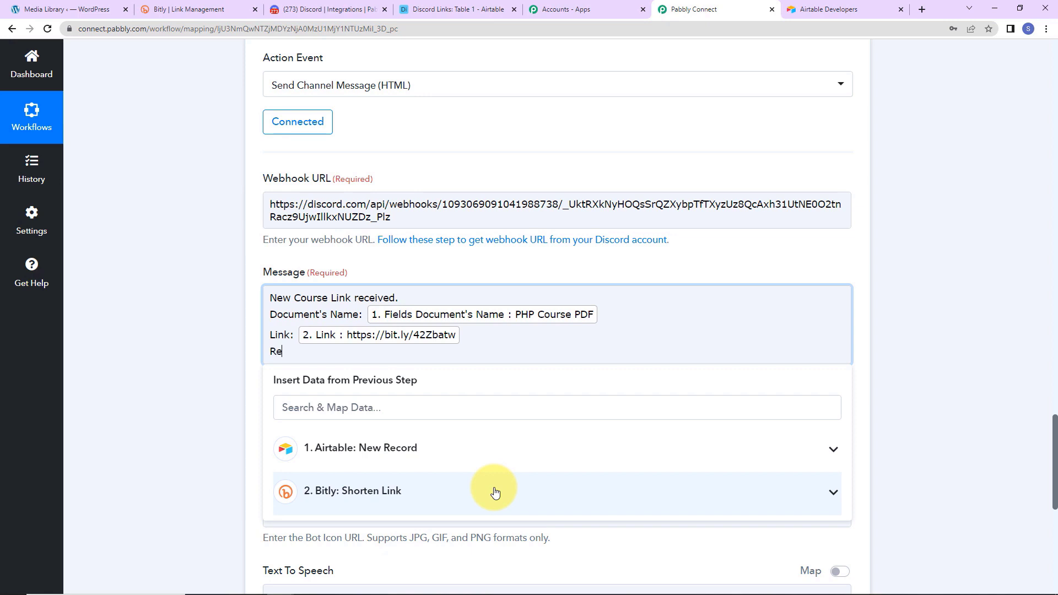
pyautogui.click(181, 412)
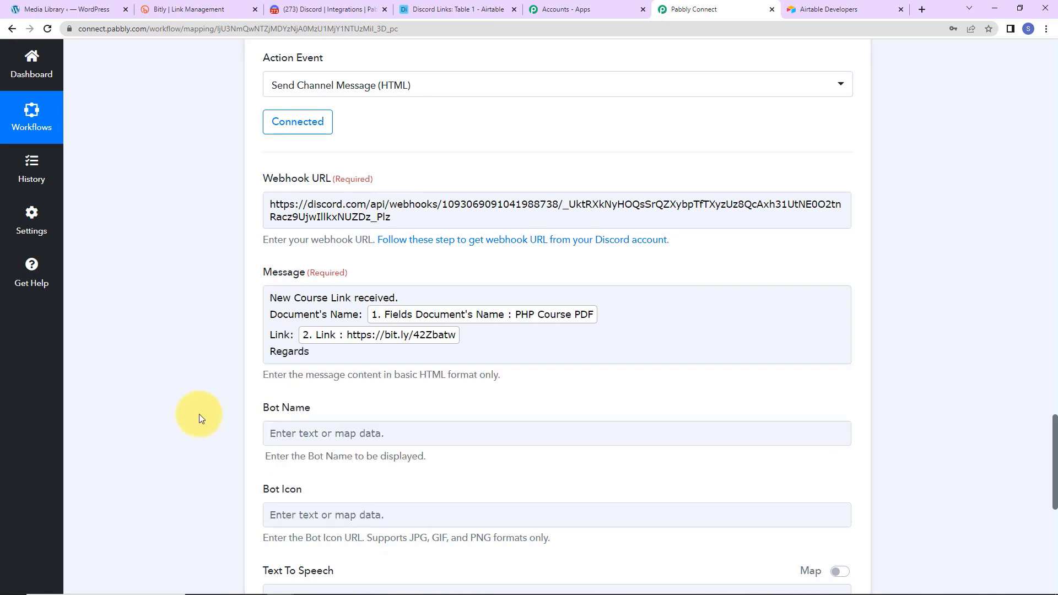
# Save the Discord action, send a test request and check the message posted in Discord's #bitly-links channel.
pyautogui.scroll(-3, 205, 414)
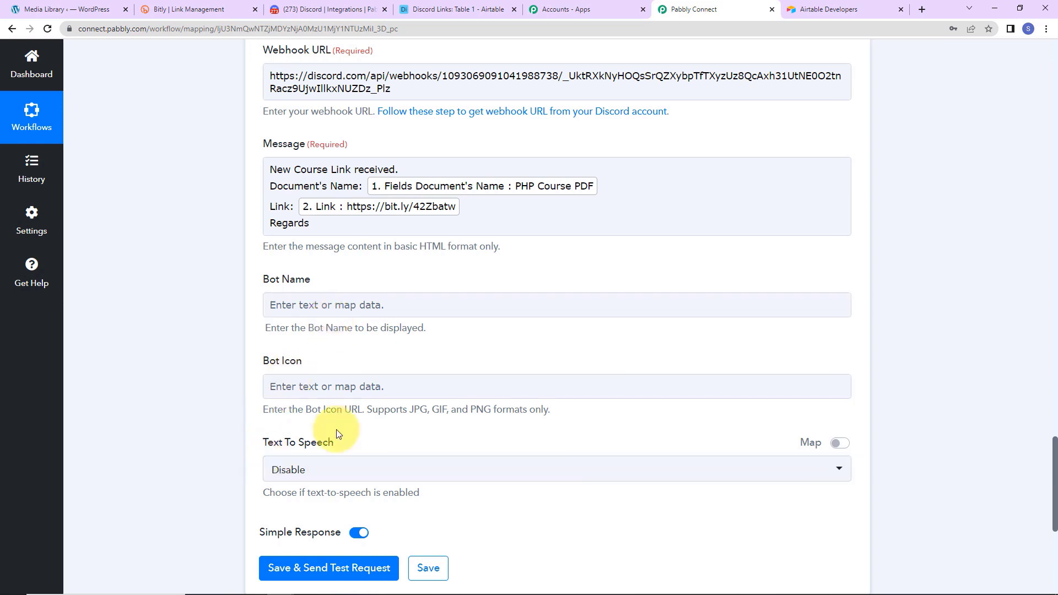
pyautogui.scroll(-3, 336, 432)
pyautogui.click(328, 441)
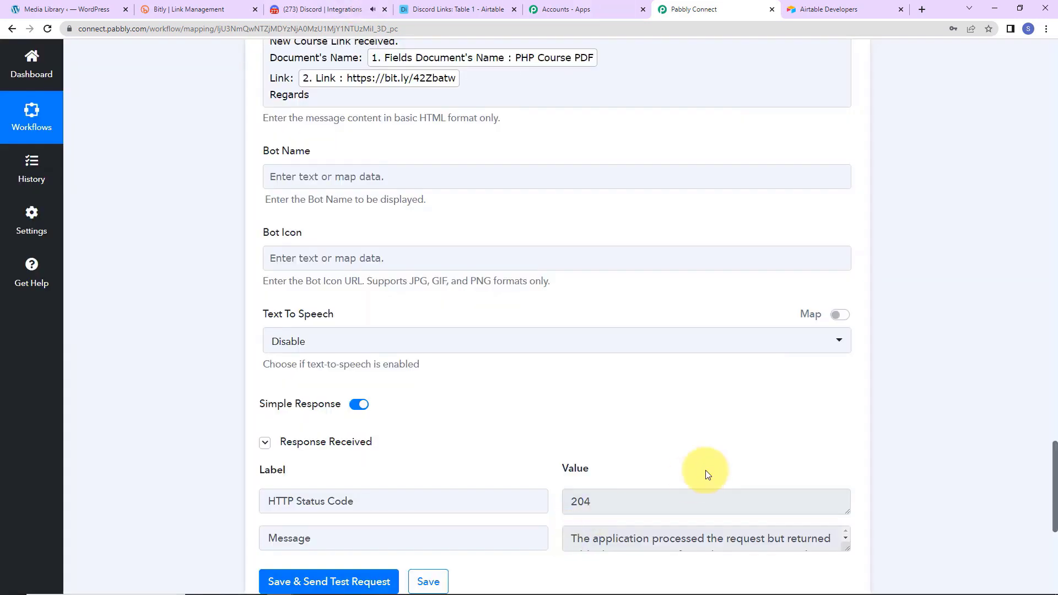
pyautogui.scroll(-2, 882, 417)
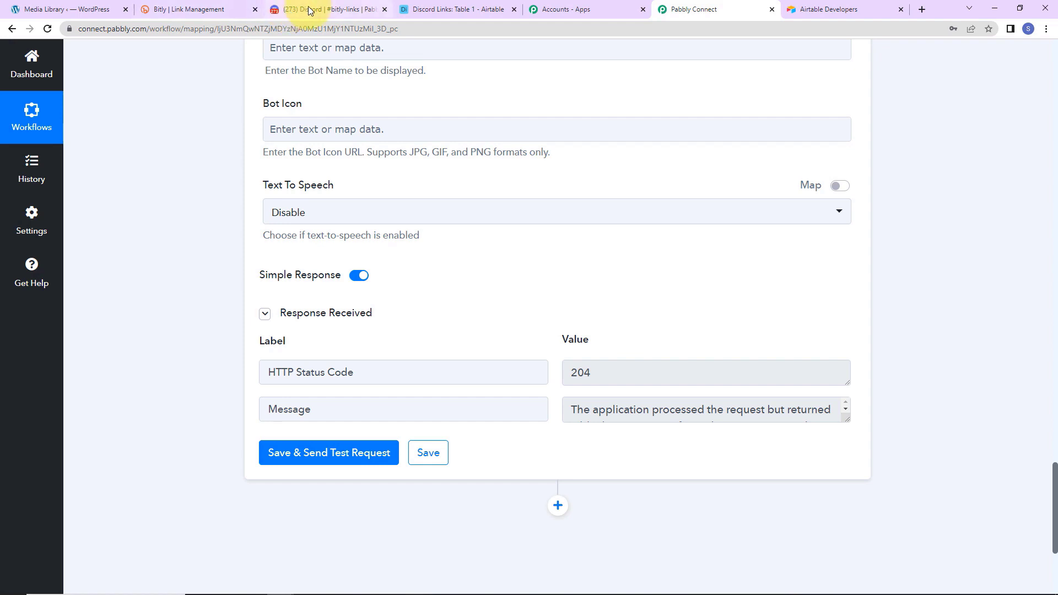
pyautogui.click(289, 11)
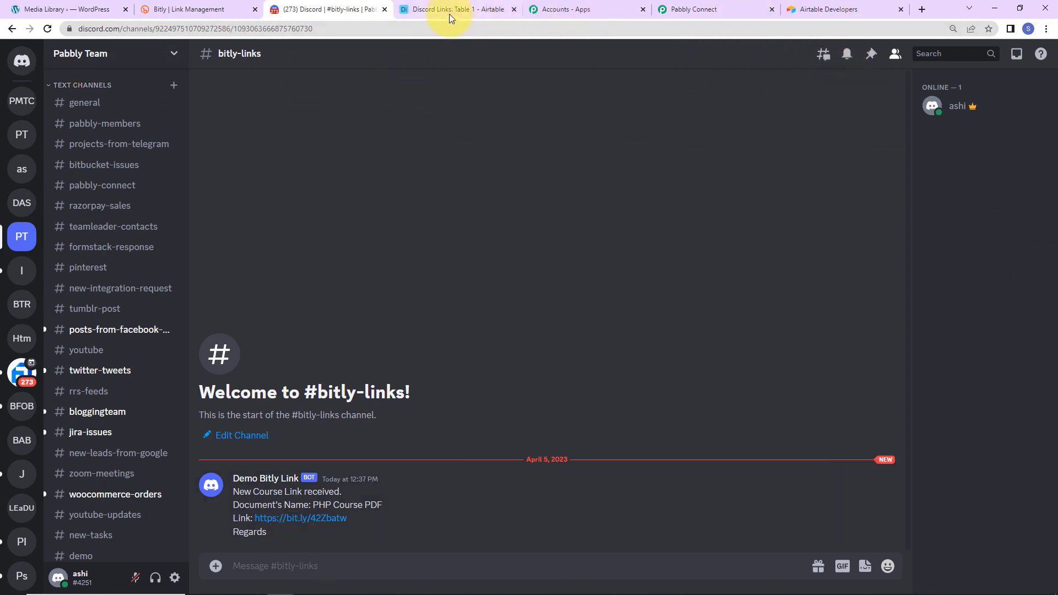
# Switch to the WordPress media library and open the attachment details of Paython-Basic.pdf.
pyautogui.click(432, 11)
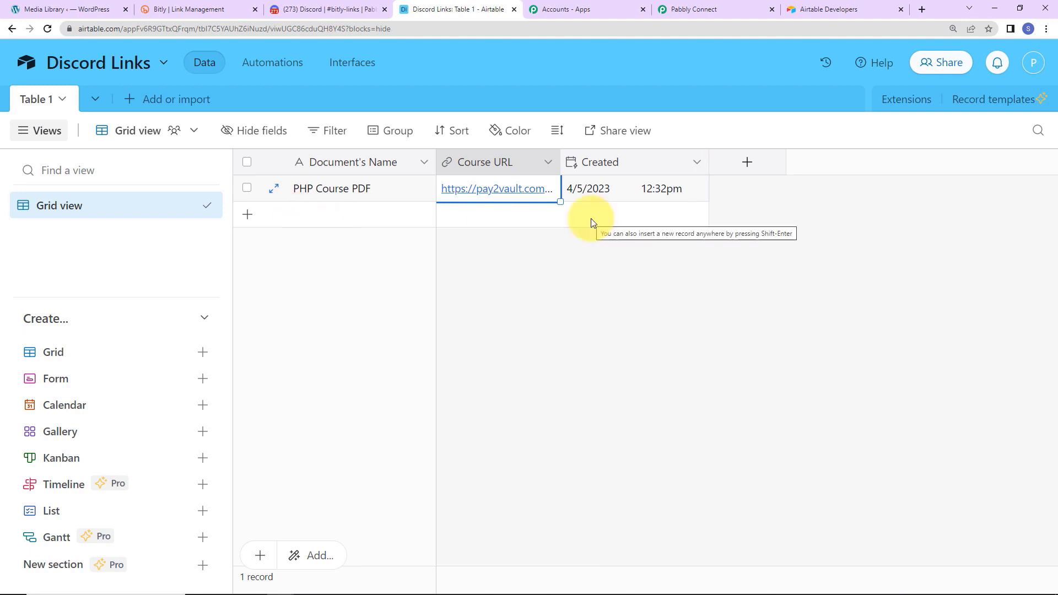
pyautogui.click(84, 12)
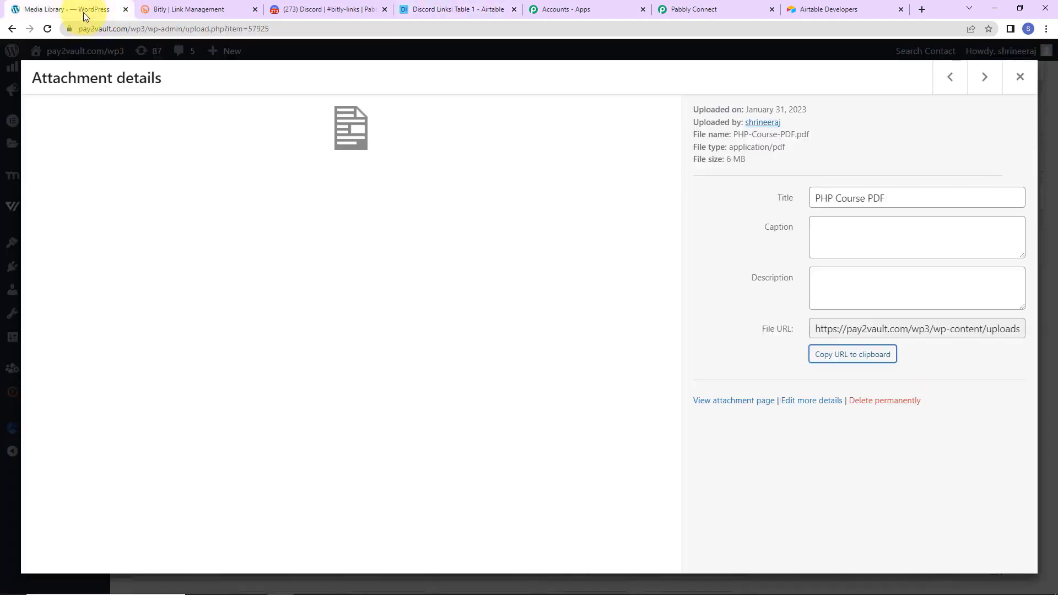
pyautogui.click(1019, 77)
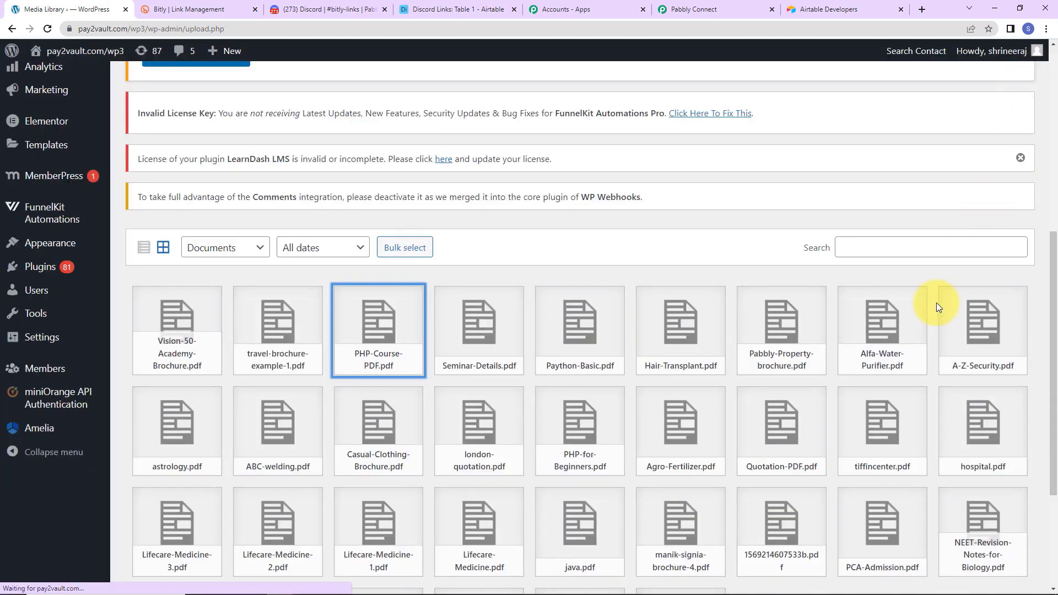
pyautogui.click(562, 352)
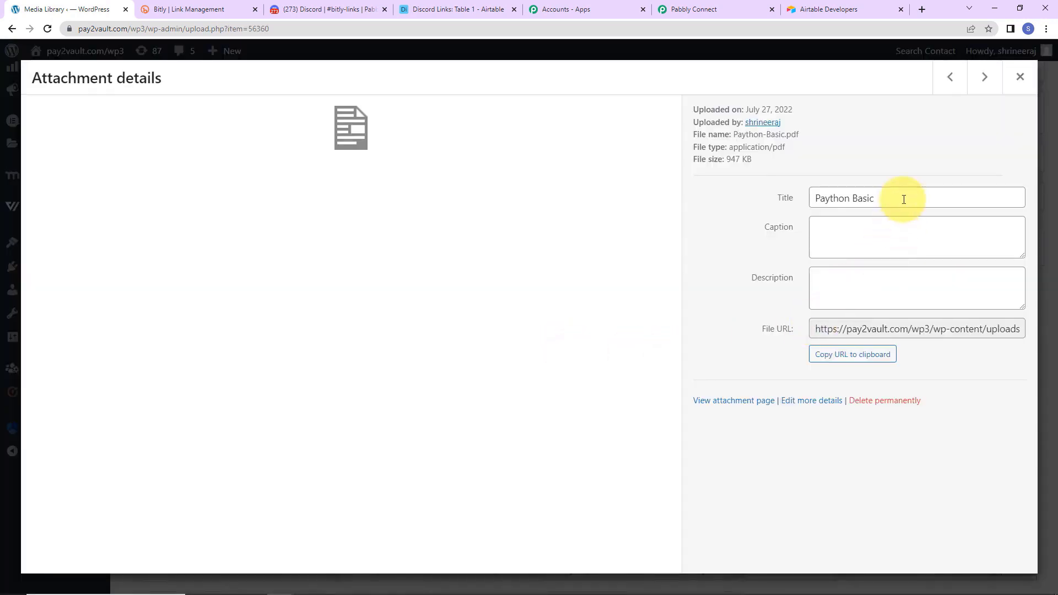
# Copy the attachment's title "Paython Basic" and paste it as the Document's Name of a new record in Airtable's Discord Links table.
pyautogui.moveTo(904, 199); pyautogui.dragTo(802, 198)
pyautogui.rightClick(827, 204)
pyautogui.click(854, 239)
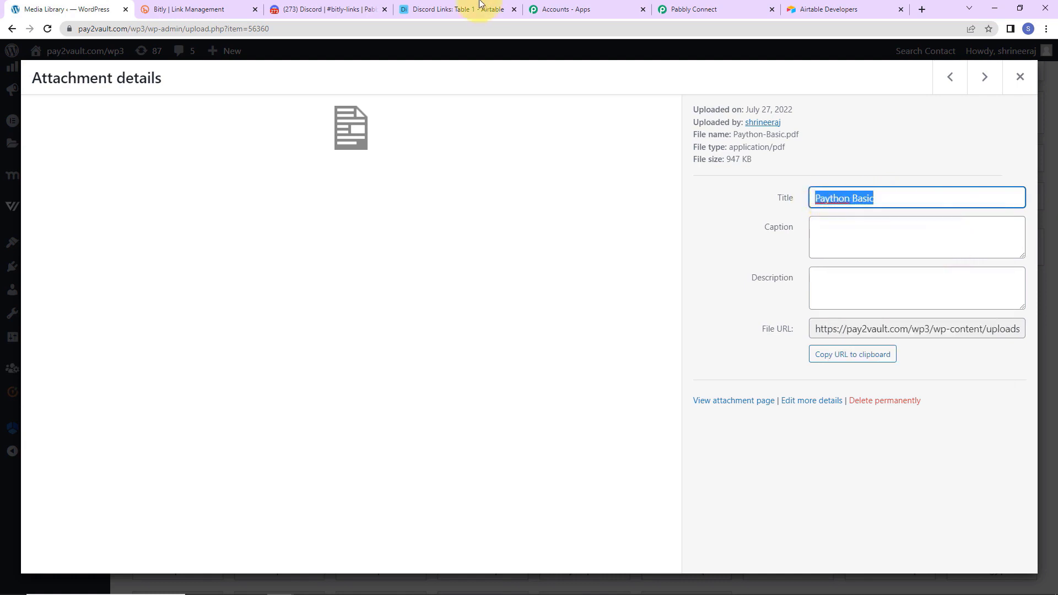
pyautogui.click(519, 5)
pyautogui.click(298, 213)
pyautogui.hotkey('ctrl', 'v')
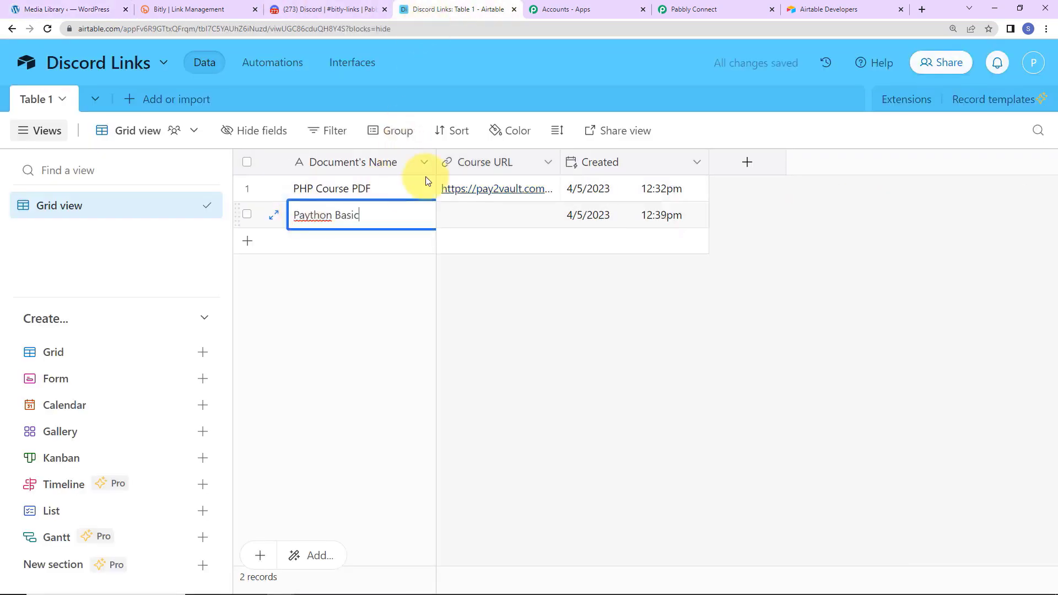
# Copy the PDF's file URL from WordPress into the Paython Basic record's Course URL in Airtable, and check Discord's #bitly-links channel for the message.
pyautogui.click(83, 8)
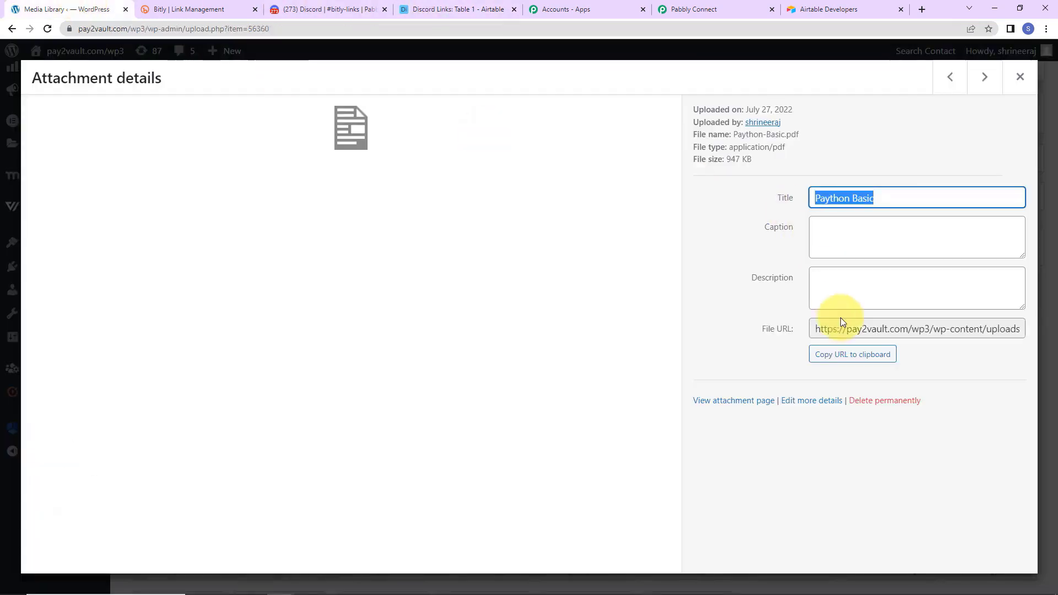
pyautogui.click(844, 357)
pyautogui.click(492, 13)
pyautogui.click(458, 214)
pyautogui.hotkey('ctrl', 'v')
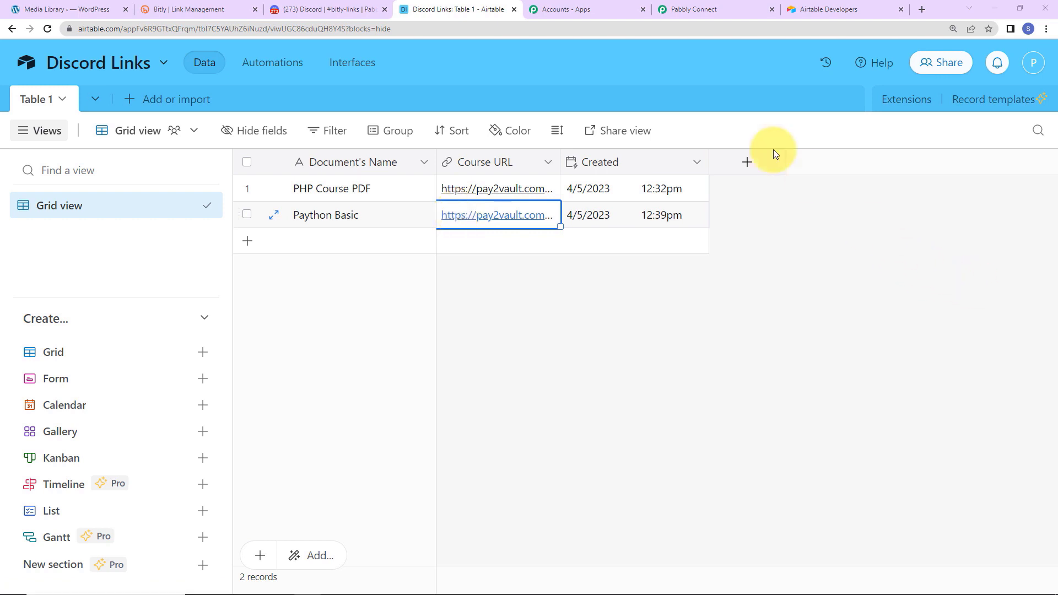
pyautogui.click(284, 10)
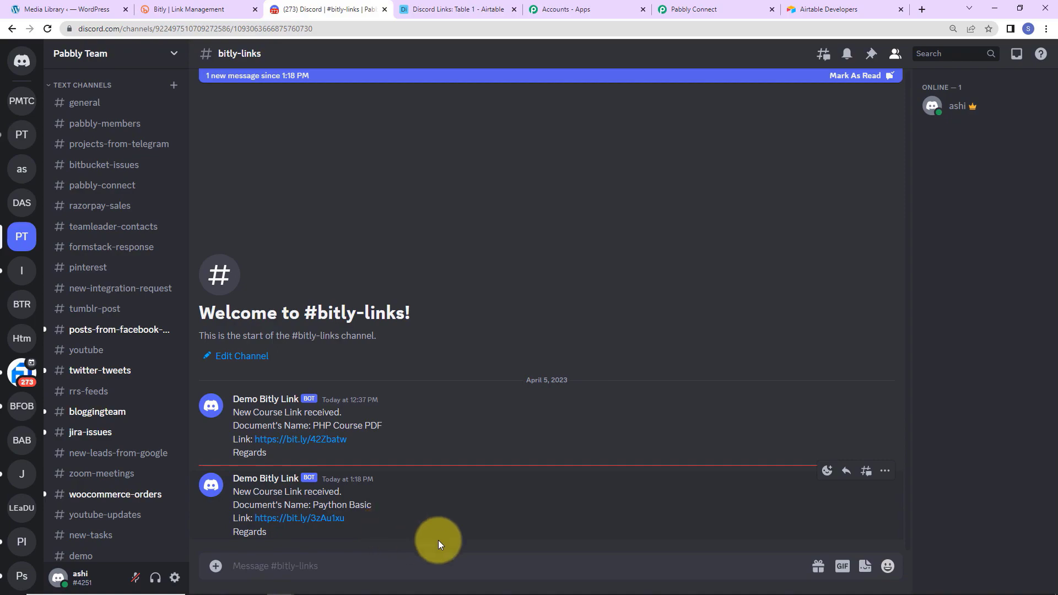
# Review the workflow in Pabbly Connect from its start, collapsing the Airtable trigger and the Bitly and Discord actions.
pyautogui.click(686, 11)
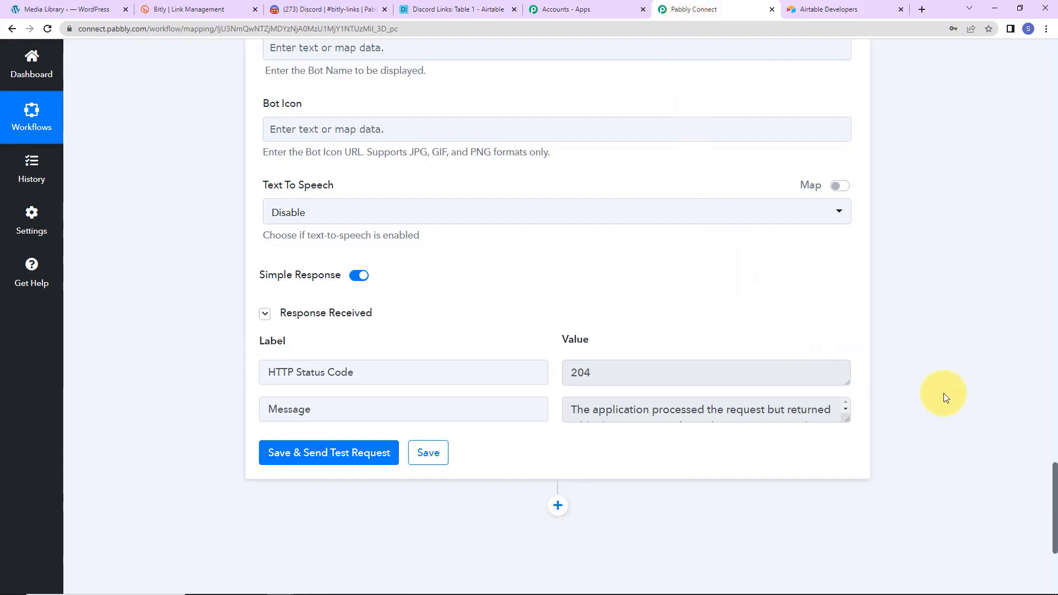
pyautogui.moveTo(1052, 468); pyautogui.dragTo(1038, 22)
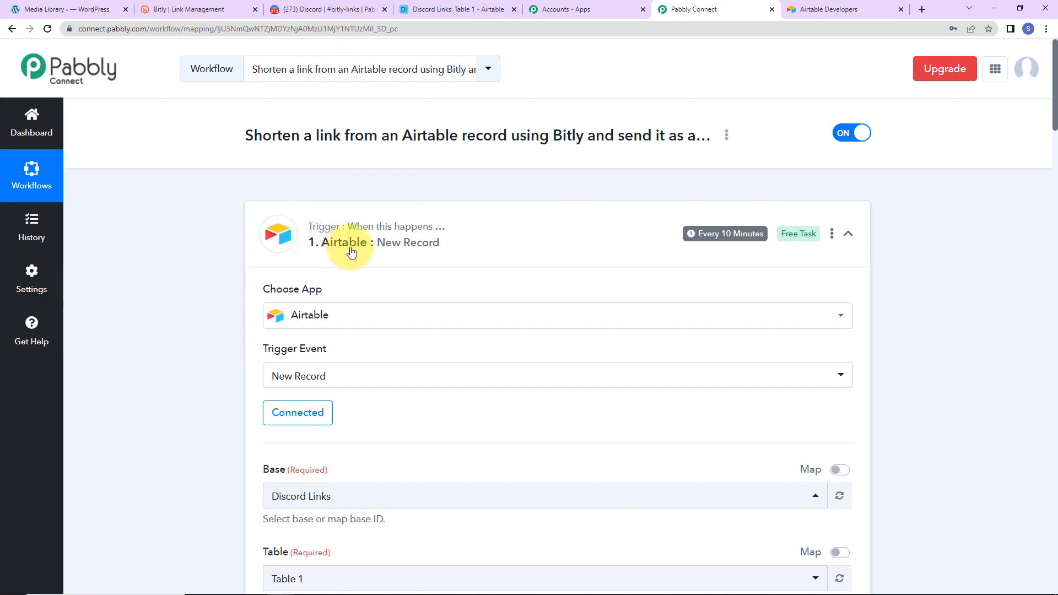
pyautogui.click(851, 236)
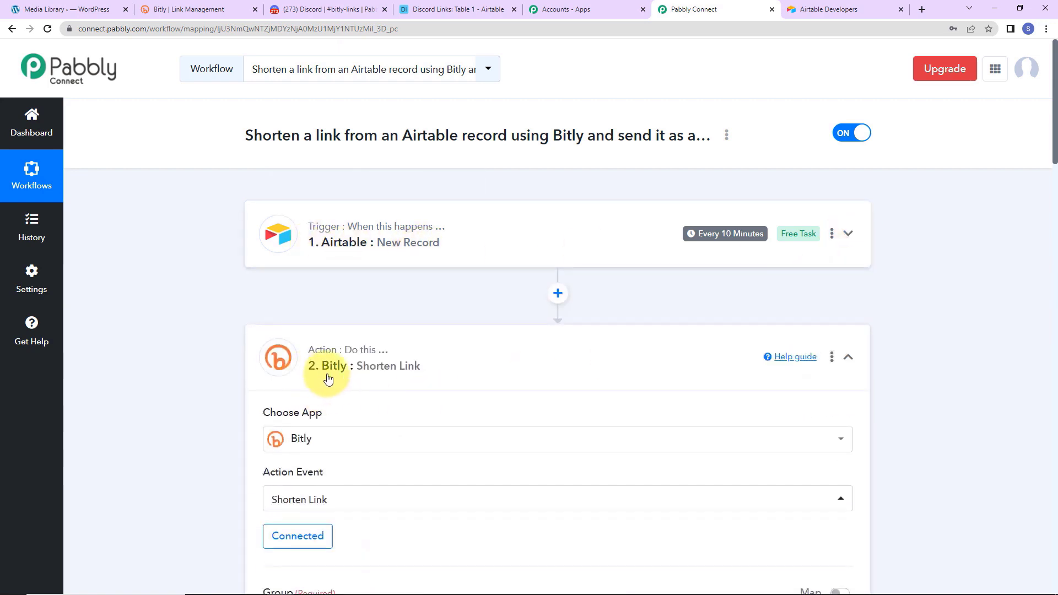
pyautogui.click(847, 358)
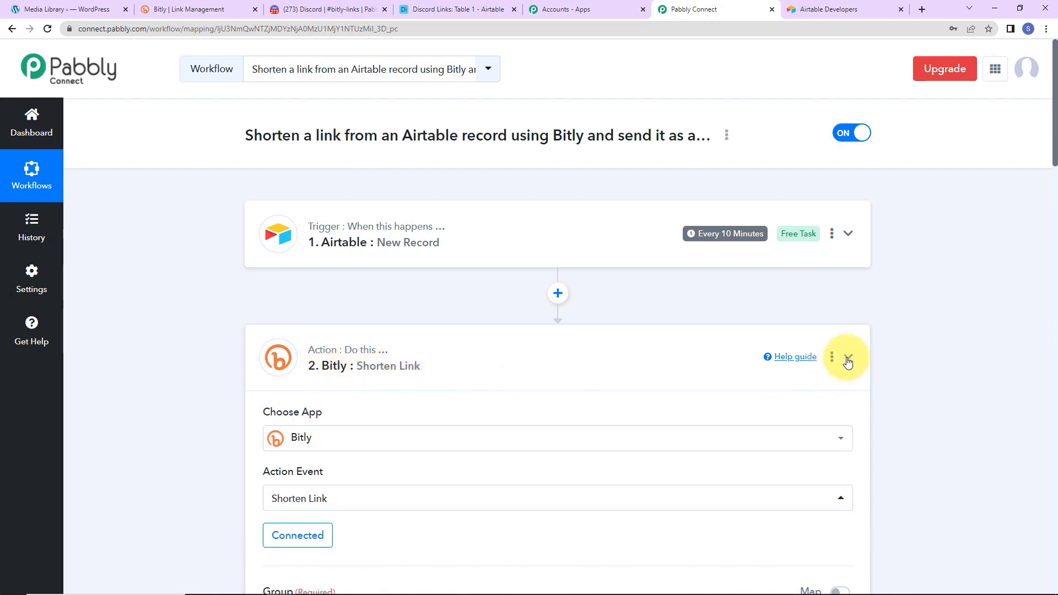
pyautogui.scroll(-2, 368, 429)
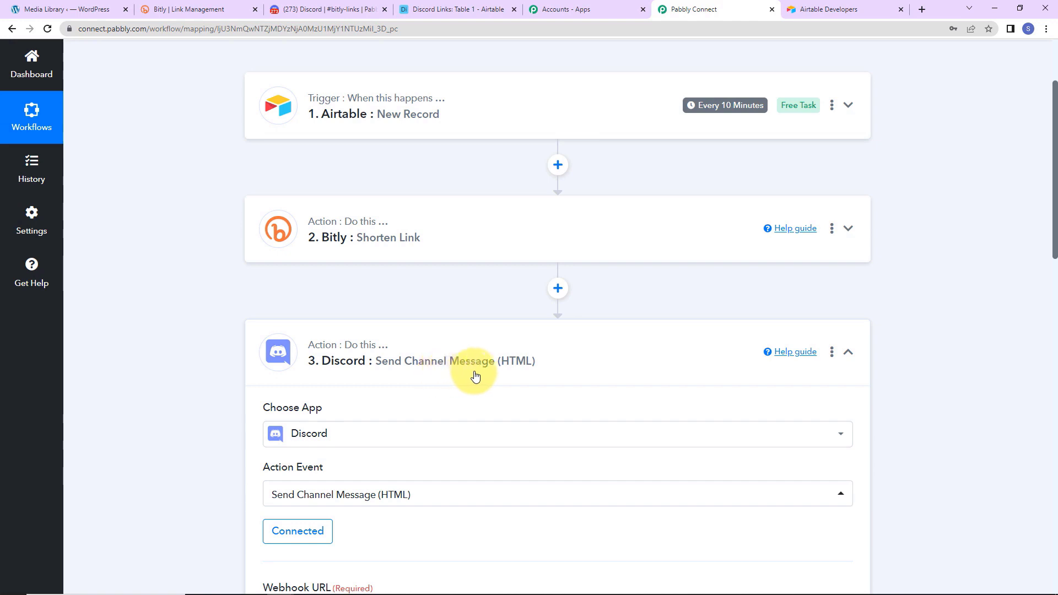
pyautogui.click(848, 352)
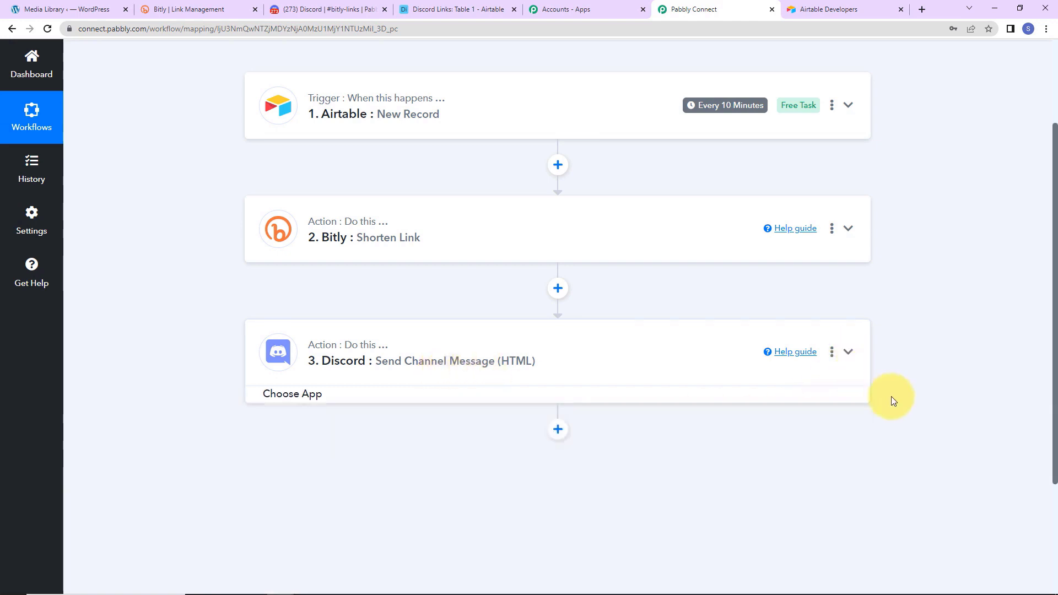